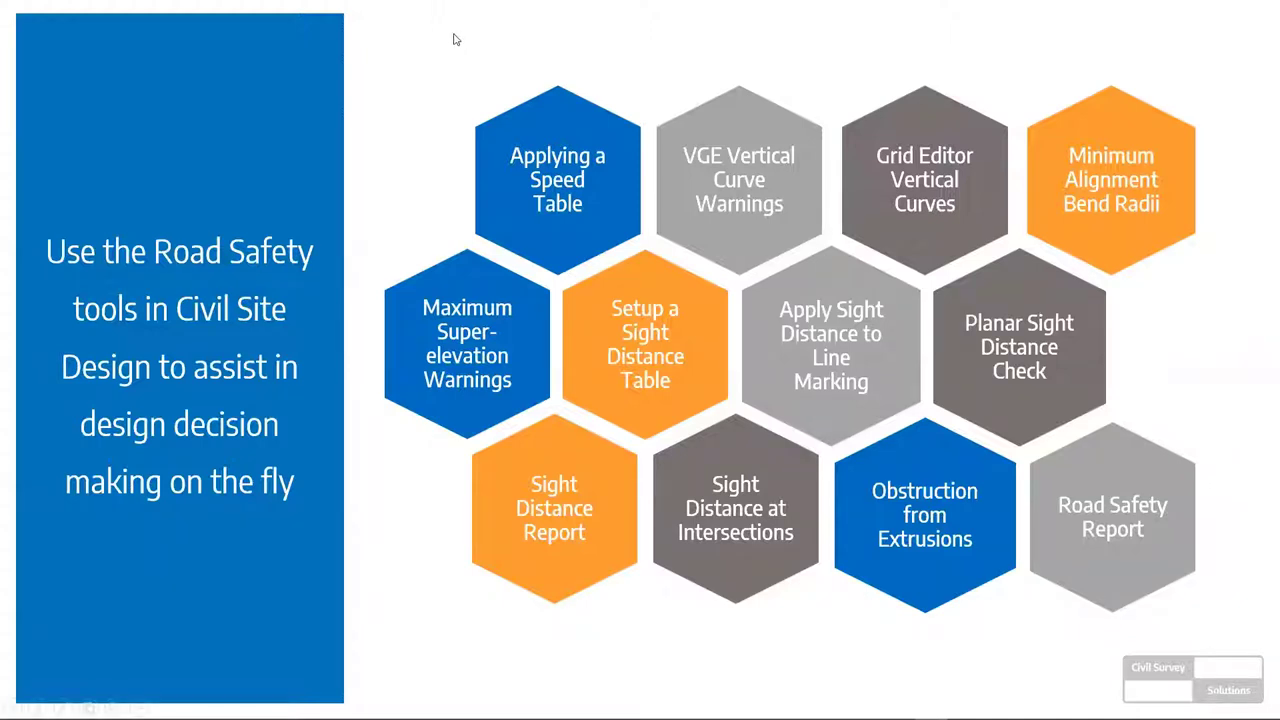
{"action": "left_click", "coordinate": [608, 135]}
{"action": "left_click", "coordinate": [871, 410]}
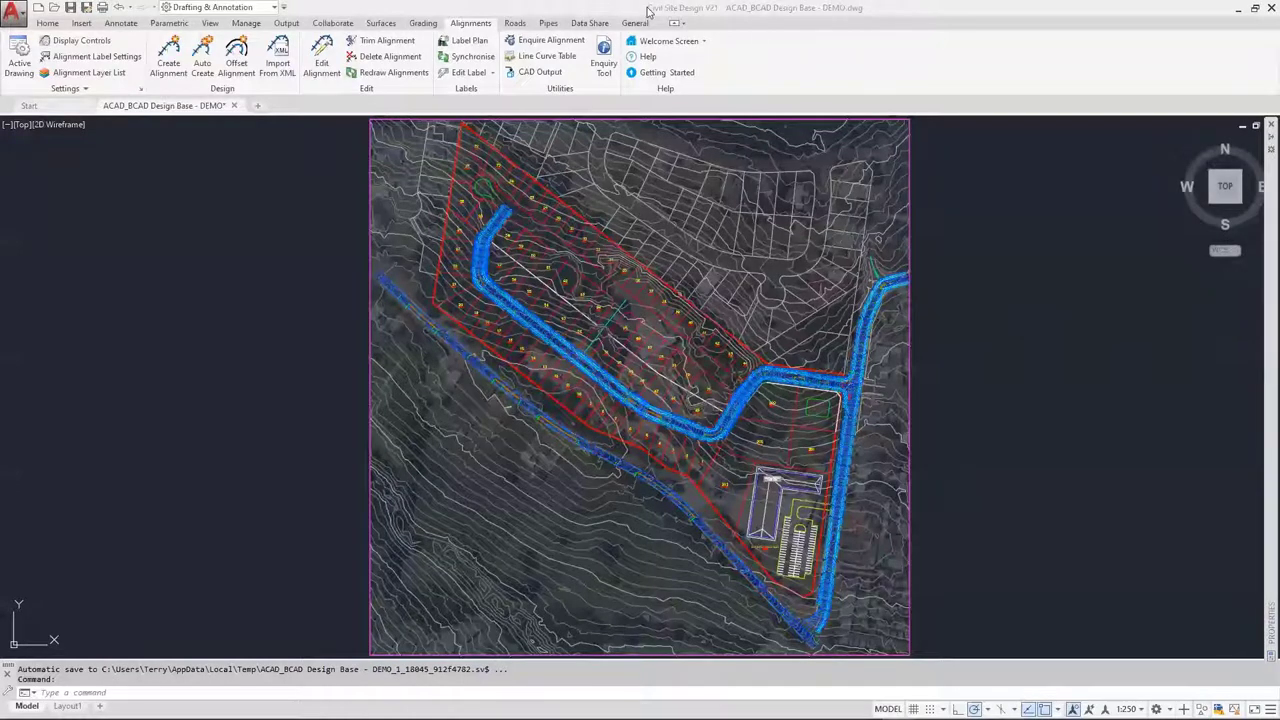
{"action": "left_click", "coordinate": [648, 10]}
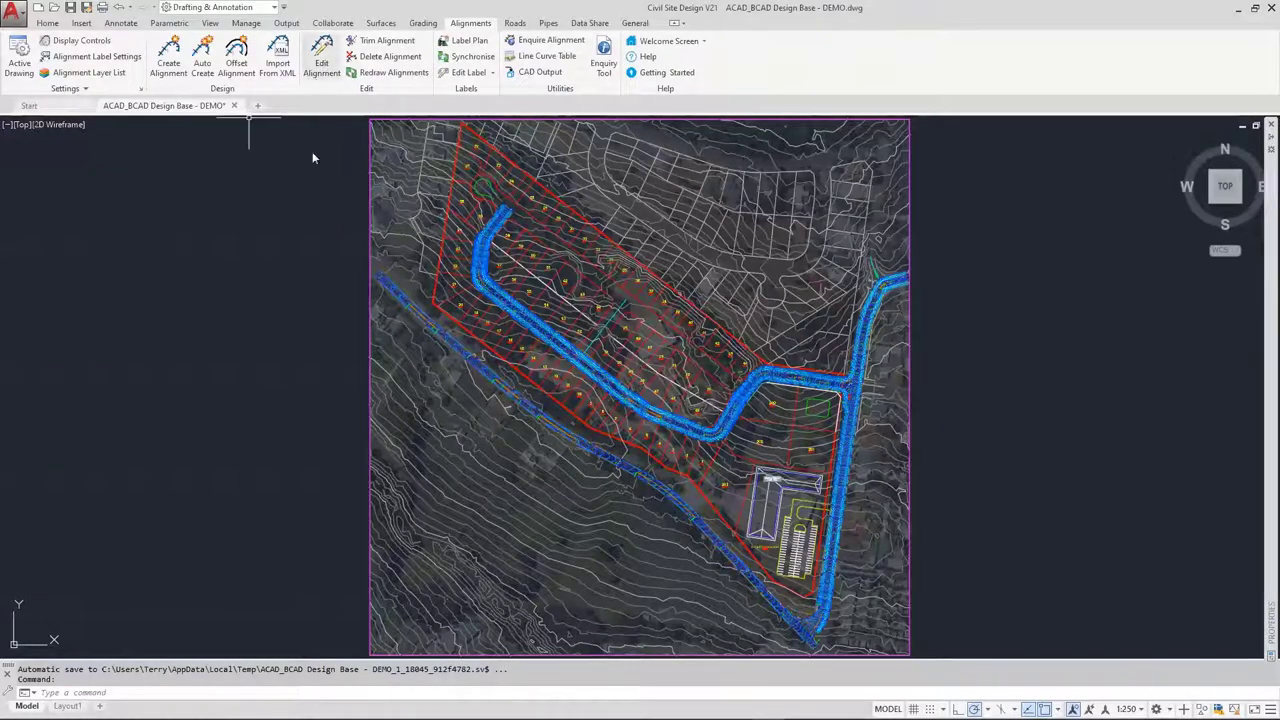
Open the MAIN ROAD alignment for editing and bring up its speed table assignment
{"action": "left_click", "coordinate": [321, 60]}
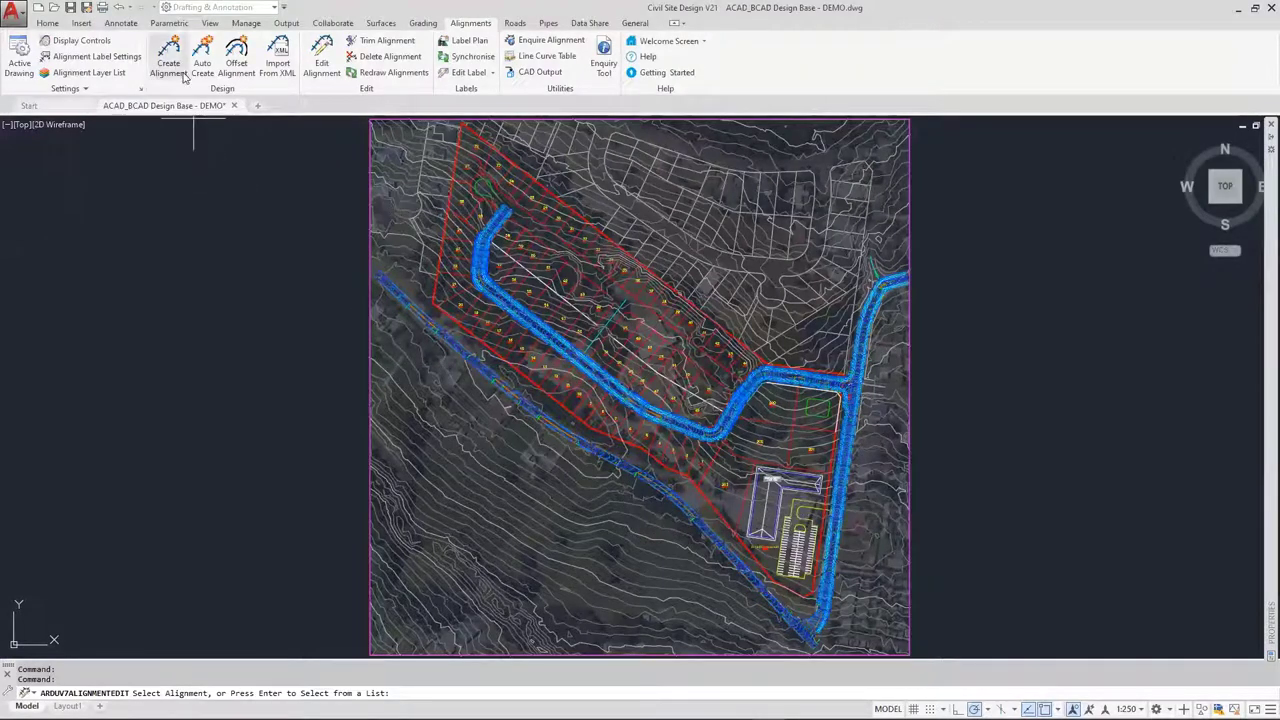
{"action": "scroll", "coordinate": [697, 519], "scroll_direction": "up", "scroll_amount": 8}
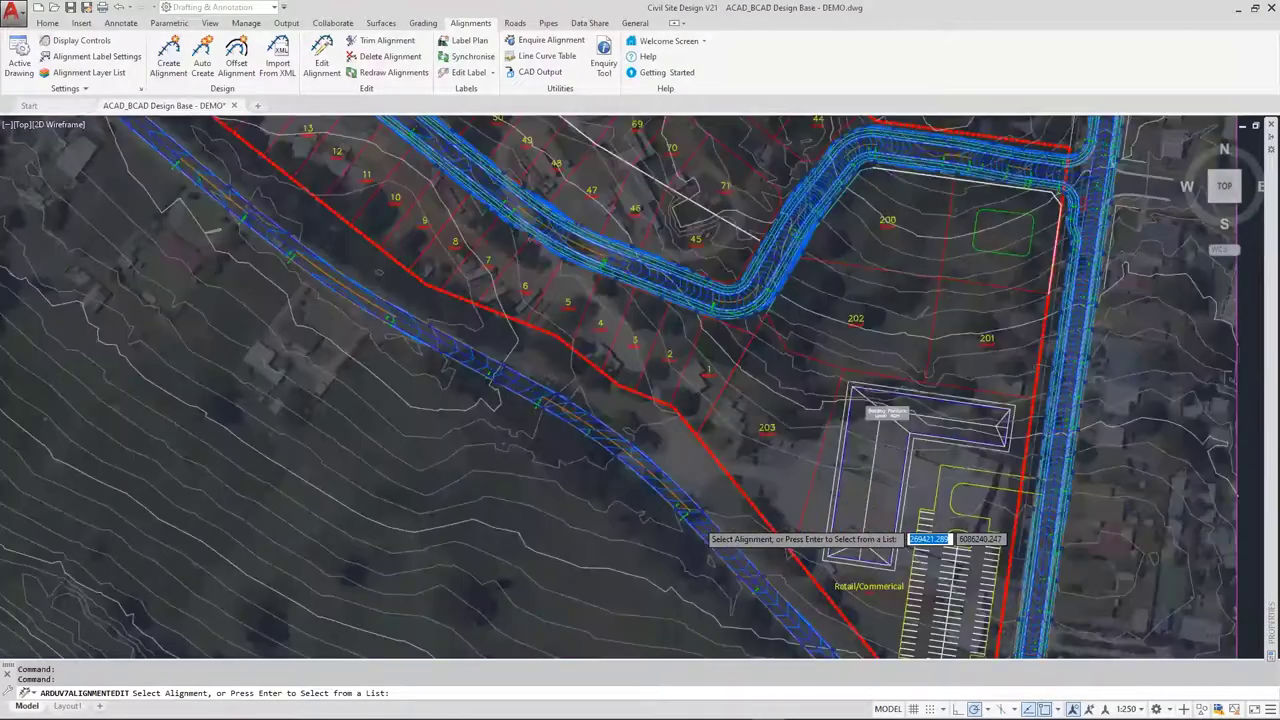
{"action": "left_click", "coordinate": [596, 410]}
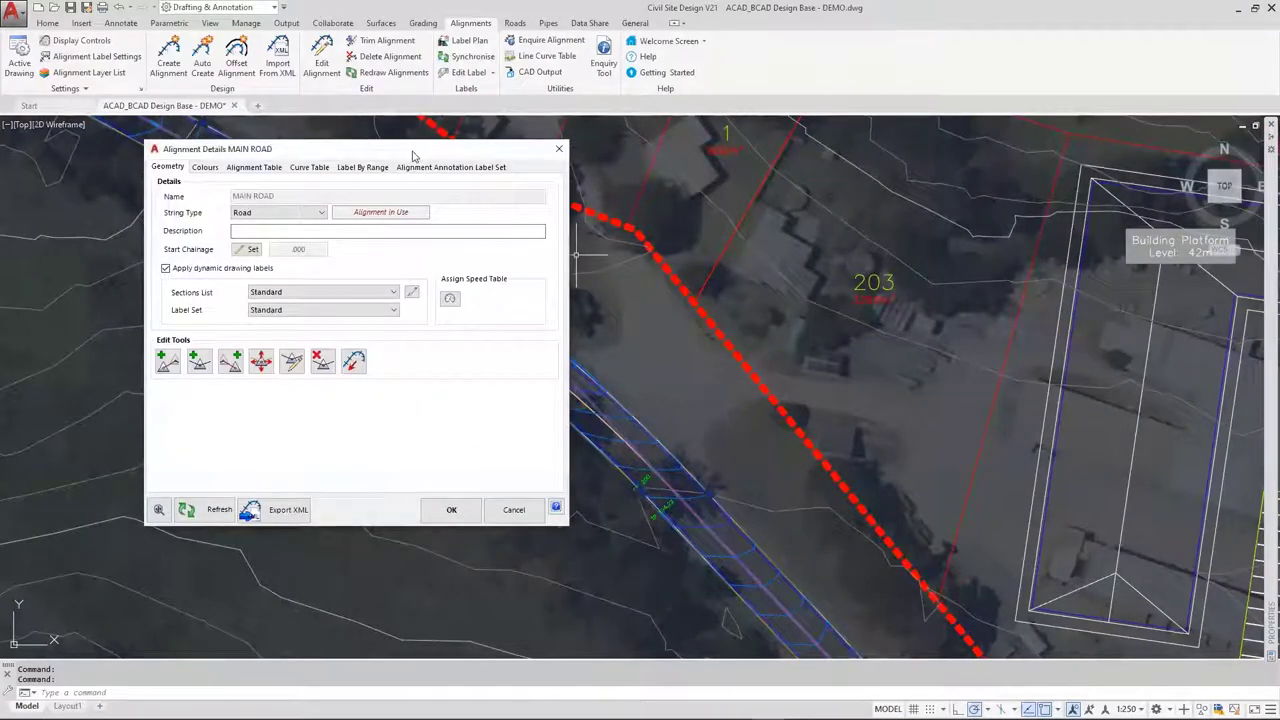
{"action": "left_click_drag", "start_coordinate": [413, 155], "coordinate": [296, 209]}
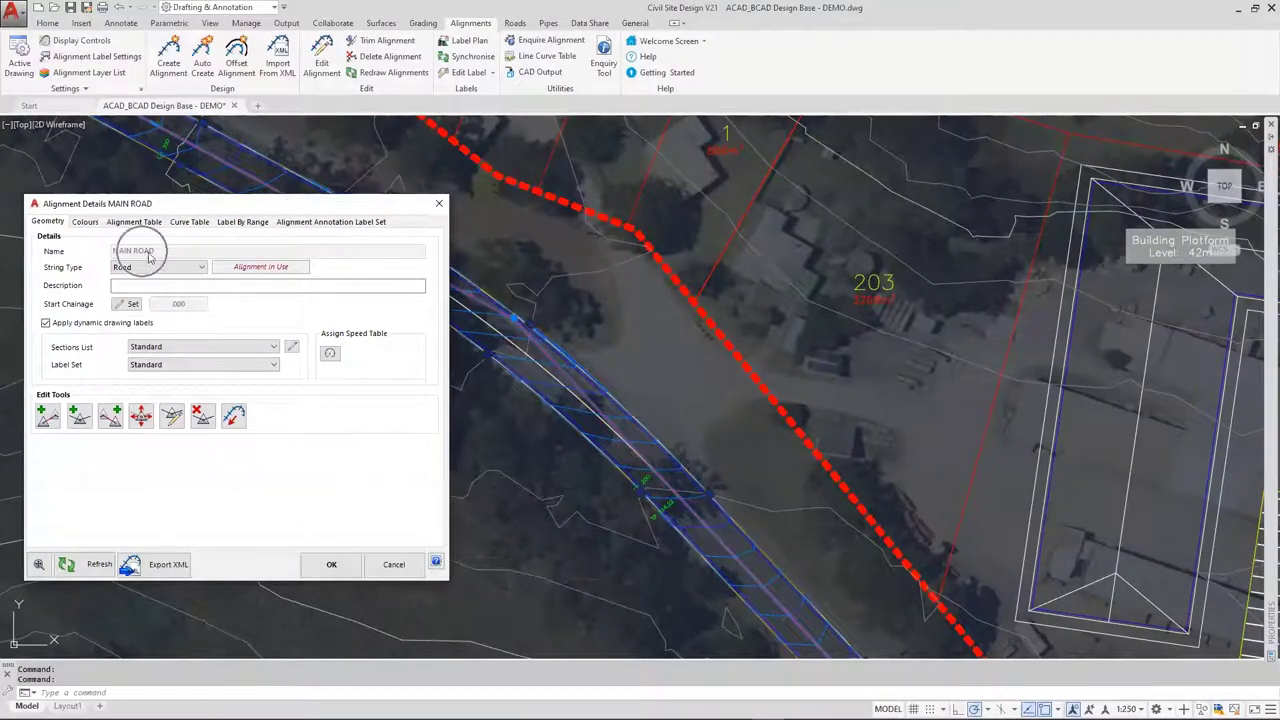
{"action": "left_click", "coordinate": [331, 355]}
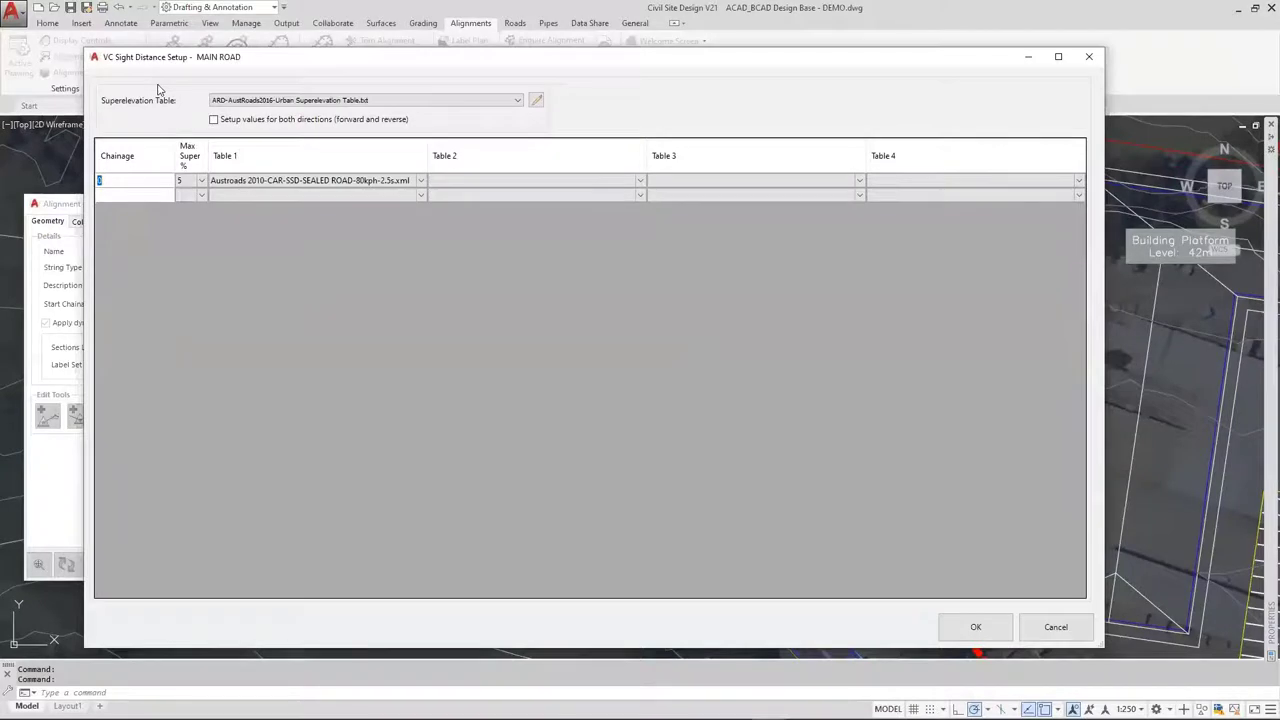
Select ARD-AustRoads2016-Urban Superelevation Table.txt and a maximum superelevation of 5% for chainage 0
{"action": "left_click", "coordinate": [518, 102]}
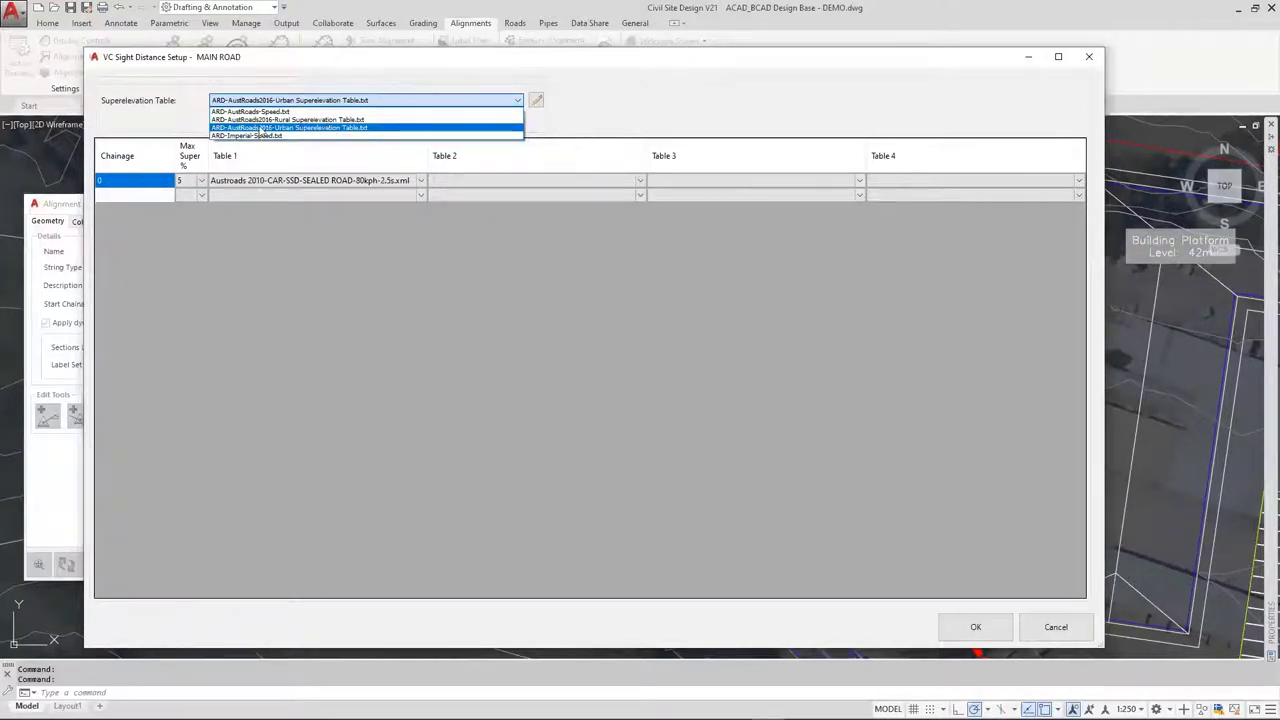
{"action": "left_click", "coordinate": [266, 129]}
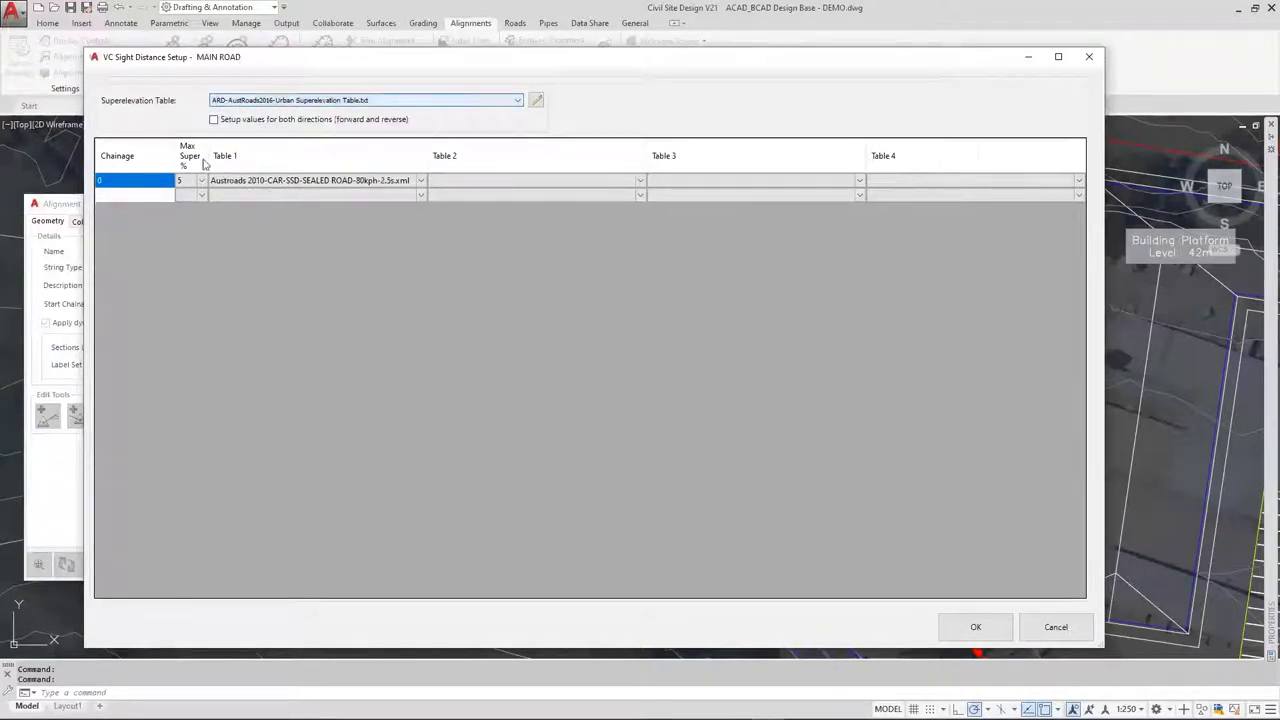
{"action": "left_click", "coordinate": [124, 181]}
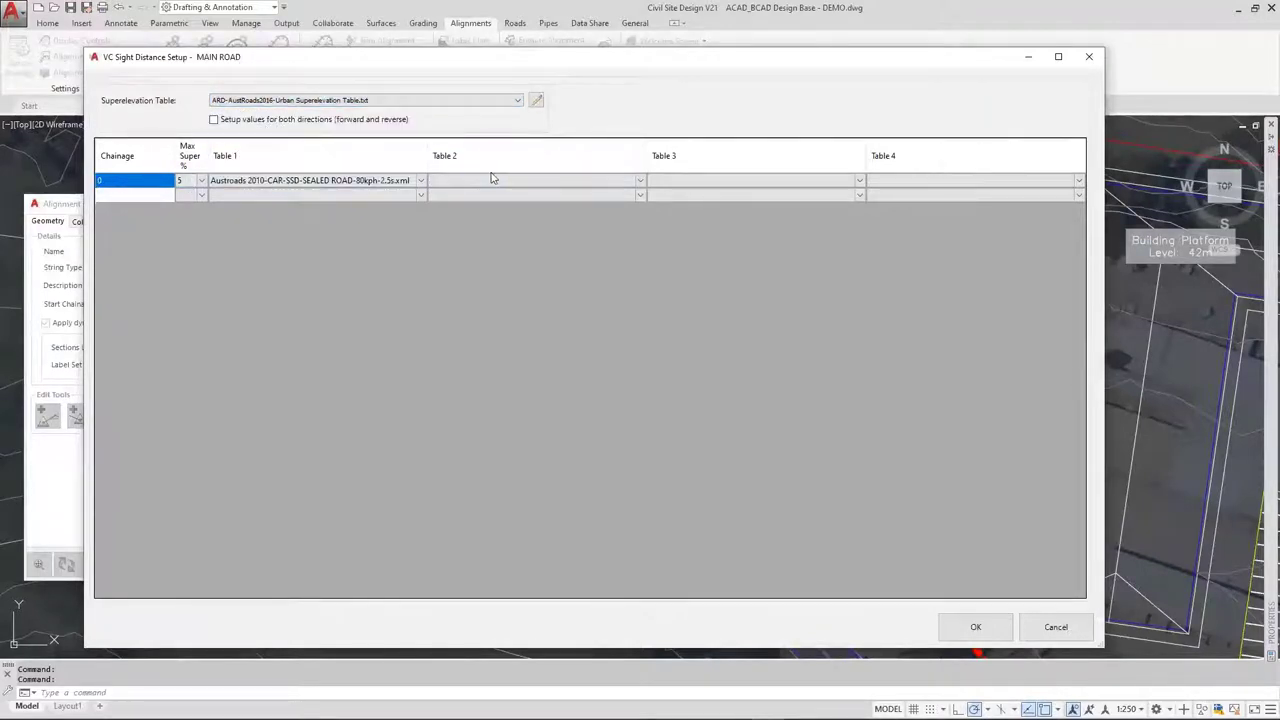
{"action": "left_click", "coordinate": [203, 181]}
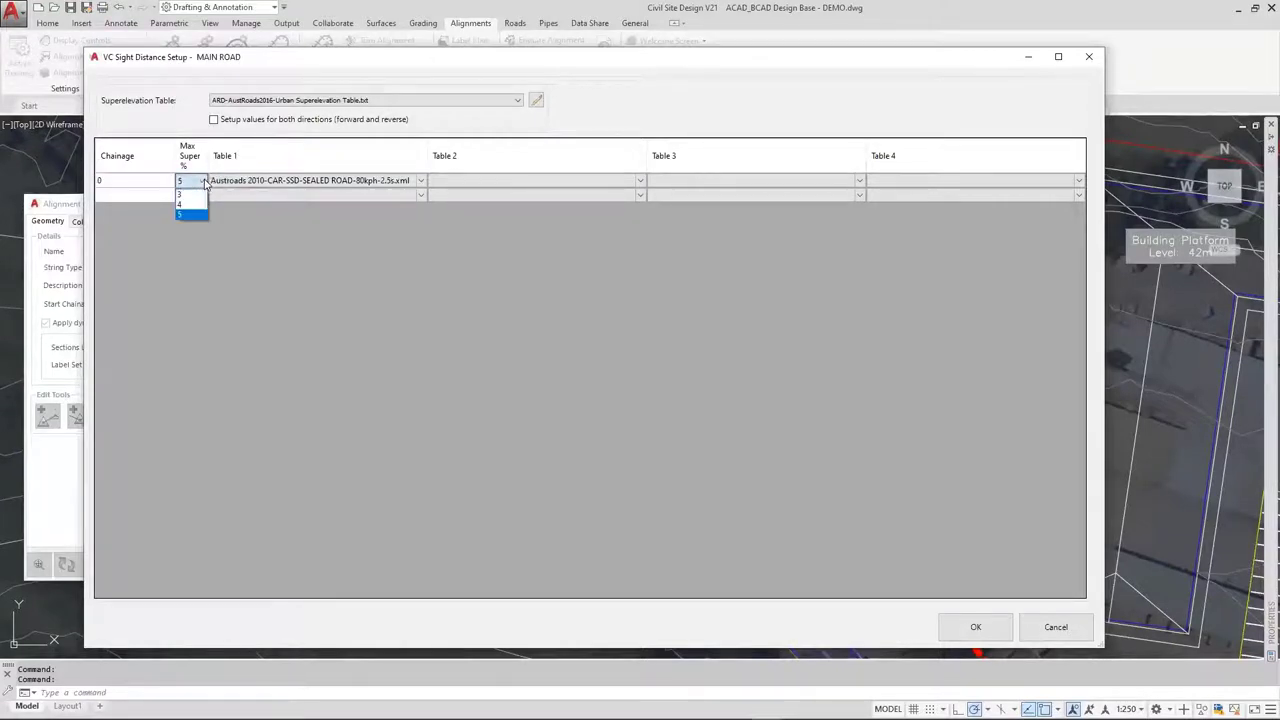
{"action": "key", "text": "Up"}
{"action": "key", "text": "Up"}
{"action": "left_click", "coordinate": [190, 213]}
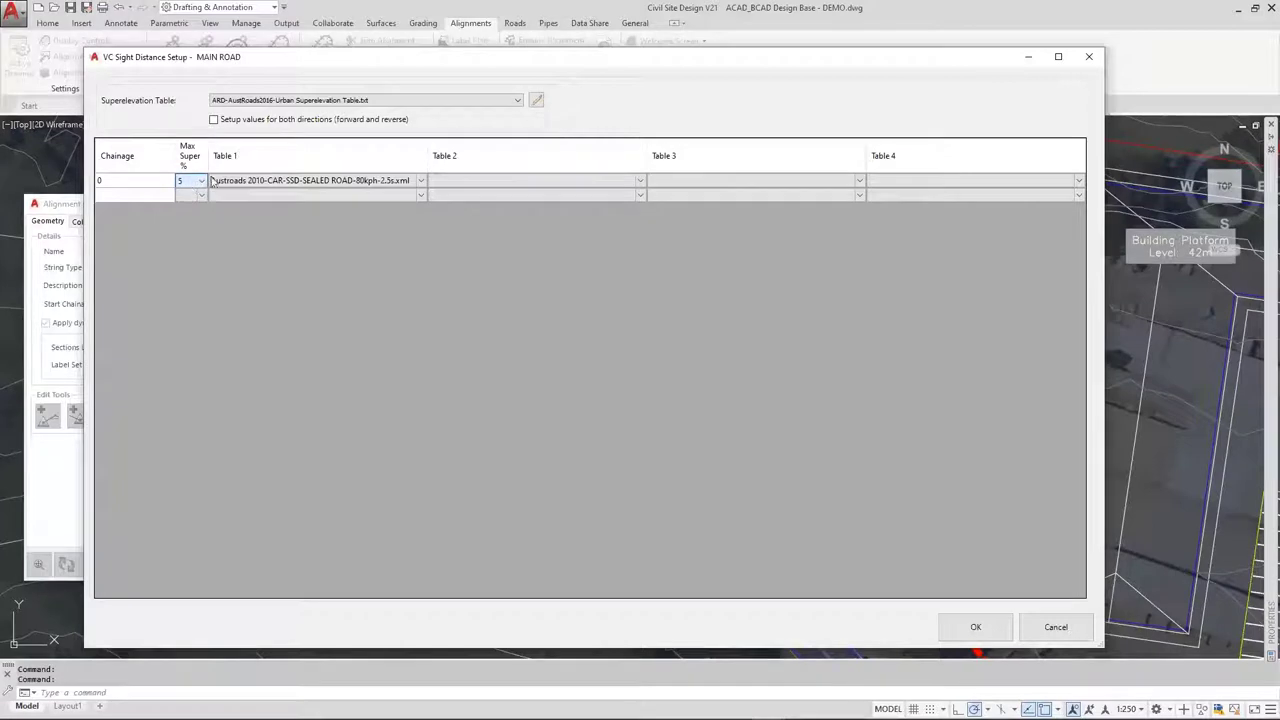
Try the ARD-AustRoads2016-Rural Superelevation Table, check its maximum superelevation options, and switch back to the urban table
{"action": "left_click", "coordinate": [514, 101]}
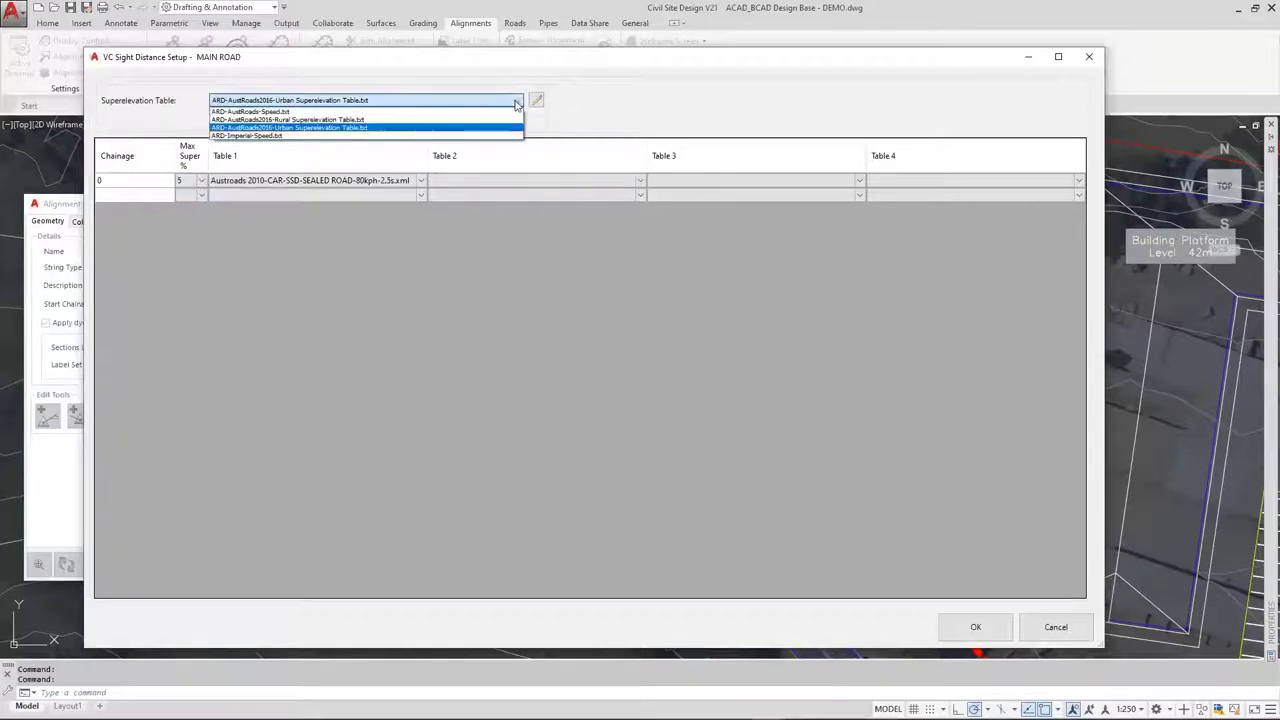
{"action": "left_click", "coordinate": [311, 121]}
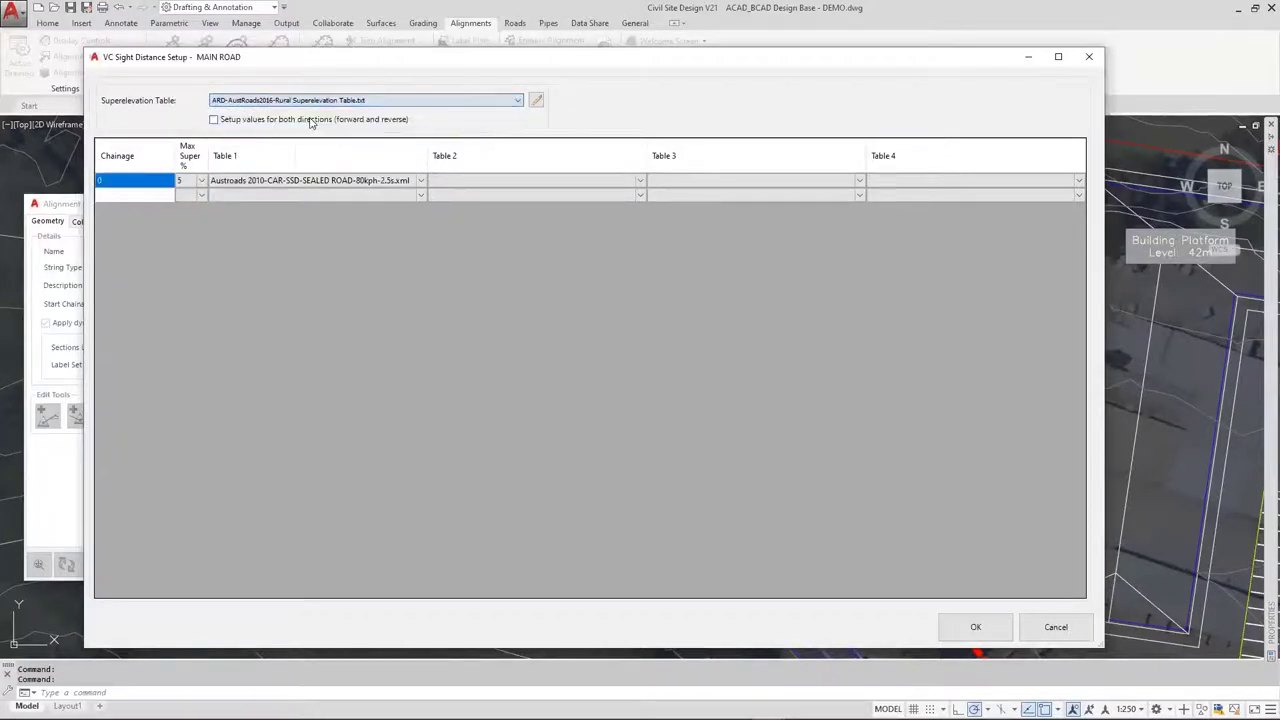
{"action": "left_click", "coordinate": [202, 181]}
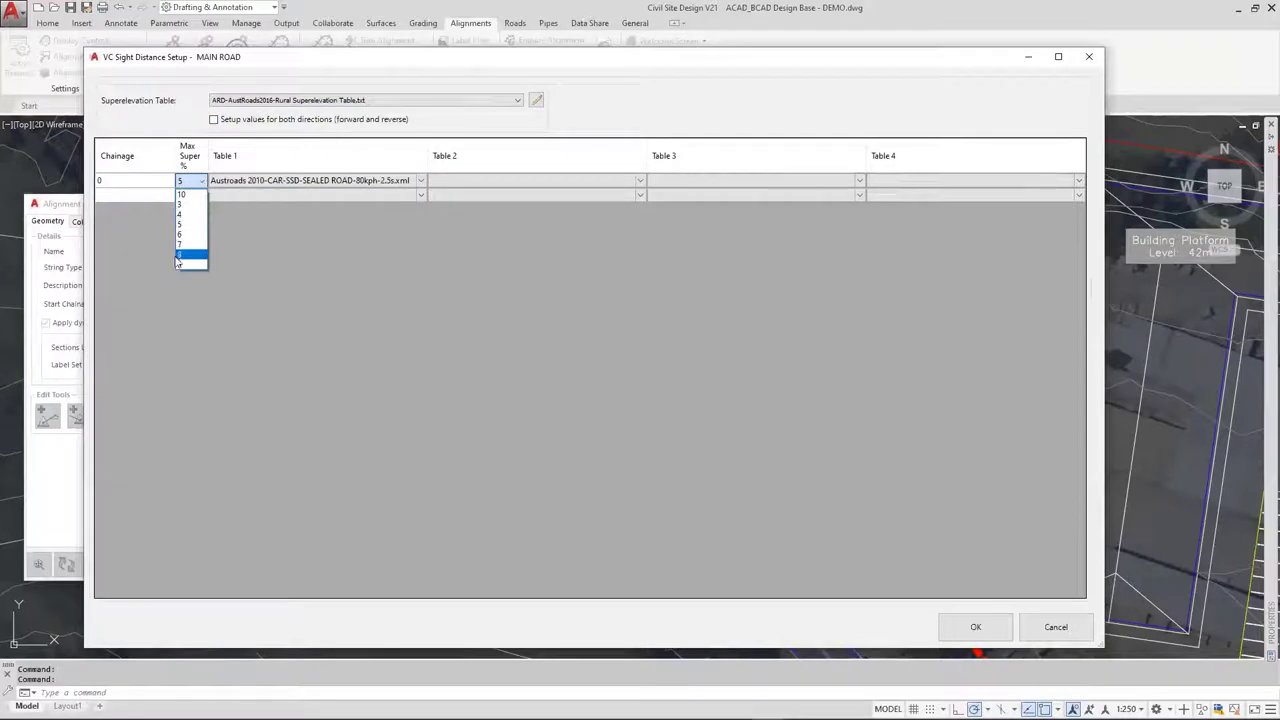
{"action": "left_click", "coordinate": [202, 183]}
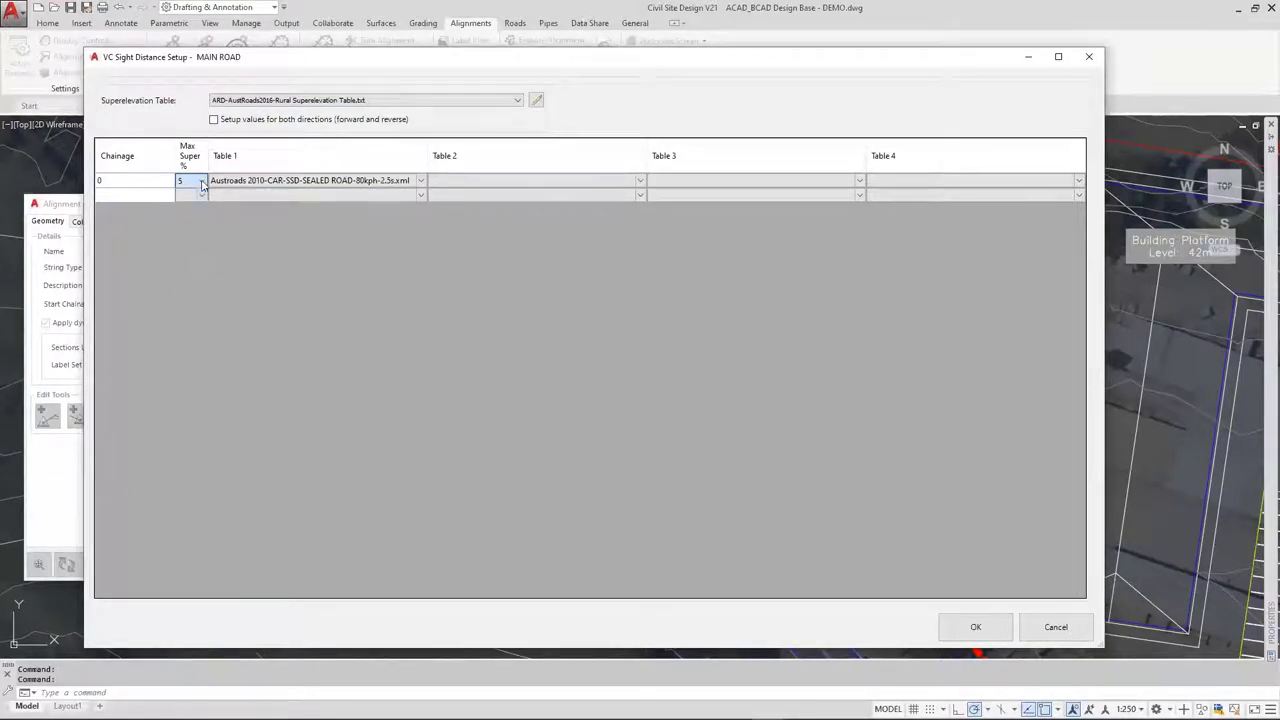
{"action": "left_click", "coordinate": [508, 104]}
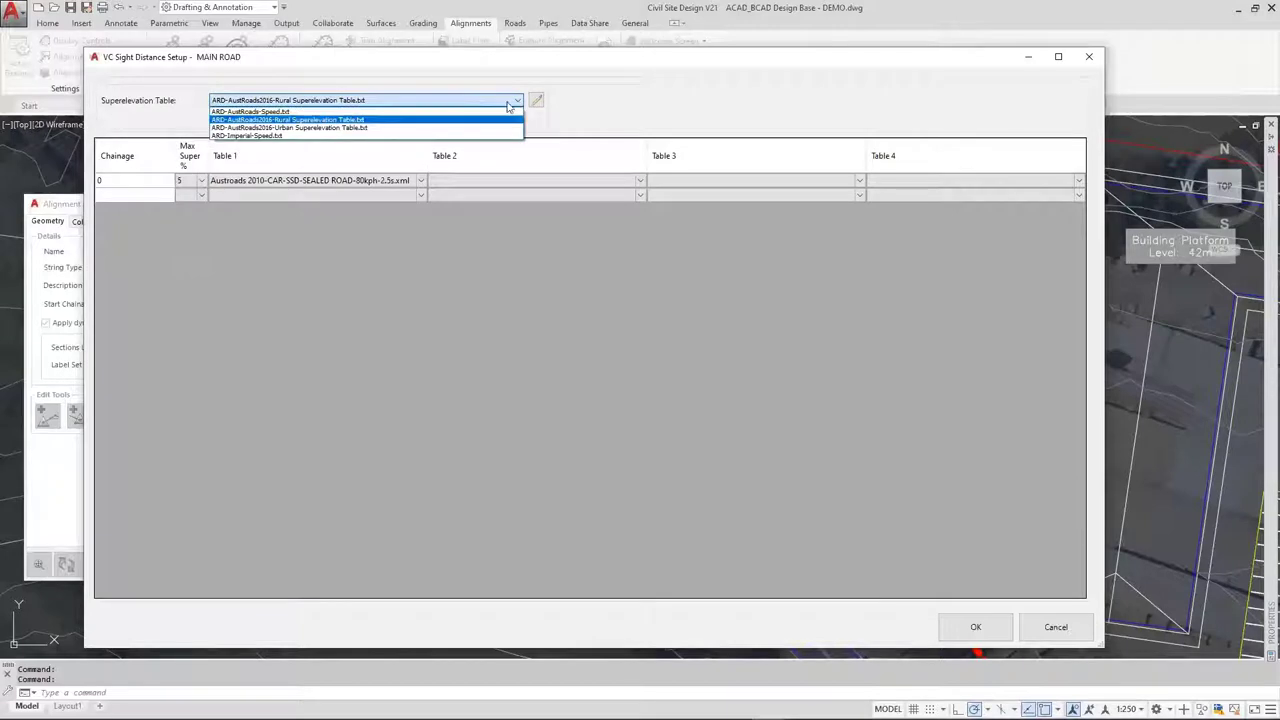
{"action": "left_click", "coordinate": [335, 127]}
Accept the speed setup with 5% maximum superelevation and Austroads 2010-CAR-SSD-SEALED ROAD-80kph-2.5s.xml as Table 1
{"action": "left_click", "coordinate": [190, 181]}
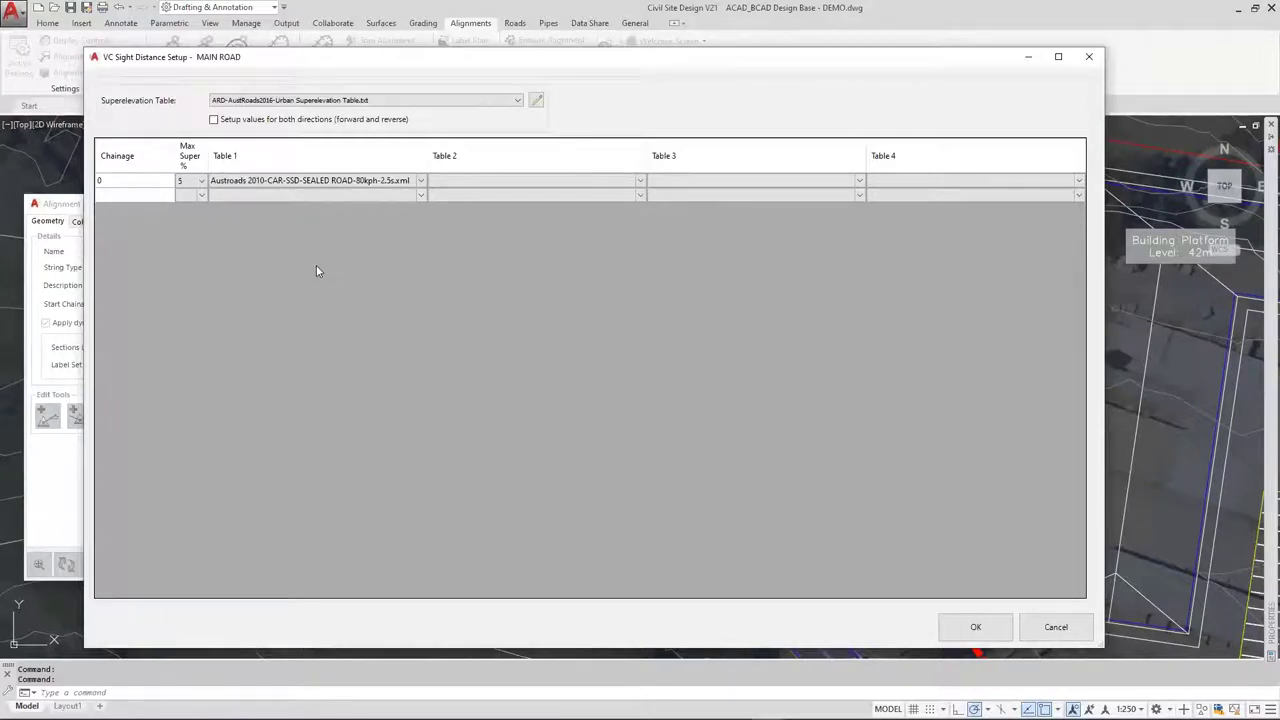
{"action": "left_click", "coordinate": [318, 182]}
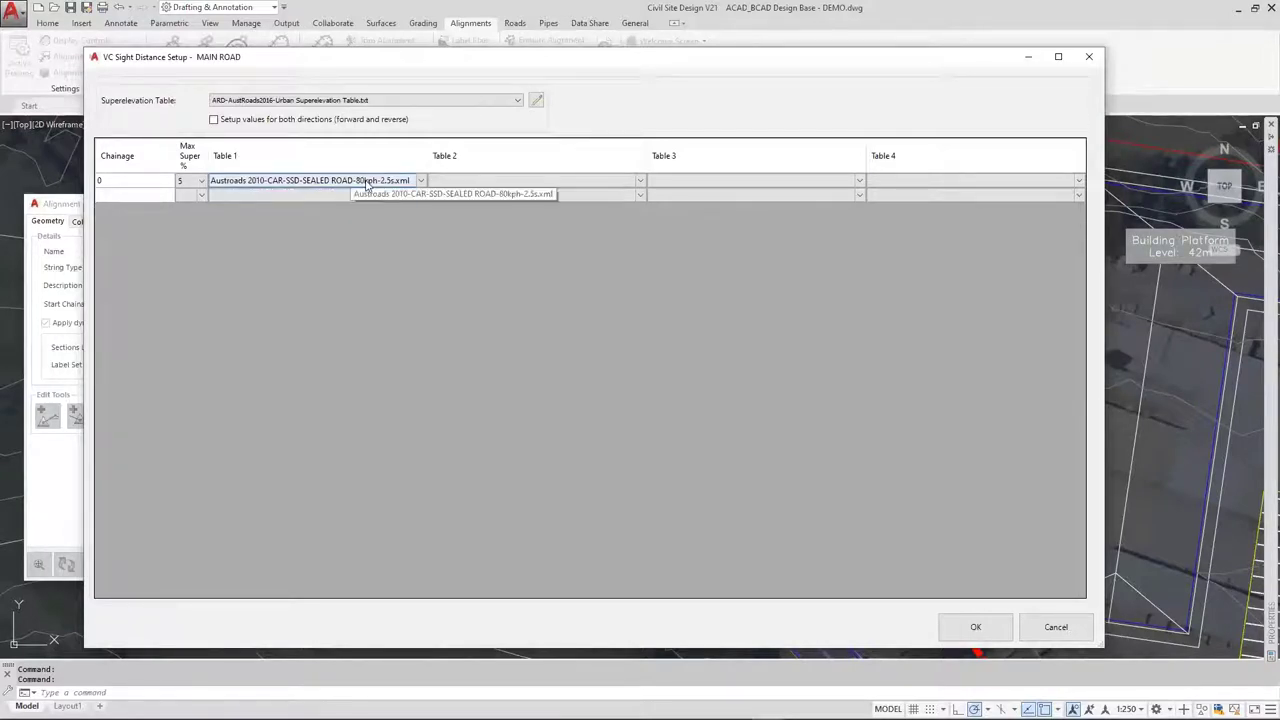
{"action": "left_click", "coordinate": [199, 188]}
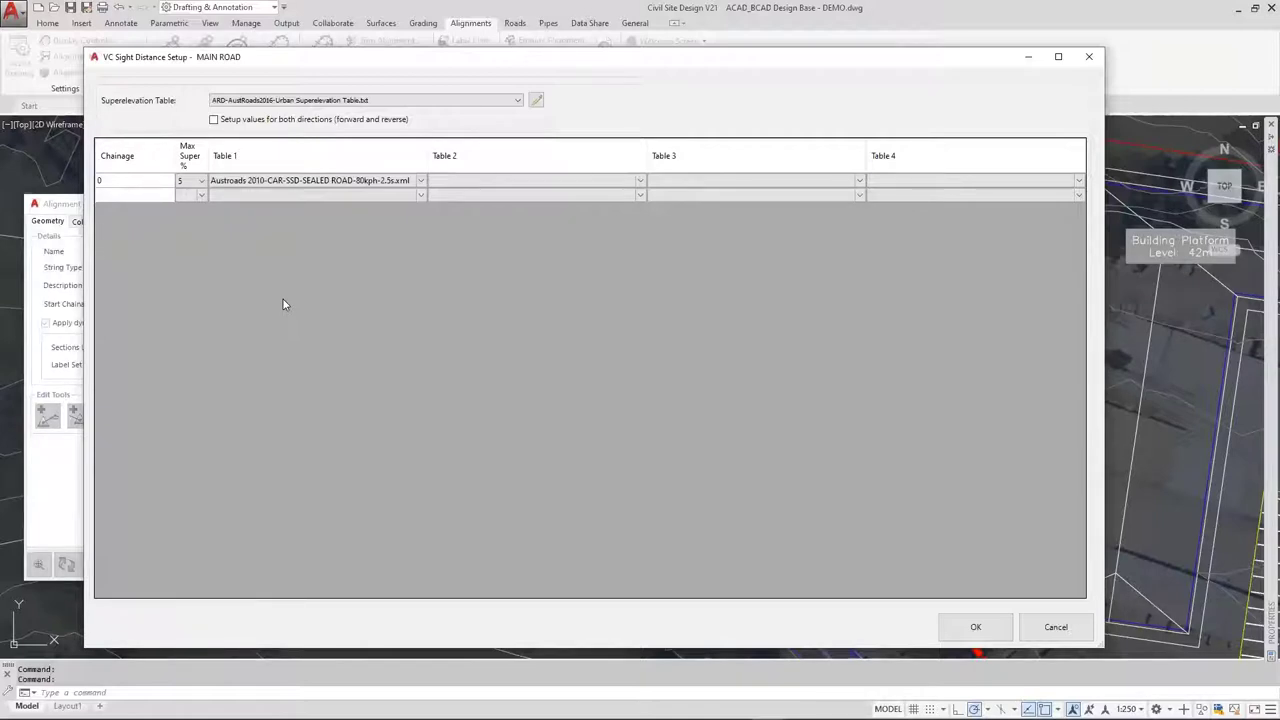
{"action": "left_click", "coordinate": [360, 186]}
{"action": "left_click", "coordinate": [193, 189]}
{"action": "left_click", "coordinate": [950, 625]}
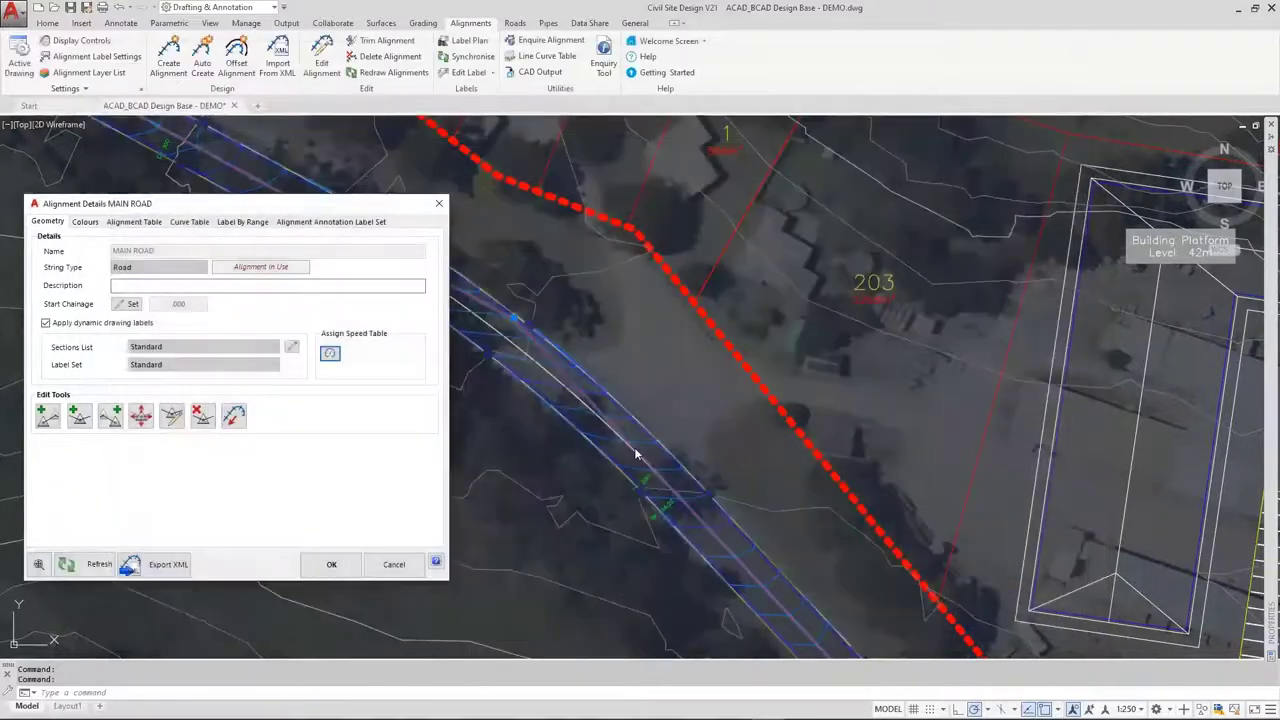
Edit the MAIN ROAD intersection point at the bend southwest of lots 1 and 203 and apply a curve radius of 220
{"action": "left_click", "coordinate": [172, 416]}
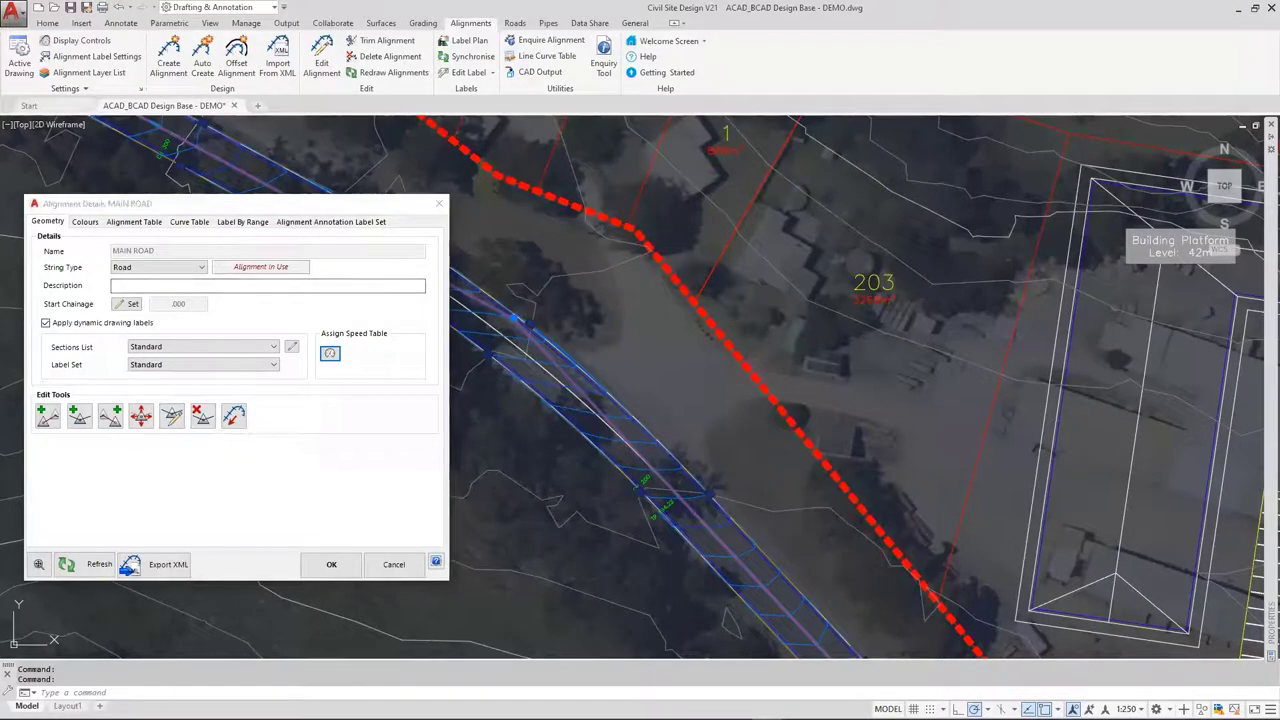
{"action": "middle_click_drag", "start_coordinate": [610, 430], "coordinate": [900, 420]}
{"action": "scroll", "coordinate": [708, 443], "scroll_direction": "down", "scroll_amount": 2}
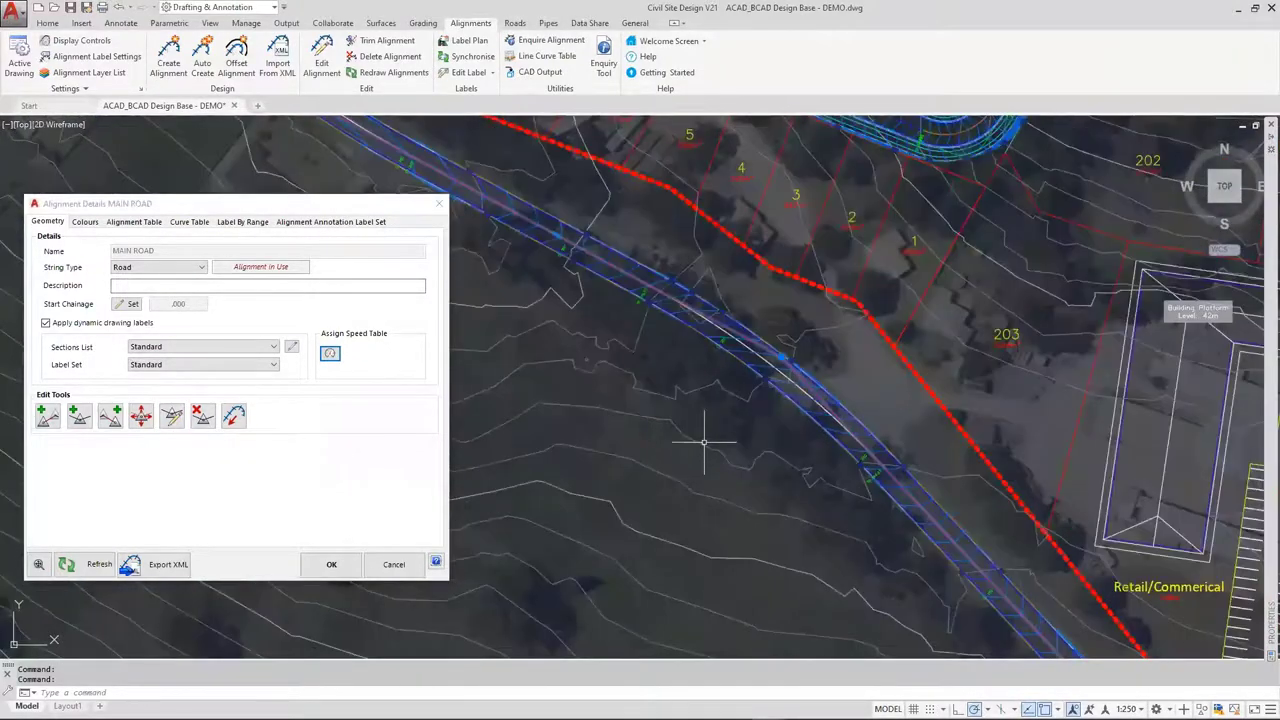
{"action": "scroll", "coordinate": [740, 425], "scroll_direction": "up", "scroll_amount": 2}
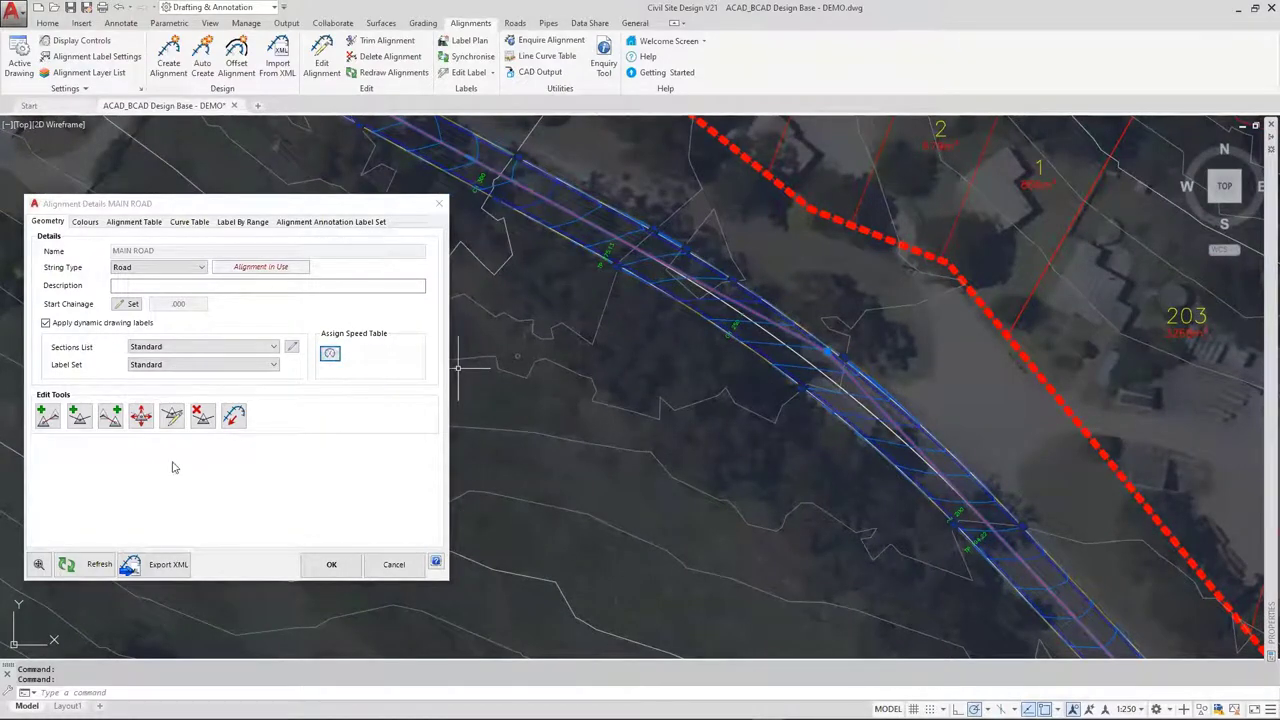
{"action": "left_click", "coordinate": [172, 420]}
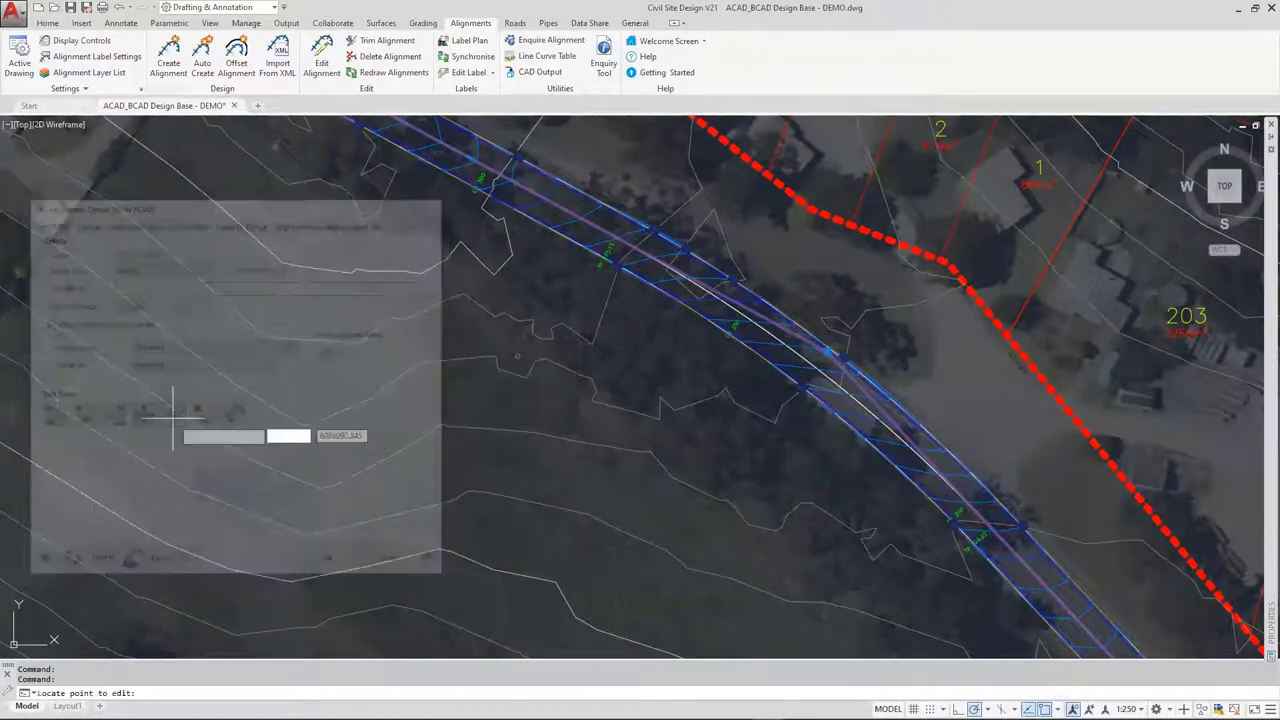
{"action": "left_click", "coordinate": [826, 352]}
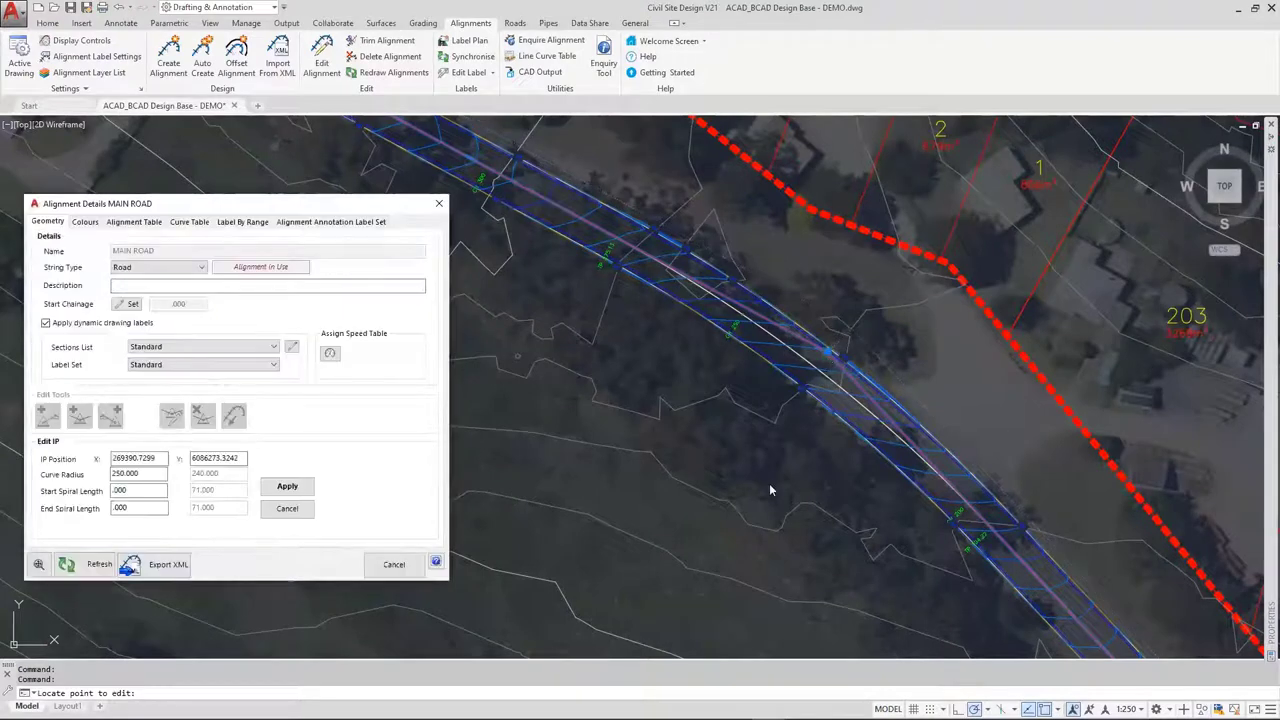
{"action": "left_click", "coordinate": [209, 478]}
{"action": "left_click_drag", "start_coordinate": [160, 474], "coordinate": [104, 476]}
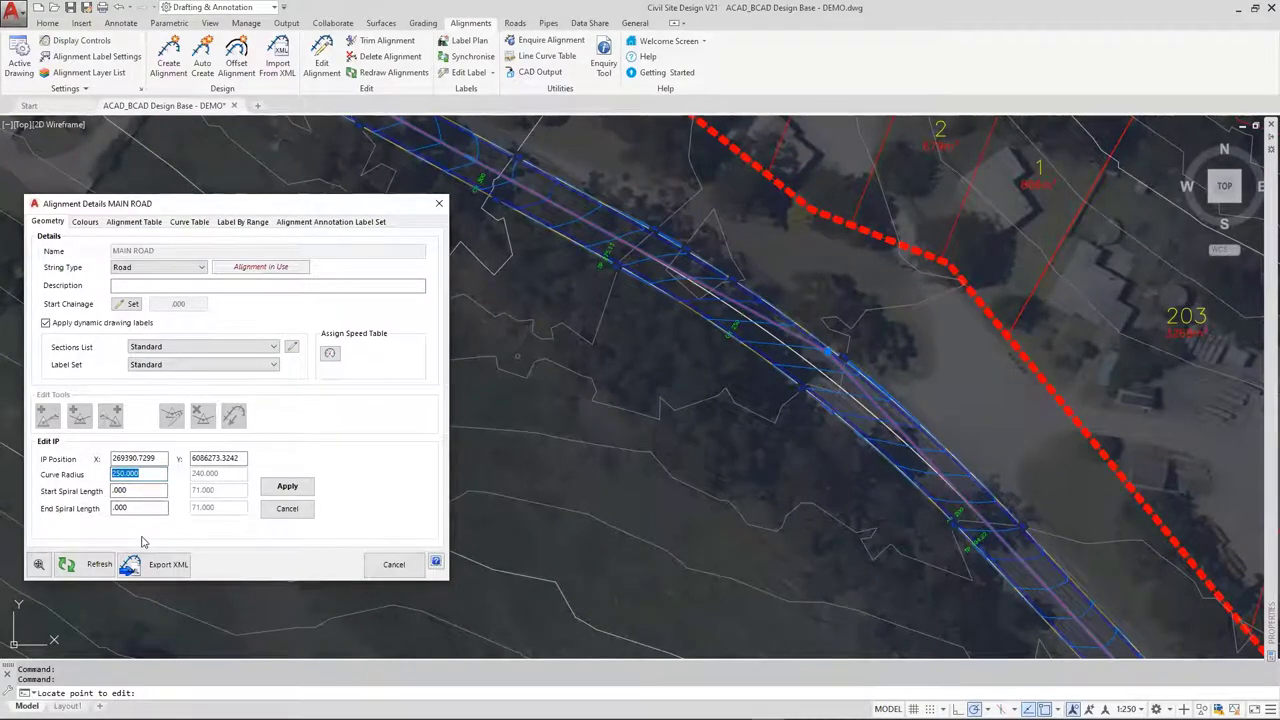
{"action": "type", "text": "220"}
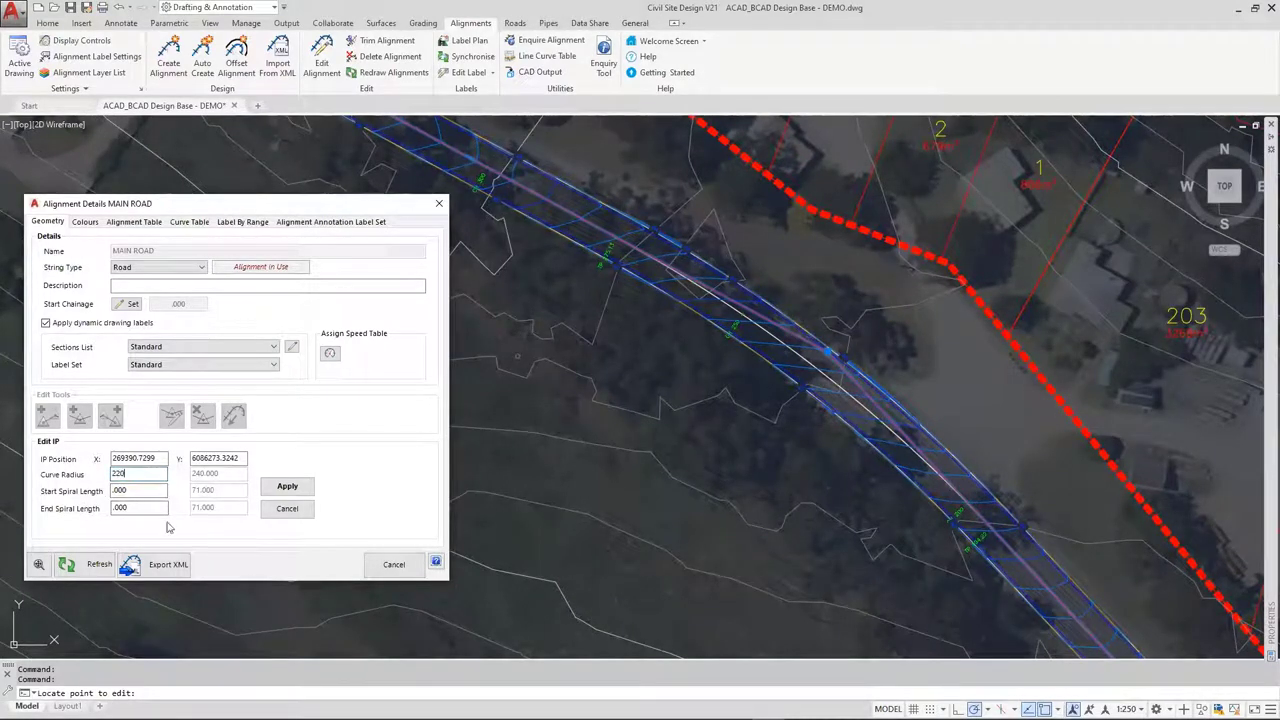
{"action": "left_click", "coordinate": [287, 486]}
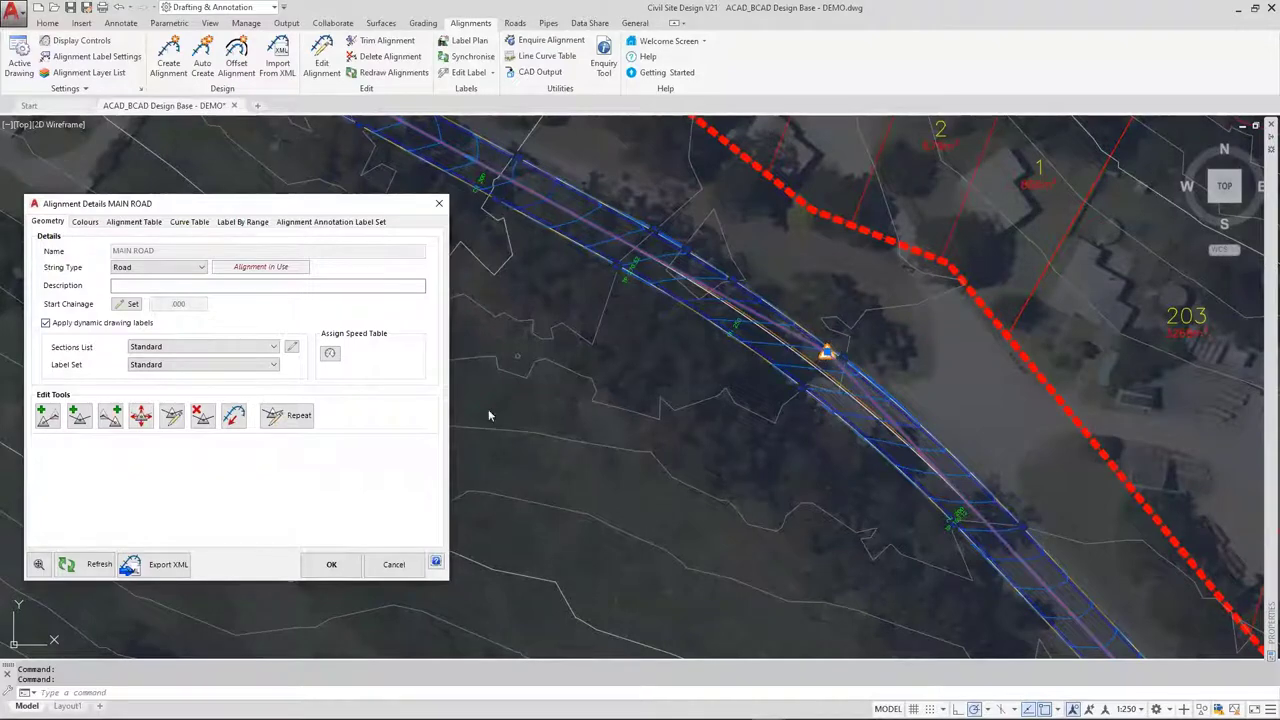
Set the same bend's curve radius to 240 and finish editing the MAIN ROAD alignment
{"action": "left_click", "coordinate": [174, 420]}
{"action": "left_click", "coordinate": [826, 351]}
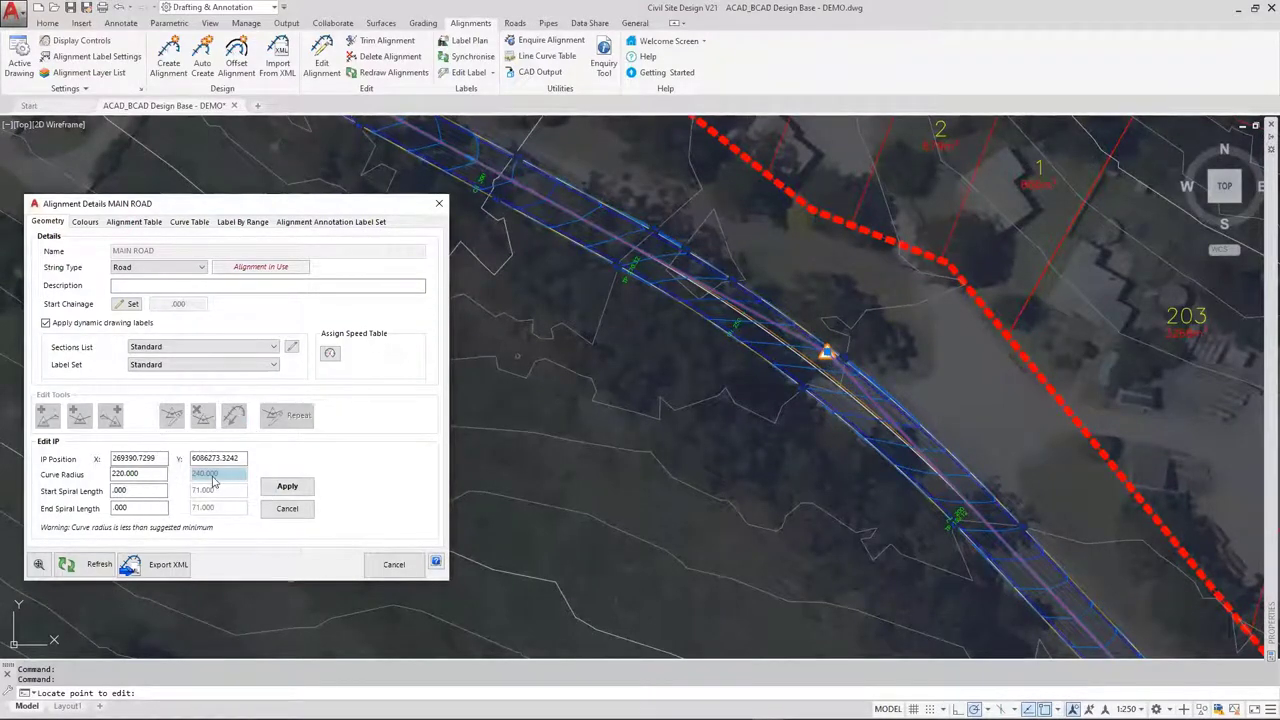
{"action": "left_click", "coordinate": [213, 481]}
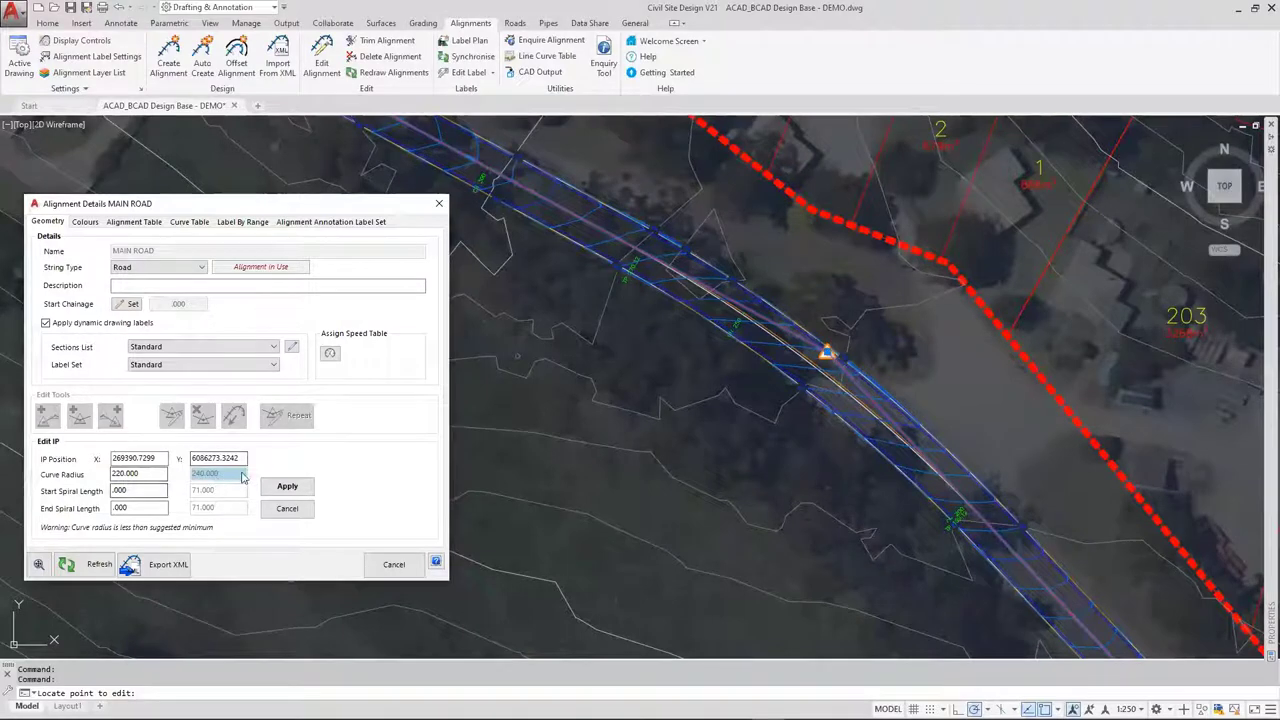
{"action": "left_click", "coordinate": [128, 474]}
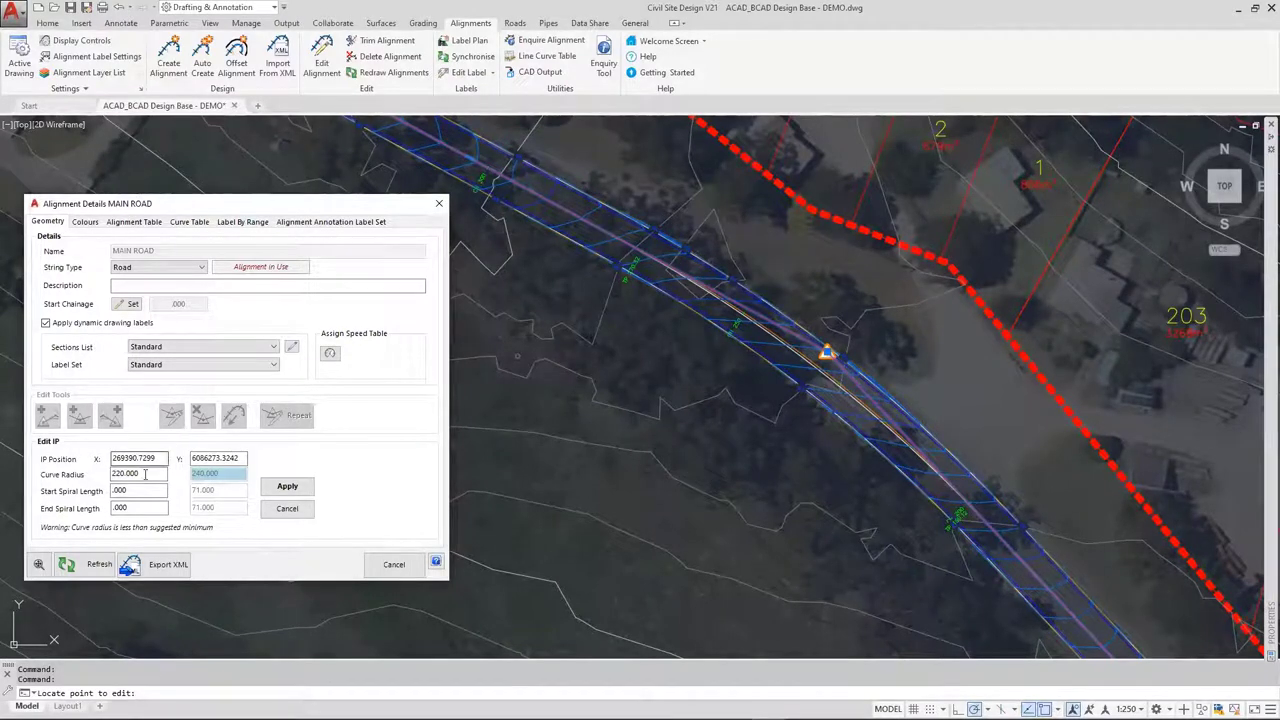
{"action": "left_click_drag", "start_coordinate": [145, 474], "coordinate": [100, 477]}
{"action": "type", "text": "240"}
{"action": "left_click", "coordinate": [300, 490]}
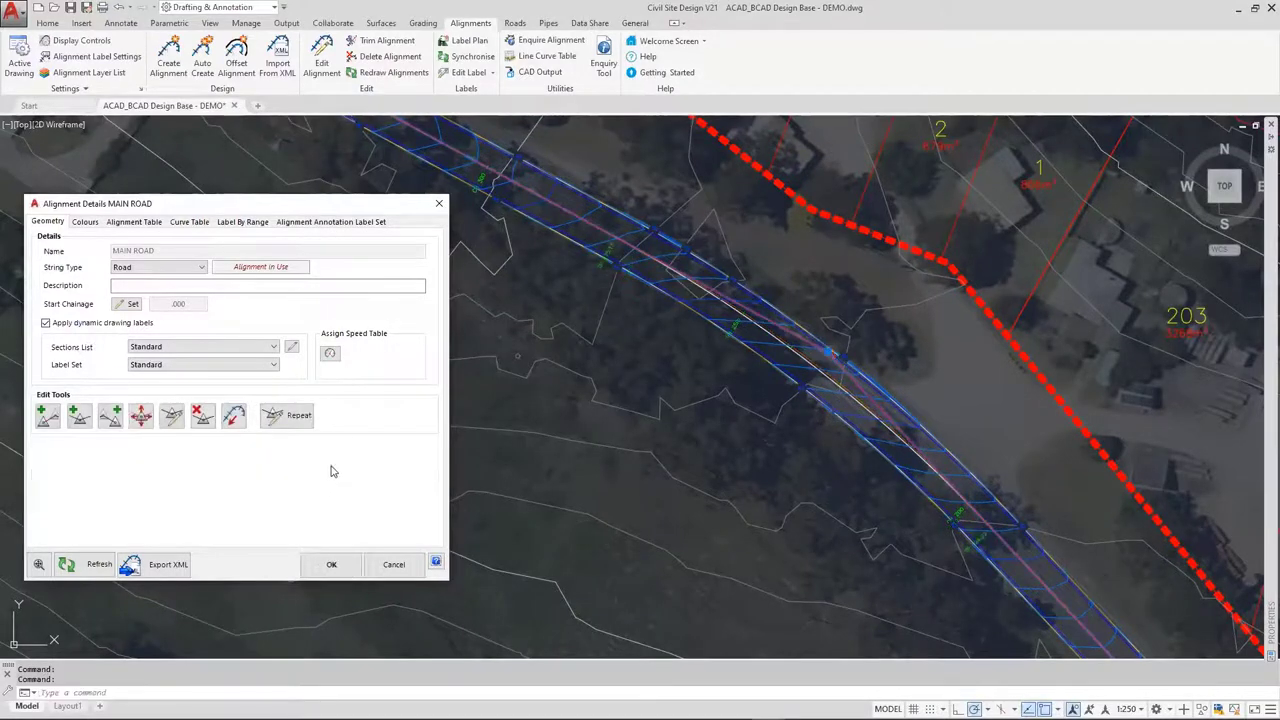
{"action": "left_click", "coordinate": [324, 568]}
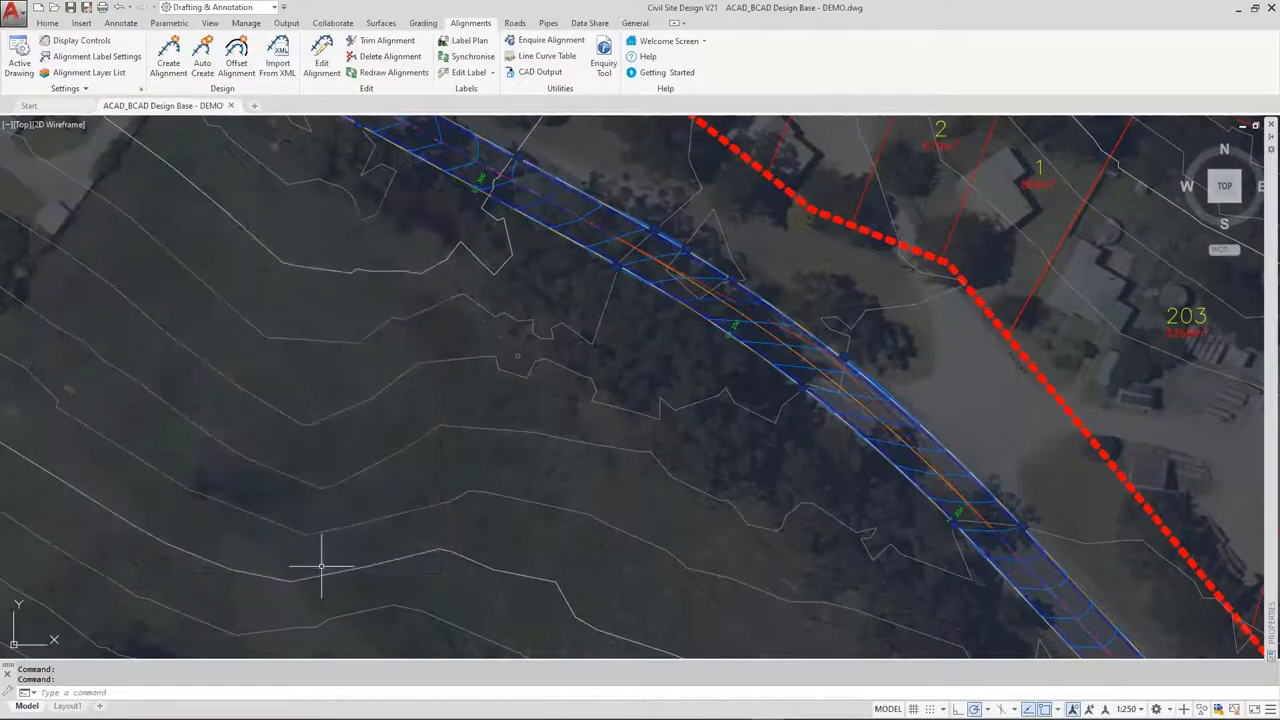
{"action": "middle_click_drag", "start_coordinate": [692, 437], "coordinate": [608, 491]}
{"action": "key", "text": "Escape"}
{"action": "key", "text": "Escape"}
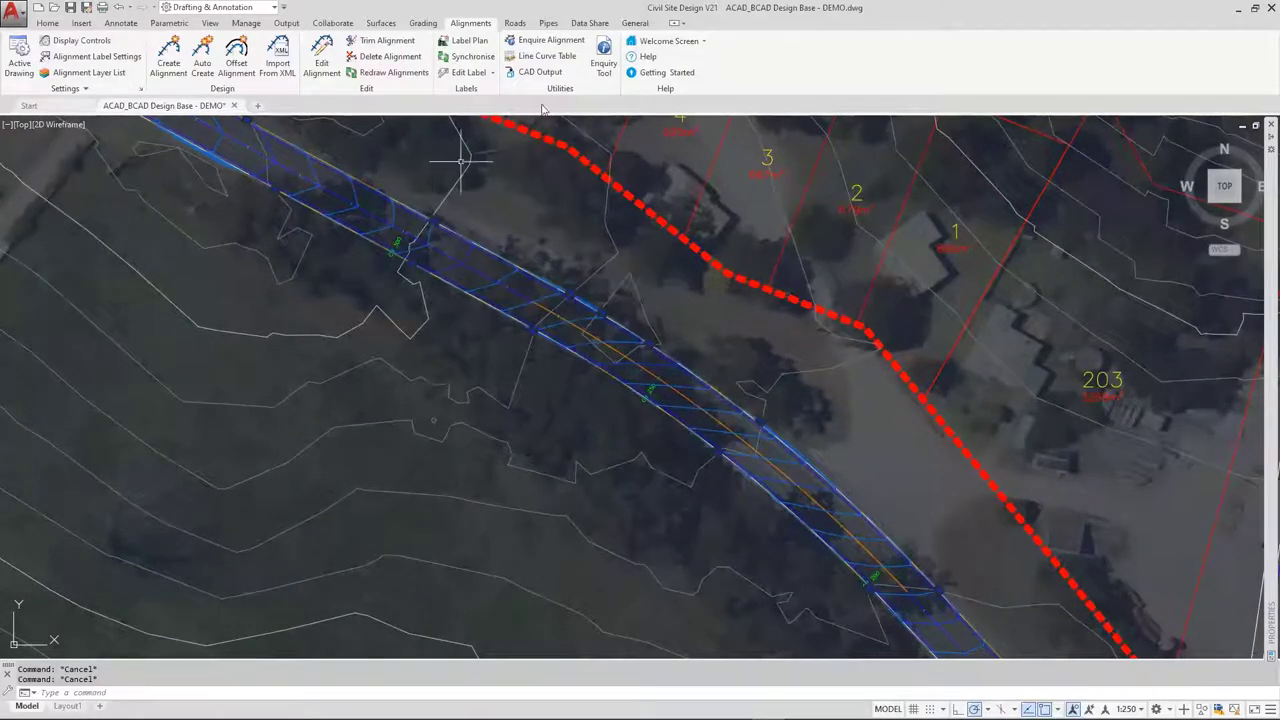
Open the MAIN ROAD vertical grading in its grid editor and compare the crest's vertical curve length with the minimum
{"action": "left_click", "coordinate": [515, 22]}
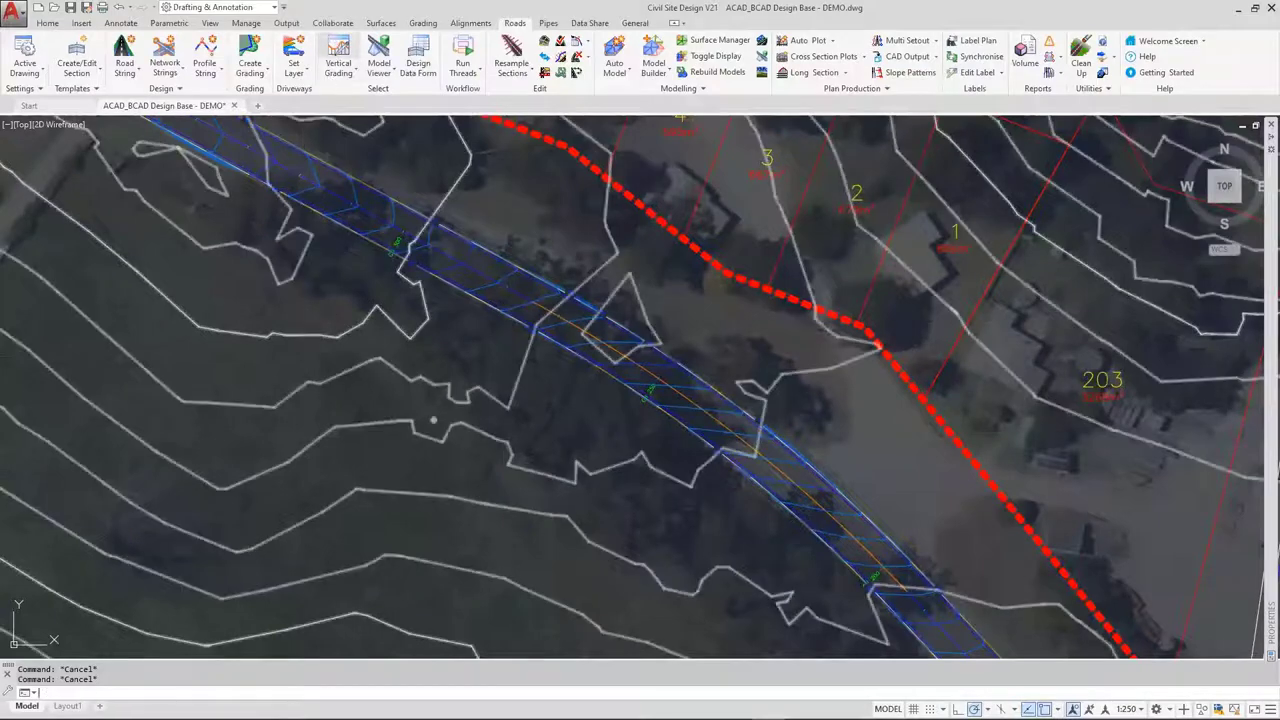
{"action": "left_click", "coordinate": [486, 278]}
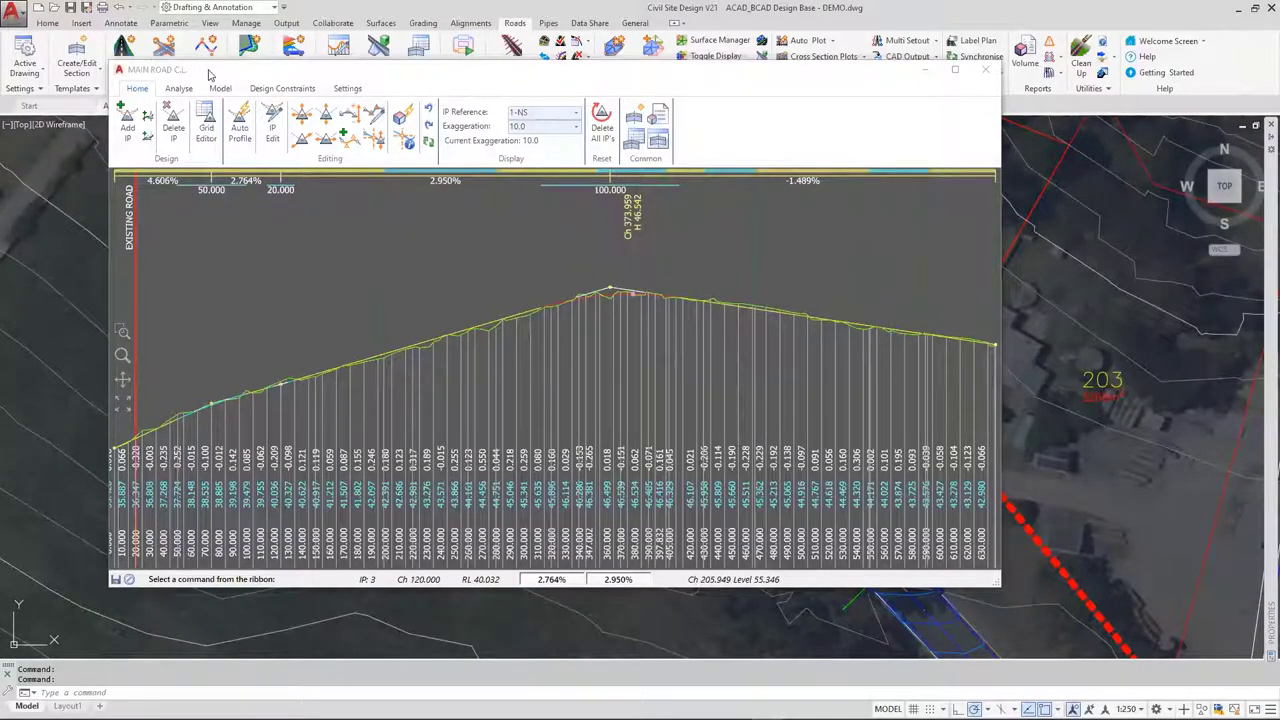
{"action": "left_click_drag", "start_coordinate": [209, 75], "coordinate": [127, 90]}
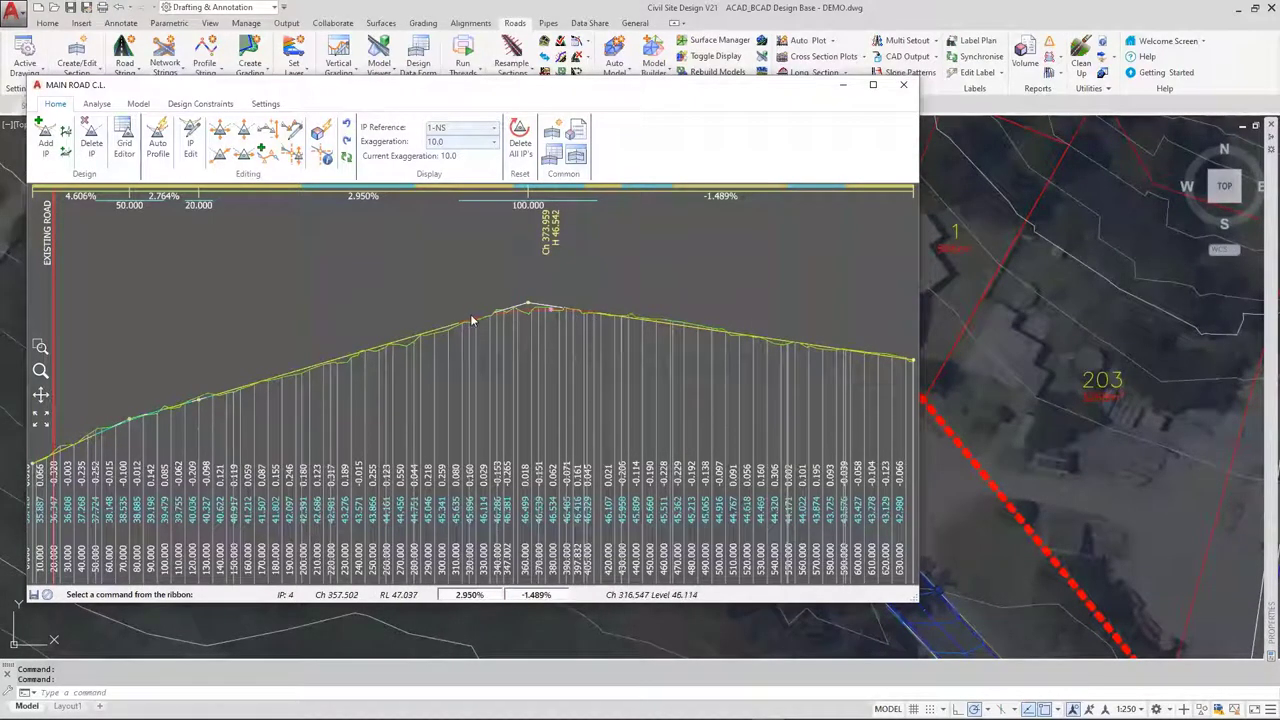
{"action": "left_click", "coordinate": [546, 314]}
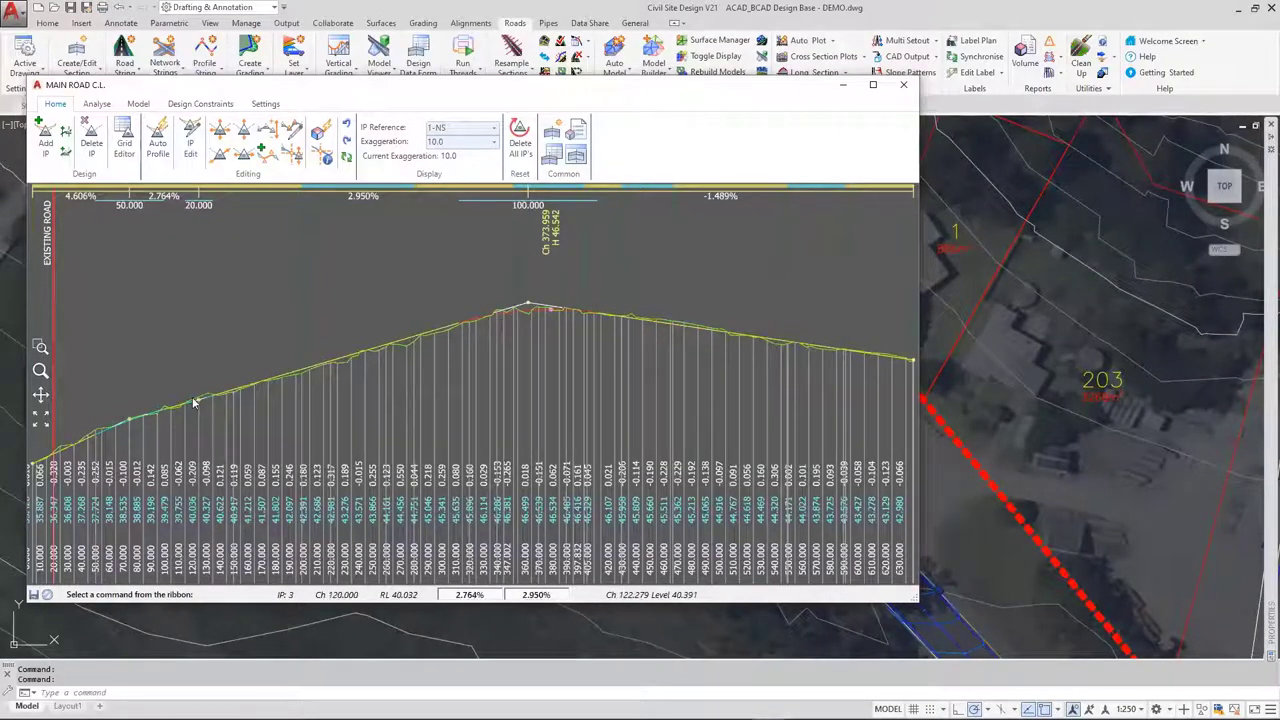
{"action": "left_click", "coordinate": [131, 420]}
{"action": "left_click", "coordinate": [124, 145]}
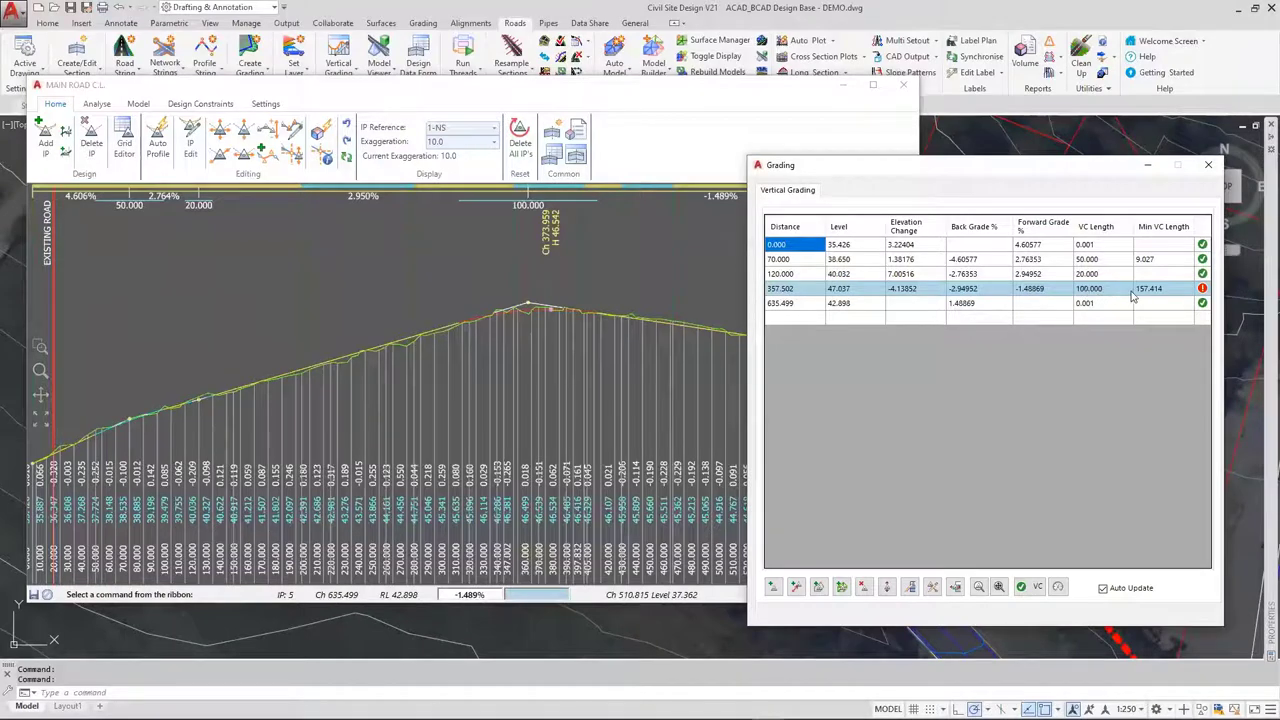
{"action": "left_click", "coordinate": [1092, 290]}
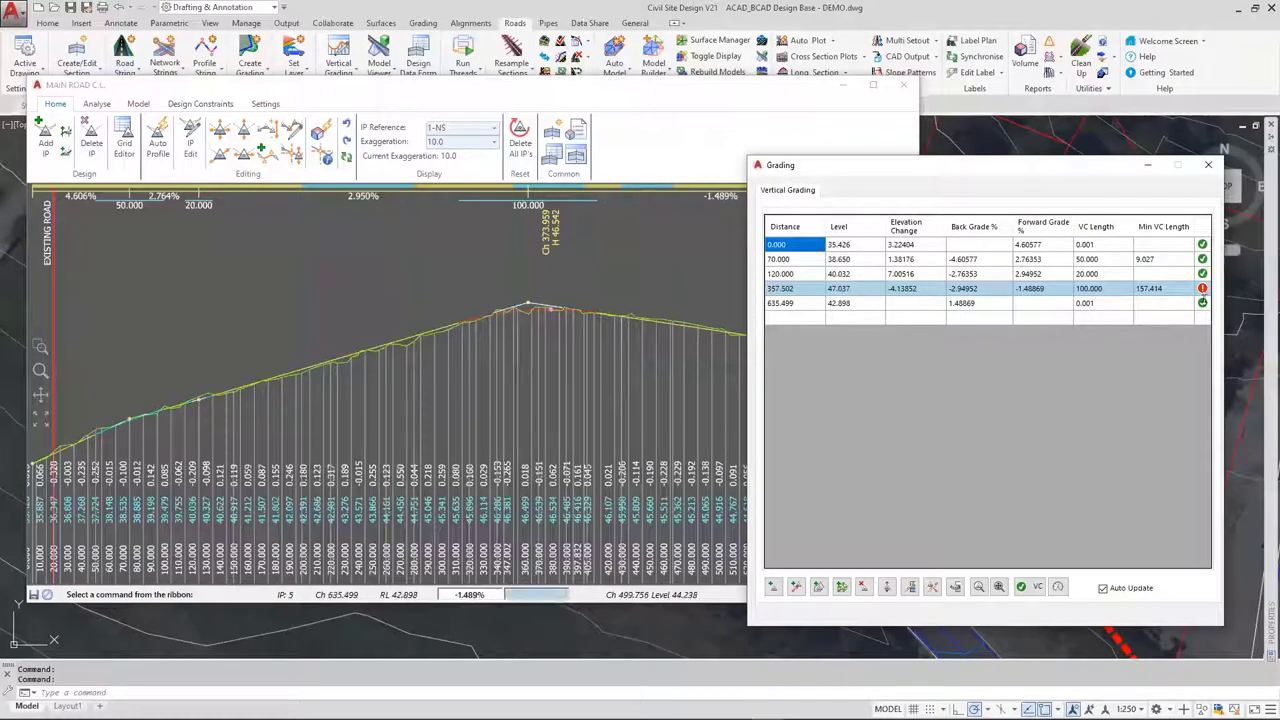
{"action": "left_click", "coordinate": [1203, 290]}
Set Table 1 of the VC sight distance setup to Austroads 2010-CAR-SSD-SEALED ROAD-70kph-2.5s.xml and accept it
{"action": "left_click", "coordinate": [1060, 587]}
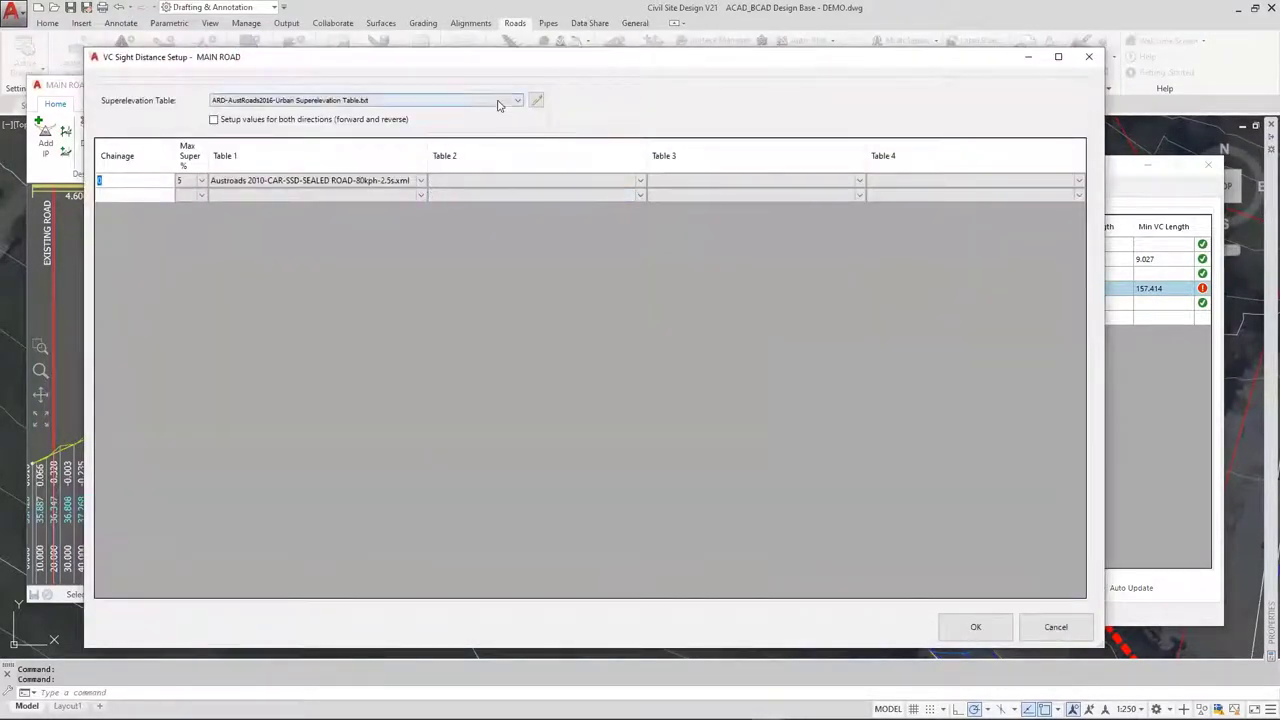
{"action": "left_click", "coordinate": [366, 180]}
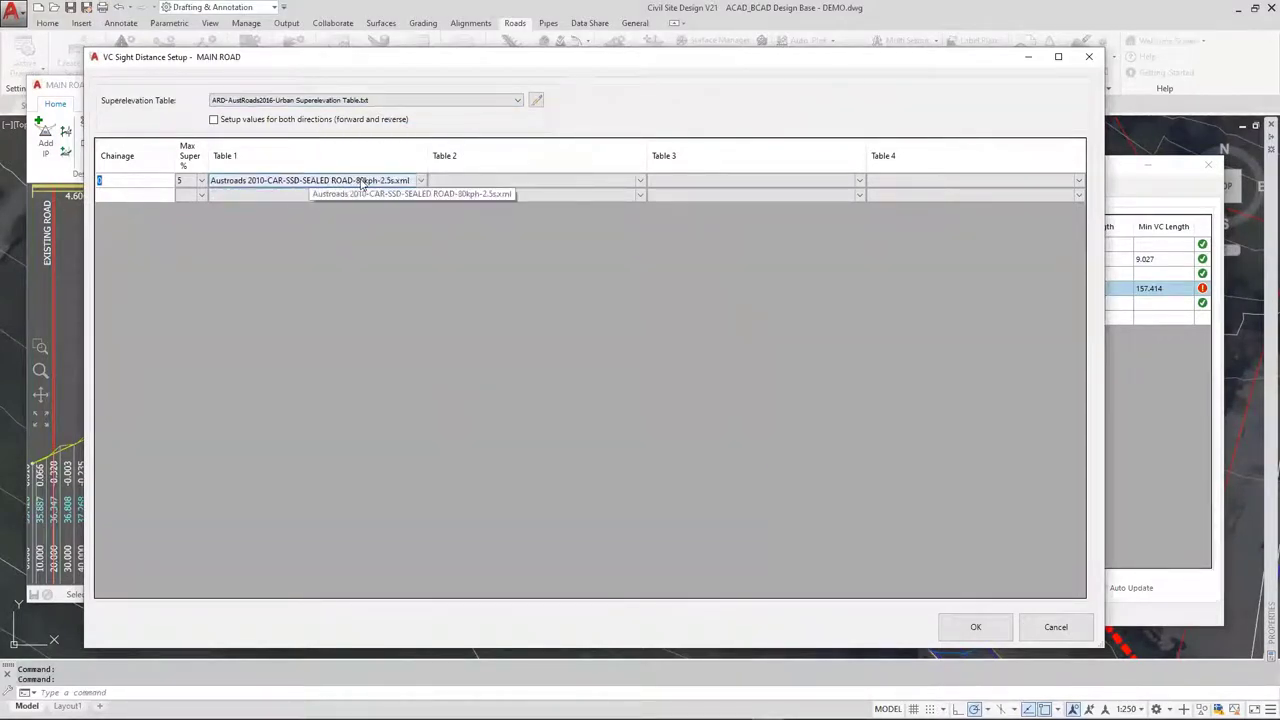
{"action": "left_click", "coordinate": [421, 180]}
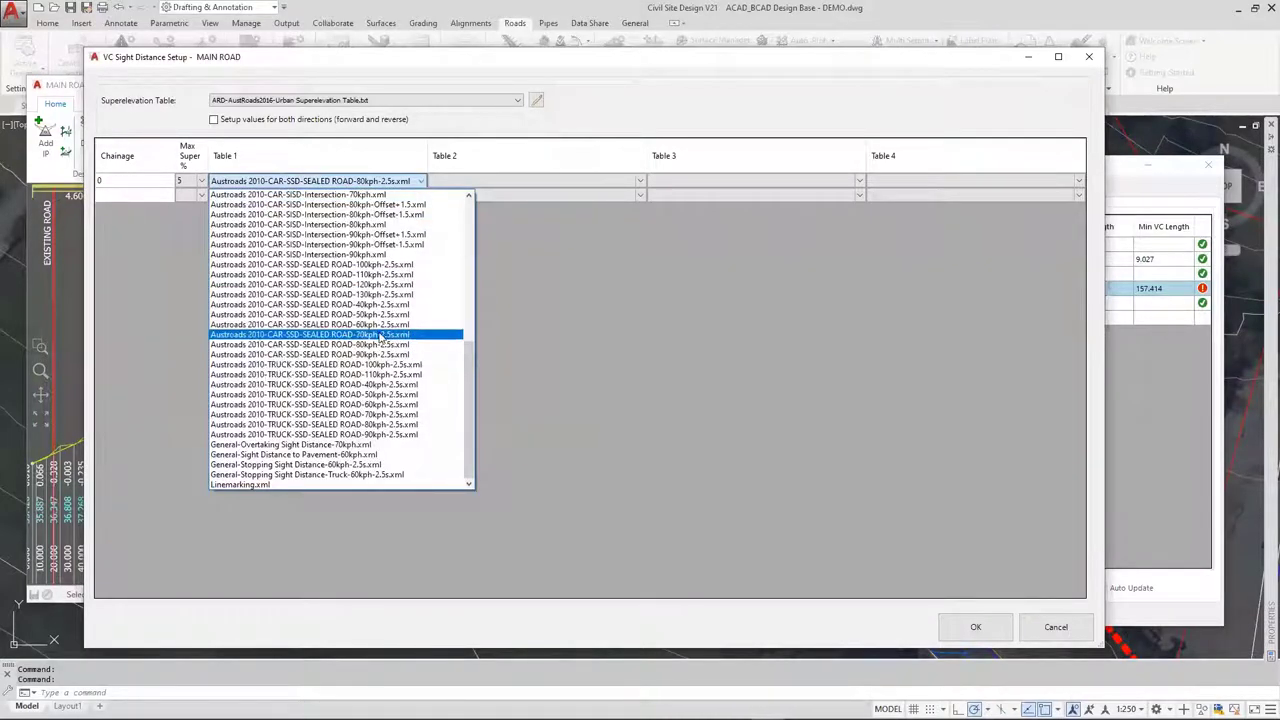
{"action": "left_click", "coordinate": [381, 336]}
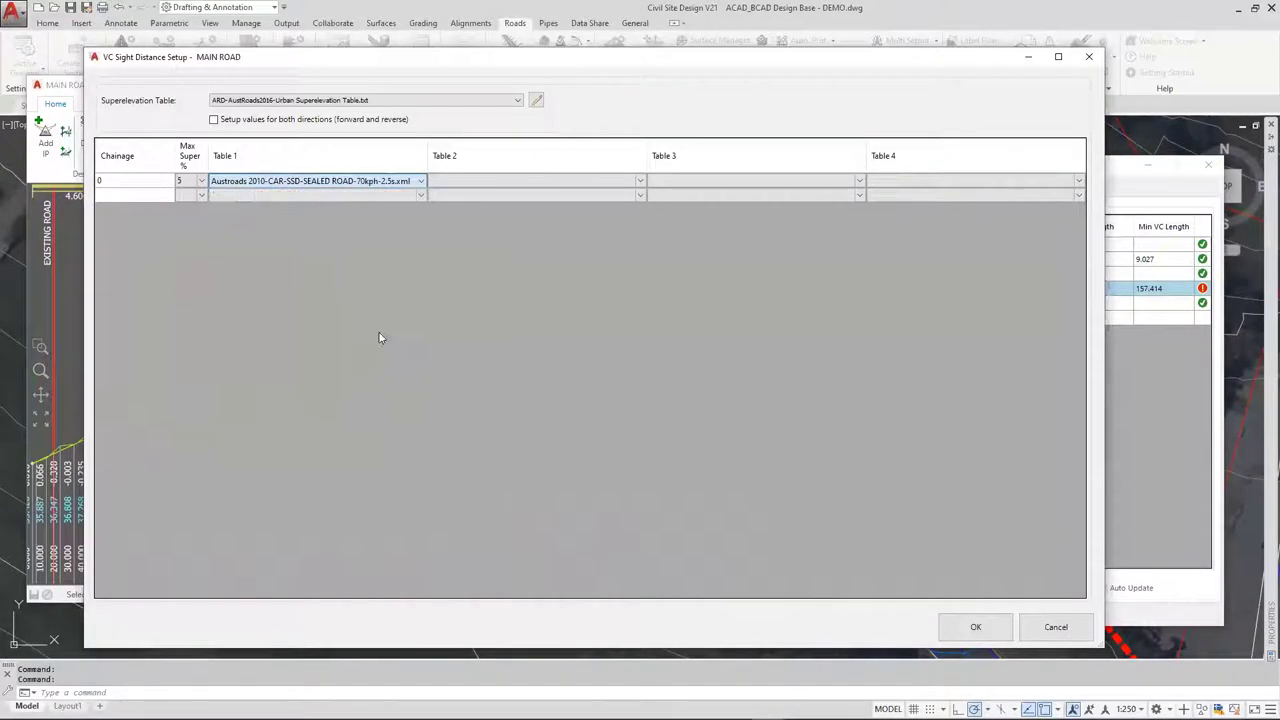
{"action": "left_click", "coordinate": [975, 627]}
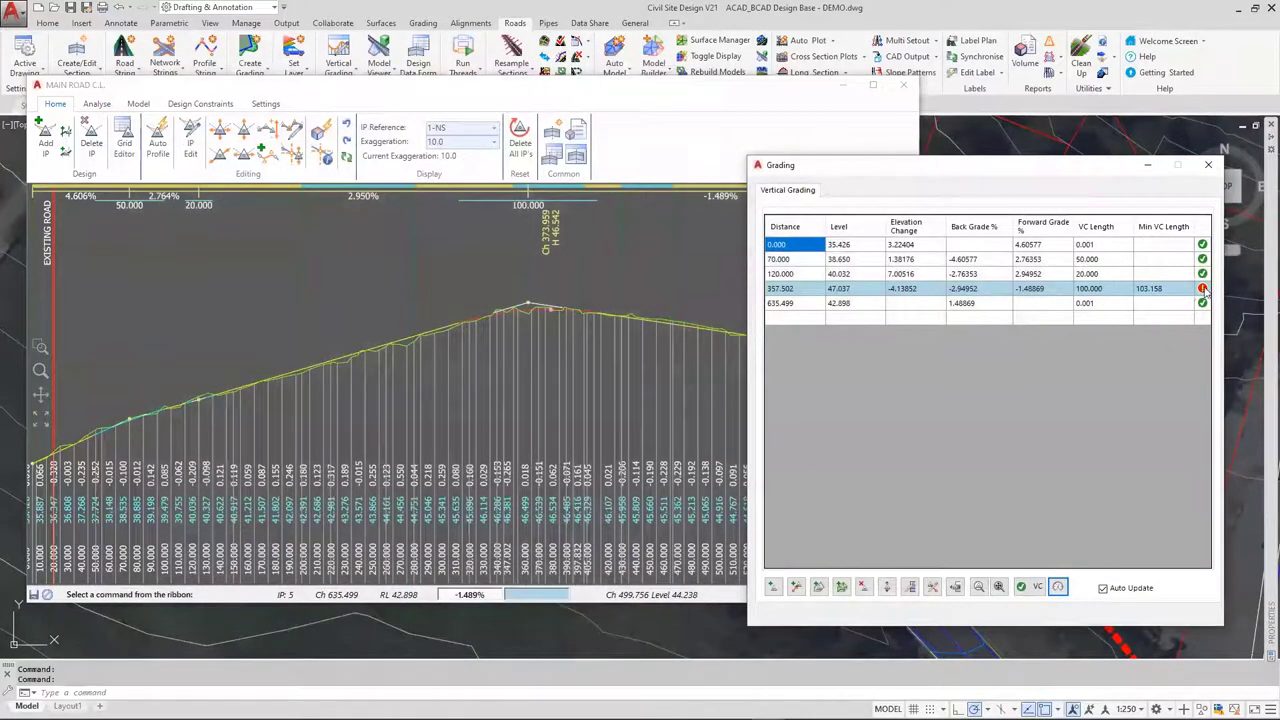
Switch the VC sight distance Table 1 back to Austroads 2010-CAR-SSD-SEALED ROAD-80kph-2.5s.xml and accept the setup
{"action": "left_click", "coordinate": [1058, 587]}
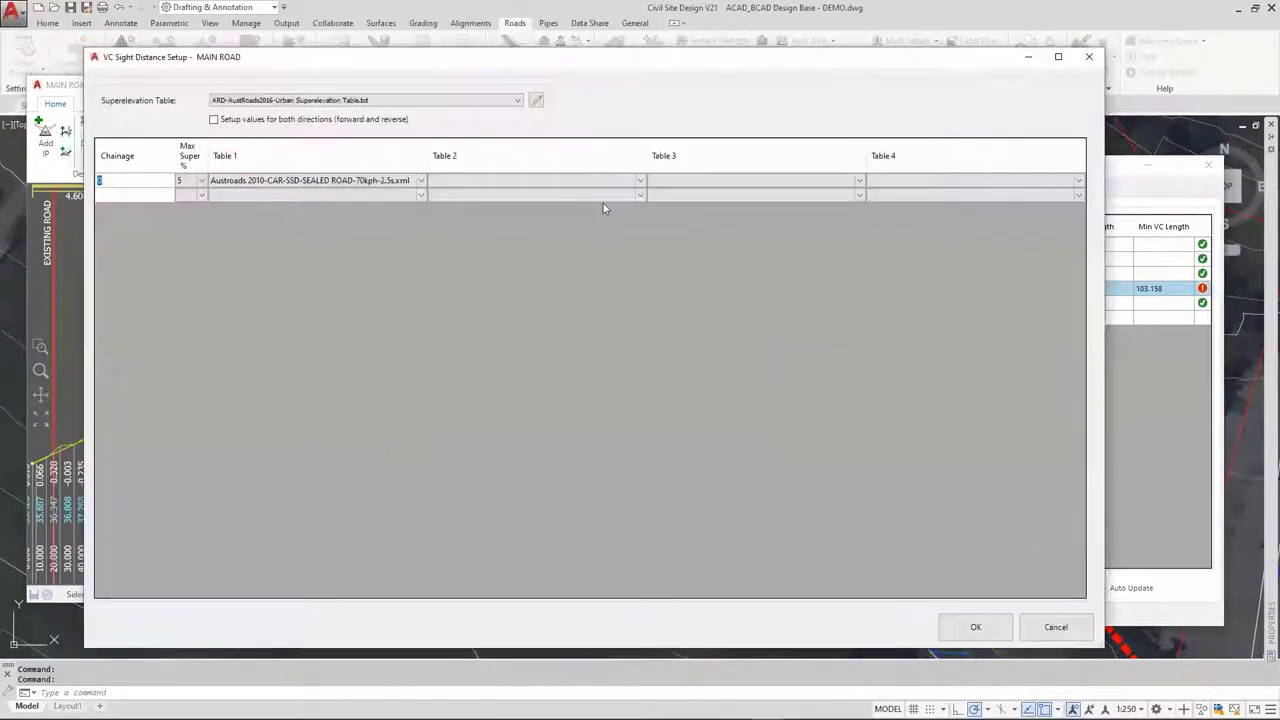
{"action": "left_click", "coordinate": [420, 181]}
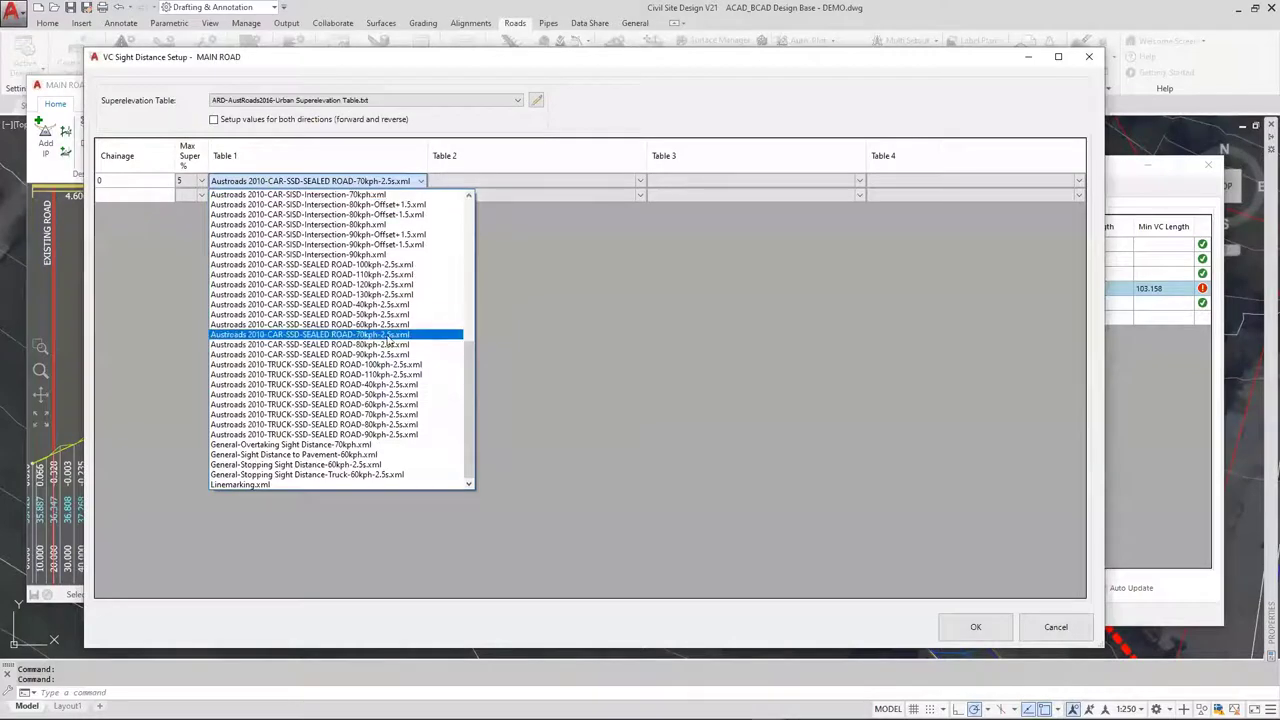
{"action": "left_click", "coordinate": [388, 344]}
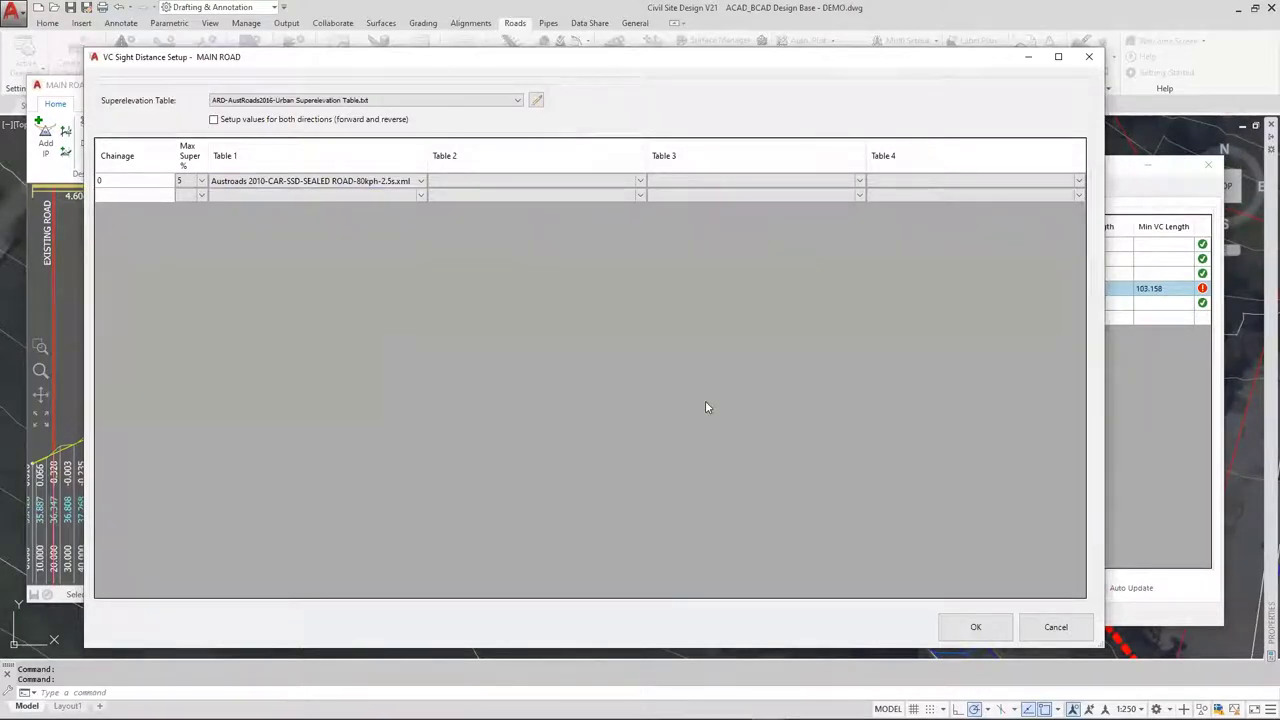
{"action": "left_click", "coordinate": [950, 627]}
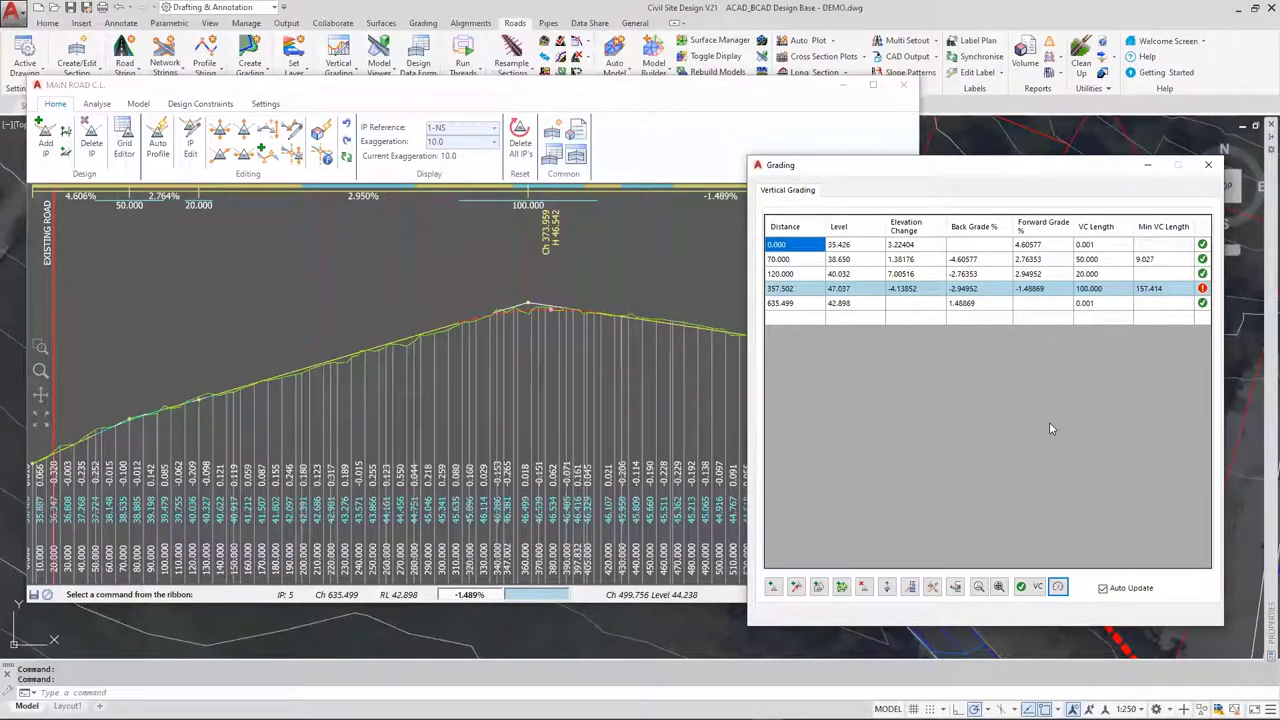
Automatically apply the minimum vertical curve length to the non-compliant crest and inspect the changed profile
{"action": "left_click_drag", "start_coordinate": [956, 174], "coordinate": [926, 169]}
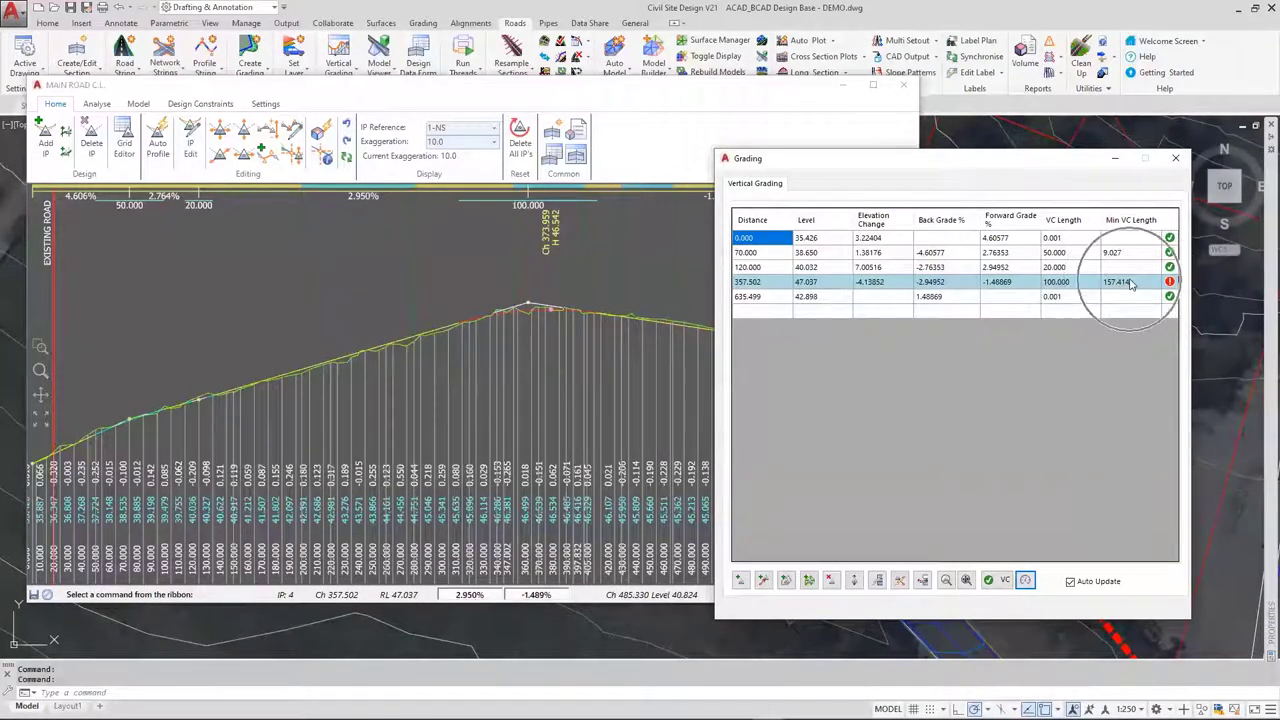
{"action": "left_click", "coordinate": [995, 581]}
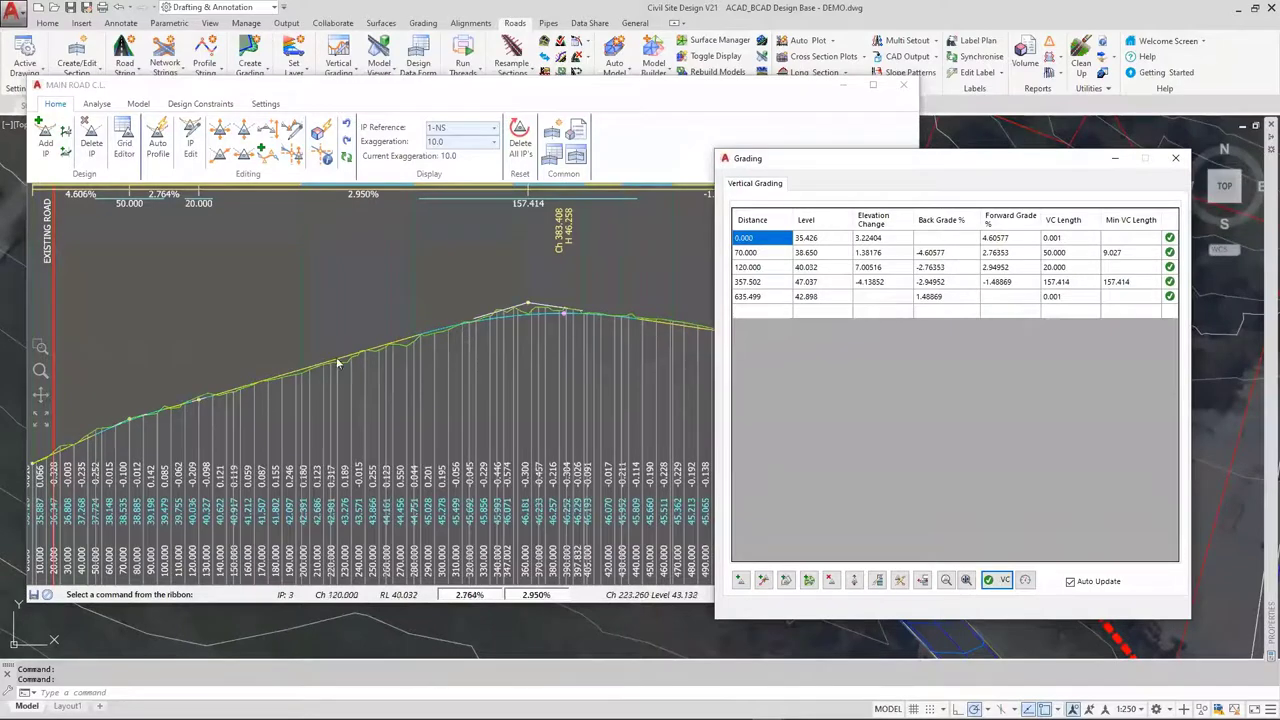
{"action": "left_click", "coordinate": [446, 332]}
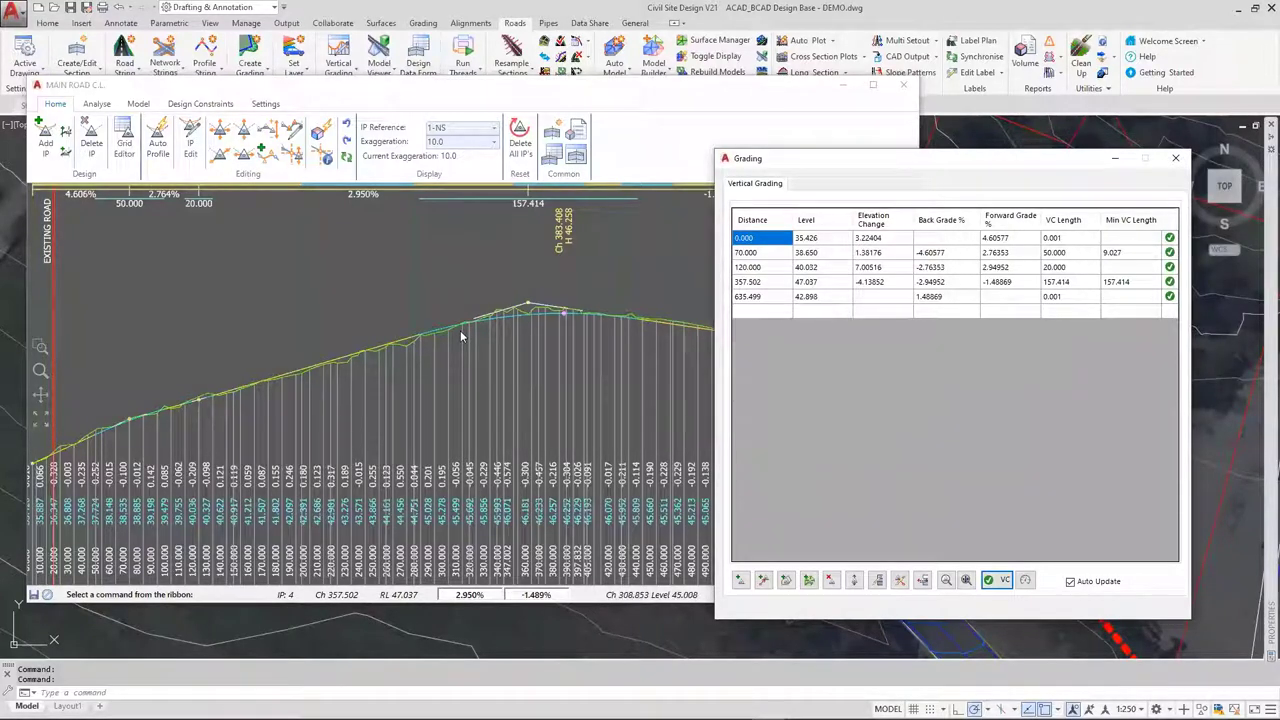
Set the crest's VC length back to 100 in the grid editor and close the editor
{"action": "left_click", "coordinate": [1131, 284]}
{"action": "left_click", "coordinate": [1072, 287]}
{"action": "type", "text": "1"}
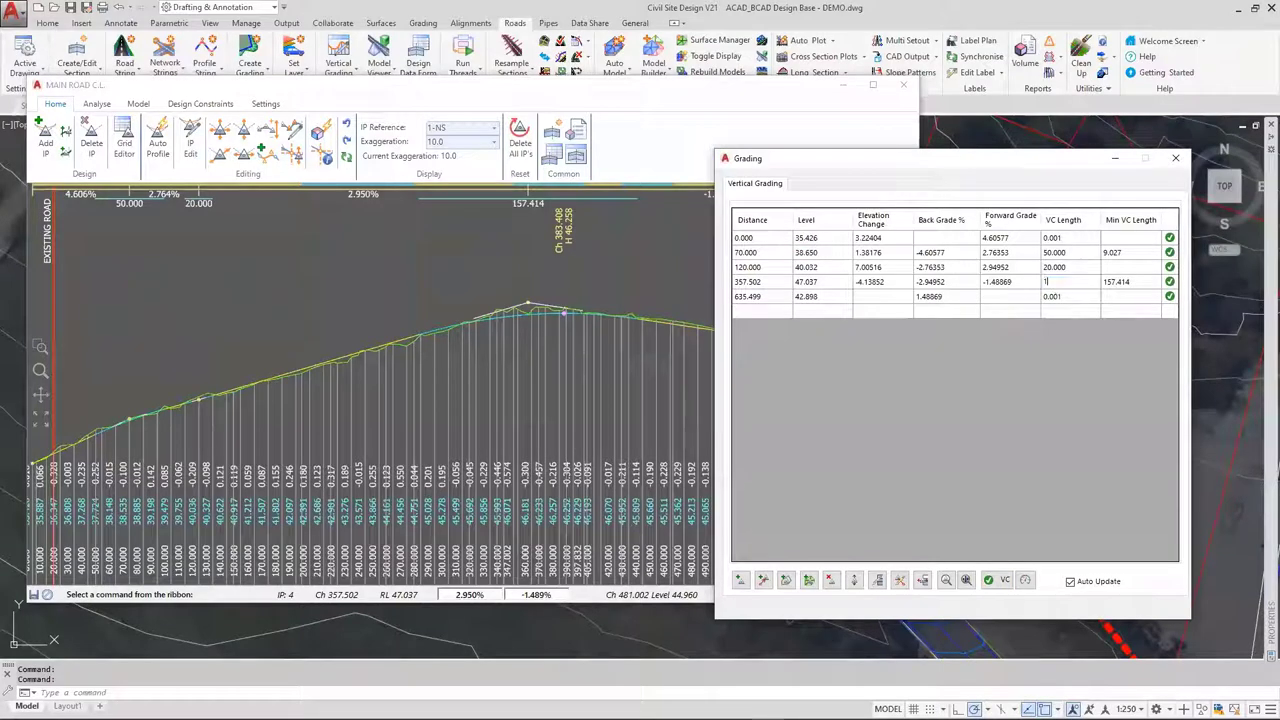
{"action": "type", "text": "00"}
{"action": "key", "text": "Return"}
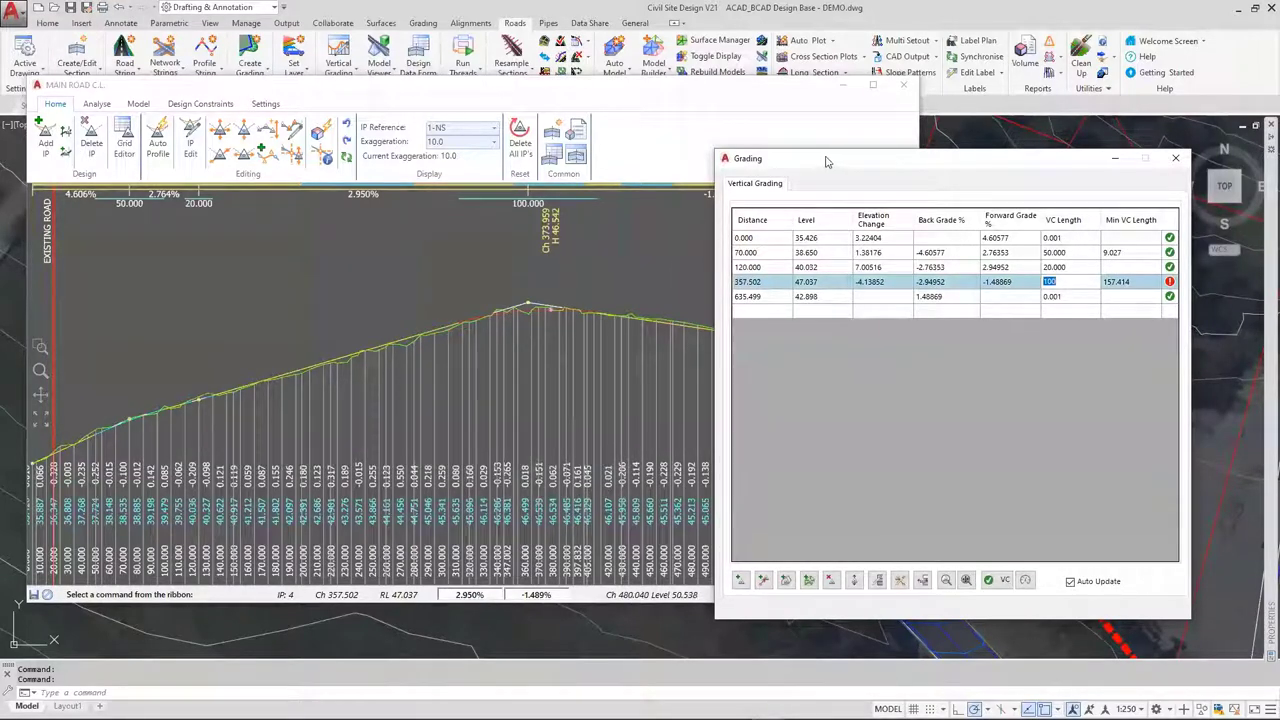
{"action": "left_click_drag", "start_coordinate": [826, 161], "coordinate": [806, 157]}
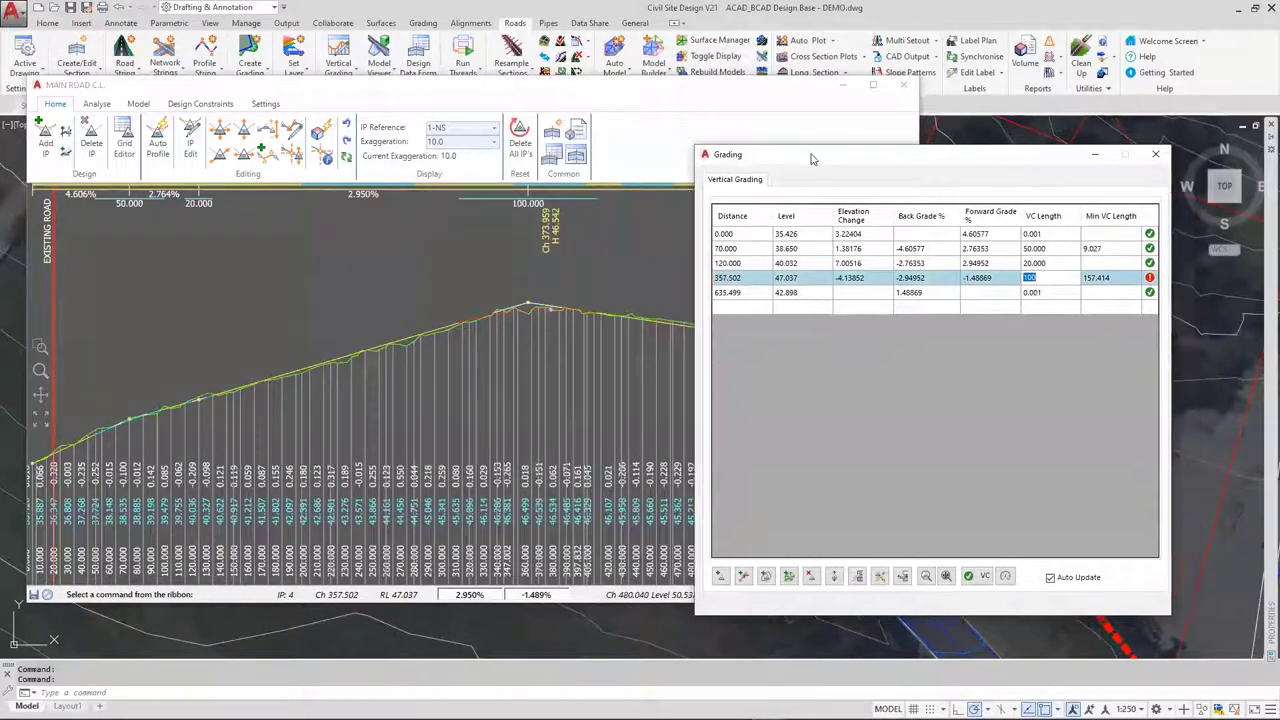
{"action": "left_click", "coordinate": [1160, 157]}
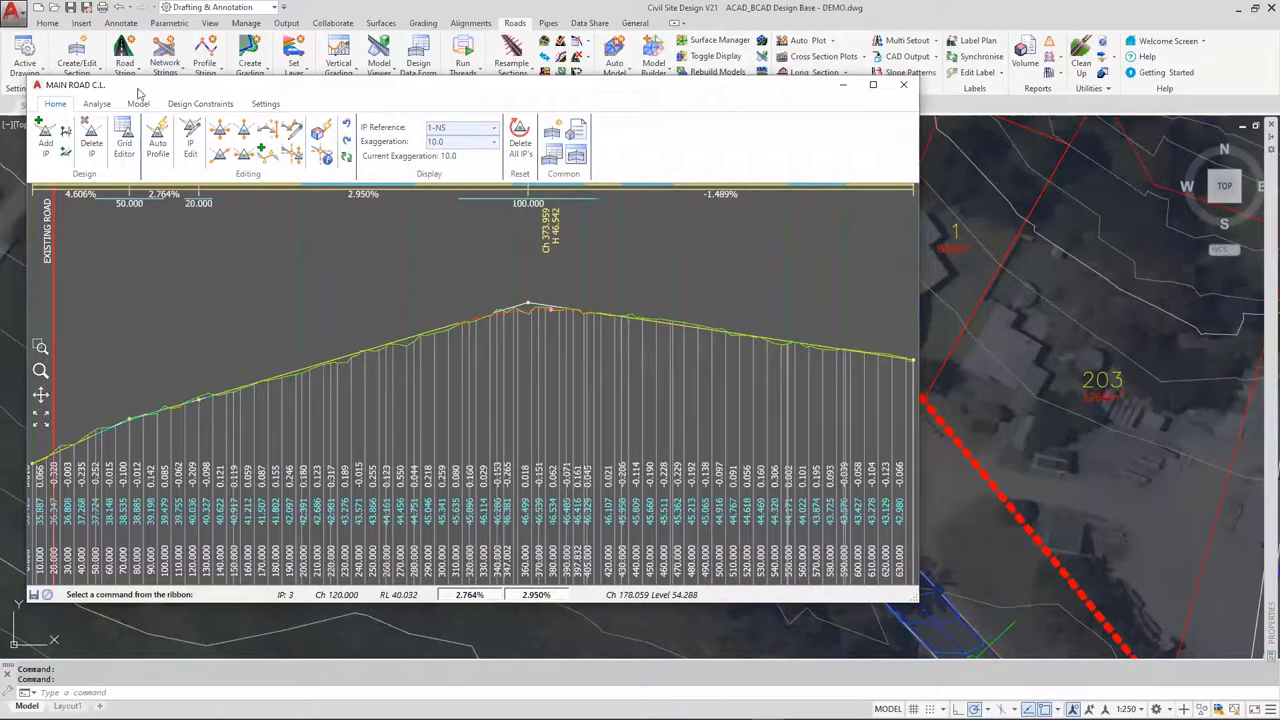
Review the crest and sag K values and the grade warning limits in the MAIN ROAD profile settings, and accept them
{"action": "left_click_drag", "start_coordinate": [118, 91], "coordinate": [128, 89]}
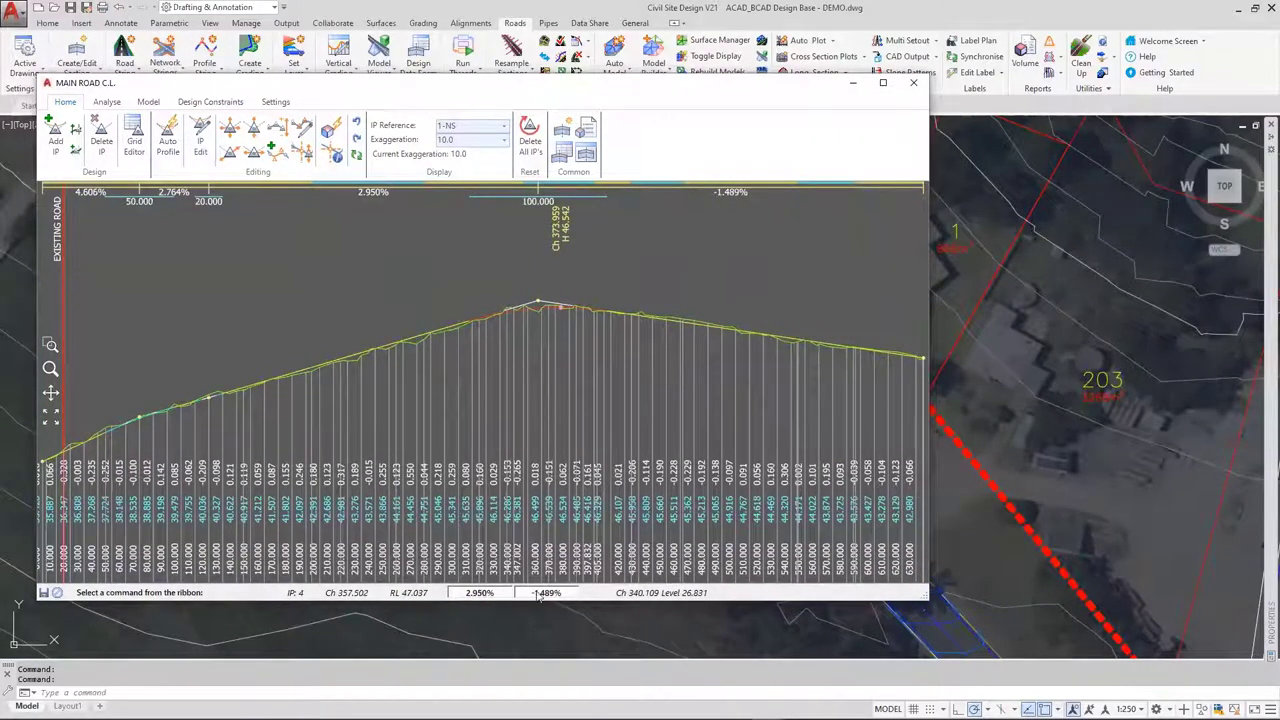
{"action": "left_click", "coordinate": [275, 101]}
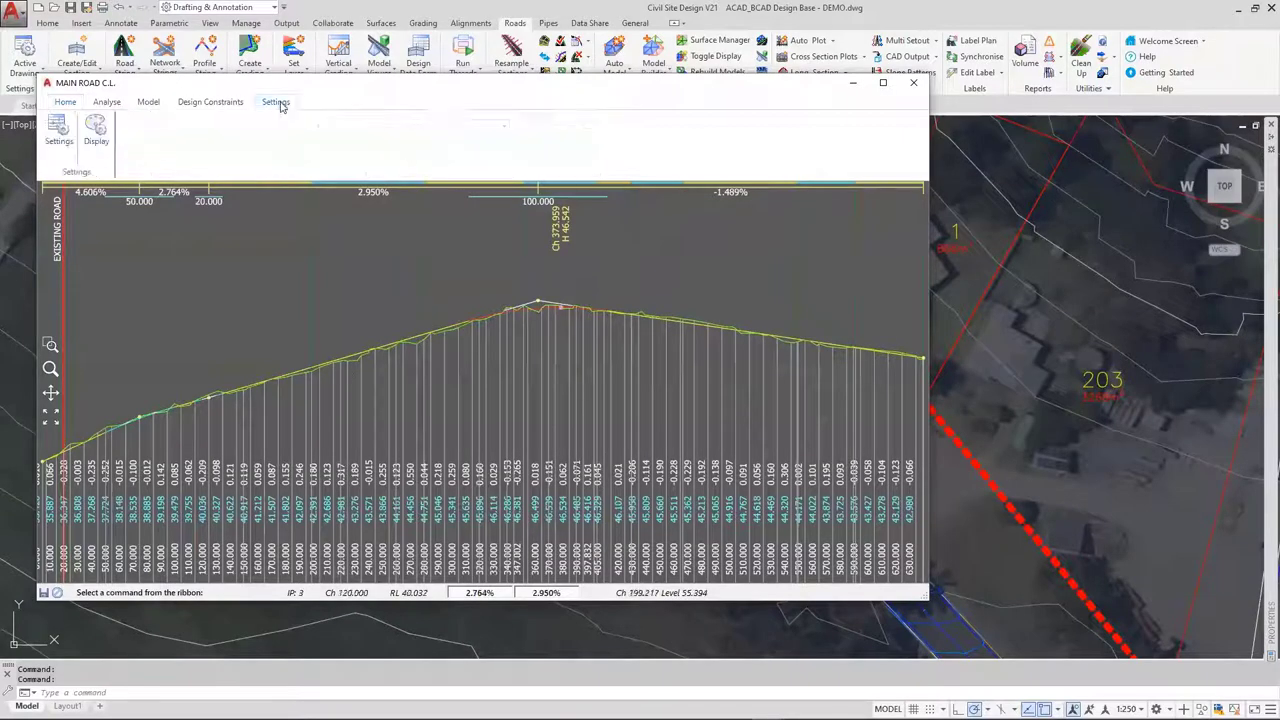
{"action": "left_click", "coordinate": [58, 132]}
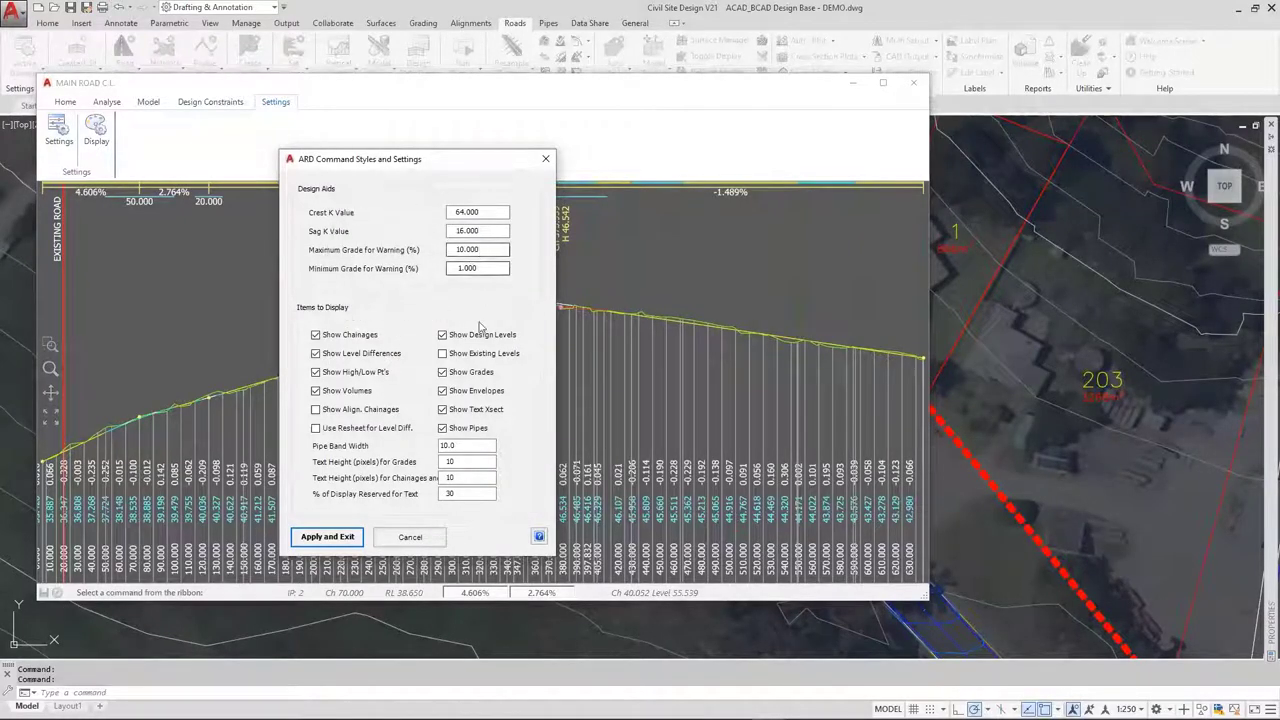
{"action": "left_click", "coordinate": [326, 537]}
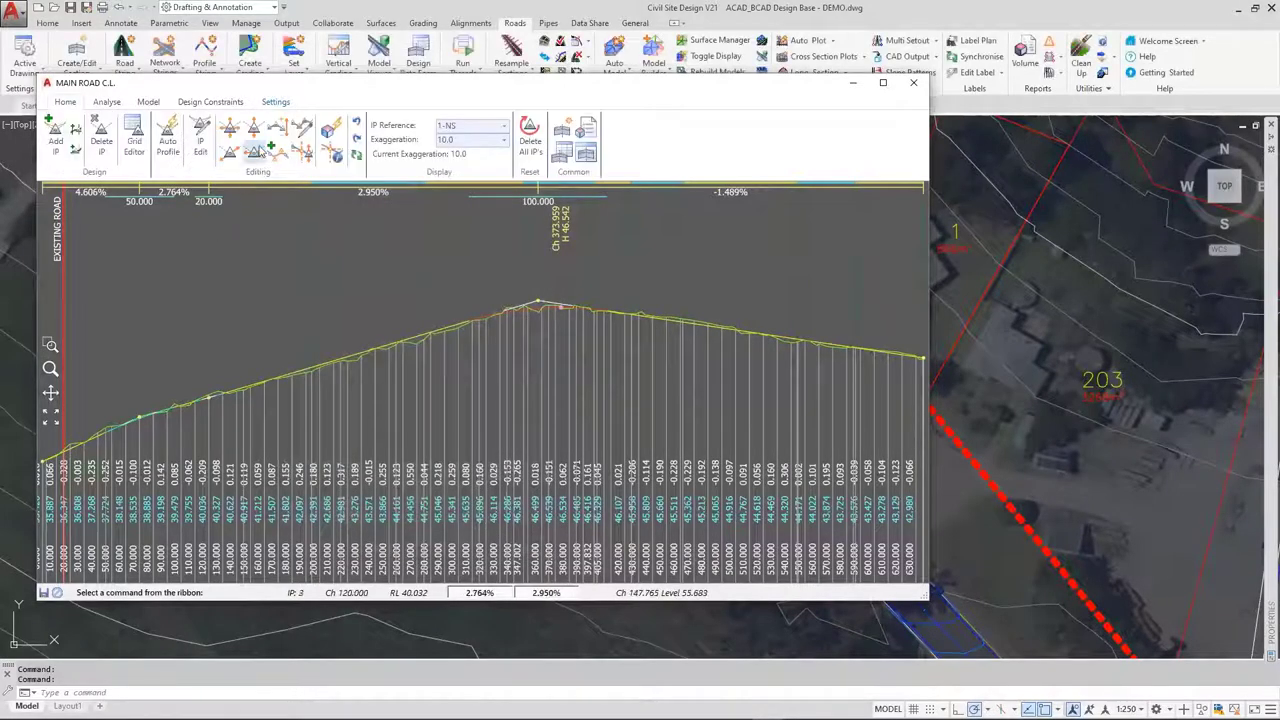
Raise the vertical IP at chainage 70 to about RL 39.96 and check the adjoining grades against the warning limits
{"action": "left_click", "coordinate": [140, 414]}
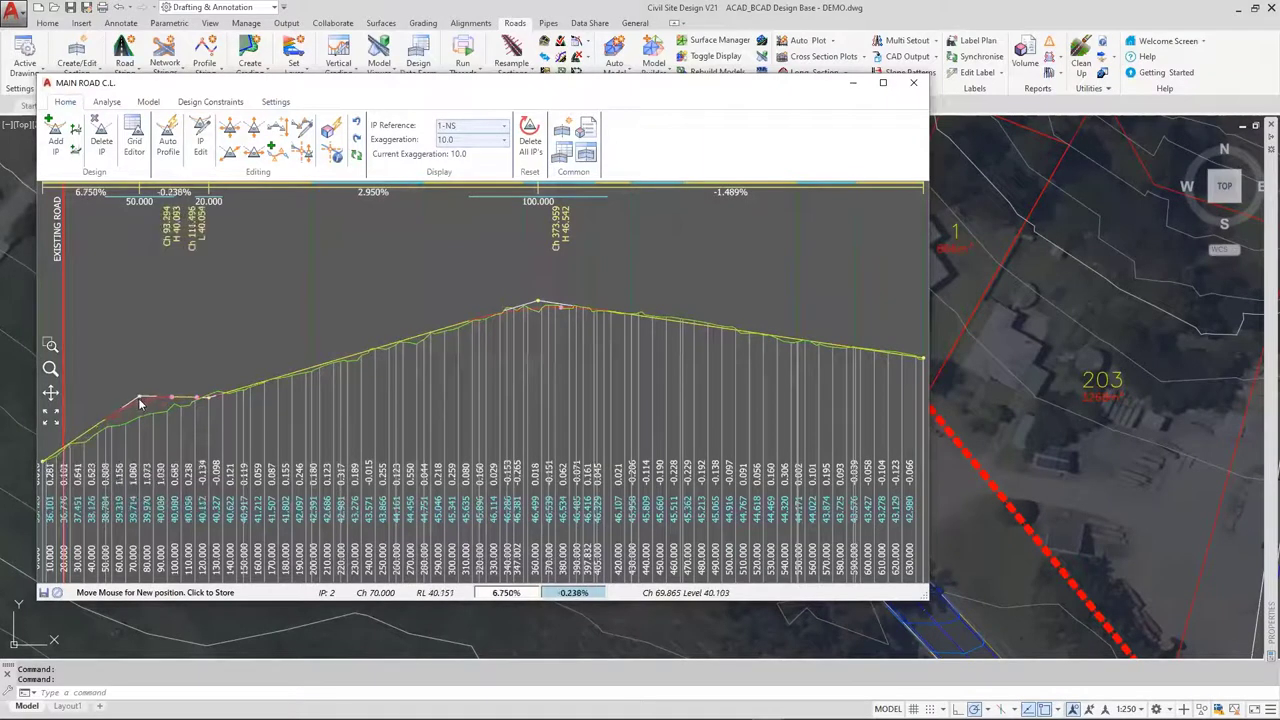
{"action": "left_click", "coordinate": [140, 404]}
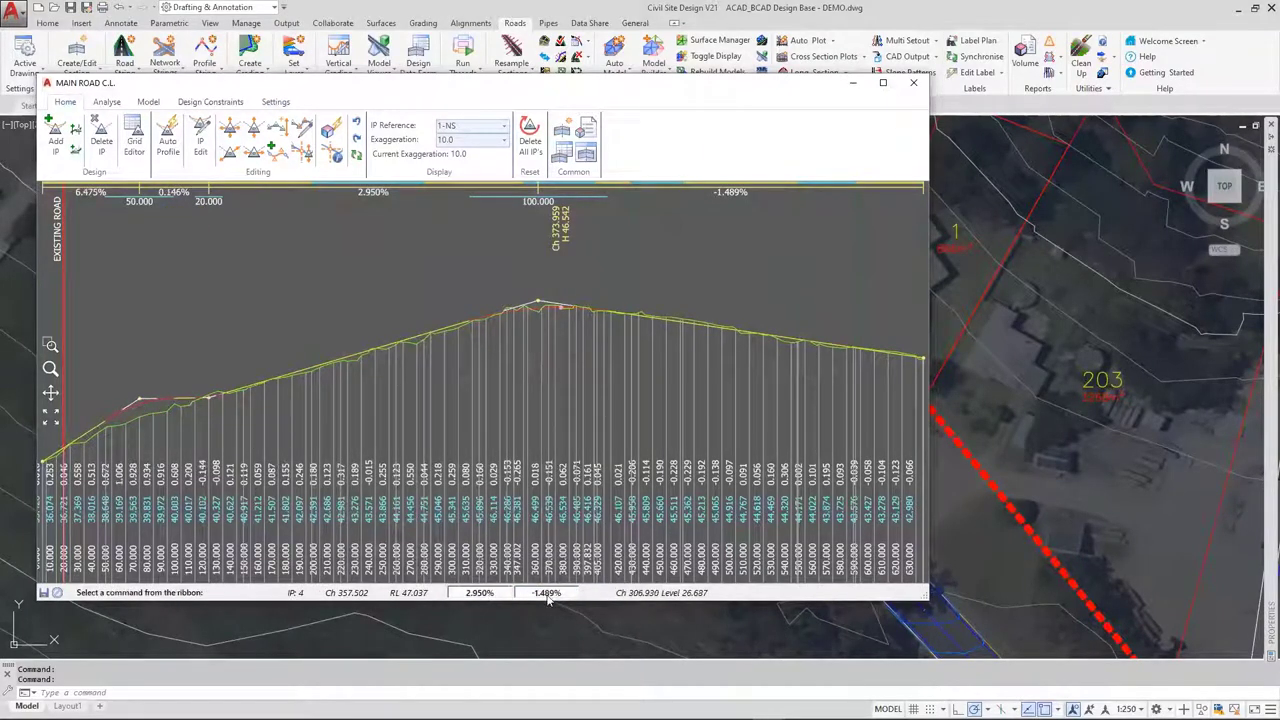
{"action": "left_click", "coordinate": [496, 594]}
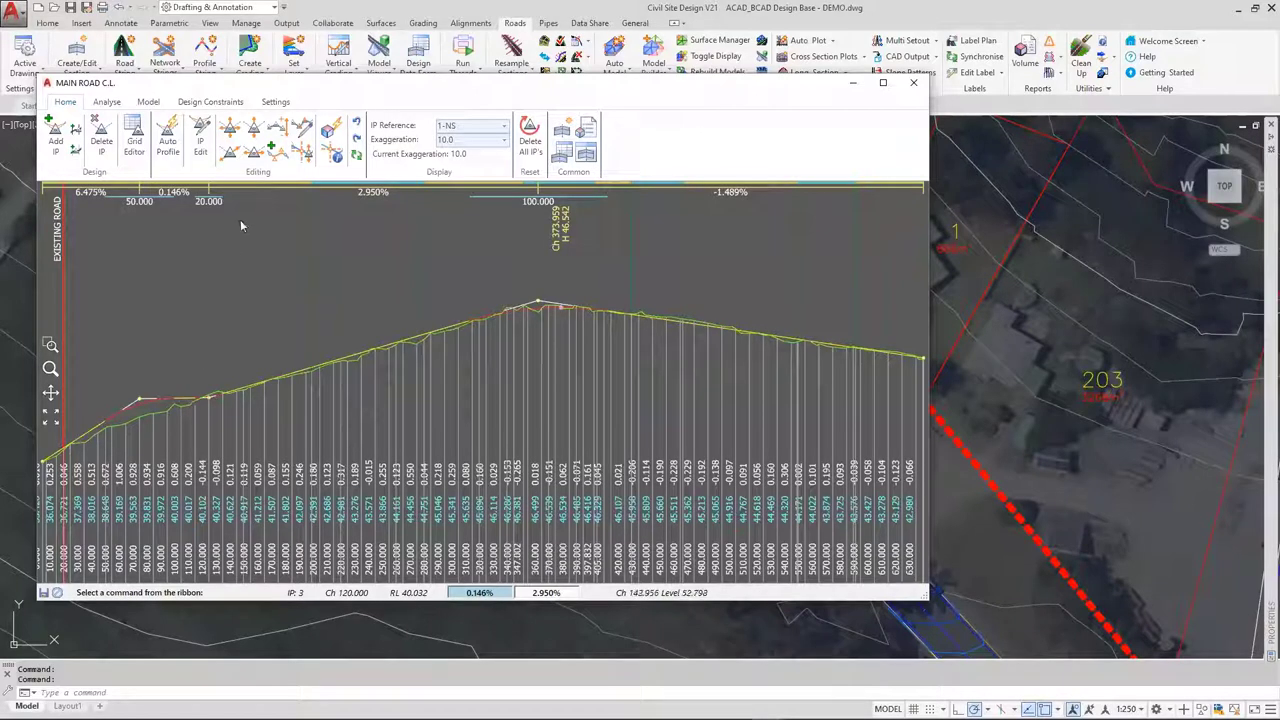
Delete the vertical IP at chainage 70 and close the MAIN ROAD vertical grading window
{"action": "left_click", "coordinate": [101, 135]}
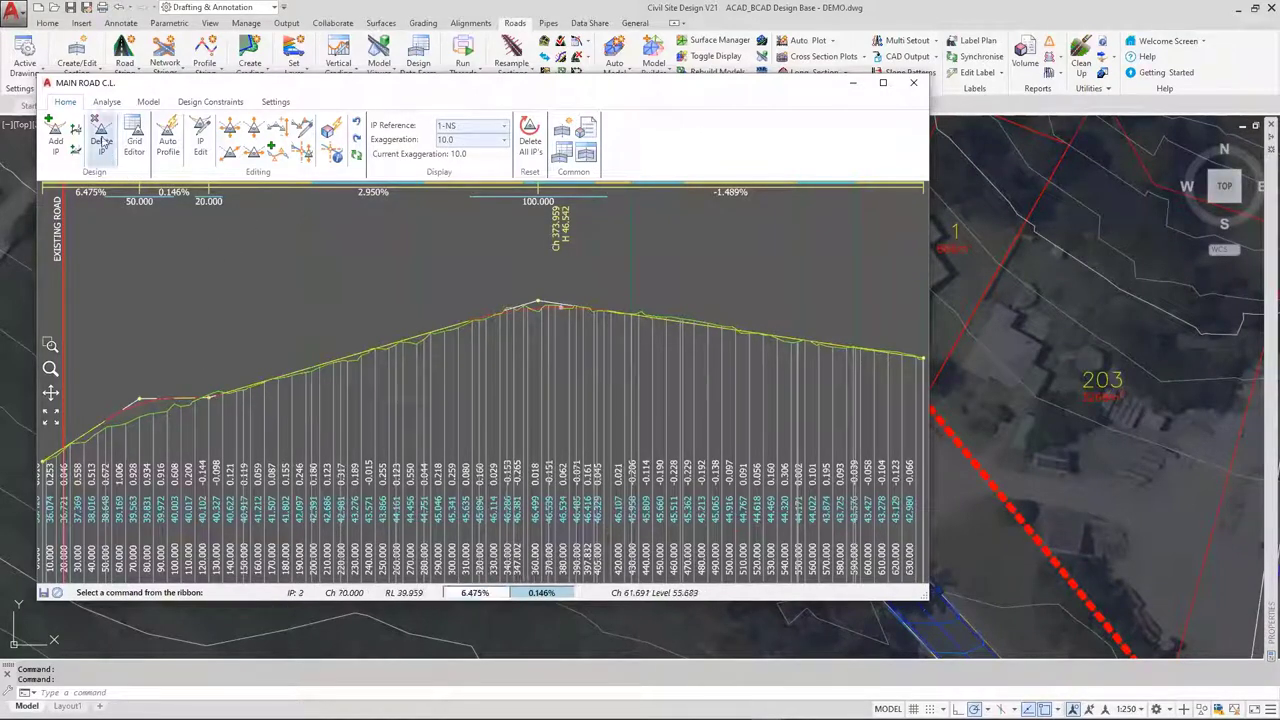
{"action": "left_click", "coordinate": [141, 402]}
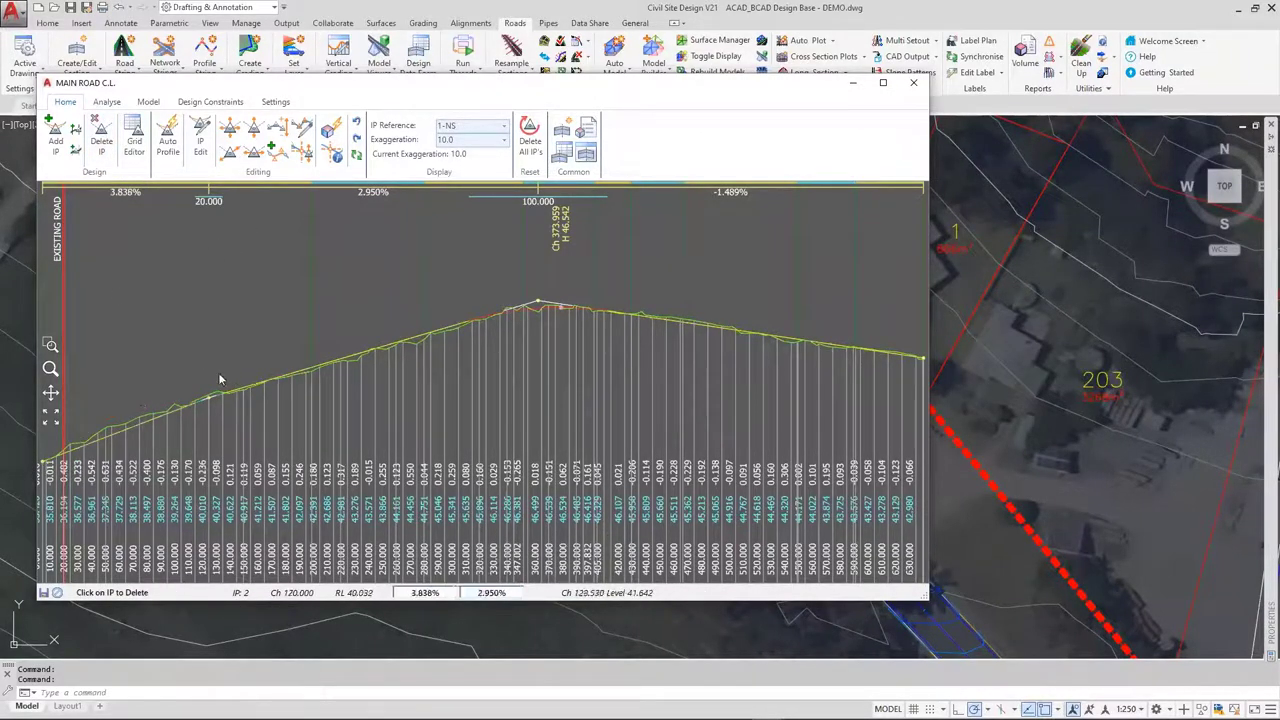
{"action": "key", "text": "Escape"}
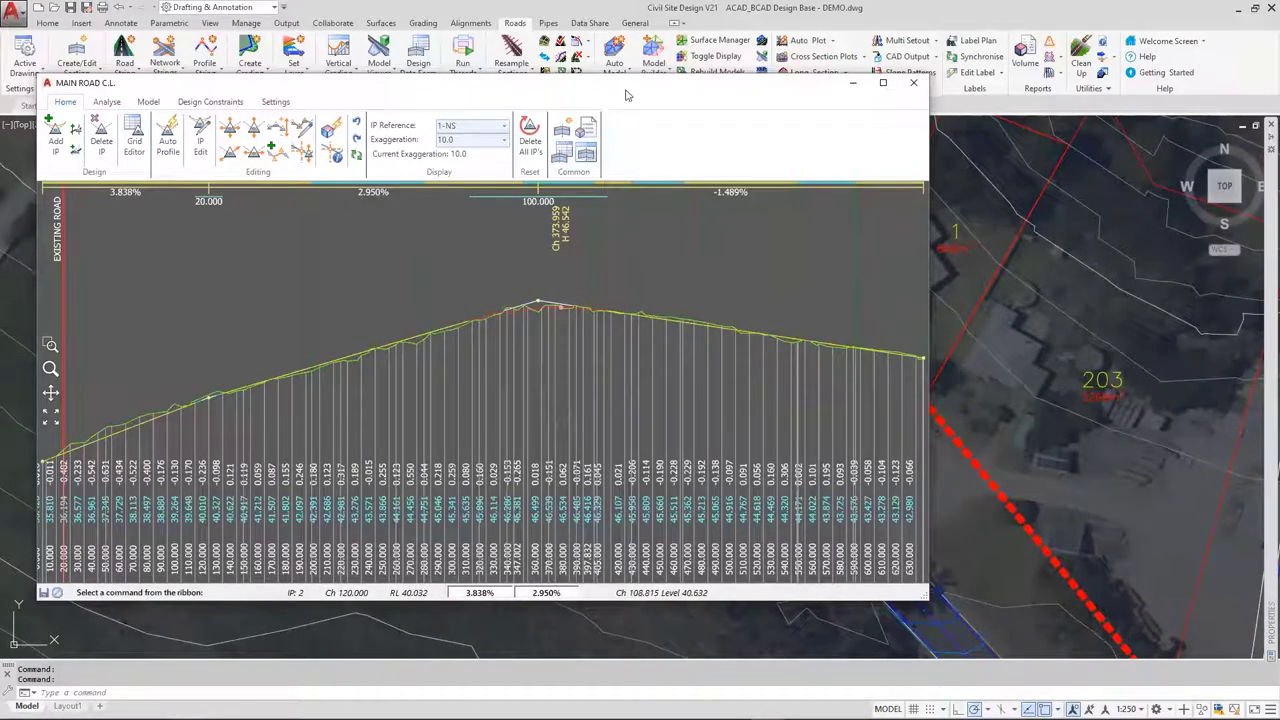
{"action": "left_click", "coordinate": [913, 82]}
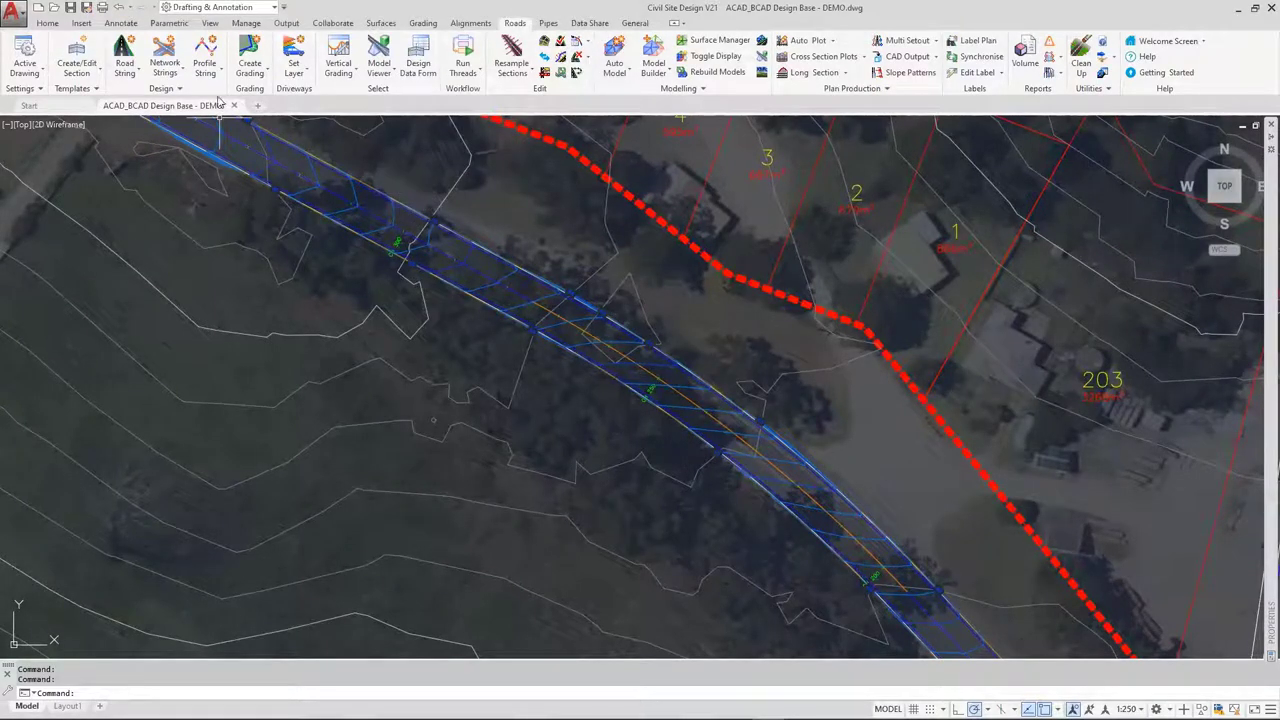
Open the superelevation calculations for MAIN ROAD and review the Urban superelevation table and the available design speeds
{"action": "left_click", "coordinate": [124, 80]}
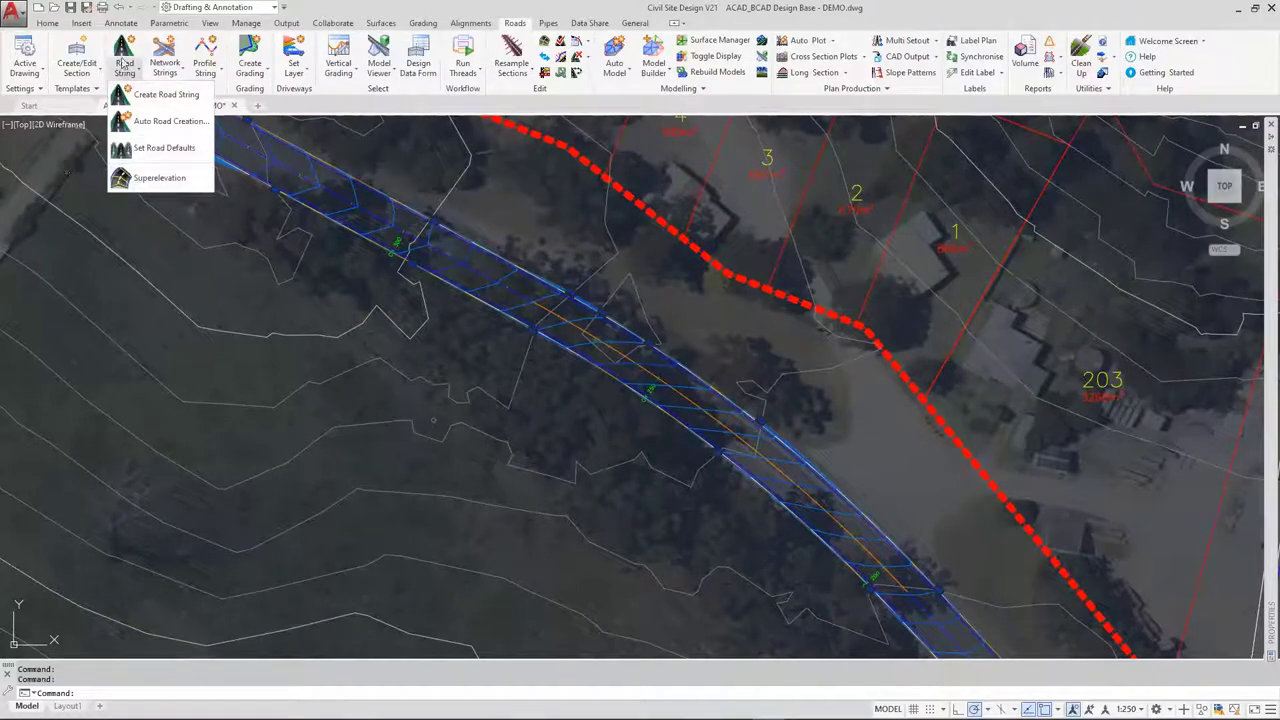
{"action": "left_click", "coordinate": [159, 177]}
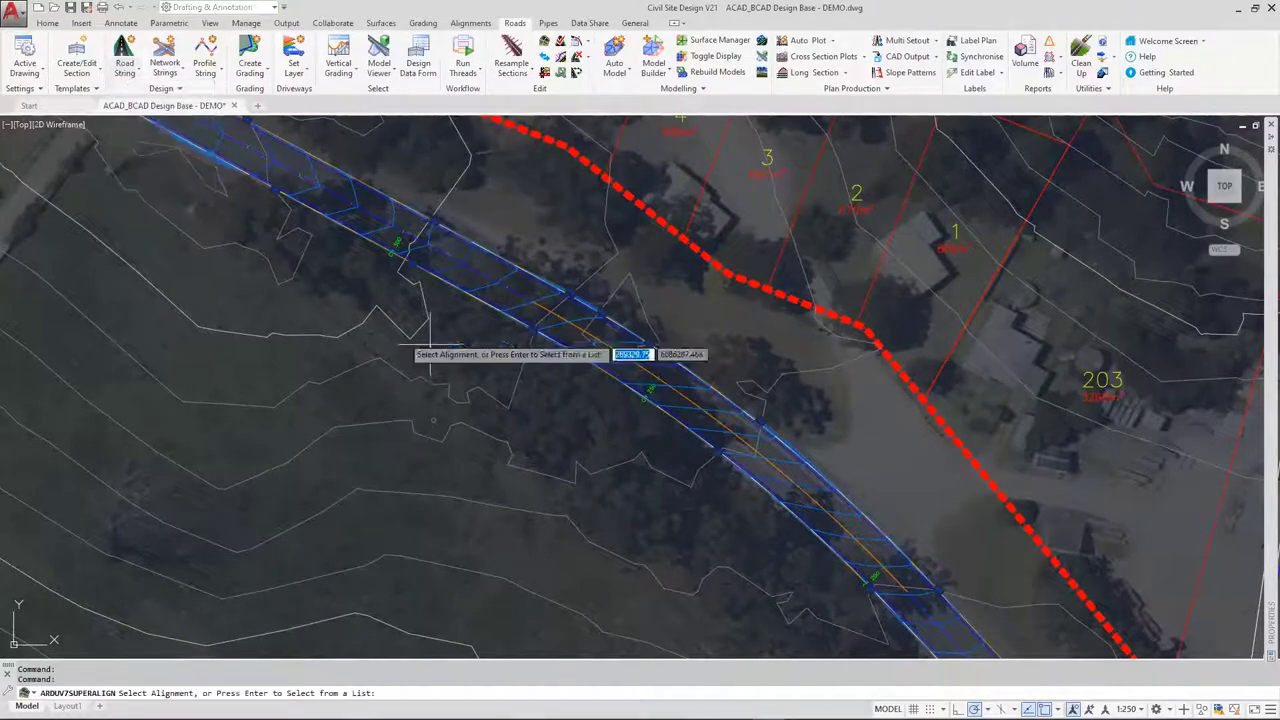
{"action": "left_click", "coordinate": [518, 302]}
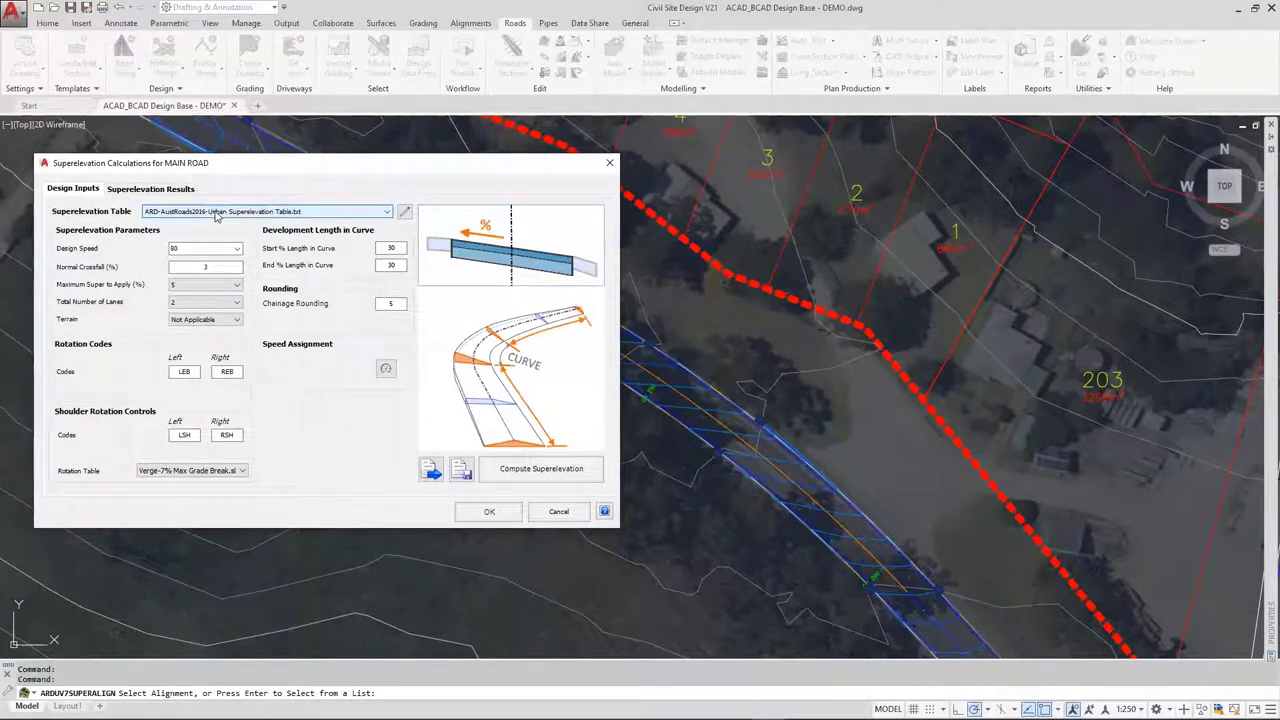
{"action": "left_click", "coordinate": [405, 212]}
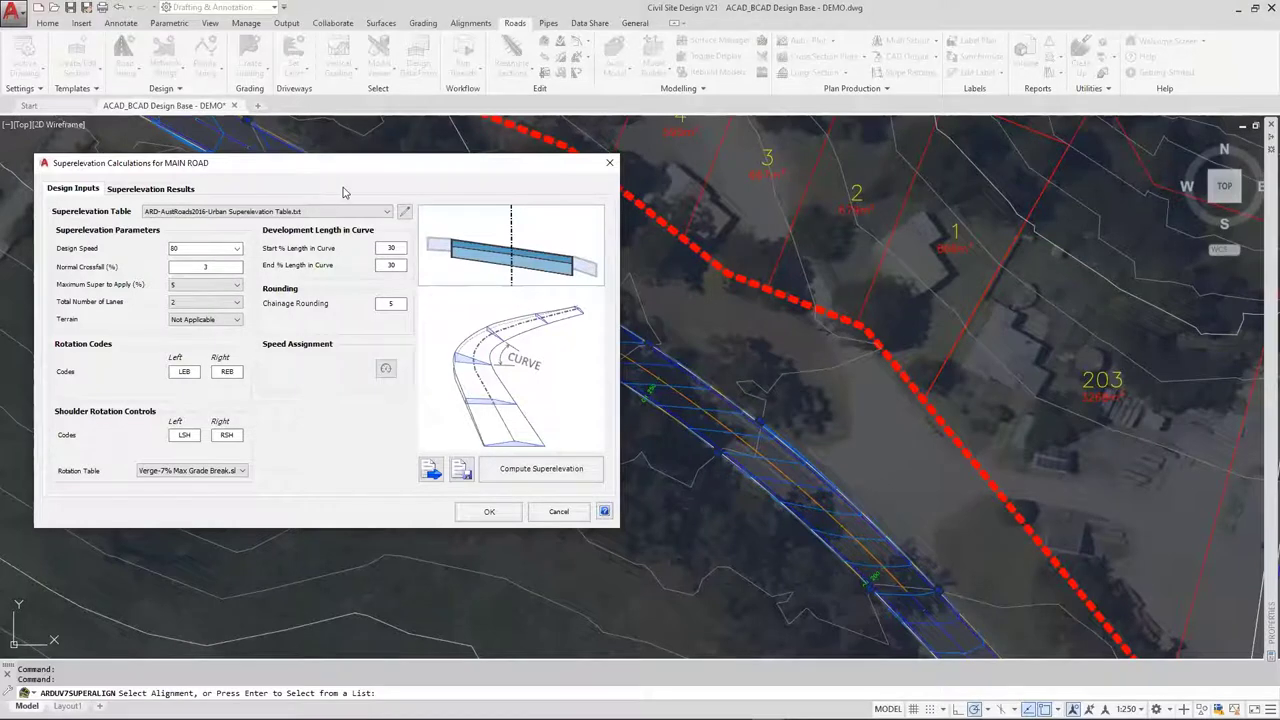
{"action": "left_click", "coordinate": [238, 249]}
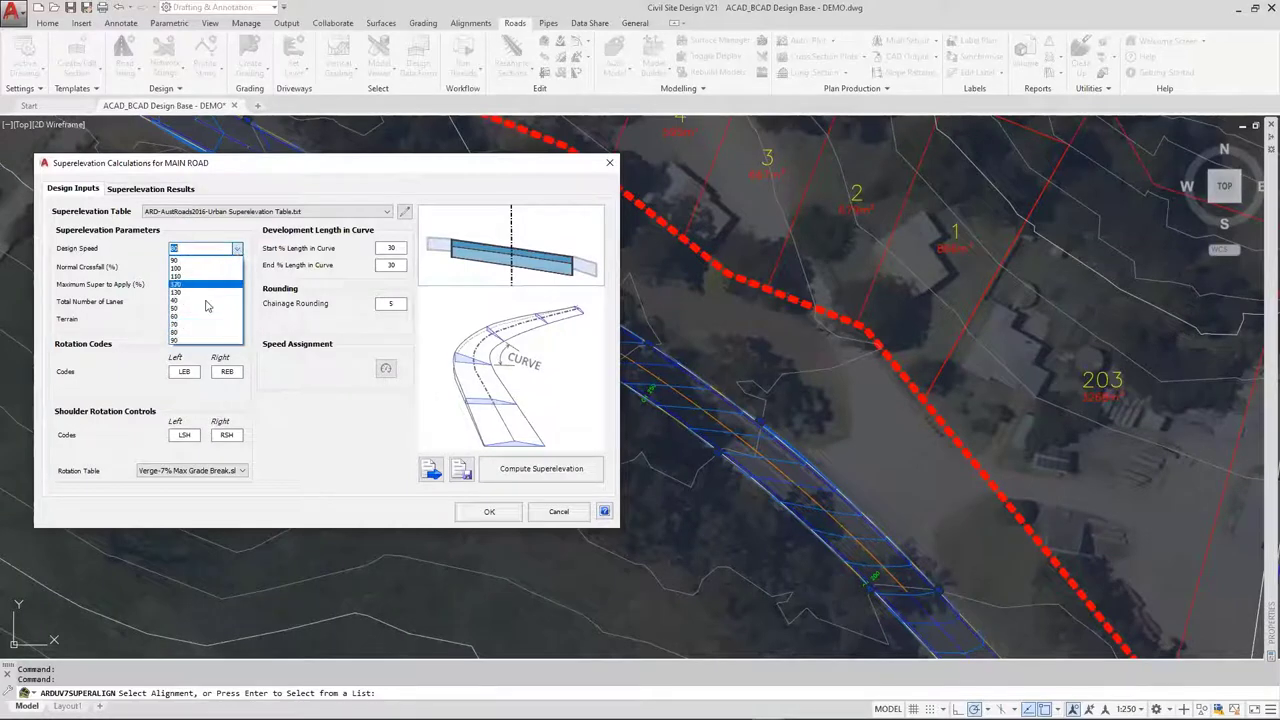
{"action": "left_click", "coordinate": [238, 251]}
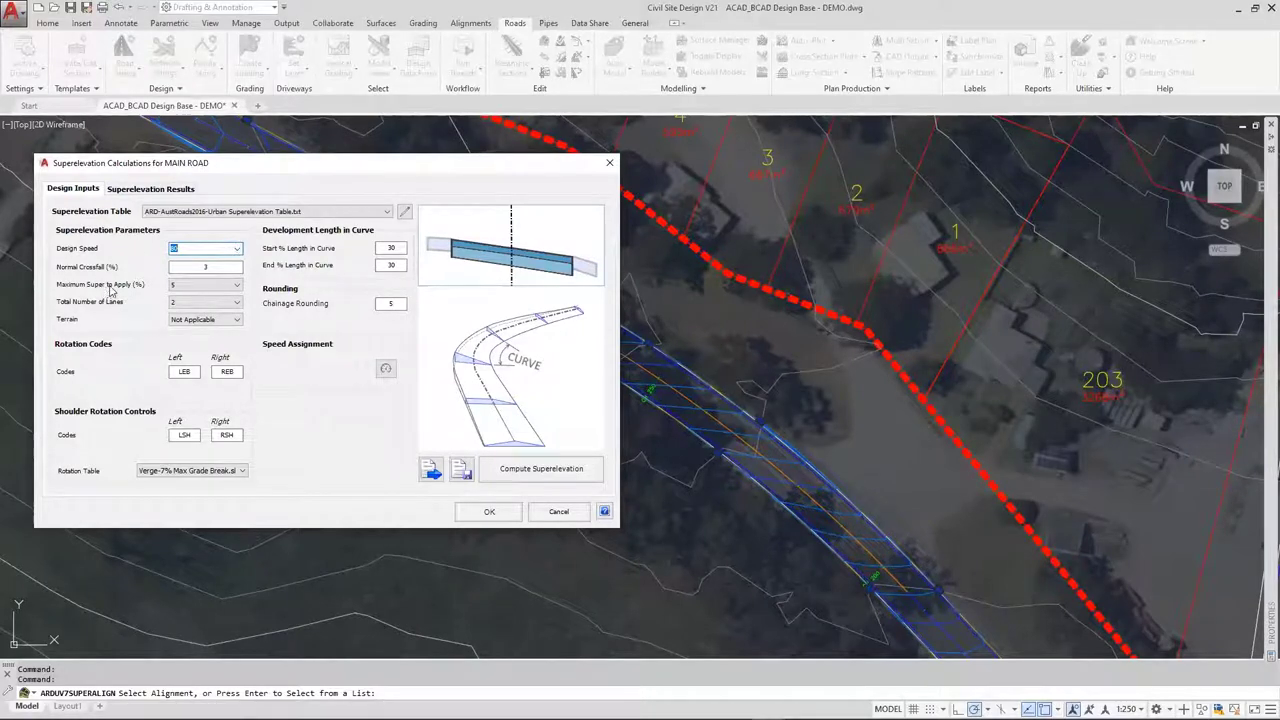
Compare the maximum super options under the AustRoads2016 Urban and Rural superelevation tables, finishing on the Urban table
{"action": "left_click", "coordinate": [237, 285]}
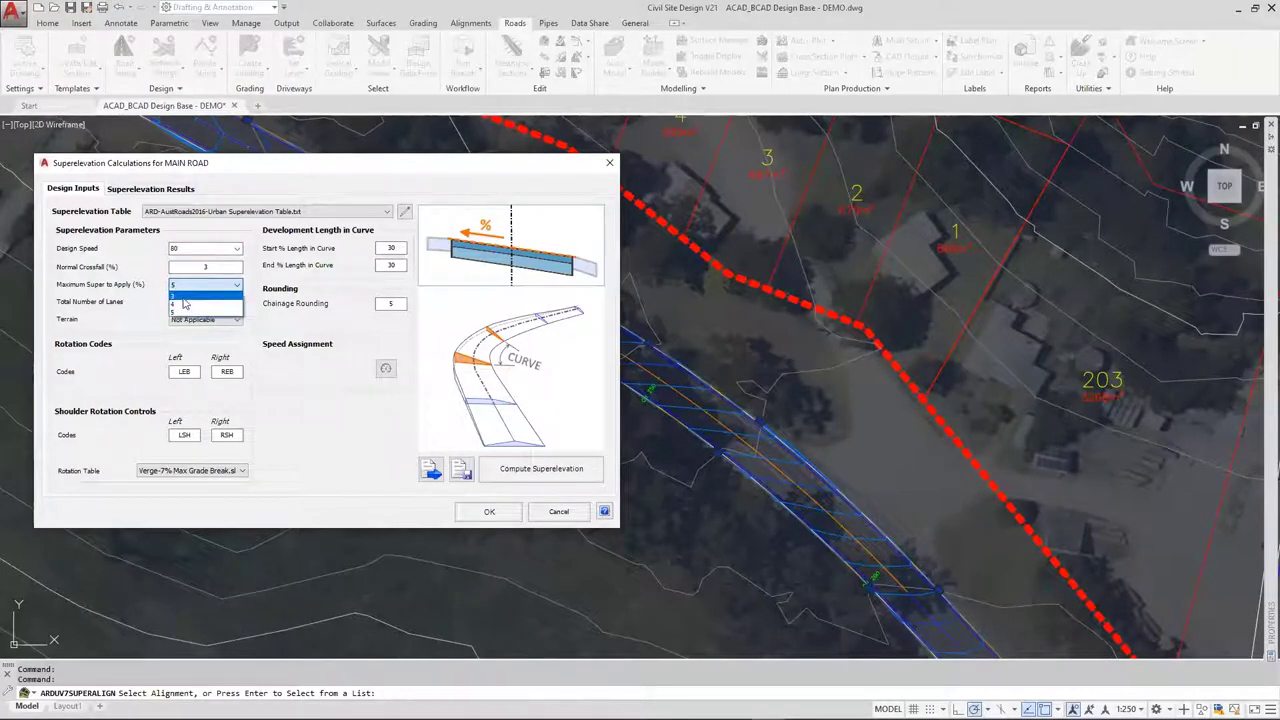
{"action": "left_click", "coordinate": [334, 216]}
{"action": "left_click", "coordinate": [335, 215]}
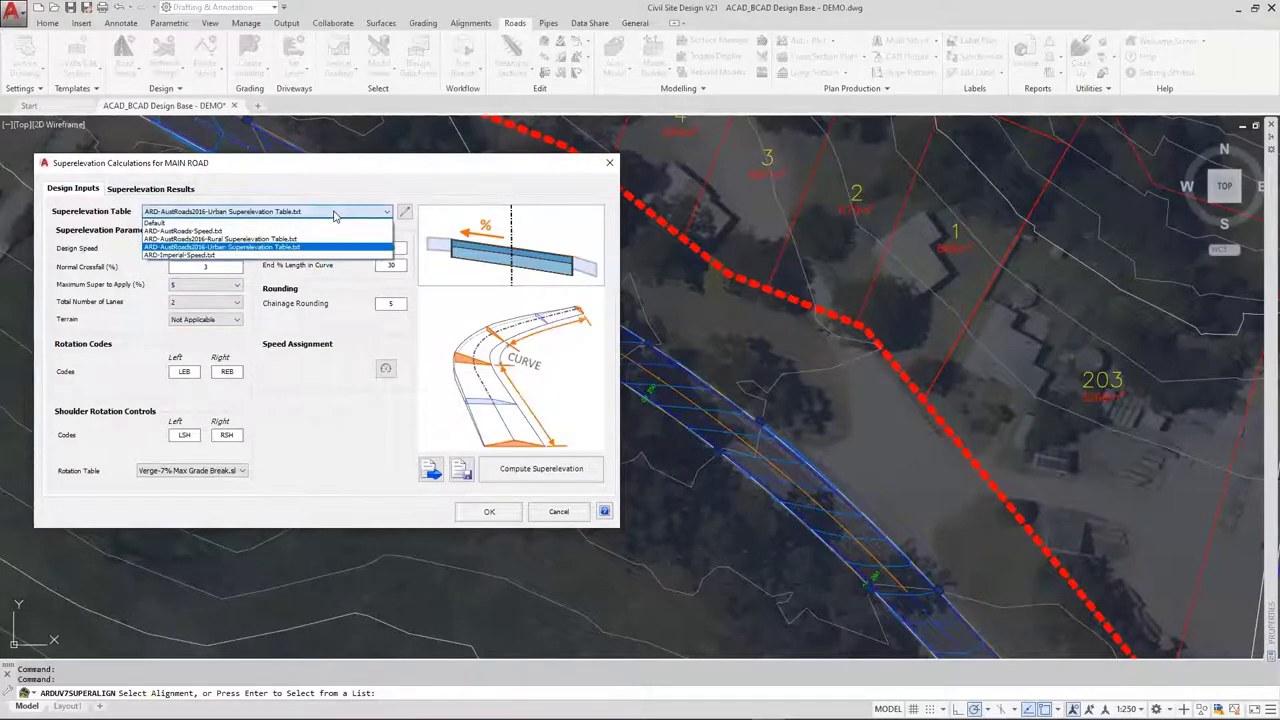
{"action": "left_click", "coordinate": [268, 239]}
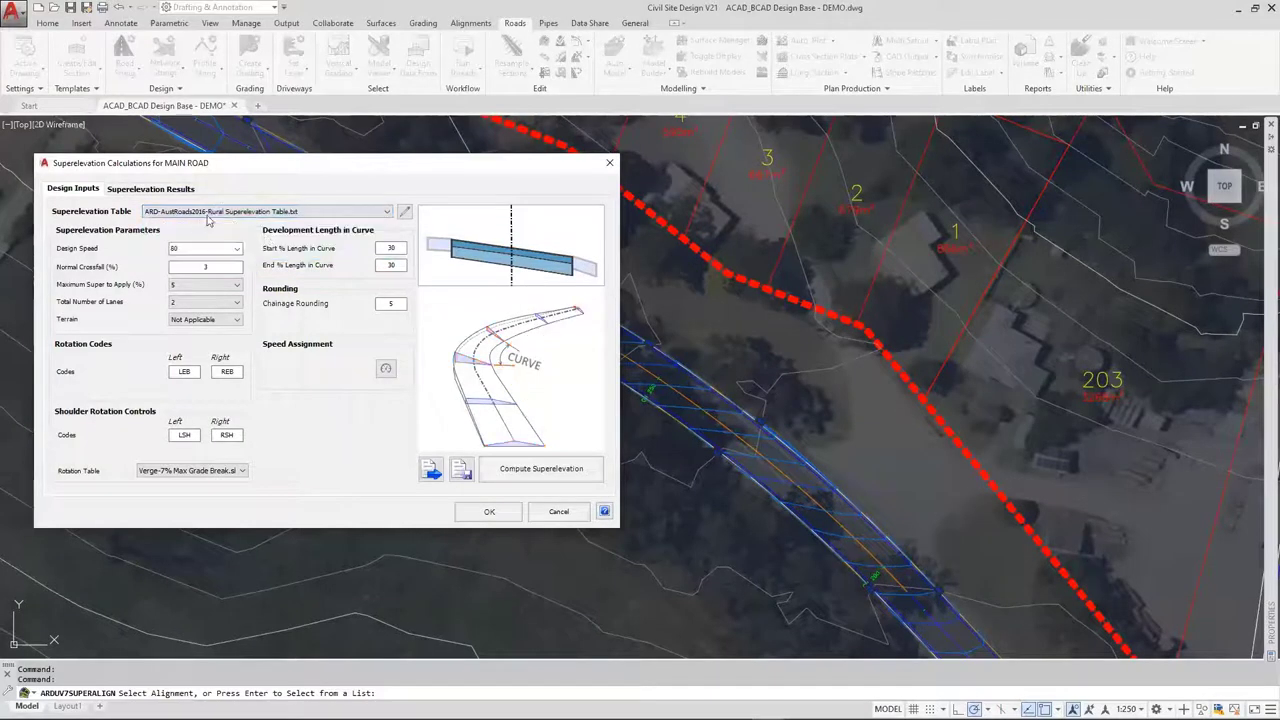
{"action": "left_click", "coordinate": [237, 285]}
{"action": "left_click", "coordinate": [237, 285]}
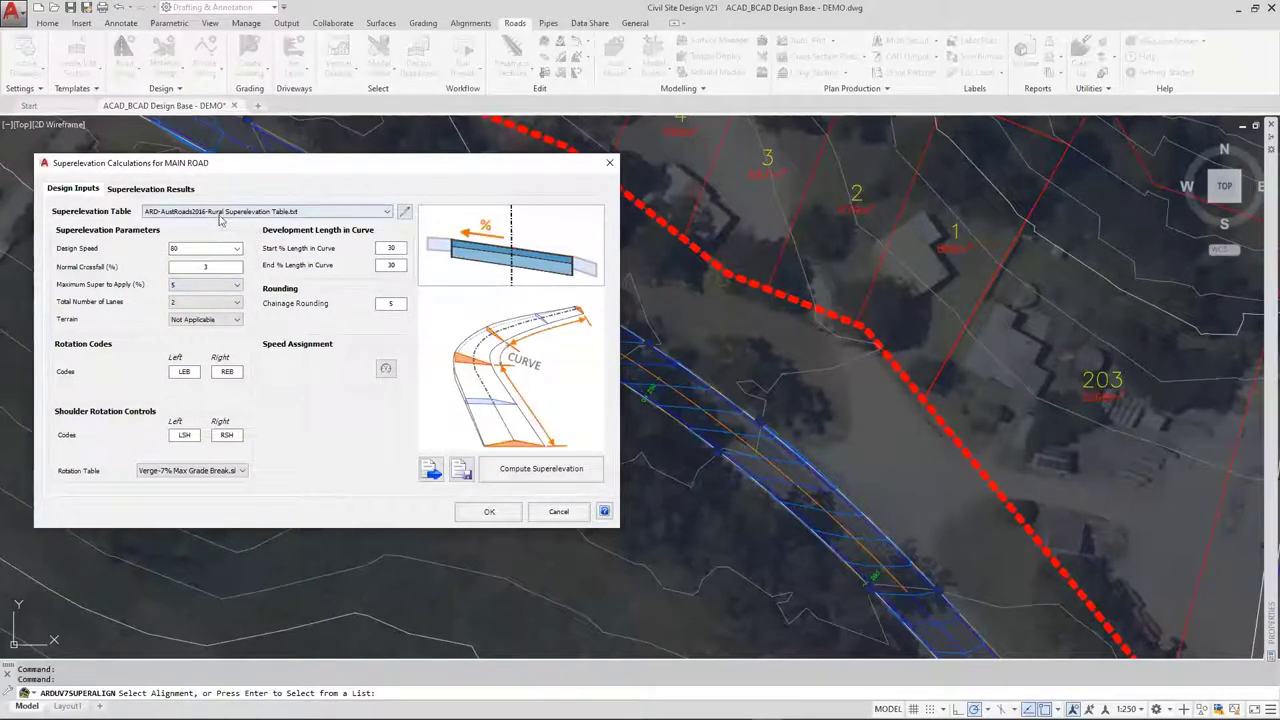
{"action": "left_click", "coordinate": [180, 288]}
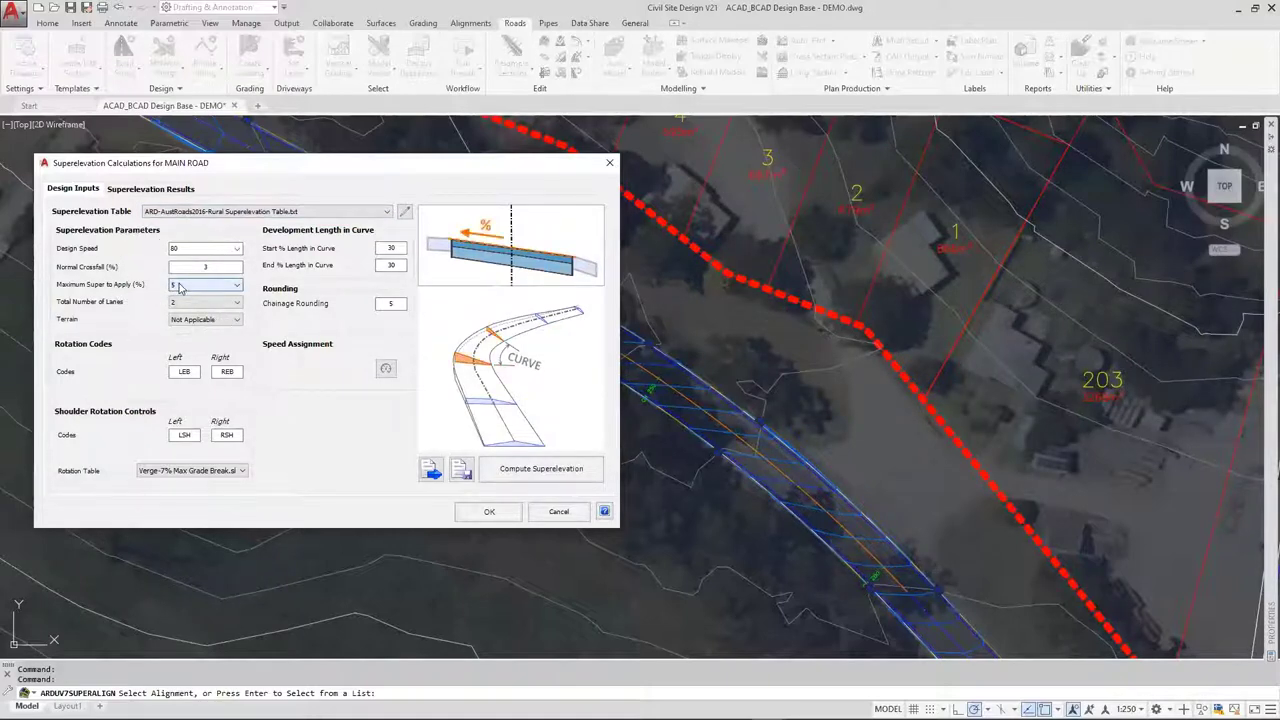
{"action": "left_click", "coordinate": [310, 214]}
{"action": "left_click", "coordinate": [282, 250]}
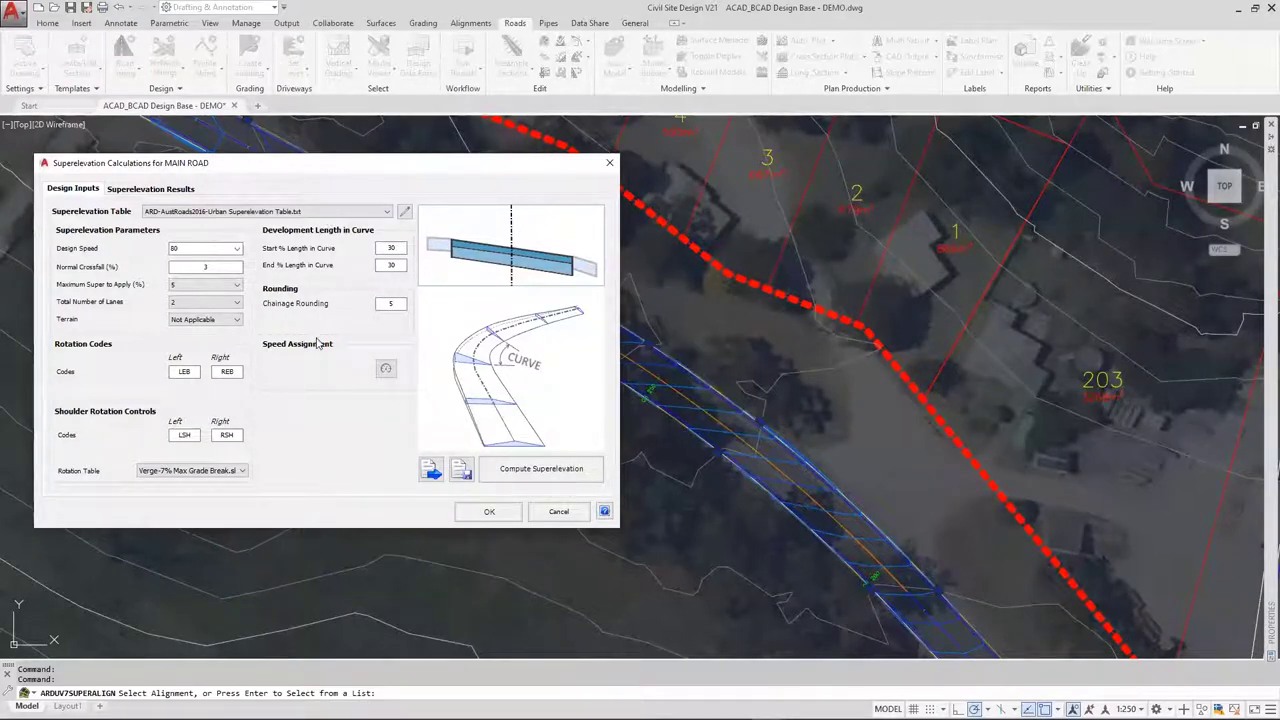
Compute MAIN ROAD's superelevation from the current inputs, overwriting existing entries, and review the superelevation results and design values
{"action": "mouse_move", "coordinate": [193, 290]}
{"action": "left_click", "coordinate": [560, 474]}
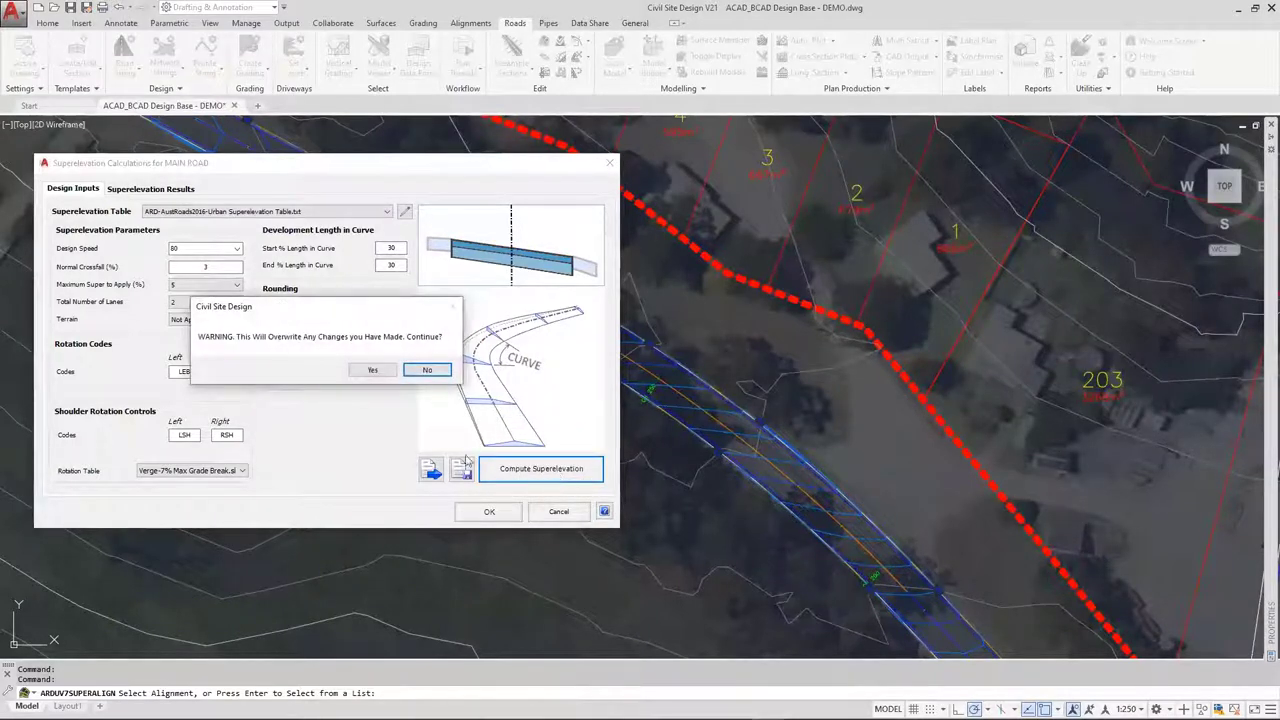
{"action": "left_click", "coordinate": [382, 371]}
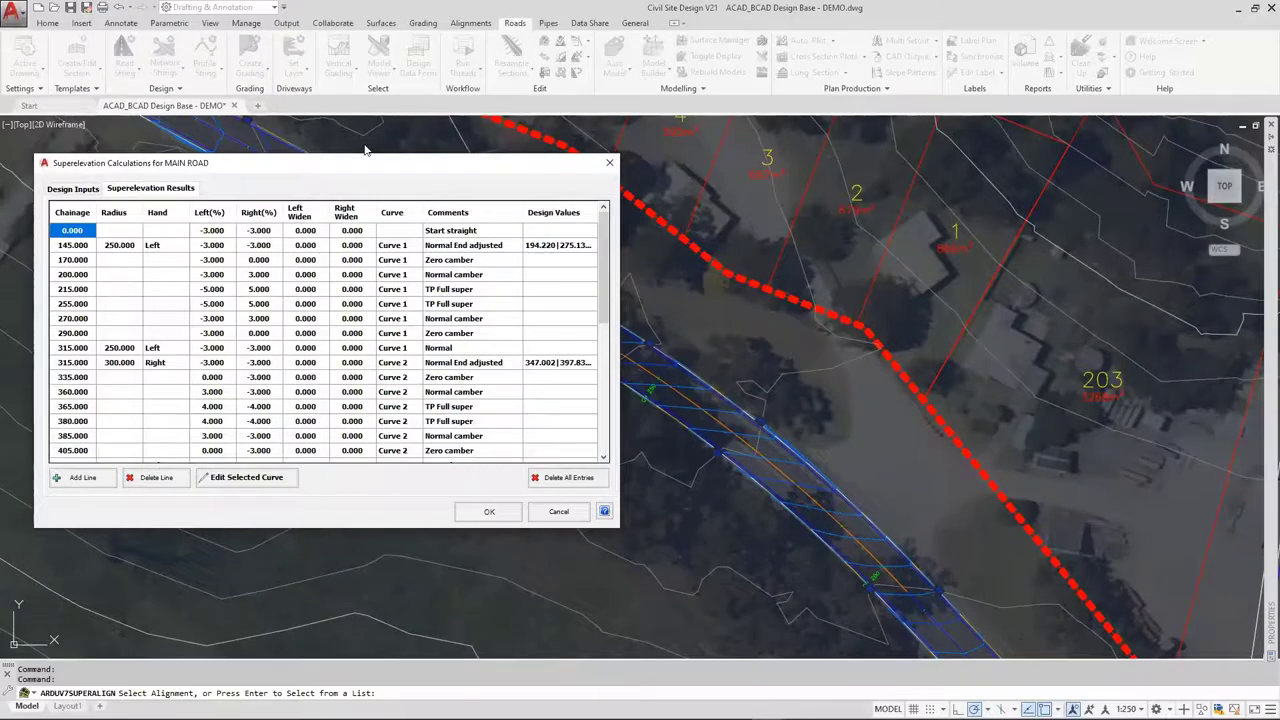
{"action": "left_click_drag", "start_coordinate": [365, 162], "coordinate": [351, 213]}
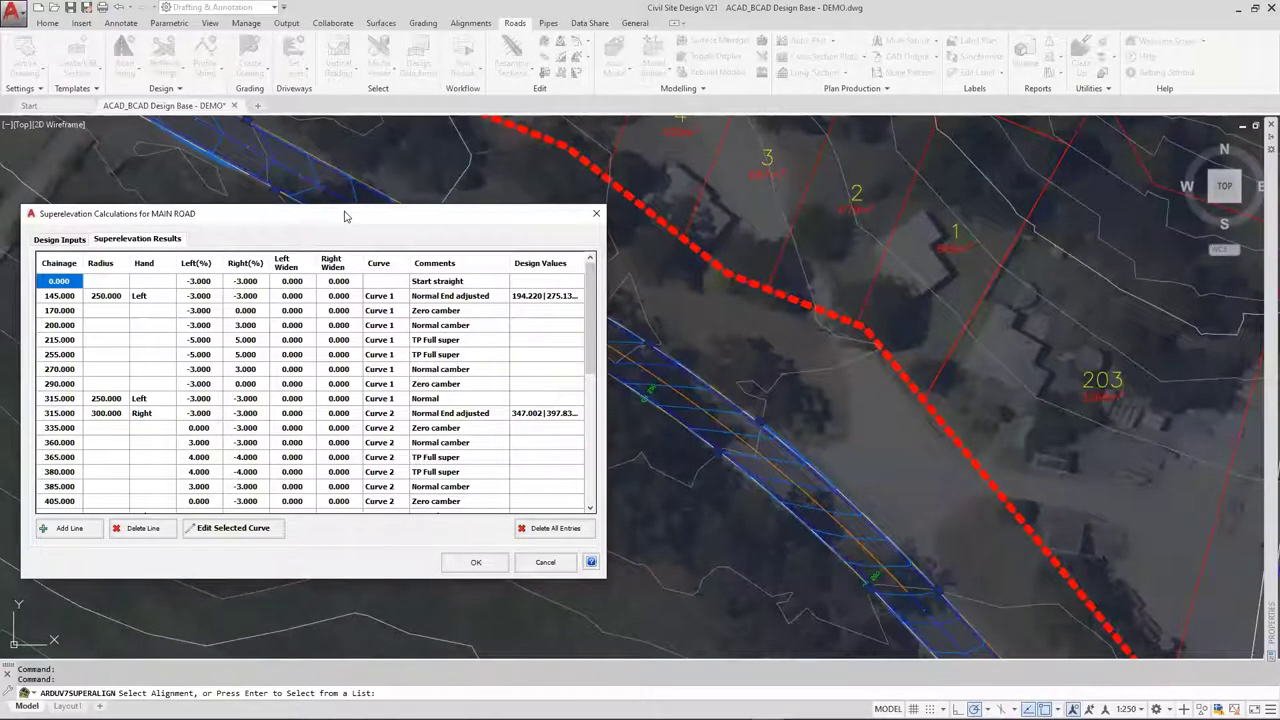
{"action": "left_click_drag", "start_coordinate": [345, 216], "coordinate": [352, 194]}
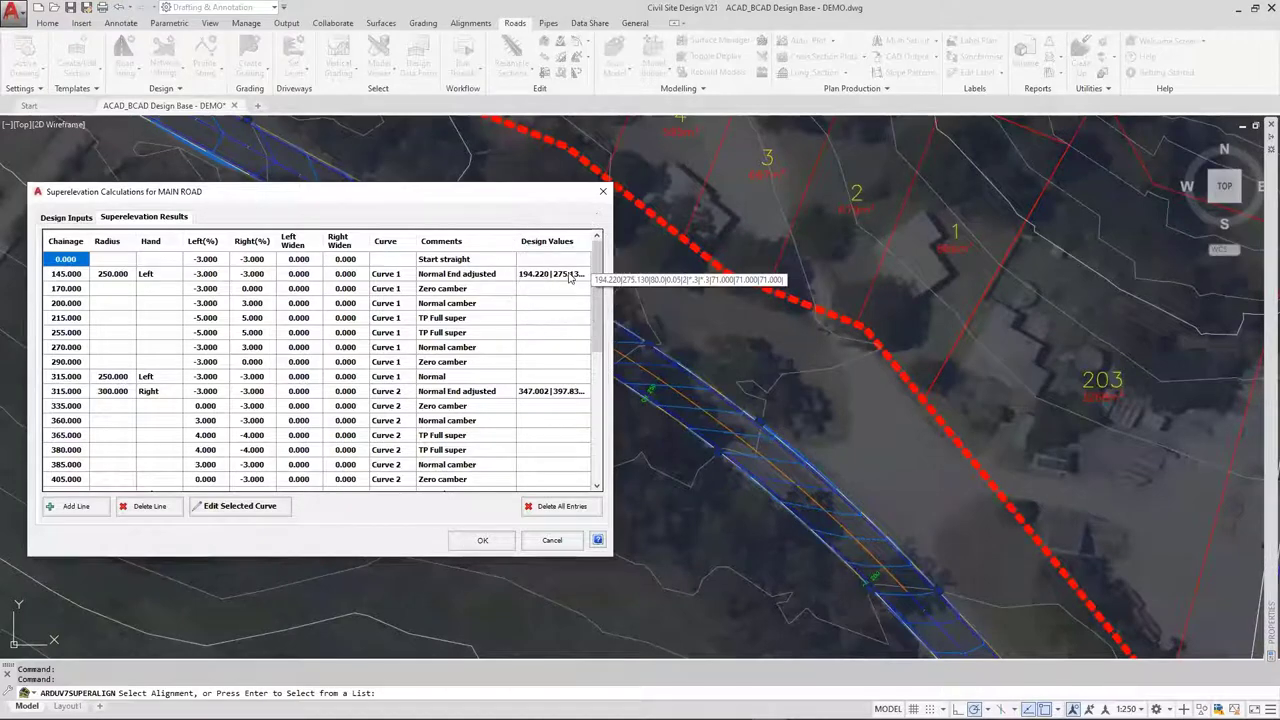
Set the superelevation design speed to 100 and recompute, overwriting the results, to check the comments for each curve
{"action": "left_click", "coordinate": [60, 218]}
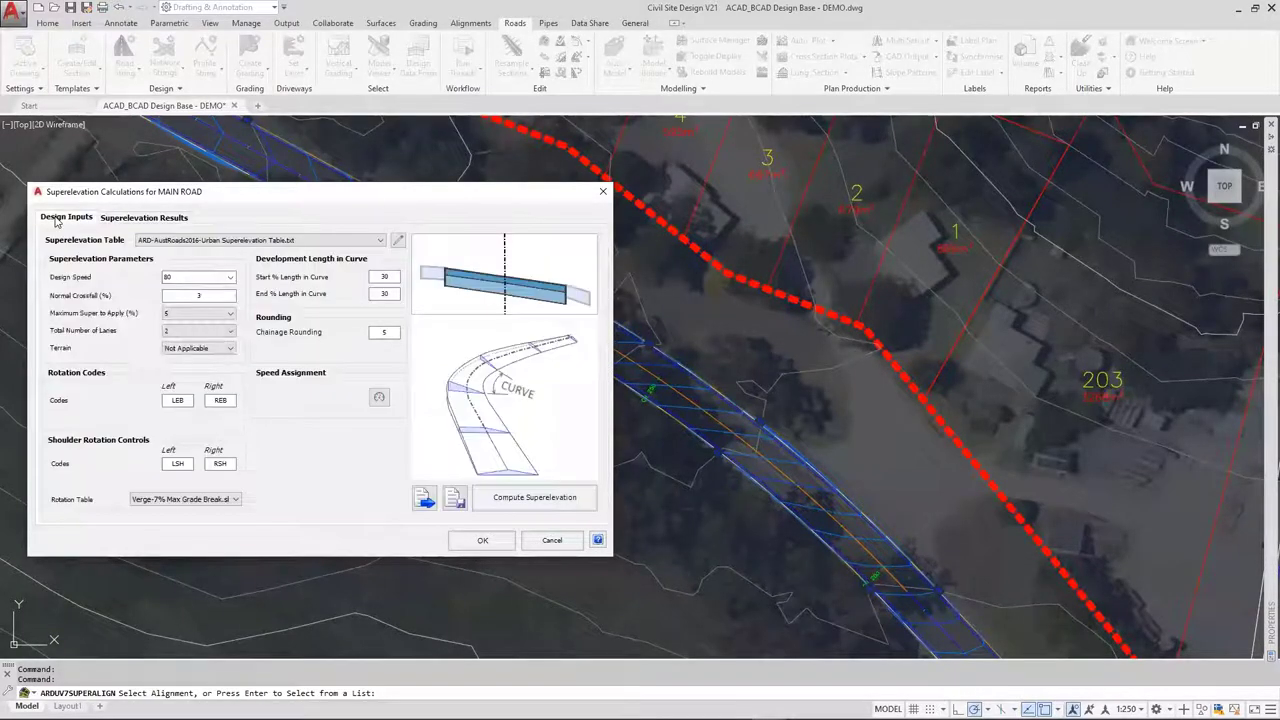
{"action": "left_click", "coordinate": [230, 280]}
{"action": "left_click", "coordinate": [192, 296]}
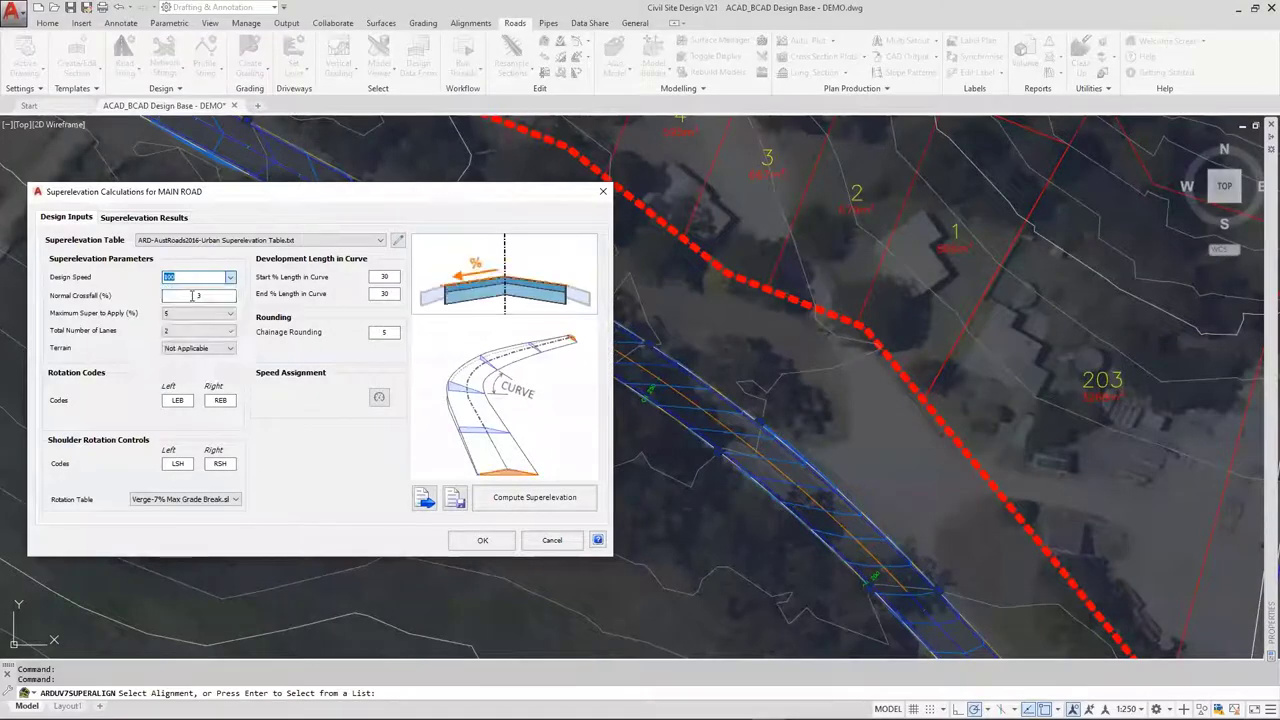
{"action": "left_click", "coordinate": [532, 505]}
{"action": "left_click", "coordinate": [360, 398]}
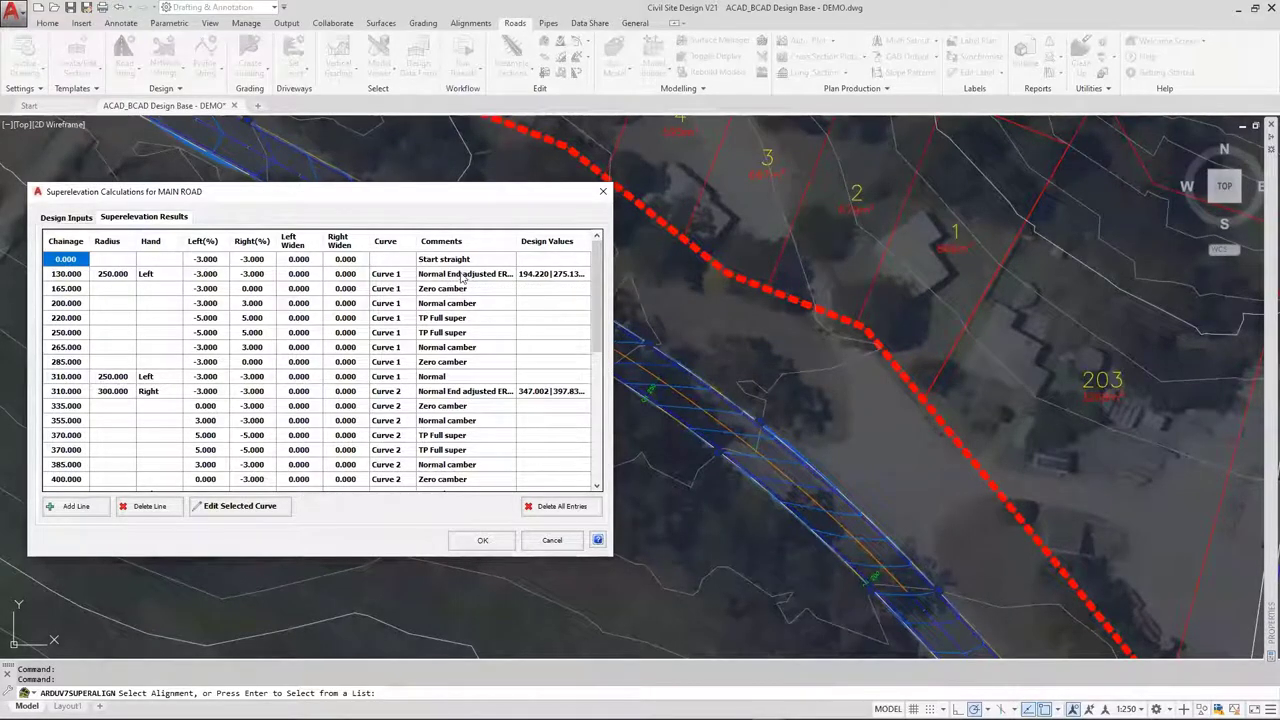
Set the superelevation design speed back to 80, recompute over the existing results, and accept the calculations for MAIN ROAD
{"action": "left_click", "coordinate": [68, 218]}
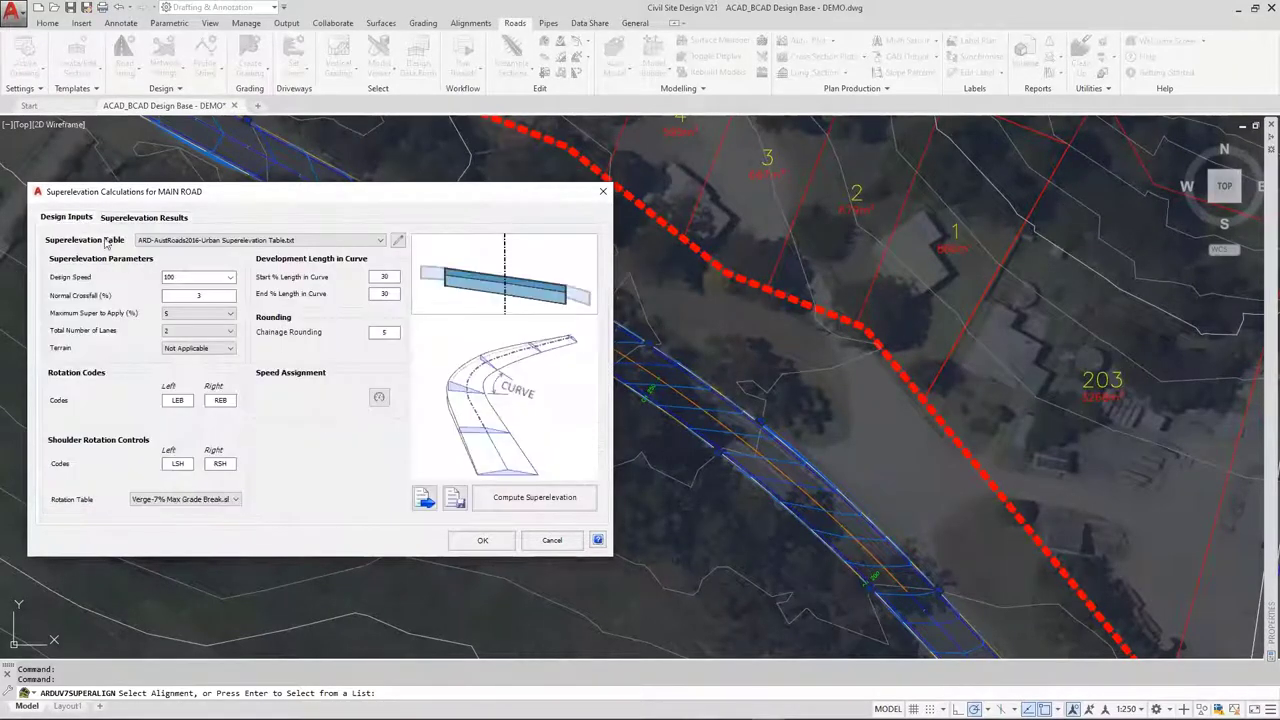
{"action": "left_click", "coordinate": [231, 277]}
{"action": "left_click", "coordinate": [185, 368]}
{"action": "left_click", "coordinate": [479, 503]}
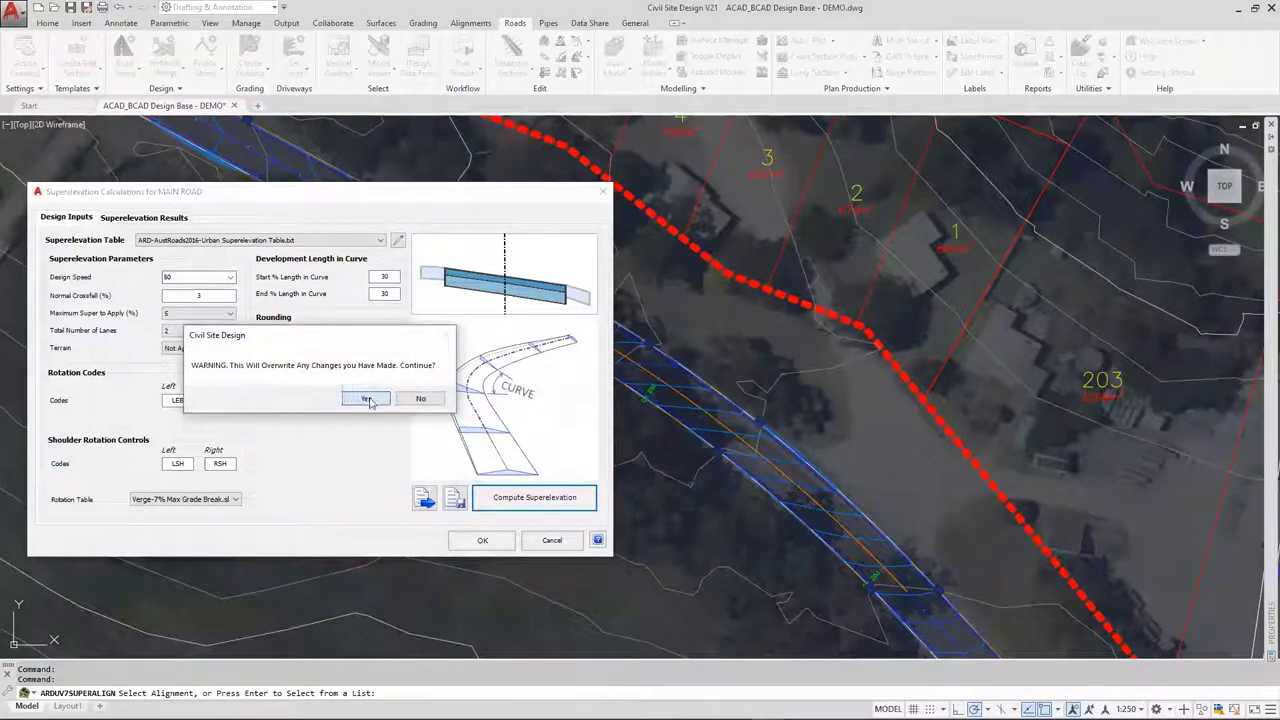
{"action": "left_click", "coordinate": [367, 397]}
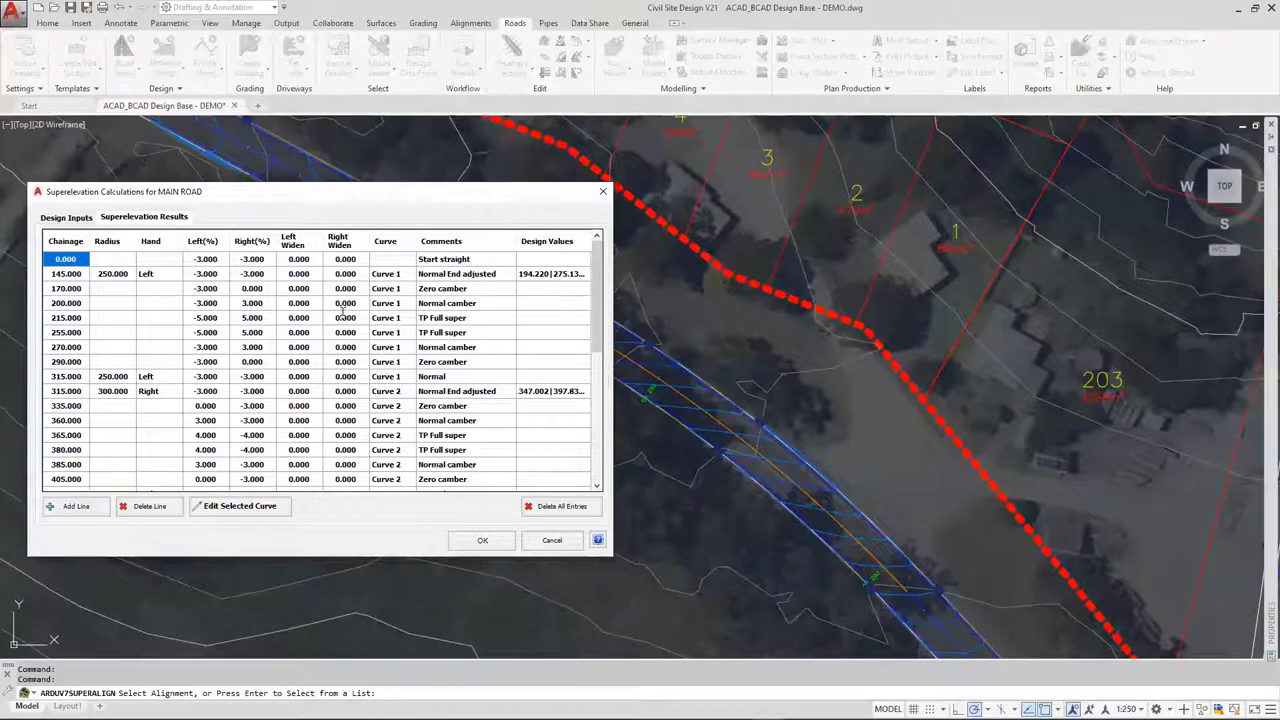
{"action": "left_click", "coordinate": [80, 219]}
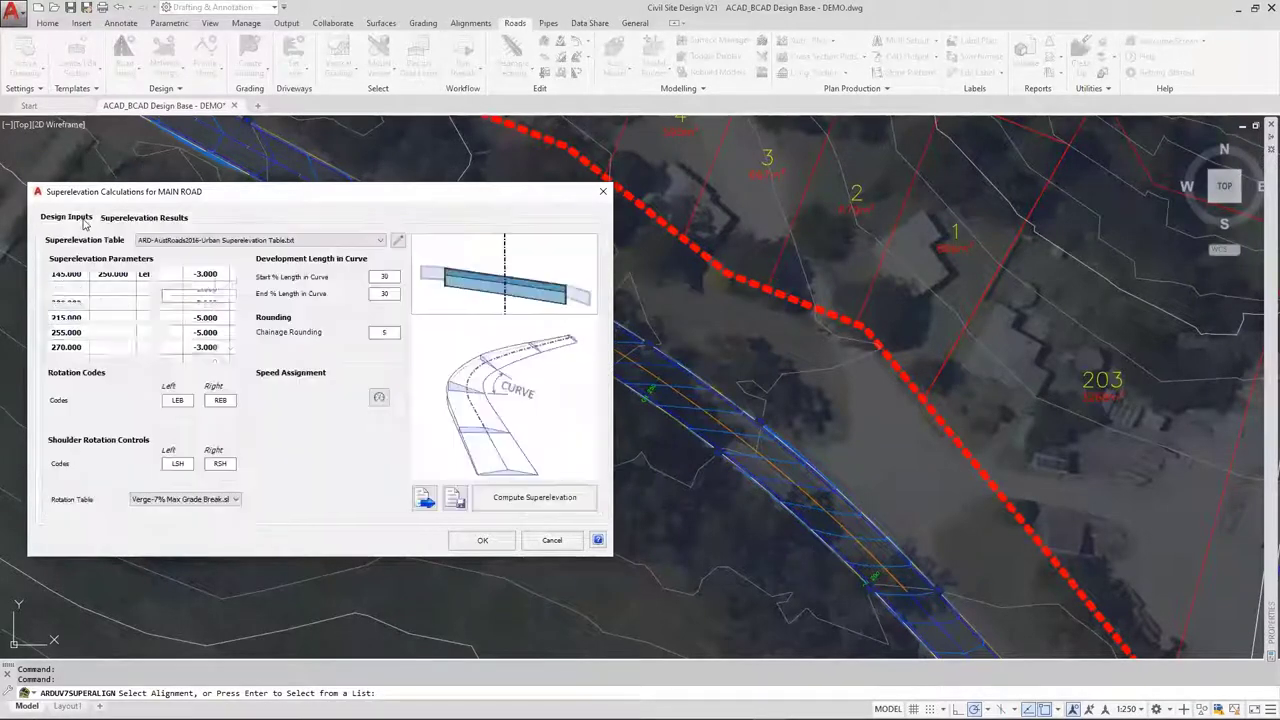
{"action": "left_click", "coordinate": [481, 541]}
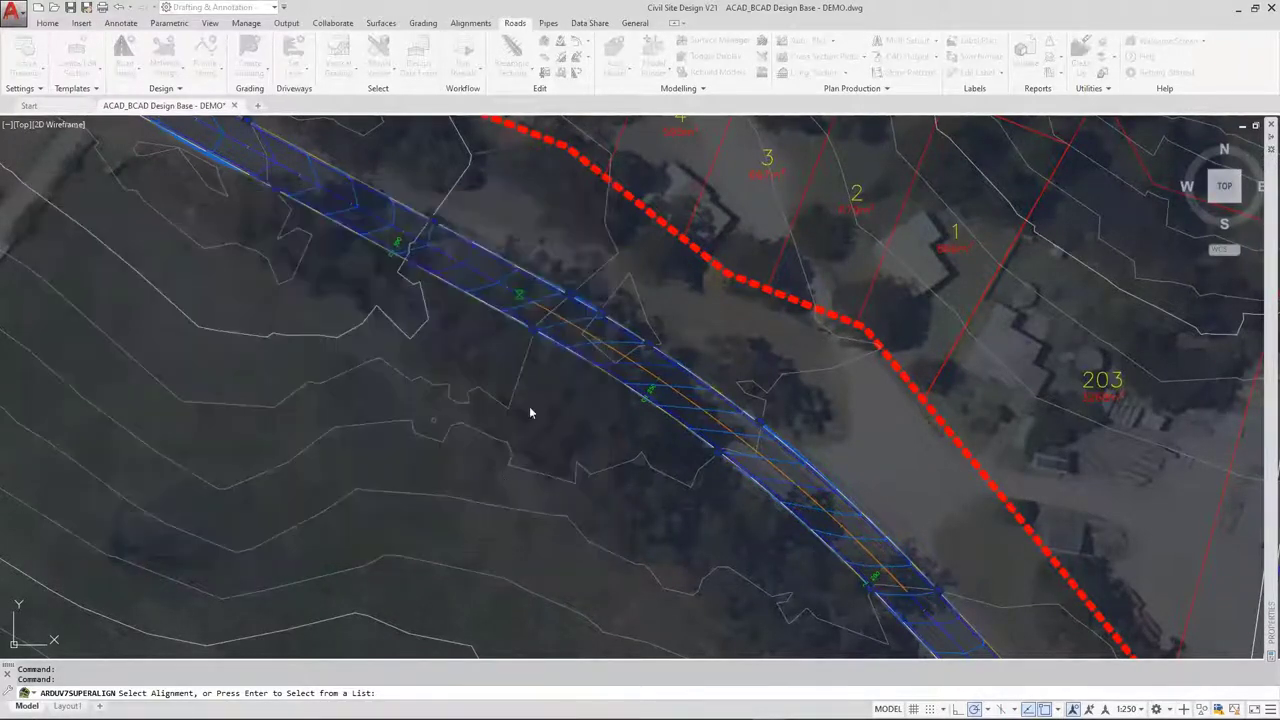
{"action": "key", "text": "Escape"}
Switch to the Model Viewer, open the sight distance analysis, and review the available sight tables, keeping MAIN ROAD FORWARDS
{"action": "scroll", "coordinate": [521, 306], "scroll_direction": "down", "scroll_amount": 4}
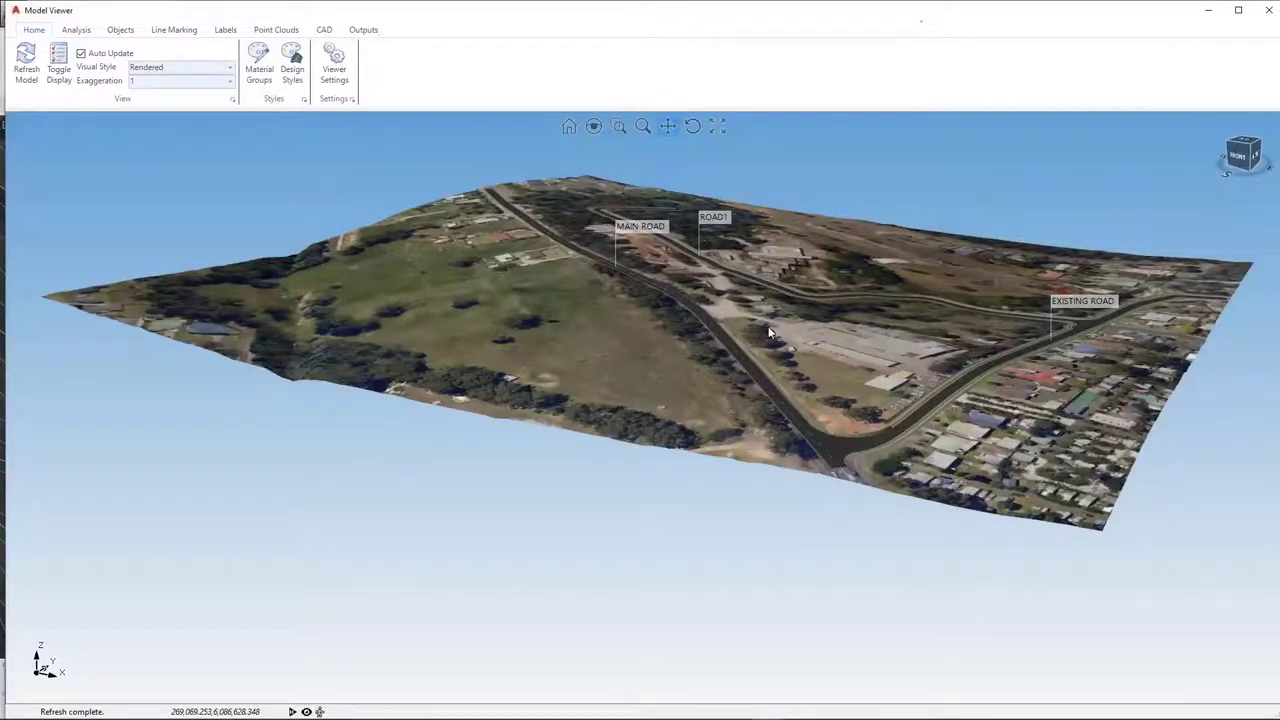
{"action": "scroll", "coordinate": [732, 338], "scroll_direction": "up", "scroll_amount": 2}
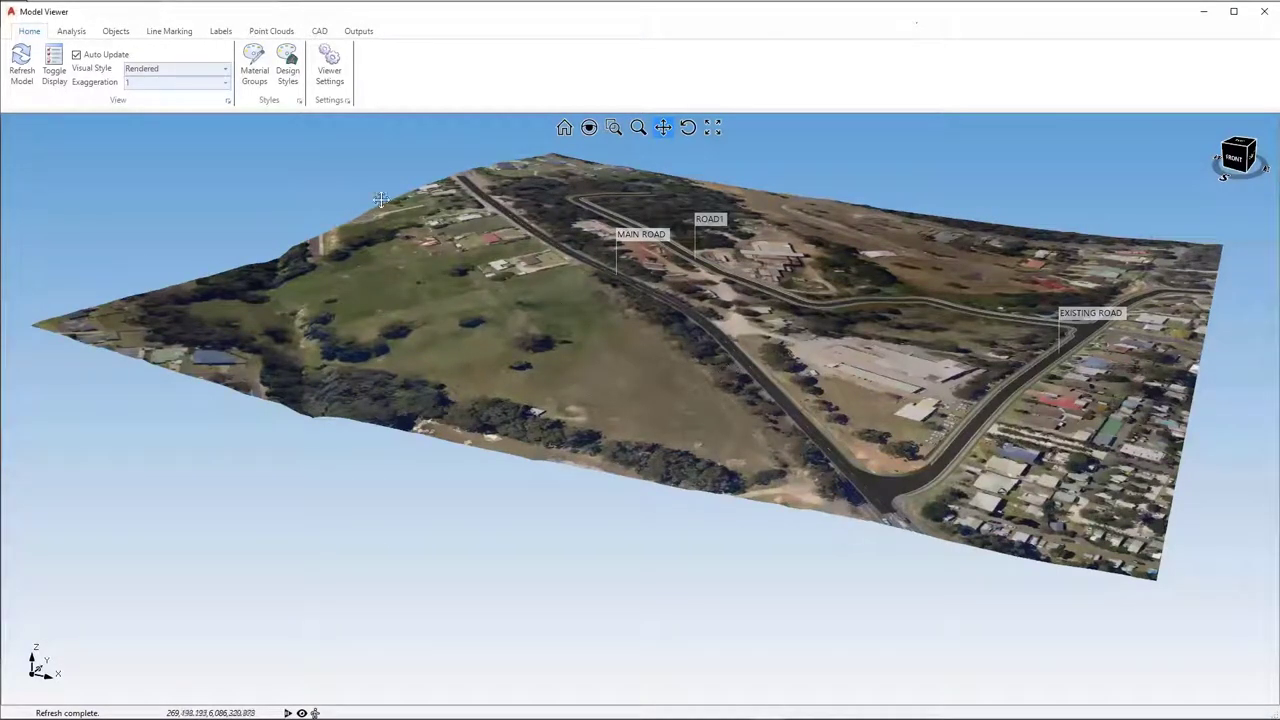
{"action": "left_click", "coordinate": [70, 31]}
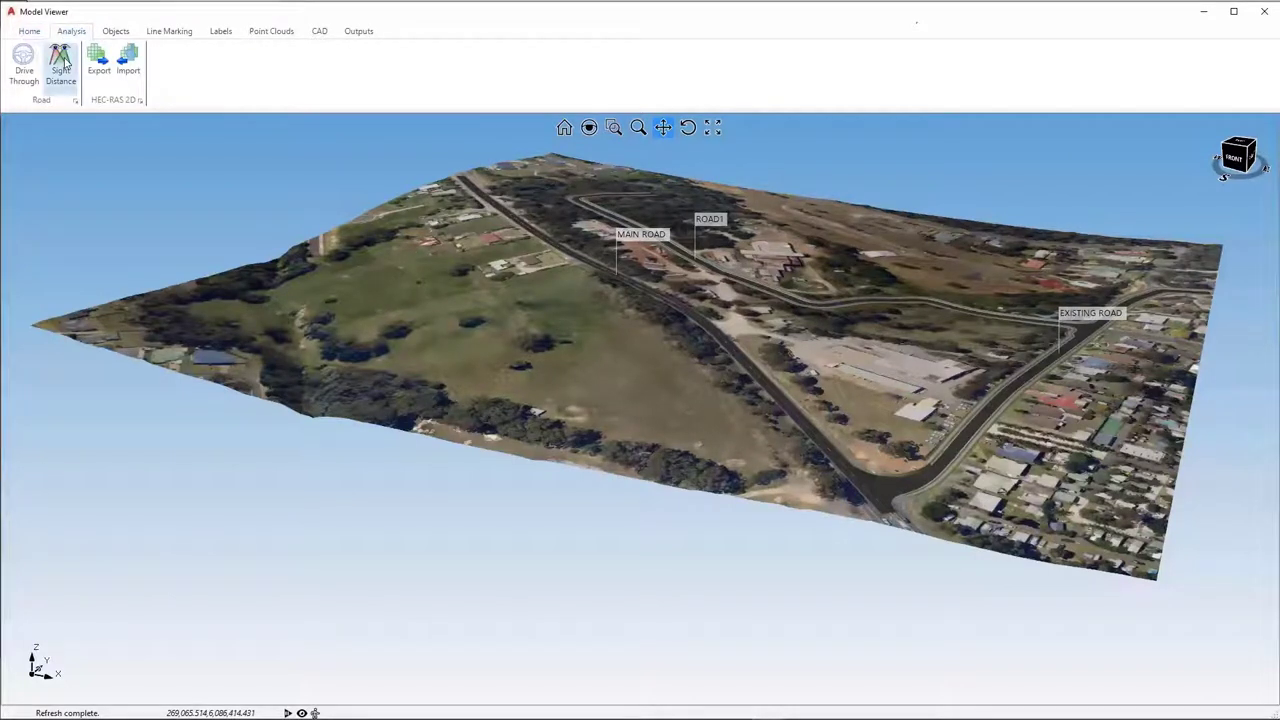
{"action": "left_click", "coordinate": [61, 62]}
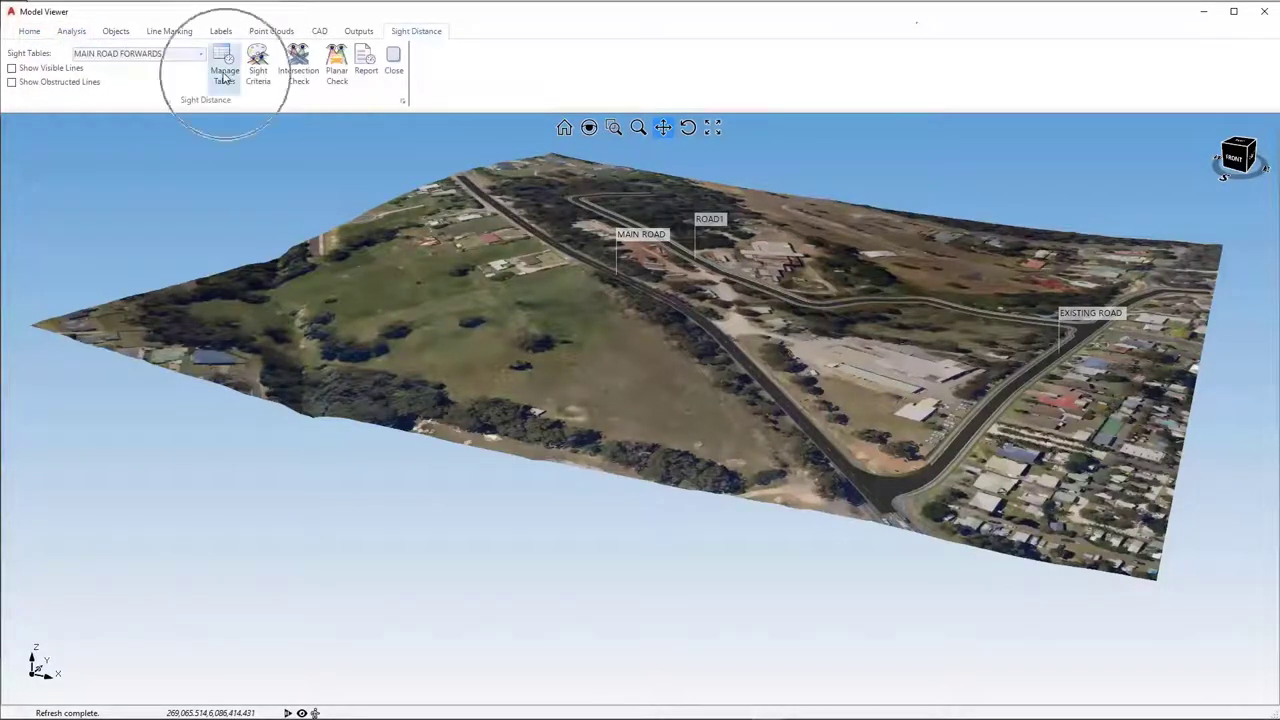
{"action": "left_click", "coordinate": [201, 55]}
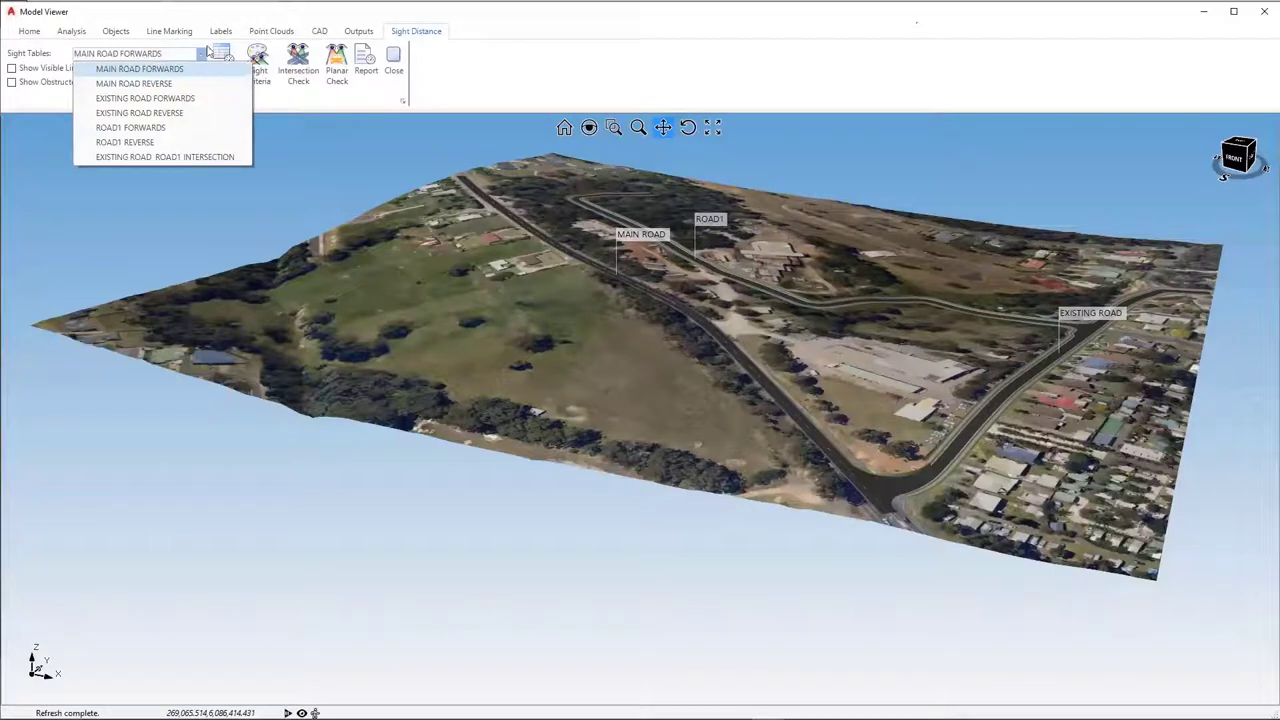
{"action": "left_click", "coordinate": [227, 16]}
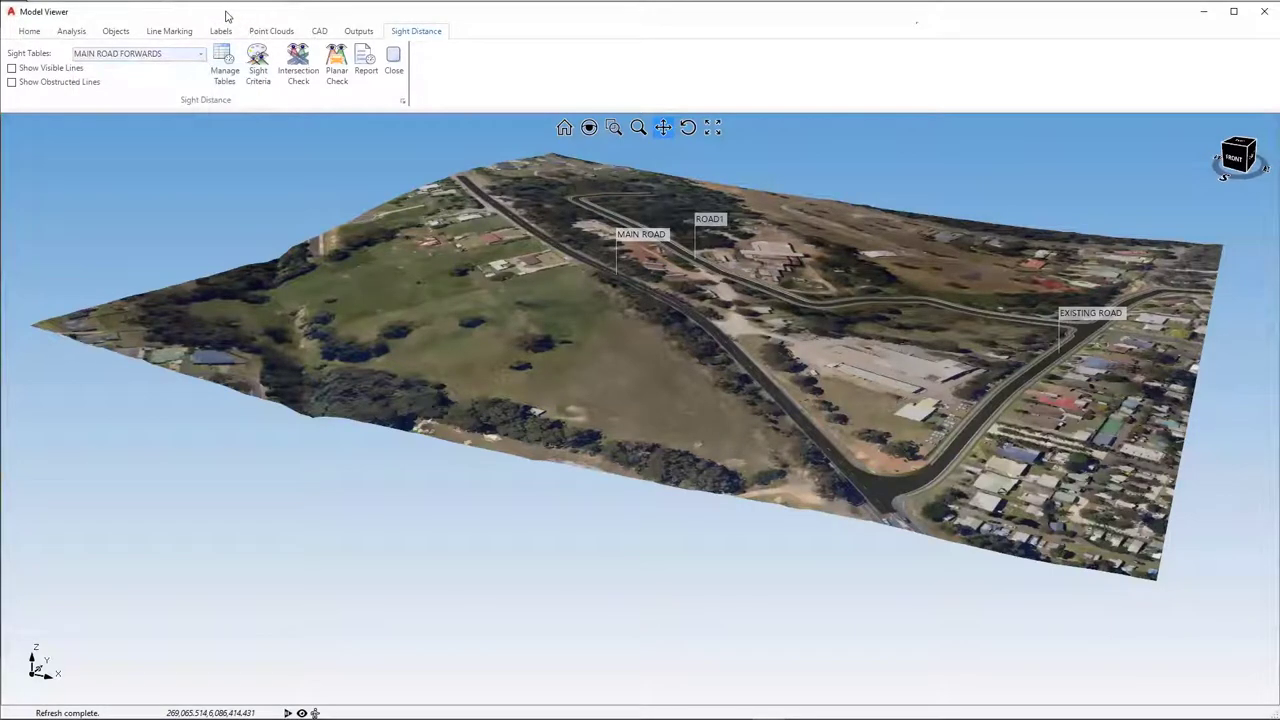
Open the sight table manager and review the eye position setup of MAIN ROAD FORWARDS, applying it as it stands
{"action": "left_click", "coordinate": [225, 66]}
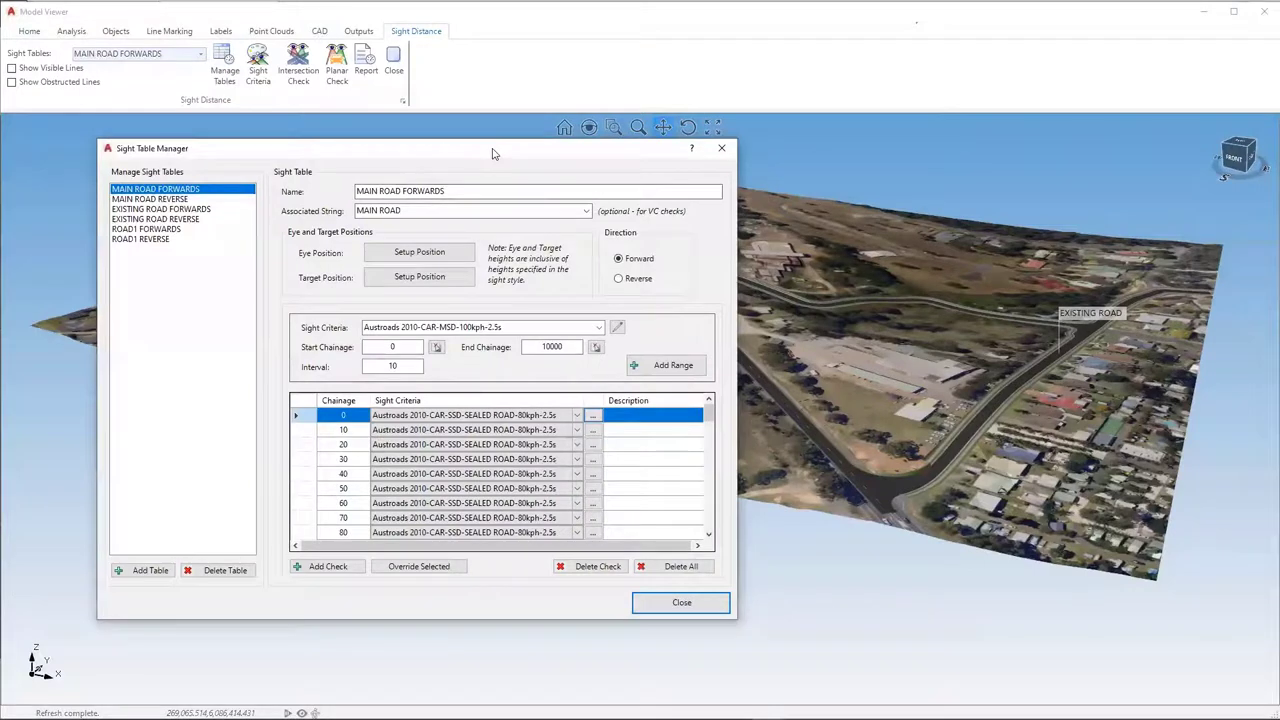
{"action": "left_click_drag", "start_coordinate": [492, 153], "coordinate": [494, 161]}
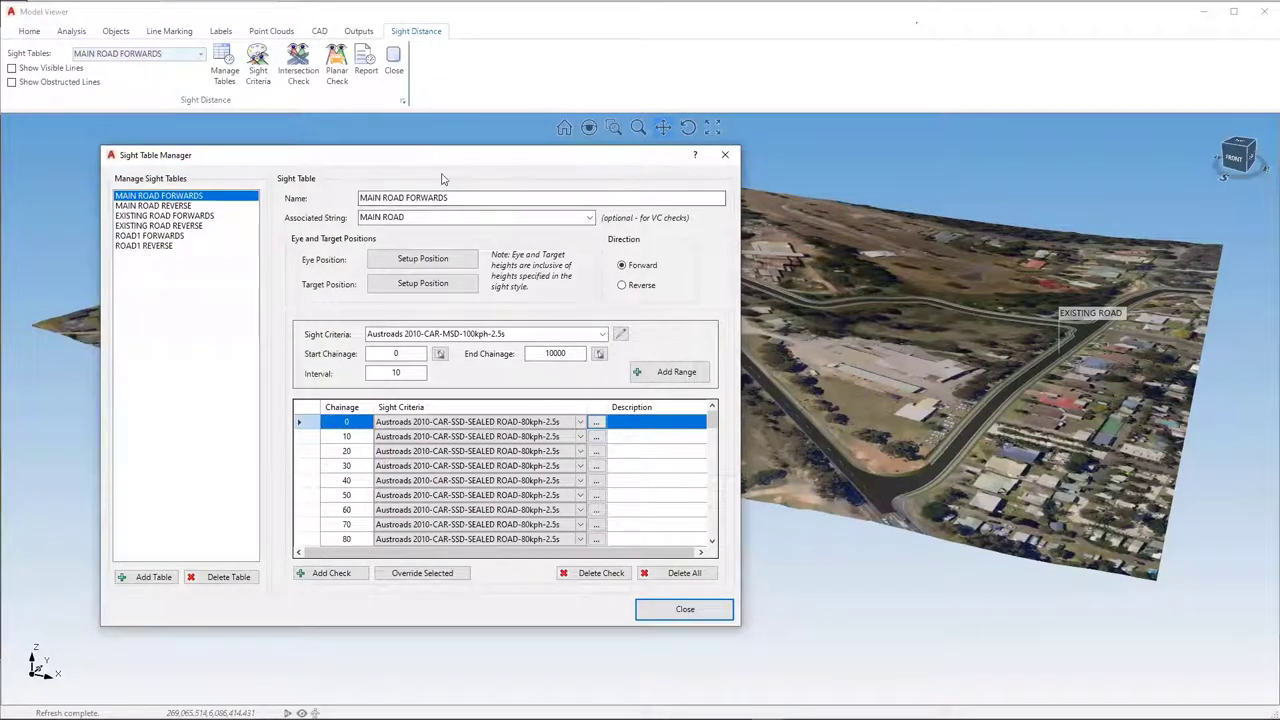
{"action": "left_click", "coordinate": [154, 578]}
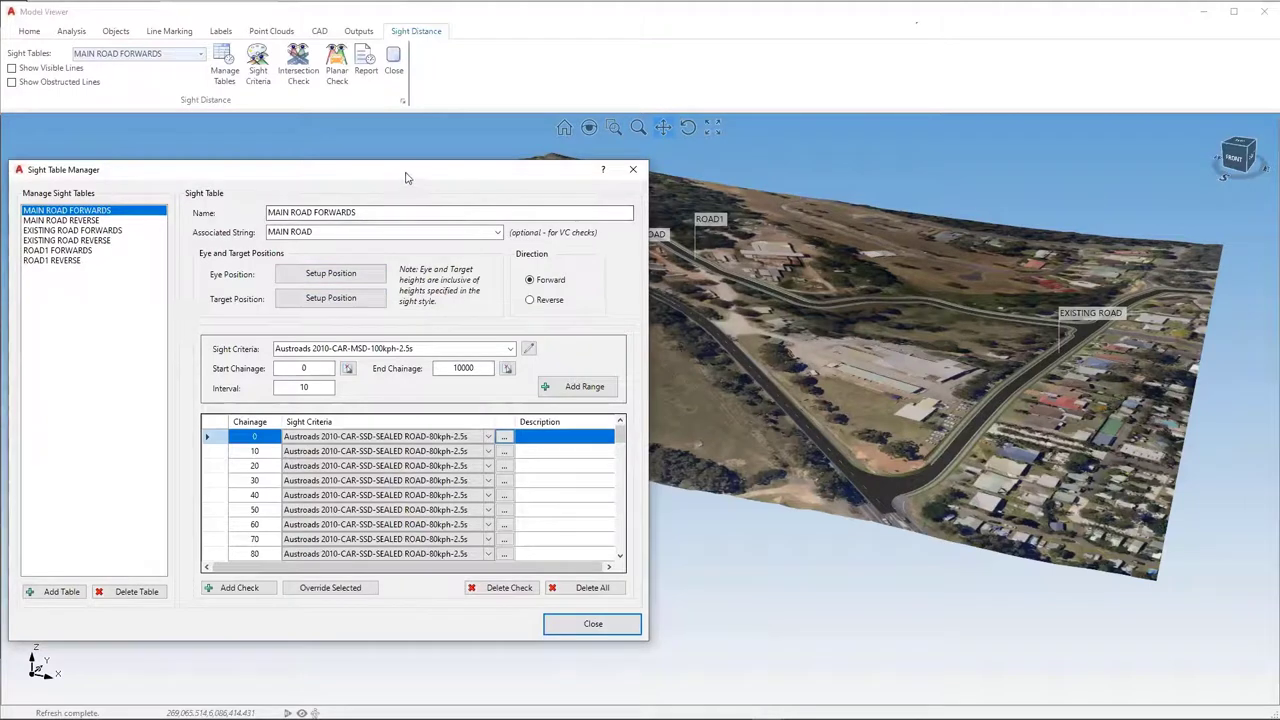
{"action": "left_click_drag", "start_coordinate": [409, 176], "coordinate": [460, 158]}
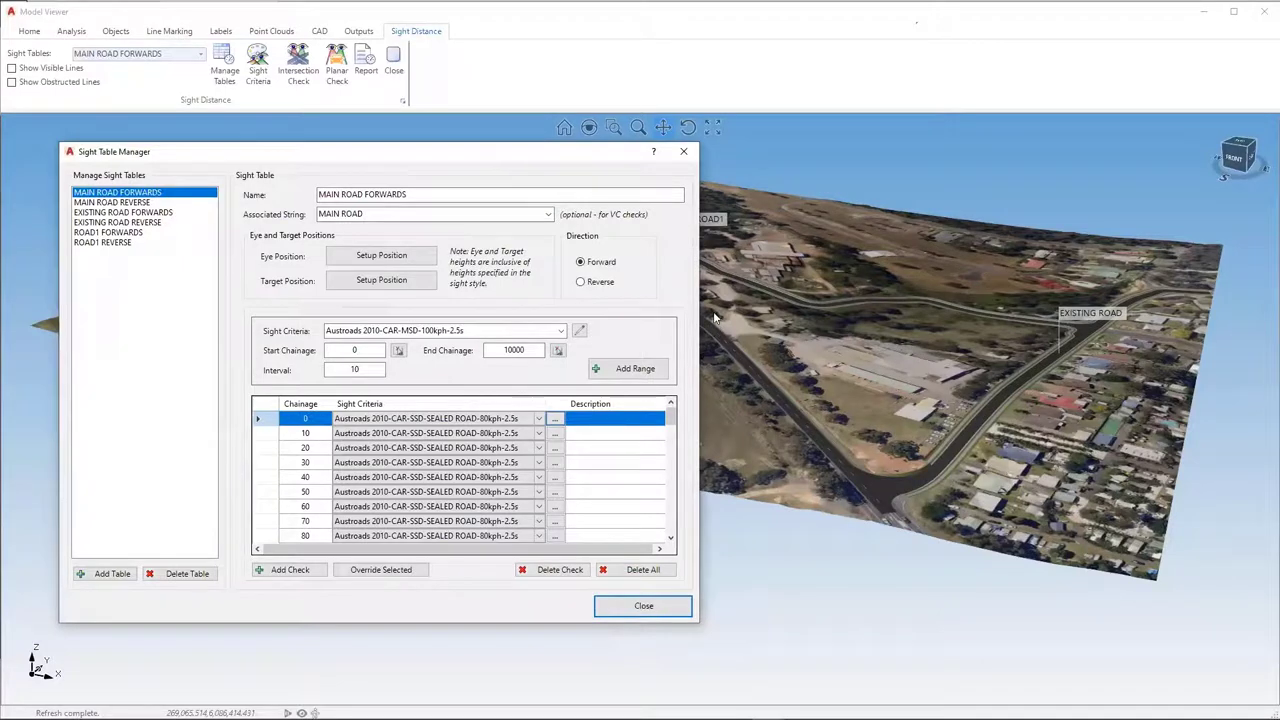
{"action": "left_click", "coordinate": [347, 259]}
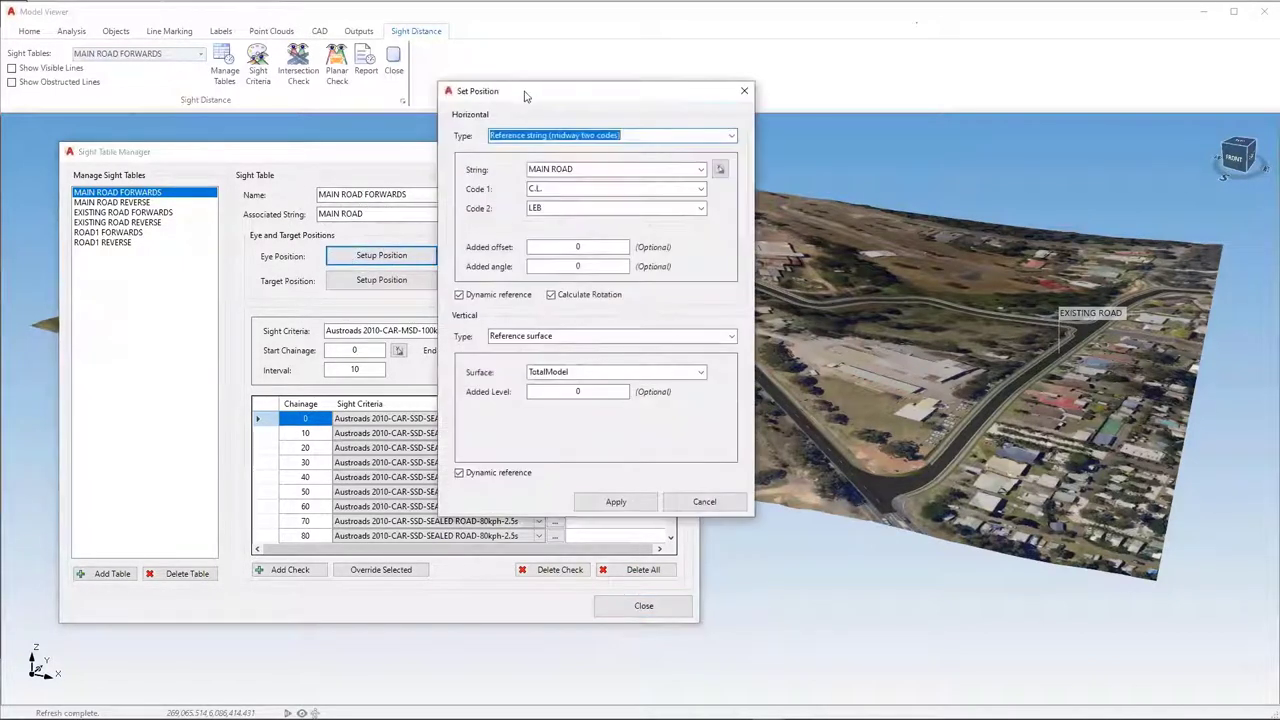
{"action": "left_click_drag", "start_coordinate": [525, 95], "coordinate": [220, 128]}
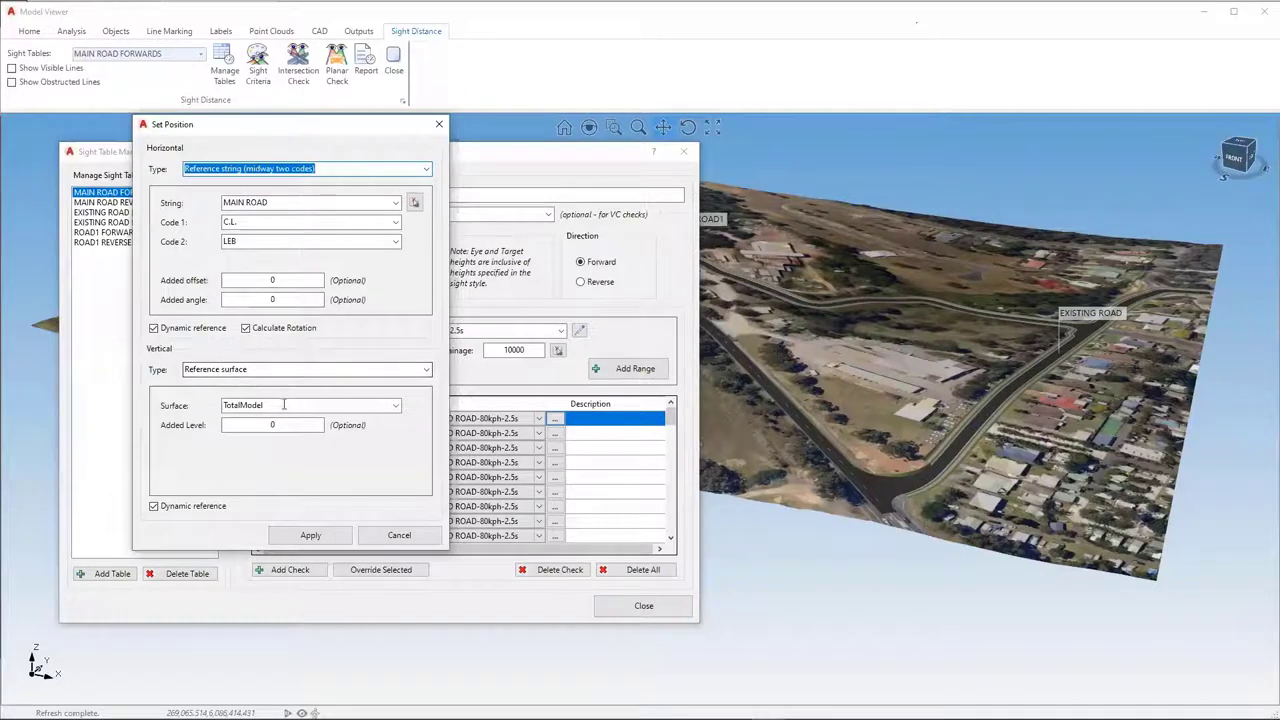
{"action": "left_click", "coordinate": [310, 535]}
Review the target position setup of the MAIN ROAD FORWARDS sight table, including its codes and reference surface, and apply it as it stands
{"action": "left_click", "coordinate": [404, 284]}
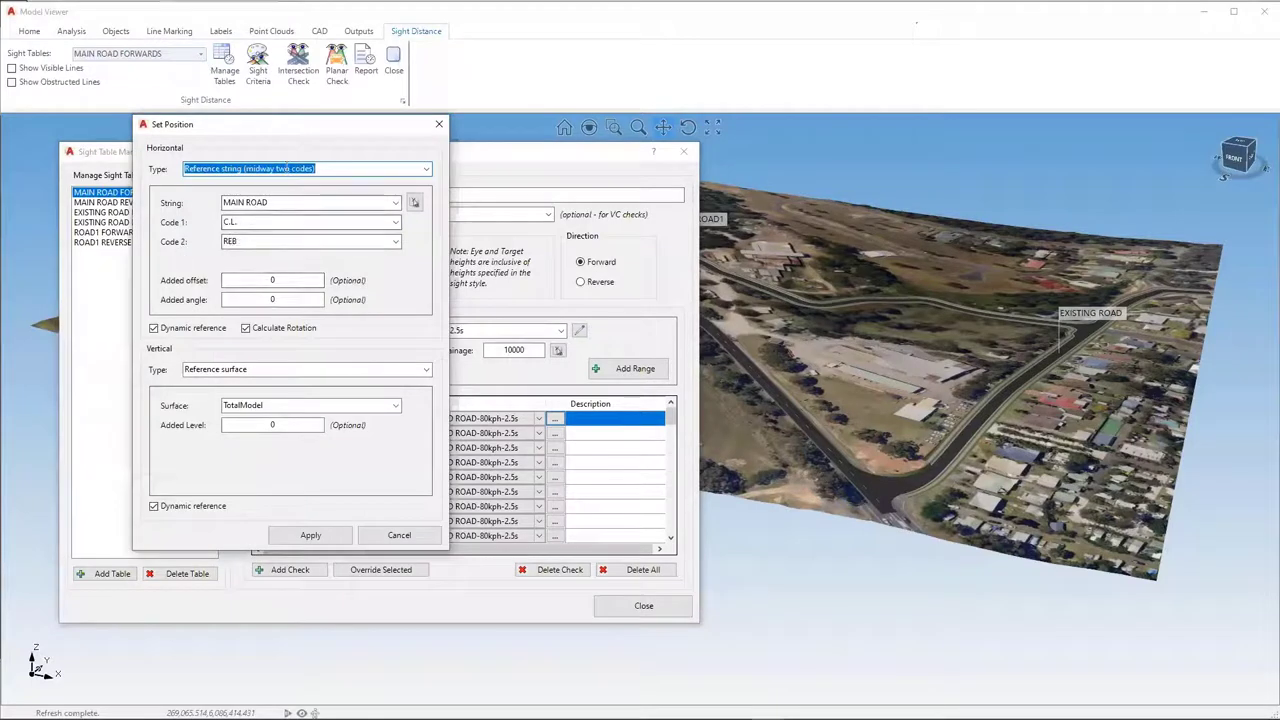
{"action": "left_click", "coordinate": [248, 240]}
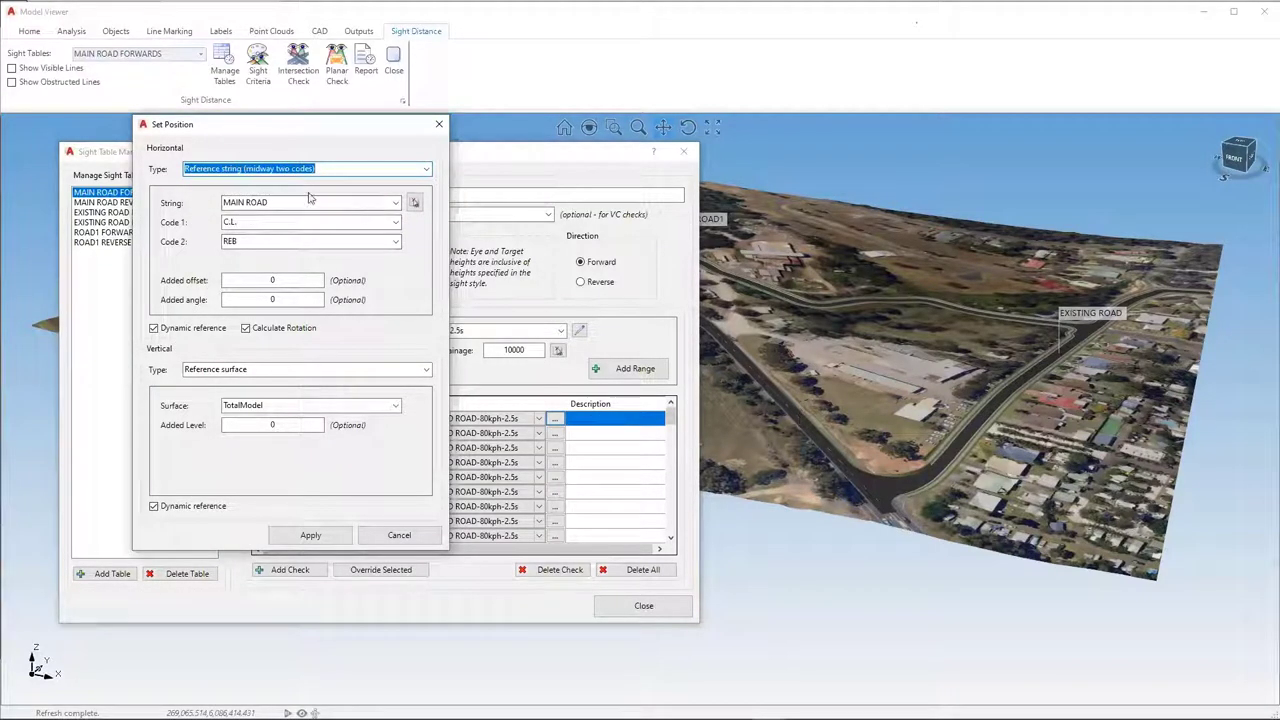
{"action": "left_click", "coordinate": [284, 398]}
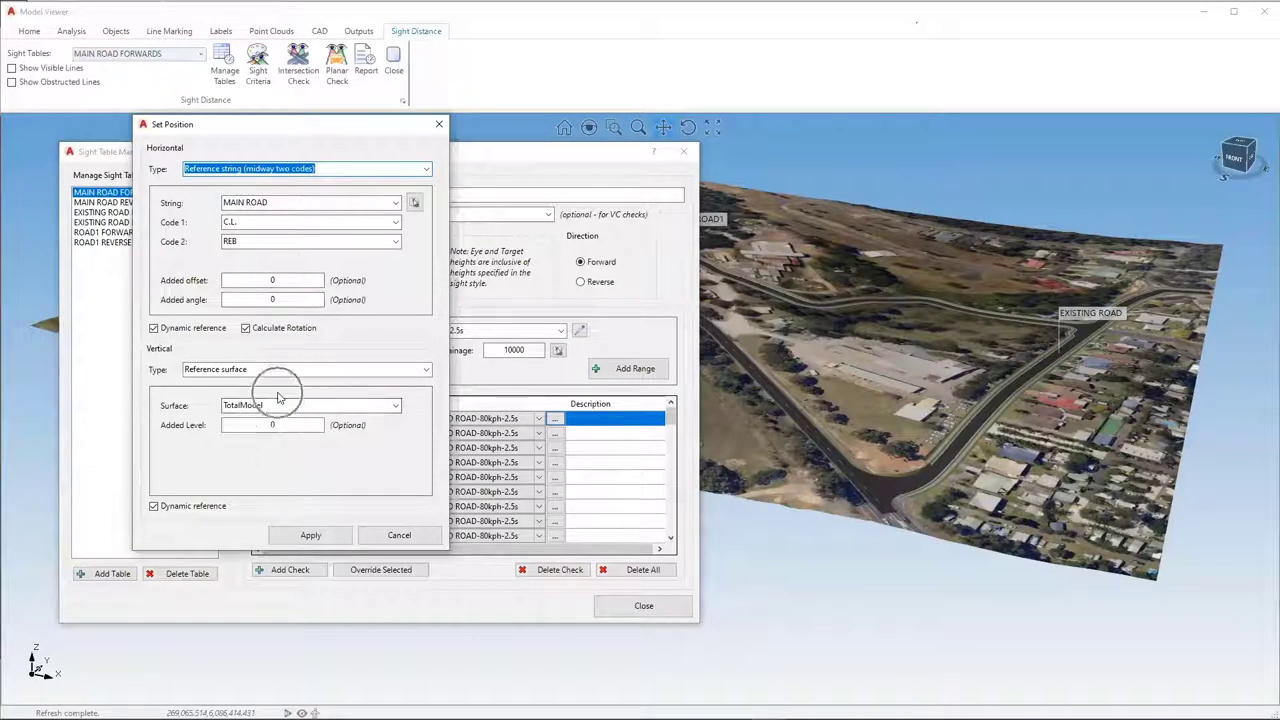
{"action": "left_click", "coordinate": [320, 535]}
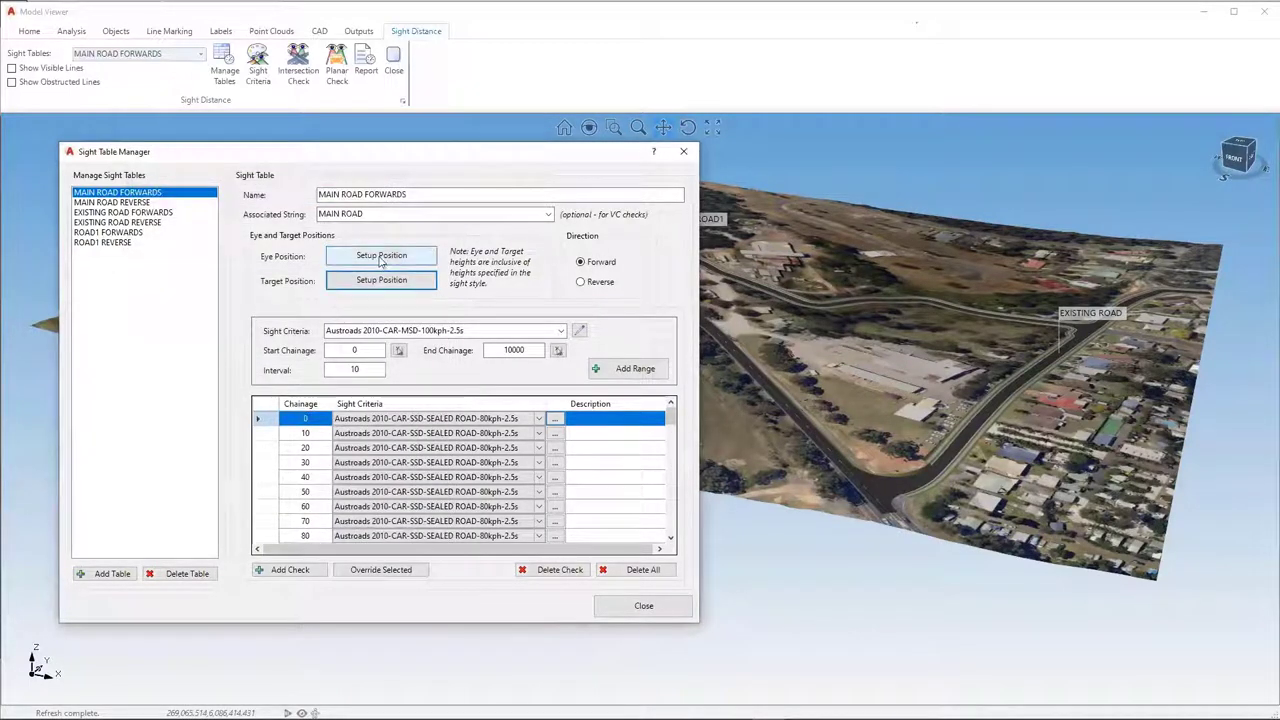
Switch to the MAIN ROAD REVERSE sight table and review its direction, eye position and target position setups
{"action": "left_click", "coordinate": [128, 202]}
{"action": "left_click", "coordinate": [128, 204]}
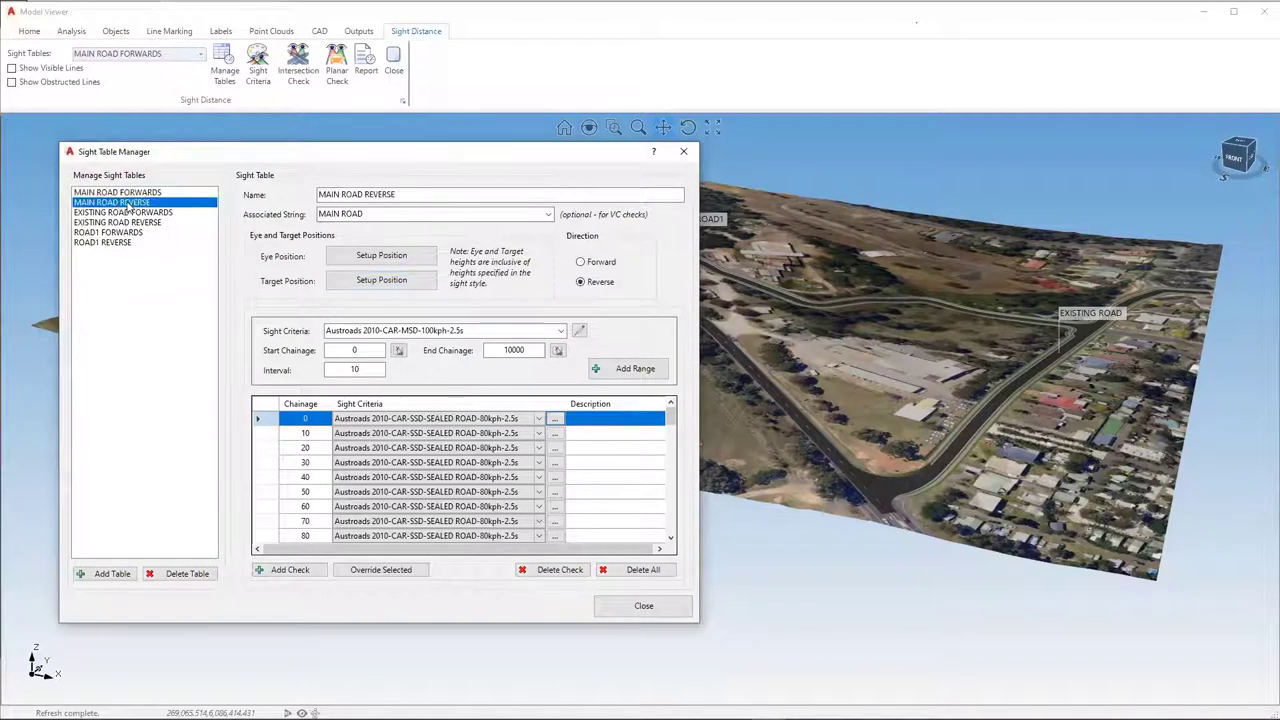
{"action": "left_click", "coordinate": [610, 280]}
{"action": "left_click", "coordinate": [368, 257]}
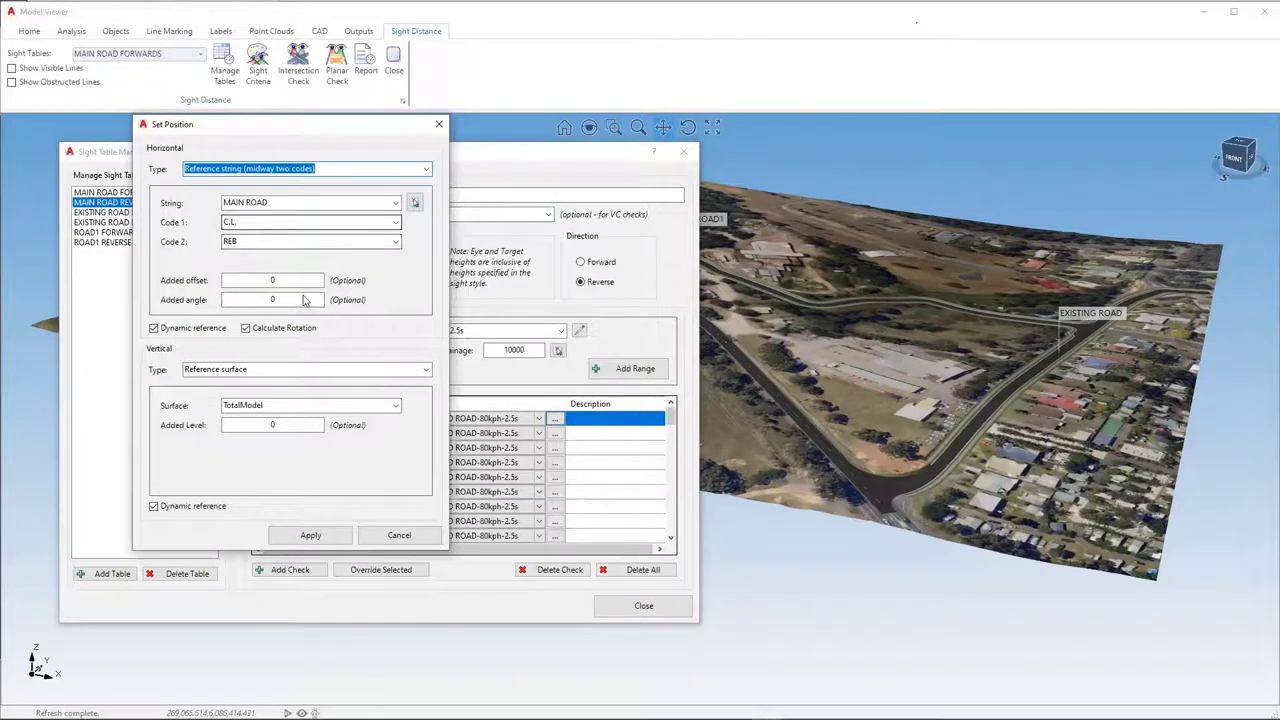
{"action": "left_click", "coordinate": [310, 535]}
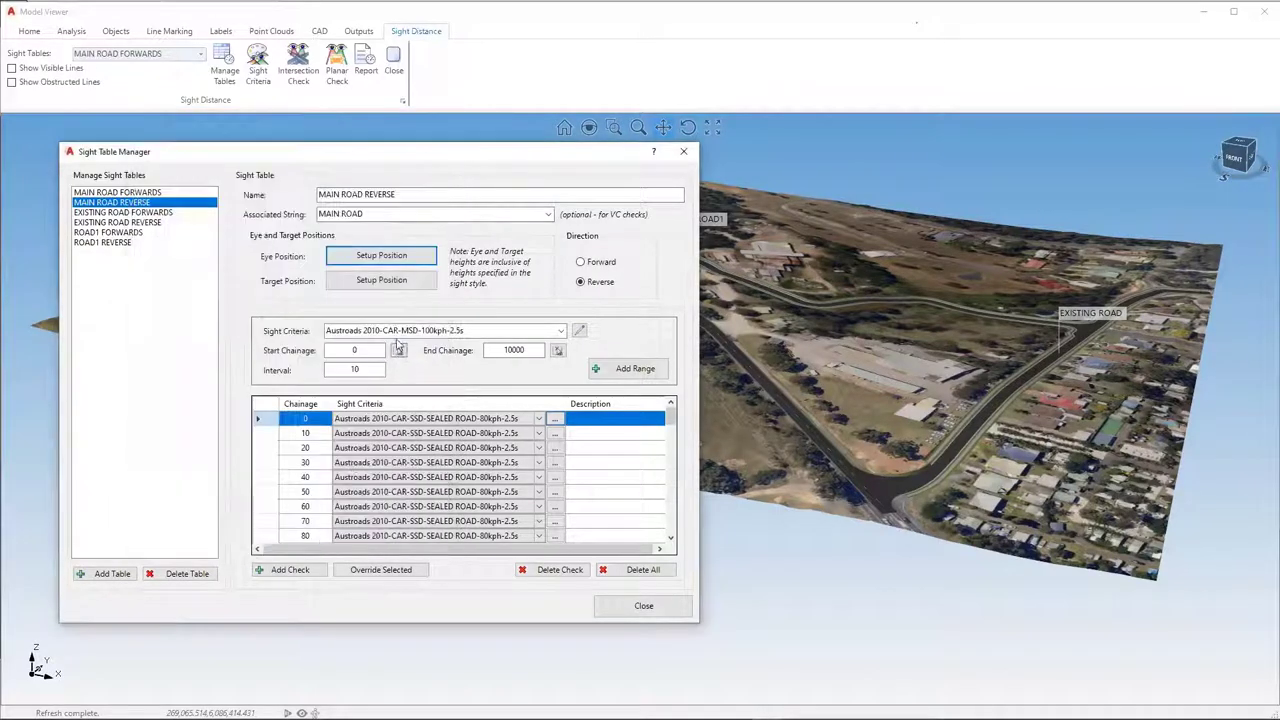
{"action": "left_click", "coordinate": [400, 283]}
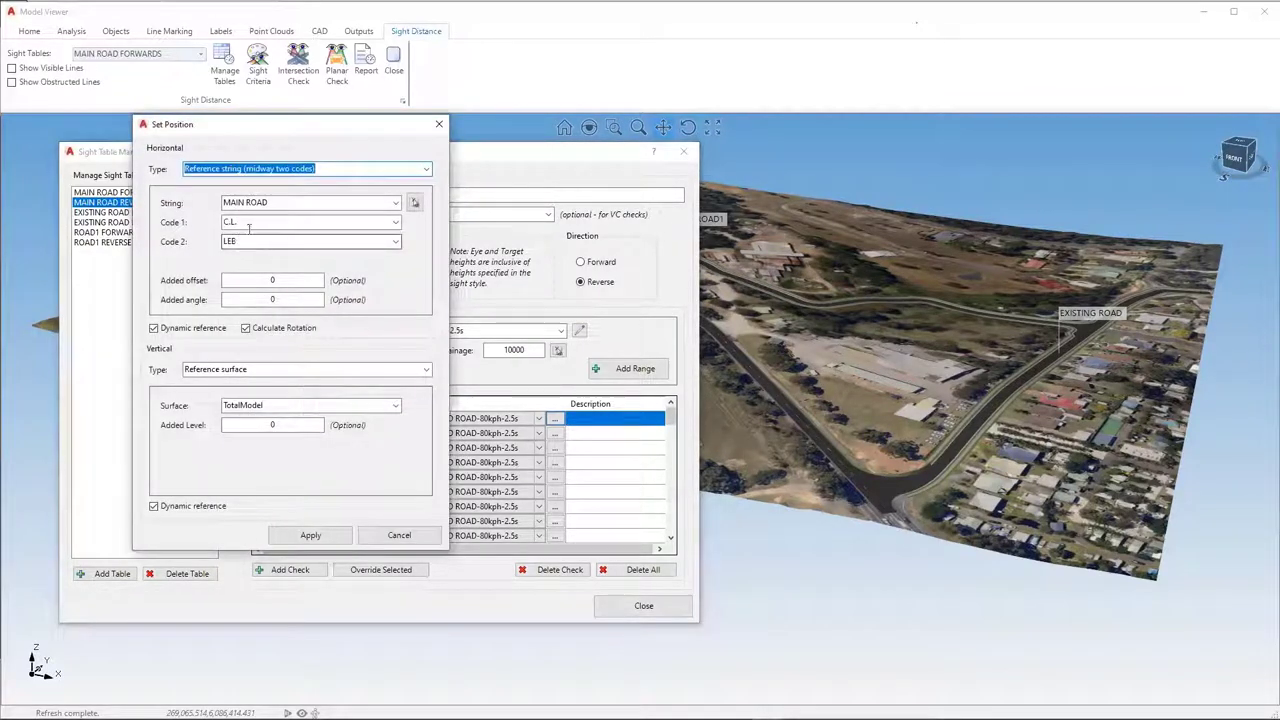
{"action": "left_click", "coordinate": [310, 535]}
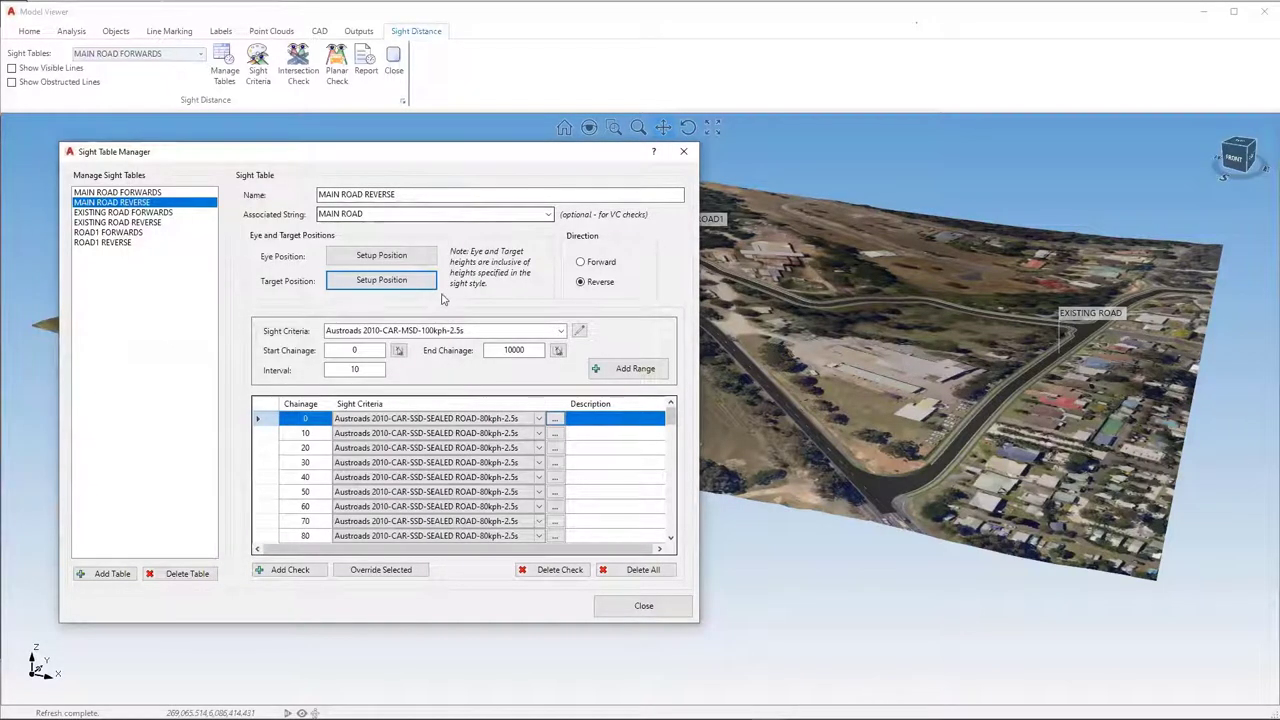
Select Austroads 2010-CAR-SSD-SEALED ROAD-80kph-2.5s as the range sight criteria for MAIN ROAD REVERSE
{"action": "left_click", "coordinate": [561, 333]}
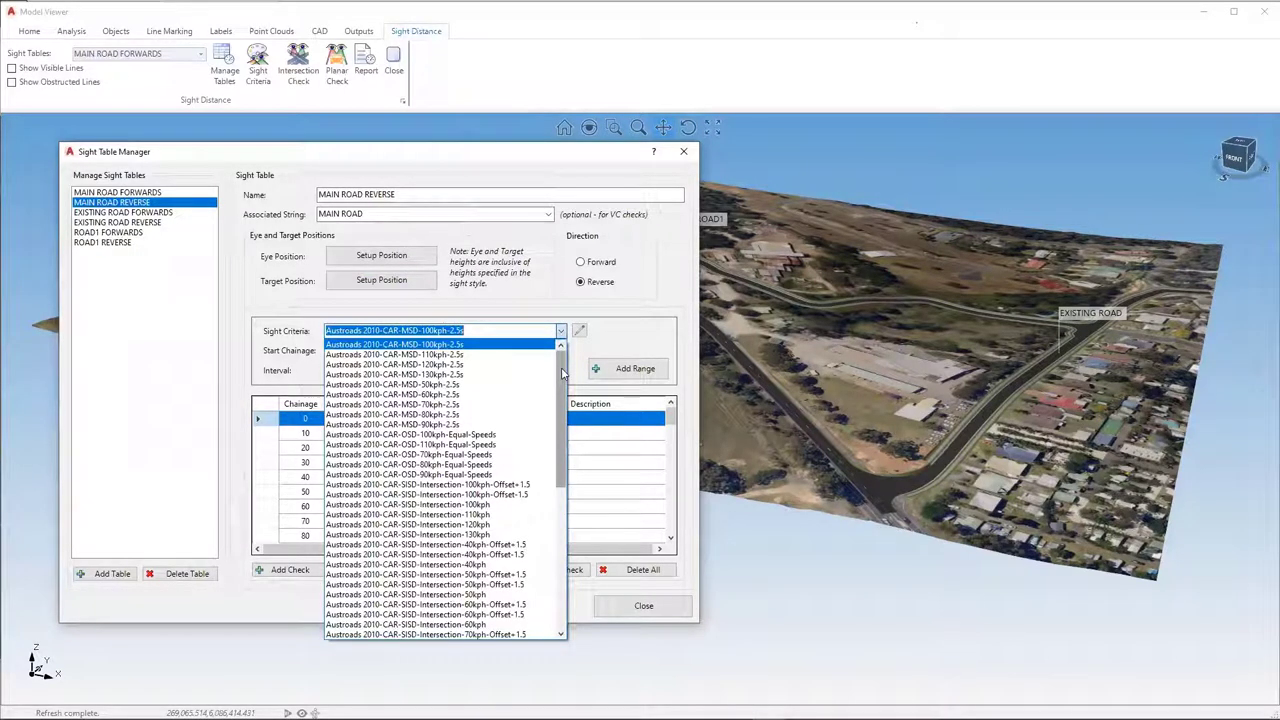
{"action": "scroll", "coordinate": [500, 466], "scroll_direction": "down", "scroll_amount": 10}
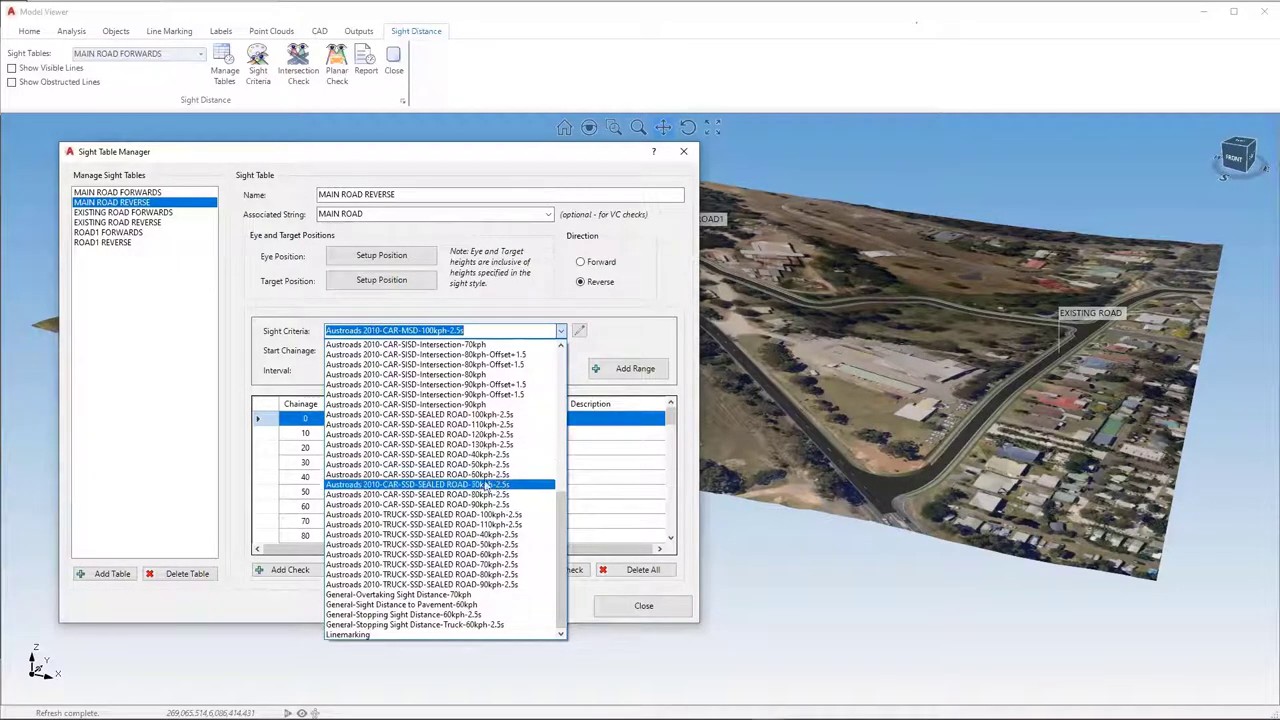
{"action": "left_click", "coordinate": [487, 496]}
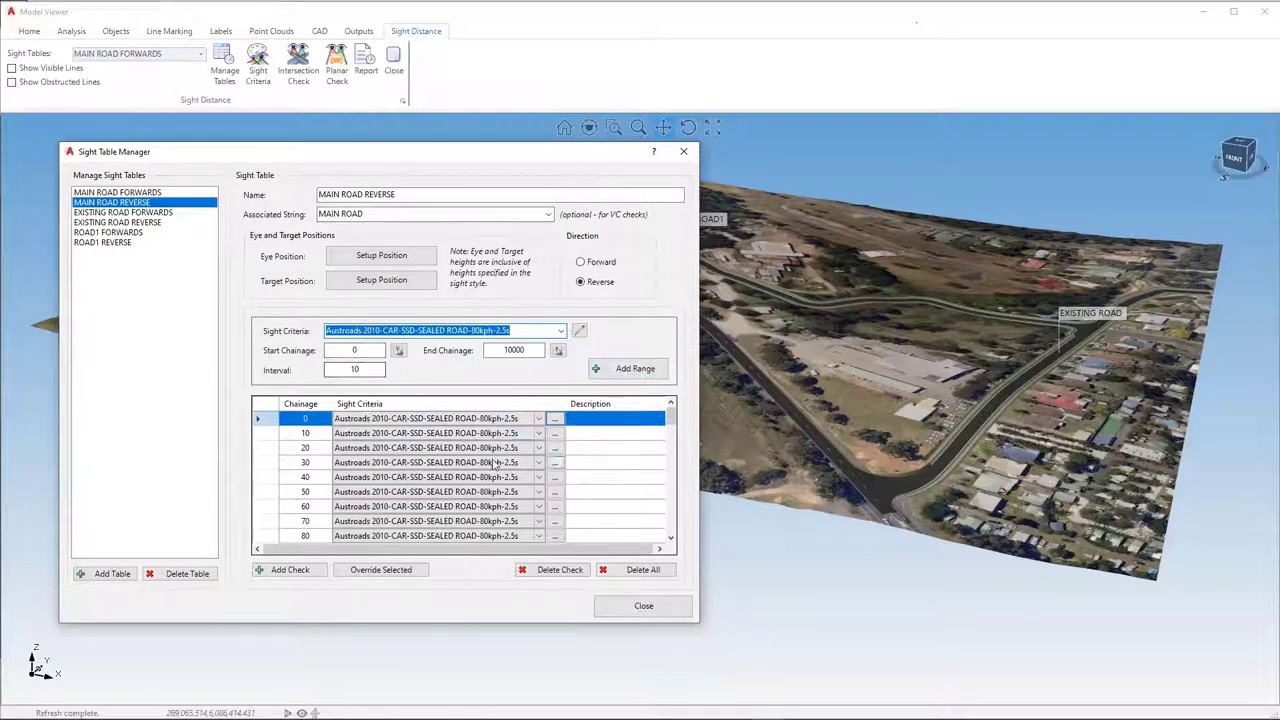
Review the sight criteria assigned to each chainage of MAIN ROAD REVERSE and close the sight table manager
{"action": "mouse_move", "coordinate": [670, 418]}
{"action": "left_mouse_down"}
{"action": "mouse_move", "coordinate": [672, 490]}
{"action": "mouse_move", "coordinate": [670, 425]}
{"action": "left_mouse_up"}
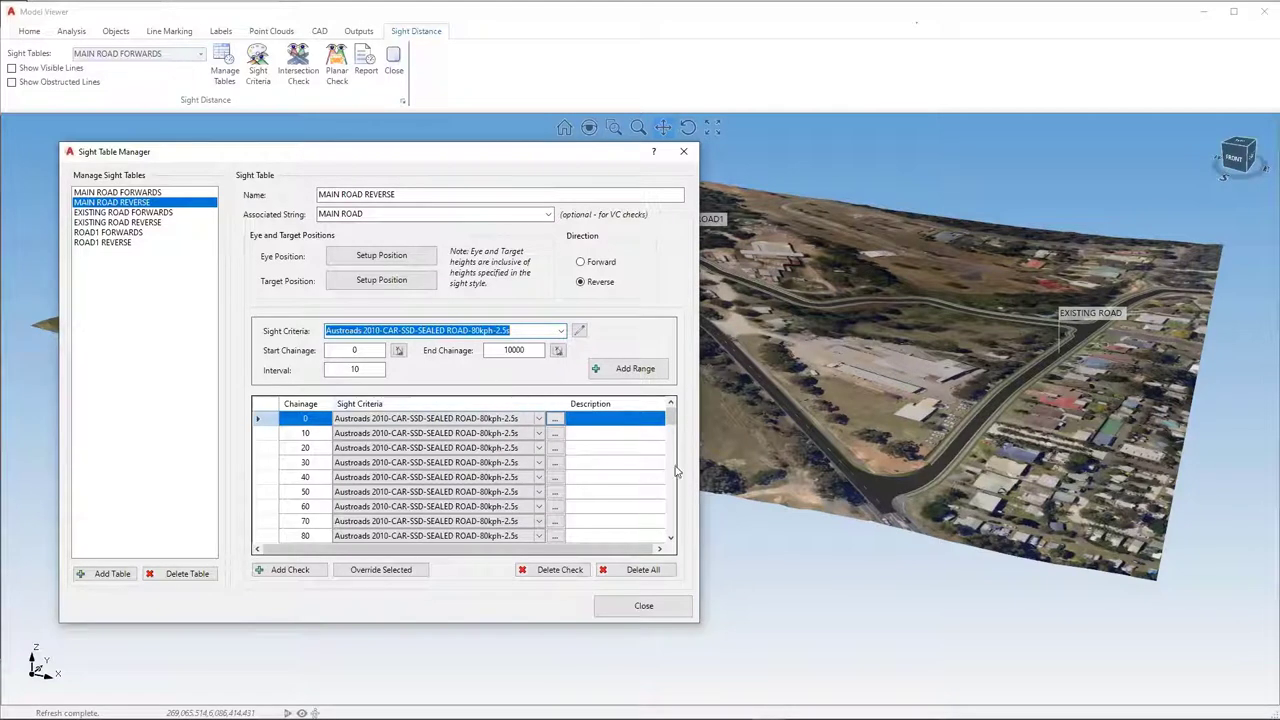
{"action": "scroll", "coordinate": [630, 470], "scroll_direction": "down", "scroll_amount": 8}
{"action": "scroll", "coordinate": [624, 466], "scroll_direction": "down", "scroll_amount": 3}
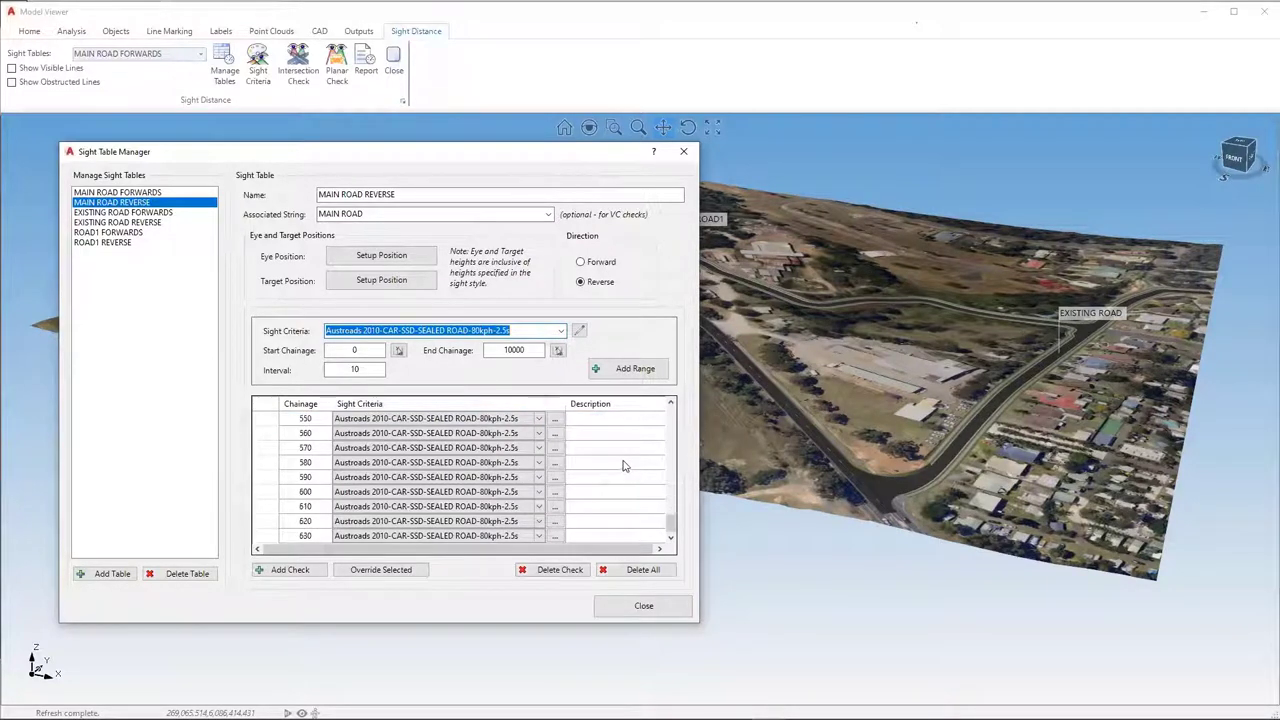
{"action": "scroll", "coordinate": [624, 466], "scroll_direction": "up", "scroll_amount": 6}
{"action": "left_click_drag", "start_coordinate": [671, 484], "coordinate": [668, 421]}
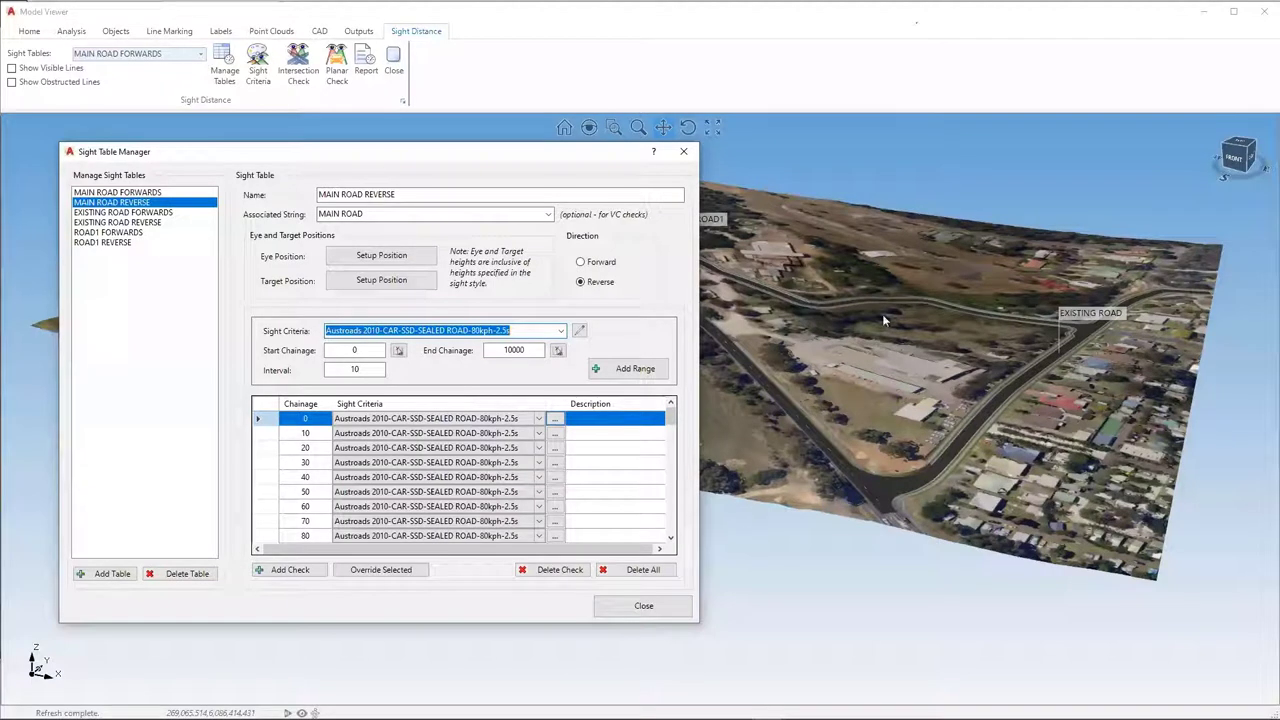
{"action": "left_click", "coordinate": [643, 607]}
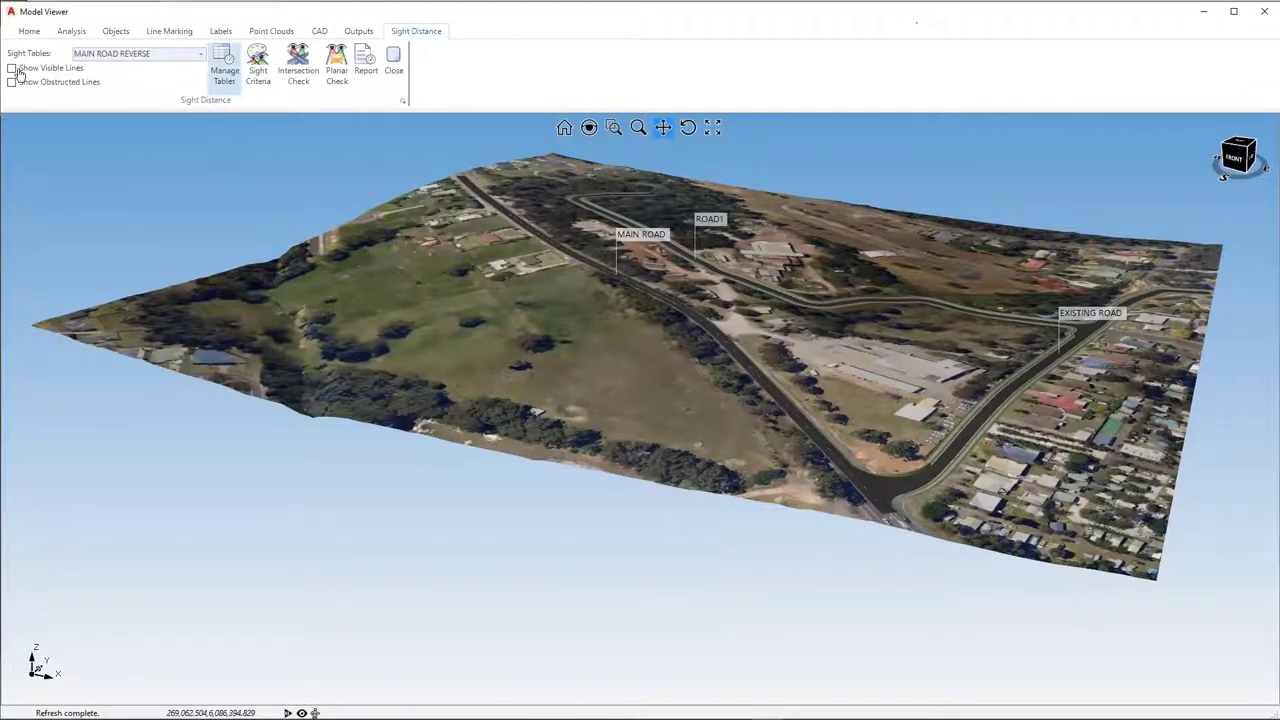
Make MAIN ROAD FORWARDS the active sight table and display both its visible and obstructed sight lines
{"action": "left_click", "coordinate": [200, 56]}
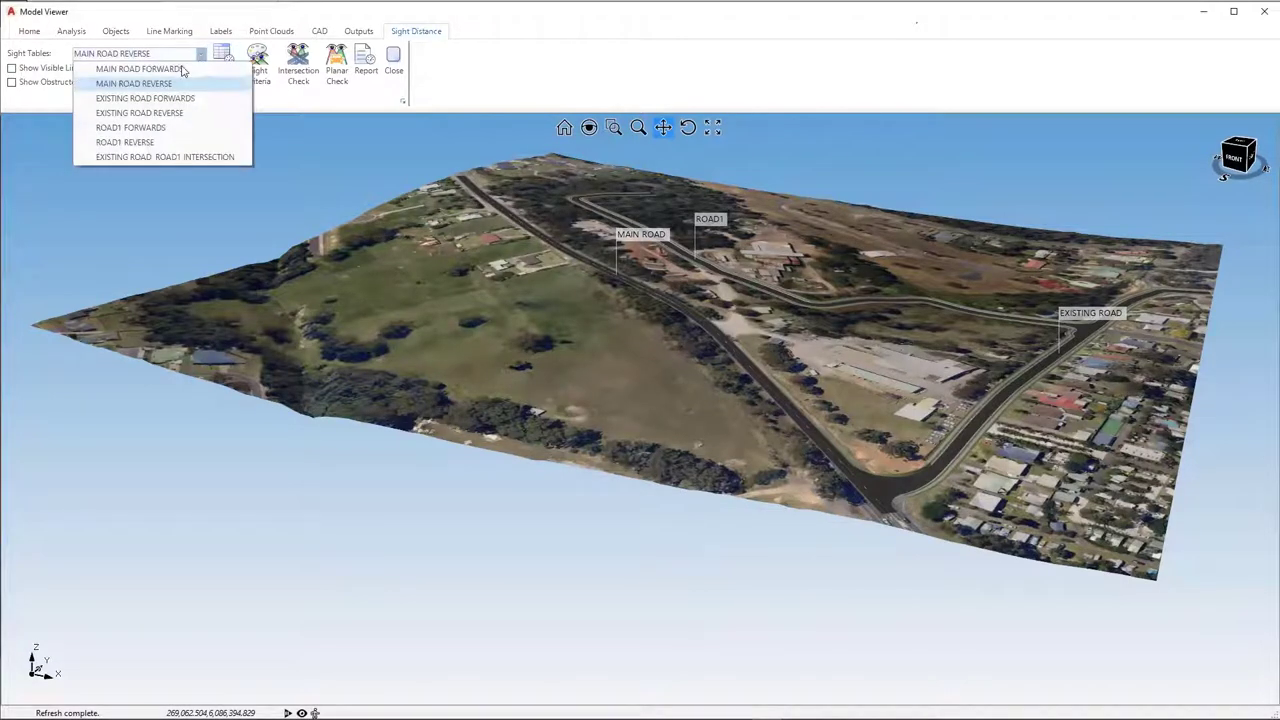
{"action": "left_click", "coordinate": [183, 69]}
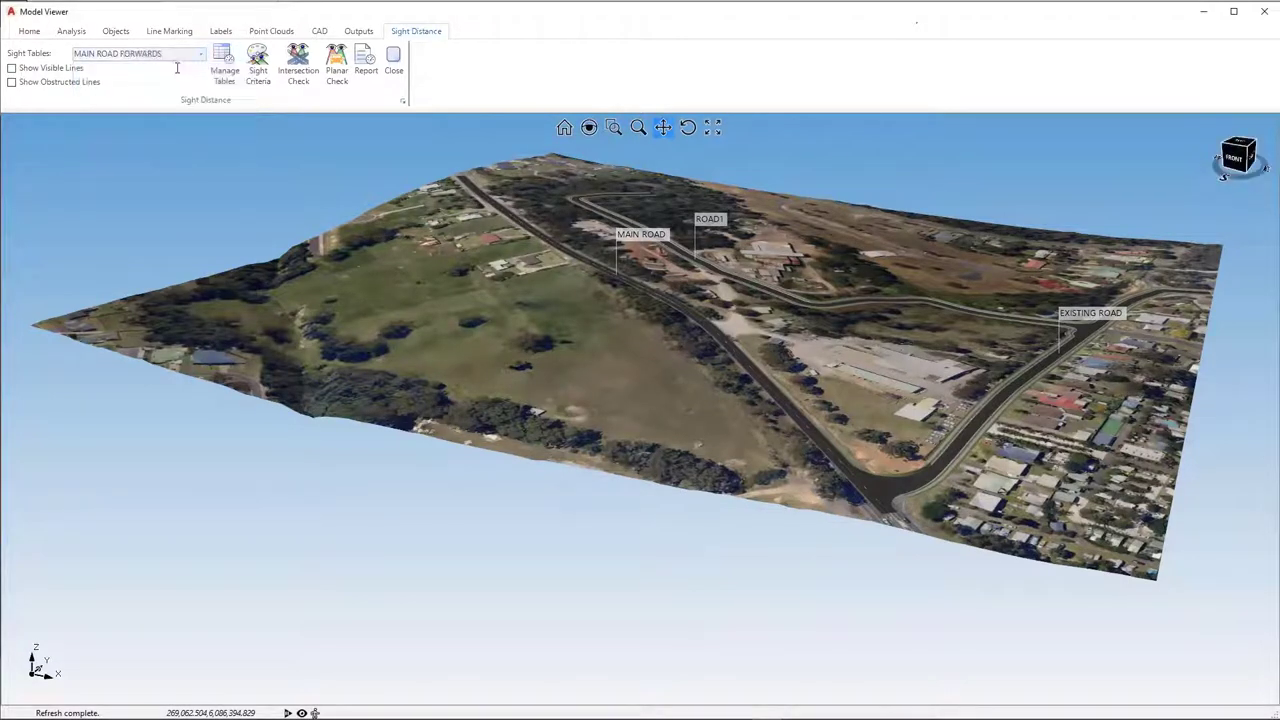
{"action": "left_click", "coordinate": [12, 68]}
{"action": "left_click", "coordinate": [12, 82]}
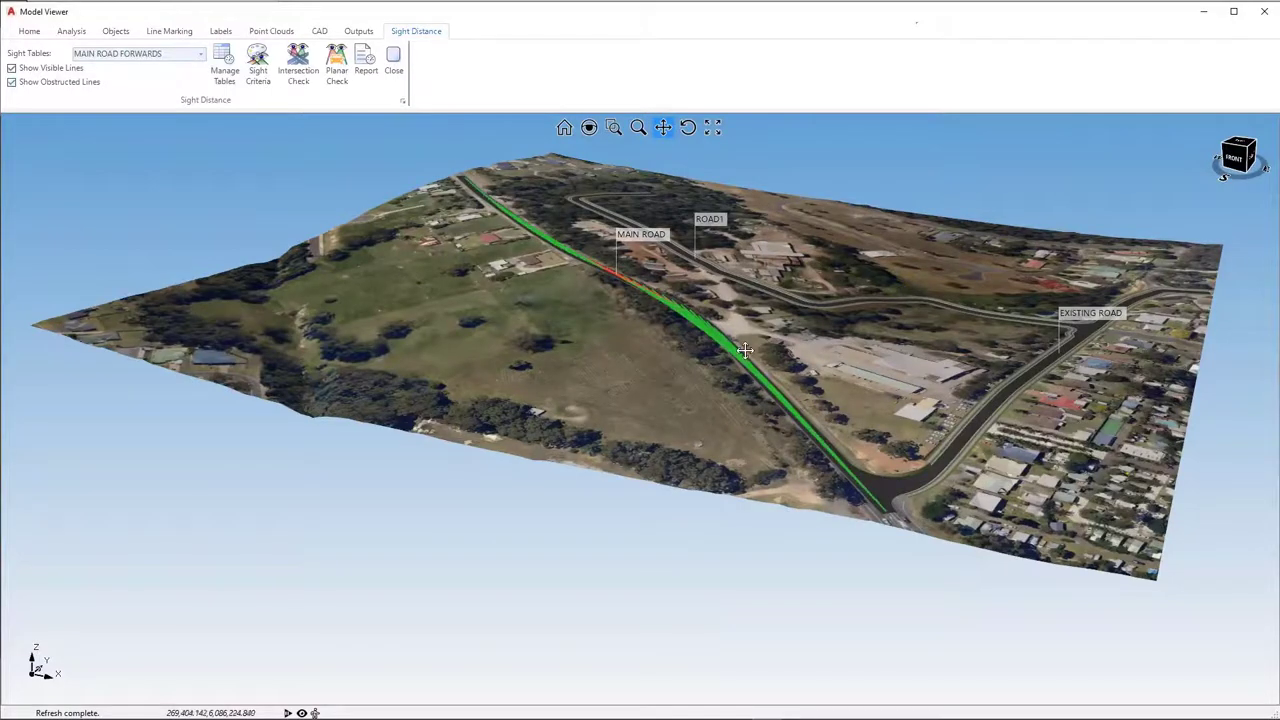
Inspect the visible and obstructed sight lines along MAIN ROAD in 3D, from the intersection through the bends
{"action": "scroll", "coordinate": [800, 385], "scroll_direction": "up", "scroll_amount": 5}
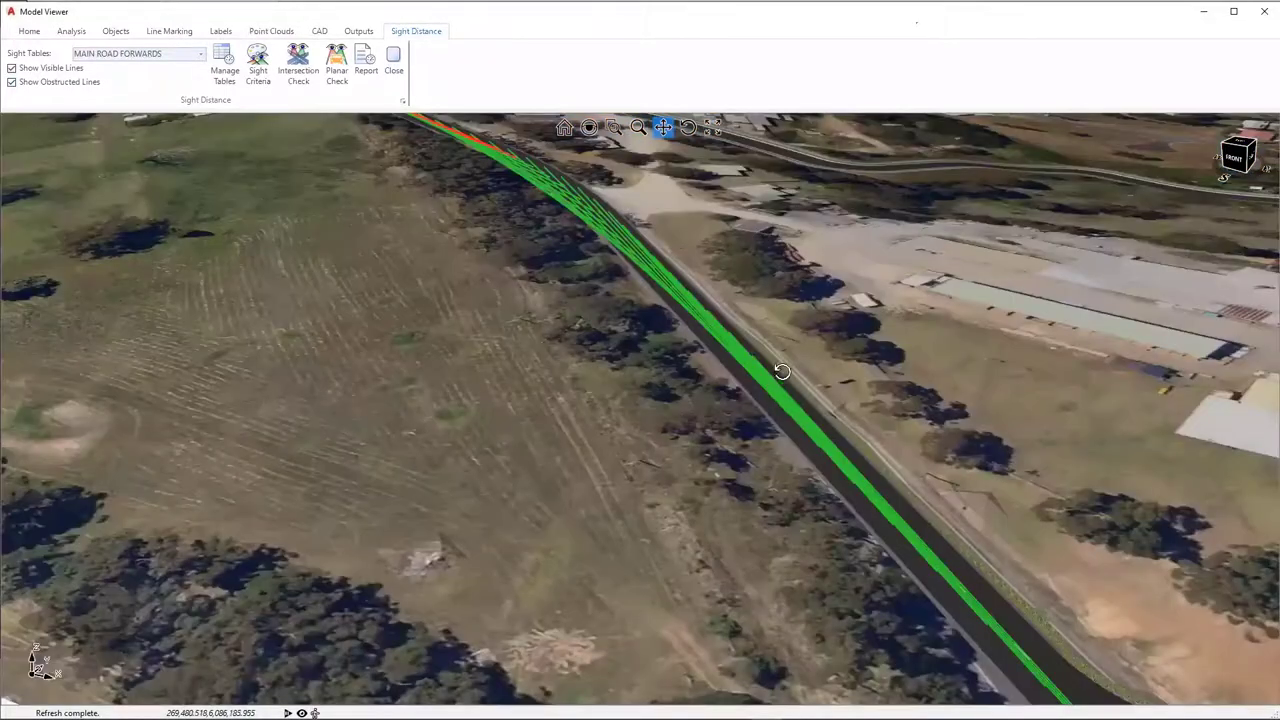
{"action": "scroll", "coordinate": [781, 361], "scroll_direction": "up", "scroll_amount": 5}
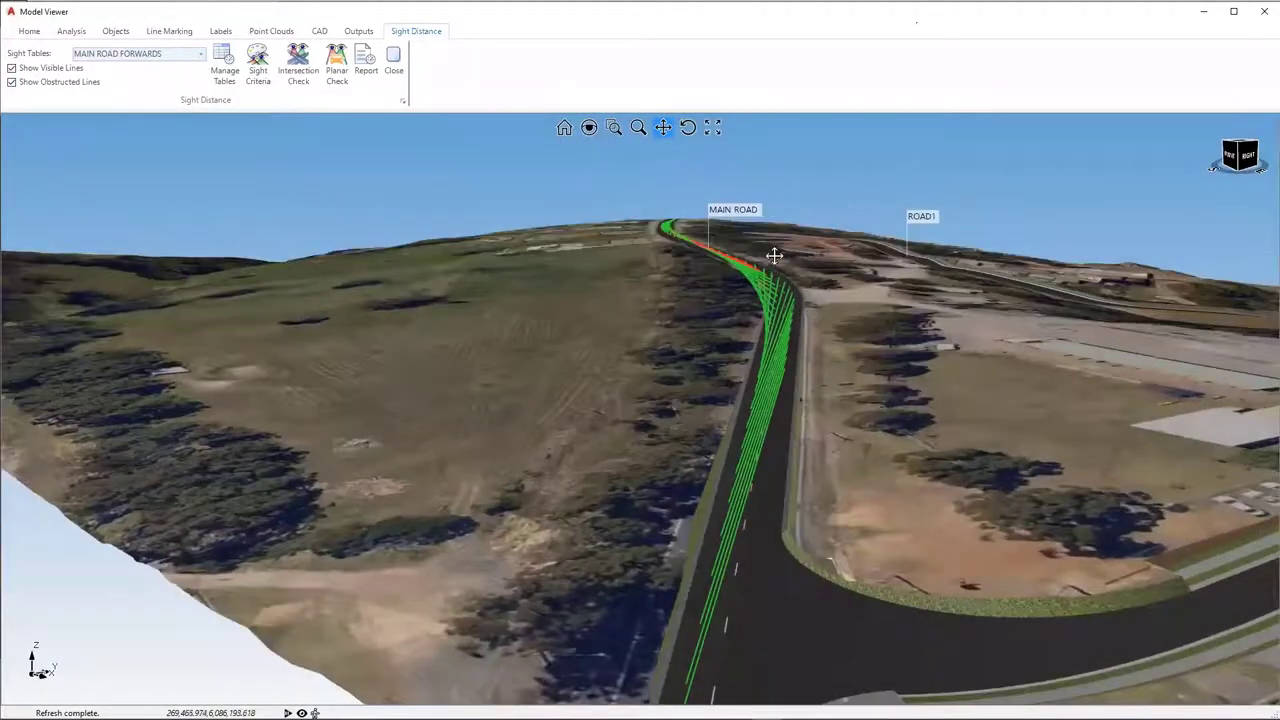
{"action": "scroll", "coordinate": [774, 256], "scroll_direction": "up", "scroll_amount": 6}
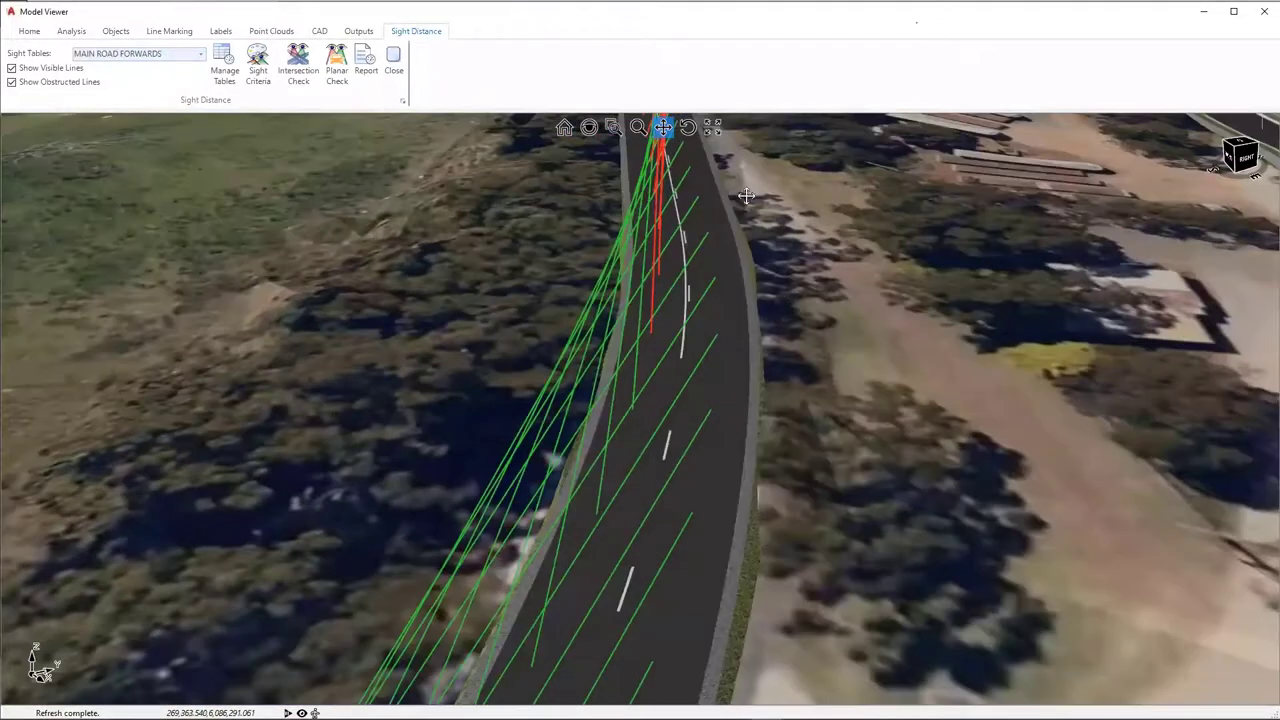
{"action": "left_click_drag", "start_coordinate": [746, 196], "coordinate": [703, 226]}
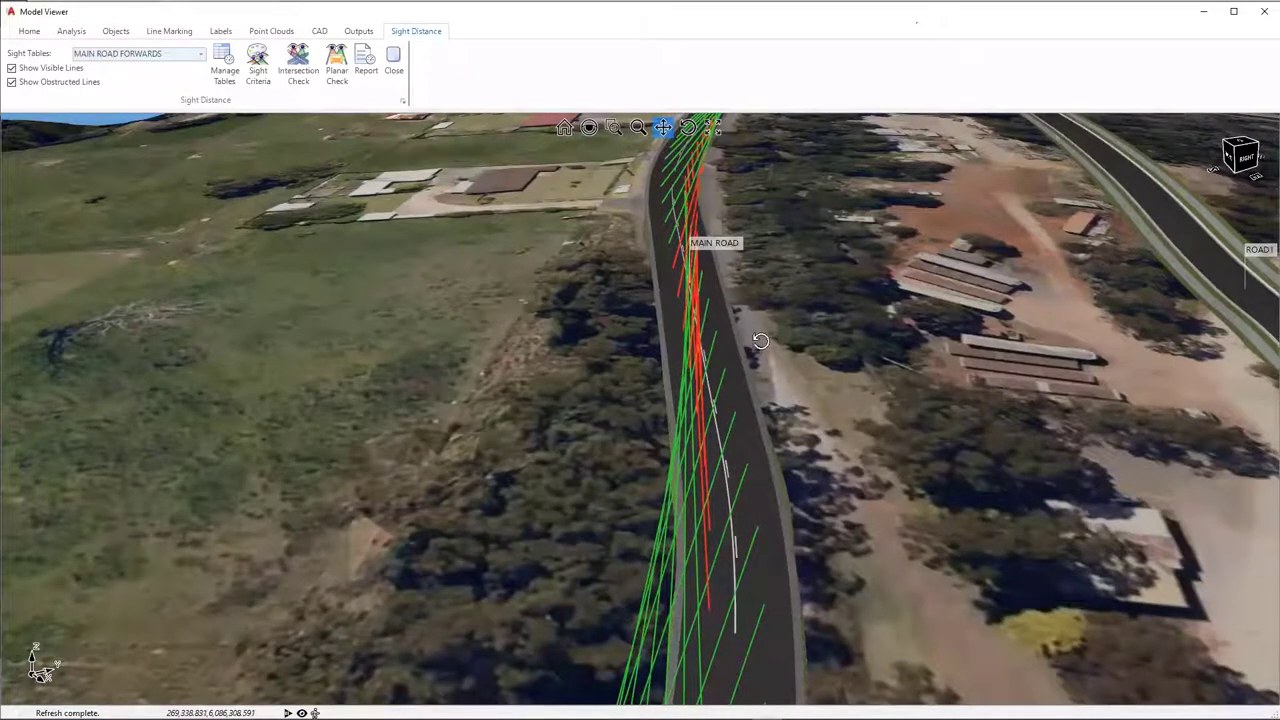
{"action": "mouse_move", "coordinate": [760, 355]}
{"action": "middle_mouse_down"}
{"action": "mouse_move", "coordinate": [743, 331]}
{"action": "mouse_move", "coordinate": [771, 351]}
{"action": "mouse_move", "coordinate": [761, 378]}
{"action": "middle_mouse_up"}
{"action": "left_click_drag", "start_coordinate": [761, 378], "coordinate": [755, 620]}
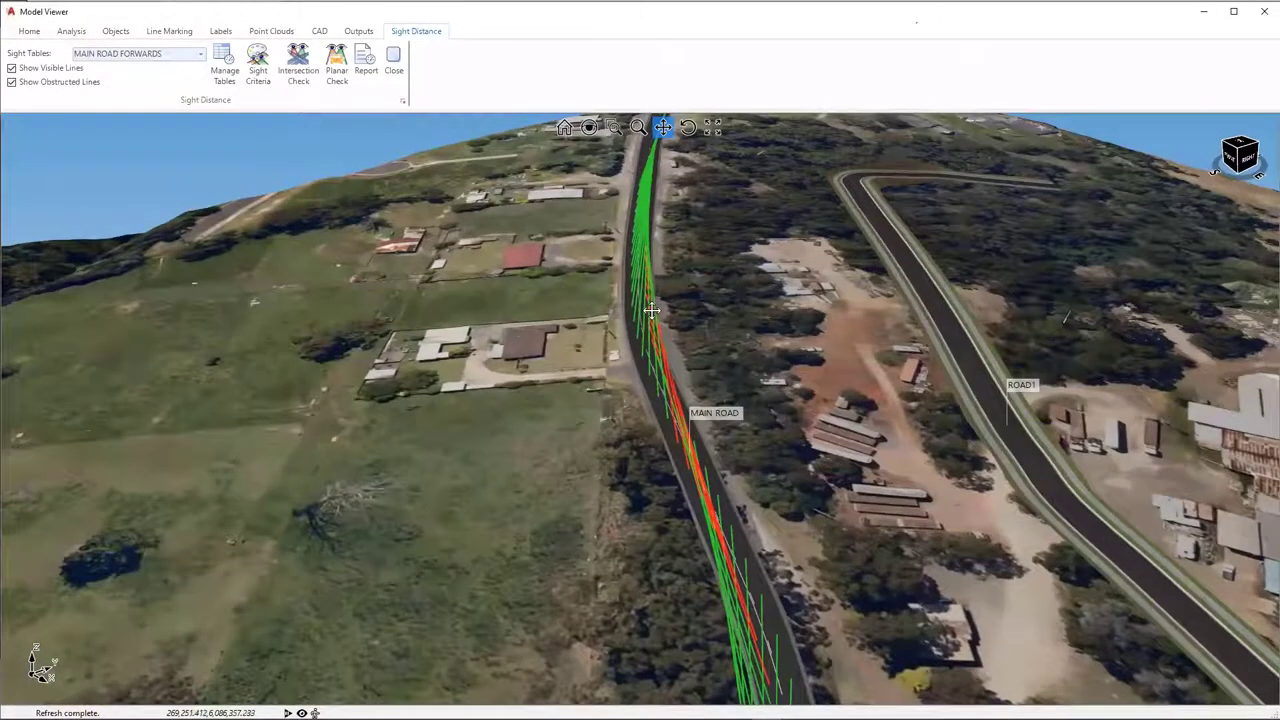
Check the crest in MAIN ROAD's vertical profile from the drawing, close it, and return to the obstructed sight lines in the Model Viewer
{"action": "left_click", "coordinate": [1205, 14]}
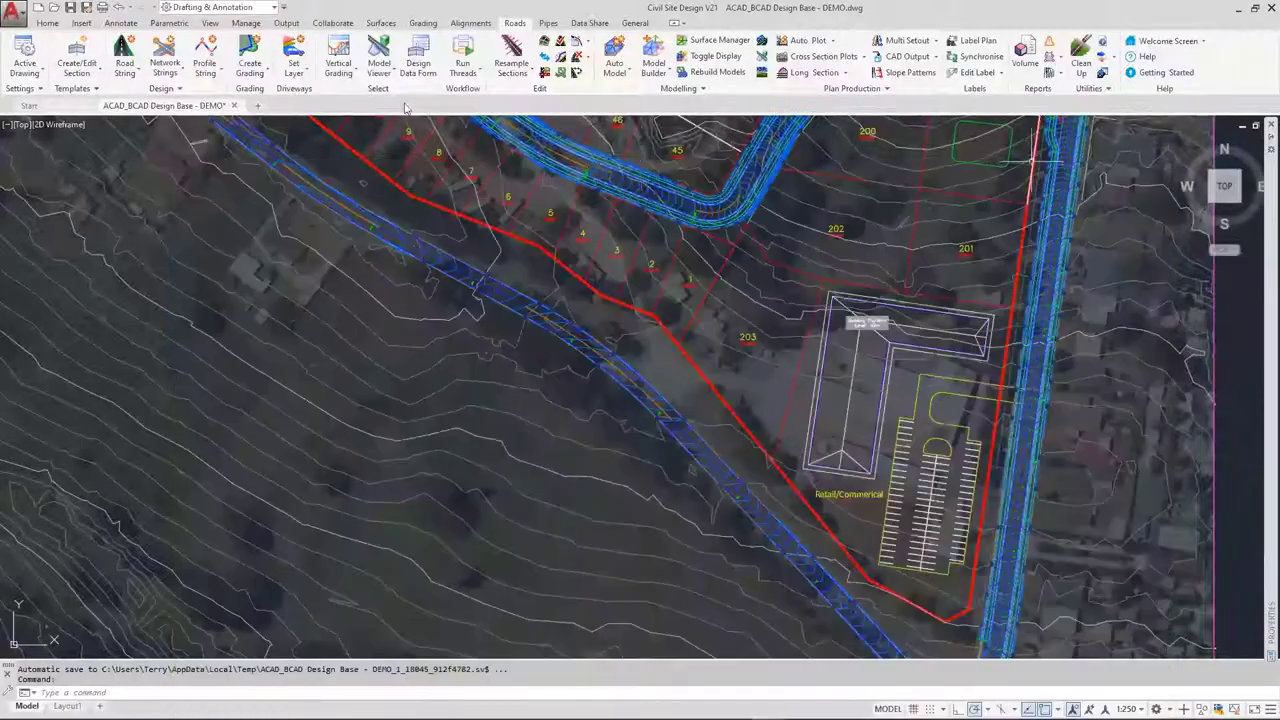
{"action": "left_click", "coordinate": [343, 62]}
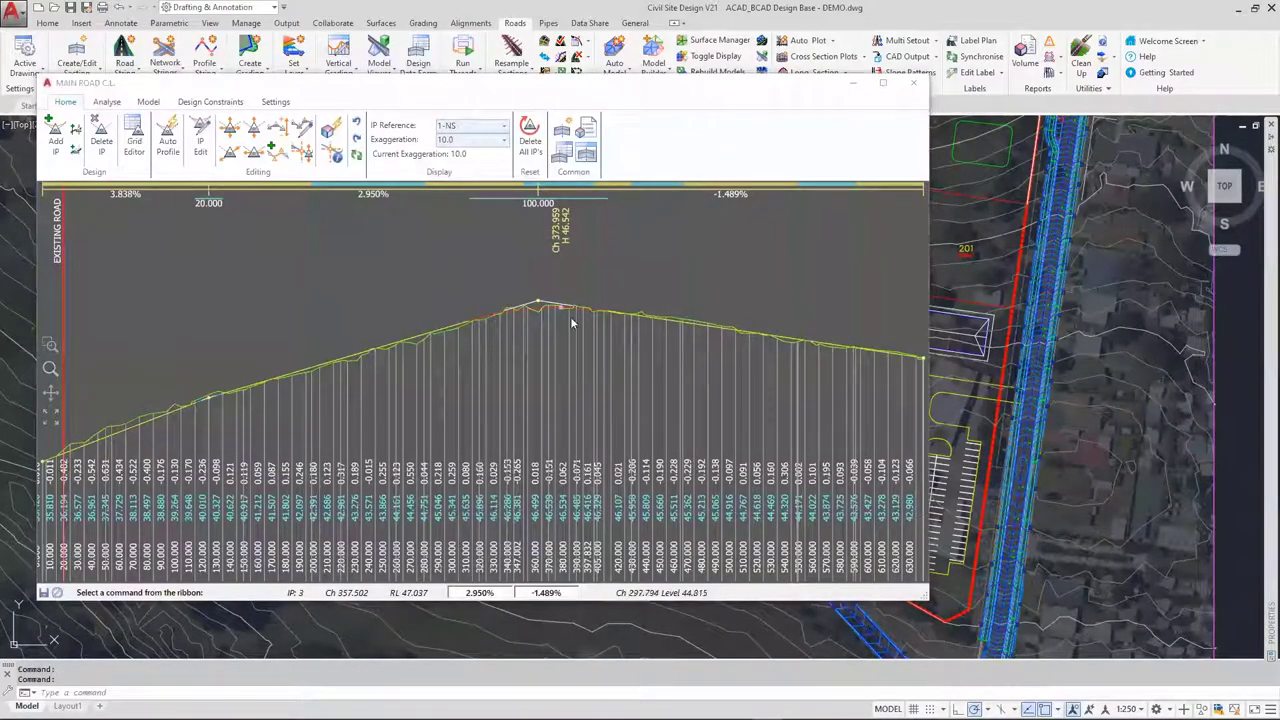
{"action": "left_click", "coordinate": [916, 90]}
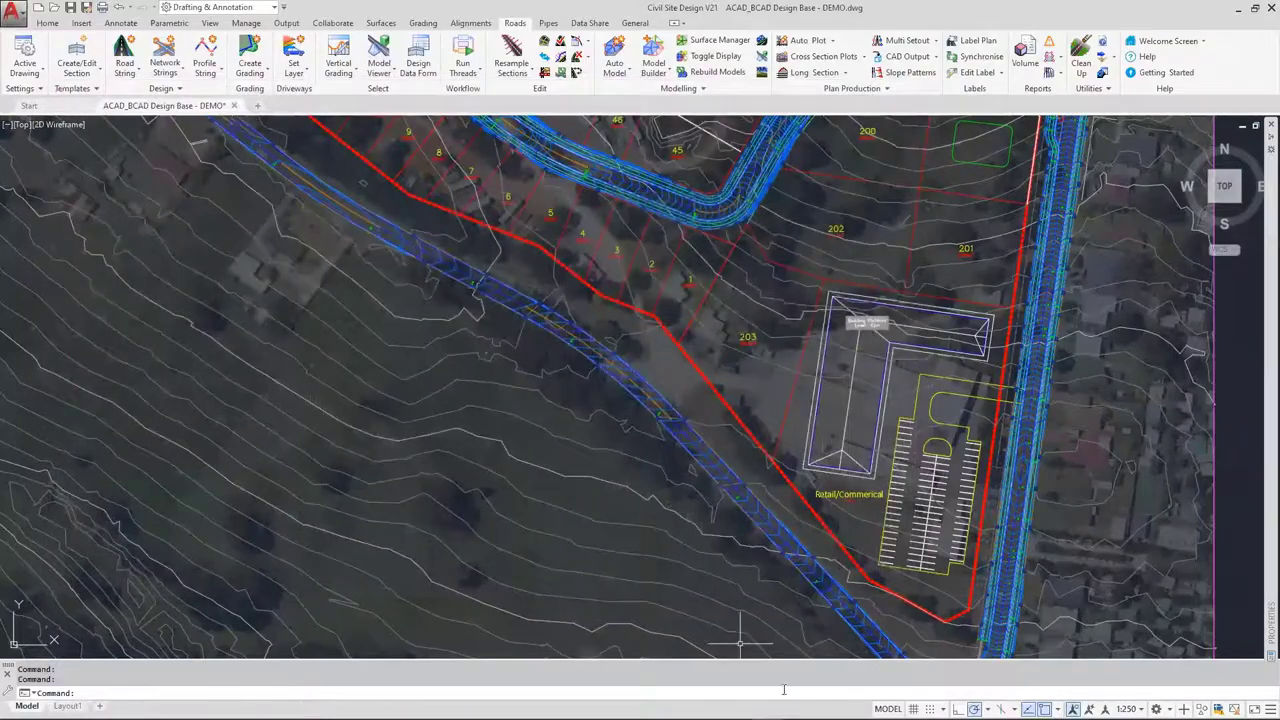
{"action": "left_click", "coordinate": [840, 645]}
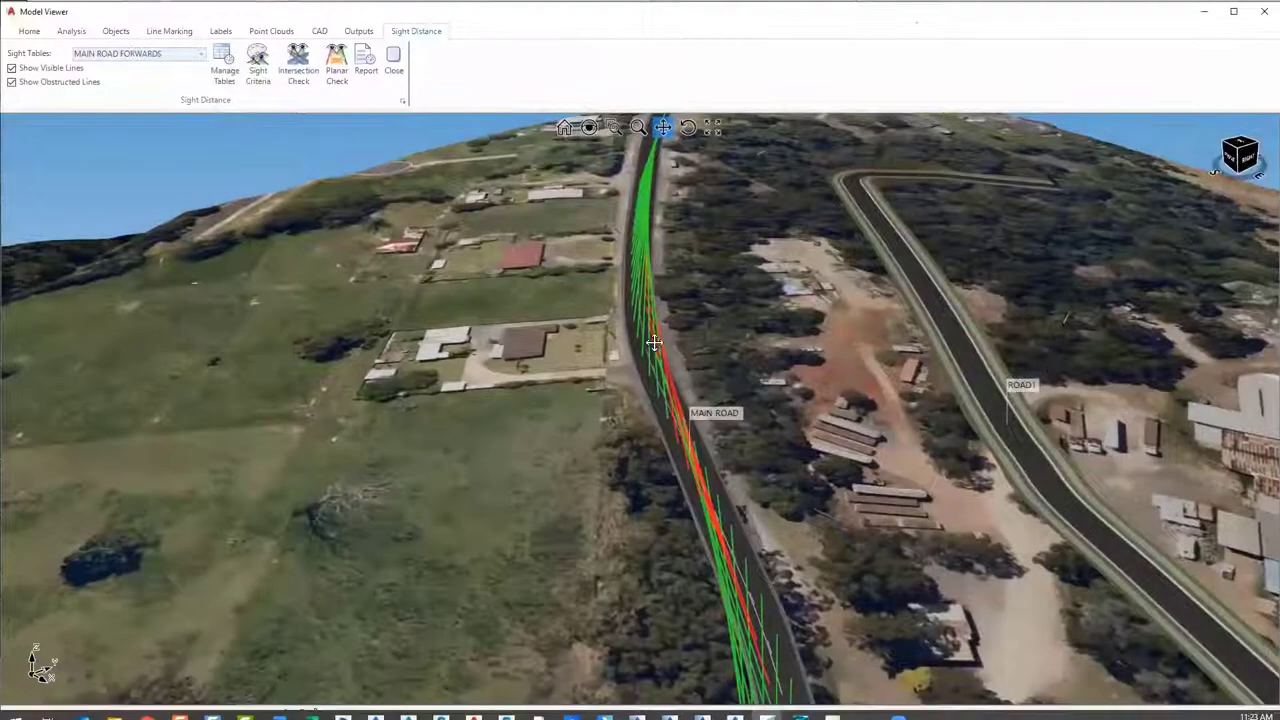
{"action": "left_click_drag", "start_coordinate": [679, 420], "coordinate": [580, 415]}
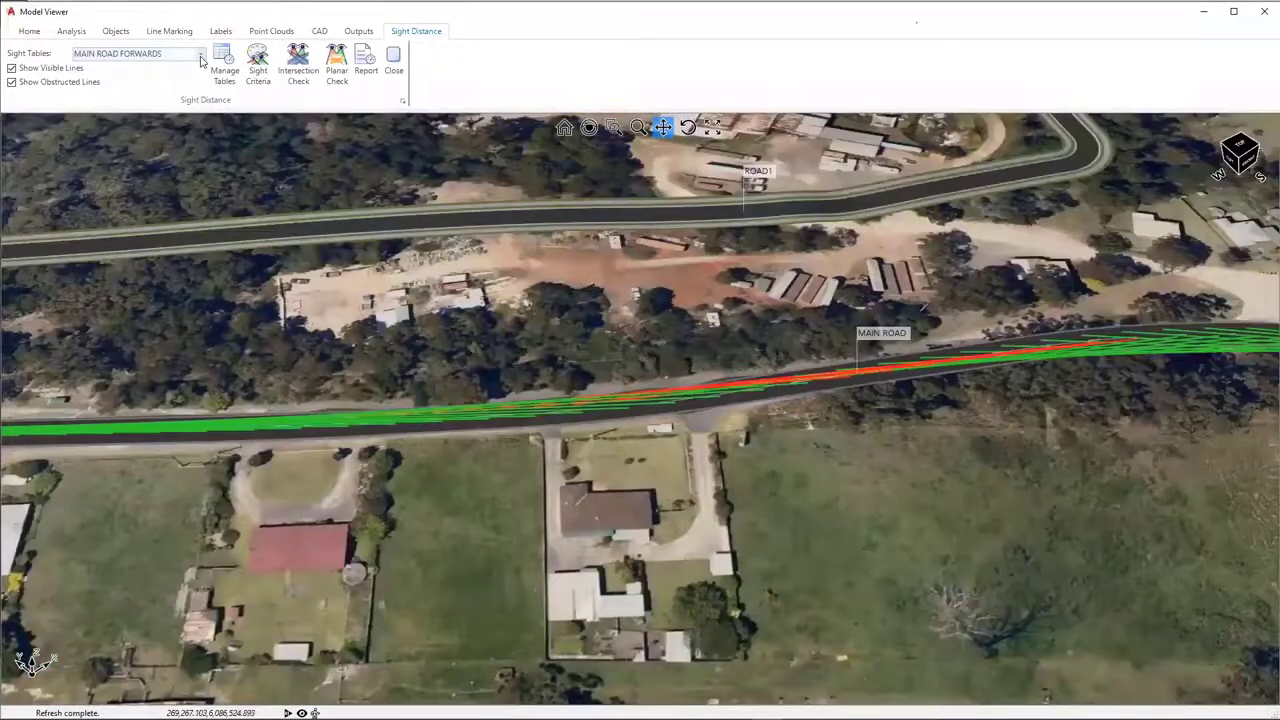
Make MAIN ROAD REVERSE the active sight table and hide its visible and obstructed sight lines
{"action": "scroll", "coordinate": [200, 60], "scroll_direction": "down", "scroll_amount": 1}
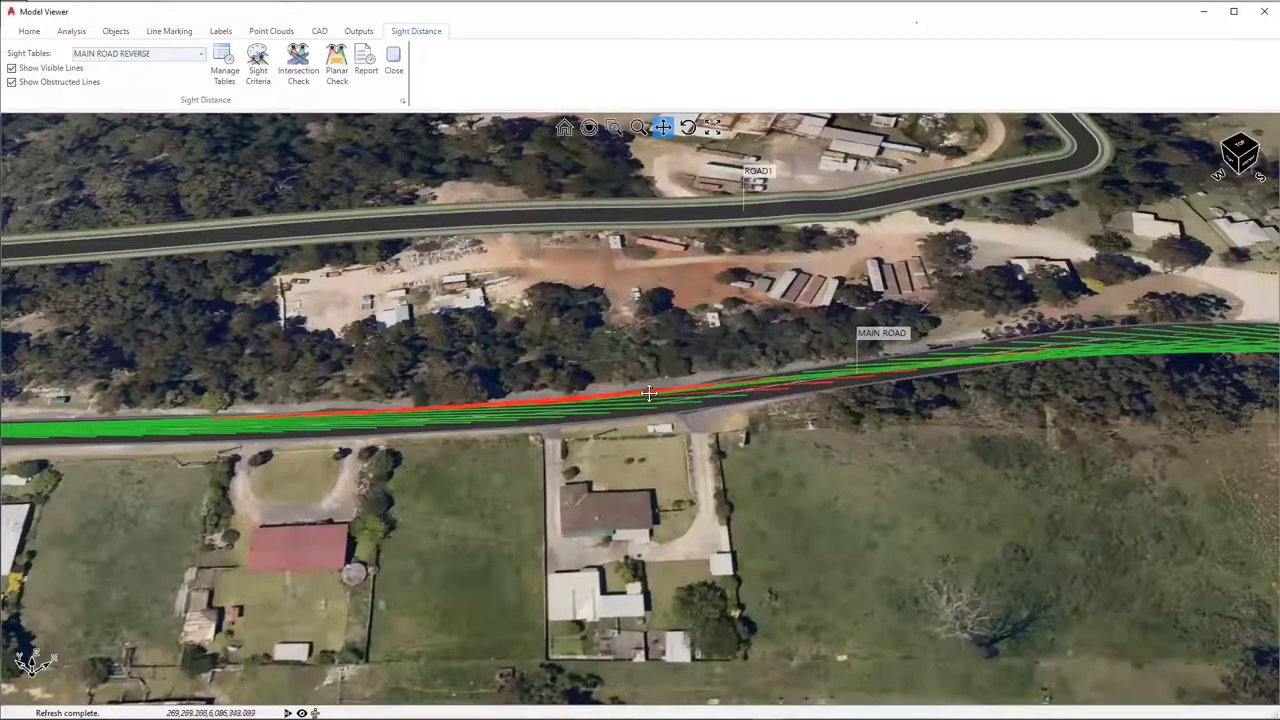
{"action": "left_click", "coordinate": [12, 67]}
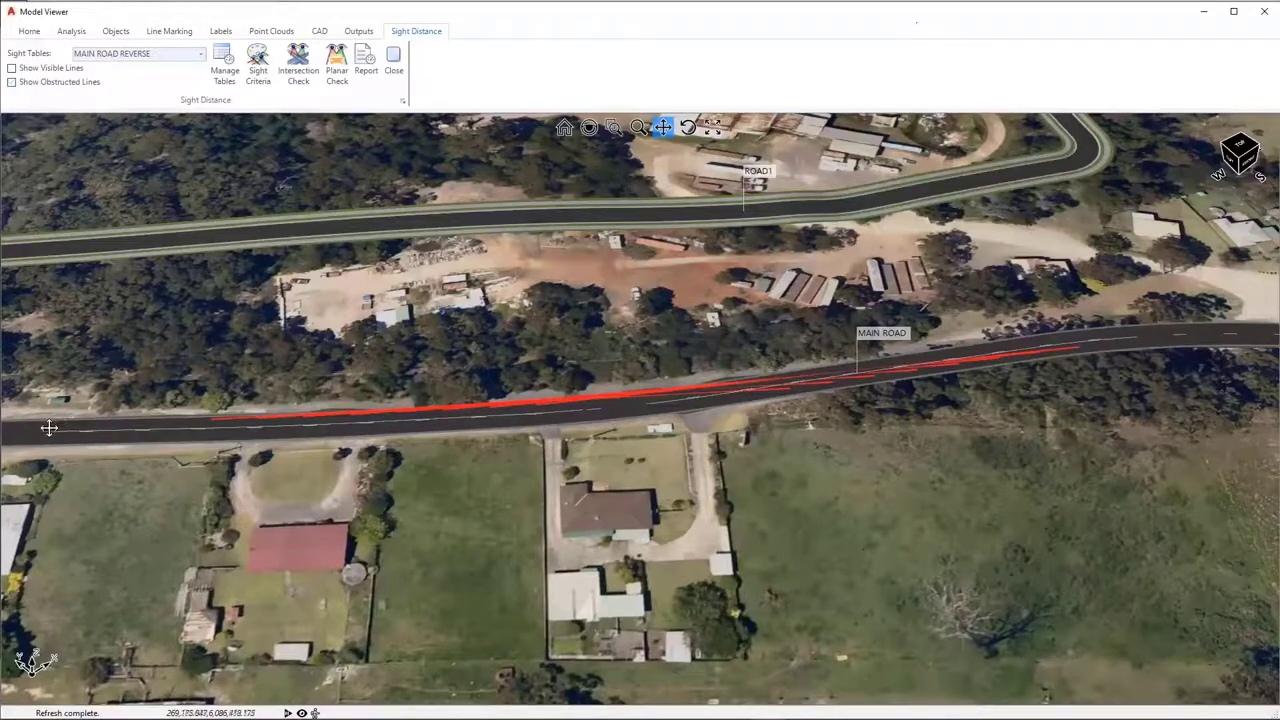
{"action": "middle_click_drag", "start_coordinate": [480, 446], "coordinate": [580, 494]}
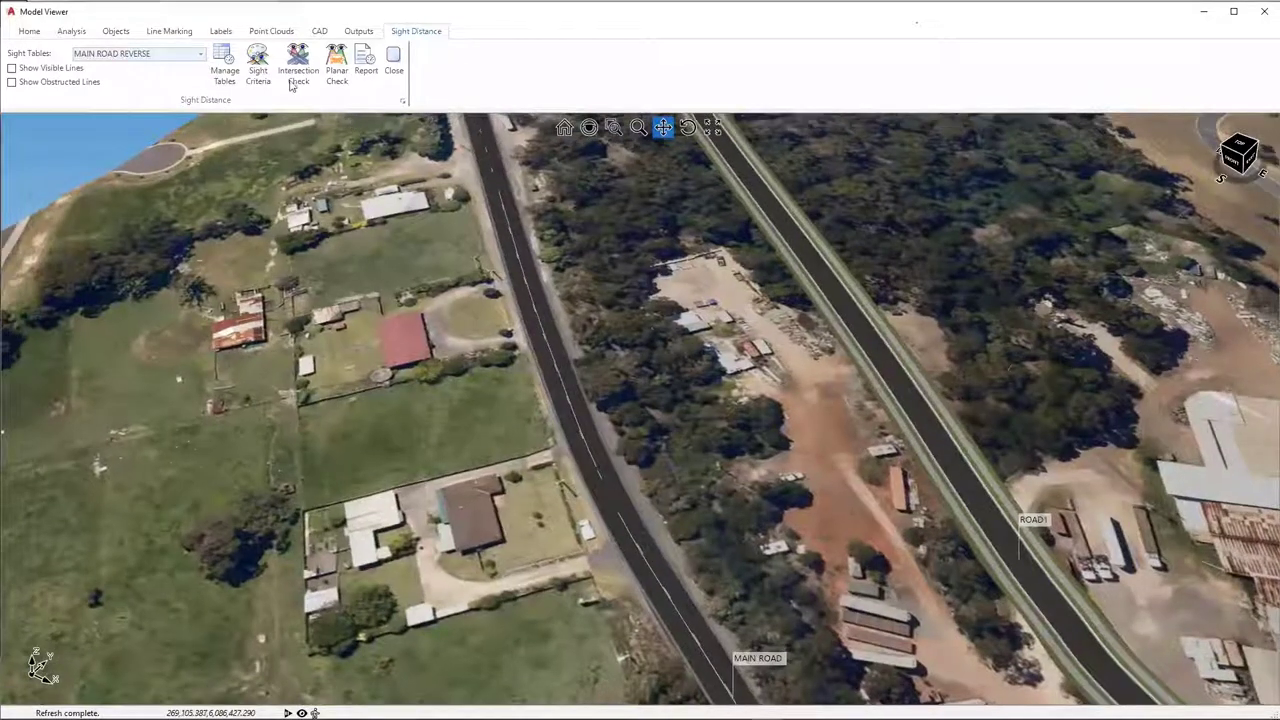
Review the MAIN ROAD CL line marking setup and its CL lane style, accept the table, and refresh the line marking
{"action": "left_click", "coordinate": [170, 31]}
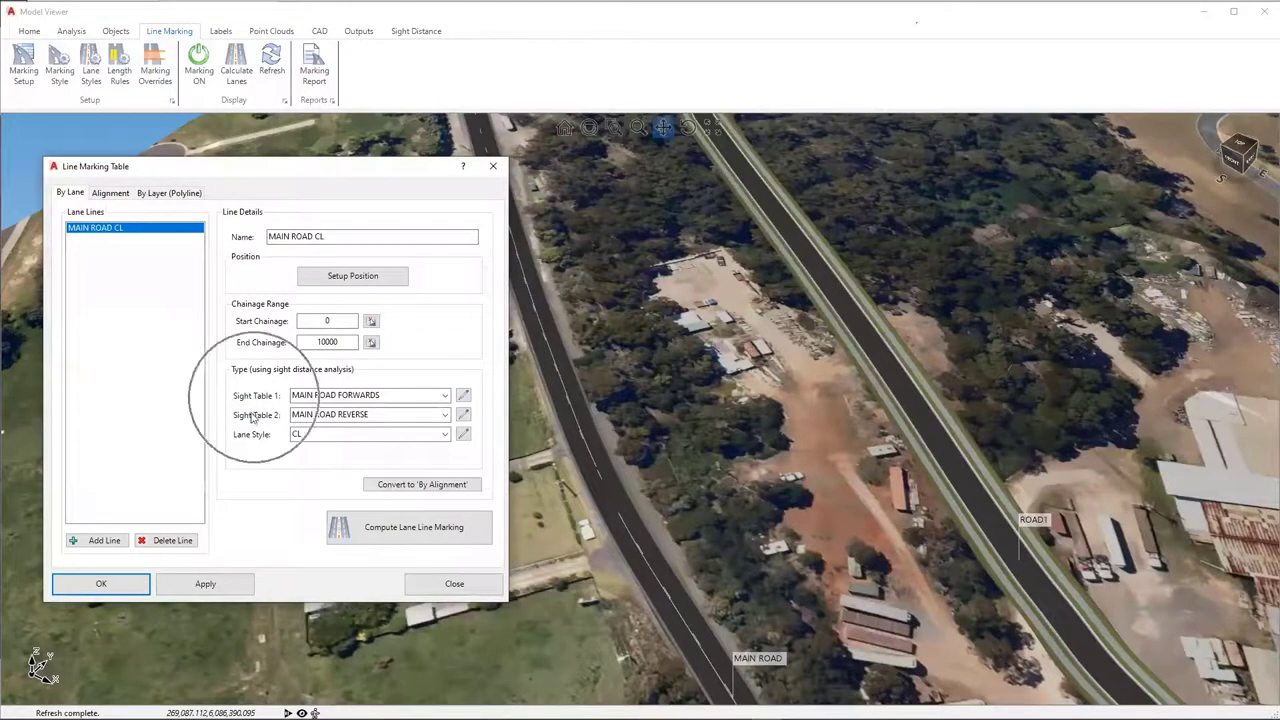
{"action": "left_click", "coordinate": [463, 436]}
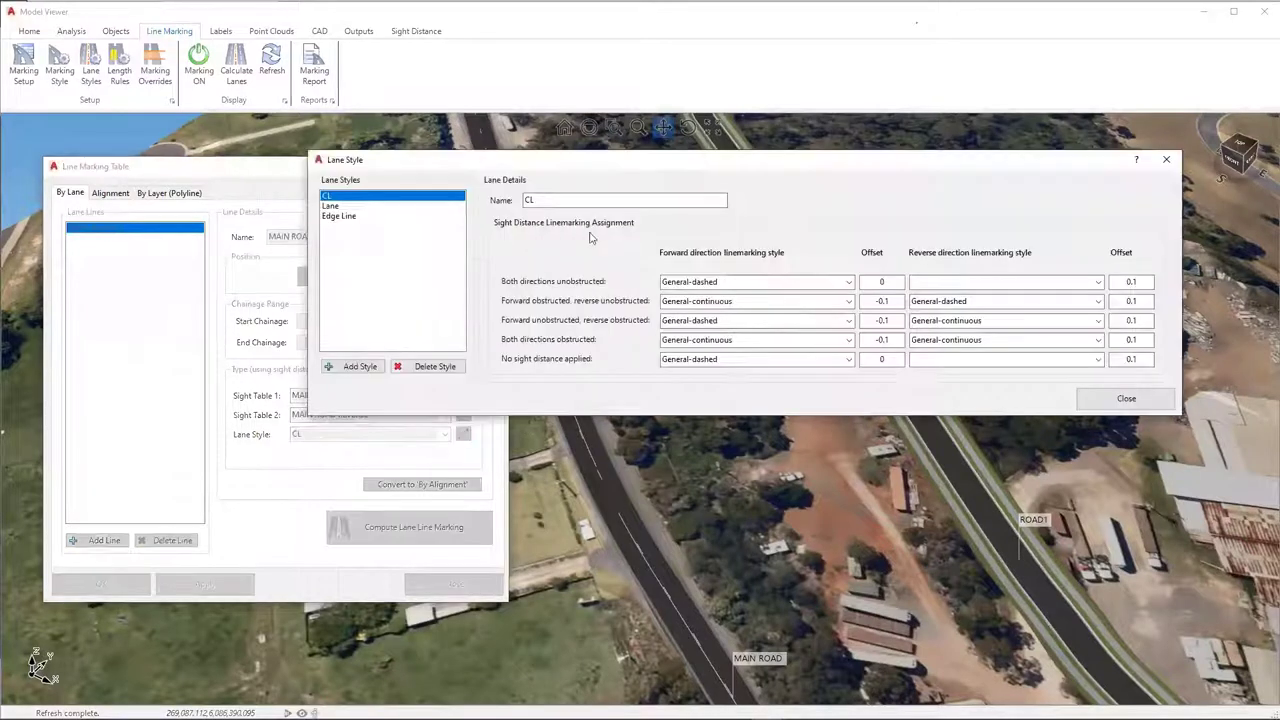
{"action": "left_click", "coordinate": [336, 199]}
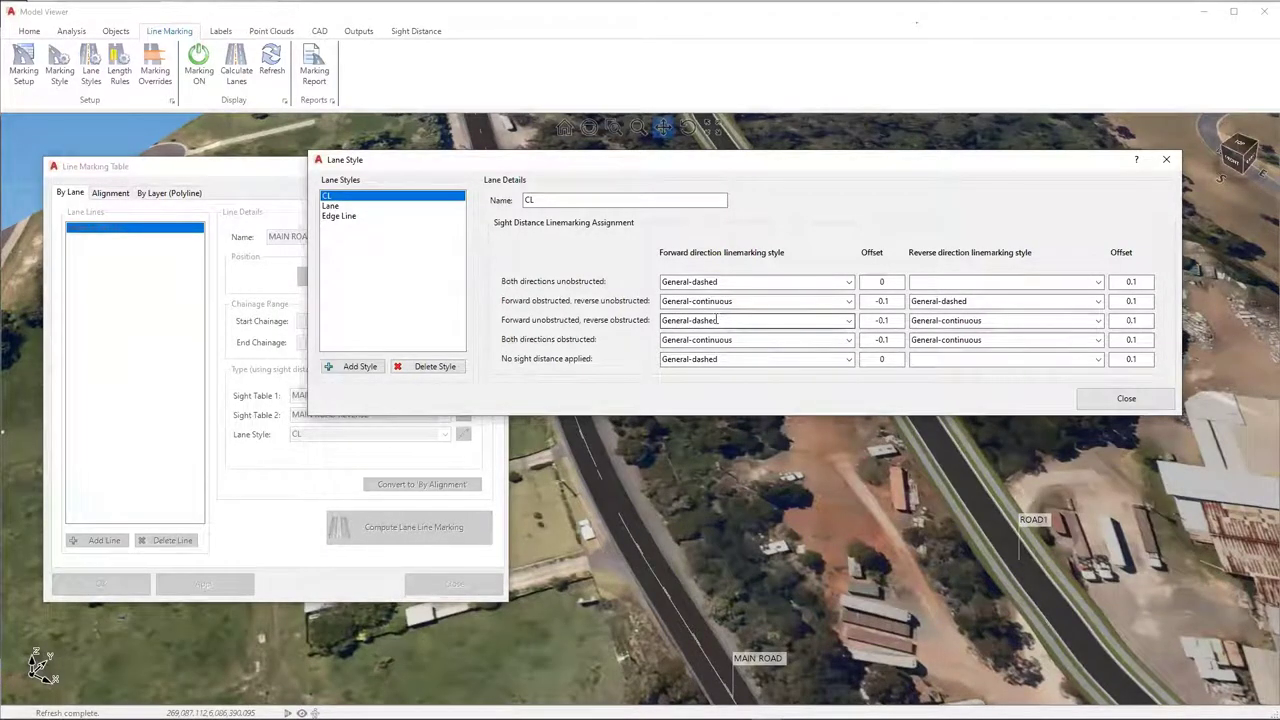
{"action": "left_click", "coordinate": [1126, 398]}
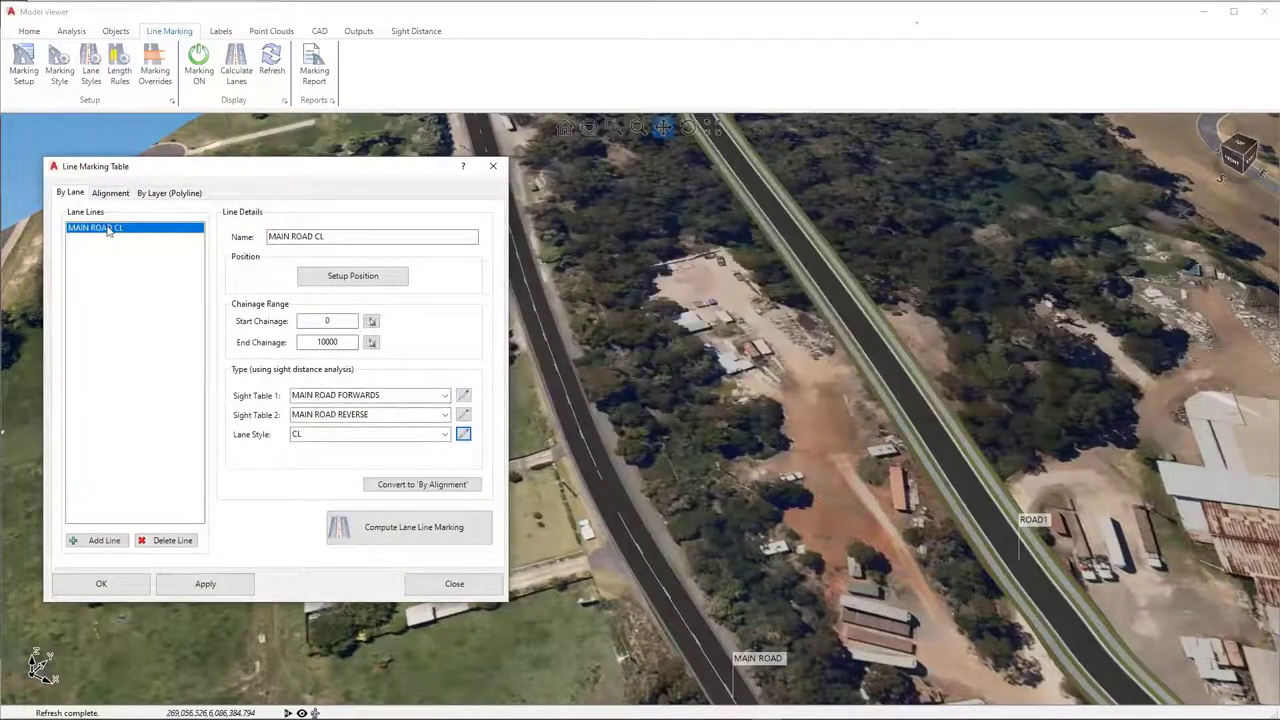
{"action": "left_click", "coordinate": [100, 584]}
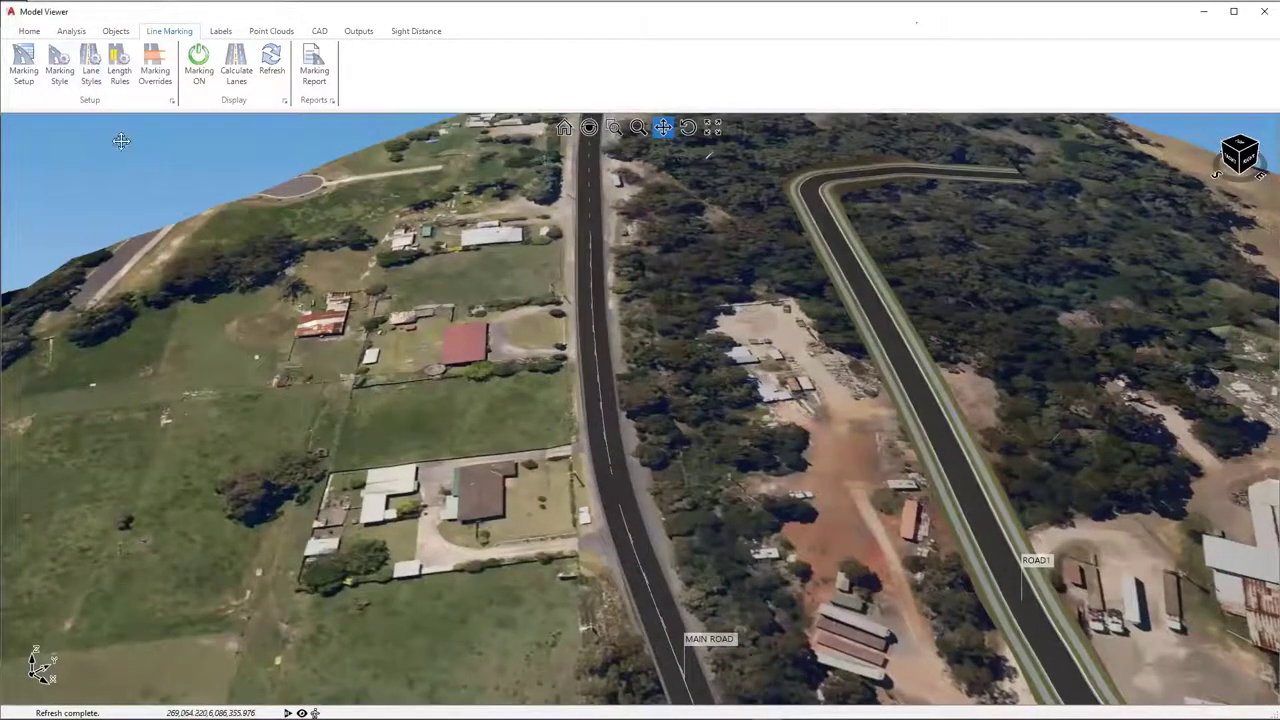
{"action": "left_click", "coordinate": [271, 66]}
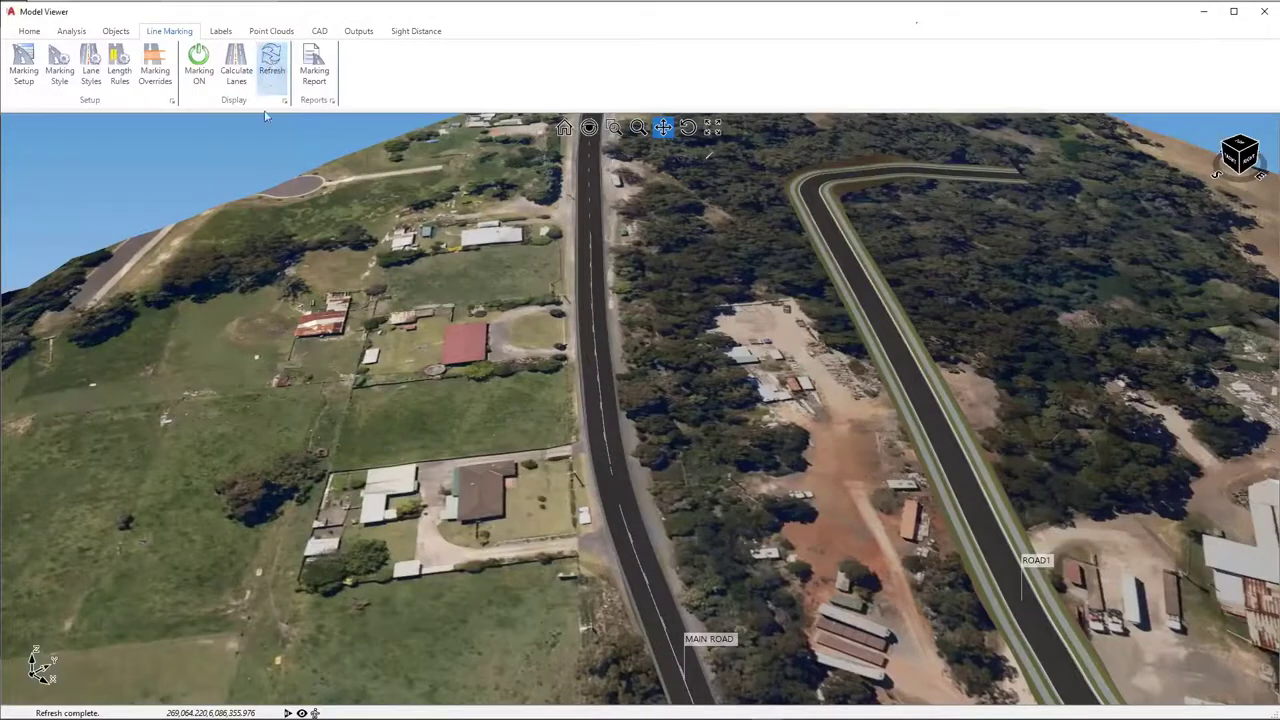
Review the minimum line lengths for each speed in the barrier lane length rules and close them
{"action": "left_click", "coordinate": [120, 76]}
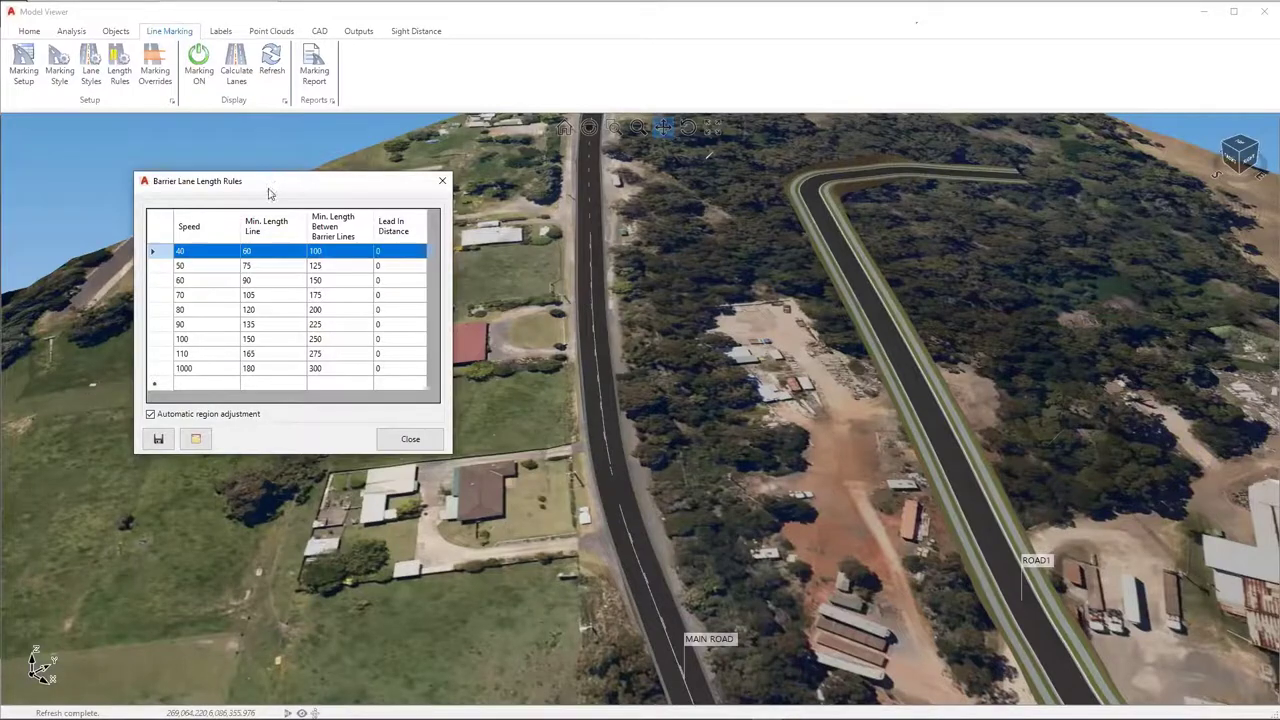
{"action": "left_click_drag", "start_coordinate": [274, 188], "coordinate": [258, 196]}
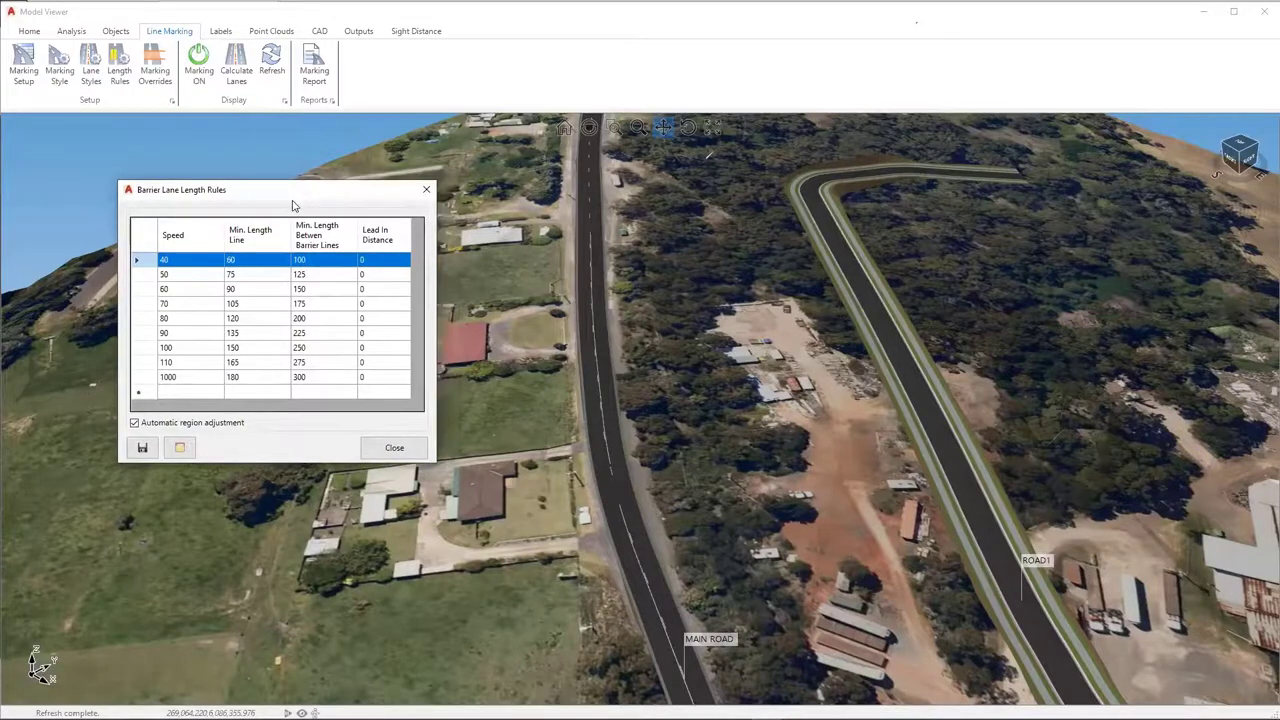
{"action": "left_click", "coordinate": [395, 448]}
Review the design speed, sight distance and eye and target heights of the Austroads 2010-CAR-MSD-80kph-2.5s sight criteria, and close the criteria
{"action": "middle_click_drag", "start_coordinate": [578, 396], "coordinate": [478, 363]}
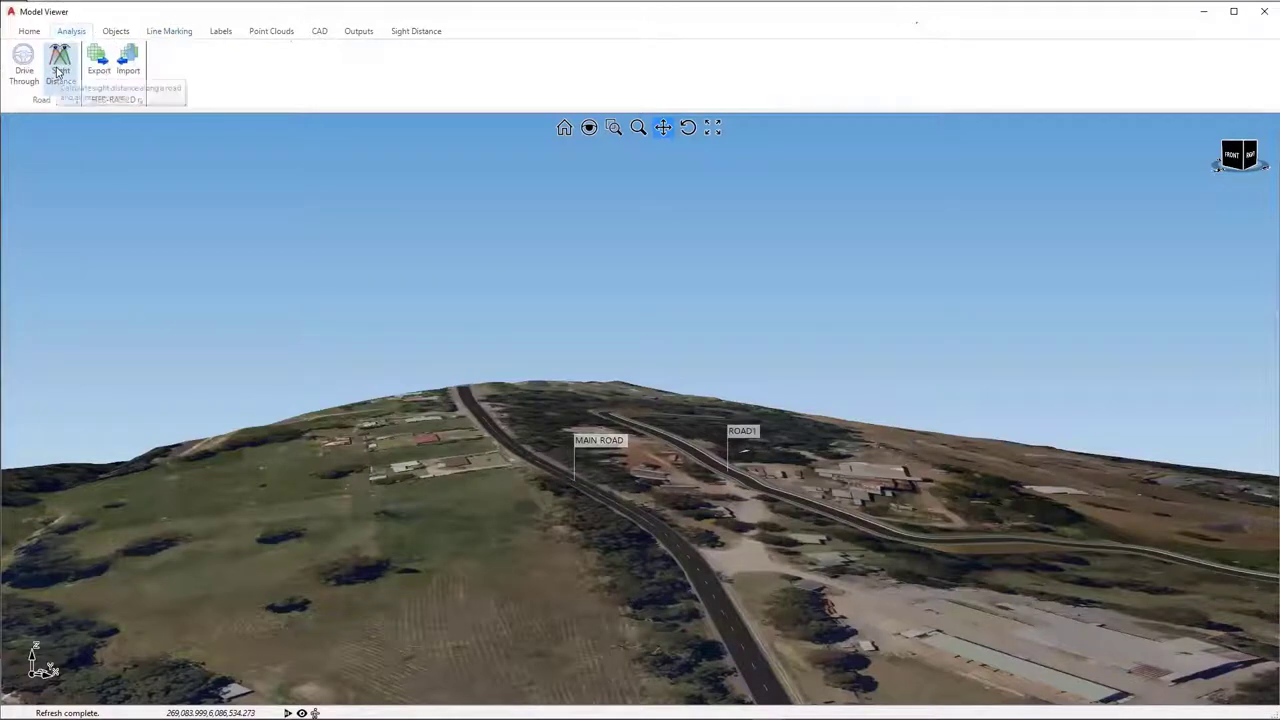
{"action": "left_click", "coordinate": [60, 67]}
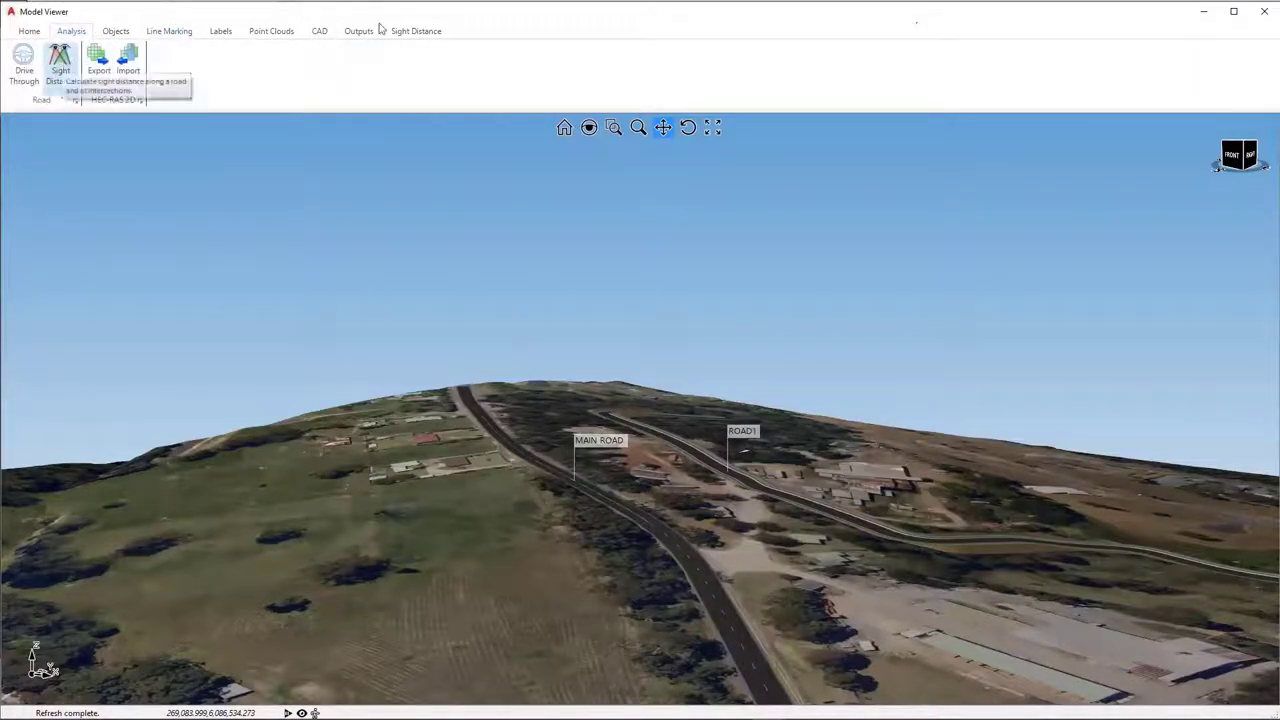
{"action": "left_click", "coordinate": [416, 31]}
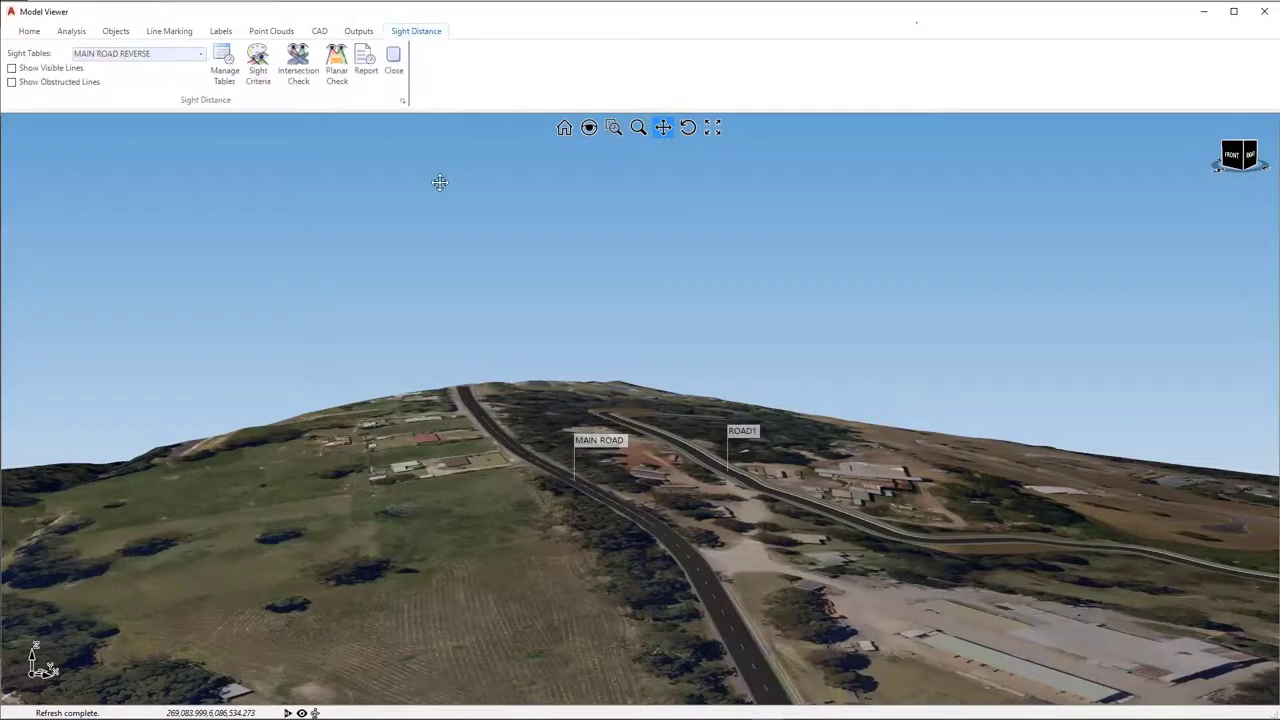
{"action": "left_click", "coordinate": [260, 64]}
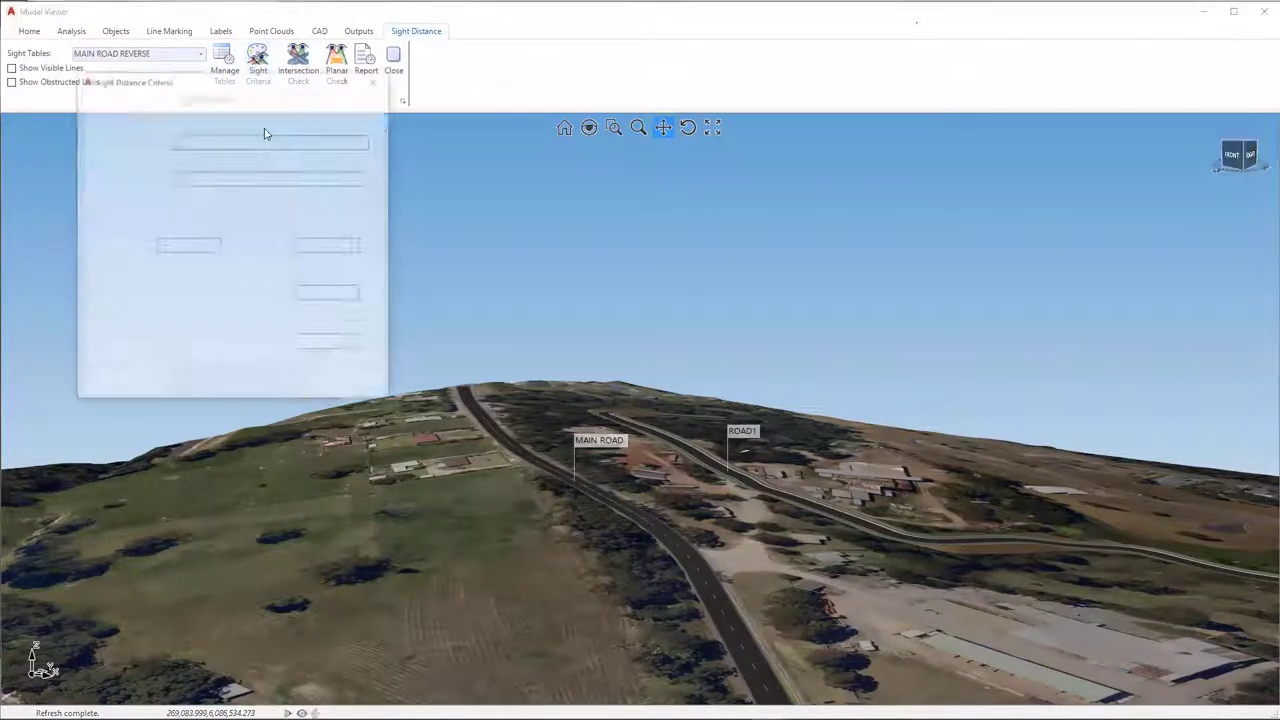
{"action": "left_click_drag", "start_coordinate": [265, 90], "coordinate": [255, 208]}
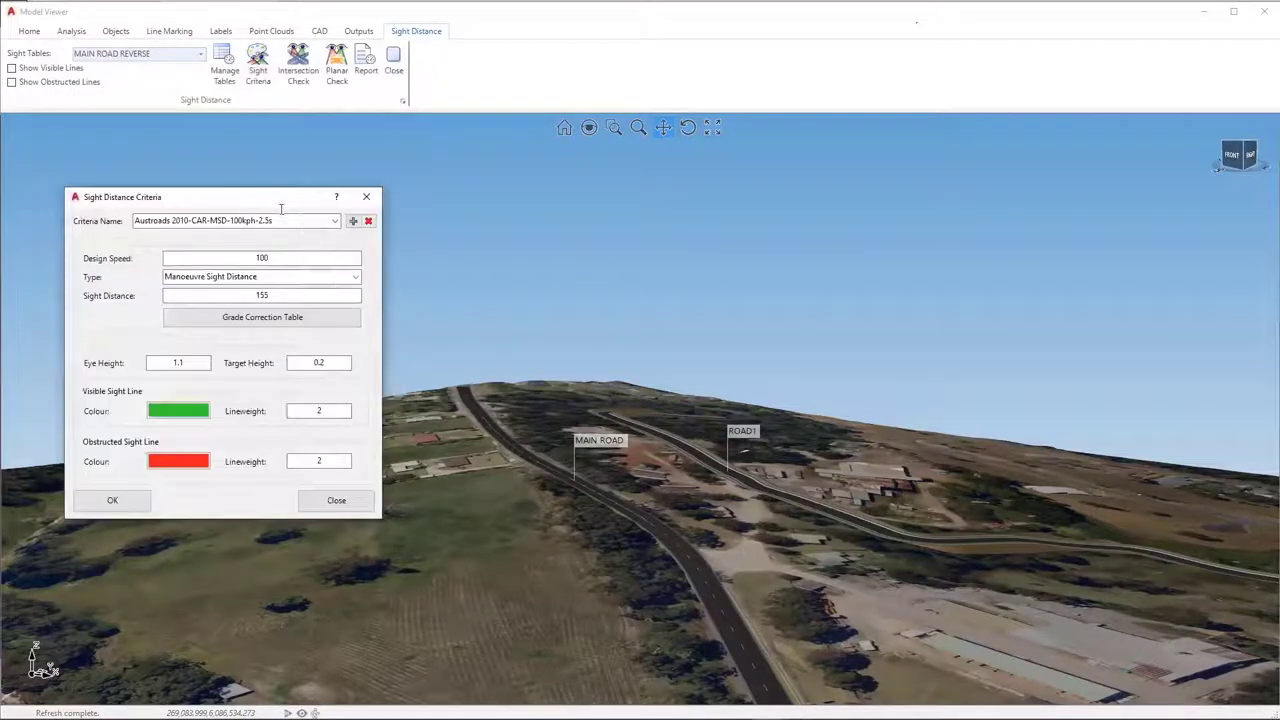
{"action": "left_click", "coordinate": [335, 221]}
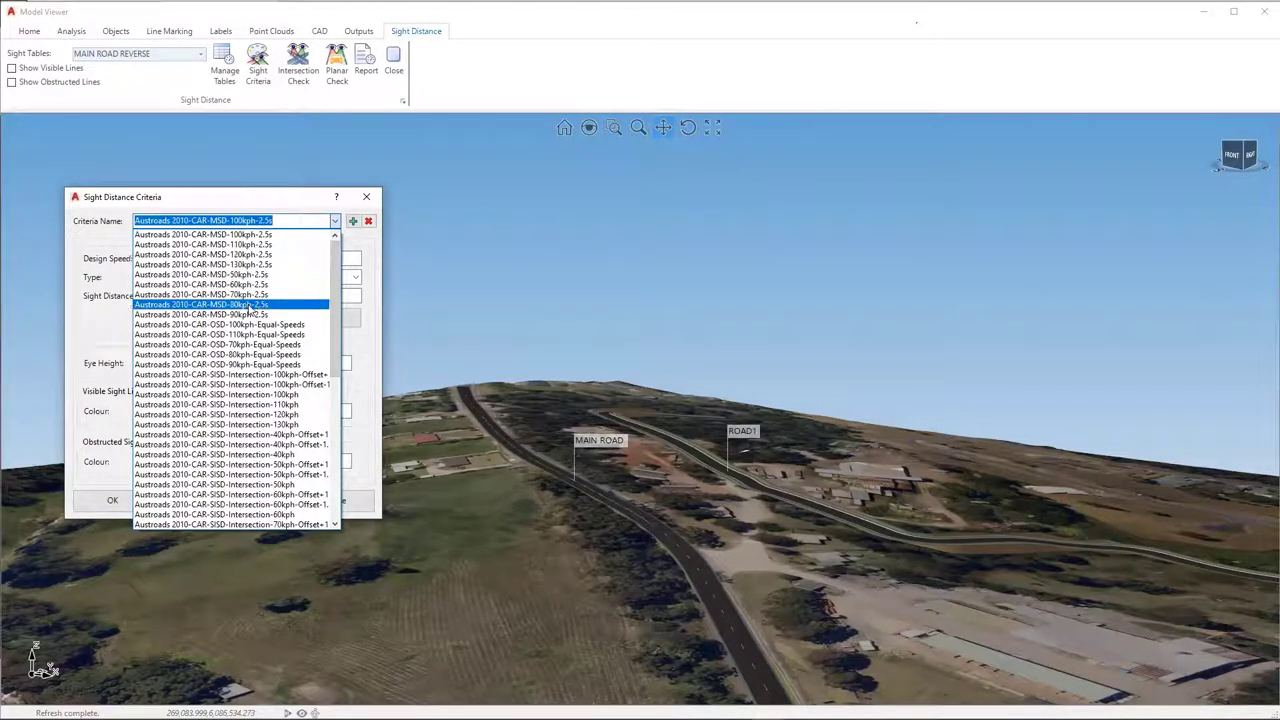
{"action": "left_click", "coordinate": [250, 304]}
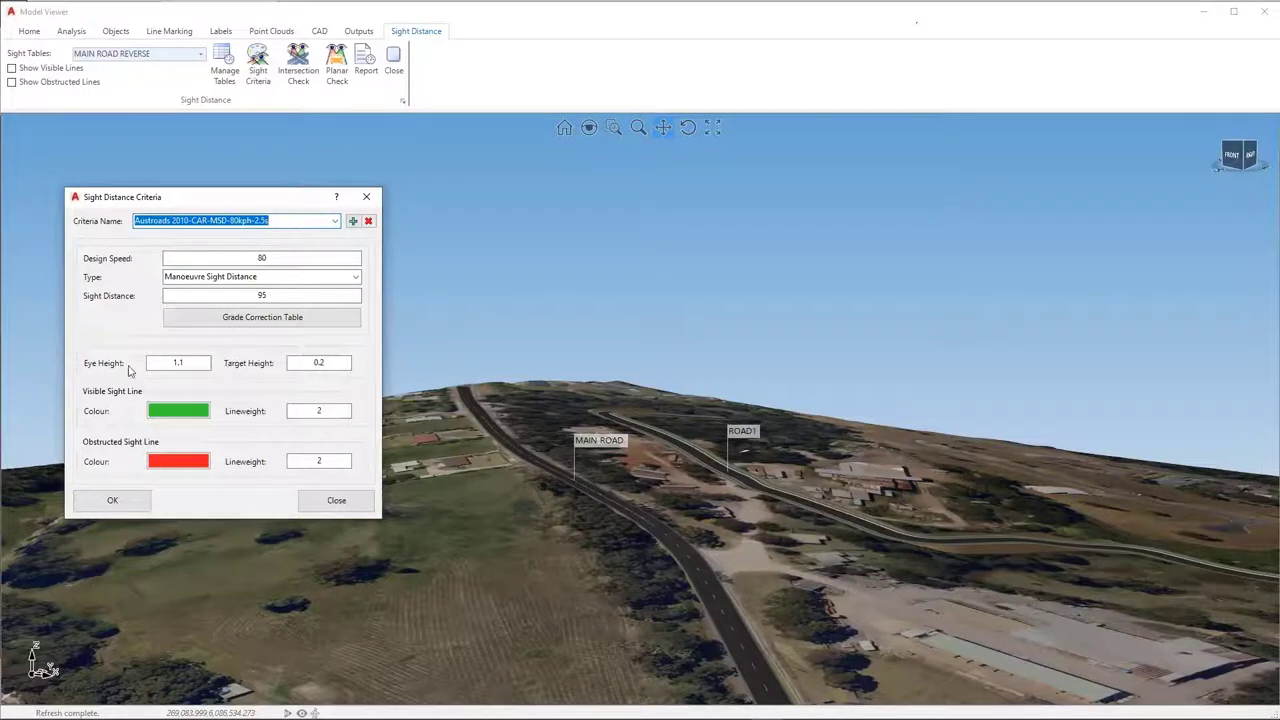
{"action": "left_click", "coordinate": [194, 362]}
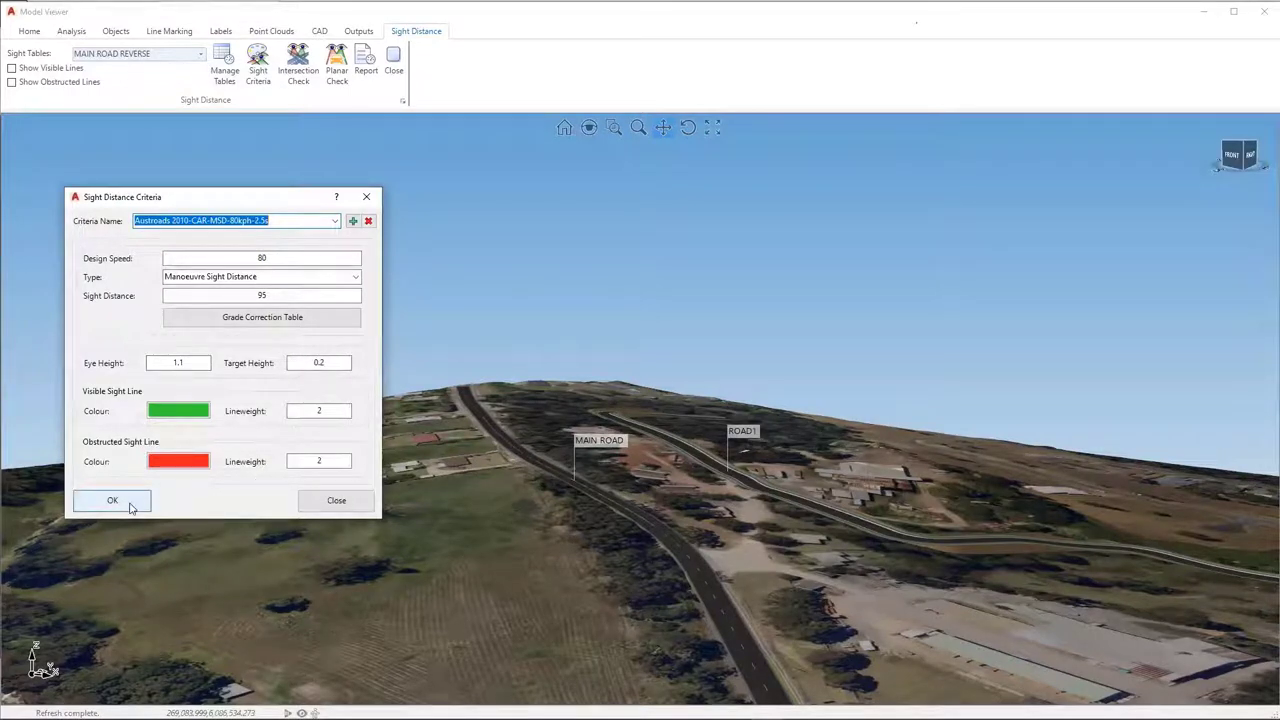
{"action": "left_click", "coordinate": [112, 501]}
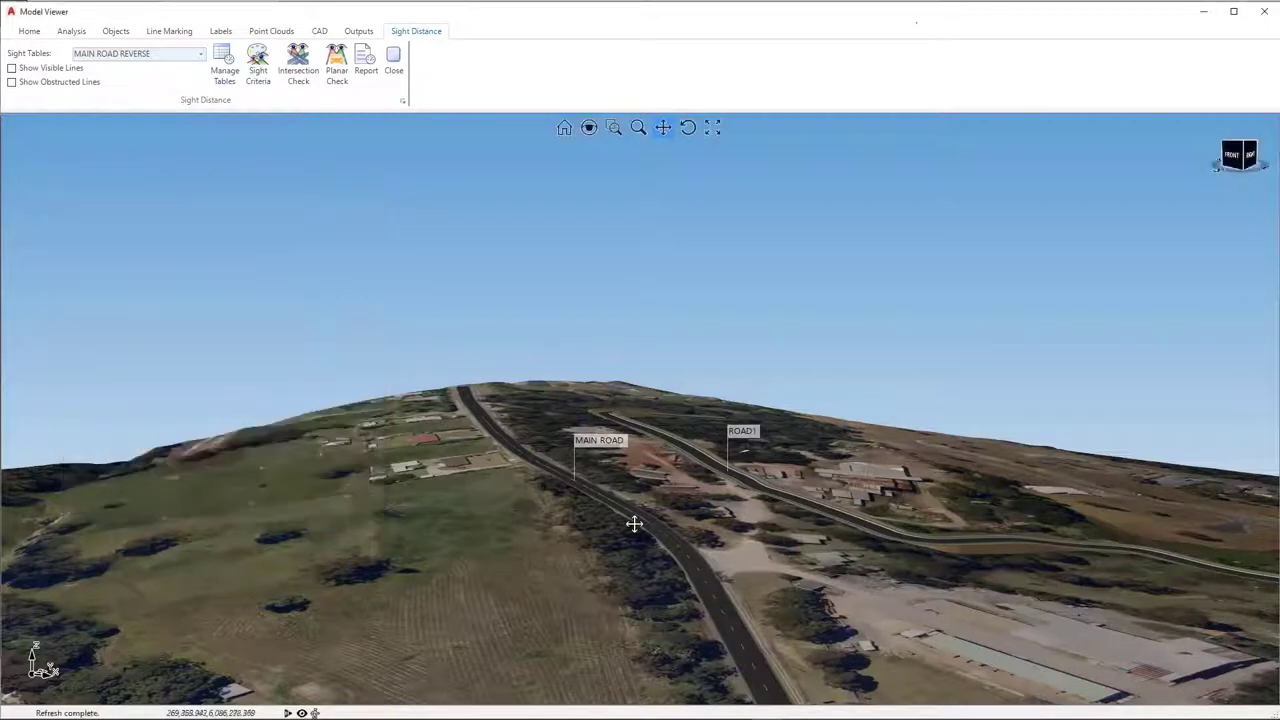
Run a planar sight check on the MAIN ROAD FORWARDS sight table using a yellow target 5 wide and 5 high
{"action": "left_click_drag", "start_coordinate": [638, 512], "coordinate": [597, 531]}
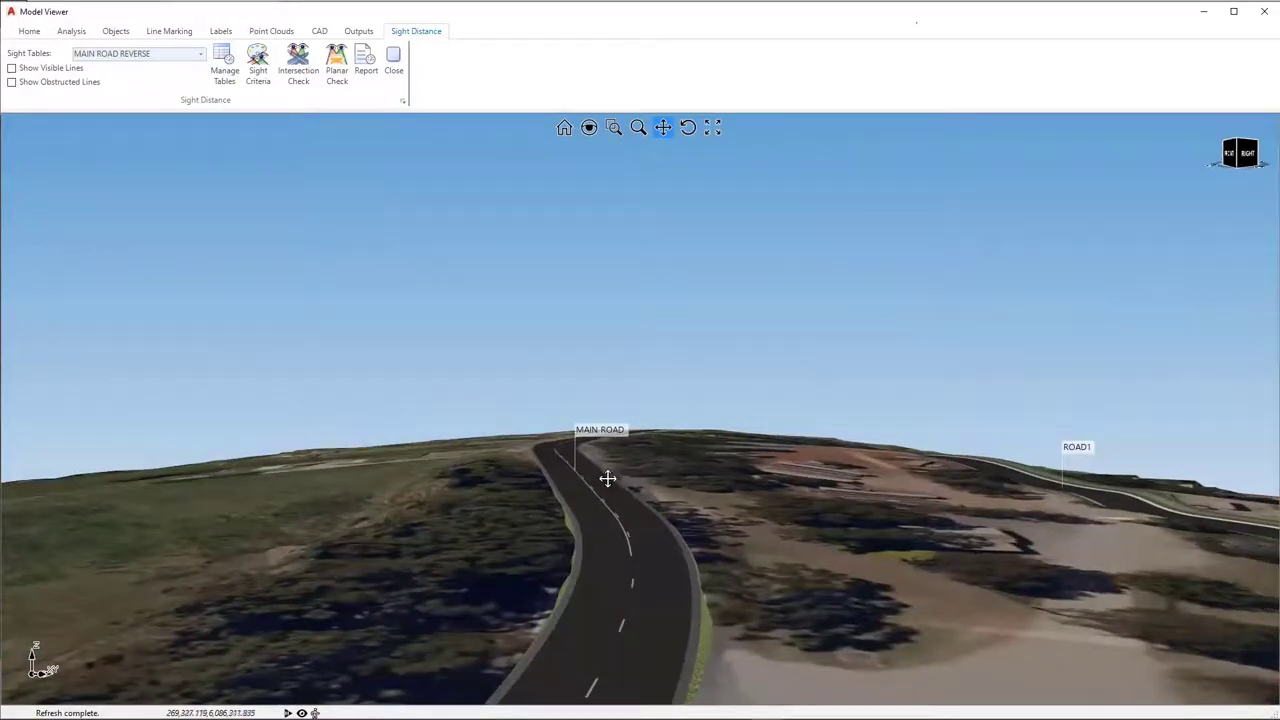
{"action": "mouse_move", "coordinate": [607, 479]}
{"action": "left_mouse_down"}
{"action": "mouse_move", "coordinate": [626, 506]}
{"action": "mouse_move", "coordinate": [617, 490]}
{"action": "left_mouse_up"}
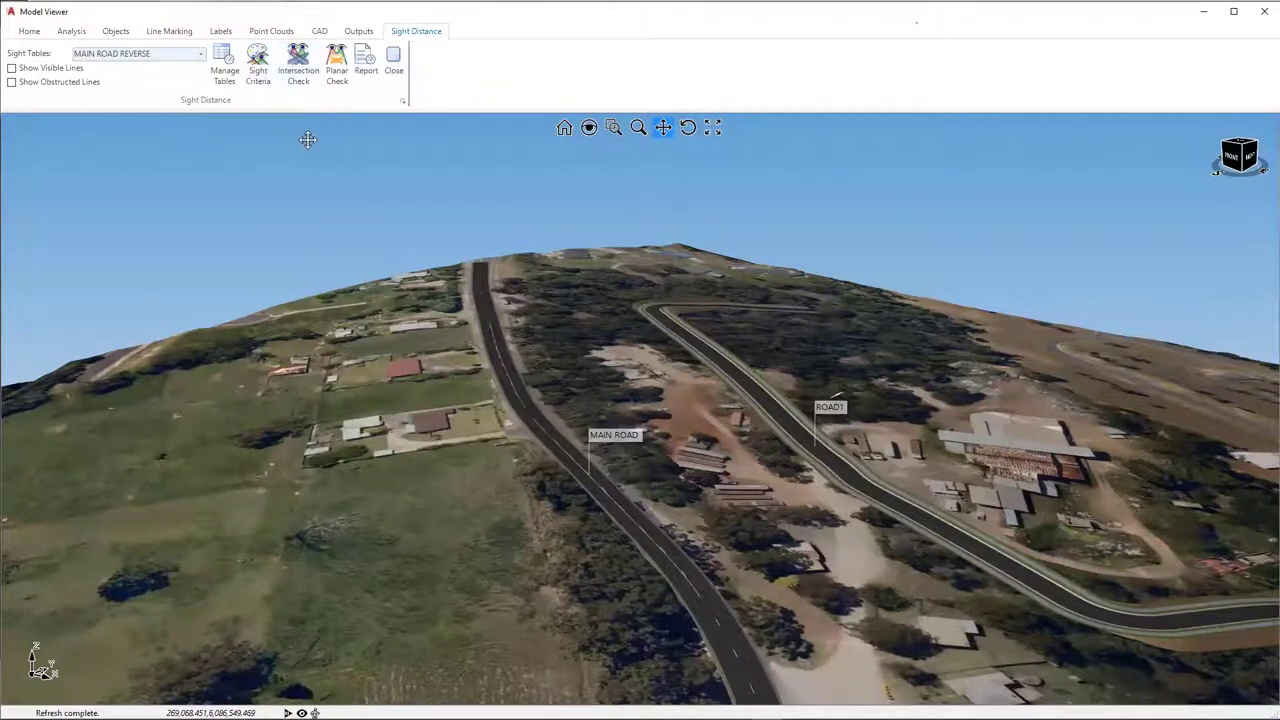
{"action": "left_click", "coordinate": [336, 66]}
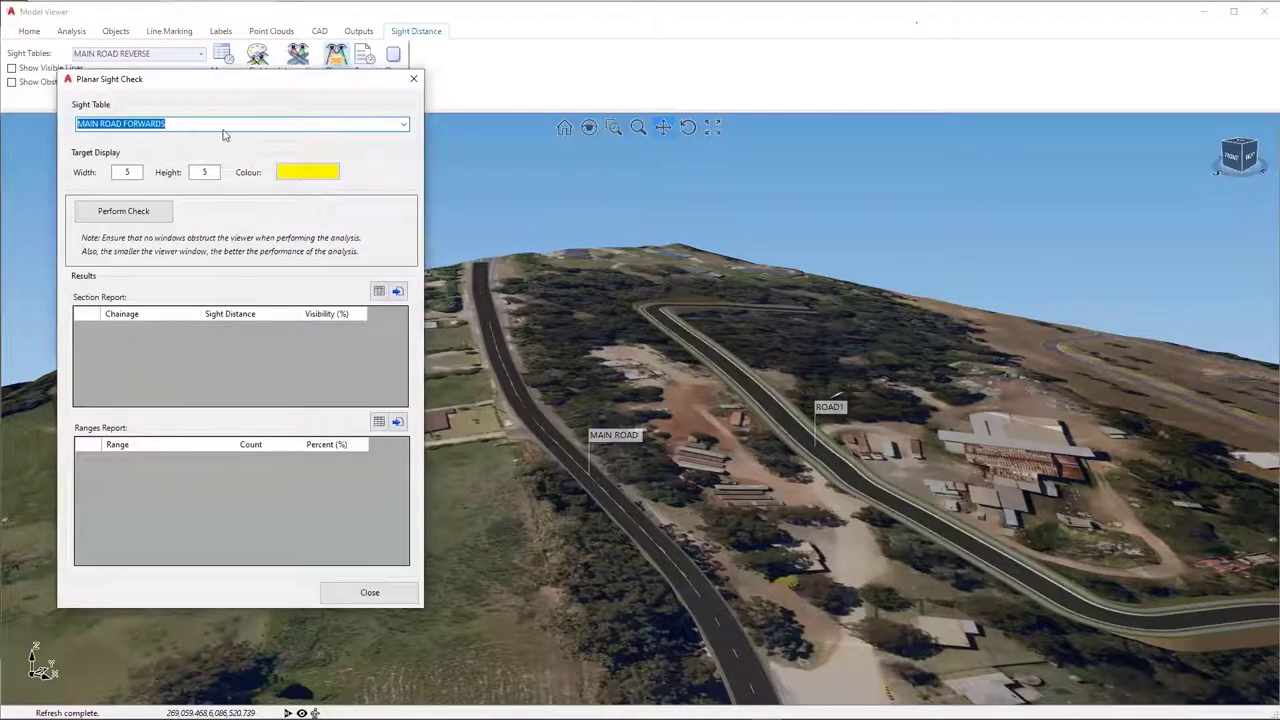
{"action": "left_click", "coordinate": [403, 127]}
{"action": "left_click", "coordinate": [182, 135]}
{"action": "left_click", "coordinate": [125, 210]}
{"action": "left_click", "coordinate": [121, 213]}
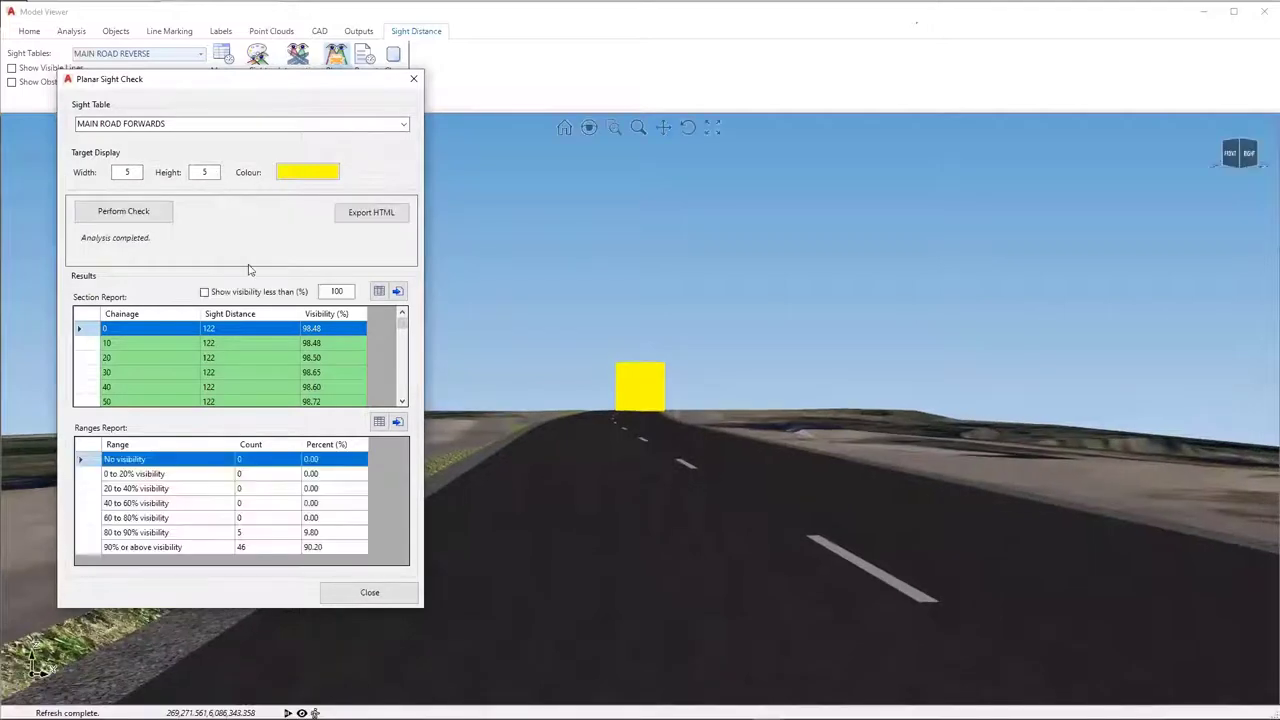
Examine the visibility percentages by chainage in the planar check's section report and close the check
{"action": "scroll", "coordinate": [380, 341], "scroll_direction": "down", "scroll_amount": 3}
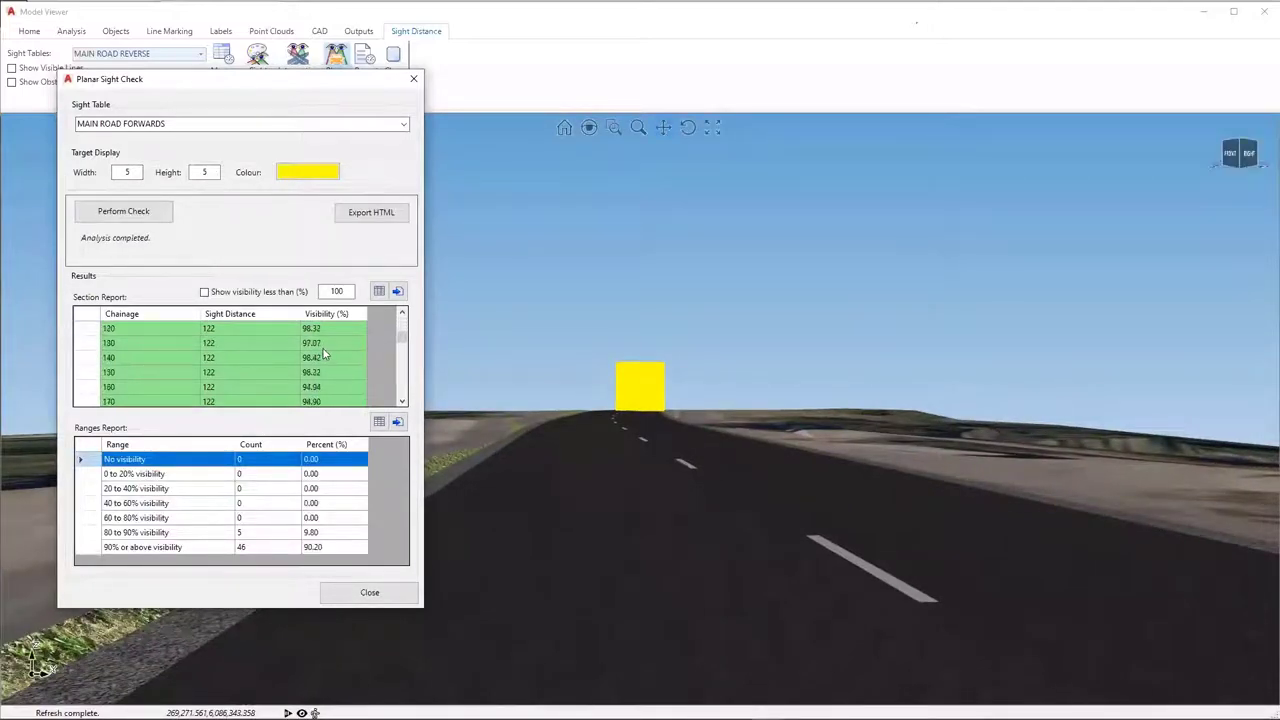
{"action": "scroll", "coordinate": [326, 354], "scroll_direction": "down", "scroll_amount": 4}
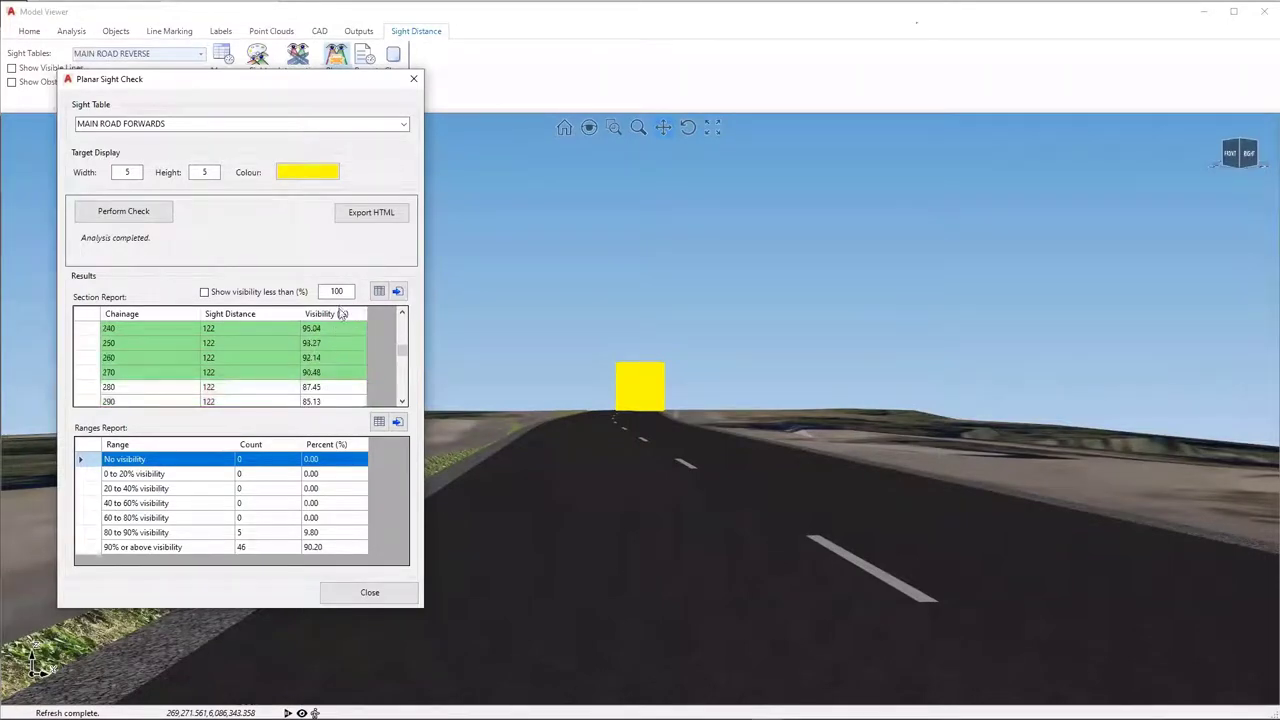
{"action": "scroll", "coordinate": [140, 345], "scroll_direction": "down", "scroll_amount": 1}
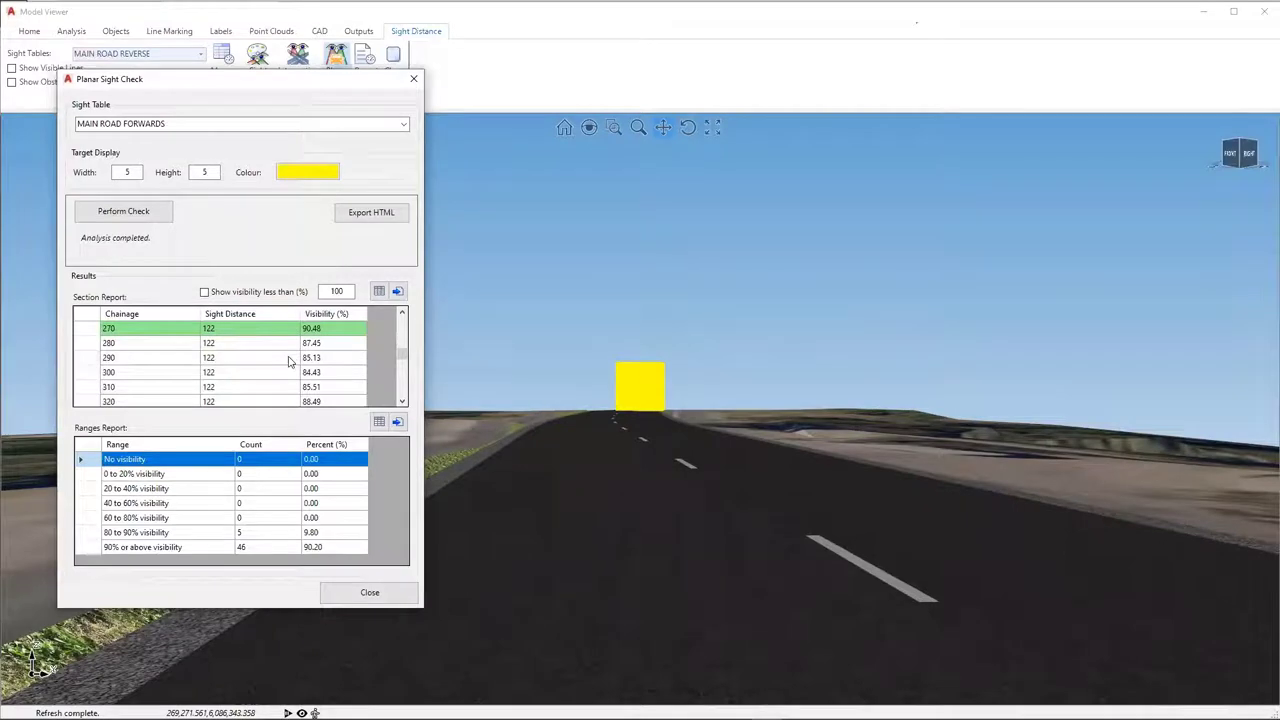
{"action": "scroll", "coordinate": [270, 353], "scroll_direction": "down", "scroll_amount": 2}
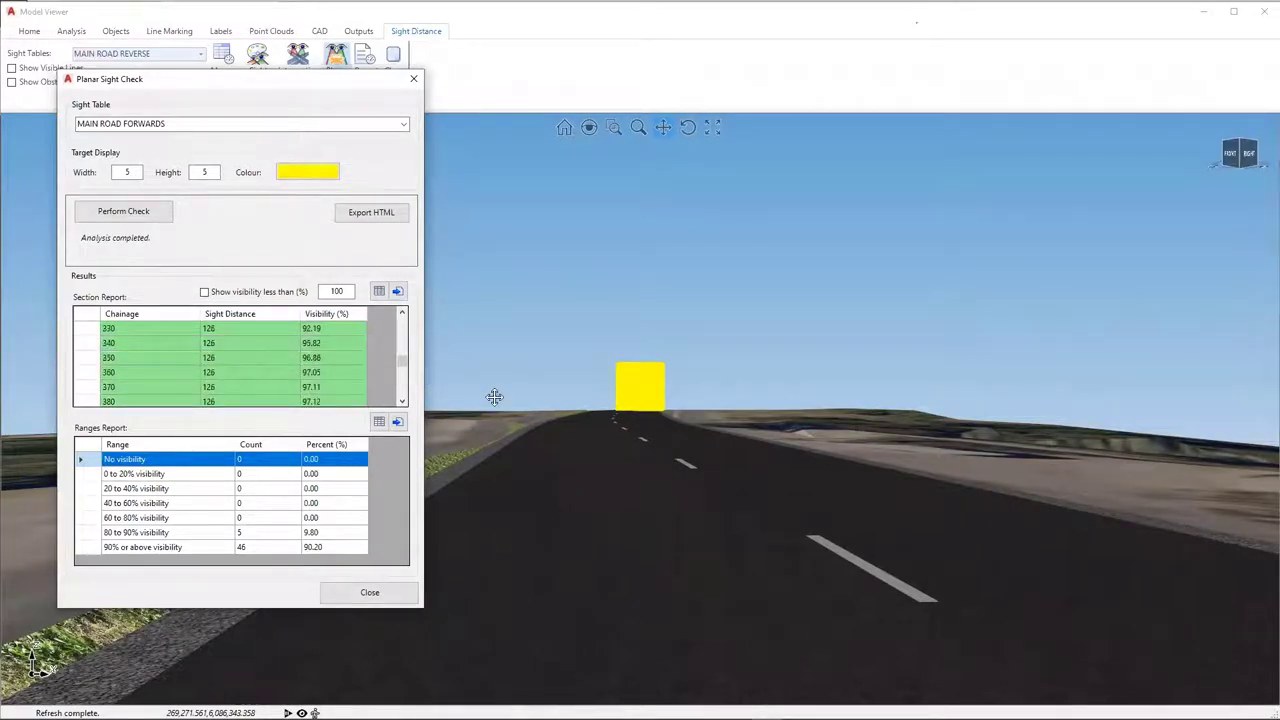
{"action": "scroll", "coordinate": [245, 350], "scroll_direction": "down", "scroll_amount": 6}
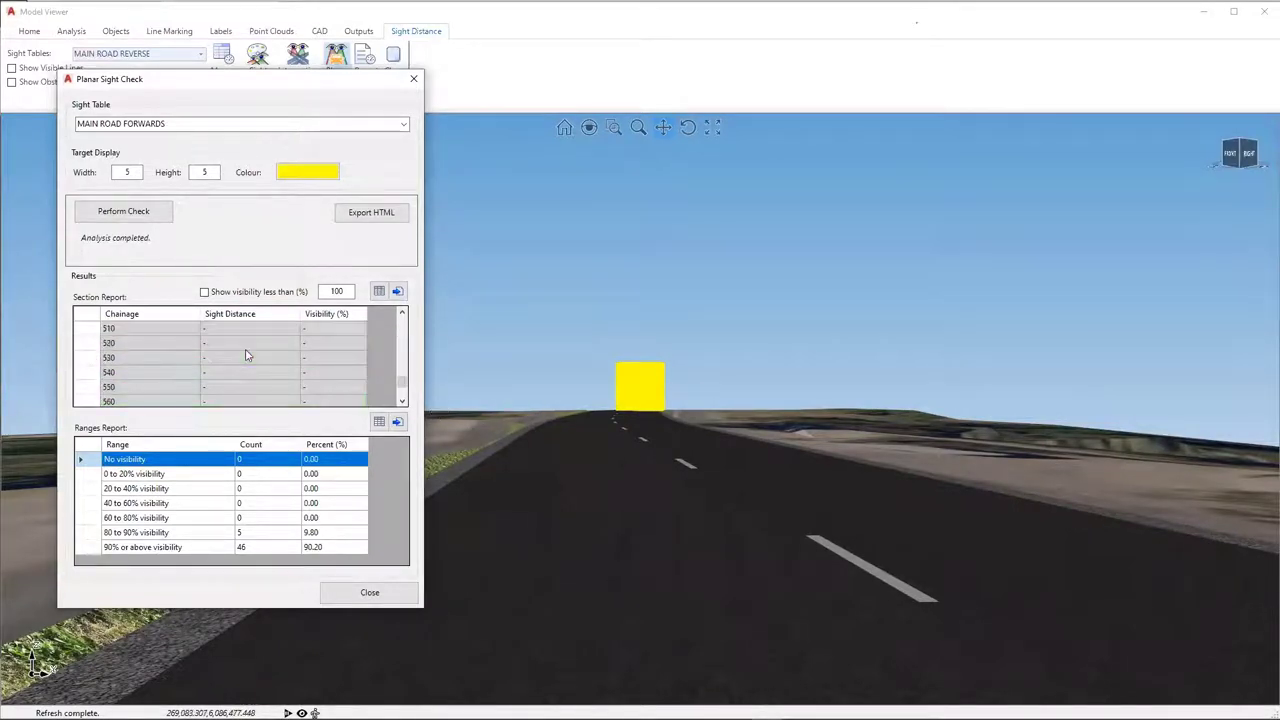
{"action": "scroll", "coordinate": [250, 354], "scroll_direction": "up", "scroll_amount": 1}
{"action": "scroll", "coordinate": [267, 345], "scroll_direction": "down", "scroll_amount": 1}
{"action": "scroll", "coordinate": [185, 360], "scroll_direction": "up", "scroll_amount": 1}
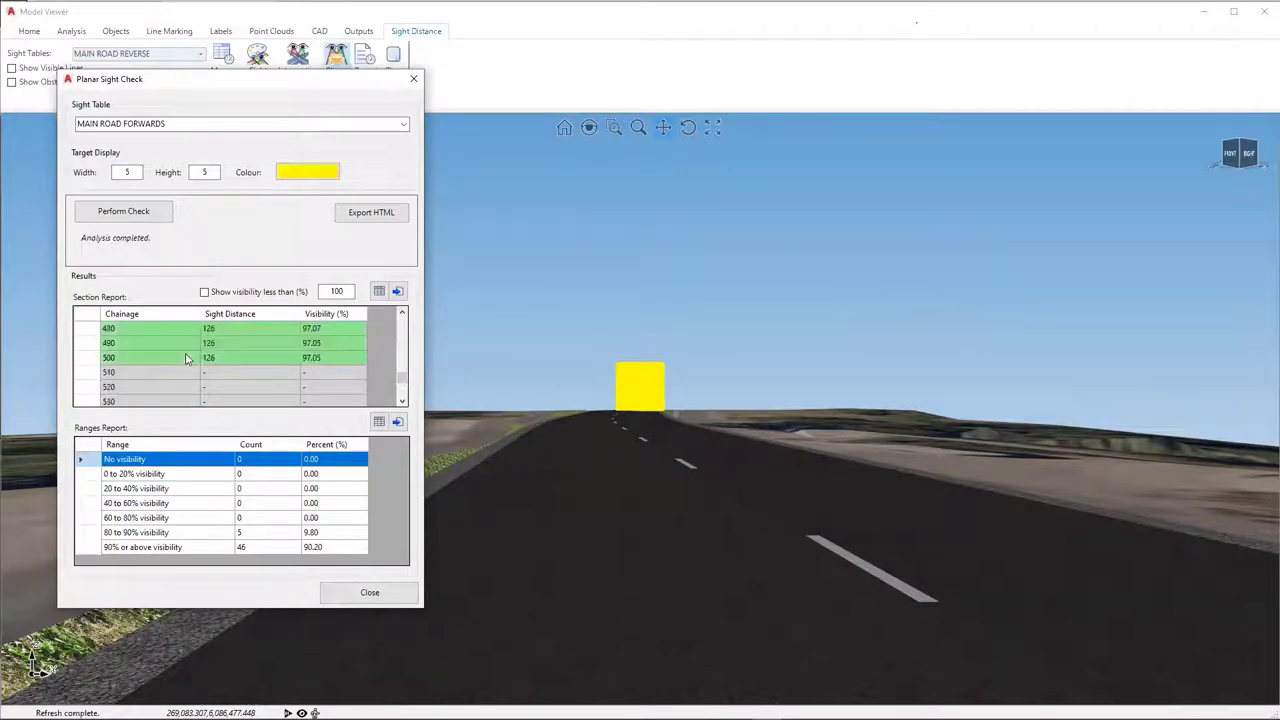
{"action": "scroll", "coordinate": [150, 368], "scroll_direction": "down", "scroll_amount": 1}
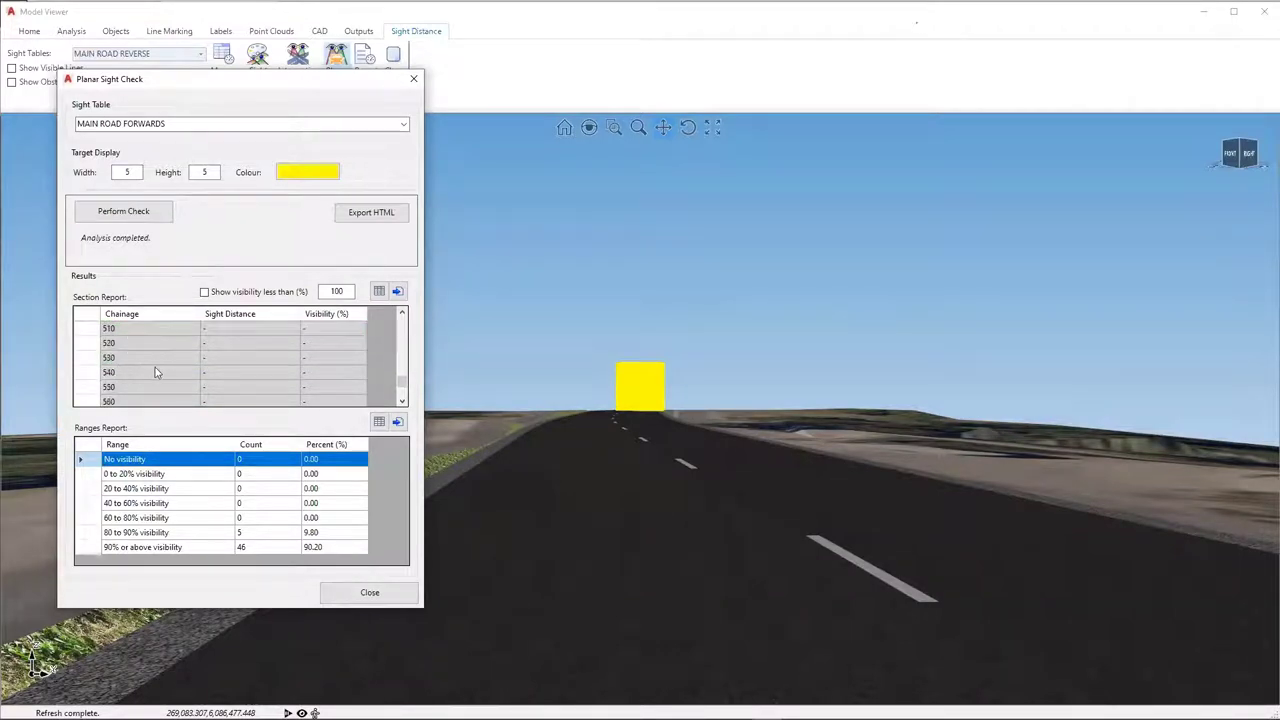
{"action": "left_click", "coordinate": [397, 597]}
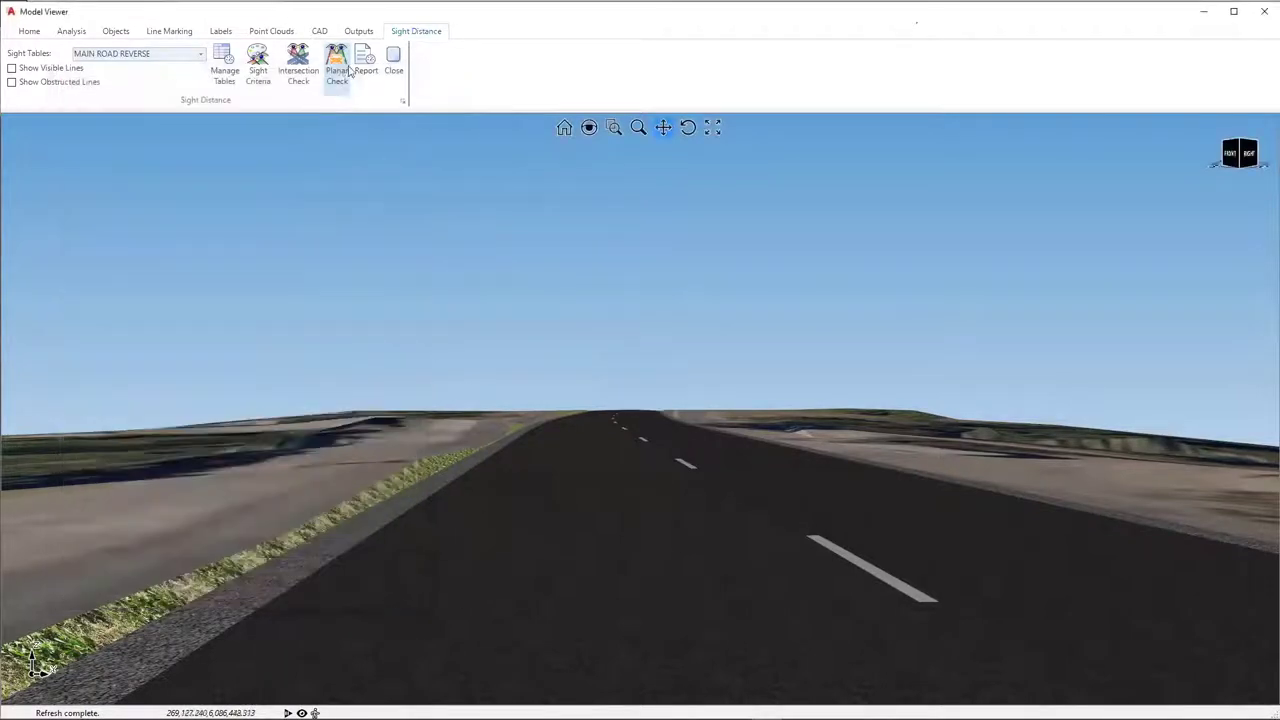
Open the sight distance report for the MAIN ROAD FORWARDS table and widen it to show all columns
{"action": "left_click", "coordinate": [367, 66]}
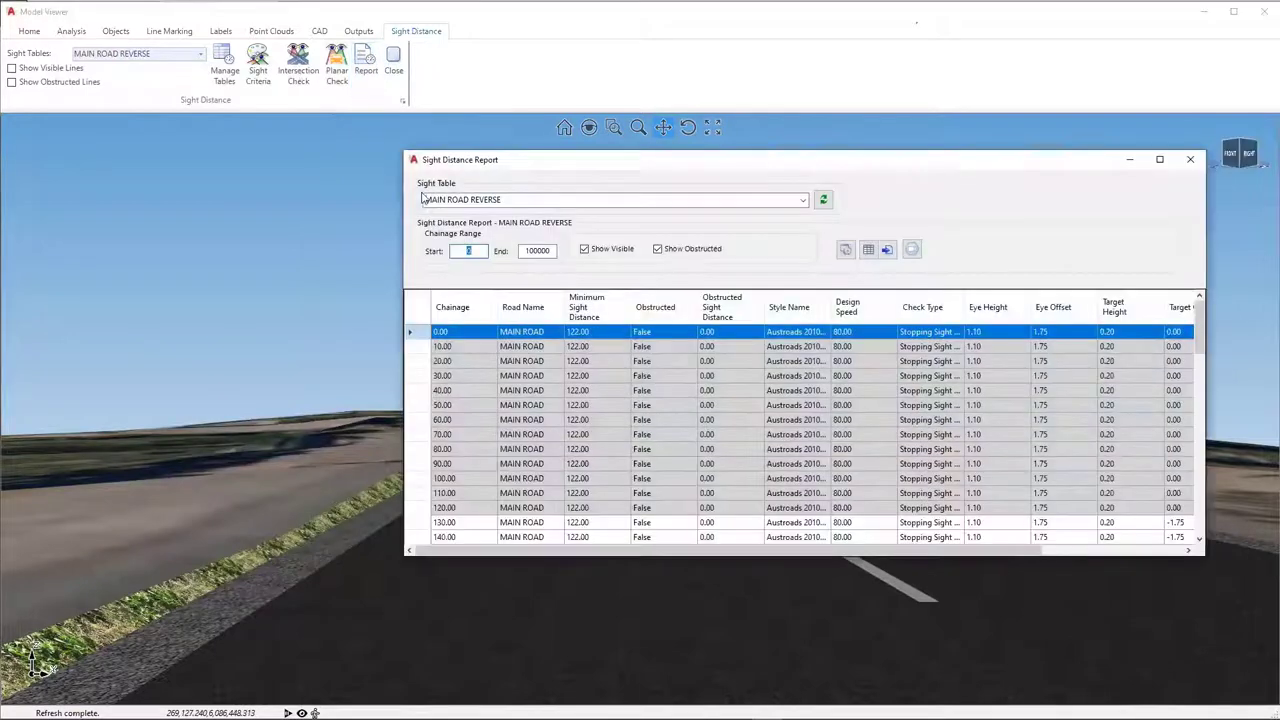
{"action": "left_click_drag", "start_coordinate": [509, 163], "coordinate": [876, 171]}
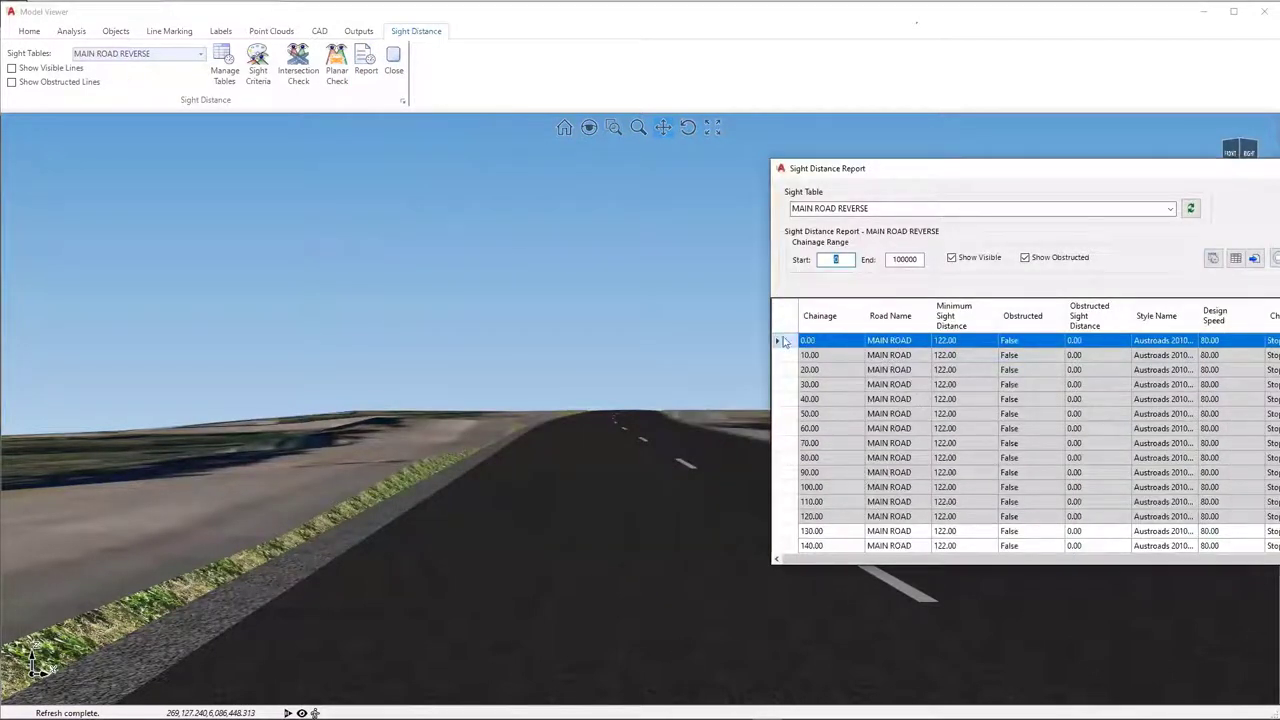
{"action": "left_click", "coordinate": [1169, 211]}
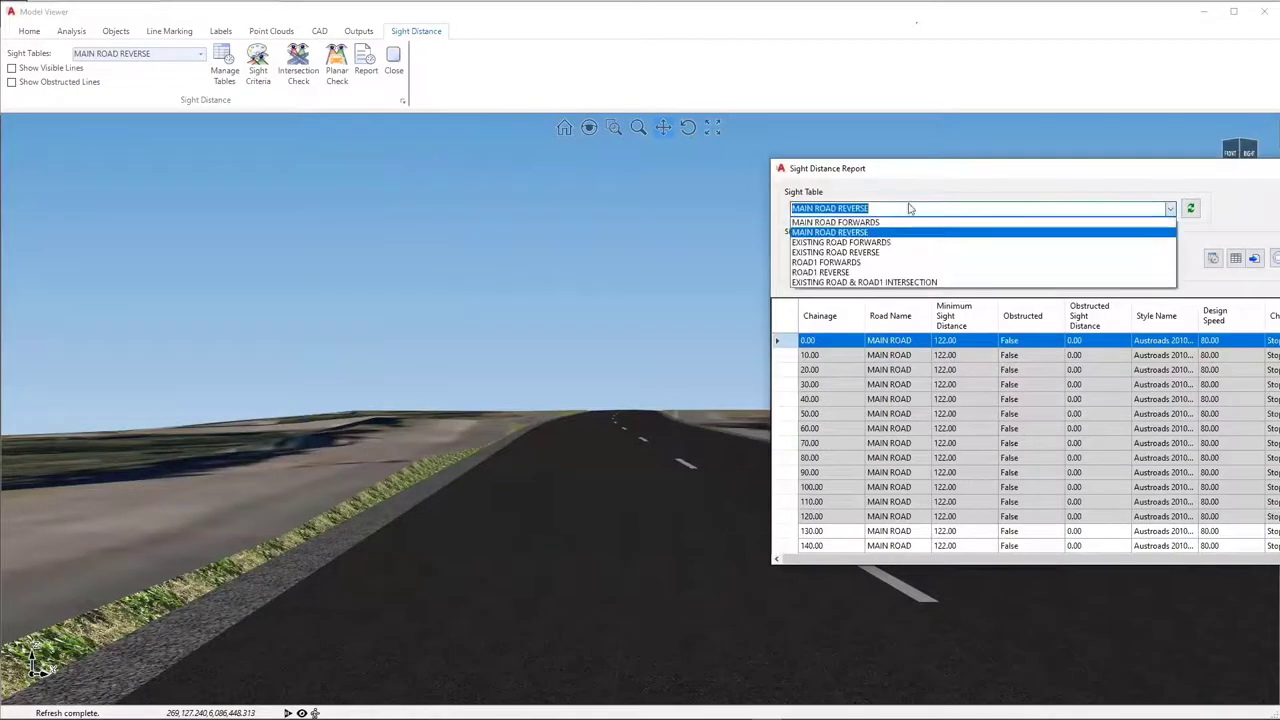
{"action": "left_click", "coordinate": [843, 222]}
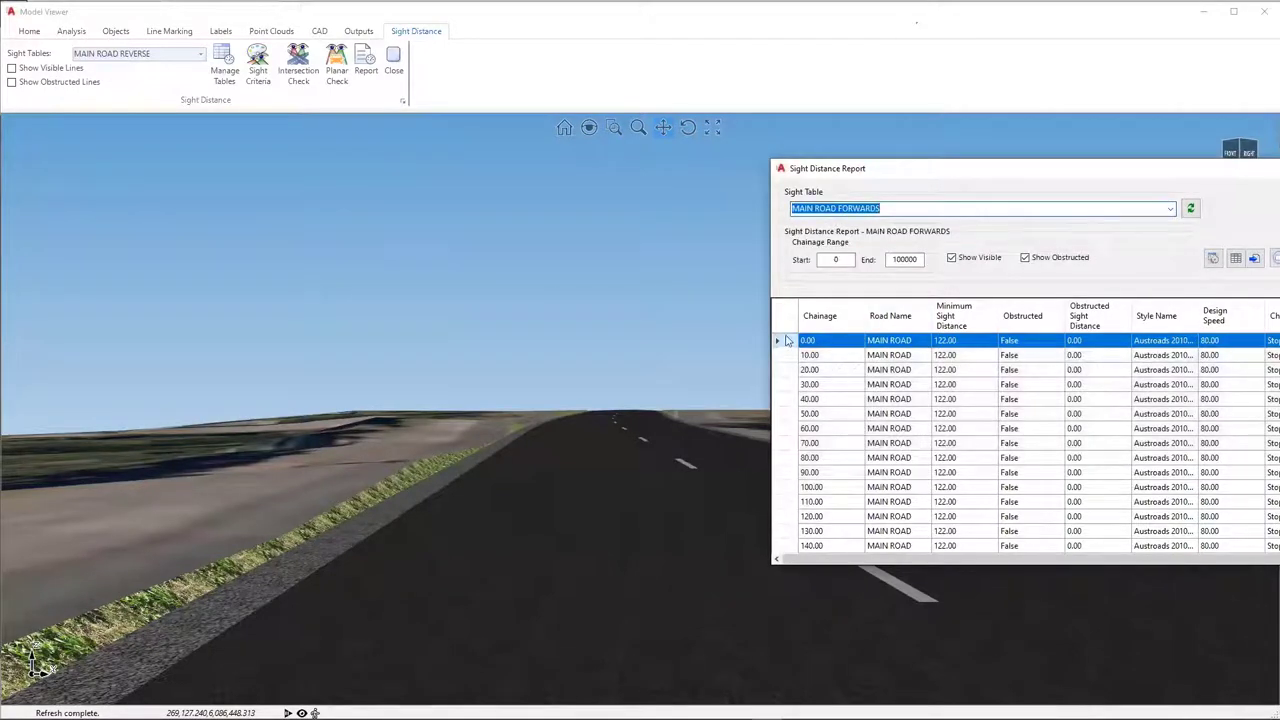
{"action": "left_click", "coordinate": [783, 346]}
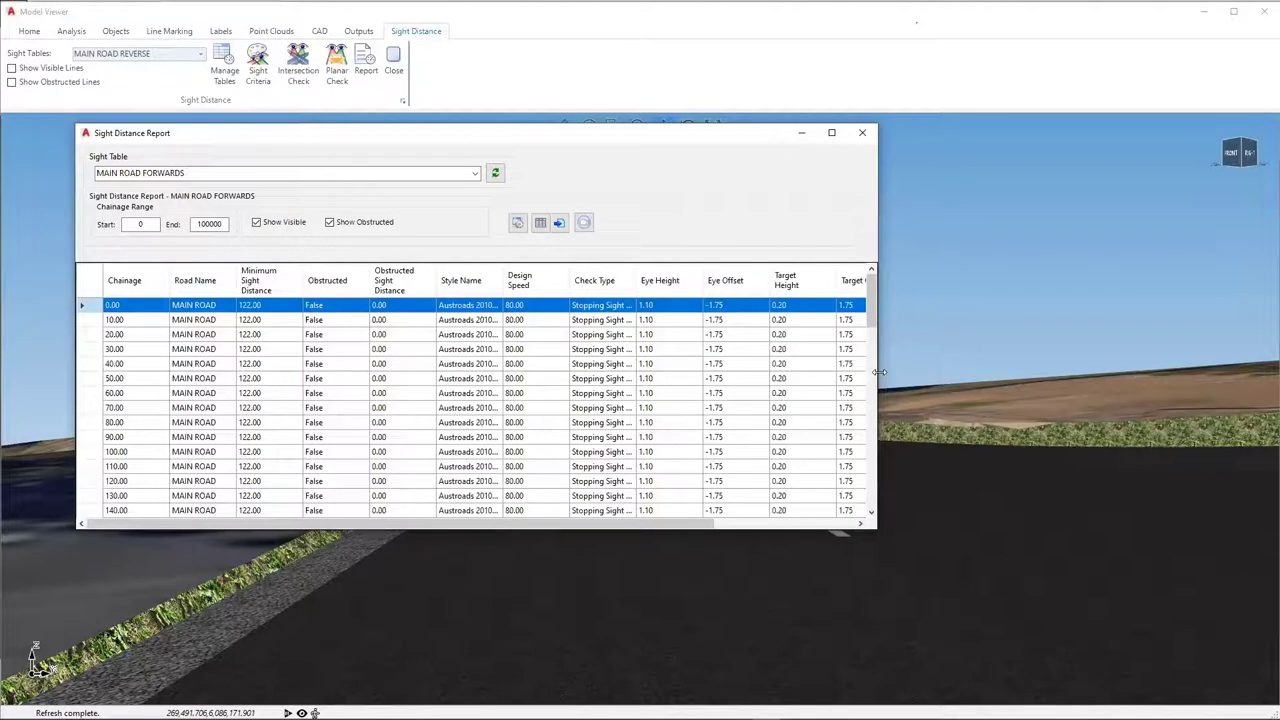
{"action": "left_click_drag", "start_coordinate": [879, 372], "coordinate": [1099, 372]}
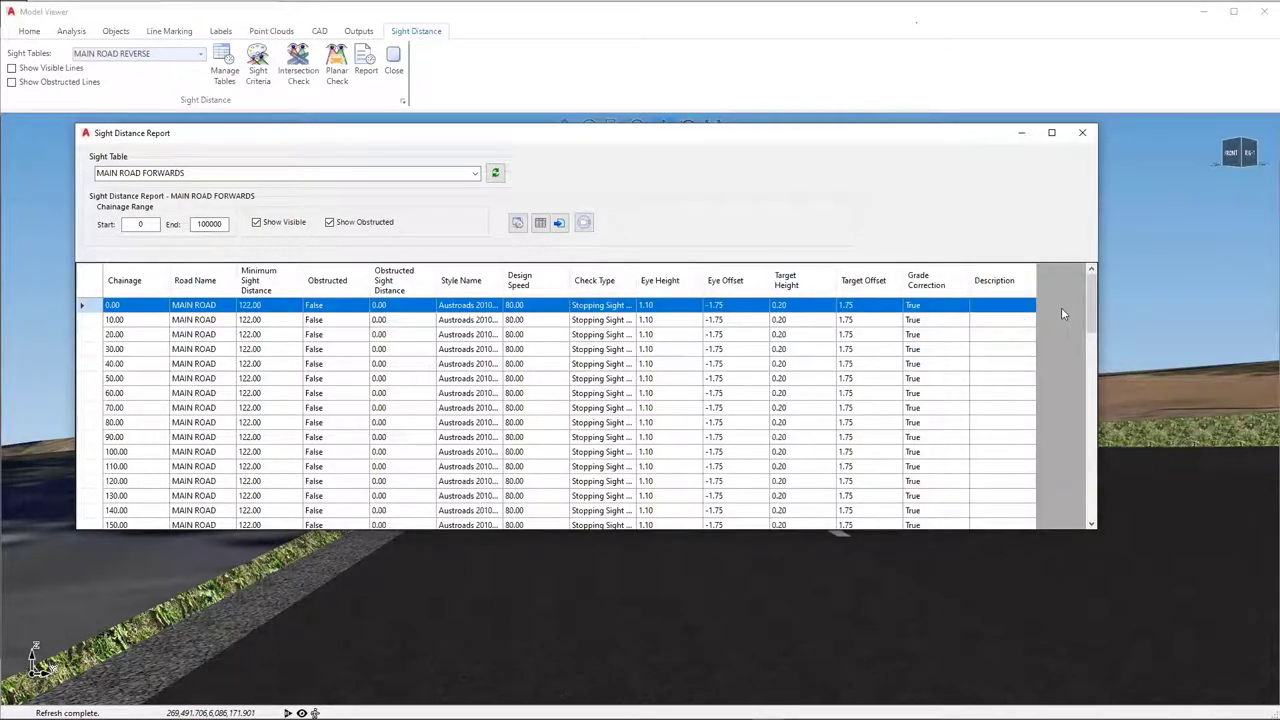
{"action": "left_click_drag", "start_coordinate": [200, 140], "coordinate": [1092, 200]}
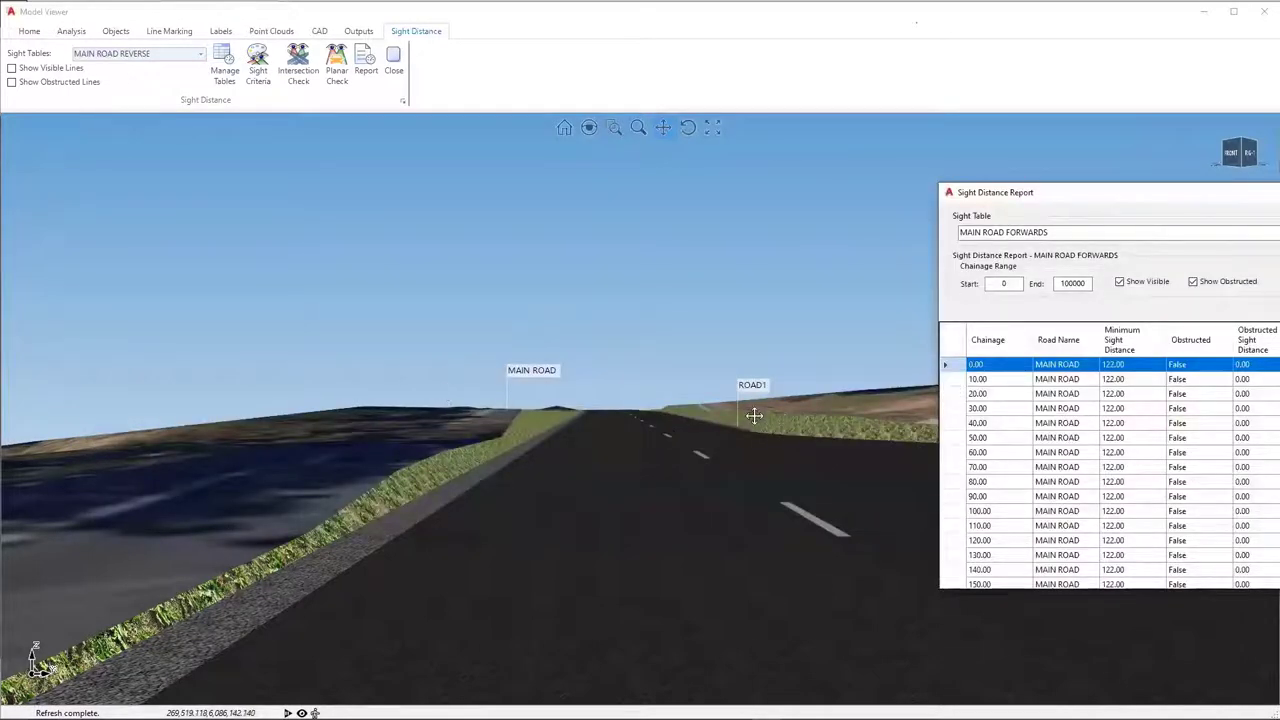
Examine the driver's view along MAIN ROAD at successive chainages from 10, return to chainage 10, and close the sight distance report
{"action": "left_click", "coordinate": [954, 381]}
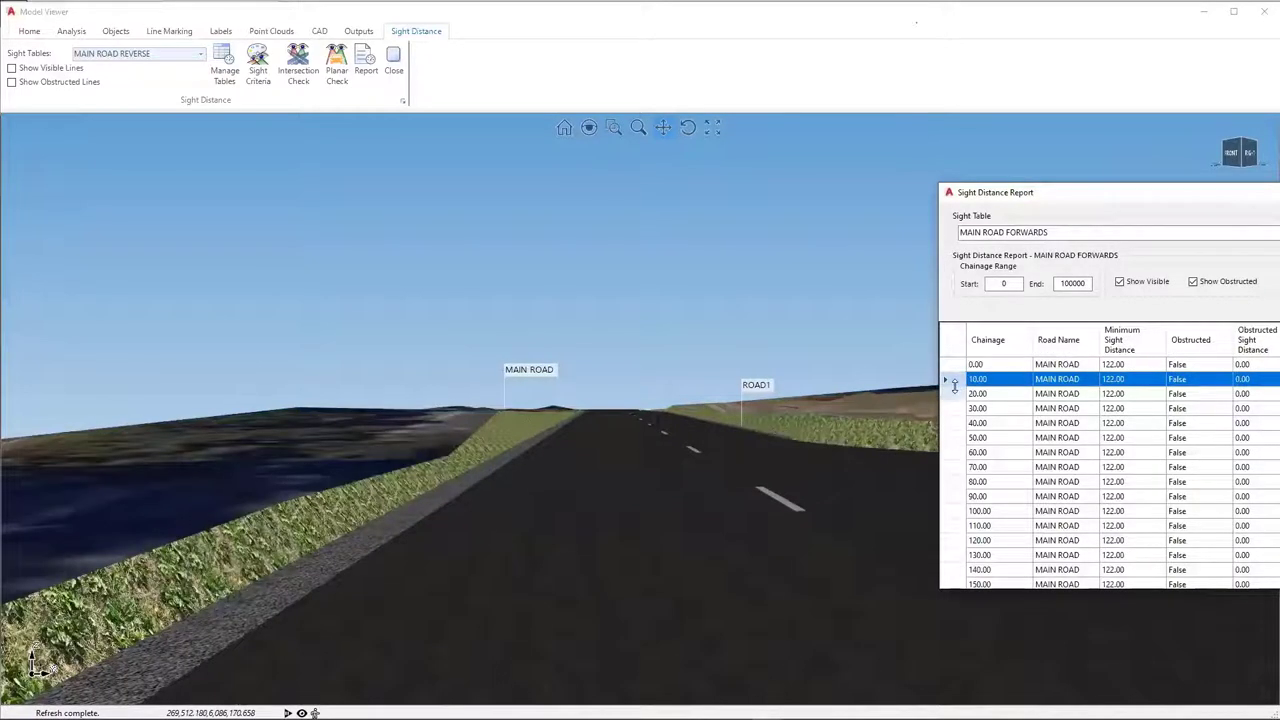
{"action": "key", "text": "Down"}
{"action": "key", "text": "Down"}
{"action": "key", "text": "Down"}
{"action": "key", "text": "Down"}
{"action": "key", "text": "Down"}
{"action": "key", "text": "Down"}
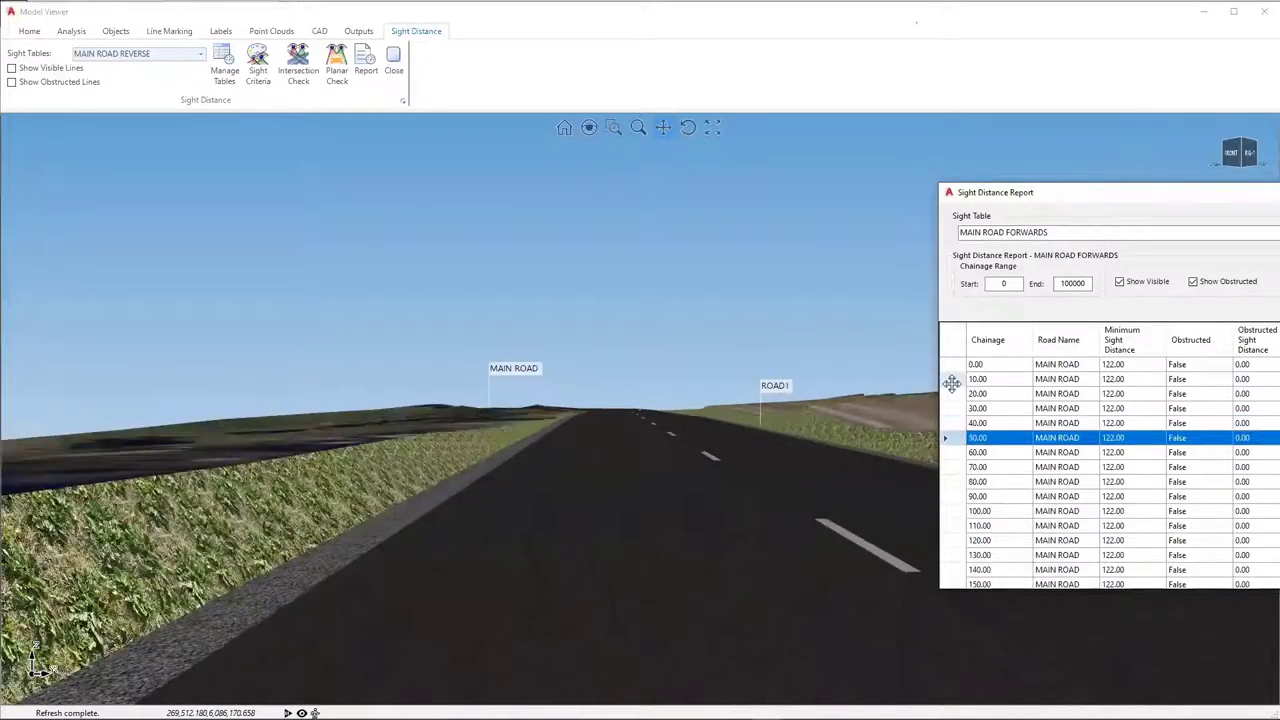
{"action": "key", "text": "Down"}
{"action": "key", "text": "Down"}
{"action": "key", "text": "Down"}
{"action": "key", "text": "Up"}
{"action": "key", "text": "Up"}
{"action": "key", "text": "Up"}
{"action": "key", "text": "Up"}
{"action": "key", "text": "Up"}
{"action": "key", "text": "Up"}
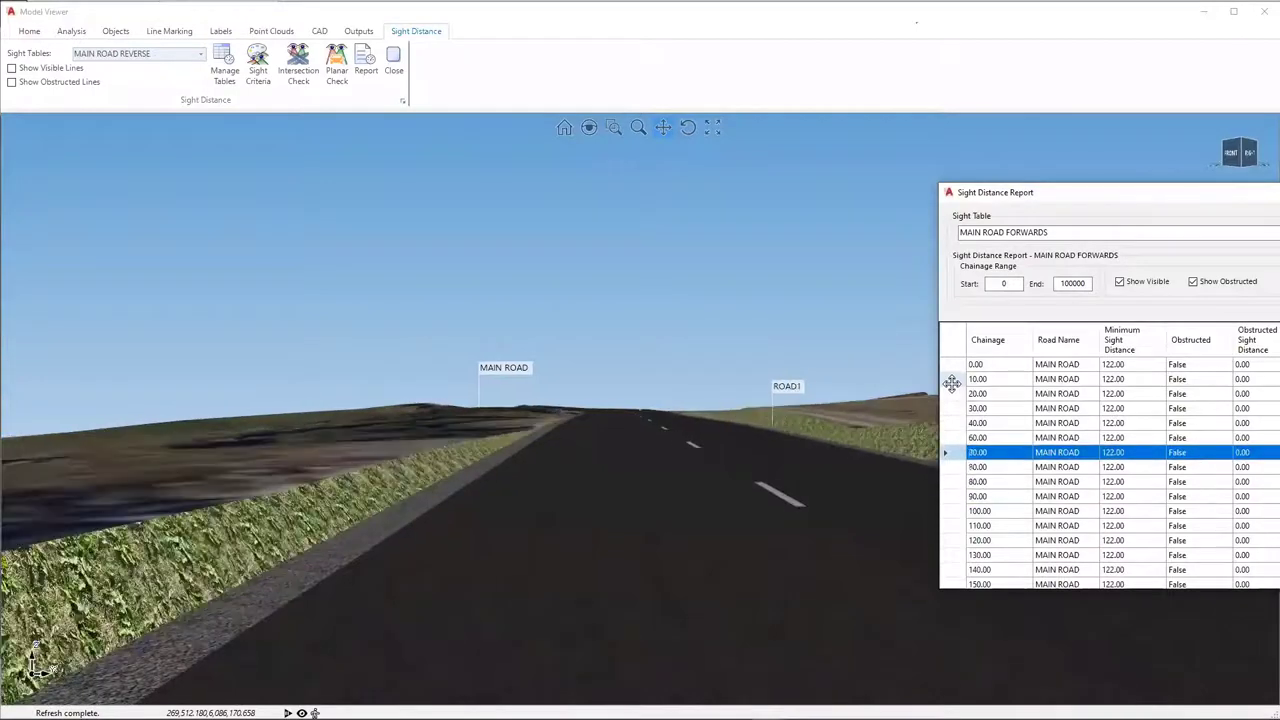
{"action": "key", "text": "Up"}
{"action": "key", "text": "Up"}
{"action": "key", "text": "Up"}
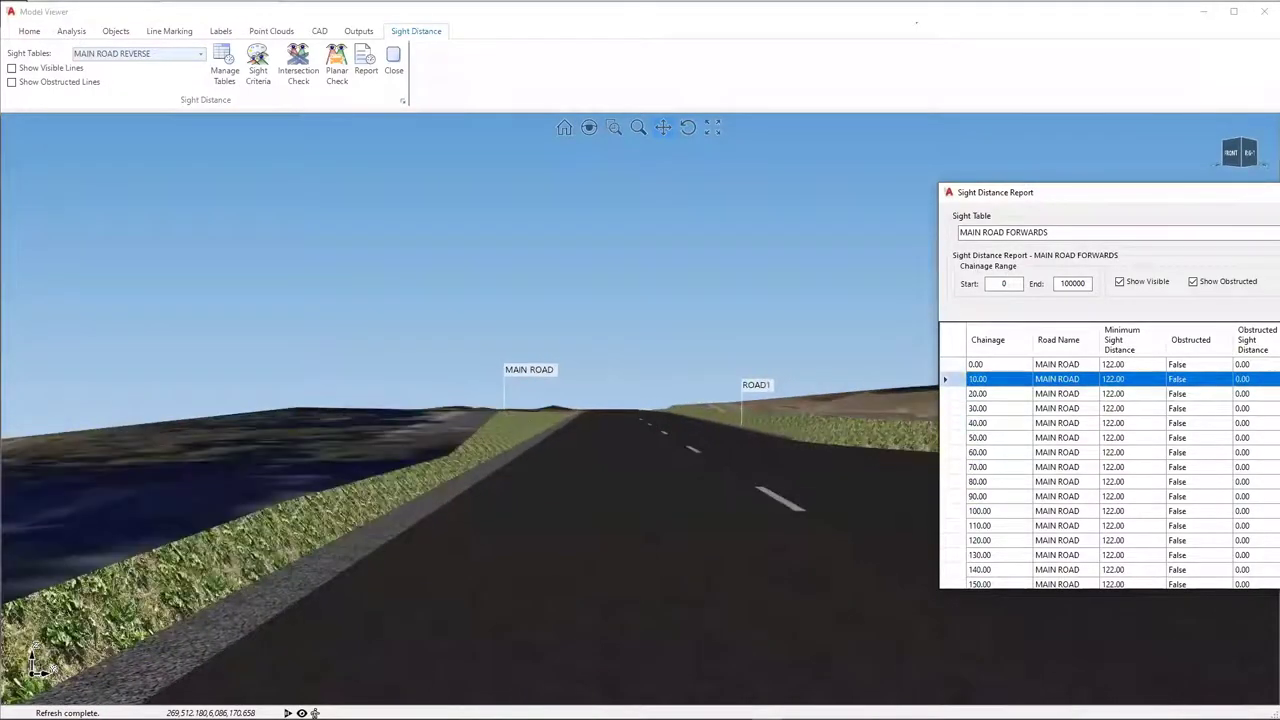
{"action": "key", "text": "Escape"}
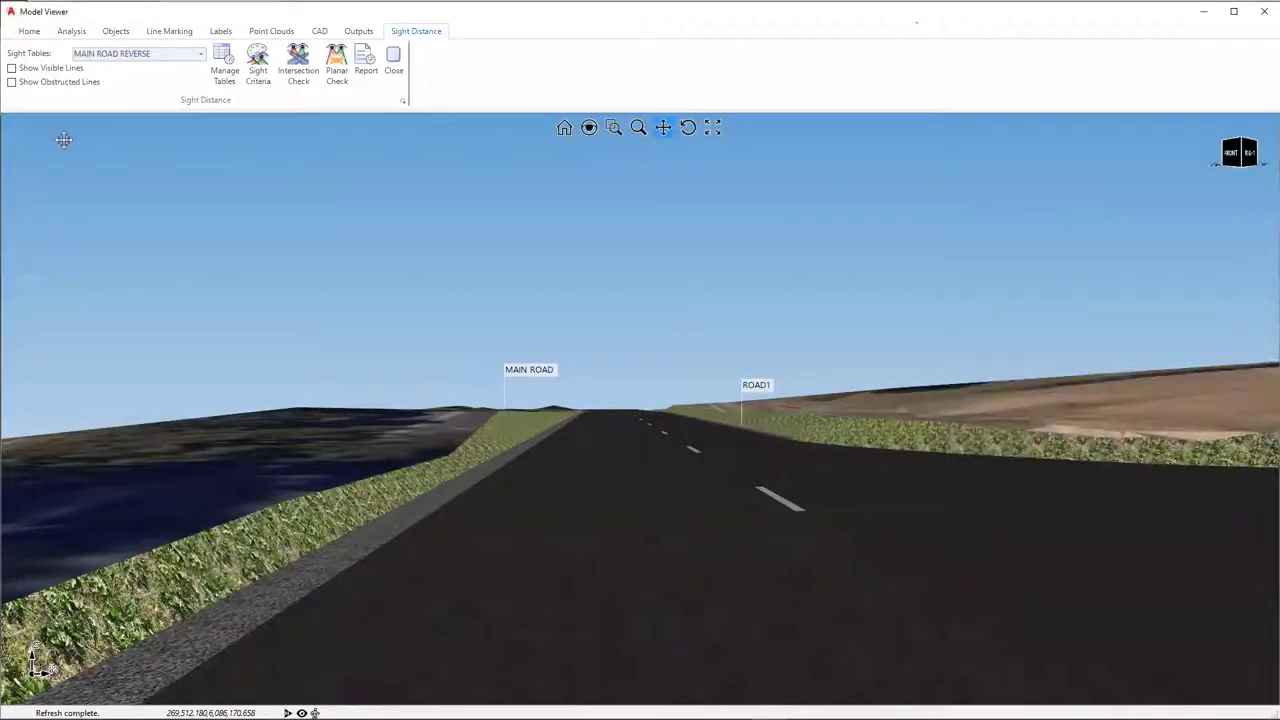
Display the visible and obstructed sight lines of the MAIN ROAD FORWARDS table in the model
{"action": "left_click", "coordinate": [201, 54]}
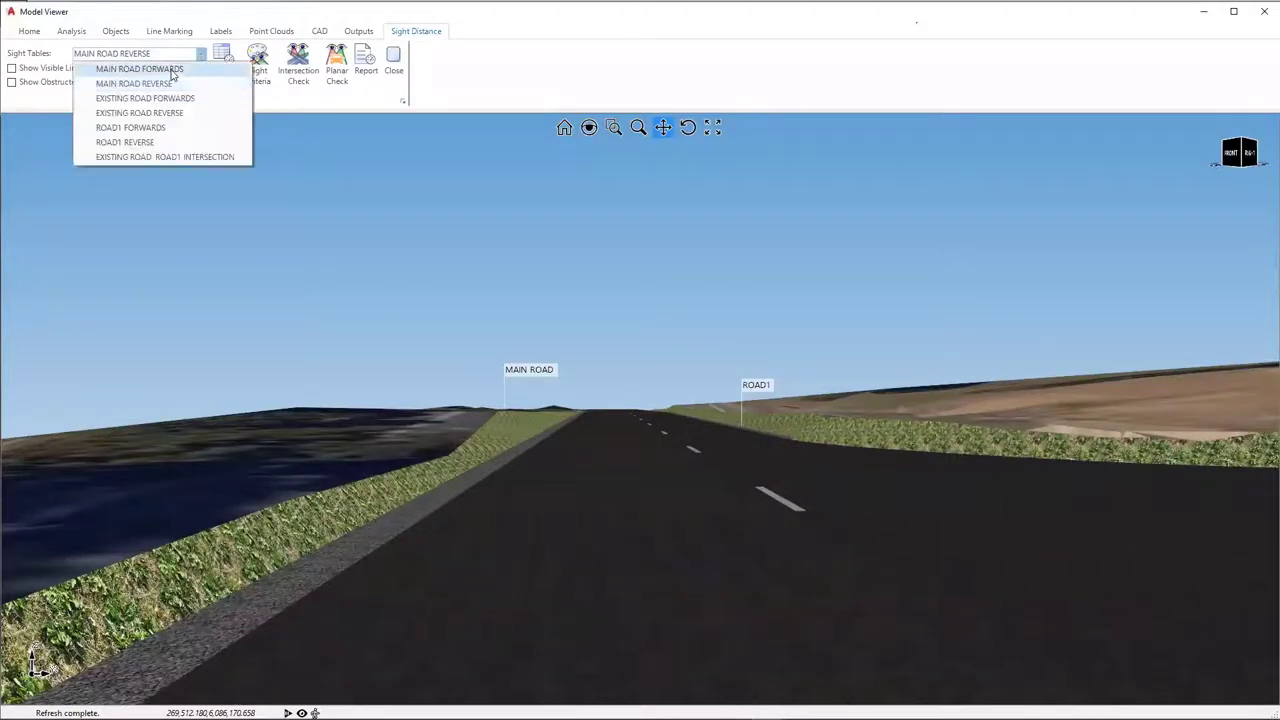
{"action": "left_click", "coordinate": [115, 64]}
{"action": "left_click", "coordinate": [12, 81]}
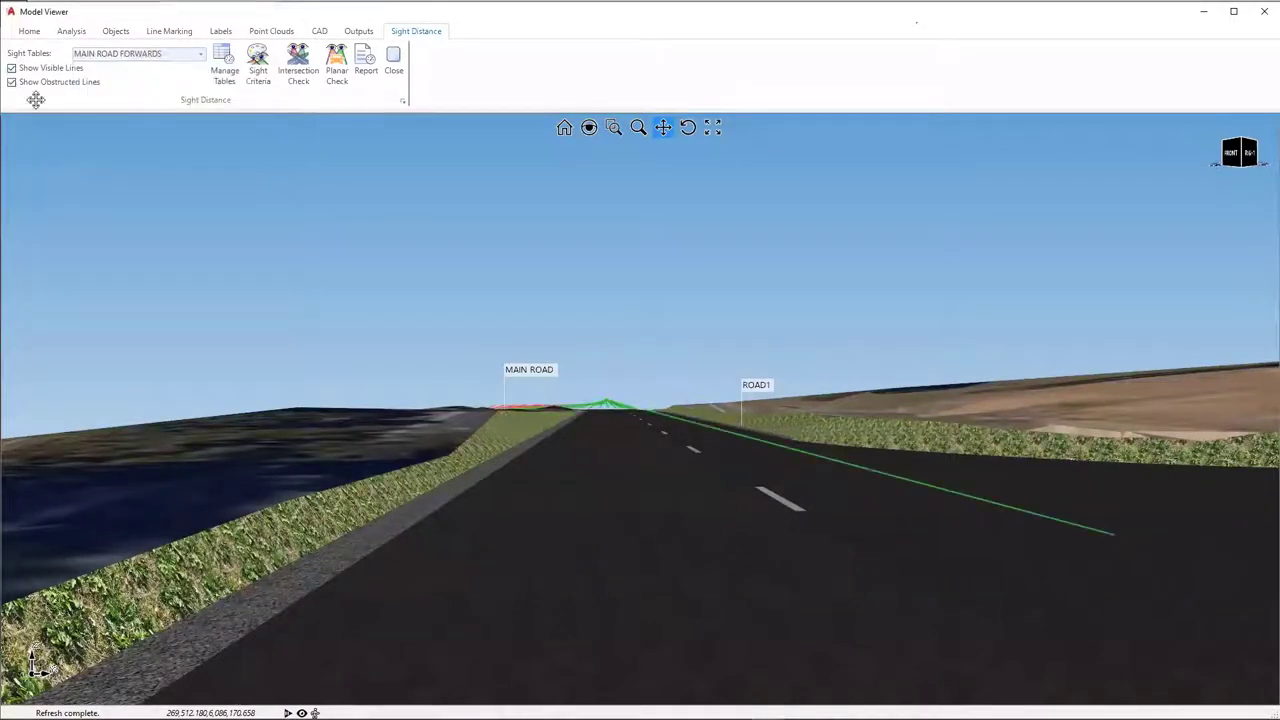
{"action": "left_click_drag", "start_coordinate": [651, 434], "coordinate": [663, 449]}
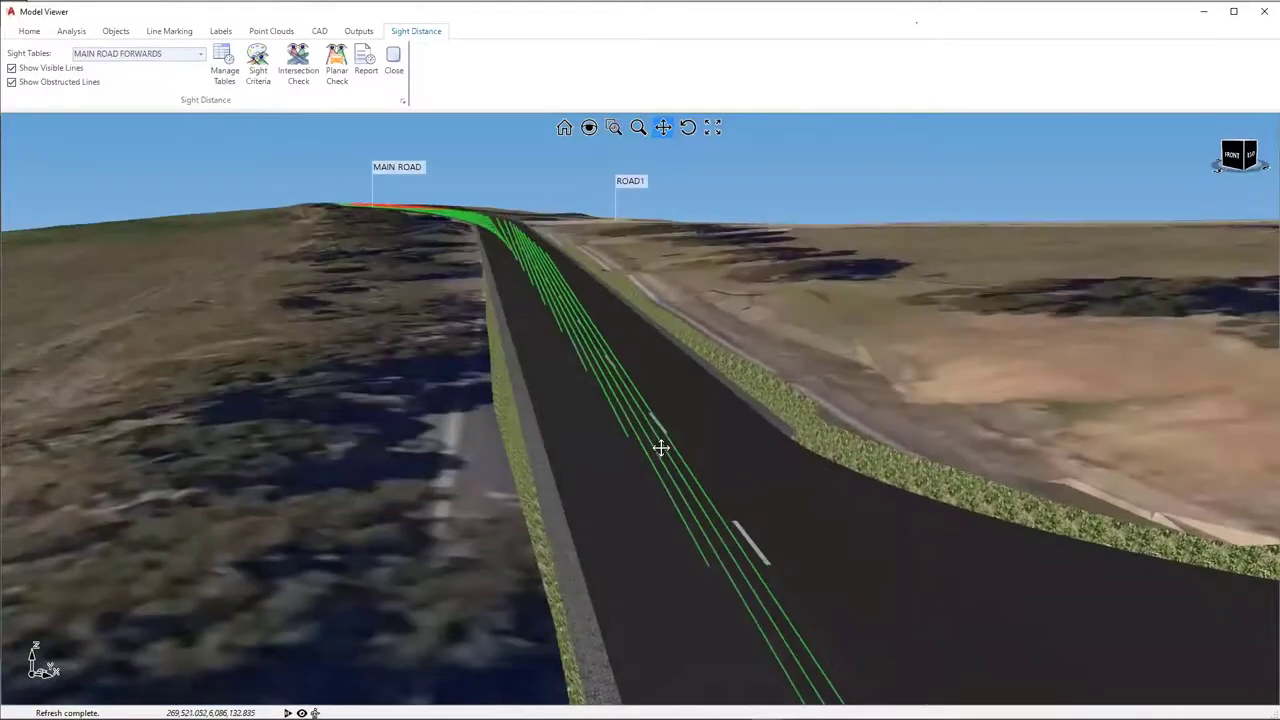
Reopen the sight distance report and follow the driver's view with sight lines along MAIN ROAD from the start past chainage 200
{"action": "left_click", "coordinate": [366, 62]}
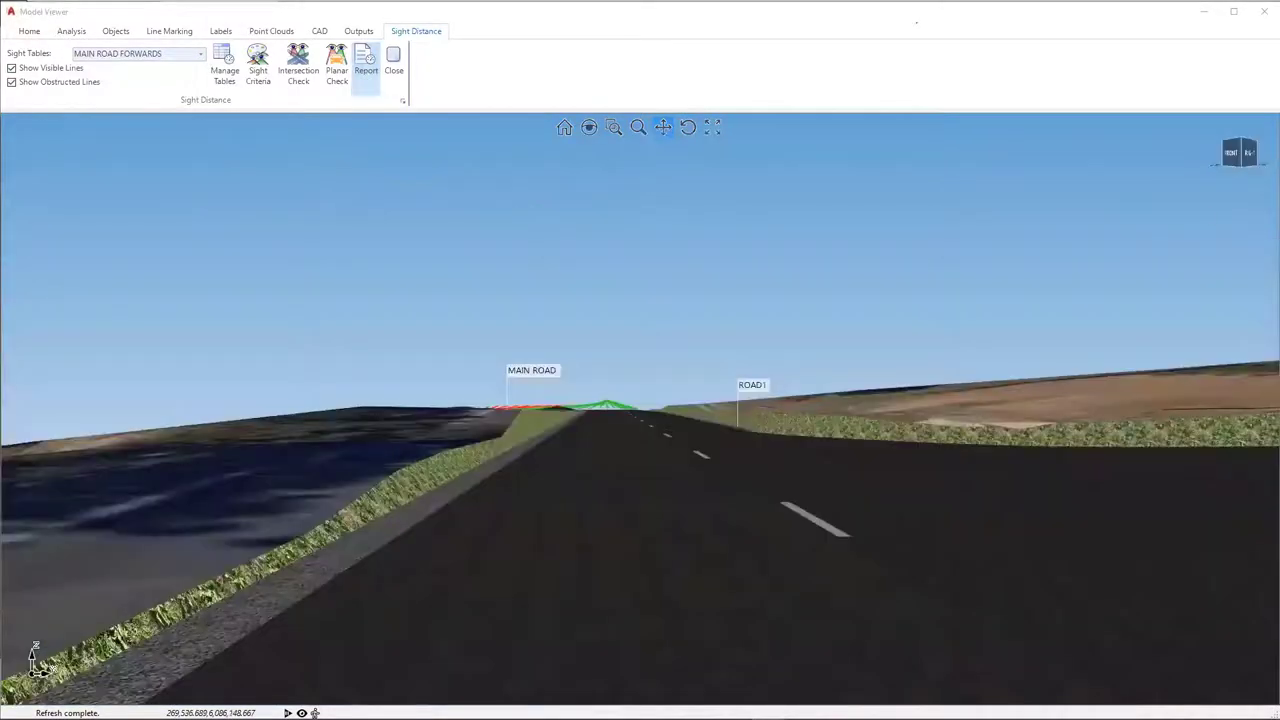
{"action": "left_click", "coordinate": [1078, 396]}
{"action": "key", "text": "Down"}
{"action": "key", "text": "Down"}
{"action": "key", "text": "Down"}
{"action": "key", "text": "Down"}
{"action": "key", "text": "Down"}
{"action": "key", "text": "Down"}
{"action": "key", "text": "Down"}
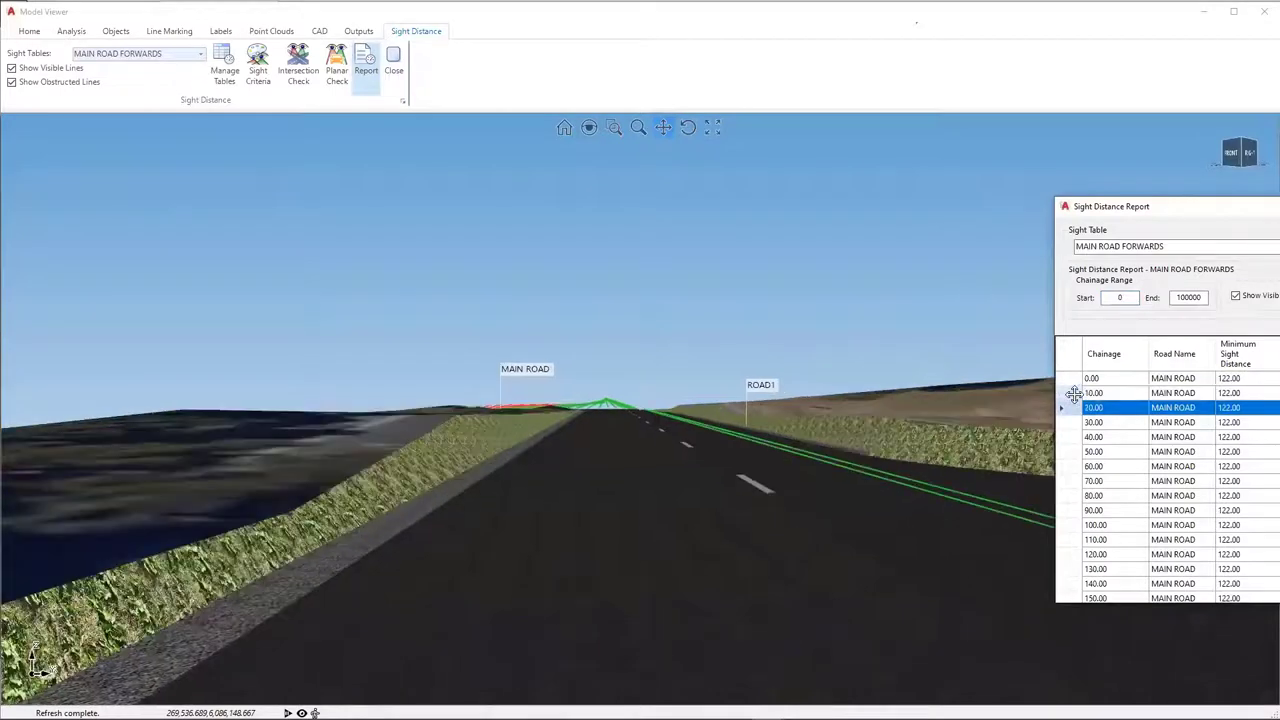
{"action": "key", "text": "Down"}
{"action": "key", "text": "Down"}
{"action": "key", "text": "Down"}
{"action": "key", "text": "Down"}
{"action": "key", "text": "Down"}
{"action": "key", "text": "Down"}
{"action": "key", "text": "Down"}
{"action": "key", "text": "Down"}
{"action": "key", "text": "Down"}
{"action": "key", "text": "Down"}
{"action": "key", "text": "Down"}
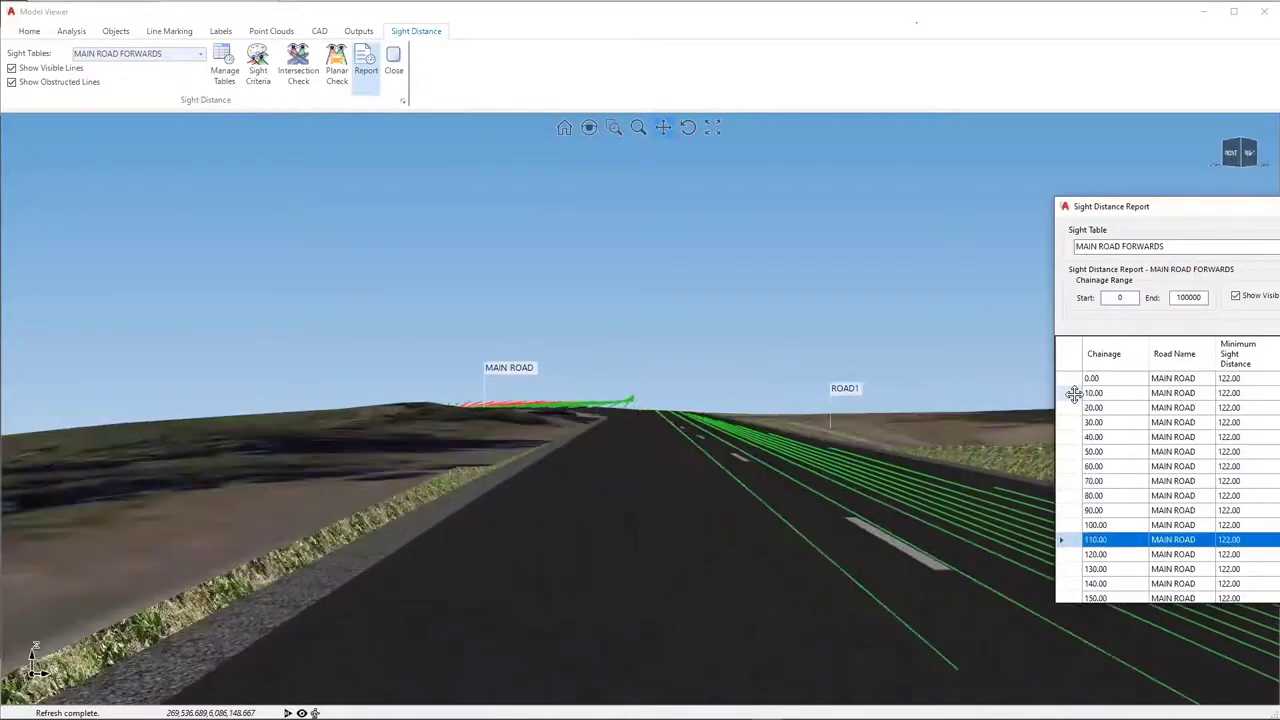
{"action": "key", "text": "Down"}
{"action": "key", "text": "Down"}
{"action": "key", "text": "Down"}
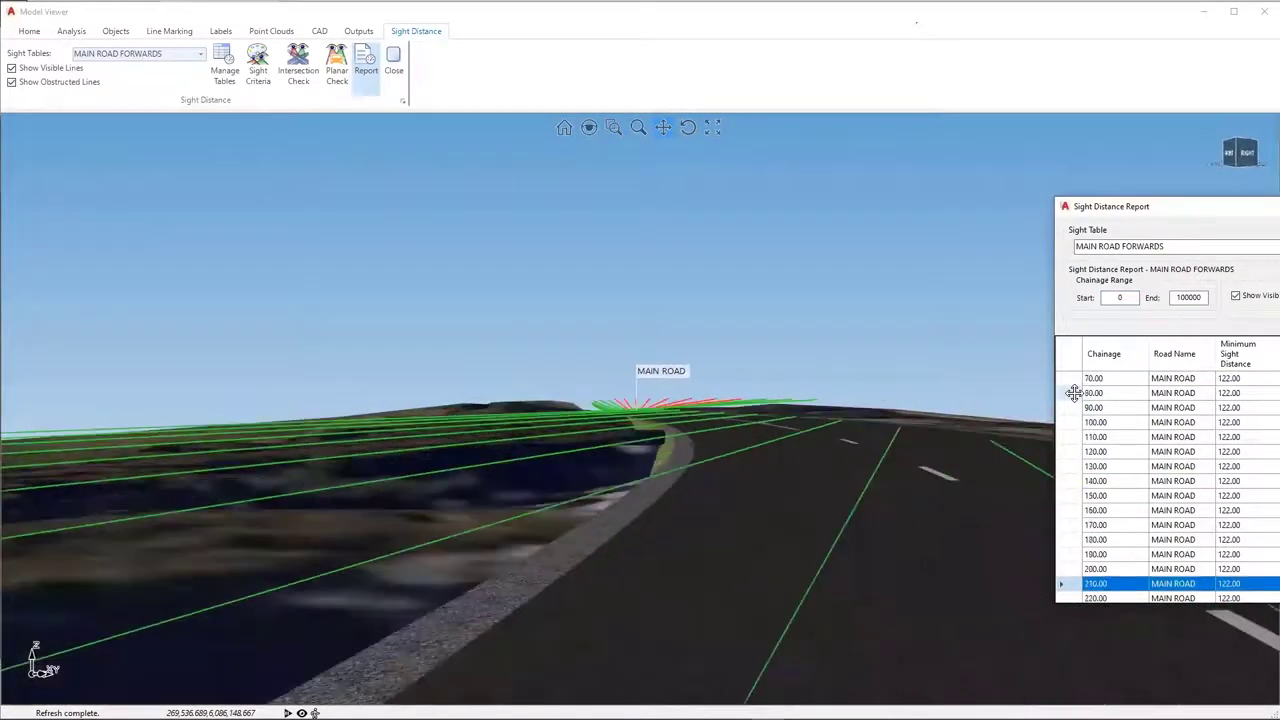
Examine the driver's view and sight lines between chainages 220 and 250, comparing the report rows before and at the first obstruction
{"action": "left_click_drag", "start_coordinate": [1115, 207], "coordinate": [918, 136]}
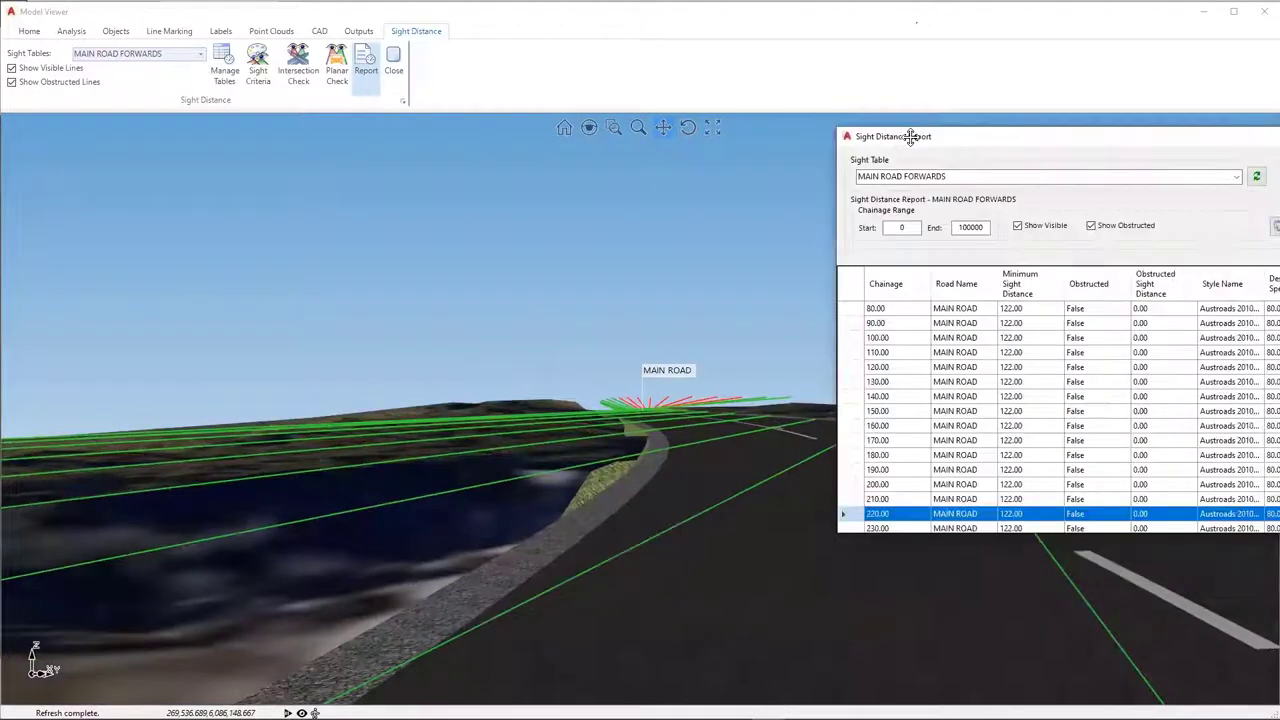
{"action": "key", "text": "Down"}
{"action": "key", "text": "Down"}
{"action": "key", "text": "Down"}
{"action": "scroll", "coordinate": [965, 400], "scroll_direction": "down", "scroll_amount": 3}
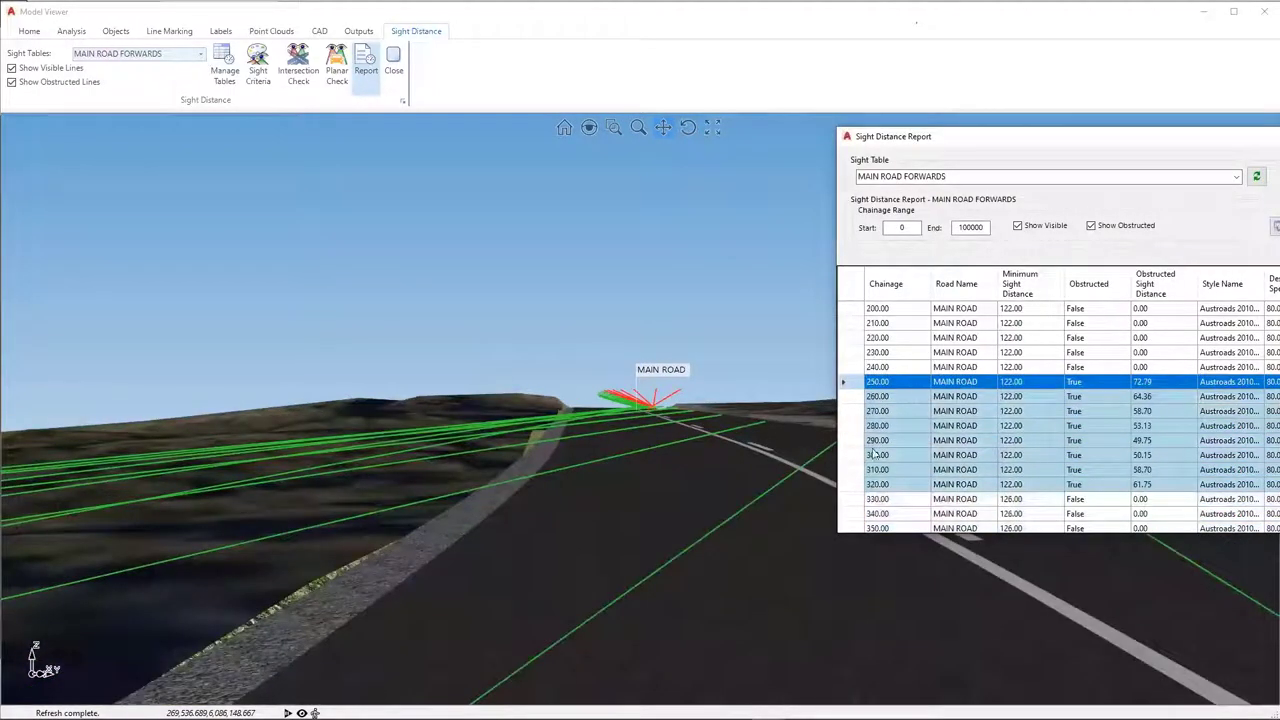
{"action": "key", "text": "Up"}
{"action": "key", "text": "Up"}
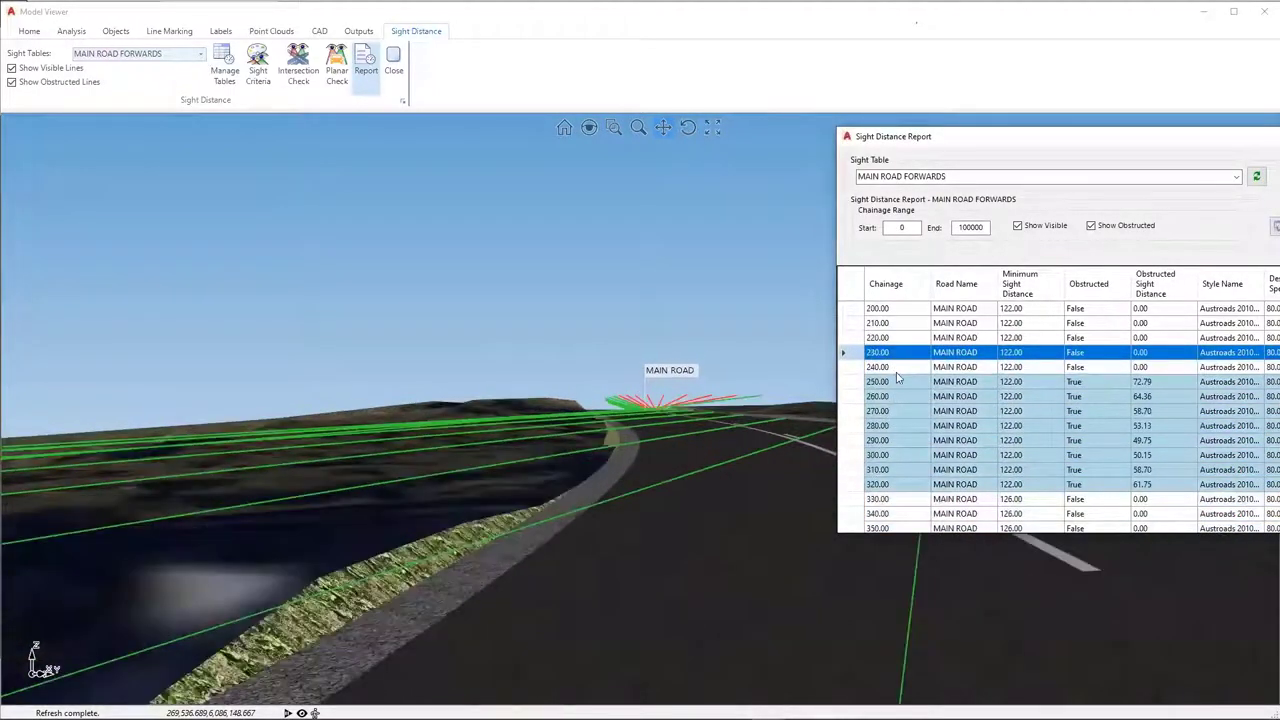
{"action": "left_click", "coordinate": [897, 369]}
{"action": "key", "text": "Down"}
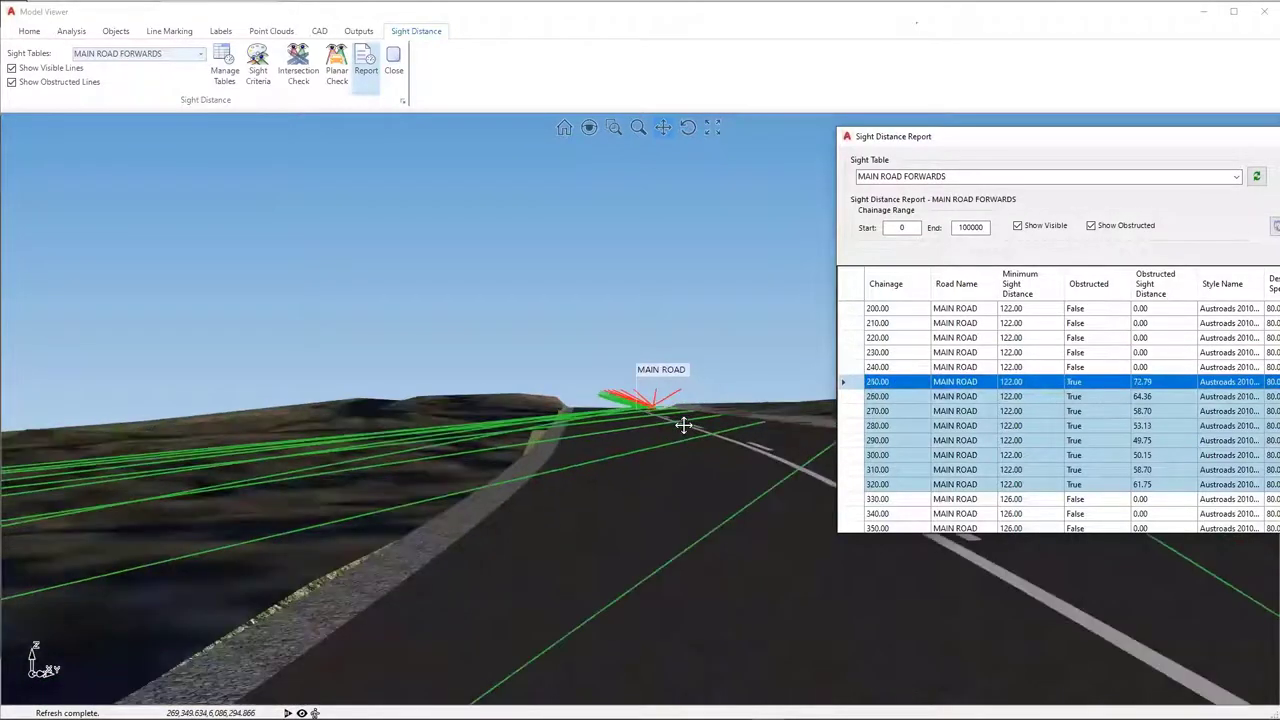
Inspect the obstructed sight lines near chainage 250 from above and review the obstruction and minimum sight distance entries through chainage 630
{"action": "middle_click_drag", "start_coordinate": [660, 423], "coordinate": [717, 621]}
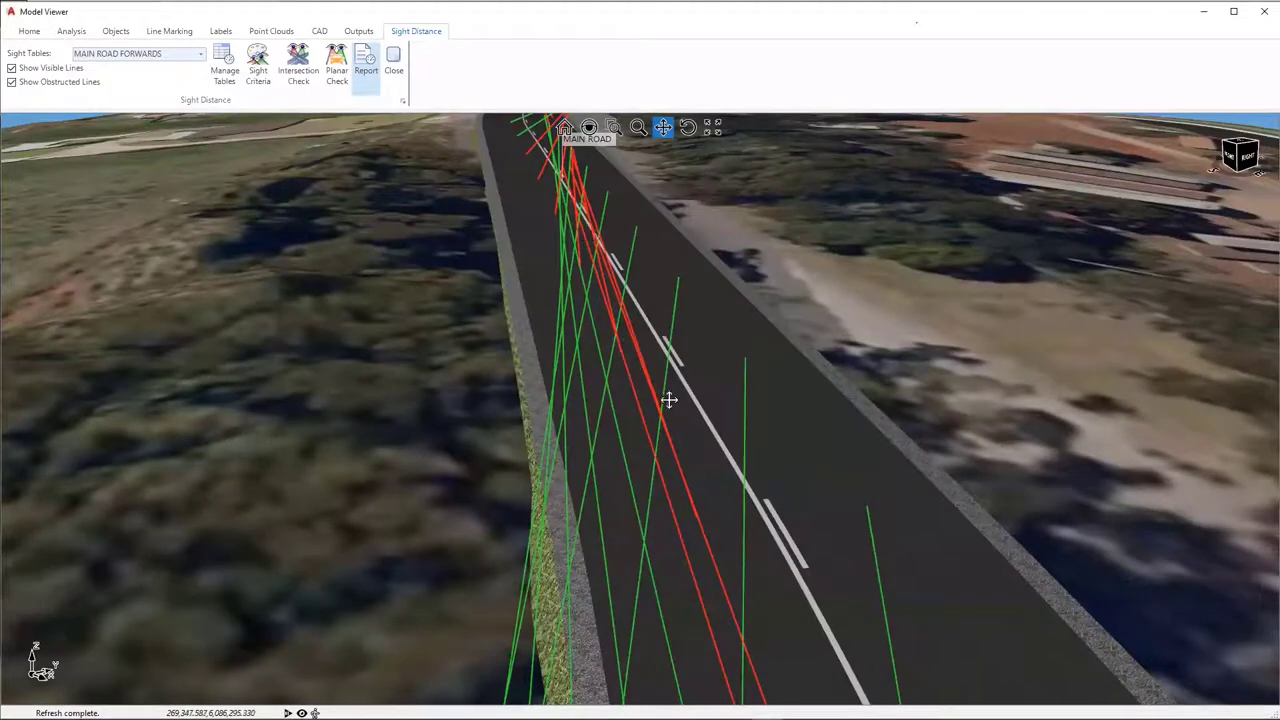
{"action": "middle_click_drag", "start_coordinate": [669, 397], "coordinate": [665, 300]}
{"action": "key", "text": "alt+Tab"}
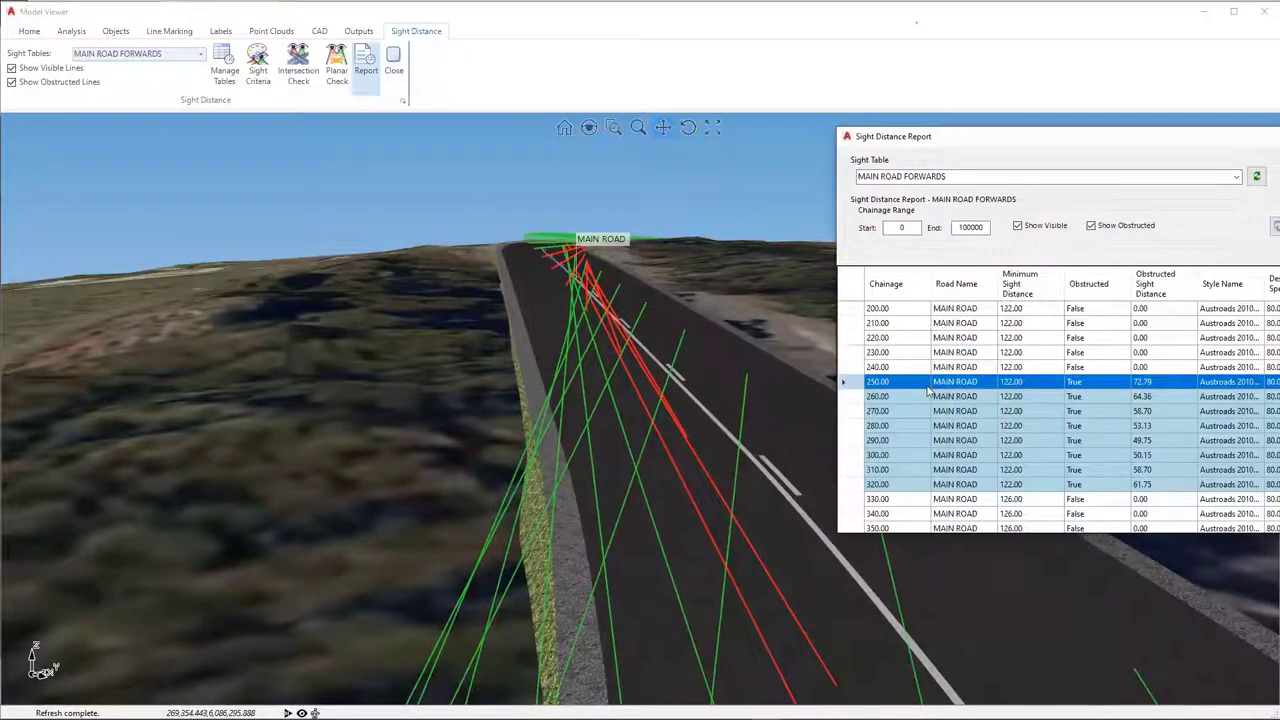
{"action": "scroll", "coordinate": [928, 392], "scroll_direction": "down", "scroll_amount": 1}
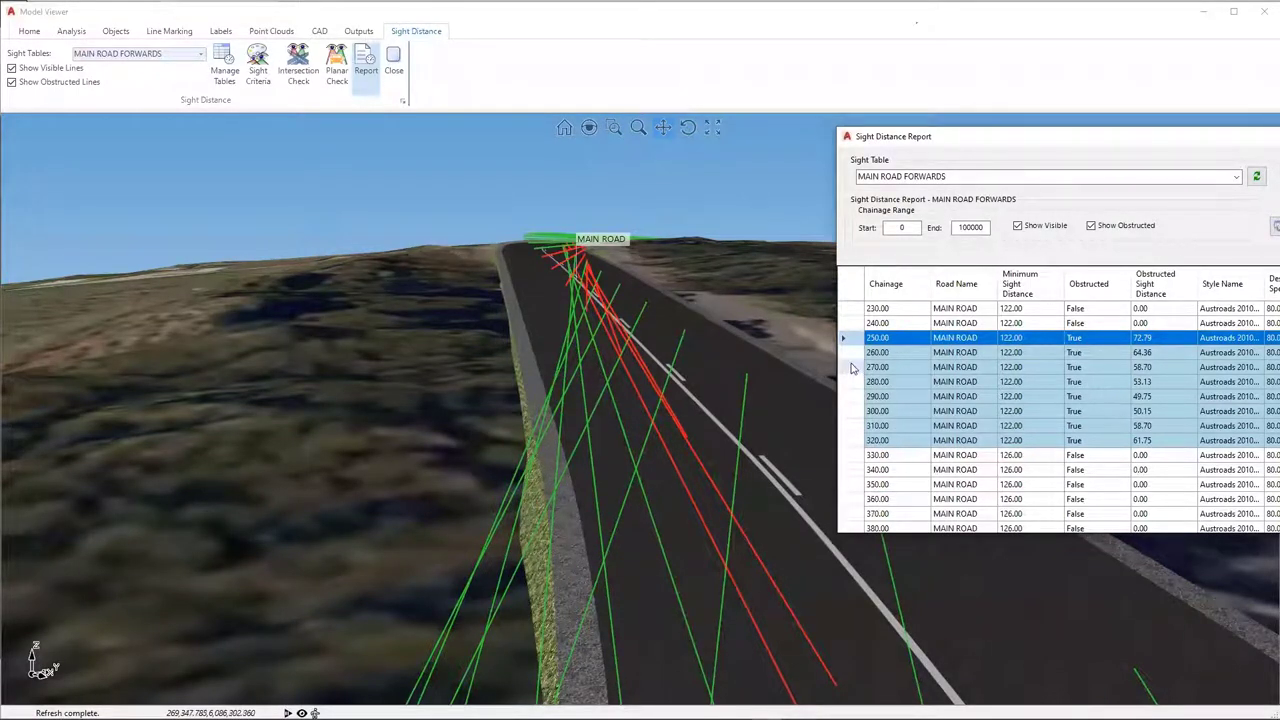
{"action": "scroll", "coordinate": [855, 343], "scroll_direction": "down", "scroll_amount": 1}
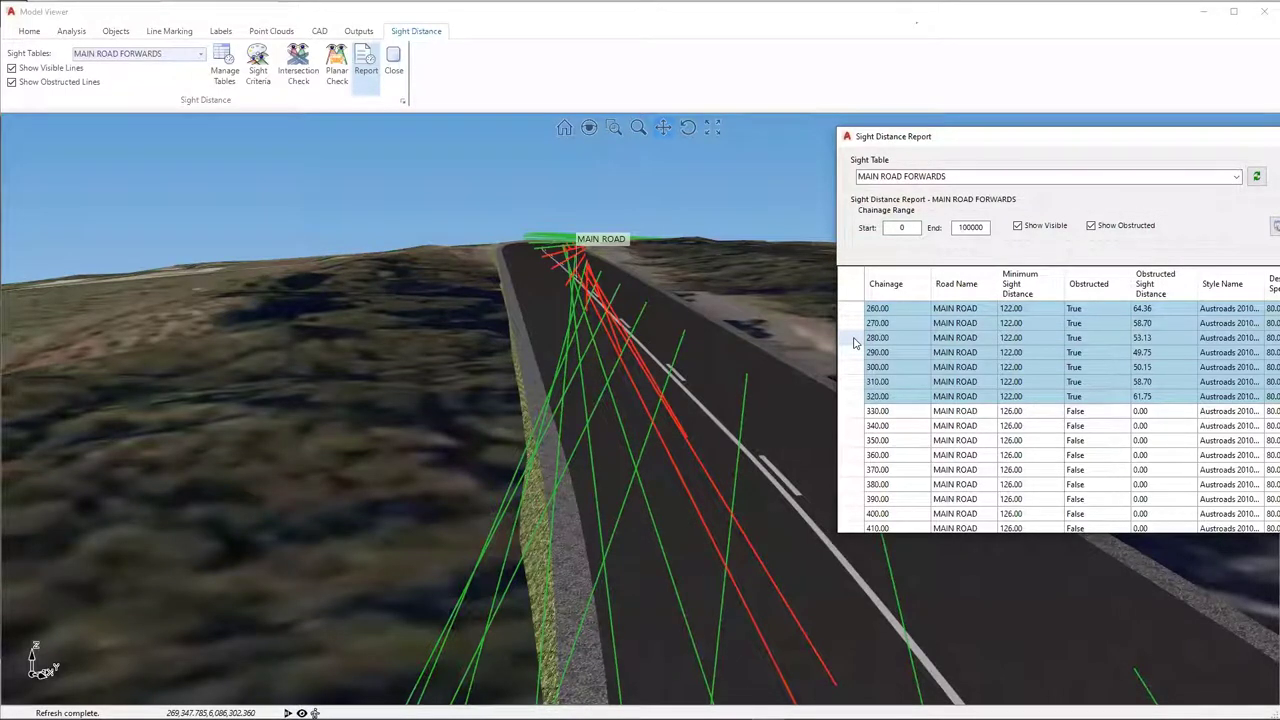
{"action": "scroll", "coordinate": [855, 343], "scroll_direction": "down", "scroll_amount": 6}
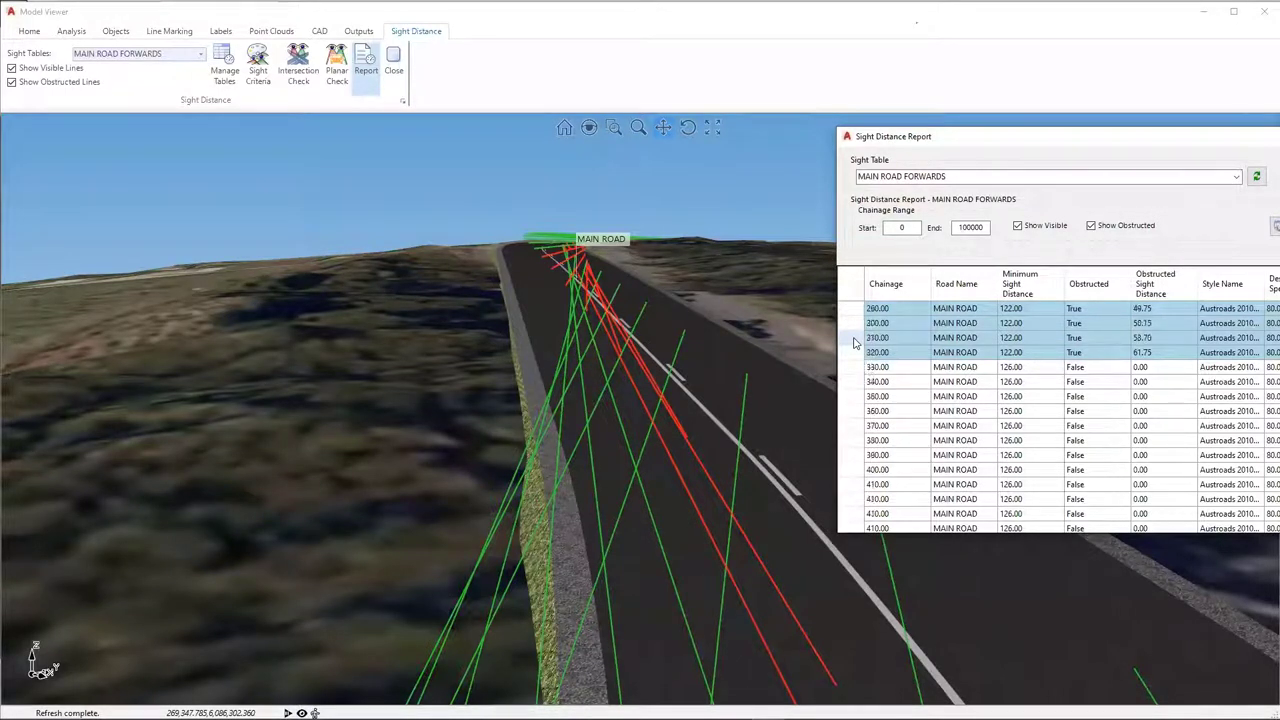
{"action": "scroll", "coordinate": [855, 343], "scroll_direction": "down", "scroll_amount": 2}
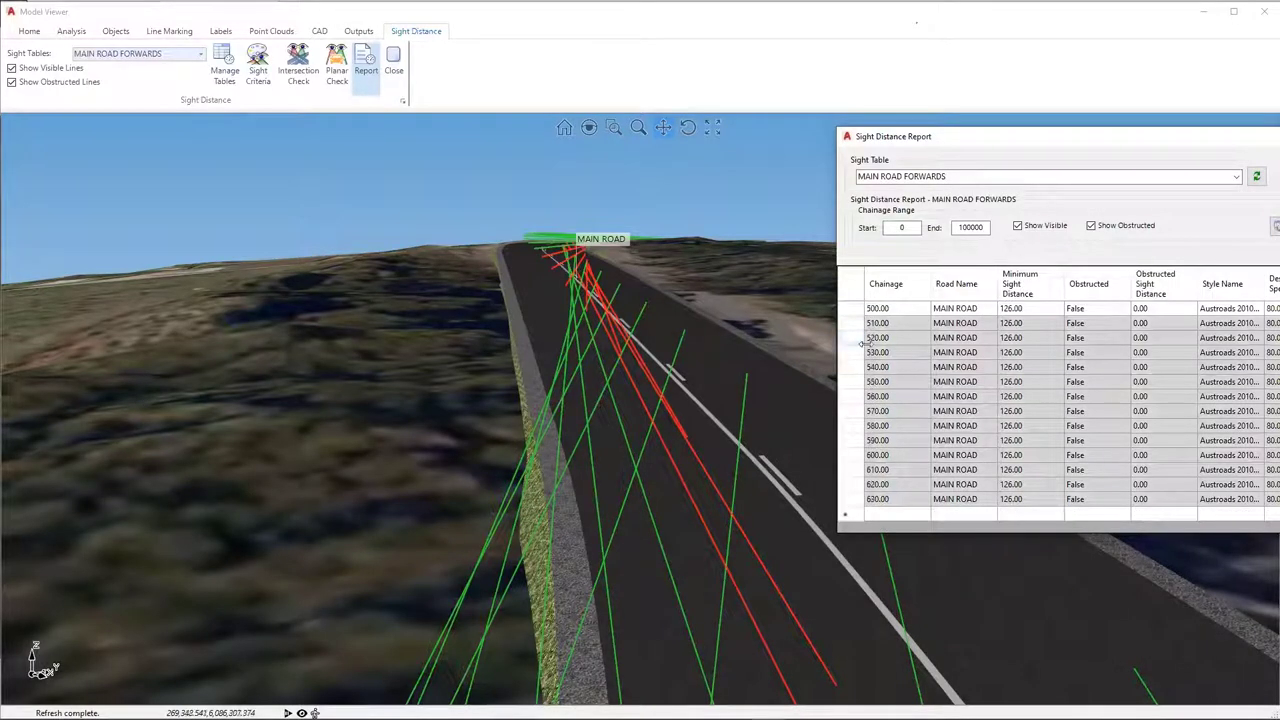
{"action": "scroll", "coordinate": [872, 348], "scroll_direction": "up", "scroll_amount": 5}
{"action": "scroll", "coordinate": [925, 385], "scroll_direction": "up", "scroll_amount": 3}
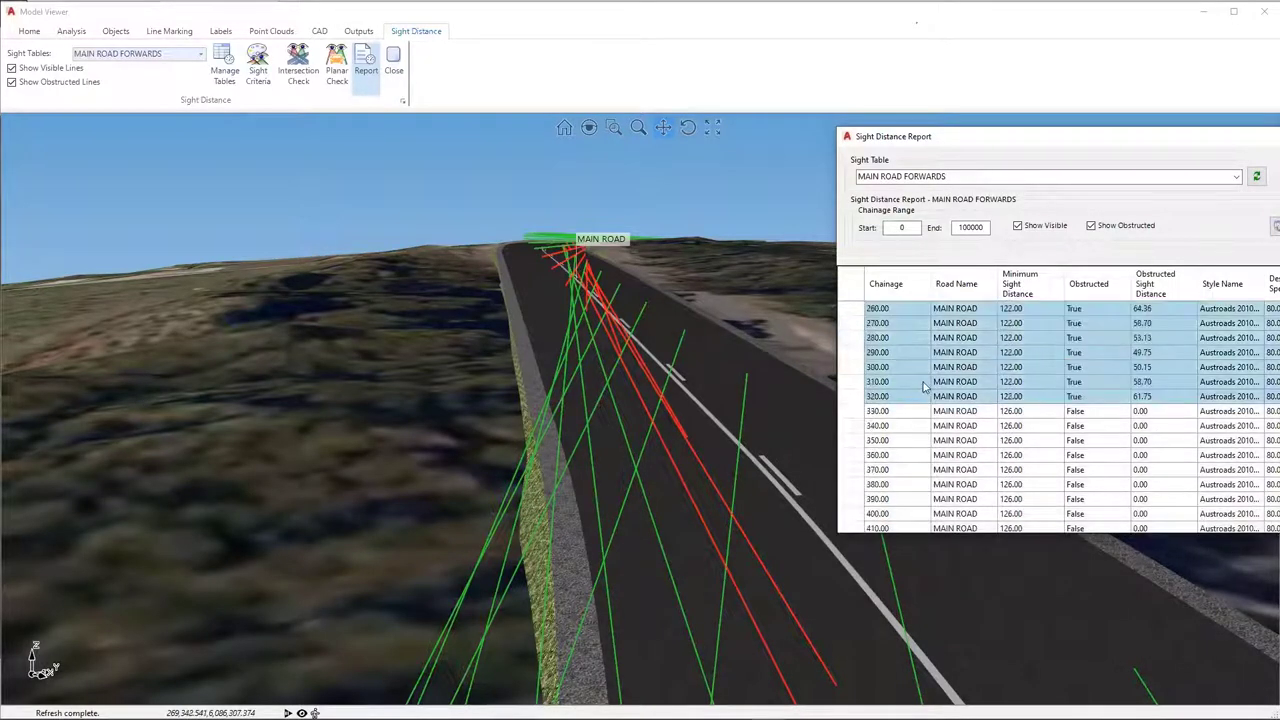
{"action": "scroll", "coordinate": [910, 343], "scroll_direction": "down", "scroll_amount": 6}
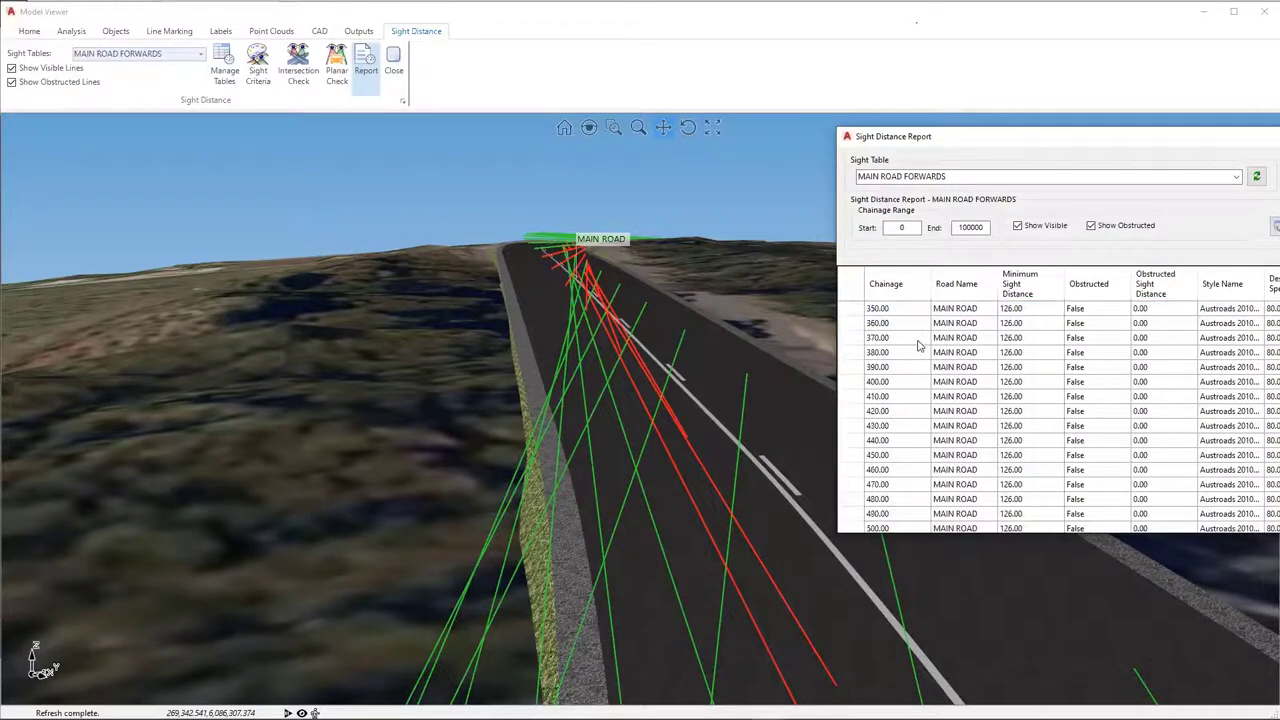
{"action": "scroll", "coordinate": [918, 346], "scroll_direction": "down", "scroll_amount": 1}
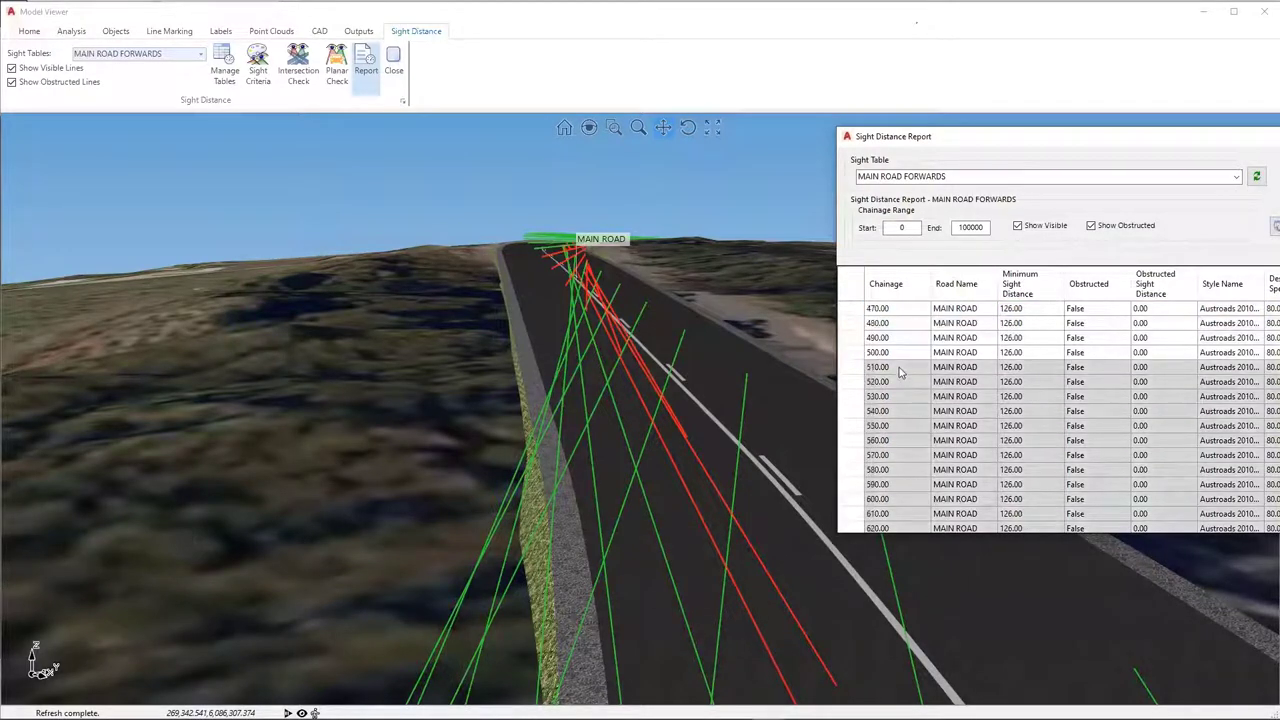
Check the driver's view for the report rows at chainages 500, 510, 520, 530 and 540
{"action": "left_click", "coordinate": [852, 352]}
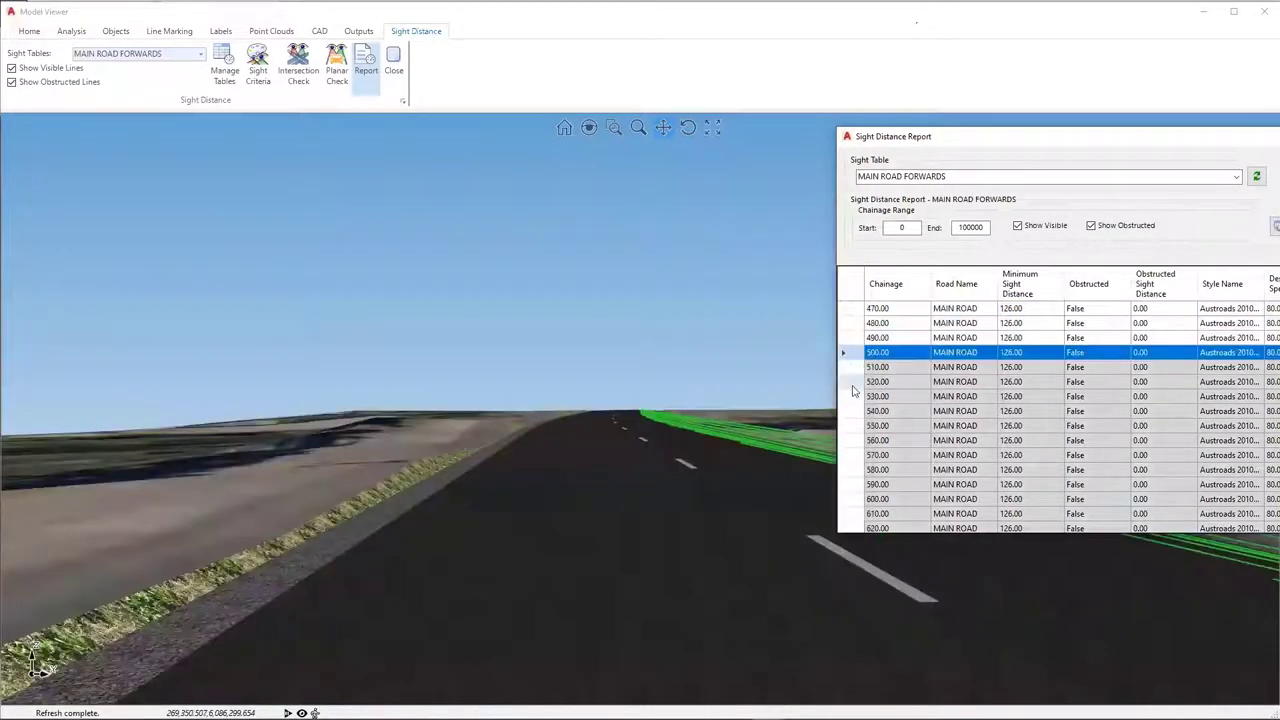
{"action": "left_click", "coordinate": [853, 367]}
{"action": "left_click", "coordinate": [853, 381]}
{"action": "left_click", "coordinate": [855, 397]}
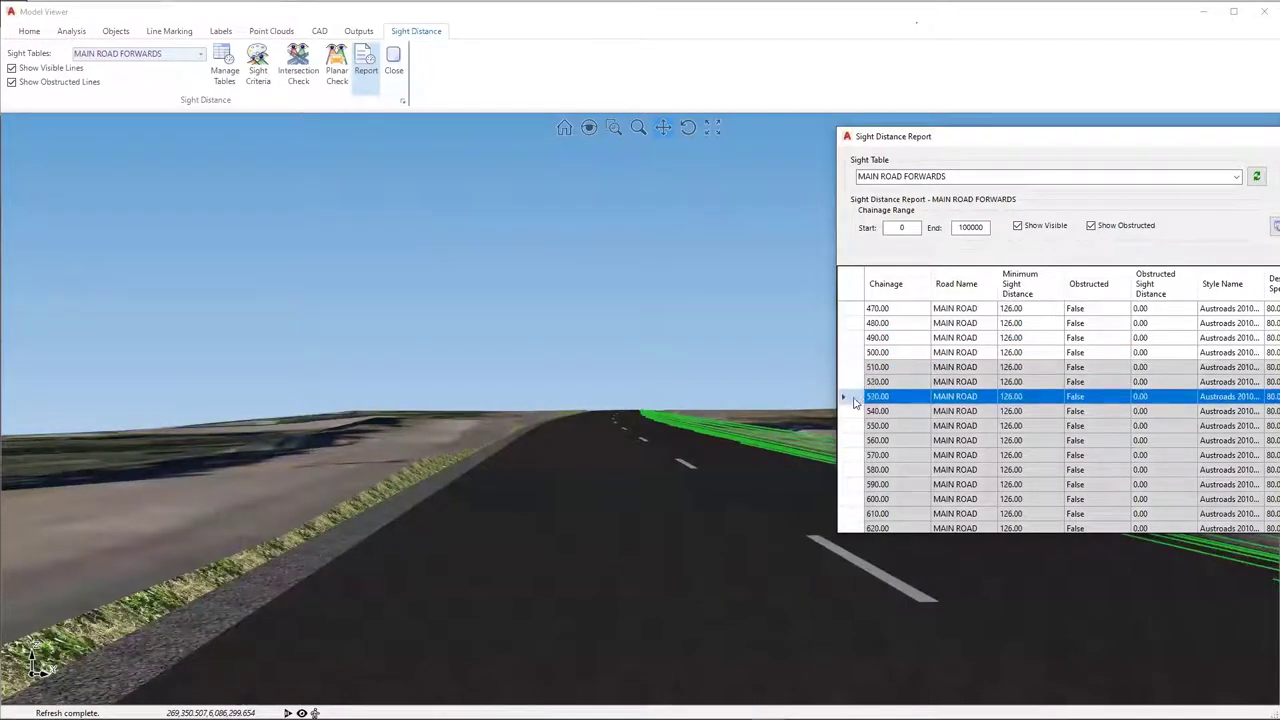
{"action": "left_click", "coordinate": [852, 411]}
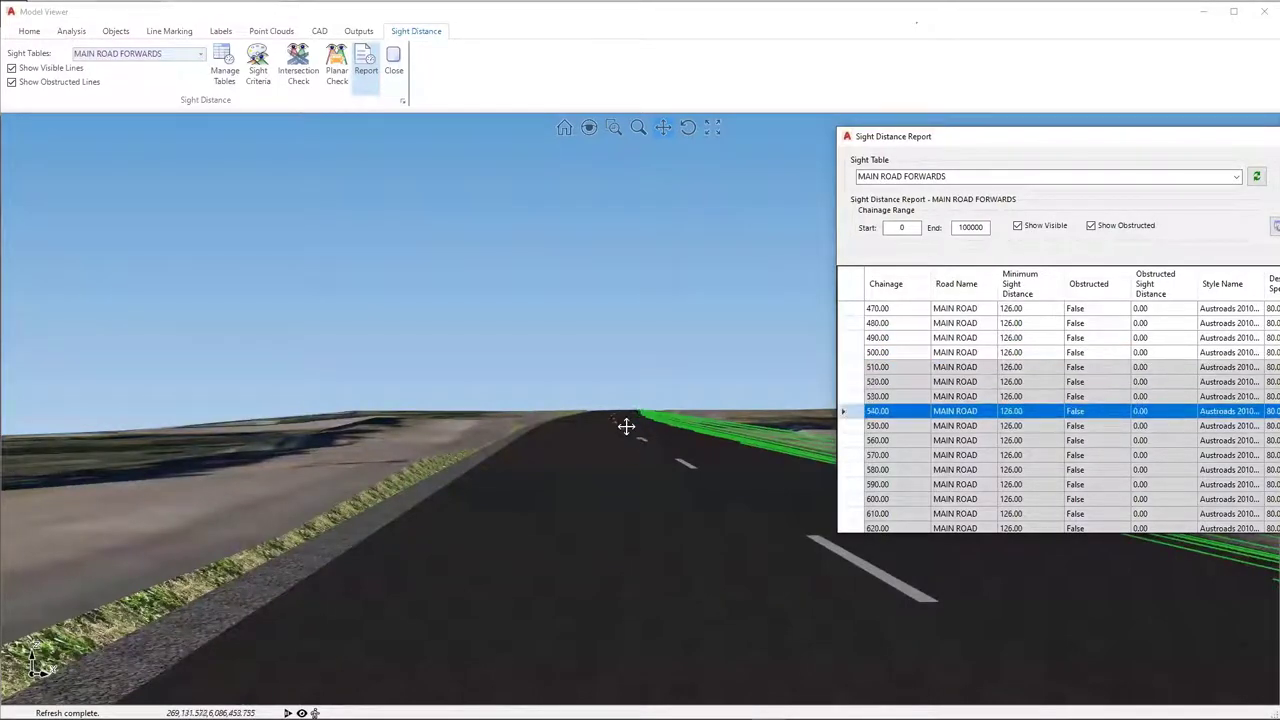
Inspect the visible sight lines along MAIN ROAD beyond chainage 540 from above
{"action": "left_click_drag", "start_coordinate": [626, 426], "coordinate": [729, 553]}
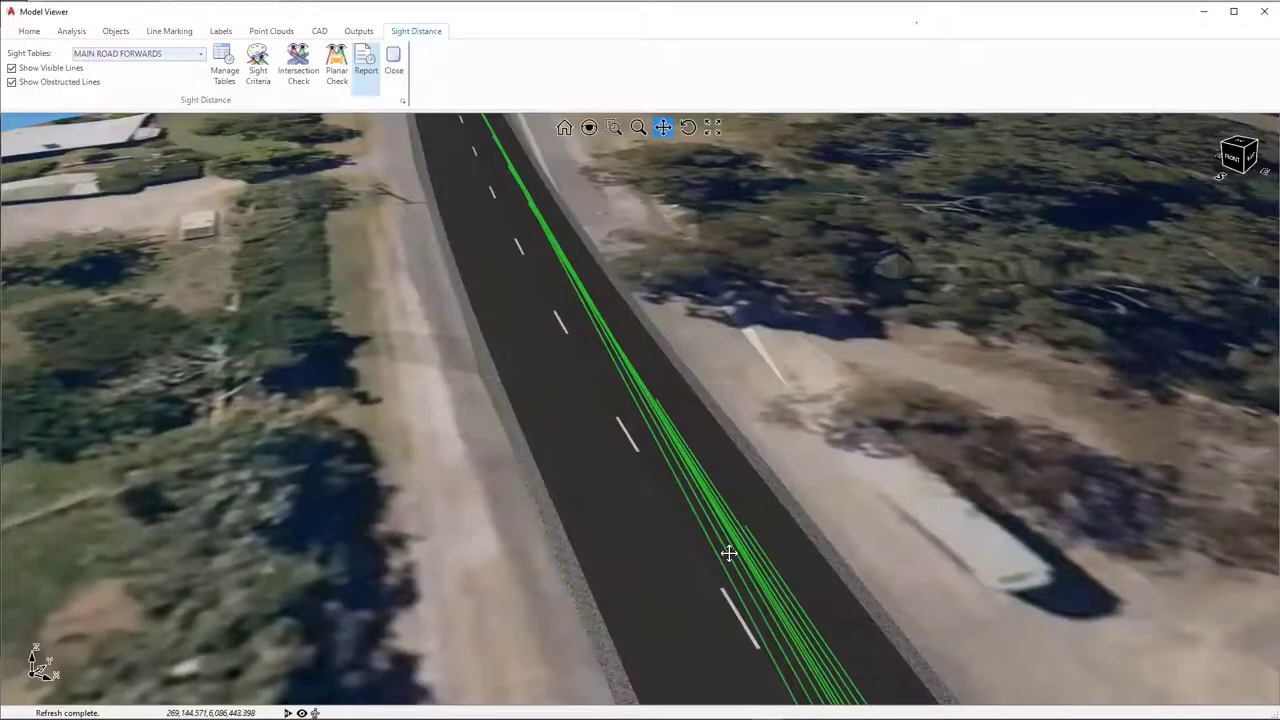
{"action": "left_click_drag", "start_coordinate": [634, 486], "coordinate": [754, 586]}
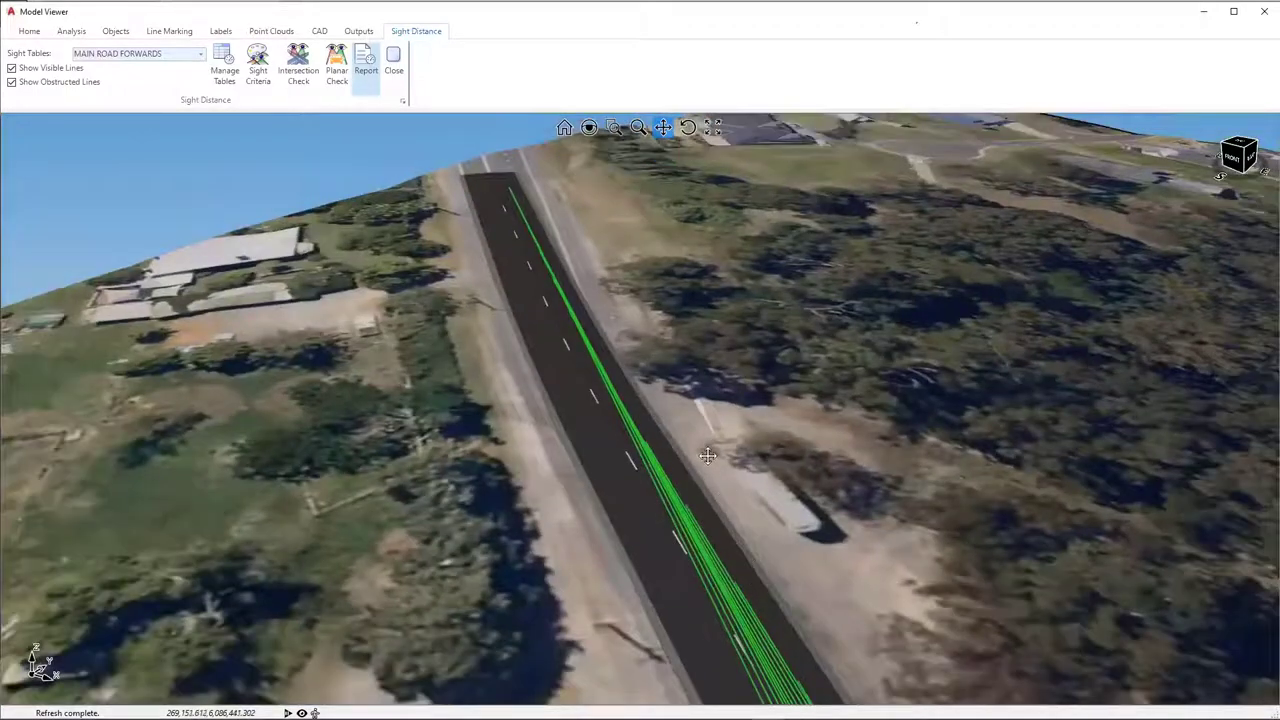
{"action": "left_click_drag", "start_coordinate": [707, 456], "coordinate": [766, 686]}
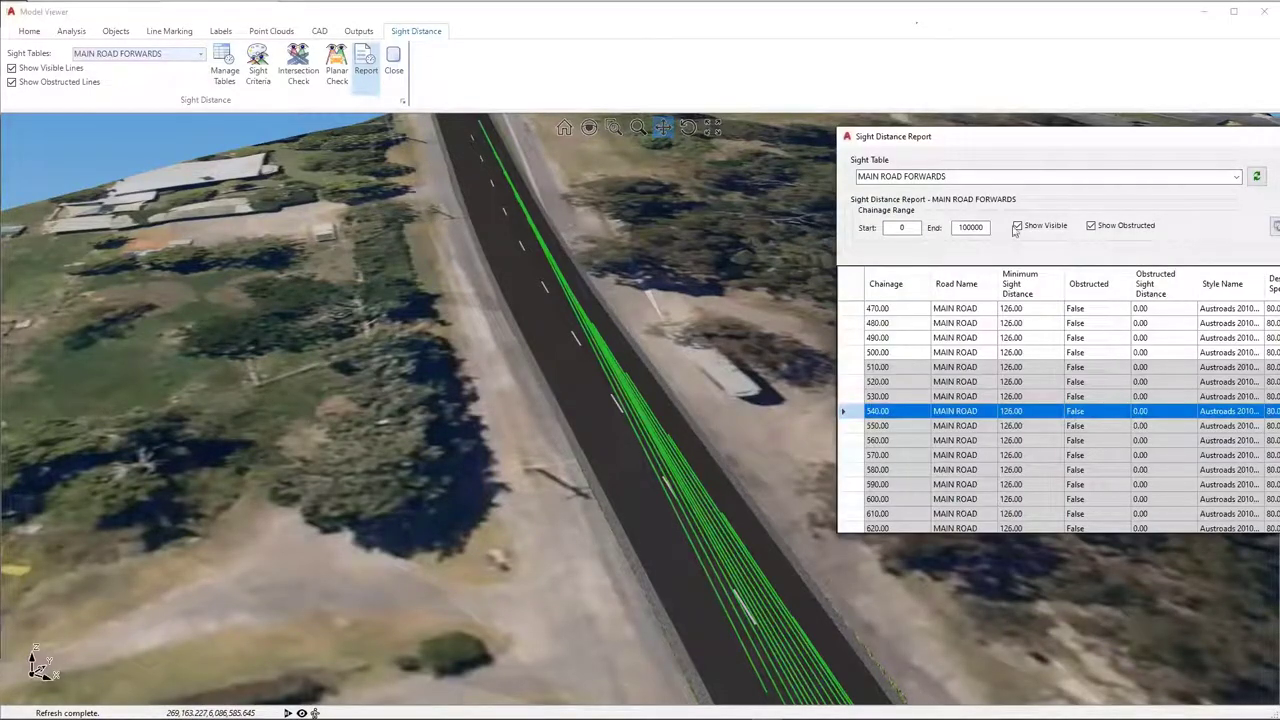
Switch the sight distance report to MAIN ROAD REVERSE and review its chainage rows alongside the MAIN ROAD junction
{"action": "left_click", "coordinate": [1232, 175]}
{"action": "left_click", "coordinate": [921, 197]}
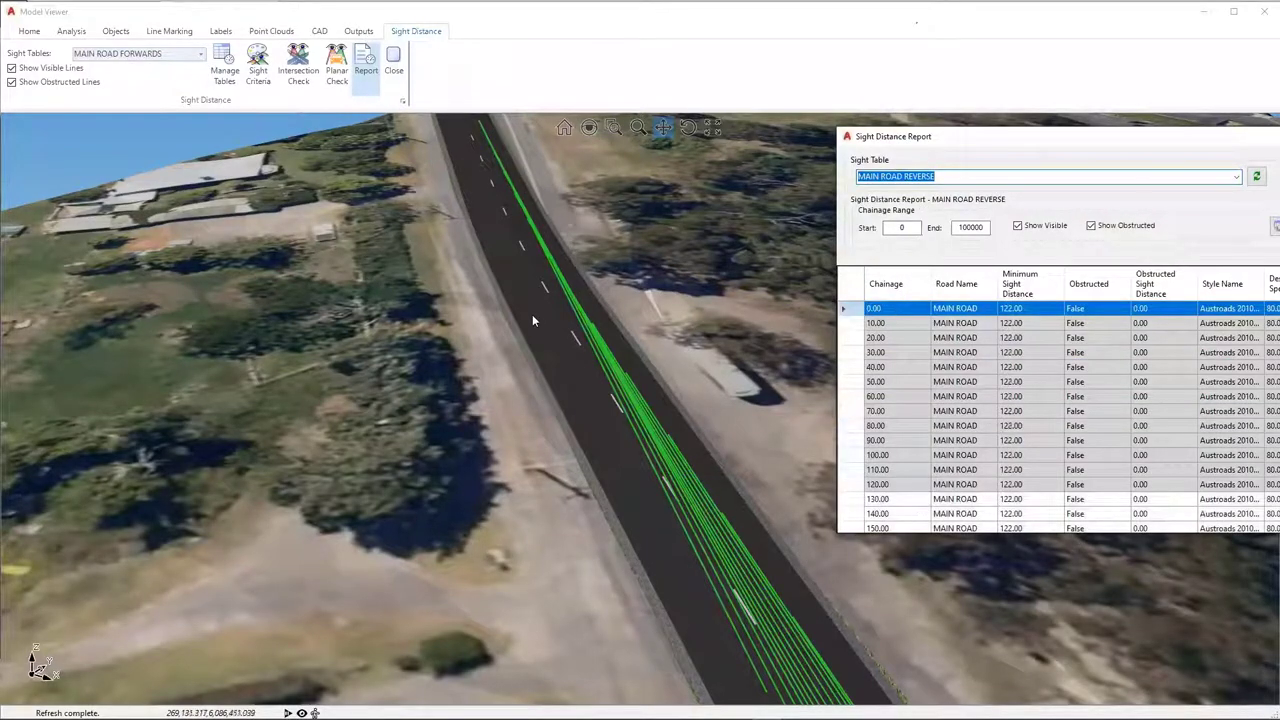
{"action": "scroll", "coordinate": [532, 320], "scroll_direction": "up", "scroll_amount": 1}
{"action": "middle_click_drag", "start_coordinate": [532, 320], "coordinate": [643, 525]}
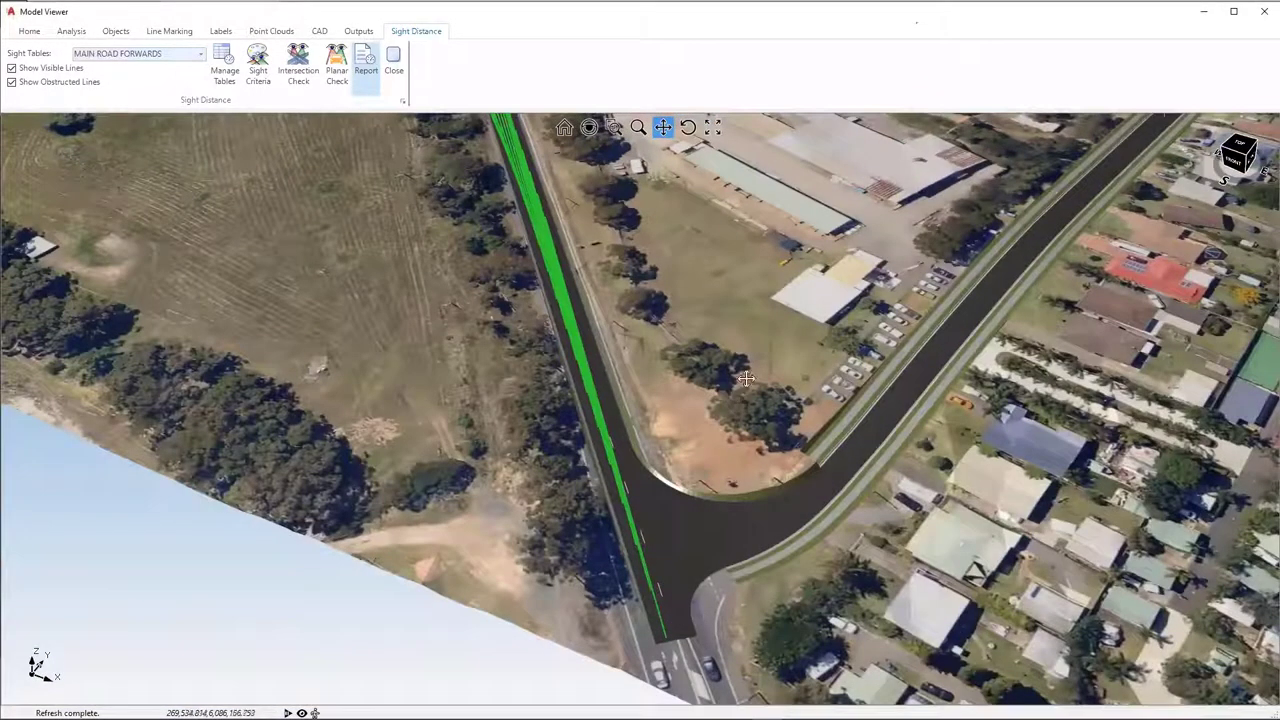
{"action": "left_click", "coordinate": [366, 68]}
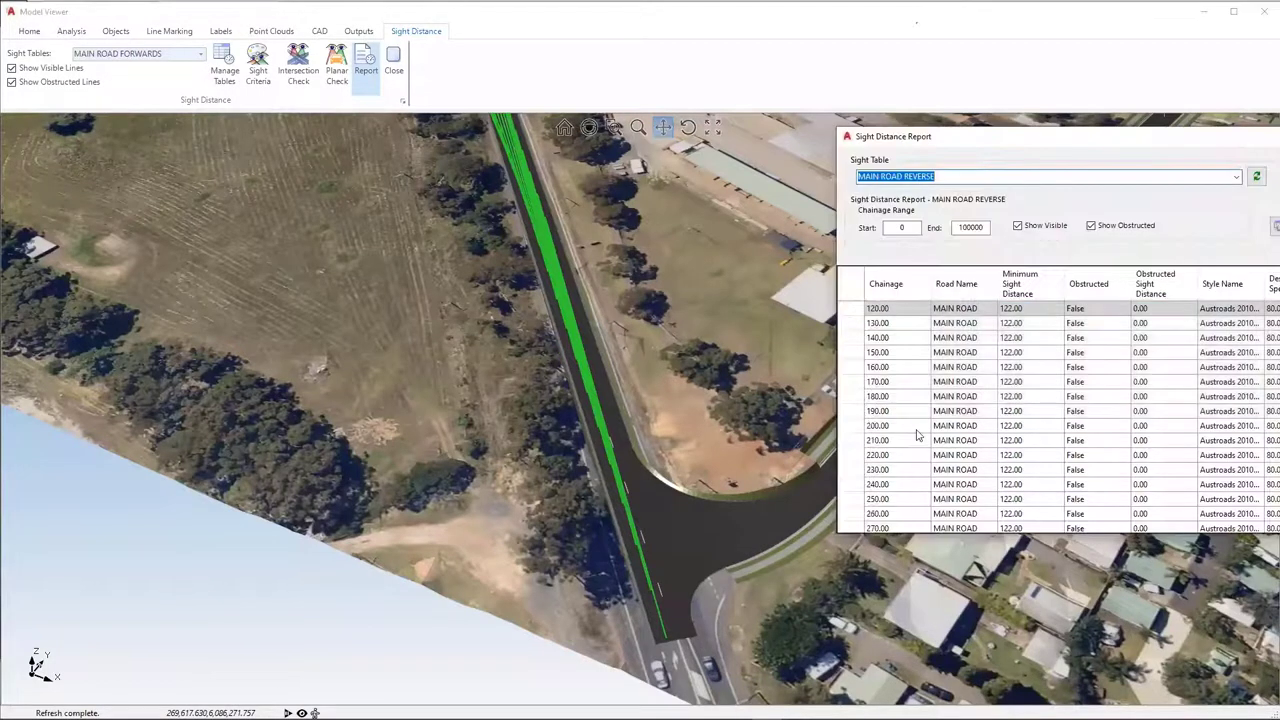
{"action": "left_click", "coordinate": [665, 538]}
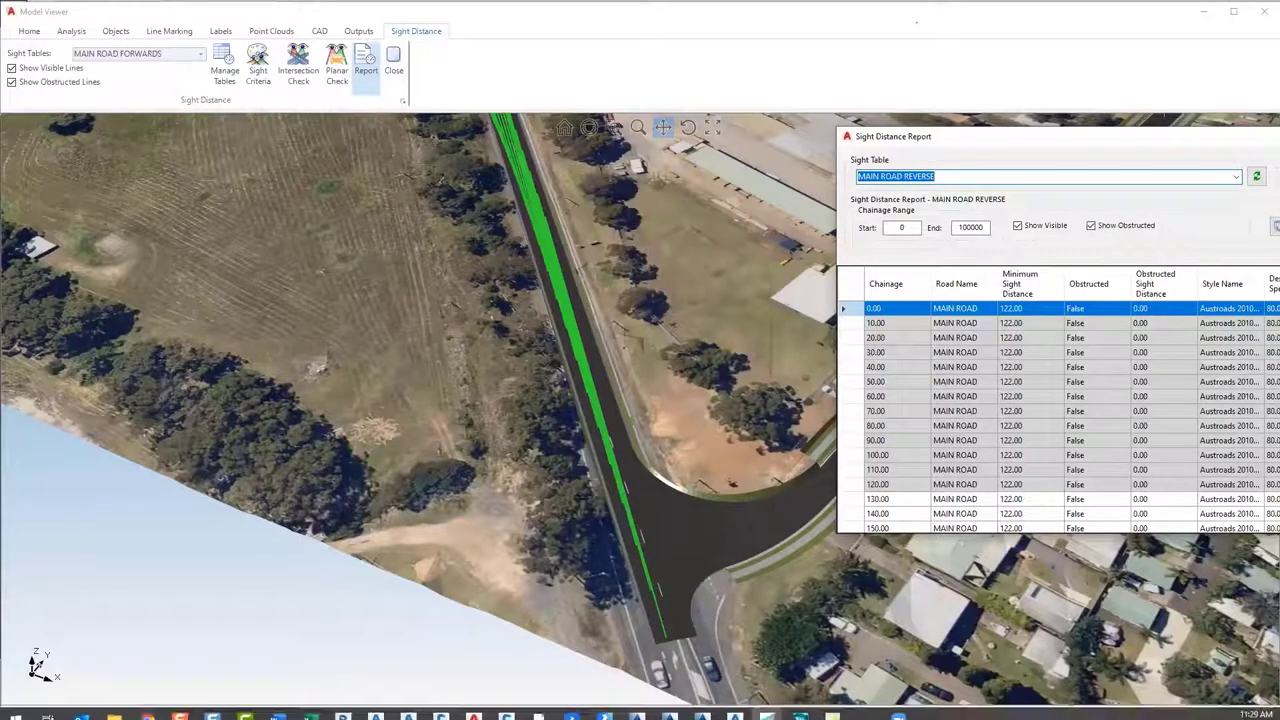
Display the EXISTING ROAD & ROAD1 INTERSECTION sight table at the junction on EXISTING ROAD
{"action": "left_click_drag", "start_coordinate": [686, 427], "coordinate": [580, 298]}
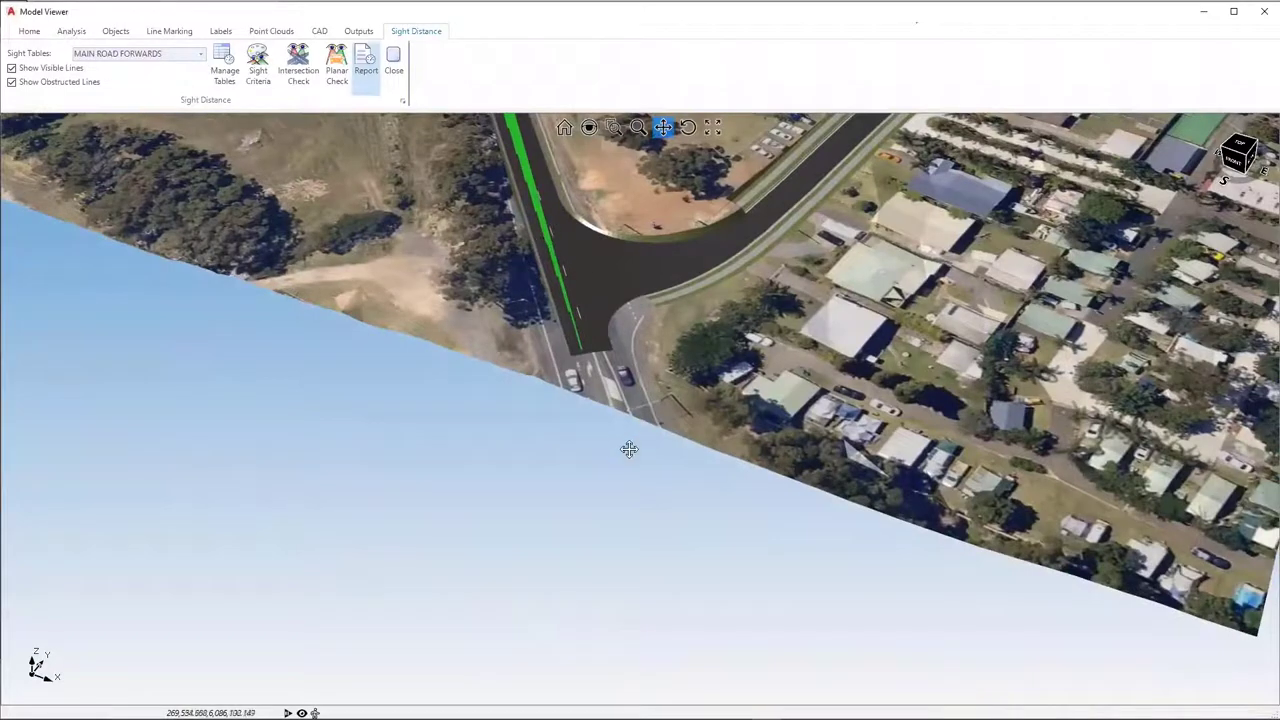
{"action": "left_click_drag", "start_coordinate": [636, 200], "coordinate": [701, 473]}
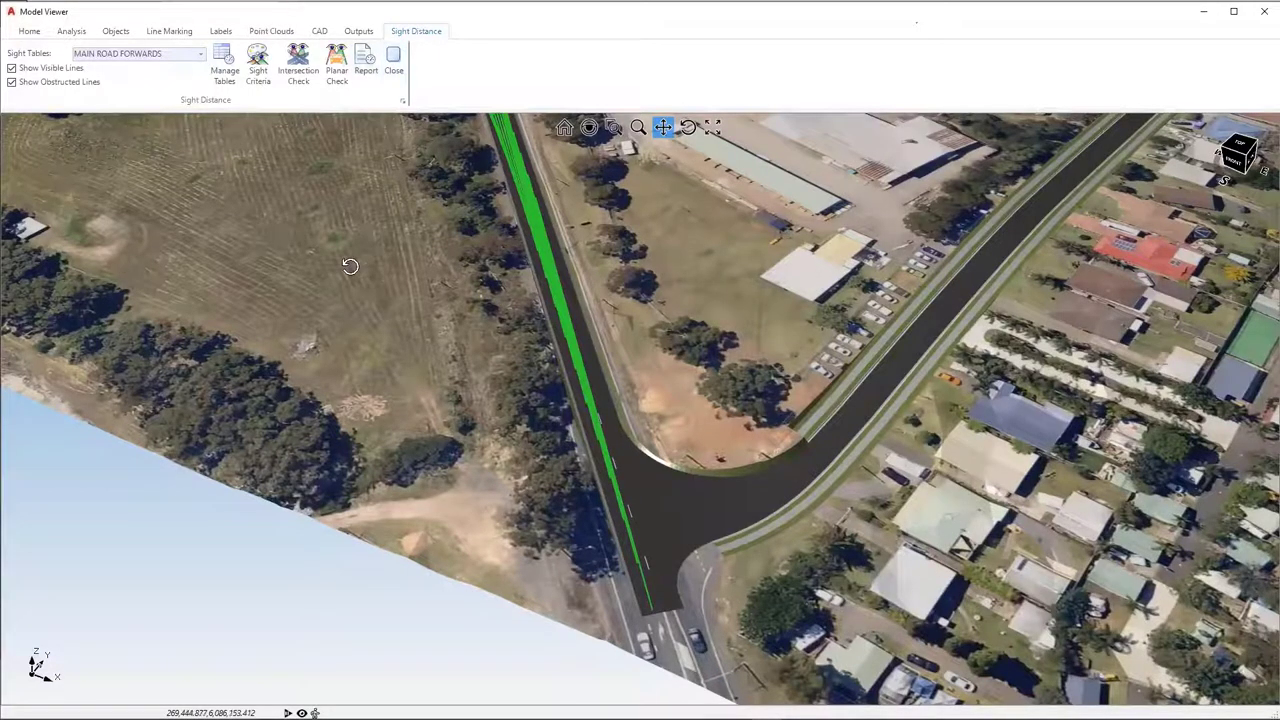
{"action": "middle_click_drag", "start_coordinate": [351, 267], "coordinate": [453, 592]}
{"action": "left_click_drag", "start_coordinate": [688, 308], "coordinate": [658, 358]}
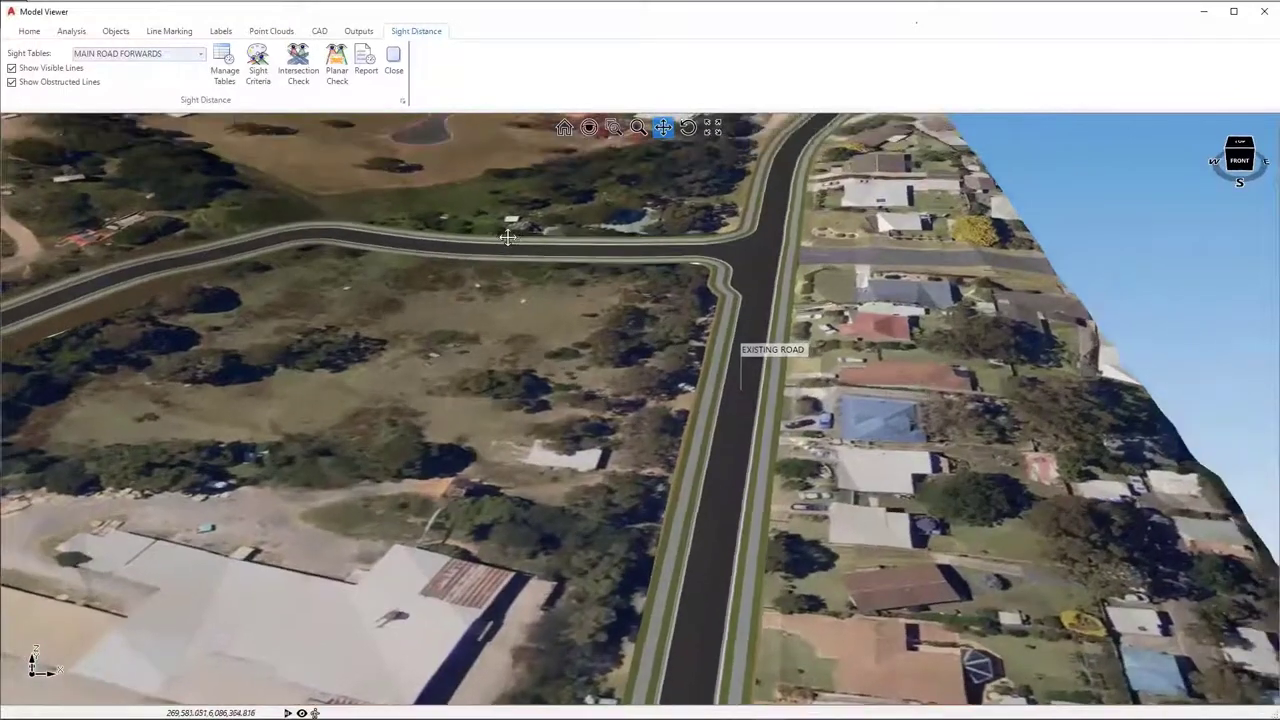
{"action": "left_click", "coordinate": [201, 54]}
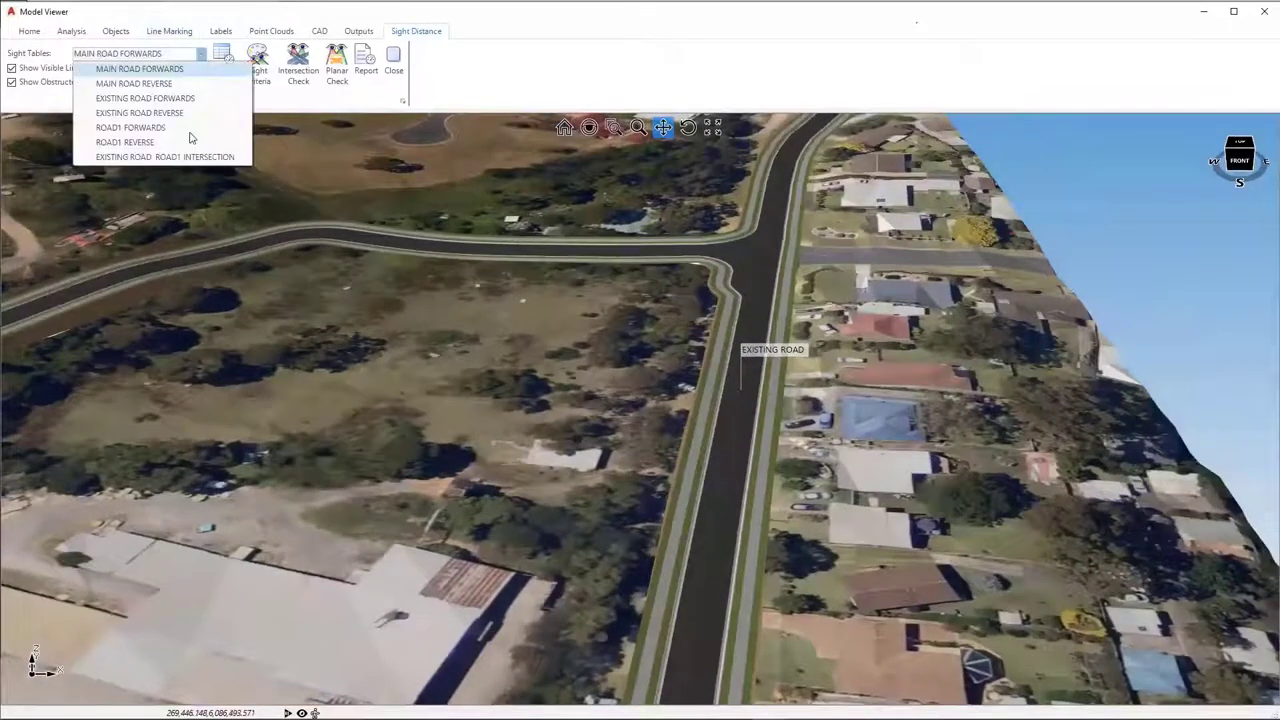
{"action": "left_click", "coordinate": [167, 160]}
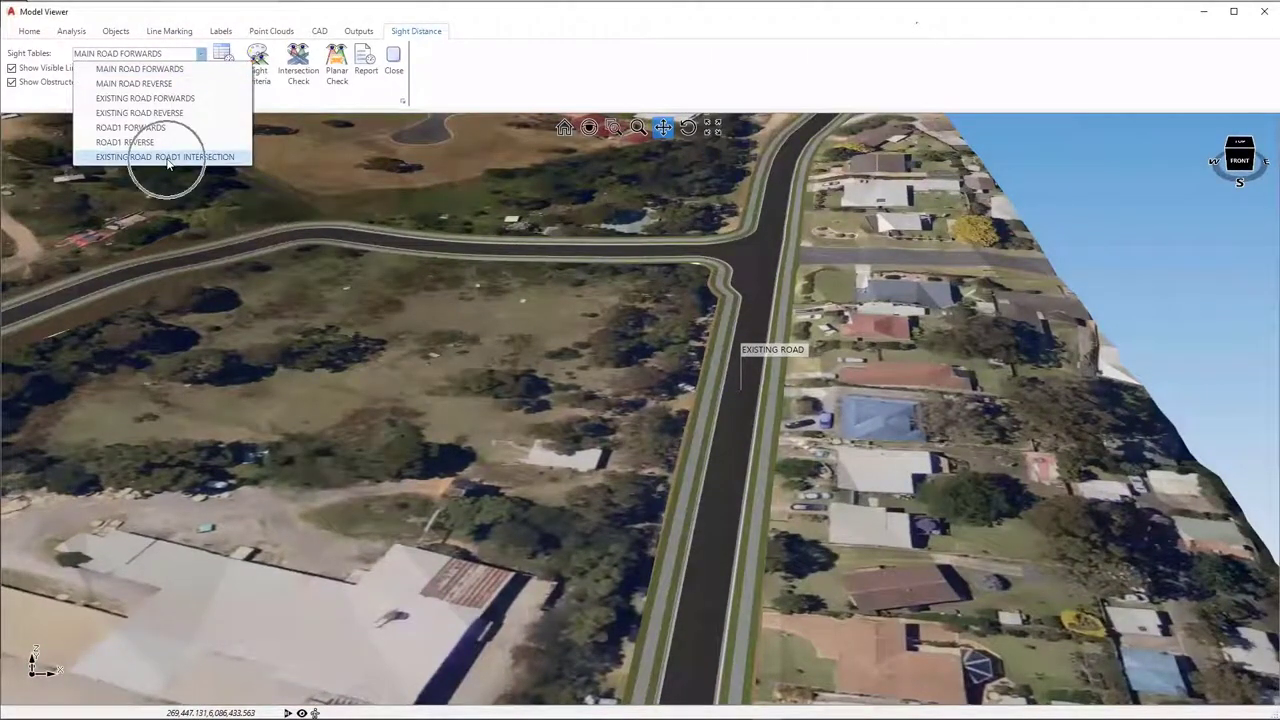
{"action": "left_click", "coordinate": [165, 158]}
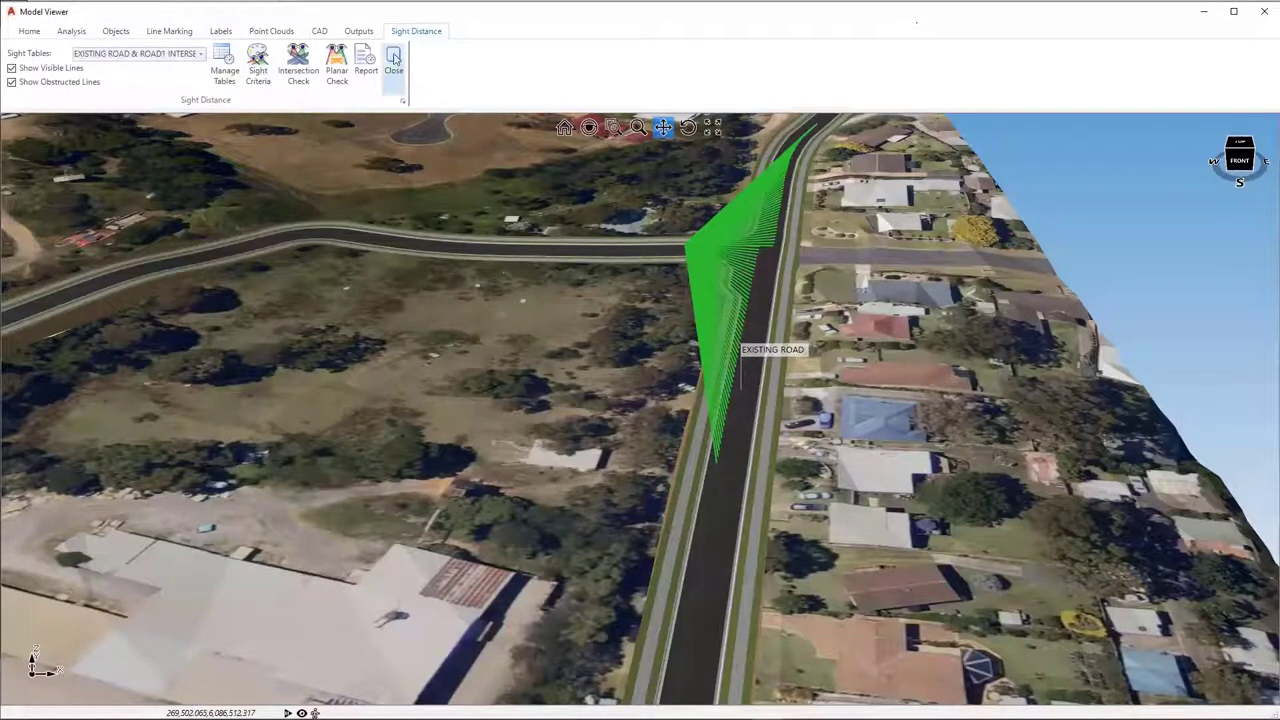
Open the Intersection Check and review the main road settings, vehicle position, targets and sight triangle diagram
{"action": "left_click", "coordinate": [299, 70]}
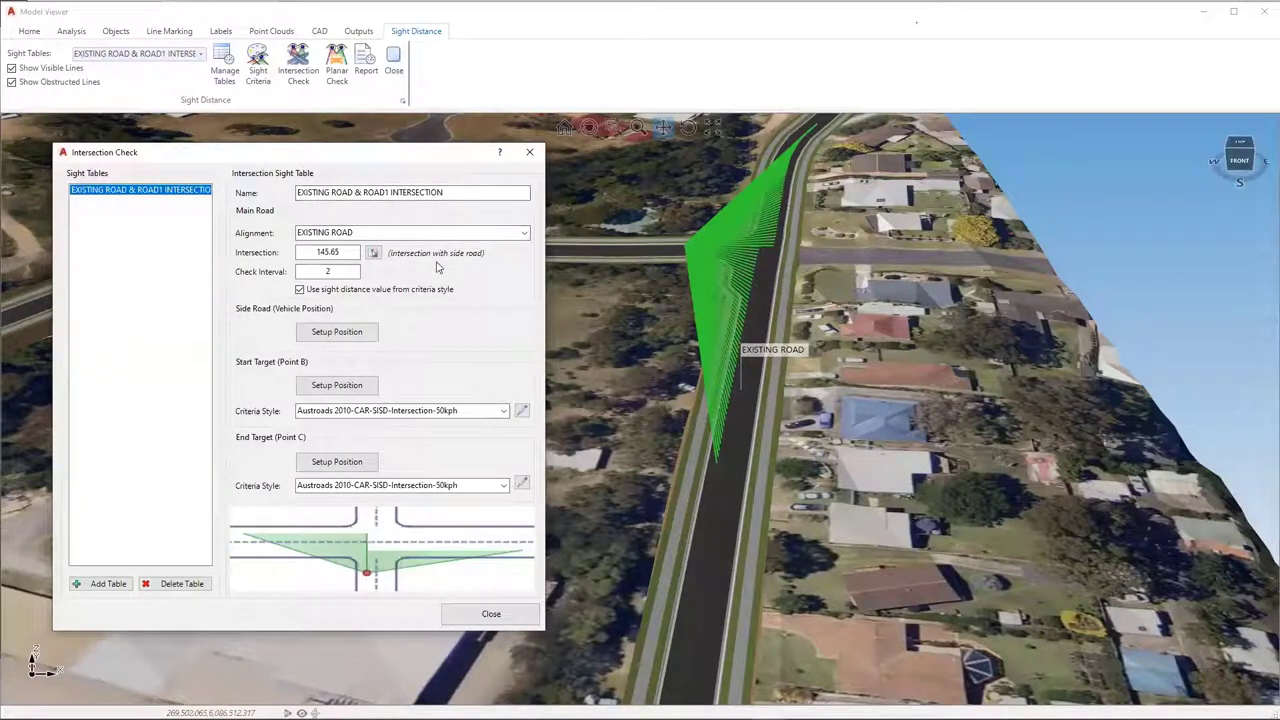
{"action": "mouse_move", "coordinate": [345, 258]}
{"action": "mouse_move", "coordinate": [388, 587]}
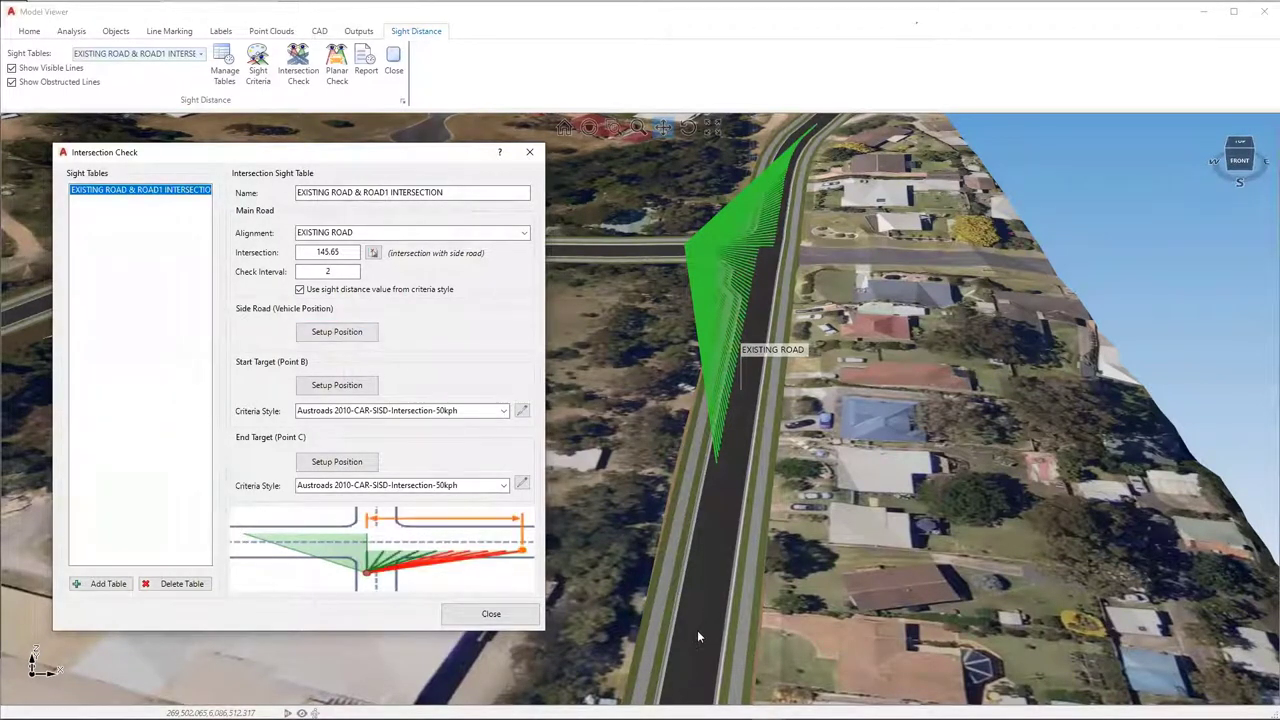
{"action": "left_click", "coordinate": [686, 660]}
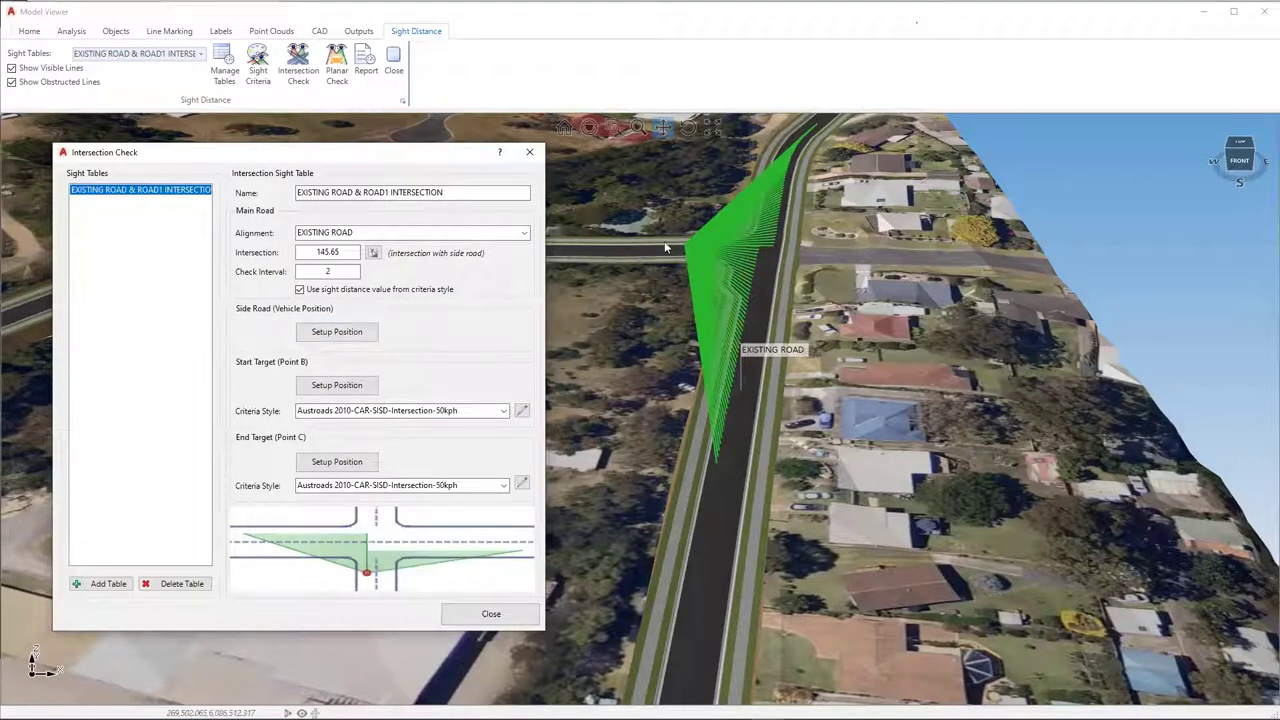
Pick a new side road vehicle position in the street opposite ROAD1, at X 269608.143, Y 6086382.369, apply it and close the check
{"action": "left_click", "coordinate": [365, 335]}
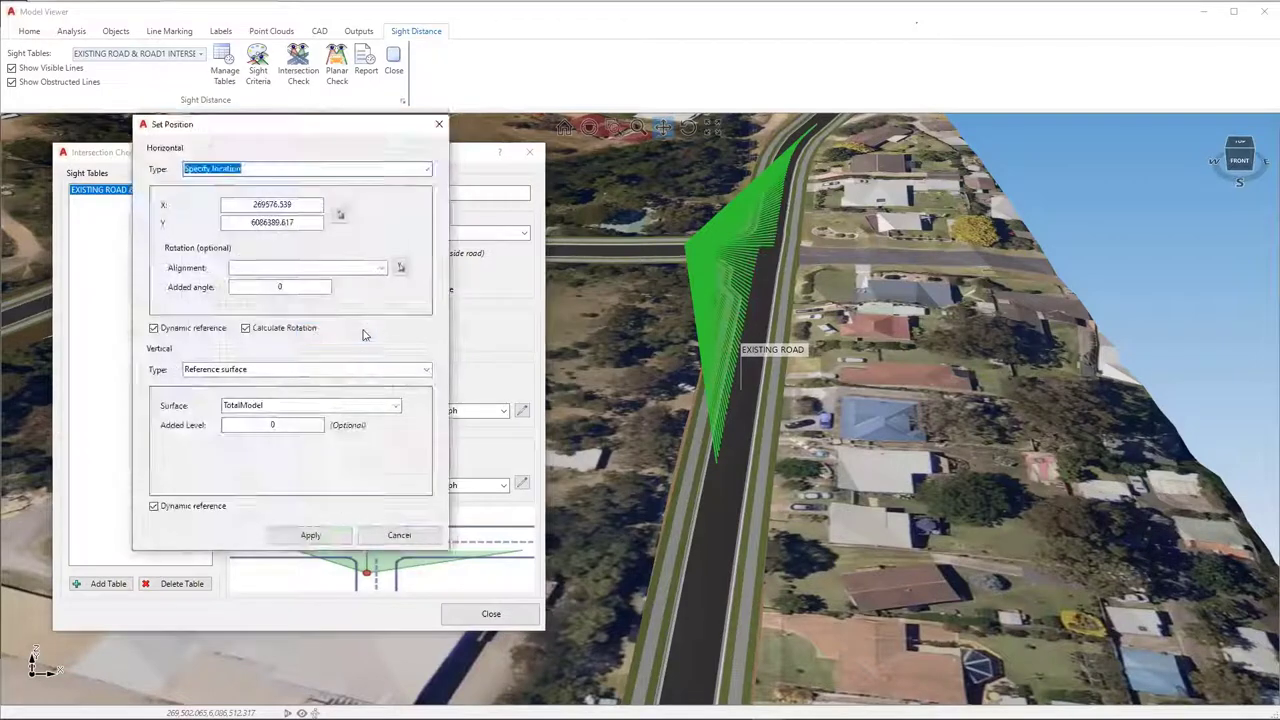
{"action": "left_click", "coordinate": [340, 215]}
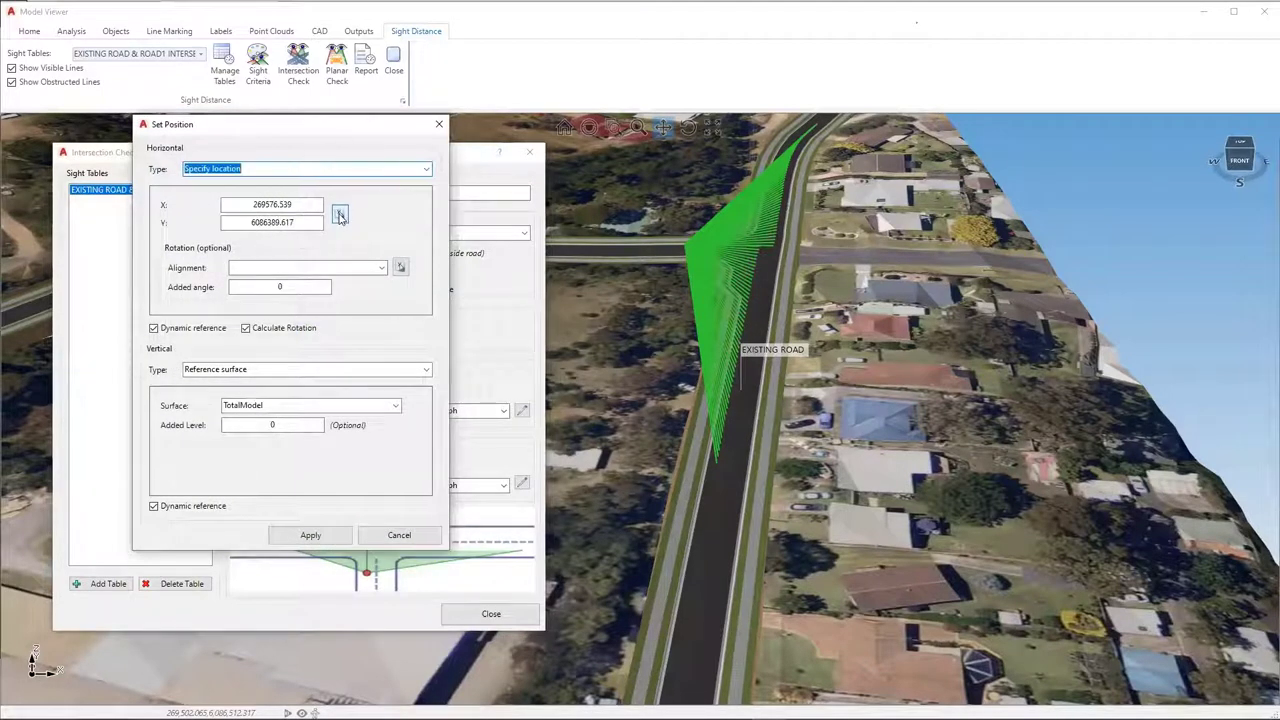
{"action": "left_click", "coordinate": [340, 216]}
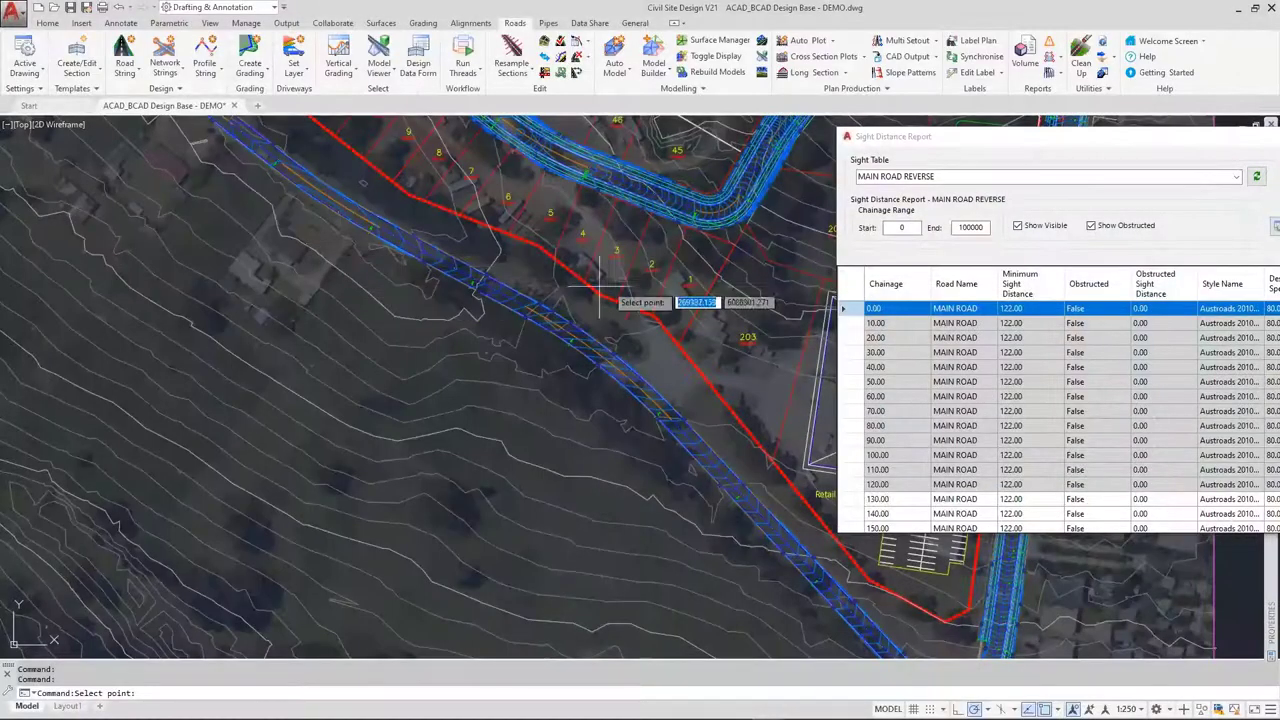
{"action": "middle_click_drag", "start_coordinate": [600, 290], "coordinate": [244, 354]}
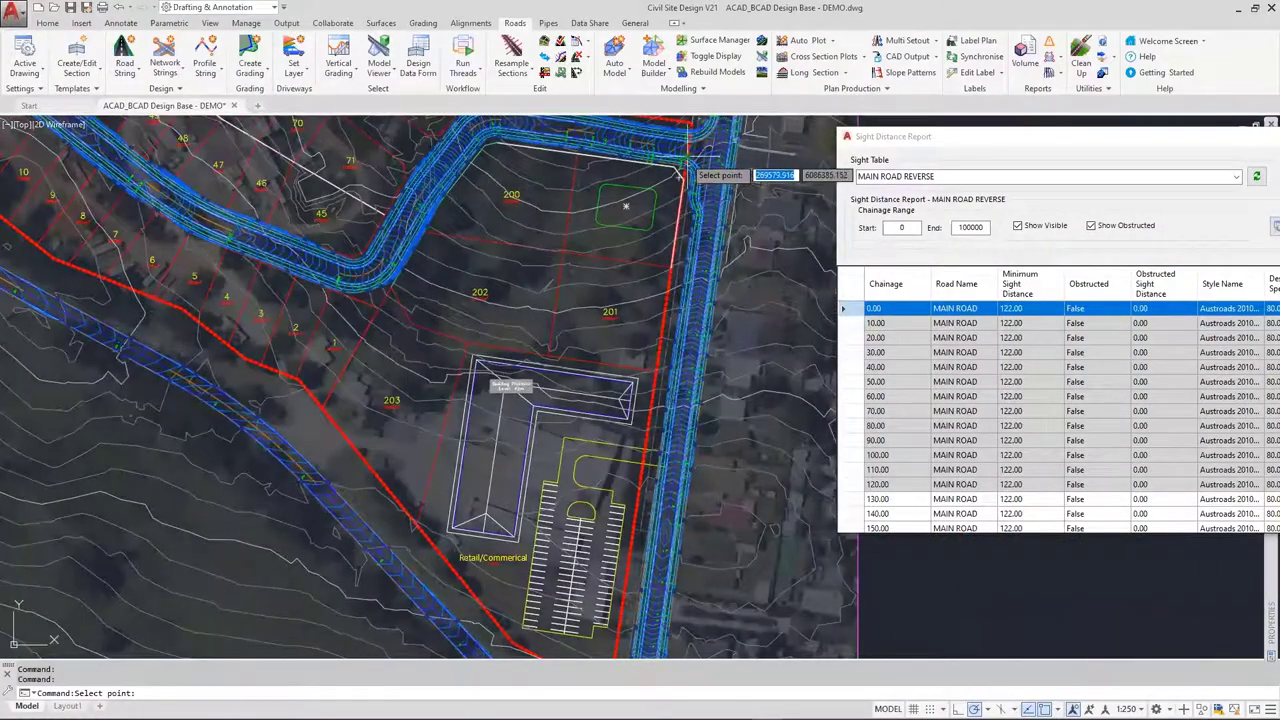
{"action": "scroll", "coordinate": [686, 170], "scroll_direction": "up", "scroll_amount": 6}
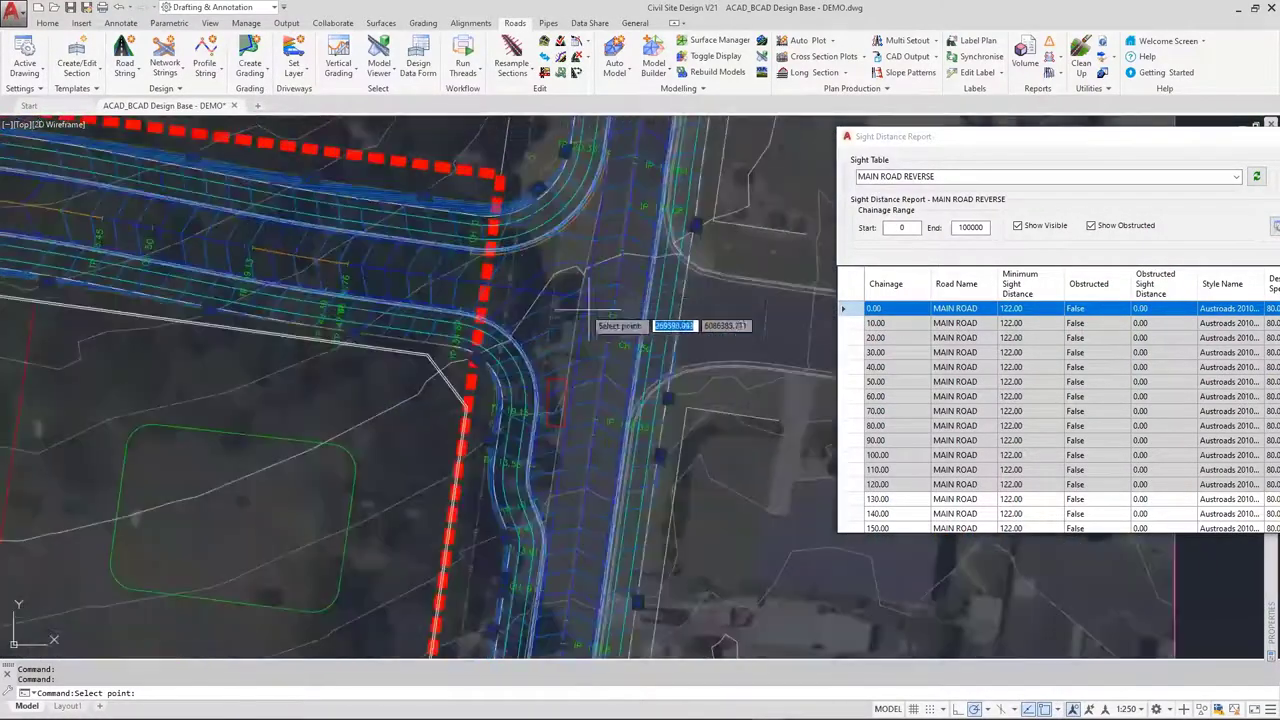
{"action": "left_click", "coordinate": [740, 324]}
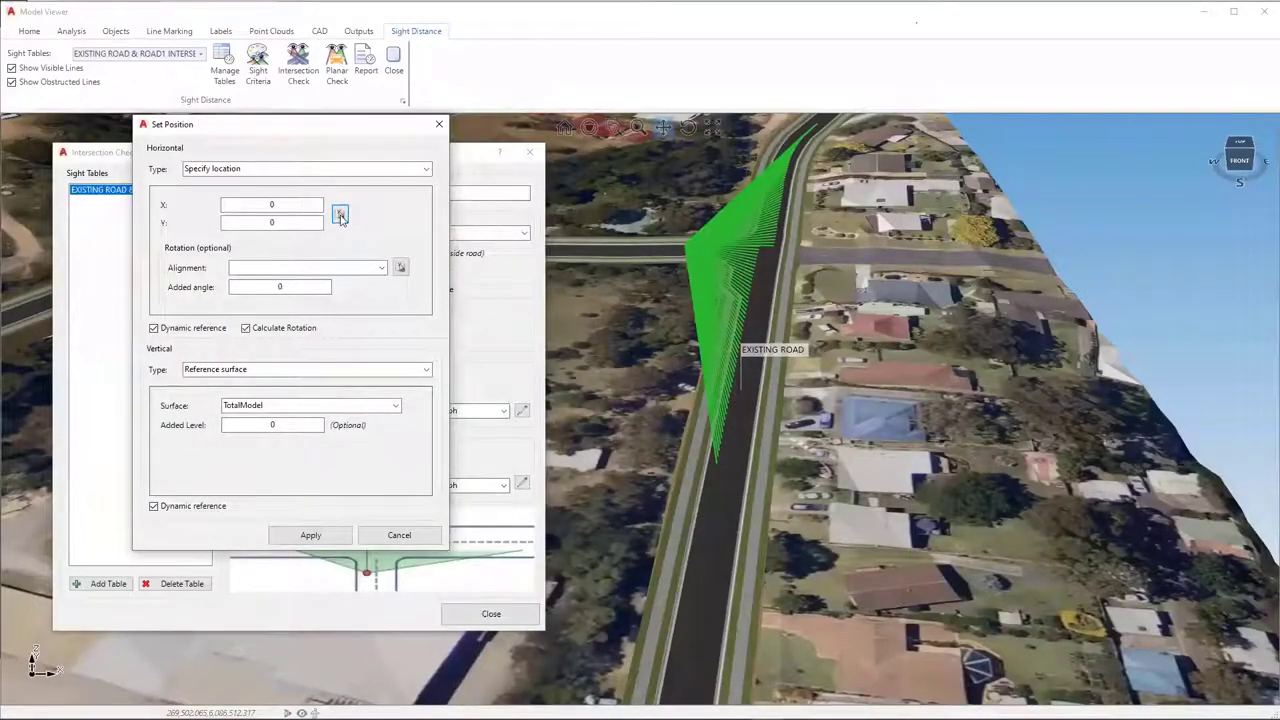
{"action": "left_click", "coordinate": [340, 216]}
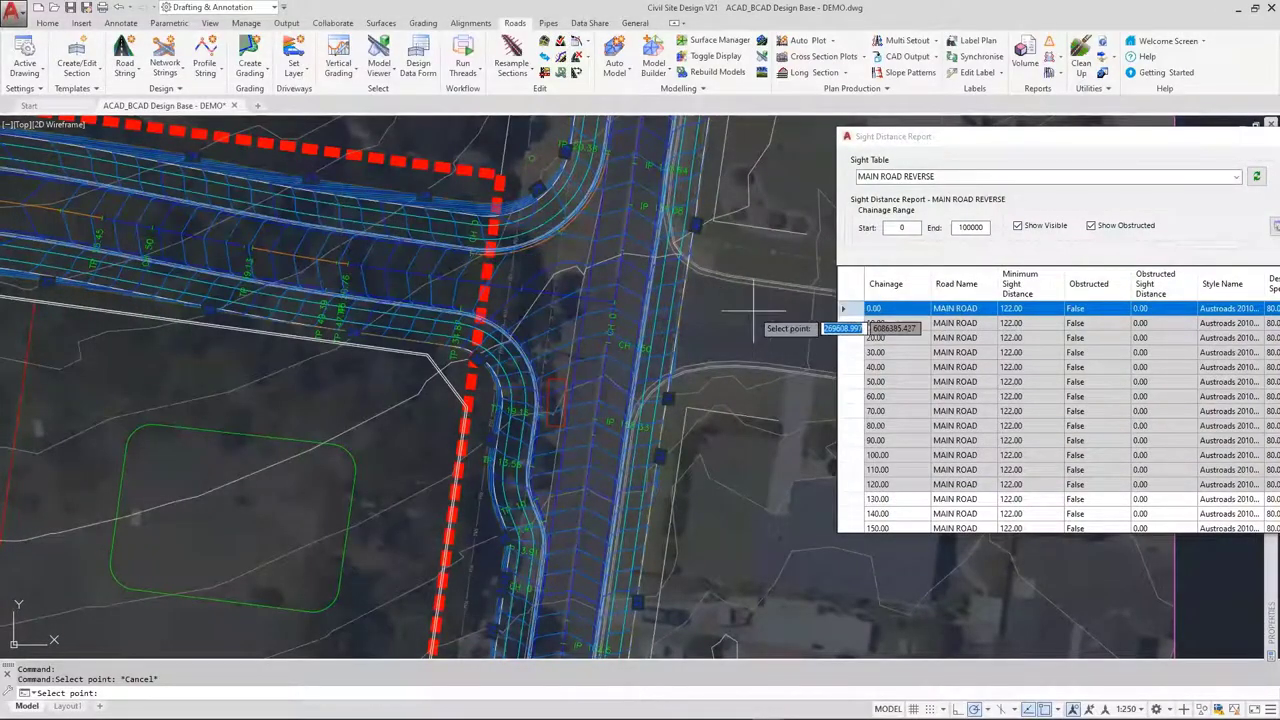
{"action": "left_click", "coordinate": [752, 340]}
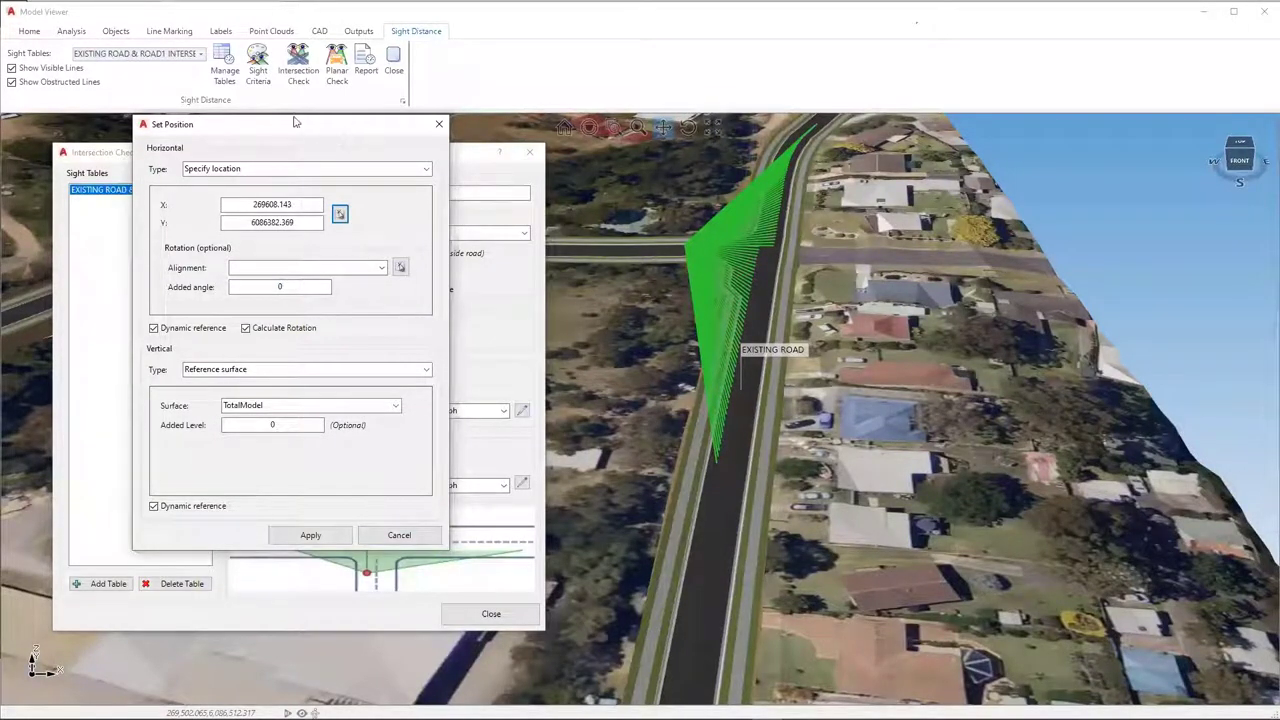
{"action": "left_click_drag", "start_coordinate": [258, 123], "coordinate": [268, 115]}
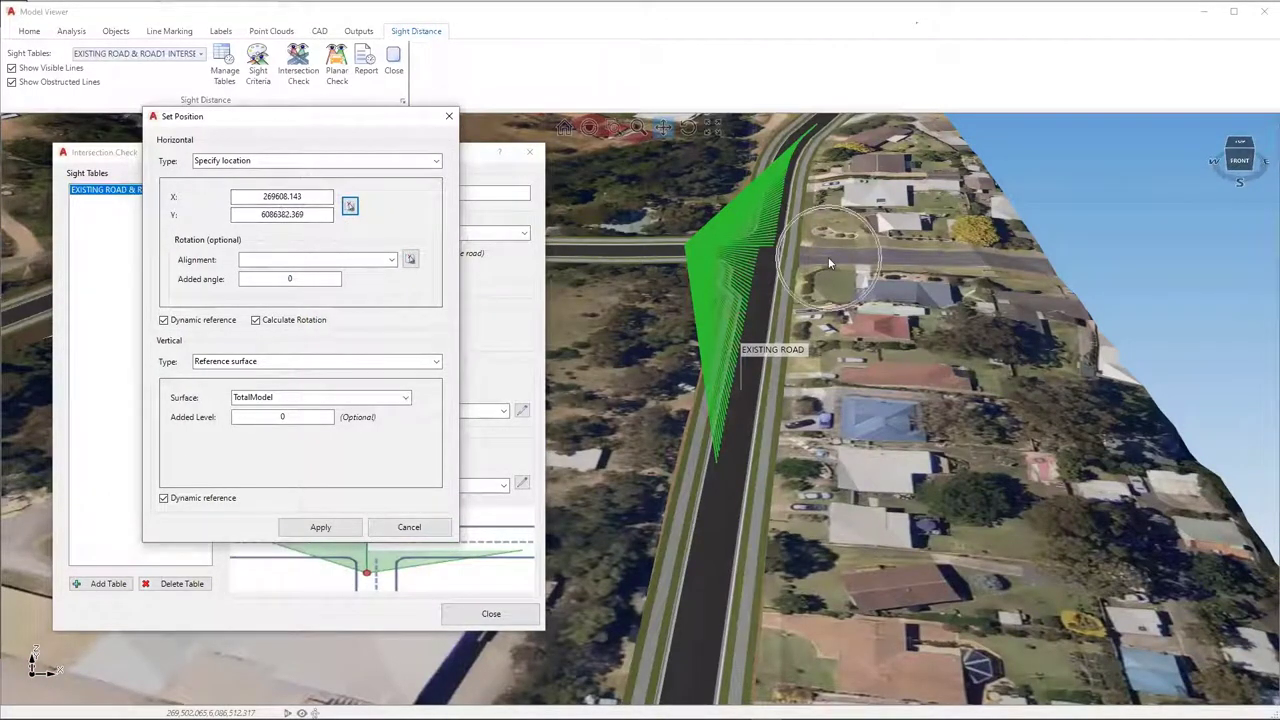
{"action": "left_click", "coordinate": [320, 527]}
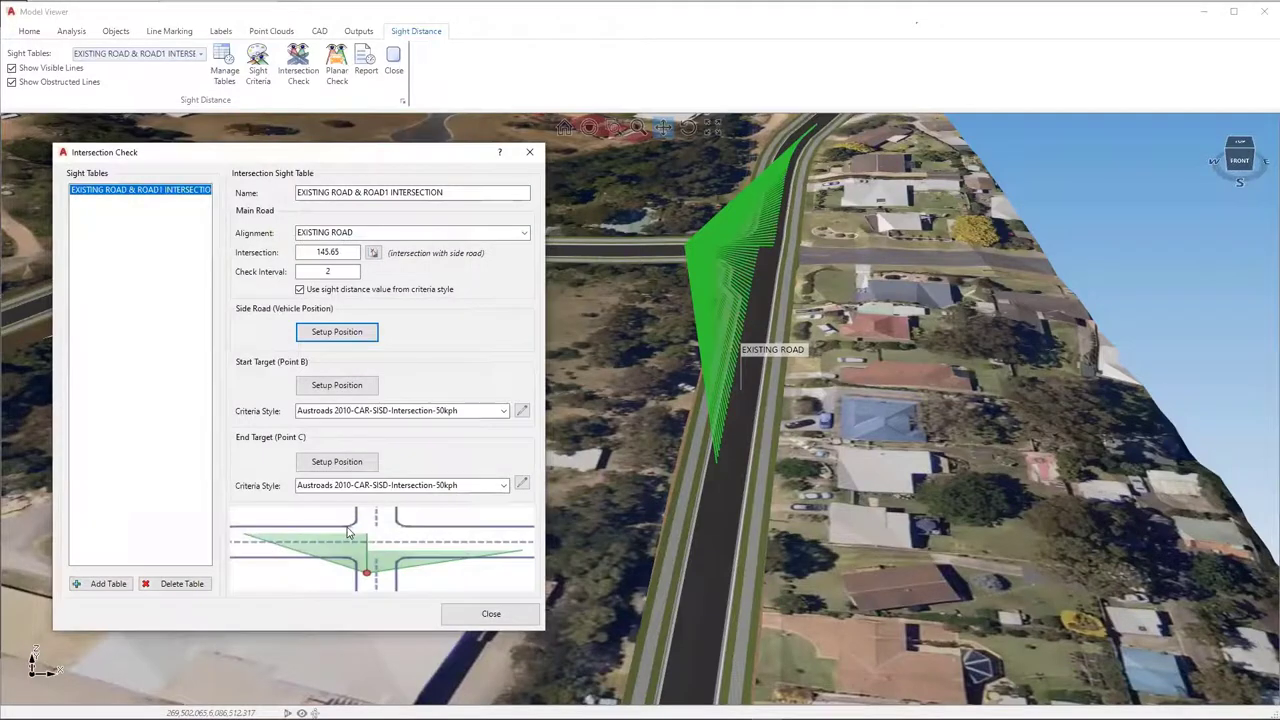
{"action": "left_click", "coordinate": [478, 617]}
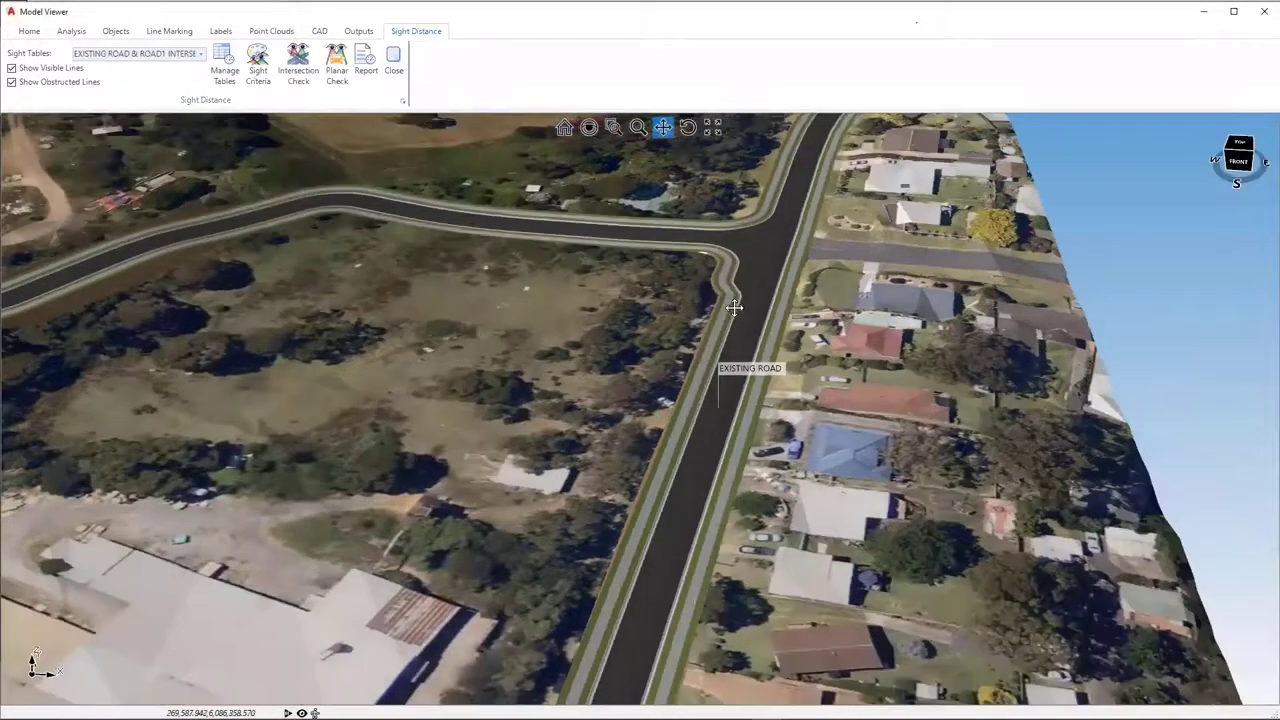
Refresh the model and reselect the EXISTING ROAD & ROAD1 INTERSECTION sight table
{"action": "left_click", "coordinate": [29, 31]}
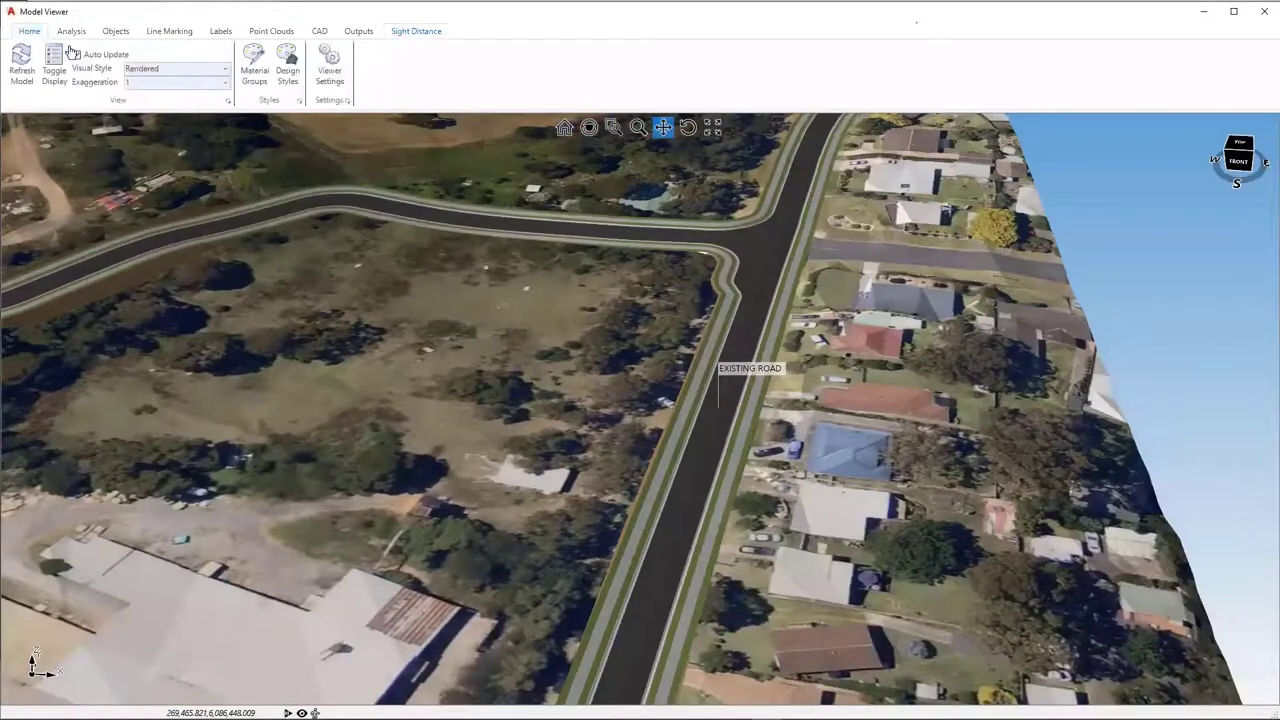
{"action": "left_click", "coordinate": [21, 68]}
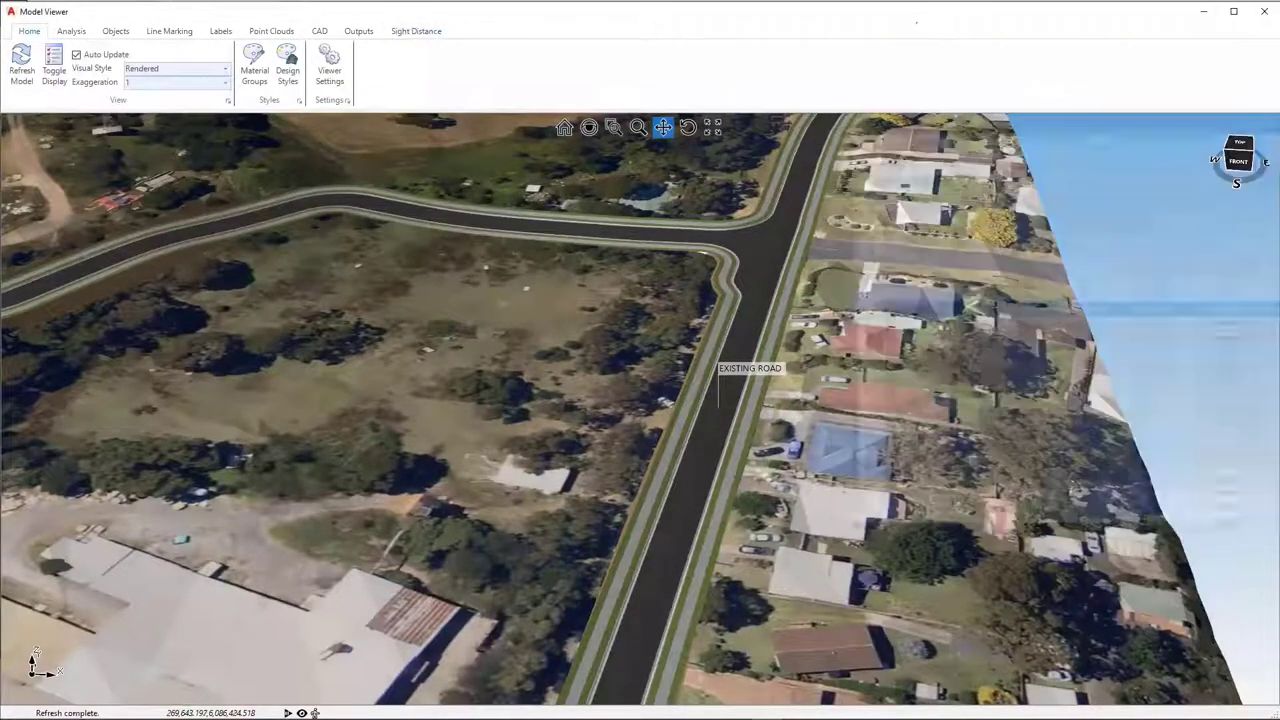
{"action": "left_click", "coordinate": [424, 33]}
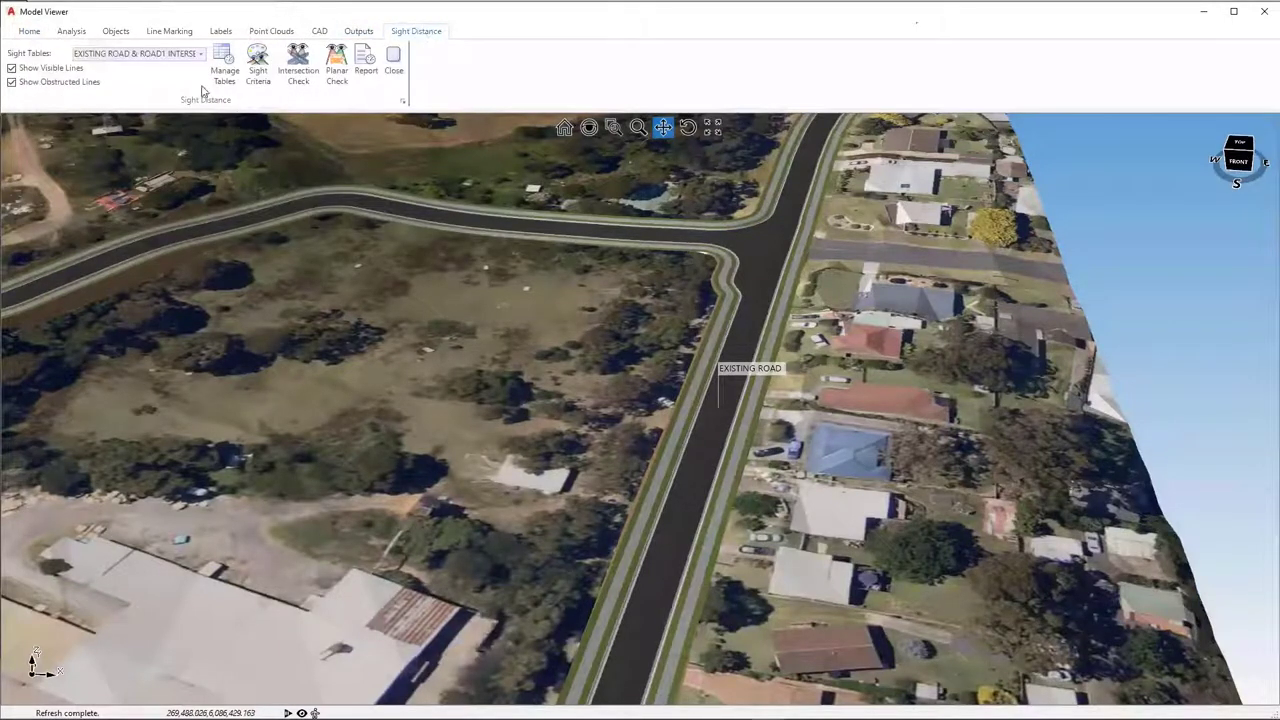
{"action": "left_click", "coordinate": [200, 53]}
{"action": "left_click", "coordinate": [152, 158]}
In the Intersection Check, set the side road vehicle position's reference surface to NS, re-pick its location and apply the position
{"action": "left_click", "coordinate": [300, 82]}
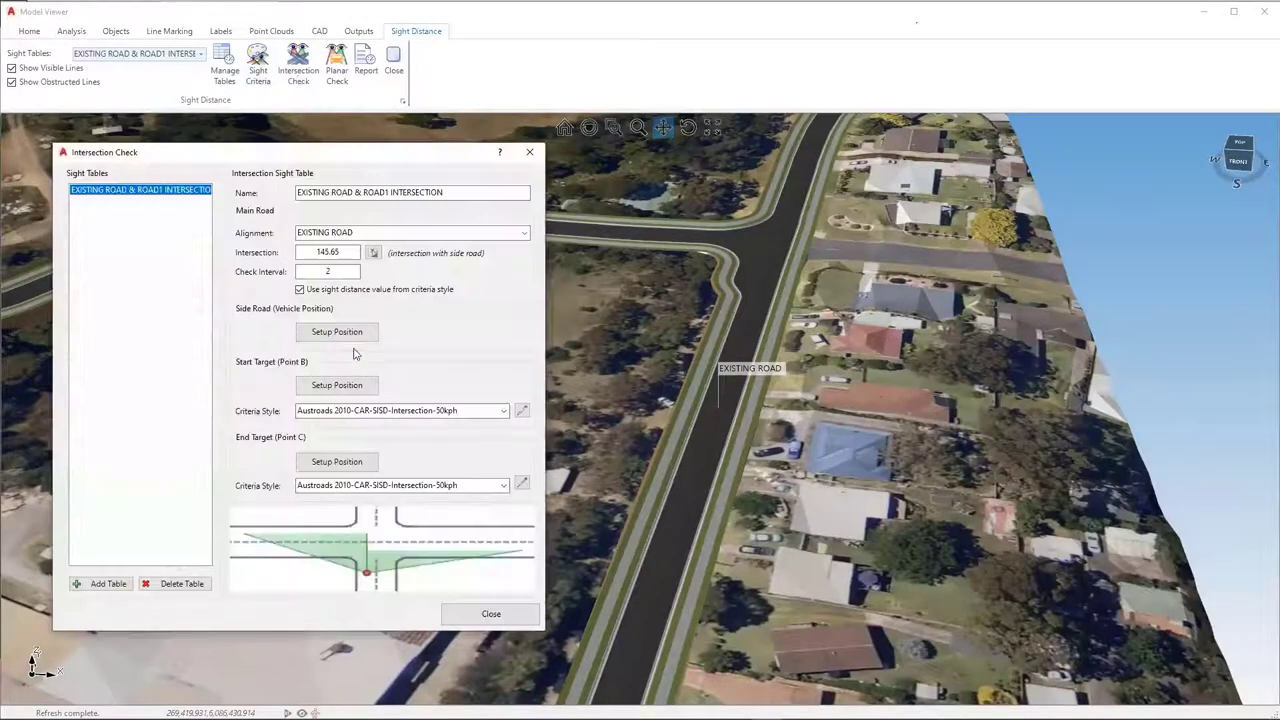
{"action": "left_click", "coordinate": [351, 338]}
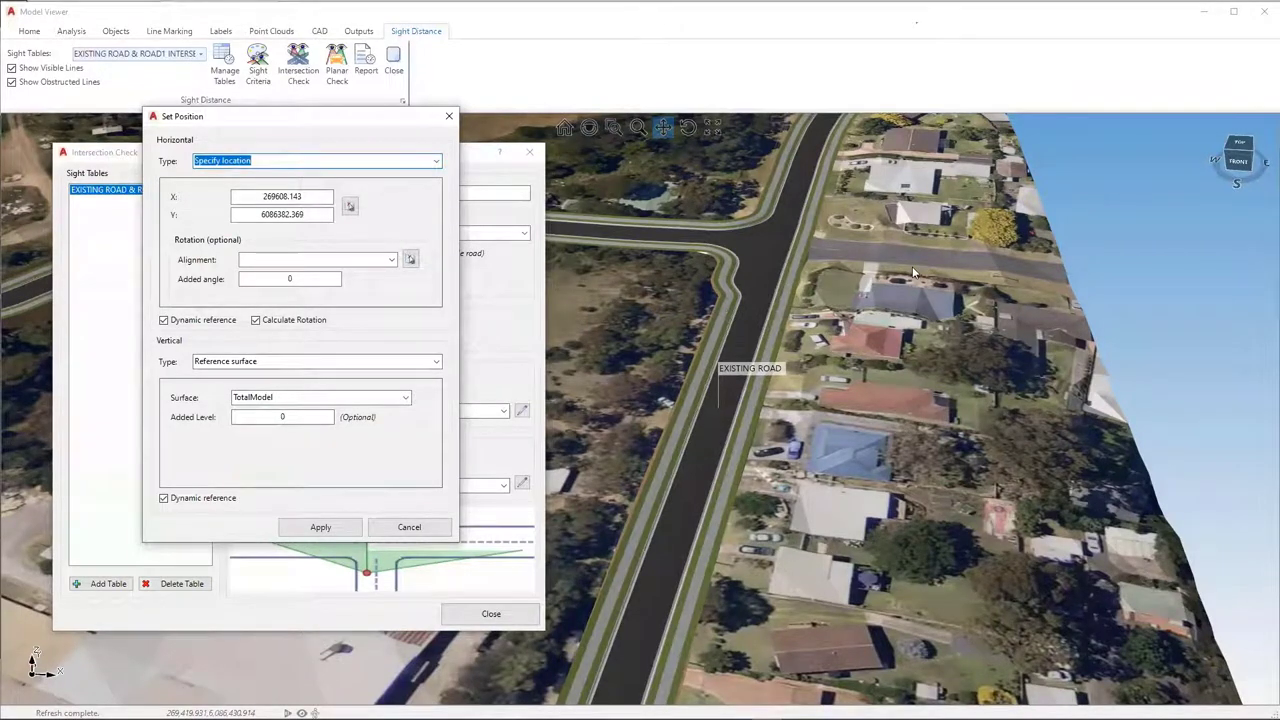
{"action": "left_click", "coordinate": [404, 398]}
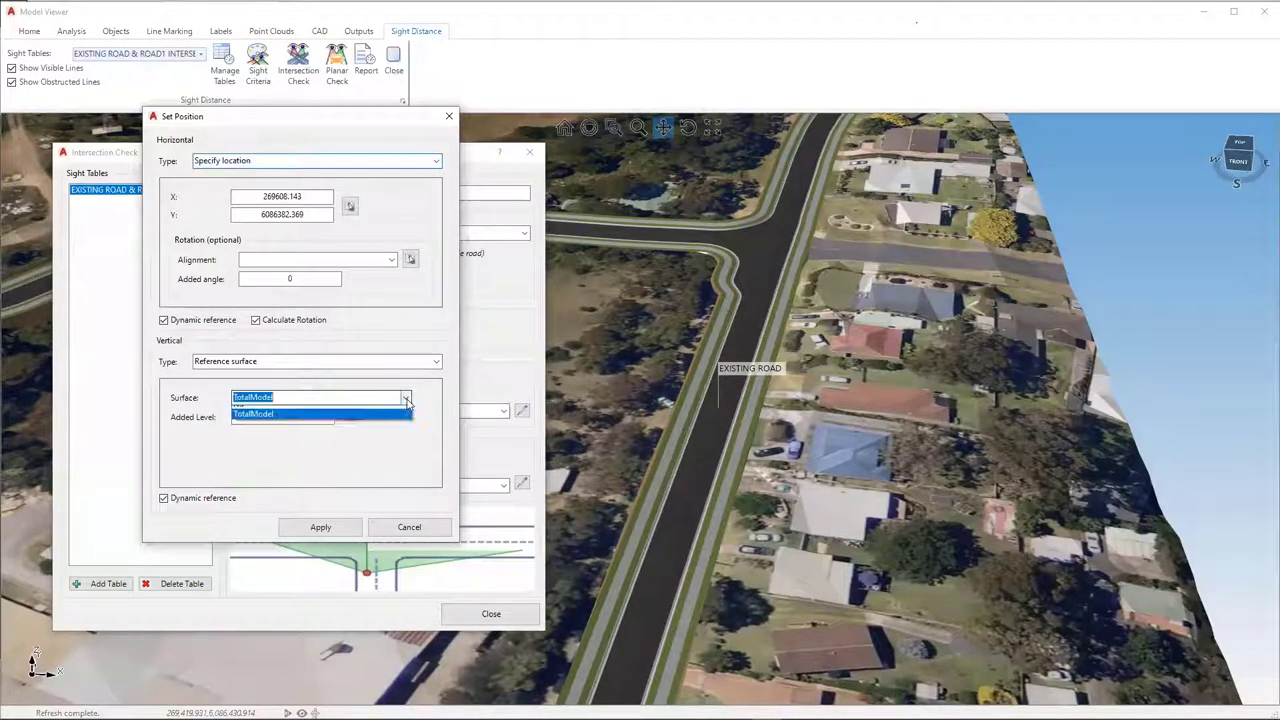
{"action": "left_click", "coordinate": [284, 411]}
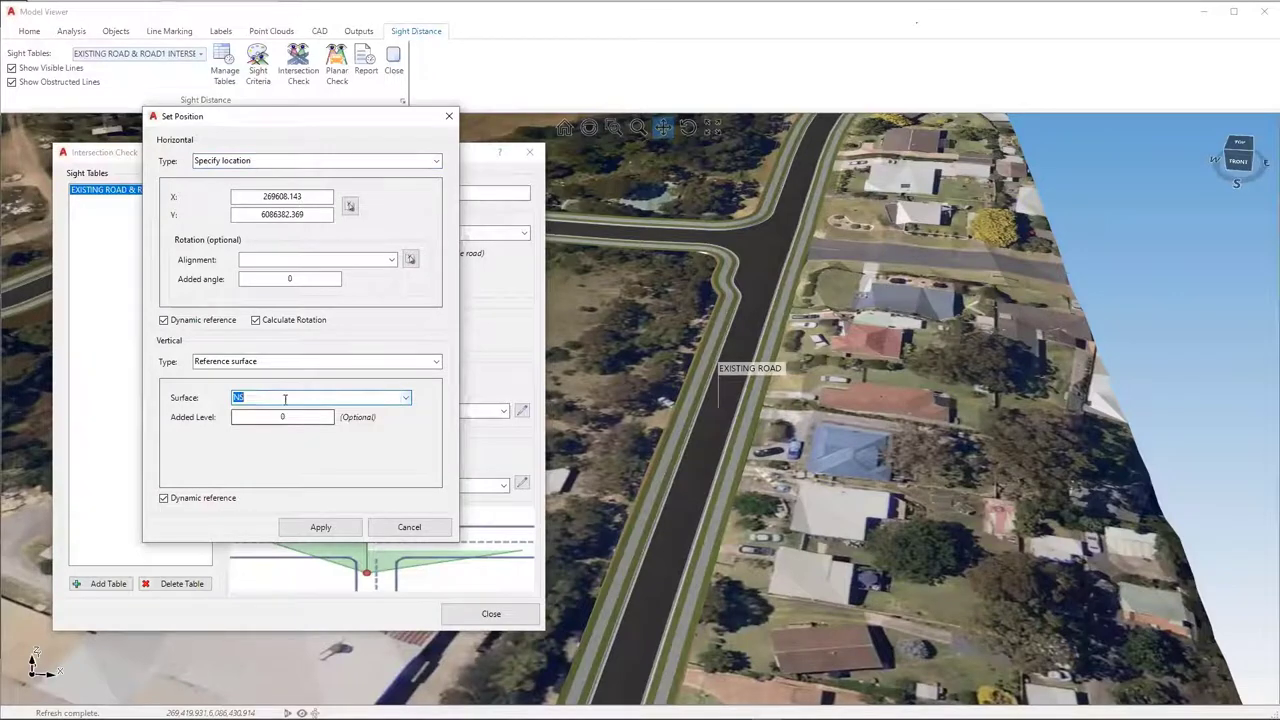
{"action": "left_click", "coordinate": [349, 207]}
{"action": "left_click", "coordinate": [318, 528]}
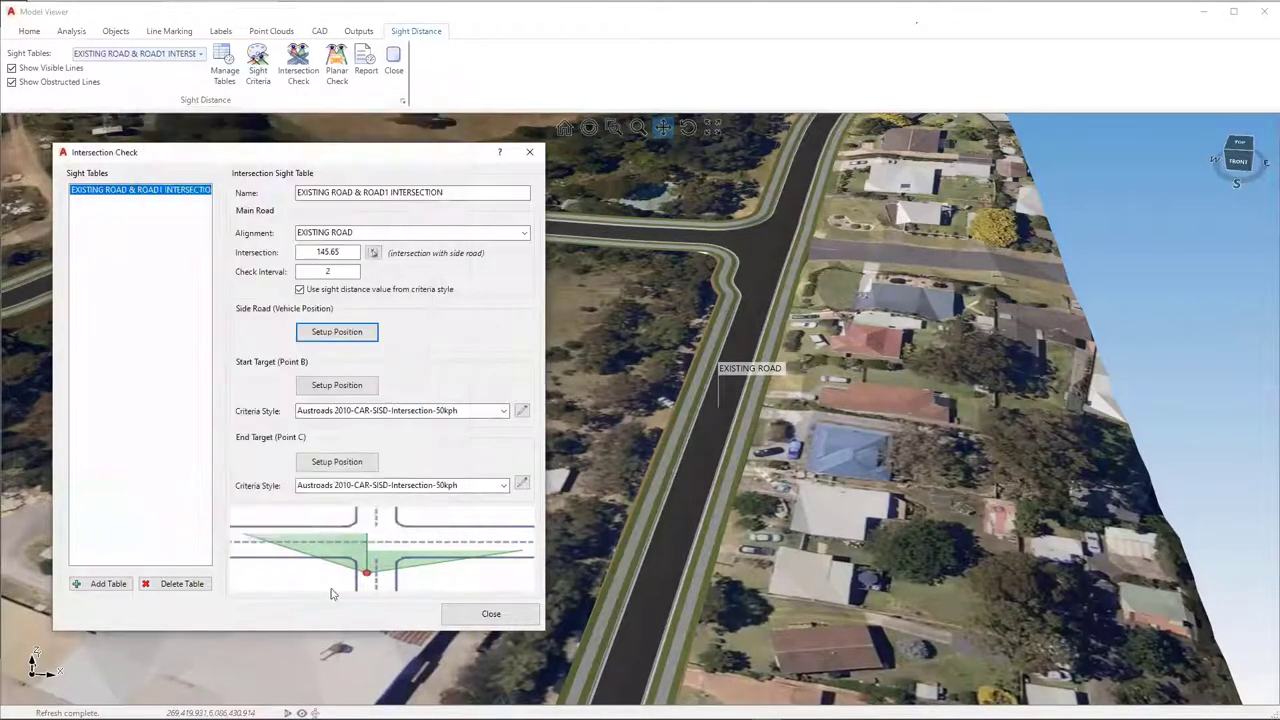
Close the Intersection Check and examine the visible and obstructed sight lines along EXISTING ROAD from the side road opposite ROAD1
{"action": "left_click", "coordinate": [452, 613]}
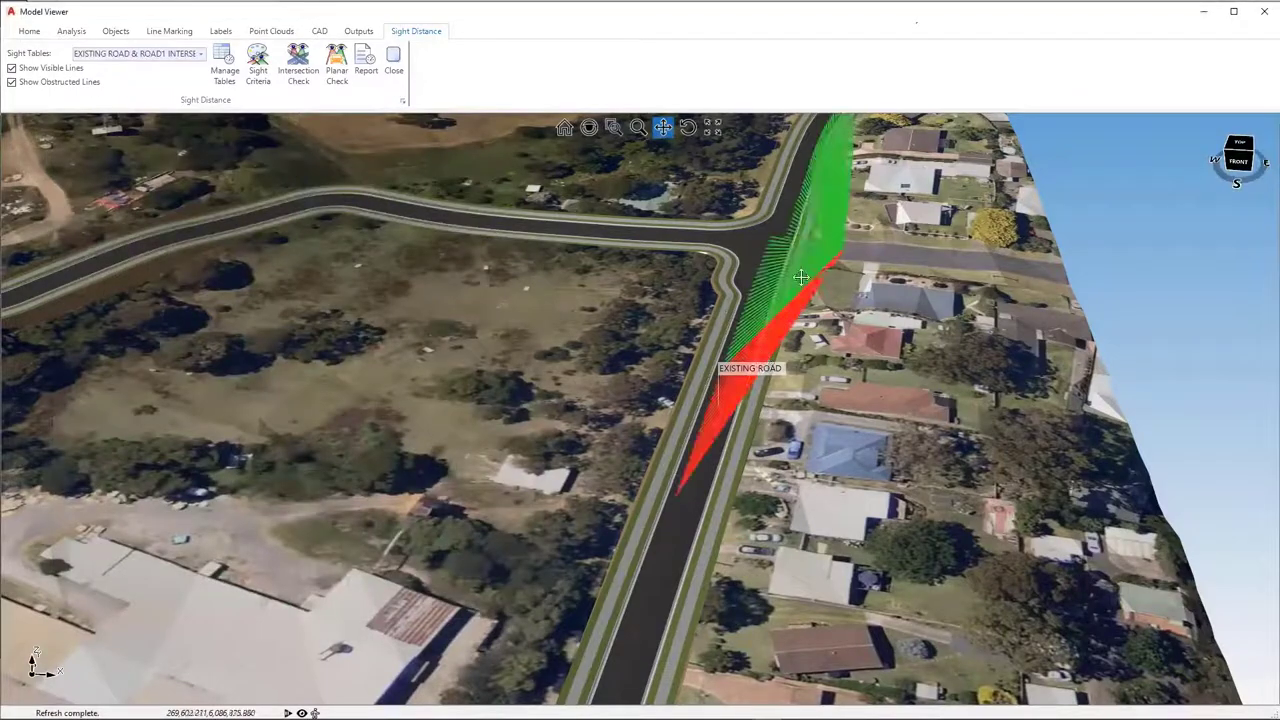
{"action": "scroll", "coordinate": [674, 357], "scroll_direction": "up", "scroll_amount": 2}
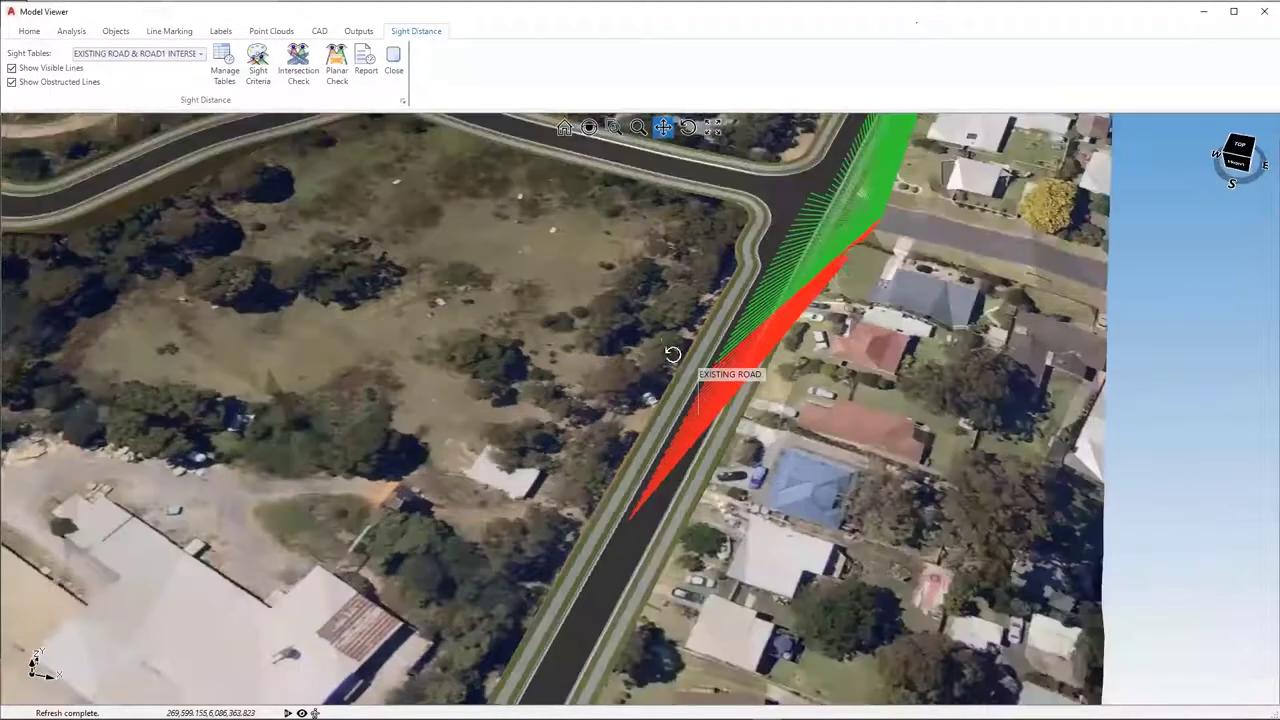
{"action": "middle_click_drag", "start_coordinate": [674, 357], "coordinate": [438, 238]}
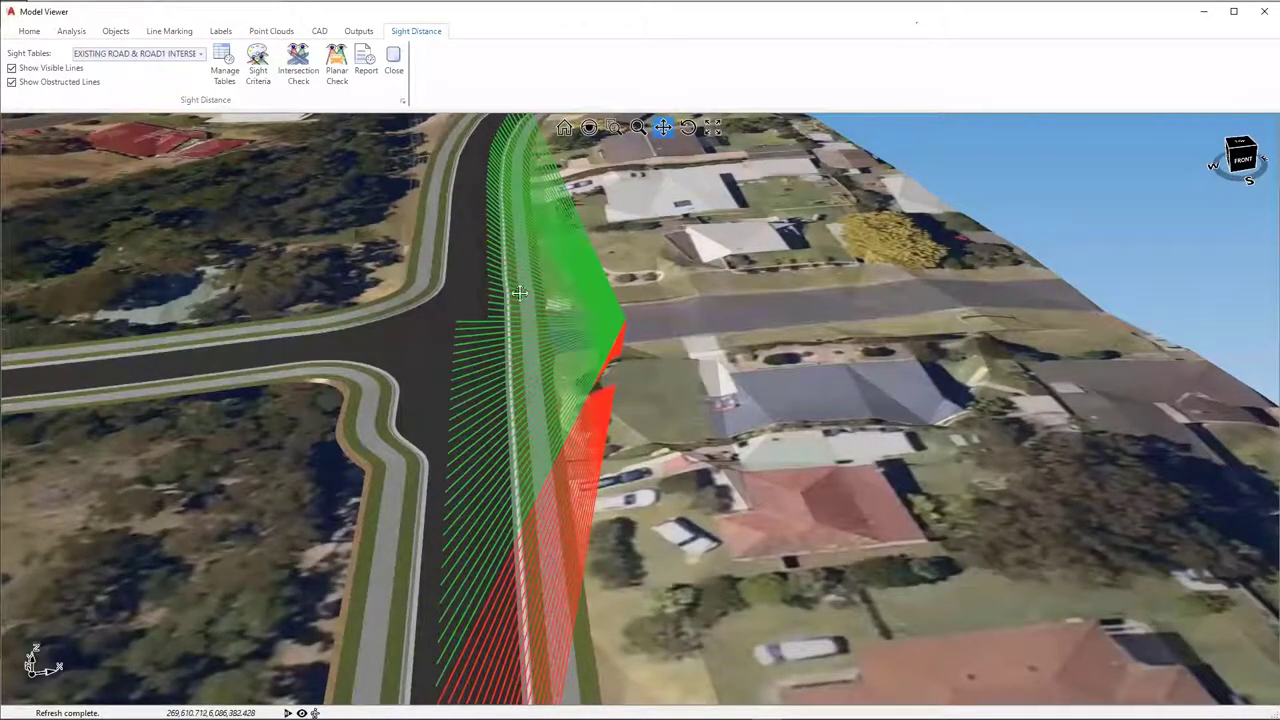
{"action": "middle_click_drag", "start_coordinate": [405, 280], "coordinate": [272, 181]}
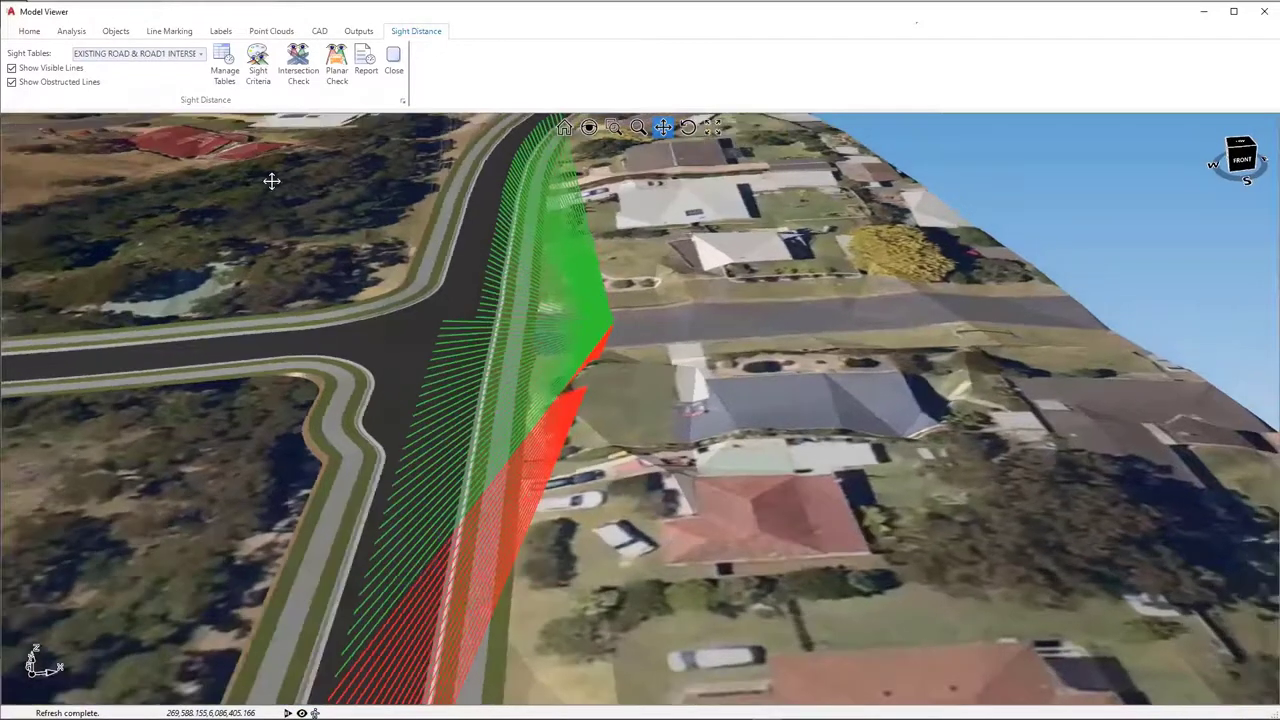
{"action": "left_click", "coordinate": [298, 62]}
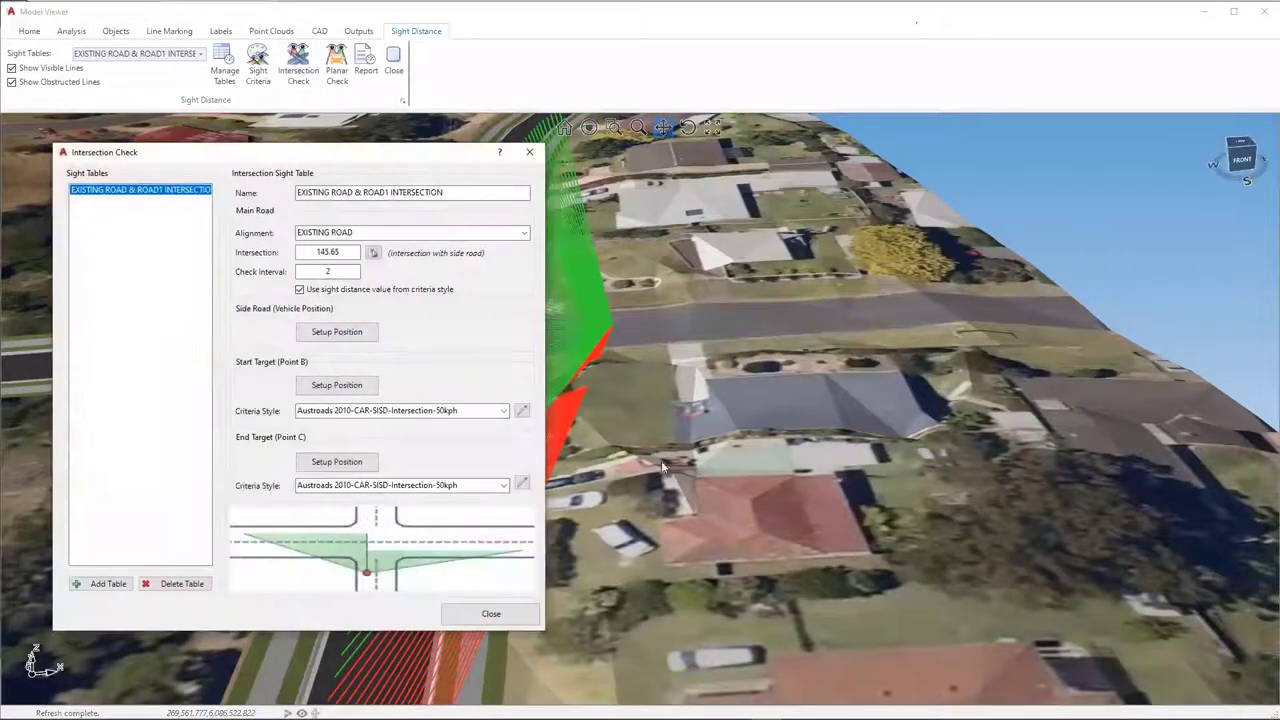
{"action": "left_click", "coordinate": [480, 613]}
{"action": "scroll", "coordinate": [520, 366], "scroll_direction": "up", "scroll_amount": 3}
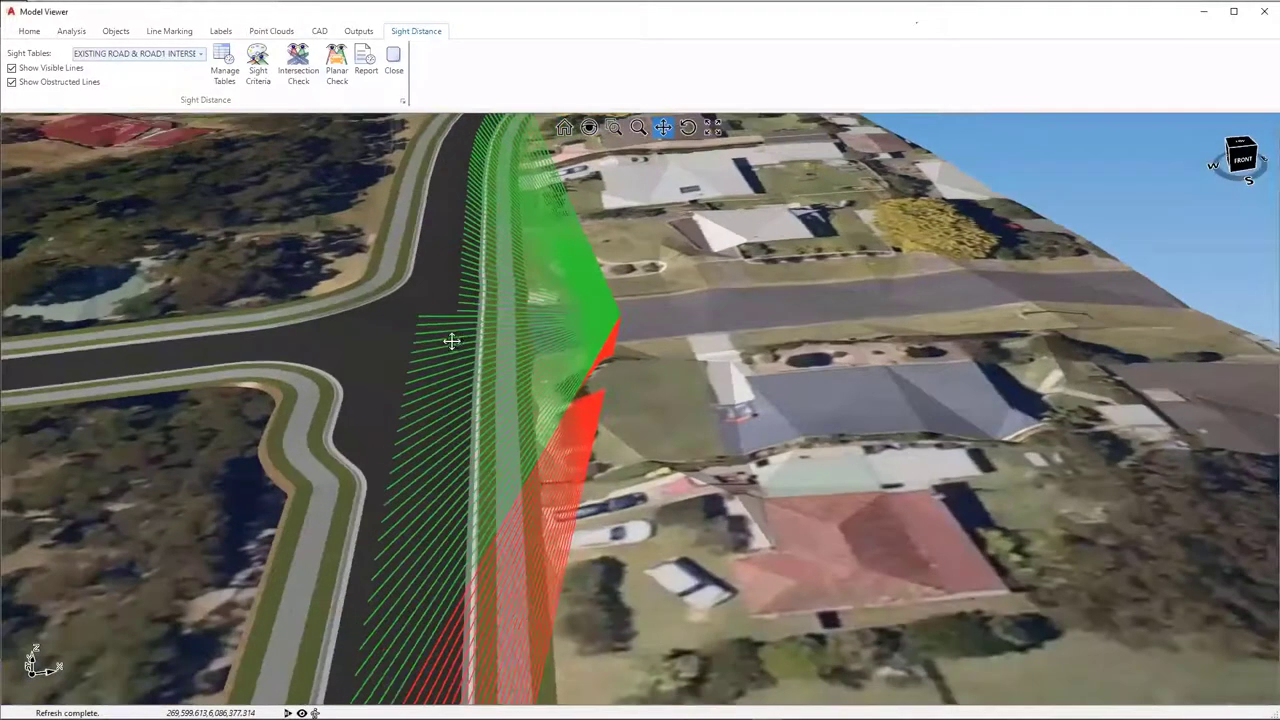
{"action": "scroll", "coordinate": [882, 306], "scroll_direction": "up", "scroll_amount": 2}
{"action": "left_click_drag", "start_coordinate": [882, 306], "coordinate": [838, 346]}
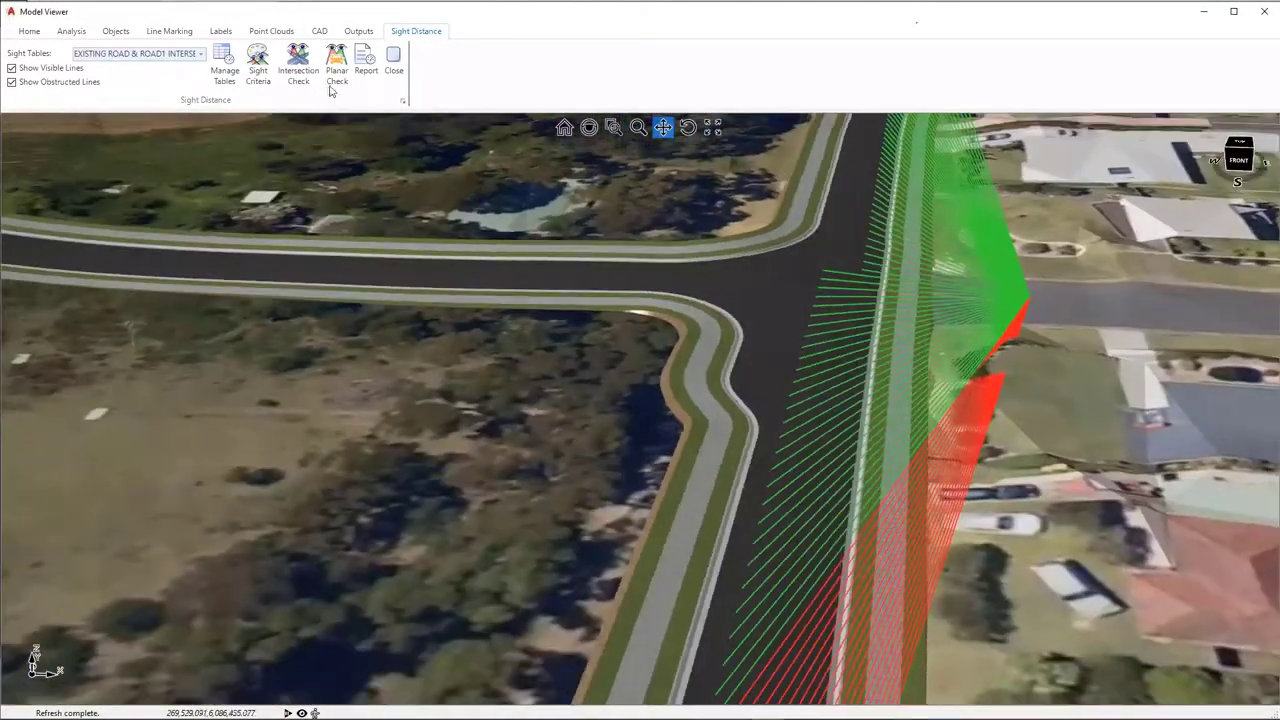
Reopen the Intersection Check and review the start target, end target and side road vehicle position on the sight triangle diagram
{"action": "left_click", "coordinate": [298, 68]}
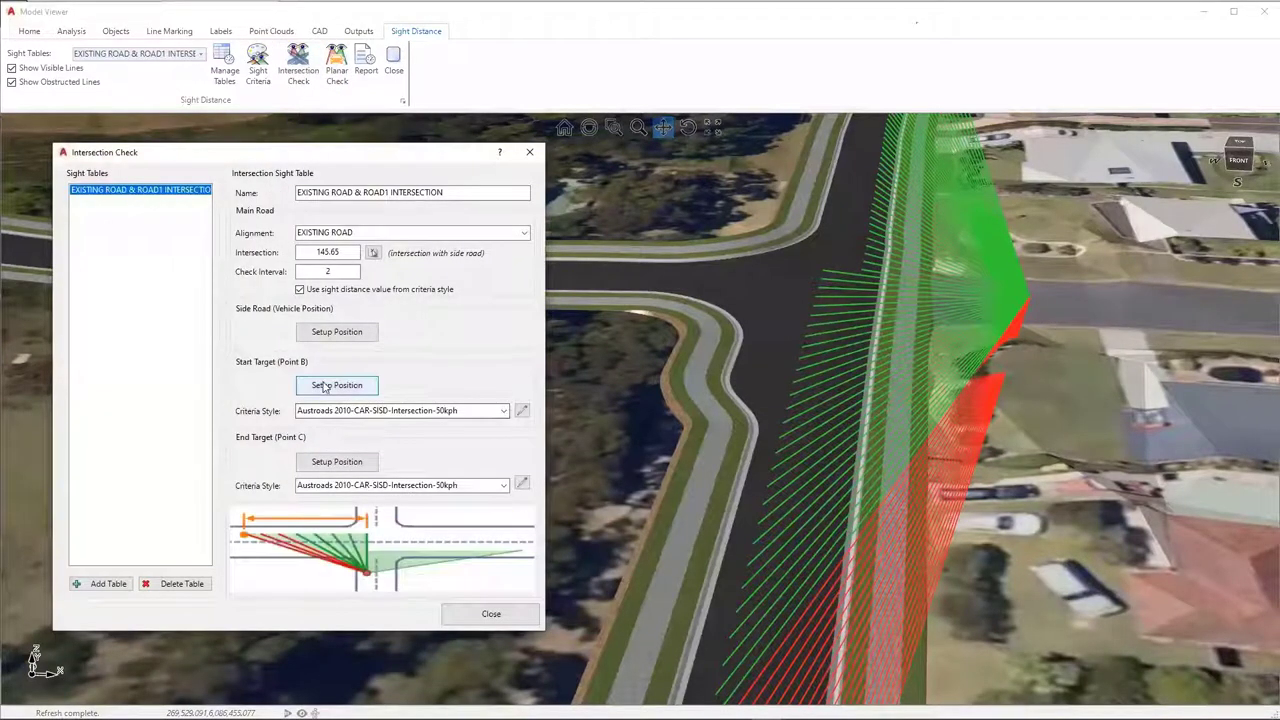
{"action": "mouse_move", "coordinate": [328, 462]}
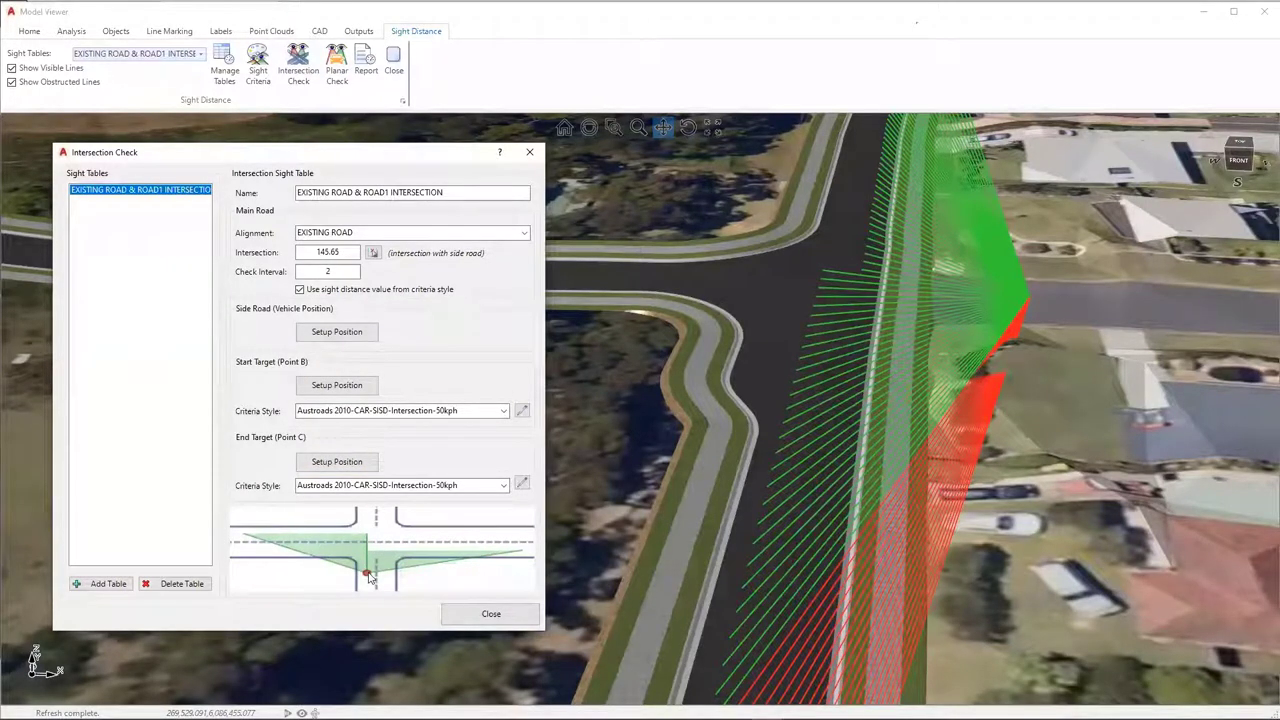
Set the side road vehicle position to a point on the side road near the intersection, about X 269577.56, Y 6086389.52, with object snap off
{"action": "left_click", "coordinate": [314, 338]}
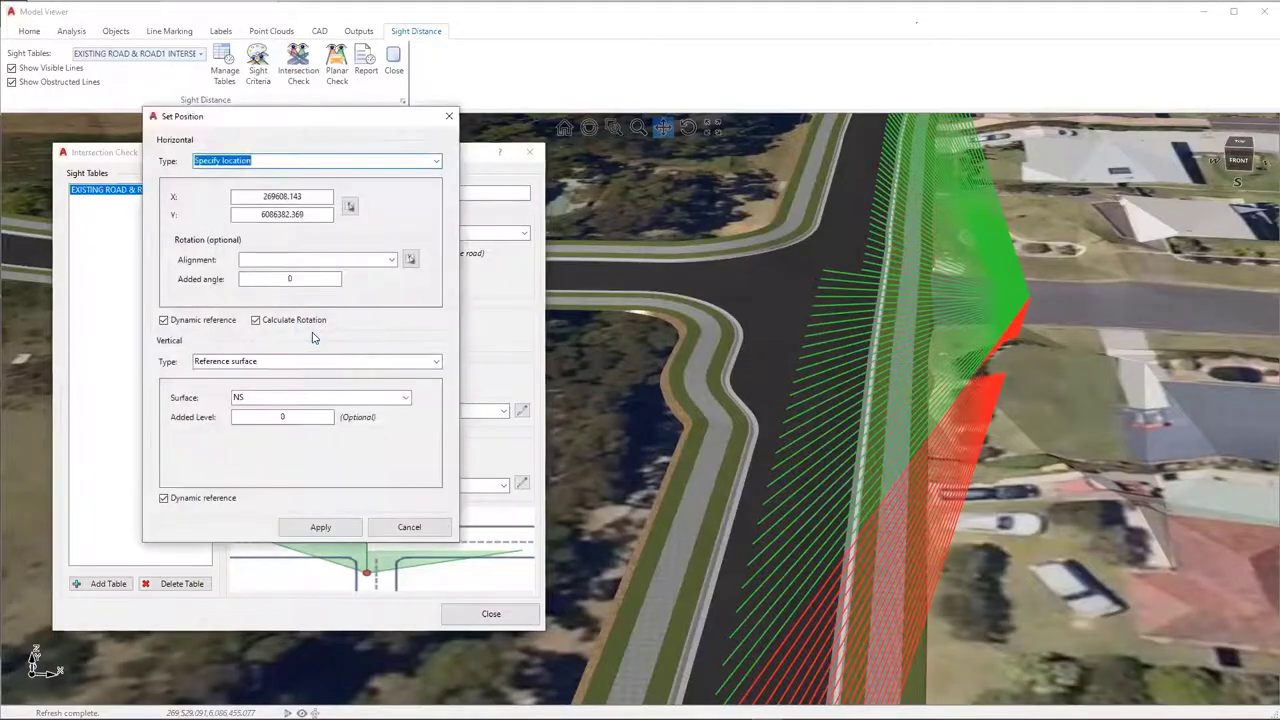
{"action": "left_click", "coordinate": [349, 205]}
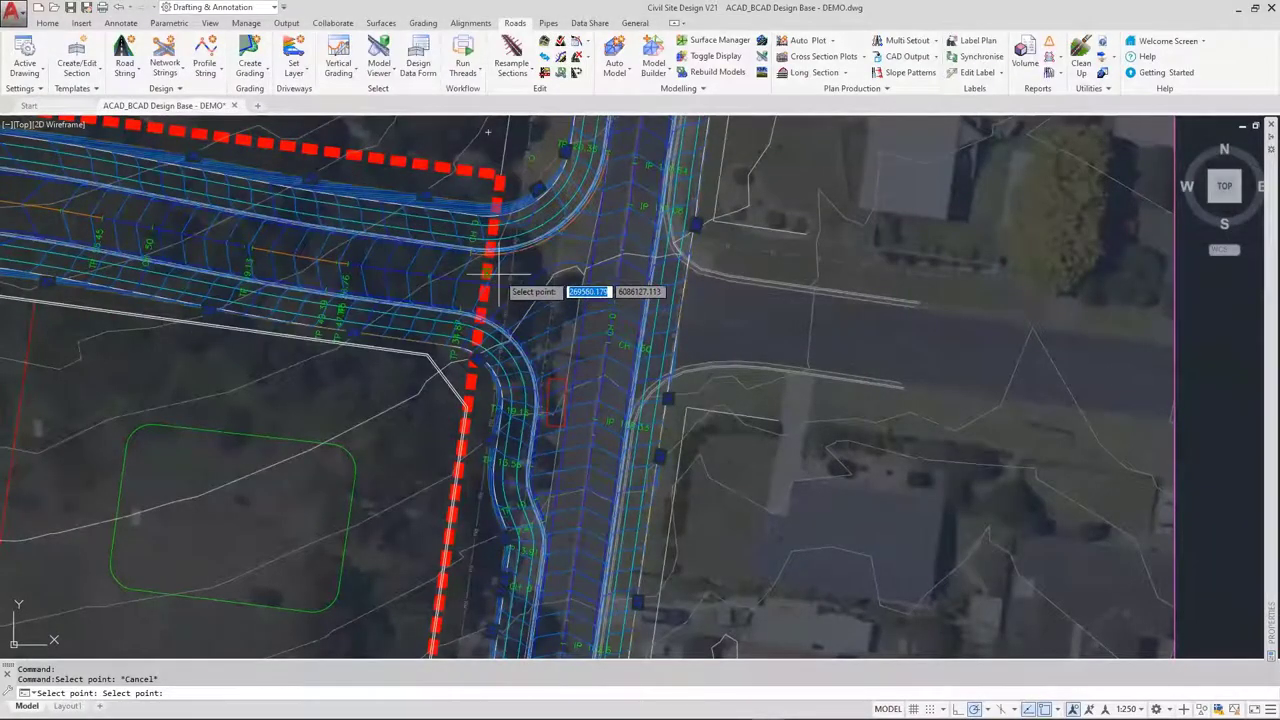
{"action": "key", "text": "F3"}
{"action": "scroll", "coordinate": [470, 280], "scroll_direction": "up", "scroll_amount": 3}
{"action": "scroll", "coordinate": [467, 270], "scroll_direction": "down", "scroll_amount": 4}
{"action": "scroll", "coordinate": [467, 270], "scroll_direction": "up", "scroll_amount": 3}
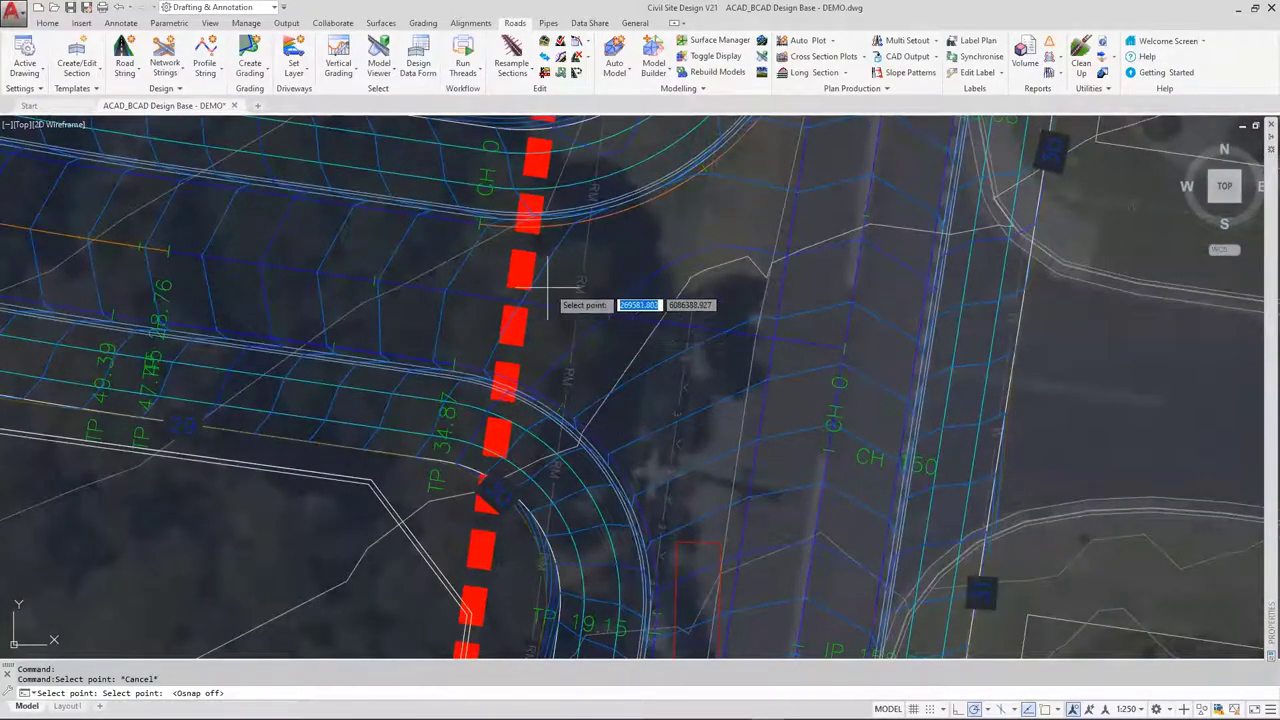
{"action": "scroll", "coordinate": [470, 272], "scroll_direction": "down", "scroll_amount": 2}
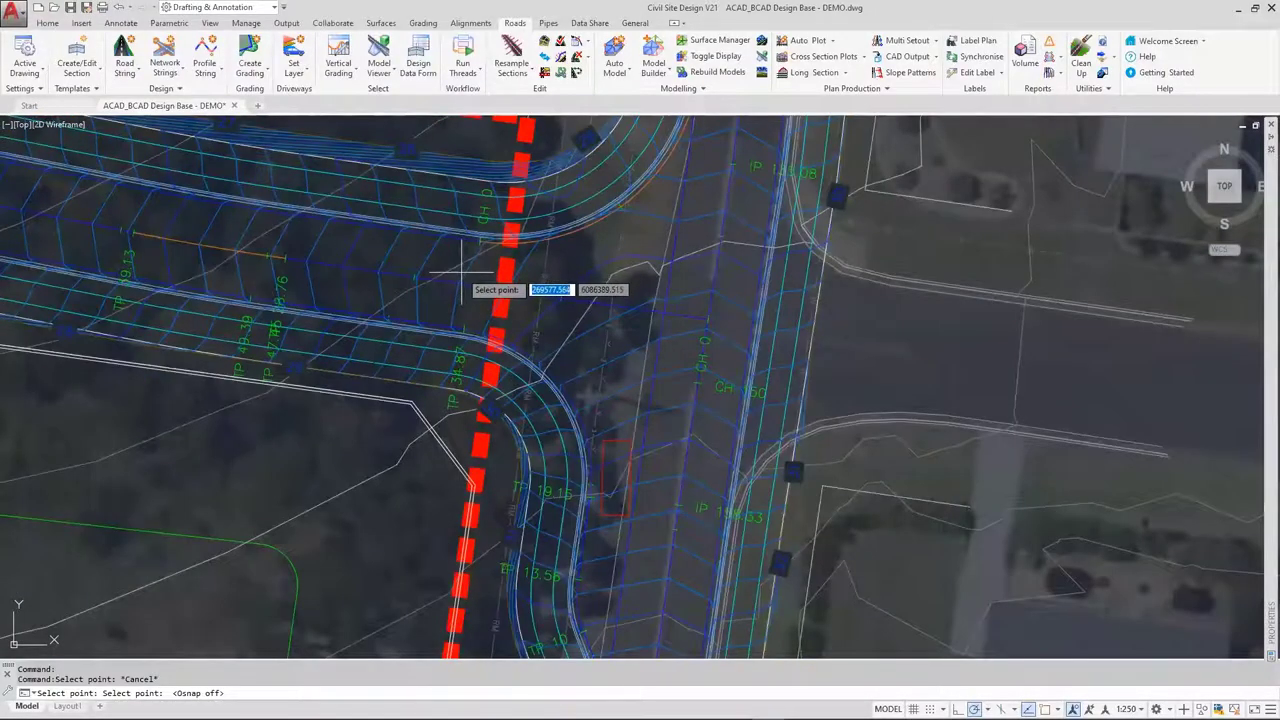
{"action": "left_click", "coordinate": [461, 270]}
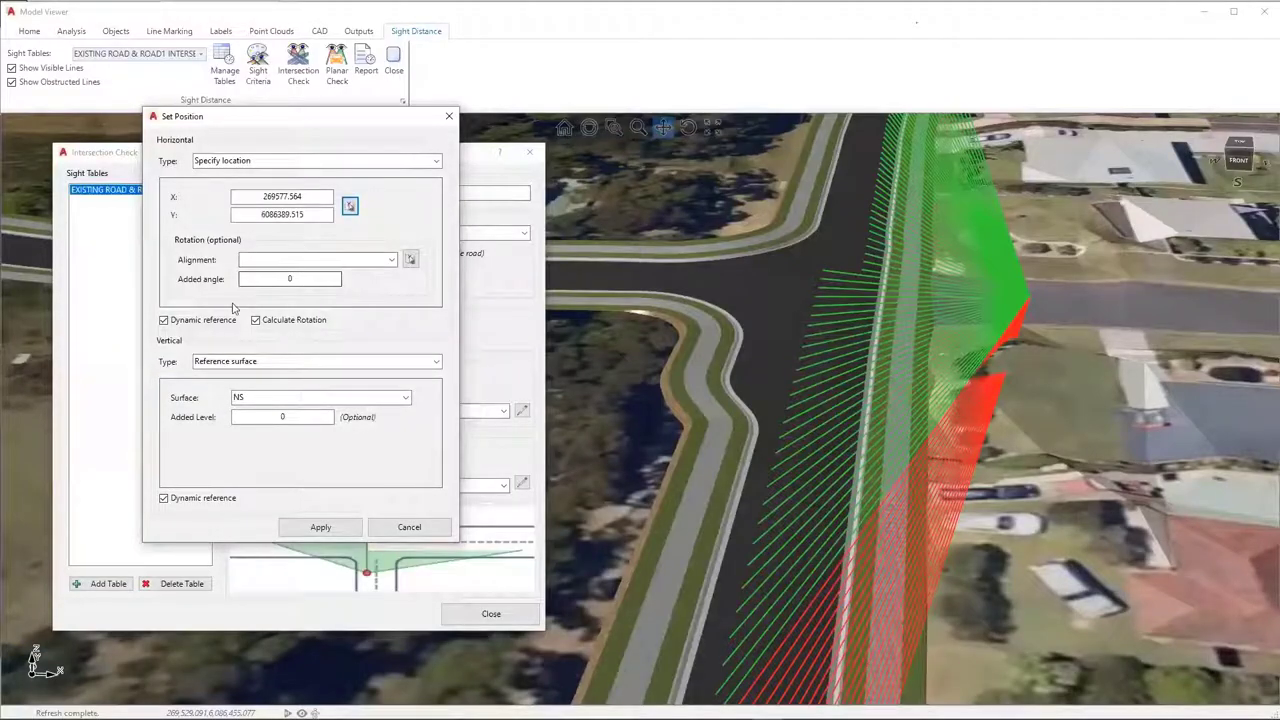
Reference the vehicle position's level to the TotalModel surface, apply it and close the intersection check settings
{"action": "left_click", "coordinate": [405, 398]}
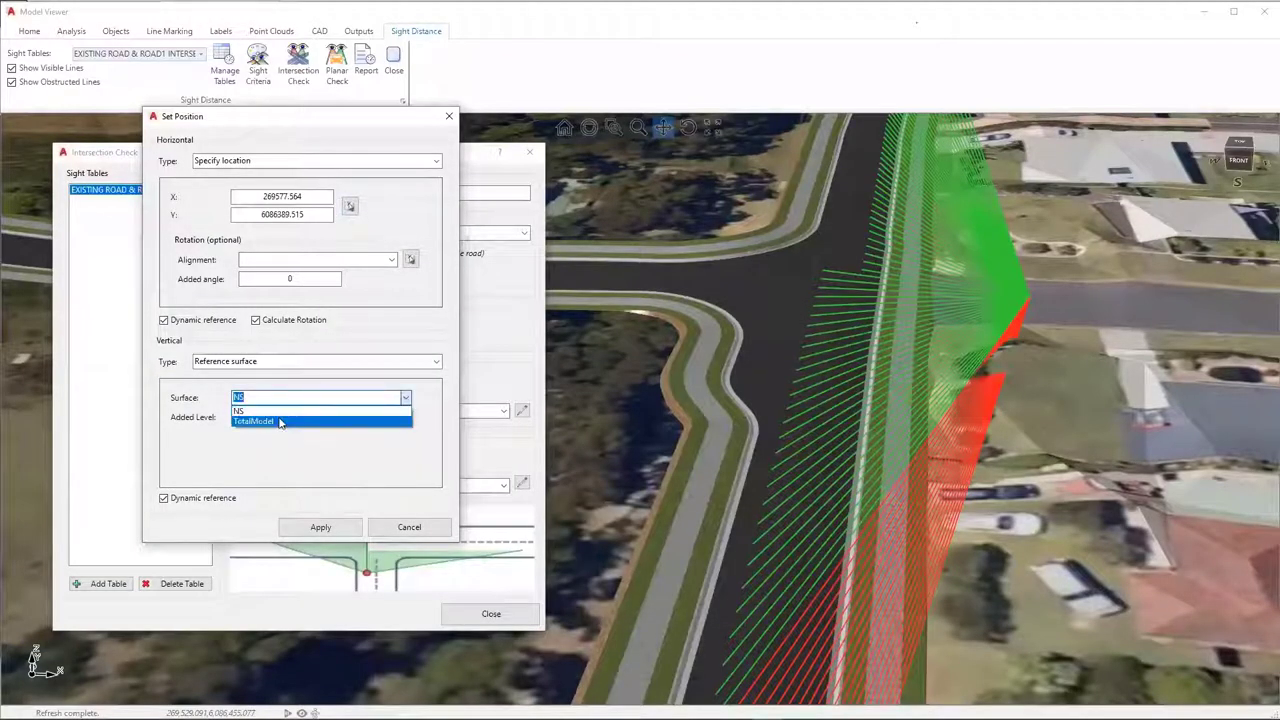
{"action": "left_click", "coordinate": [282, 421]}
{"action": "left_click", "coordinate": [334, 531]}
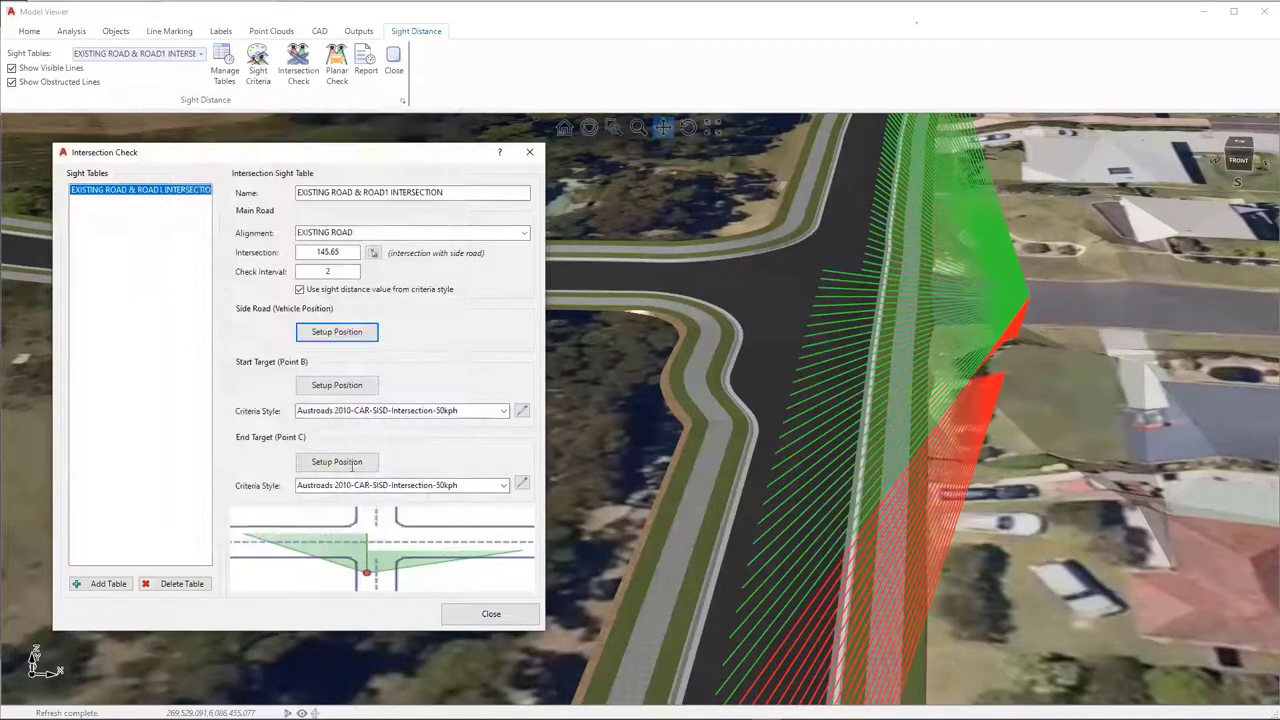
{"action": "left_click", "coordinate": [491, 614]}
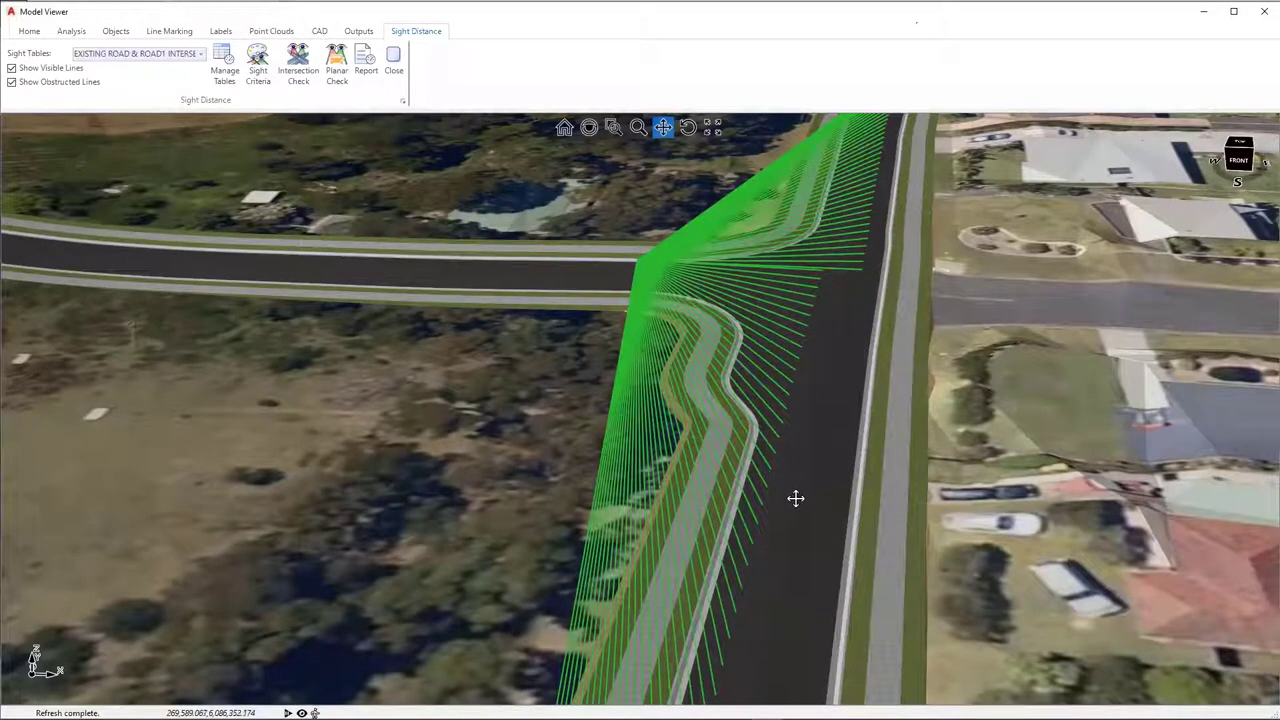
Inspect the sight lines along the existing road and review the intersection check's target position settings
{"action": "left_click", "coordinate": [779, 549]}
{"action": "left_click", "coordinate": [727, 546]}
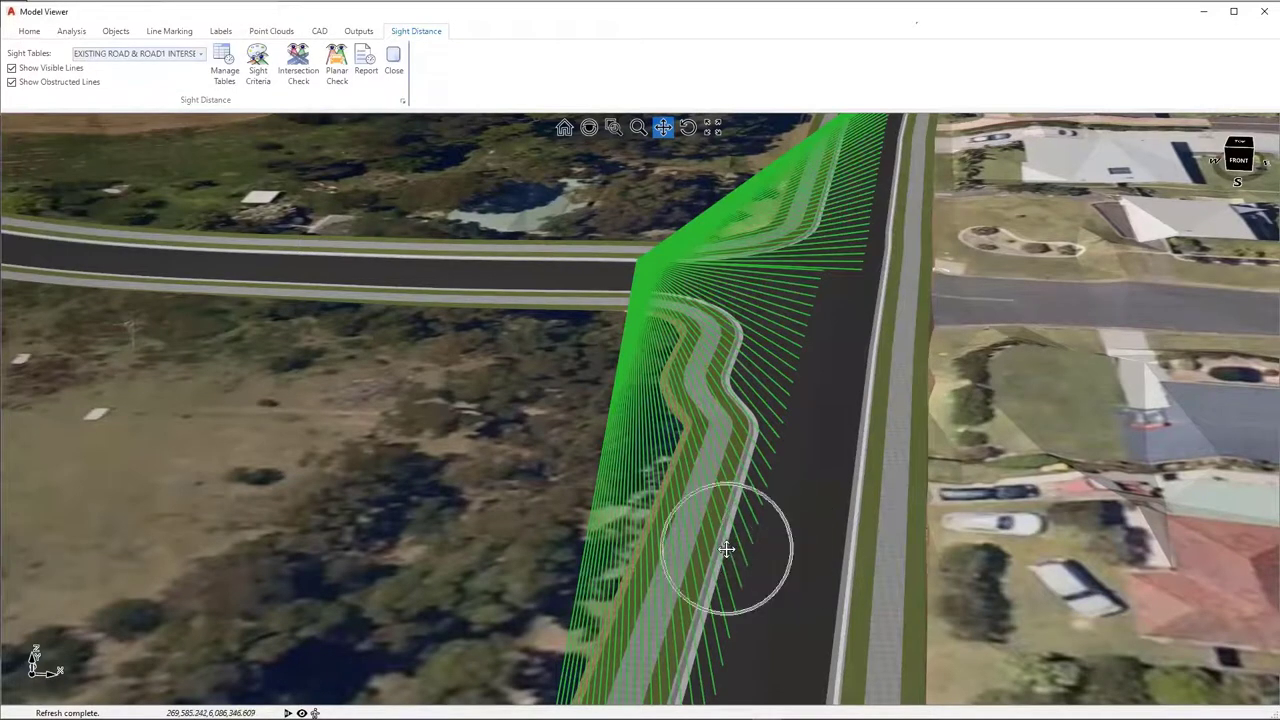
{"action": "left_click", "coordinate": [888, 227]}
{"action": "left_click", "coordinate": [297, 65]}
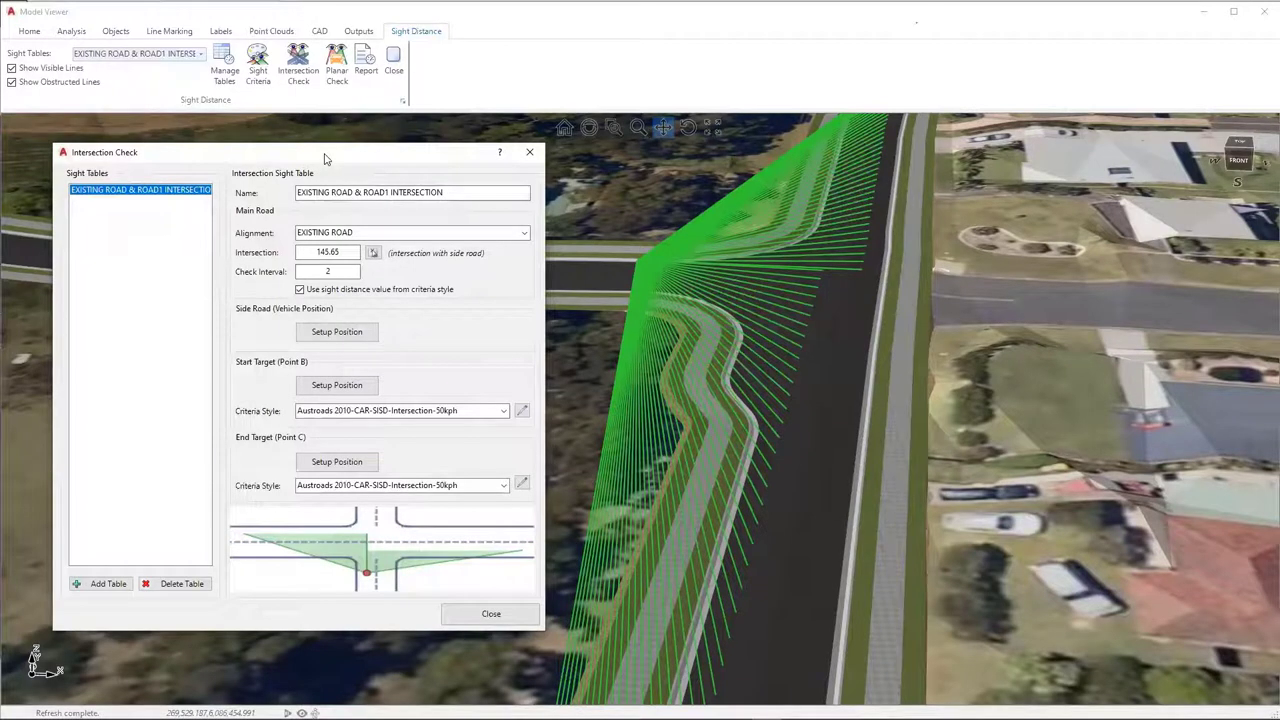
{"action": "mouse_move", "coordinate": [328, 390]}
{"action": "left_click", "coordinate": [448, 615]}
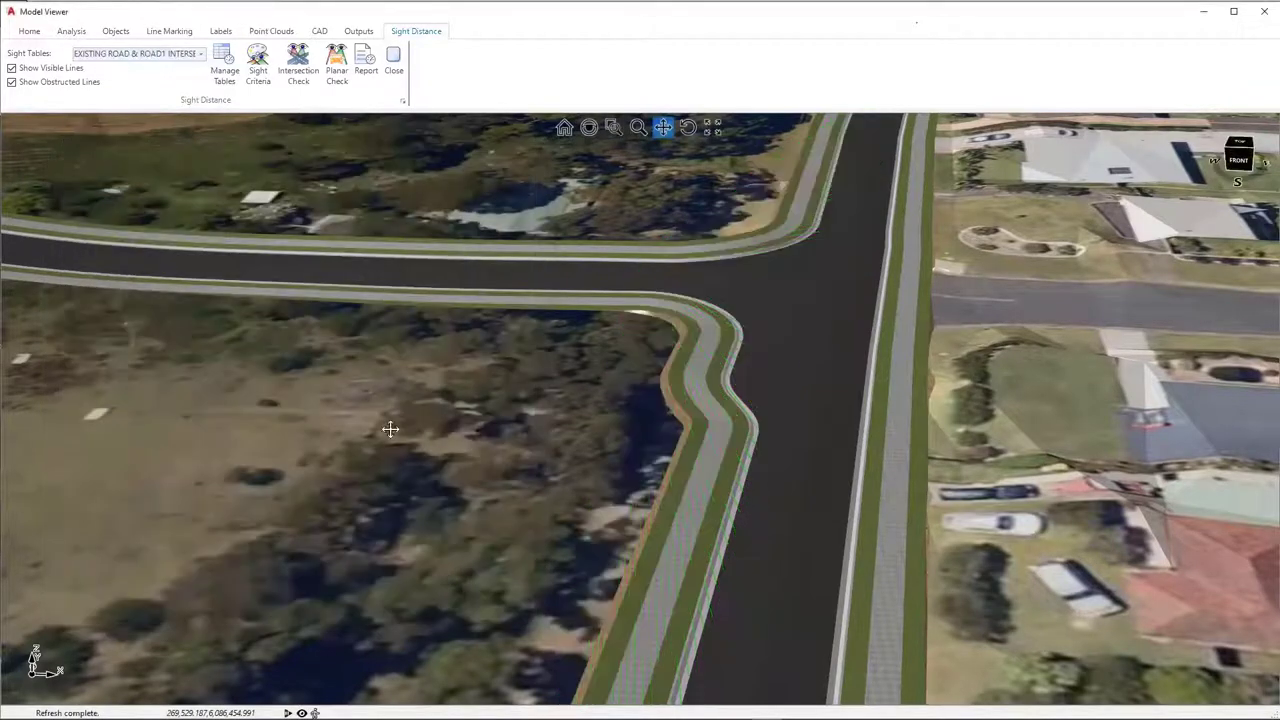
Open the sight distance report for the intersection, move it clear of the view and show the driver's view for chainage 50.65
{"action": "left_click", "coordinate": [366, 66]}
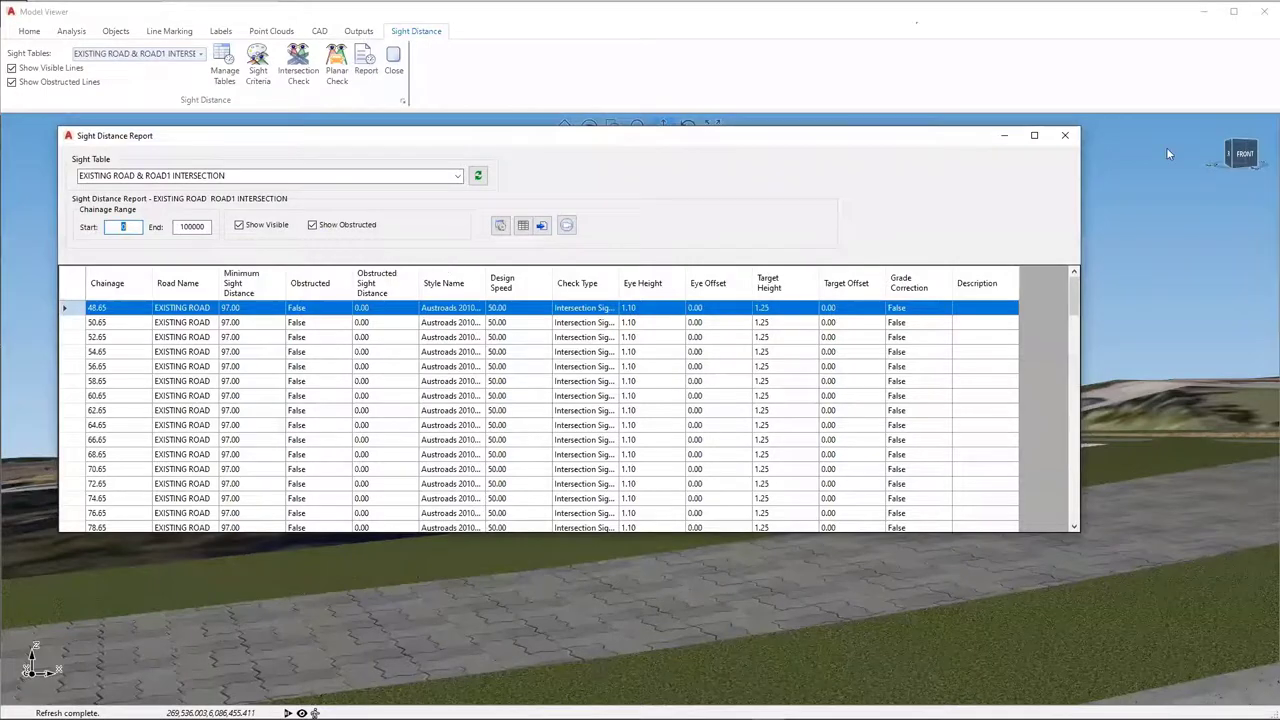
{"action": "left_click_drag", "start_coordinate": [300, 135], "coordinate": [1180, 164]}
{"action": "left_click", "coordinate": [953, 358]}
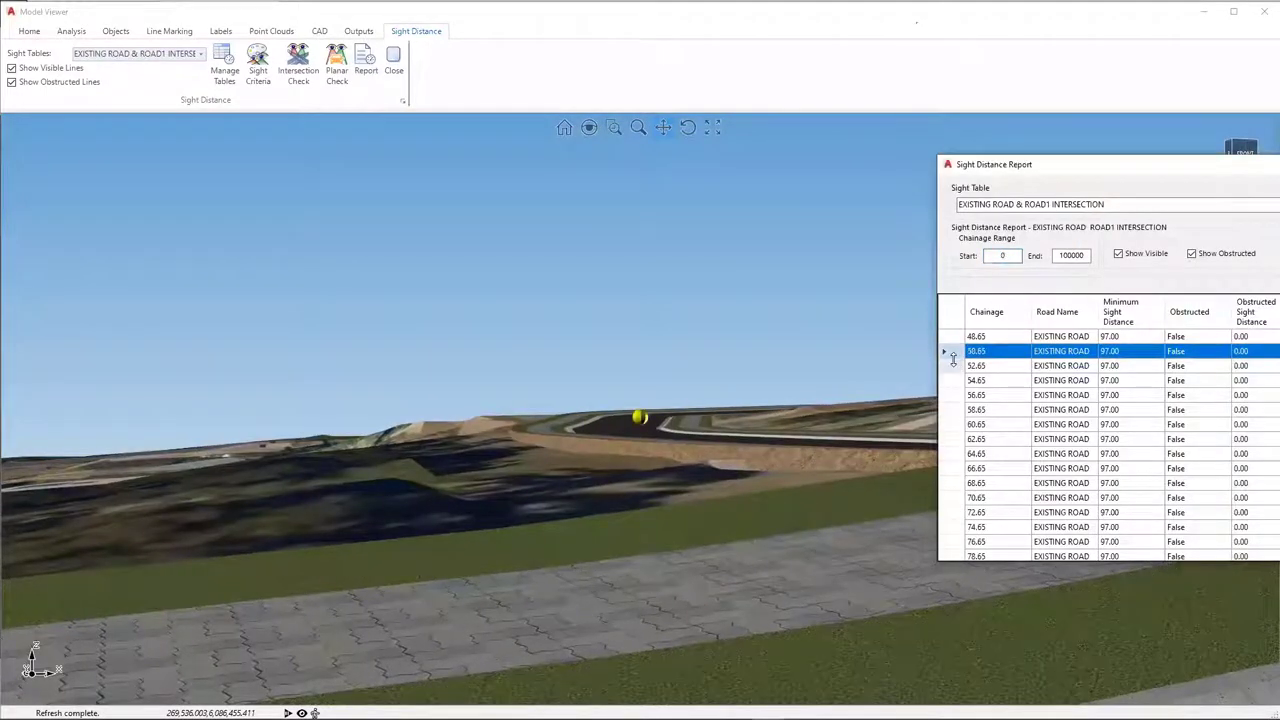
Step through the report's chainages from 52.65 to 201.65, examining the driver's view of the target at each, and close the report
{"action": "key", "text": "Down"}
{"action": "key", "text": "Down"}
{"action": "key", "text": "Down"}
{"action": "key", "text": "Down"}
{"action": "key", "text": "Down"}
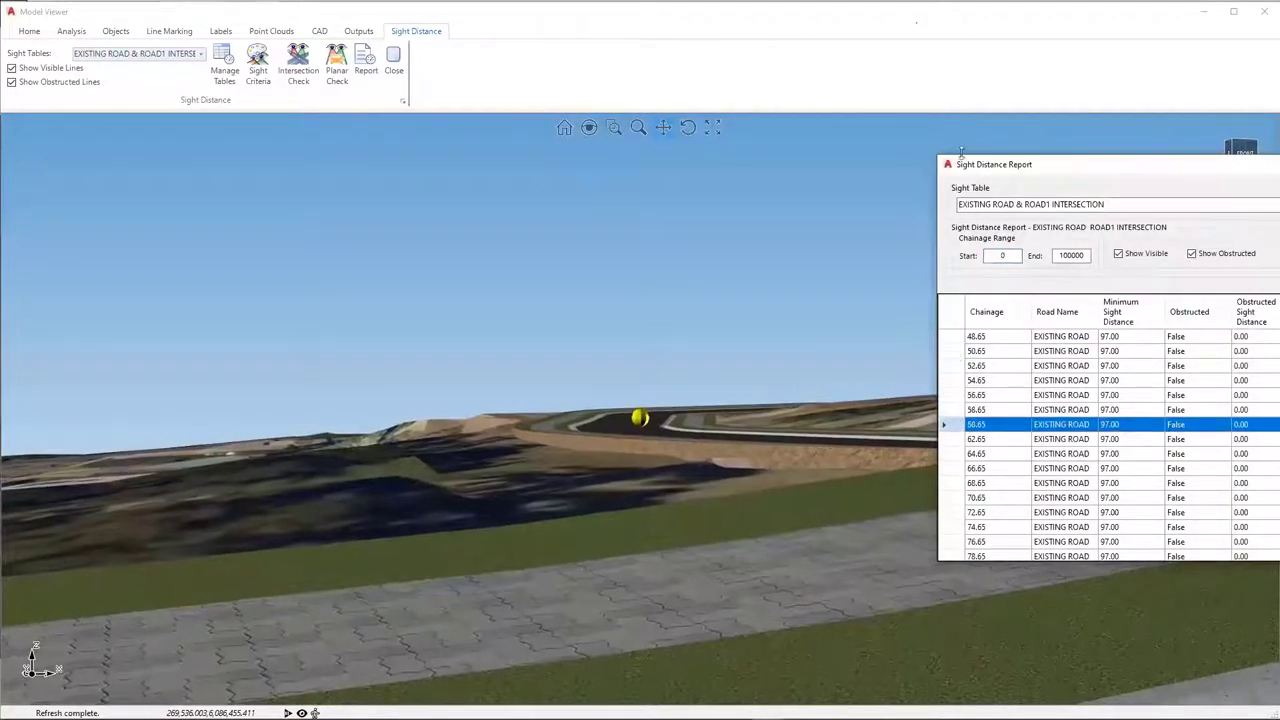
{"action": "left_click_drag", "start_coordinate": [994, 170], "coordinate": [1228, 257]}
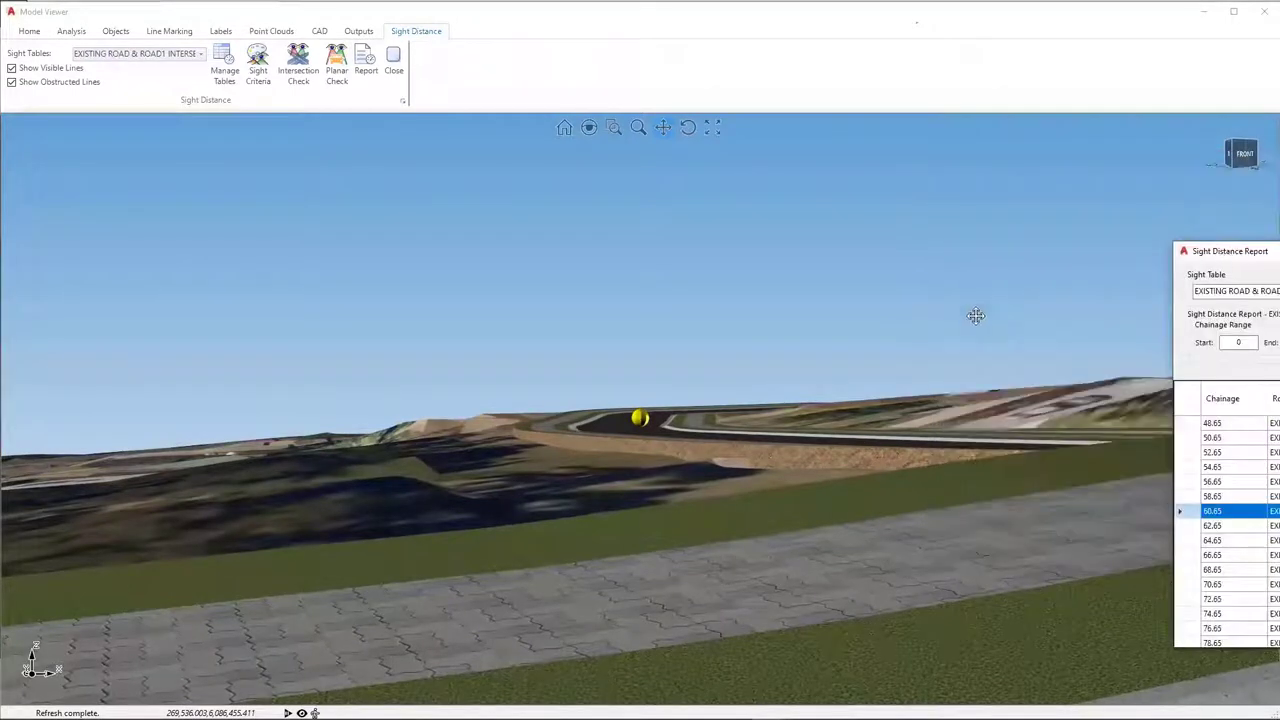
{"action": "key", "text": "Down"}
{"action": "key", "text": "Down"}
{"action": "key", "text": "Down"}
{"action": "key", "text": "Down"}
{"action": "key", "text": "Down"}
{"action": "key", "text": "Down"}
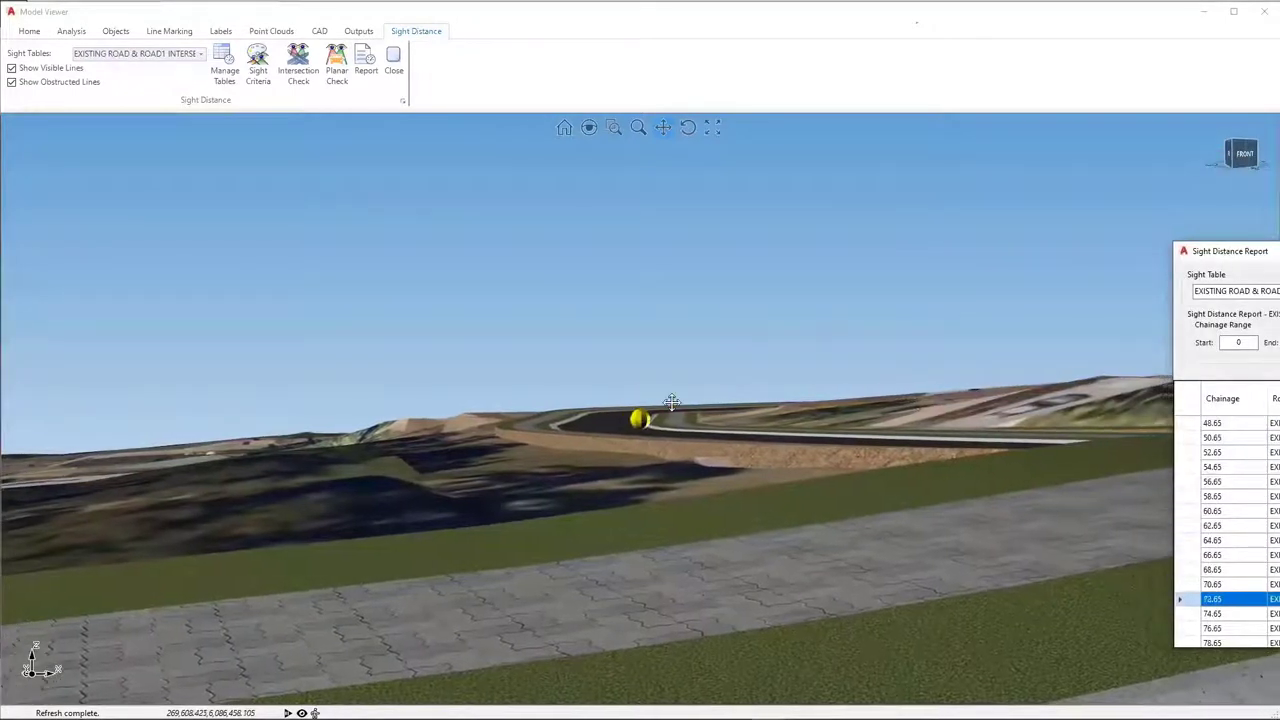
{"action": "key", "text": "Down"}
{"action": "key", "text": "Down"}
{"action": "key", "text": "Down"}
{"action": "key", "text": "Down"}
{"action": "key", "text": "Down"}
{"action": "key", "text": "Down"}
{"action": "key", "text": "Down"}
{"action": "key", "text": "Down"}
{"action": "key", "text": "Down"}
{"action": "key", "text": "Down"}
{"action": "key", "text": "Down"}
{"action": "key", "text": "Down"}
{"action": "key", "text": "Down"}
{"action": "key", "text": "Down"}
{"action": "key", "text": "Down"}
{"action": "key", "text": "Down"}
{"action": "key", "text": "Down"}
{"action": "key", "text": "Down"}
{"action": "key", "text": "Down"}
{"action": "key", "text": "Down"}
{"action": "key", "text": "Down"}
{"action": "key", "text": "Down"}
{"action": "key", "text": "Down"}
{"action": "key", "text": "Down"}
{"action": "key", "text": "Down"}
{"action": "key", "text": "Down"}
{"action": "key", "text": "Down"}
{"action": "key", "text": "Down"}
{"action": "key", "text": "Down"}
{"action": "key", "text": "Down"}
{"action": "key", "text": "Down"}
{"action": "key", "text": "Down"}
{"action": "key", "text": "Down"}
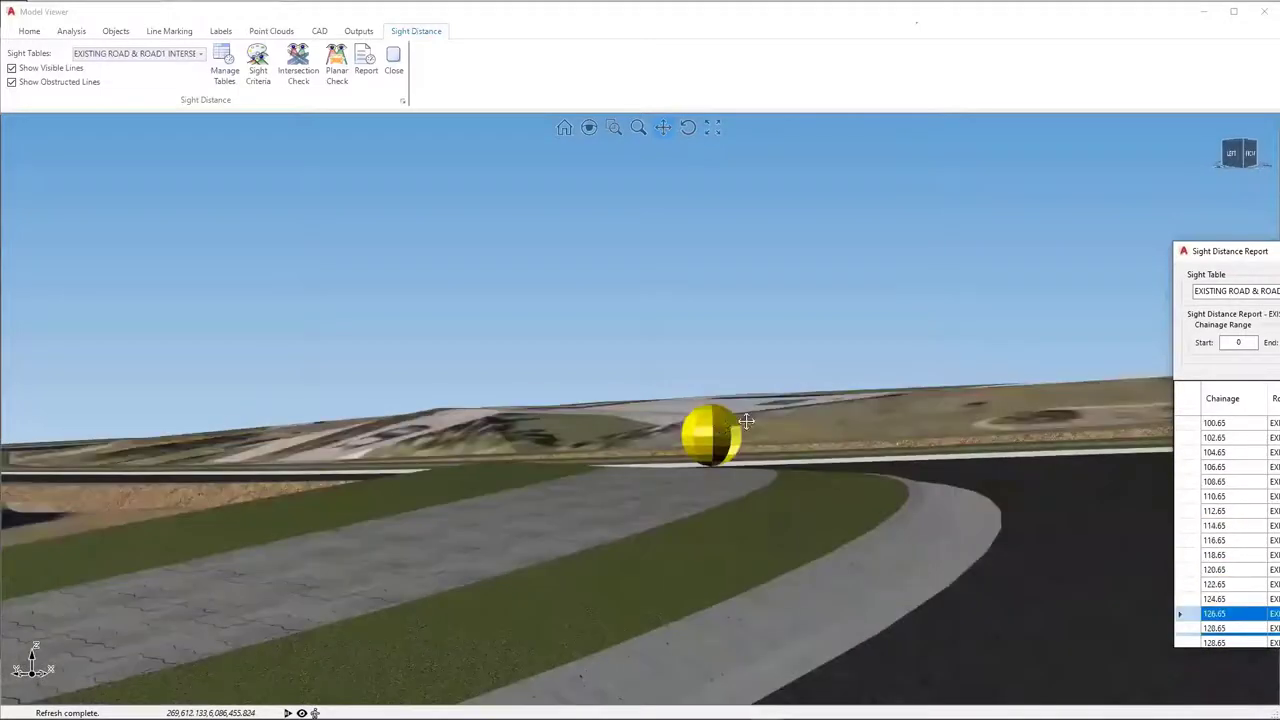
{"action": "key", "text": "Down"}
{"action": "key", "text": "Down"}
{"action": "key", "text": "Down"}
{"action": "key", "text": "Down"}
{"action": "key", "text": "Down"}
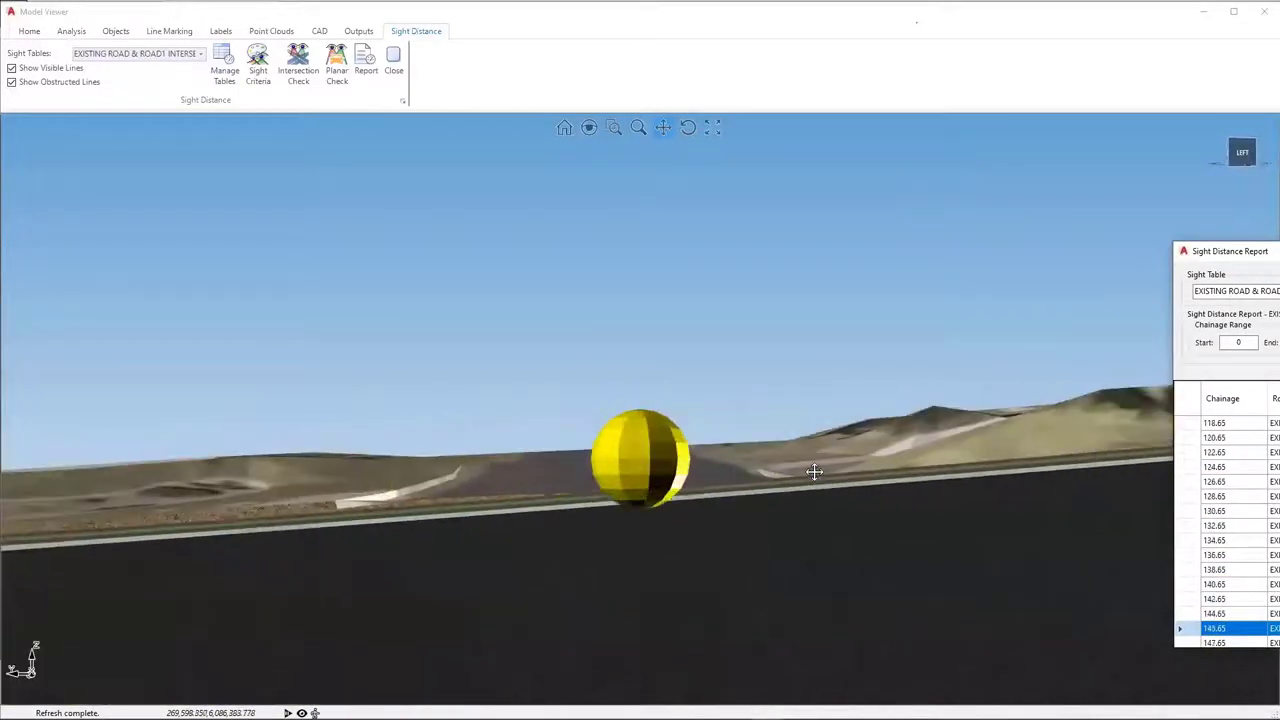
{"action": "key", "text": "Down"}
{"action": "key", "text": "Down"}
{"action": "key", "text": "Down"}
{"action": "key", "text": "Down"}
{"action": "key", "text": "Down"}
{"action": "key", "text": "Down"}
{"action": "key", "text": "Down"}
{"action": "key", "text": "Down"}
{"action": "key", "text": "Down"}
{"action": "key", "text": "Down"}
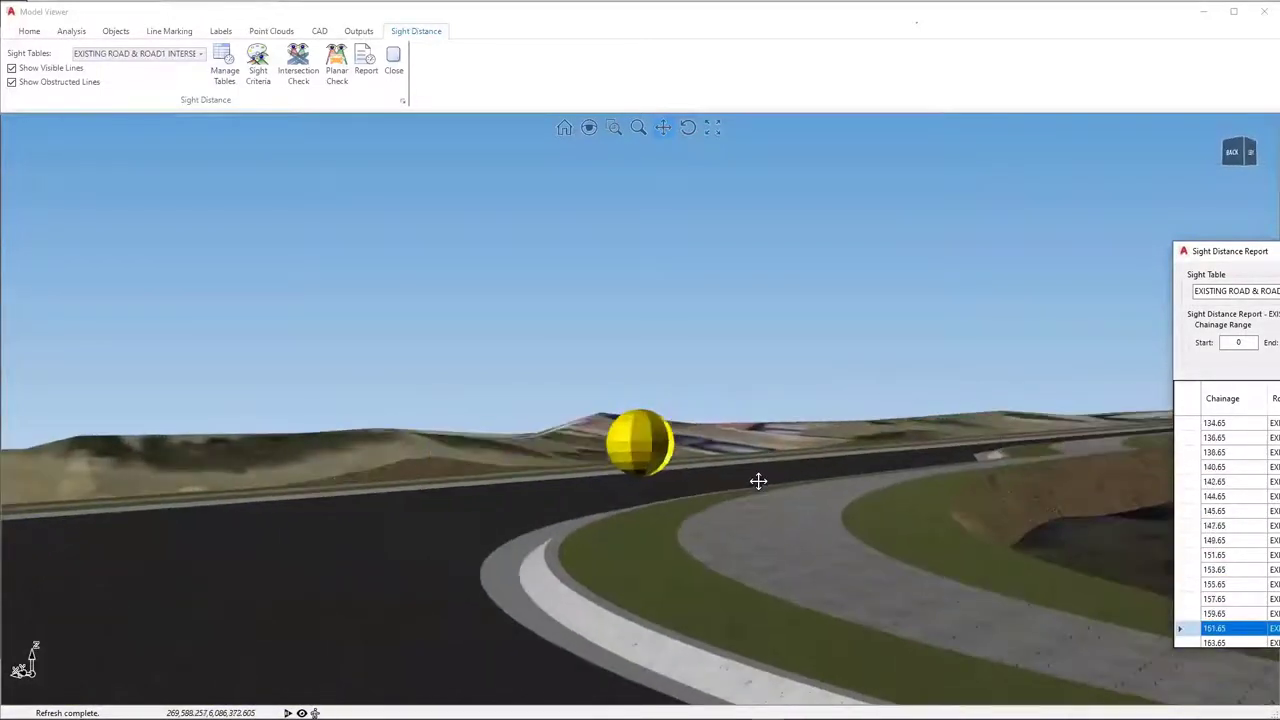
{"action": "key", "text": "Down"}
{"action": "key", "text": "Down"}
{"action": "key", "text": "Down"}
{"action": "key", "text": "Down"}
{"action": "key", "text": "Down"}
{"action": "key", "text": "Down"}
{"action": "key", "text": "Down"}
{"action": "key", "text": "Down"}
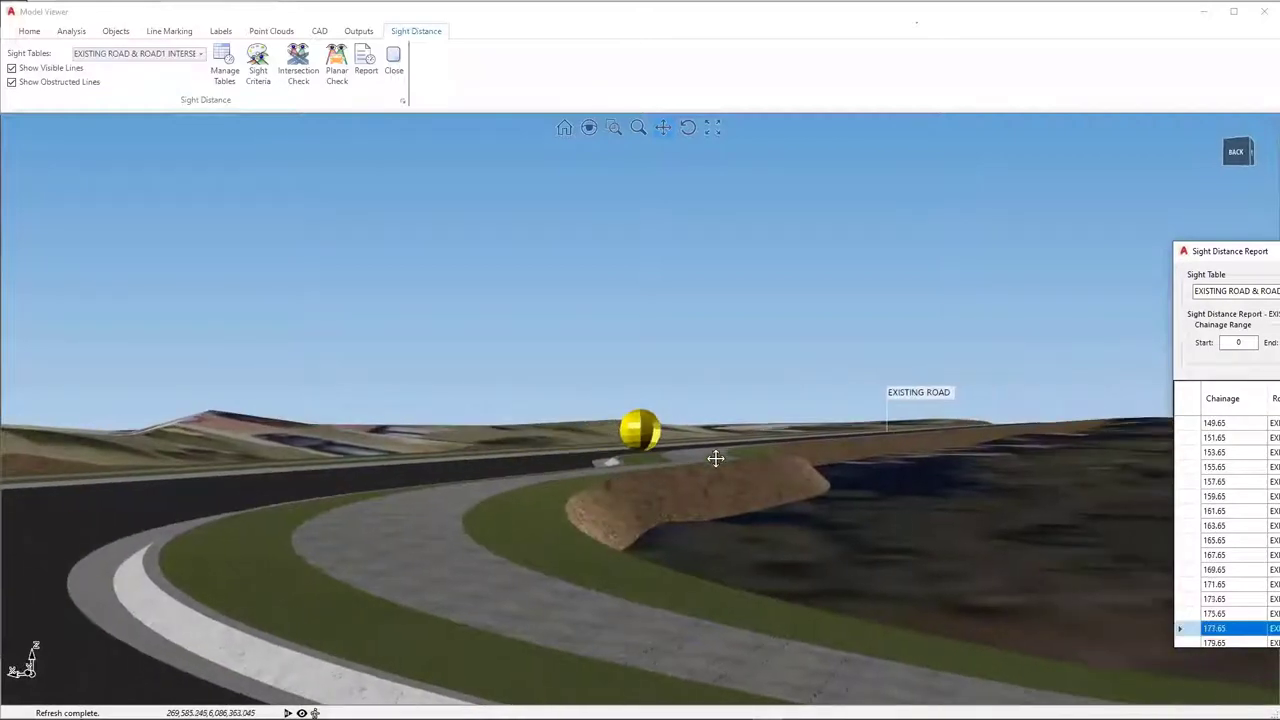
{"action": "key", "text": "Down"}
{"action": "key", "text": "Down"}
{"action": "key", "text": "Down"}
{"action": "key", "text": "Down"}
{"action": "key", "text": "Down"}
{"action": "key", "text": "Down"}
{"action": "key", "text": "Down"}
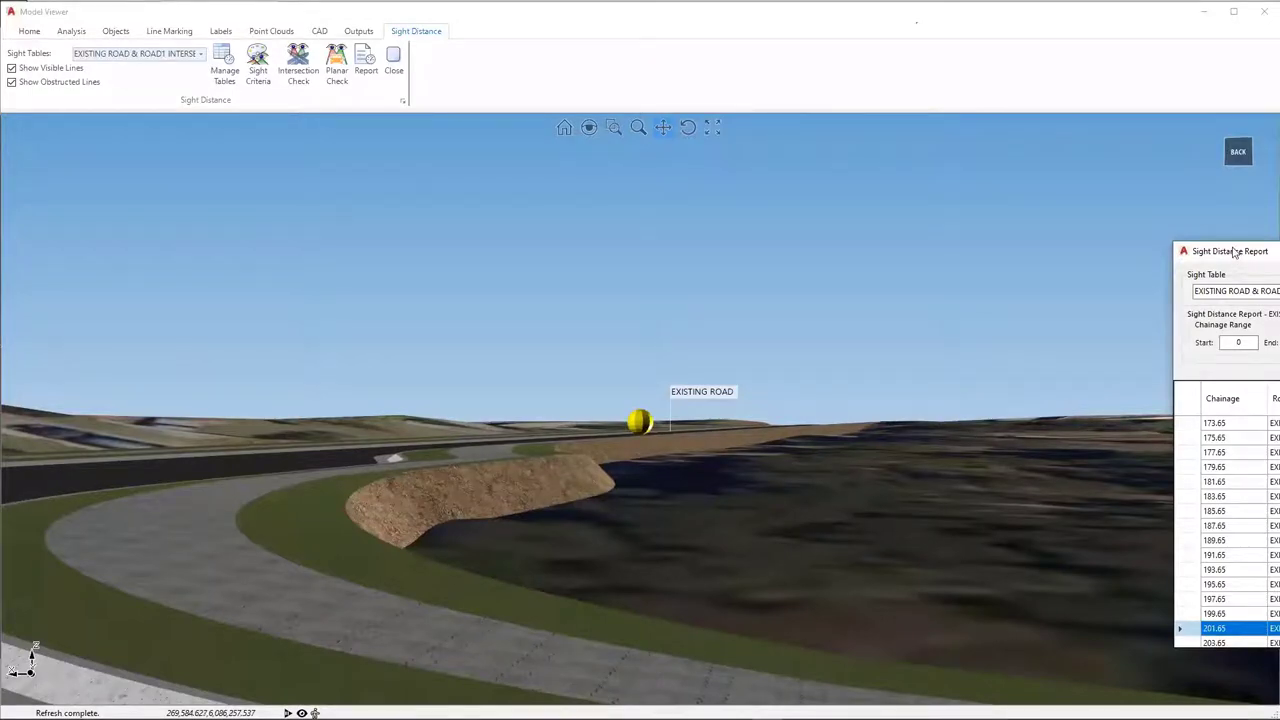
{"action": "left_click_drag", "start_coordinate": [1236, 252], "coordinate": [225, 170]}
{"action": "left_click", "coordinate": [1172, 178]}
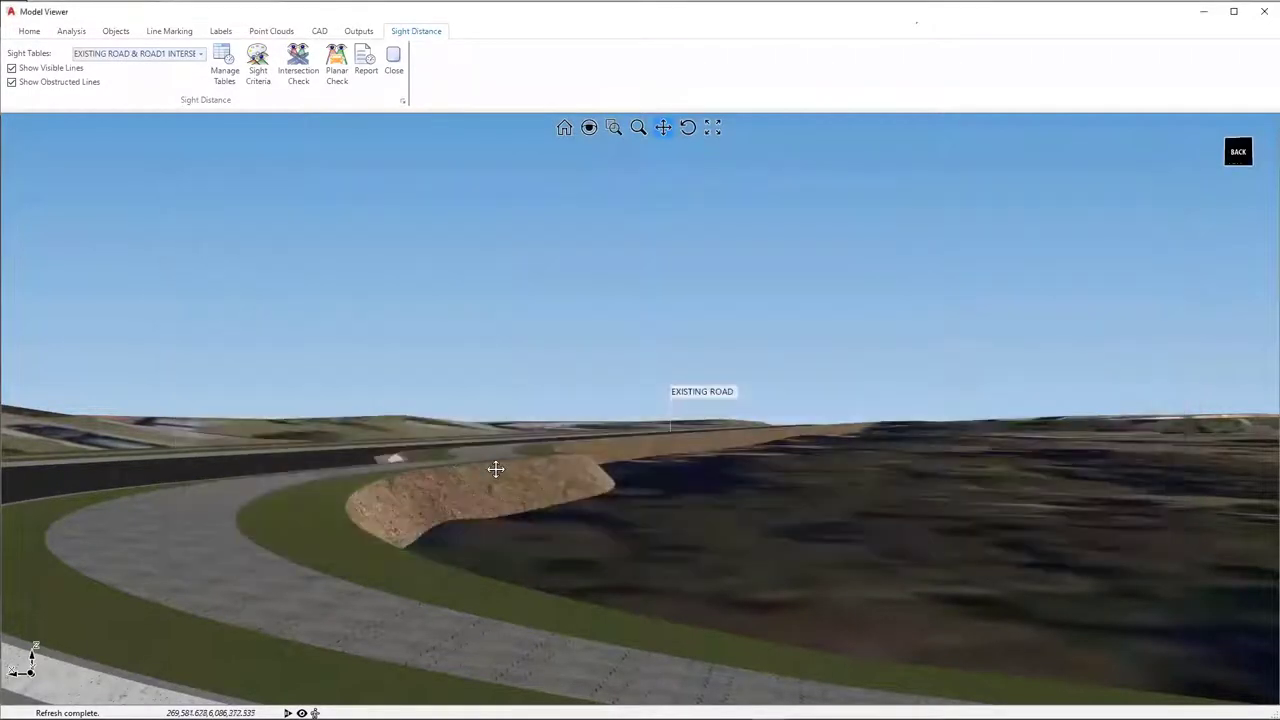
Examine the sight lines around the intersection from several angles above the road
{"action": "middle_click_drag", "start_coordinate": [632, 454], "coordinate": [638, 343]}
{"action": "scroll", "coordinate": [638, 343], "scroll_direction": "up", "scroll_amount": 3}
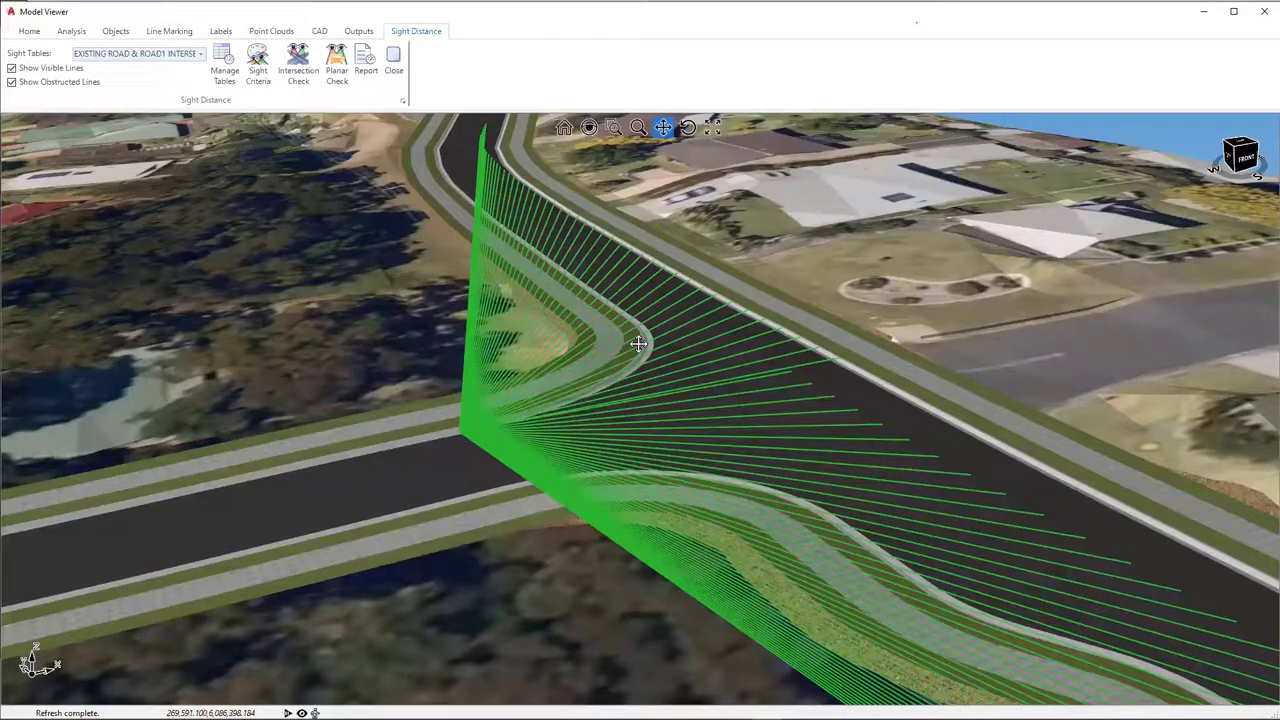
{"action": "mouse_move", "coordinate": [606, 360]}
{"action": "middle_mouse_down"}
{"action": "mouse_move", "coordinate": [595, 364]}
{"action": "mouse_move", "coordinate": [619, 377]}
{"action": "middle_mouse_up"}
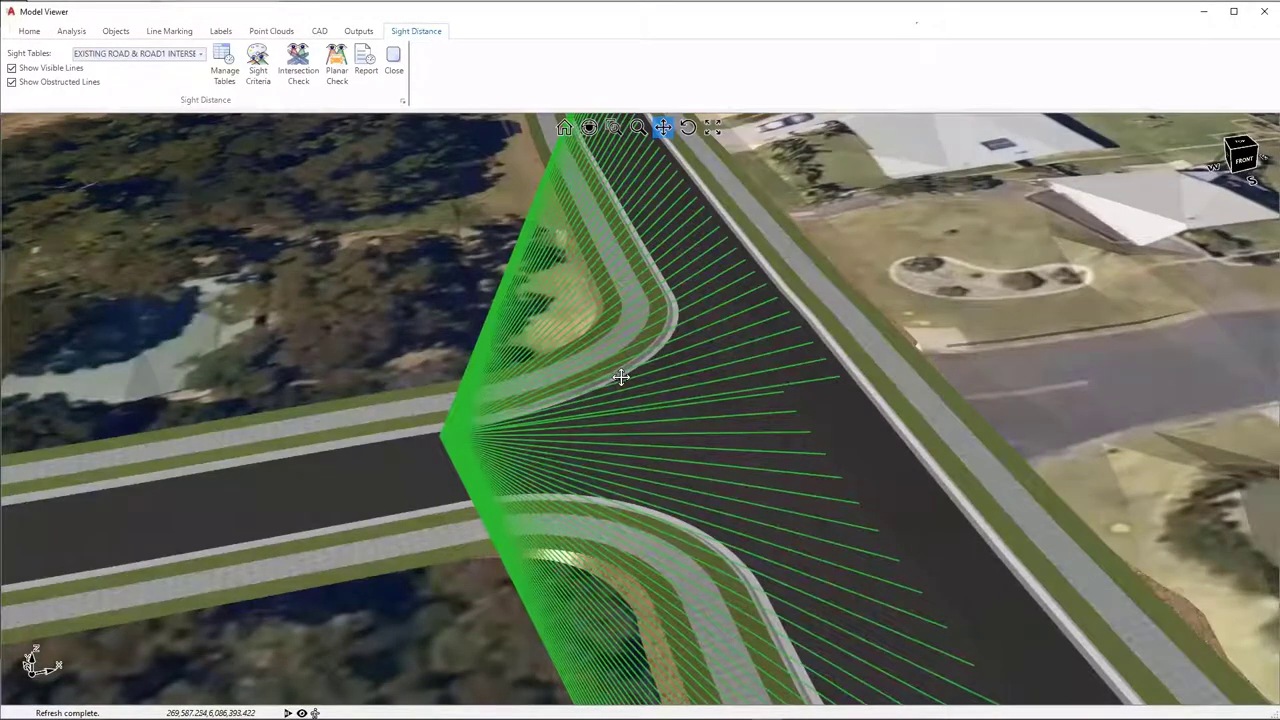
{"action": "scroll", "coordinate": [620, 377], "scroll_direction": "down", "scroll_amount": 4}
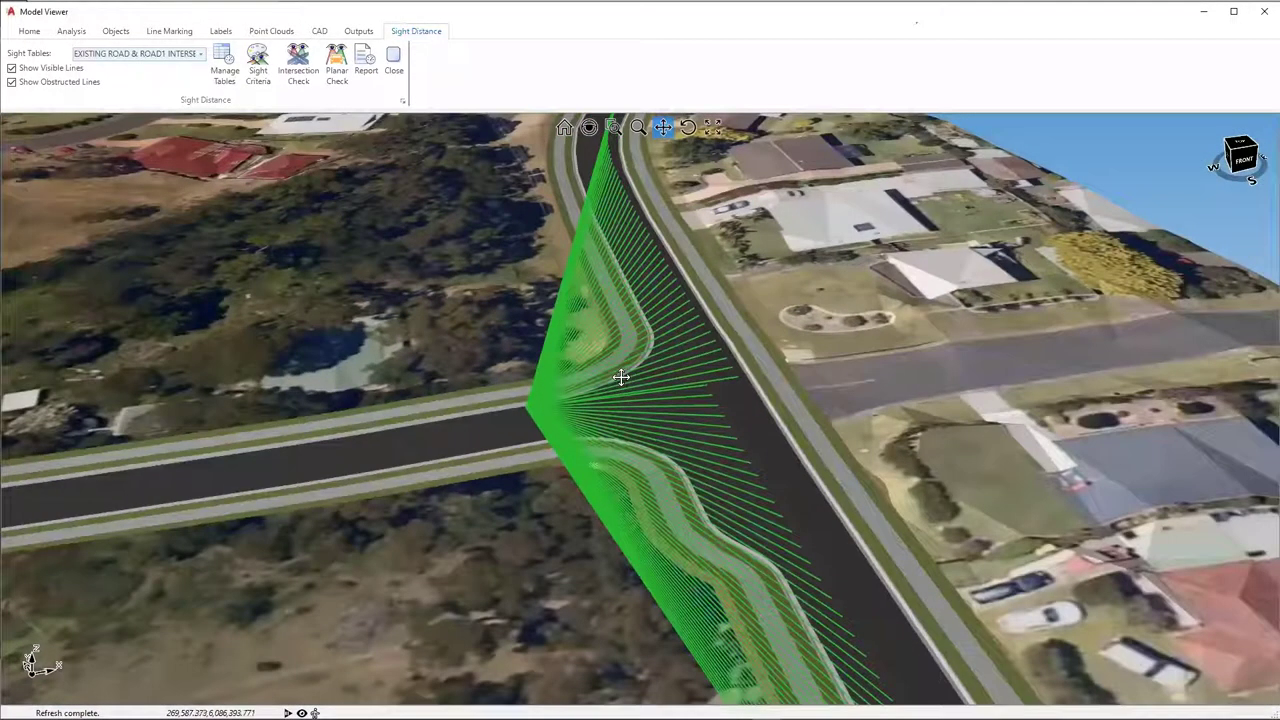
{"action": "scroll", "coordinate": [558, 400], "scroll_direction": "up", "scroll_amount": 2}
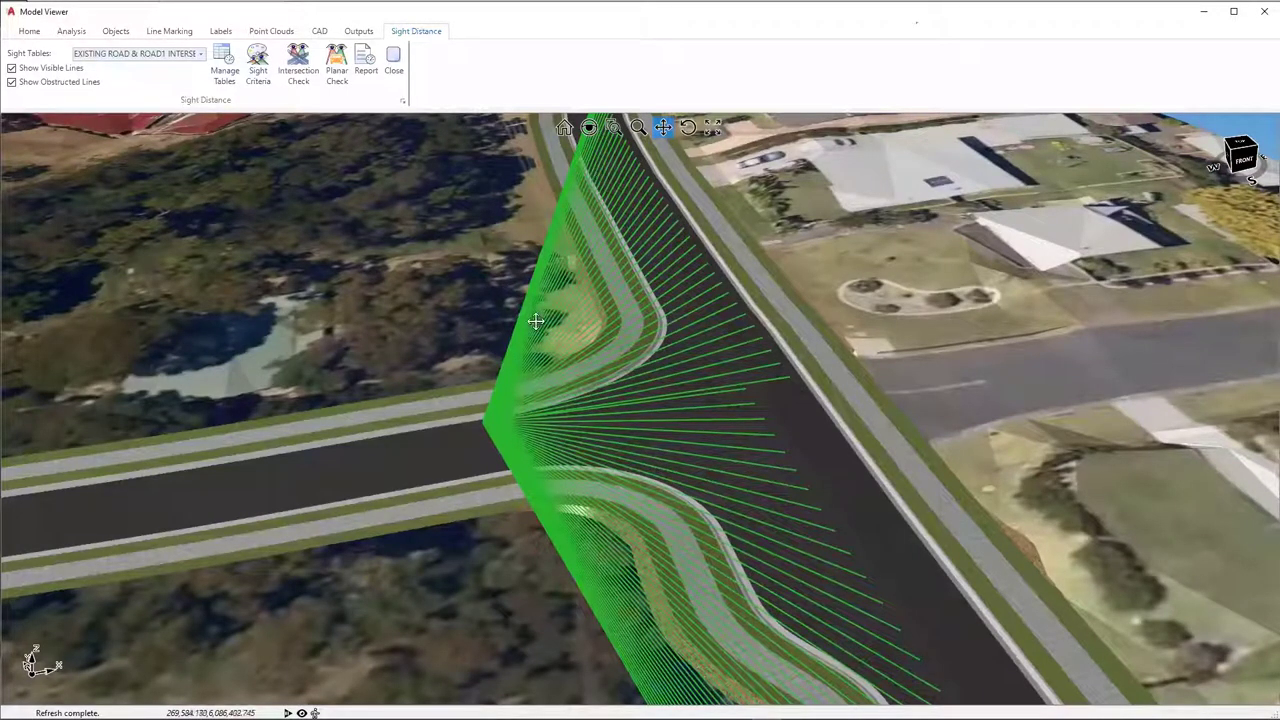
{"action": "middle_click_drag", "start_coordinate": [491, 360], "coordinate": [466, 334]}
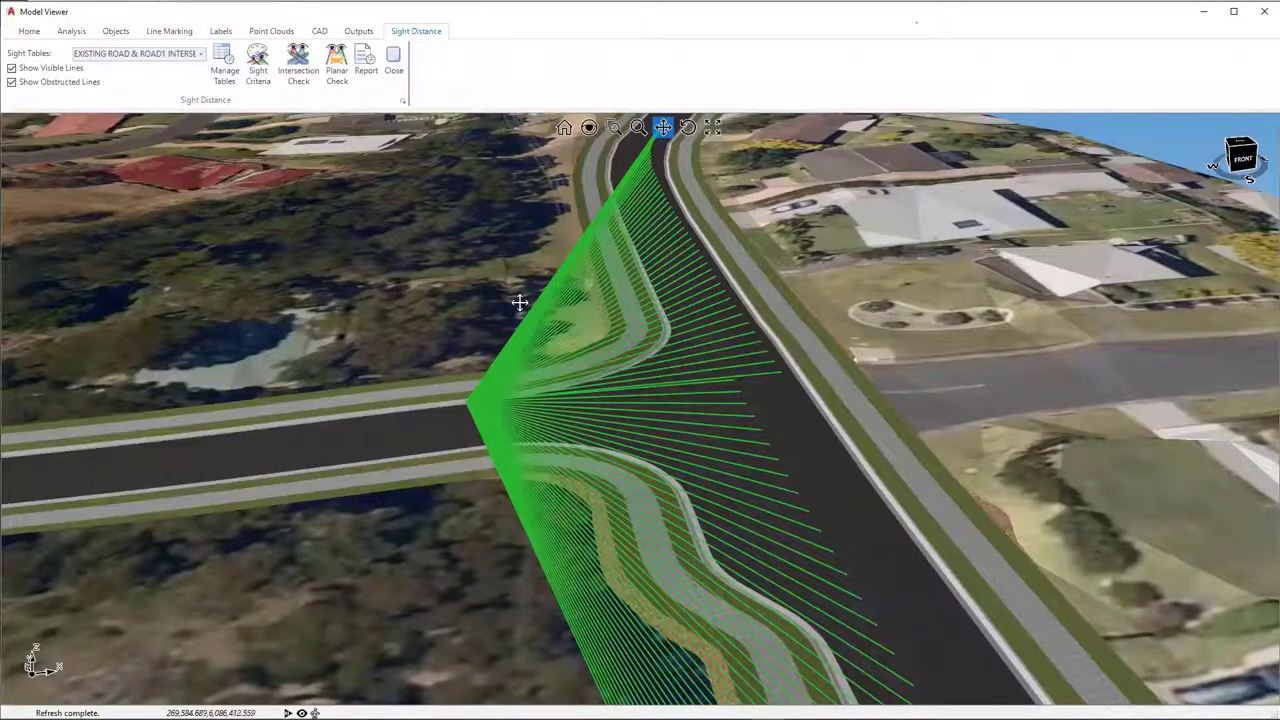
Turn on the display of the 3D objects placed around the intersection
{"action": "left_click", "coordinate": [116, 32]}
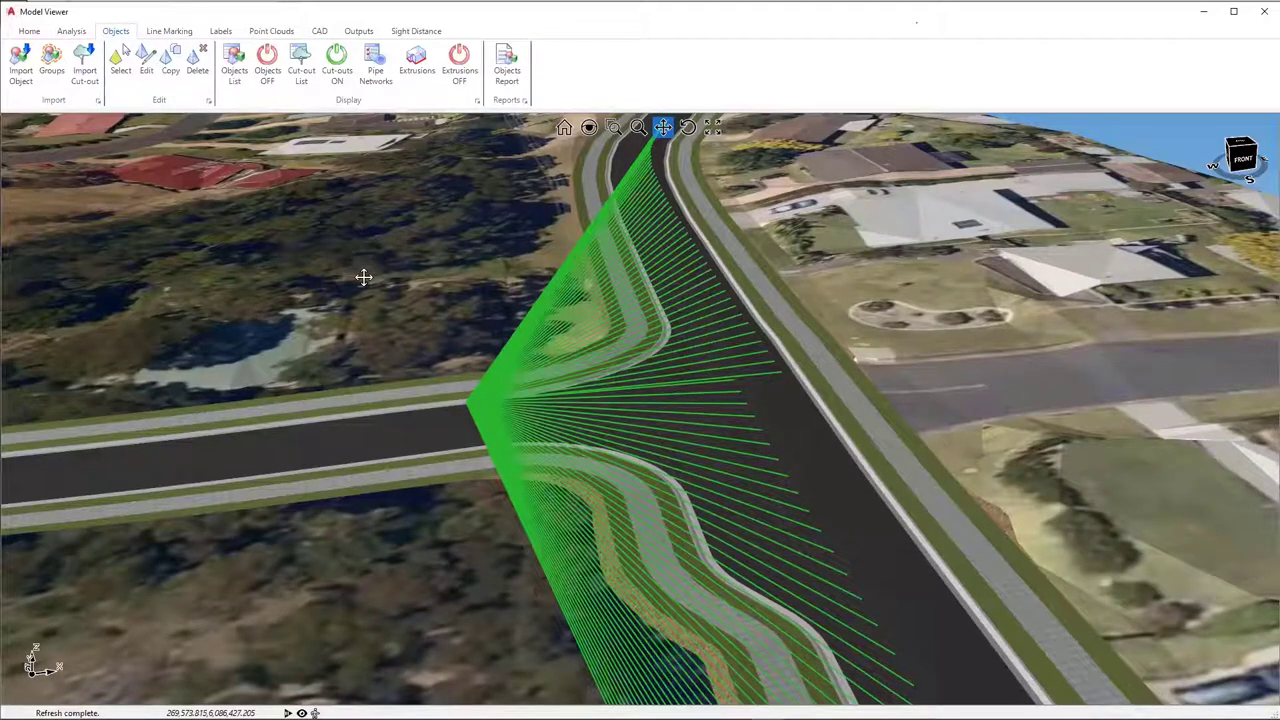
{"action": "middle_click_drag", "start_coordinate": [363, 277], "coordinate": [366, 285]}
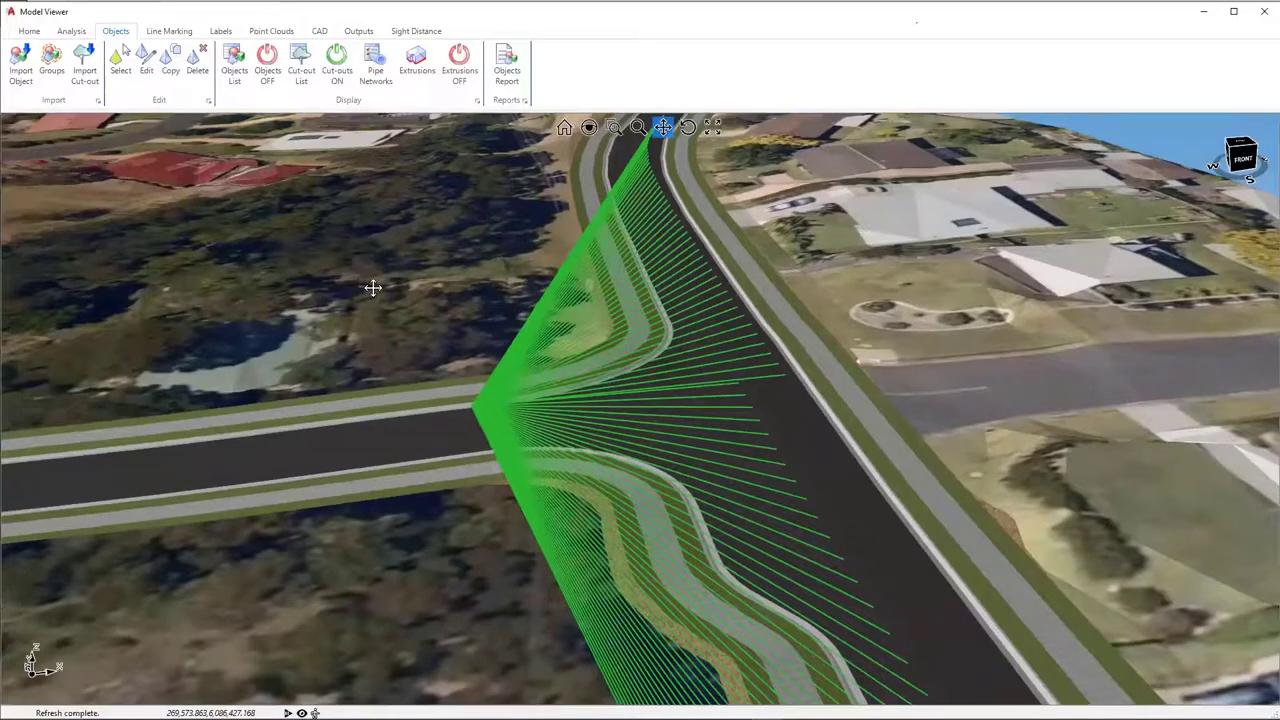
{"action": "left_click_drag", "start_coordinate": [373, 288], "coordinate": [460, 306]}
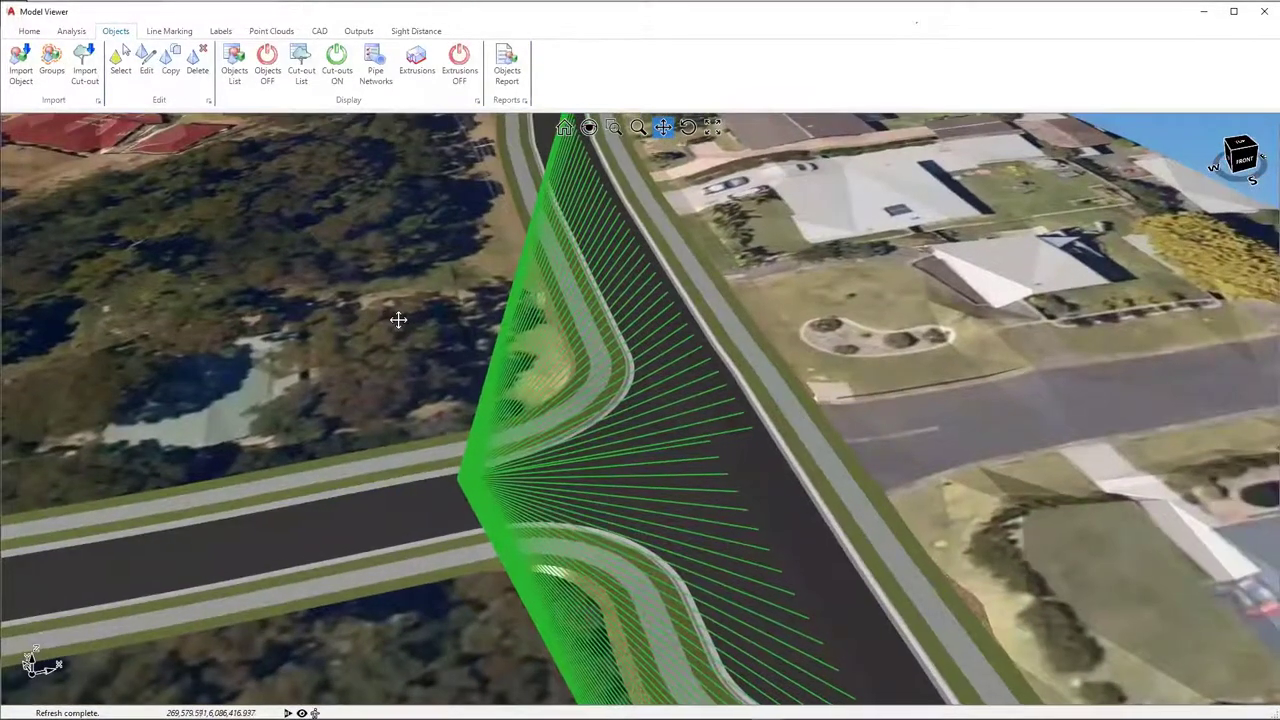
{"action": "middle_click_drag", "start_coordinate": [398, 316], "coordinate": [471, 316]}
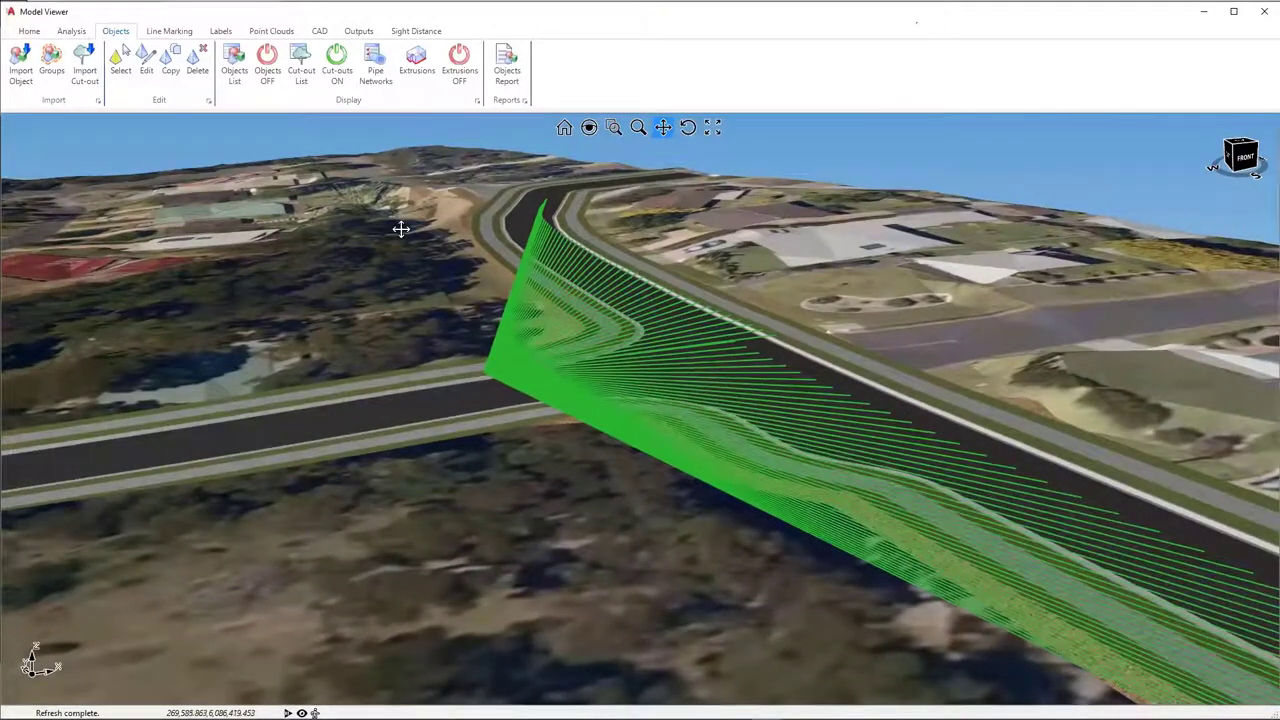
{"action": "left_click", "coordinate": [267, 67]}
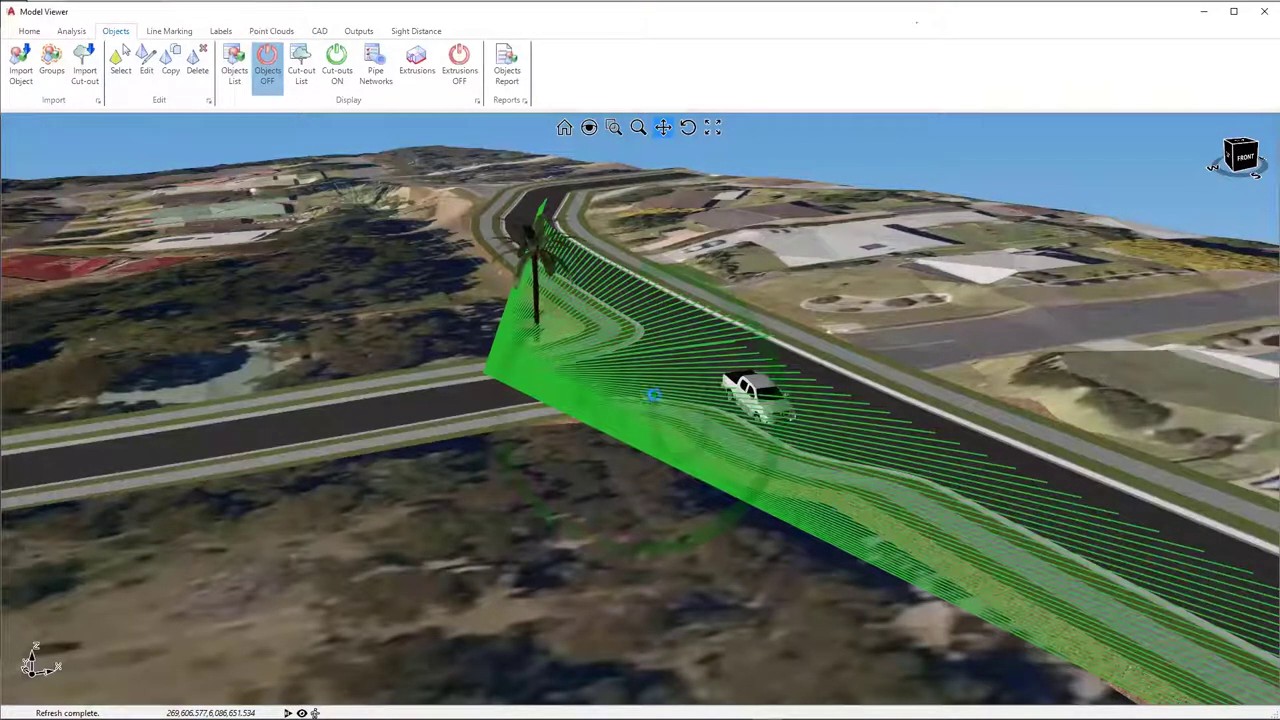
View the palm tree and vehicle against the sight lines, and refresh the model
{"action": "middle_click_drag", "start_coordinate": [630, 400], "coordinate": [978, 320]}
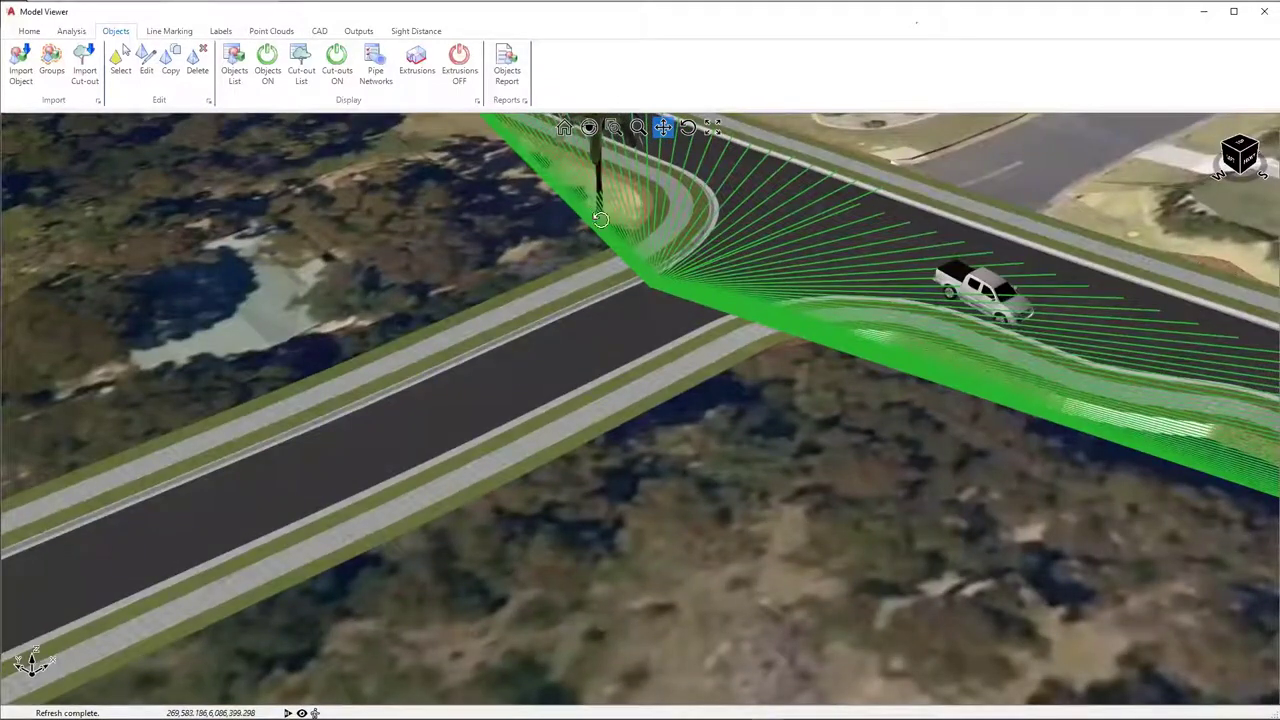
{"action": "middle_click_drag", "start_coordinate": [600, 220], "coordinate": [570, 297]}
{"action": "middle_click_drag", "start_coordinate": [627, 332], "coordinate": [247, 187]}
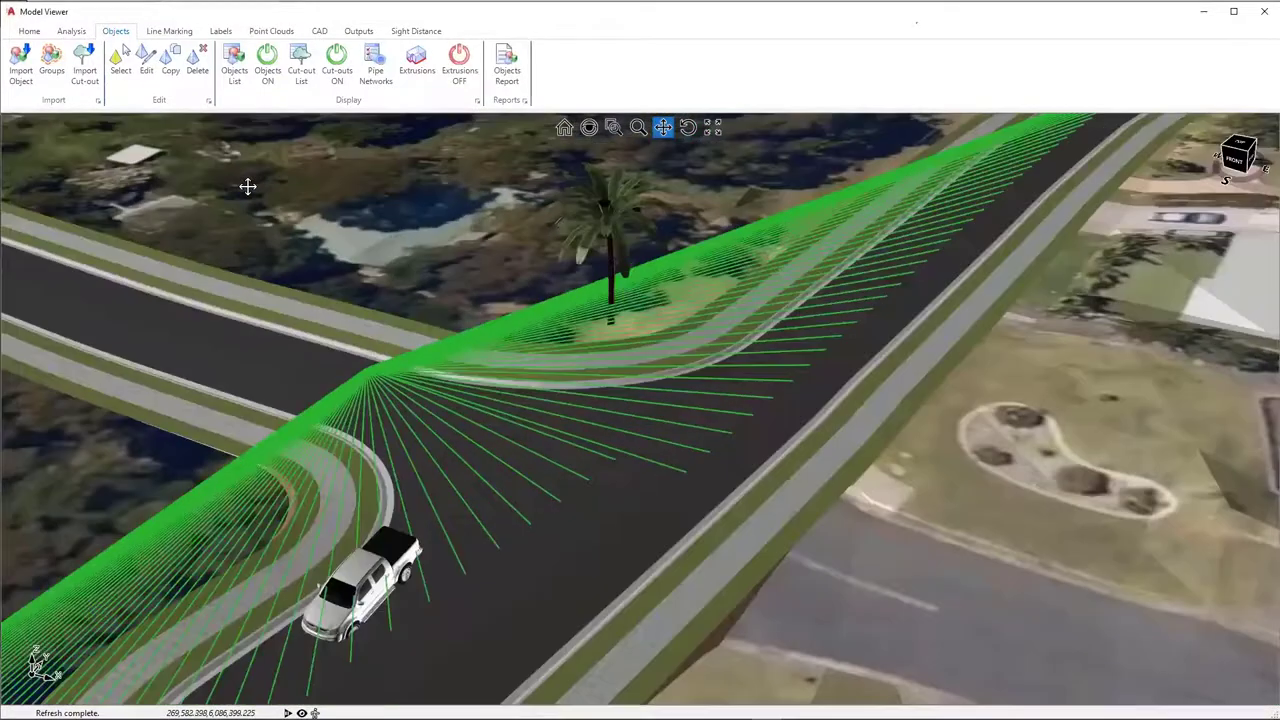
{"action": "left_click", "coordinate": [29, 31]}
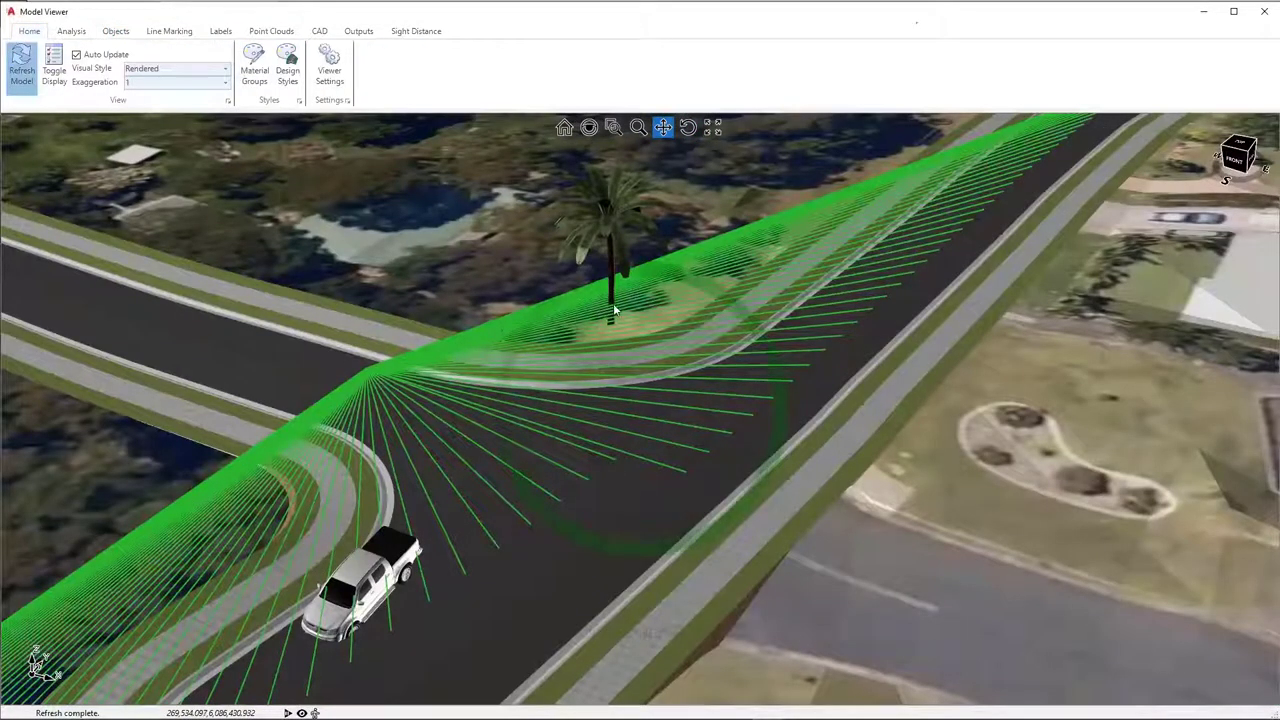
Open the sight distance report for the existing road and ROAD1 intersection and place it over the maximised model view
{"action": "mouse_move", "coordinate": [560, 315]}
{"action": "middle_mouse_down"}
{"action": "mouse_move", "coordinate": [589, 303]}
{"action": "mouse_move", "coordinate": [577, 318]}
{"action": "middle_mouse_up"}
{"action": "middle_click_drag", "start_coordinate": [328, 341], "coordinate": [317, 149]}
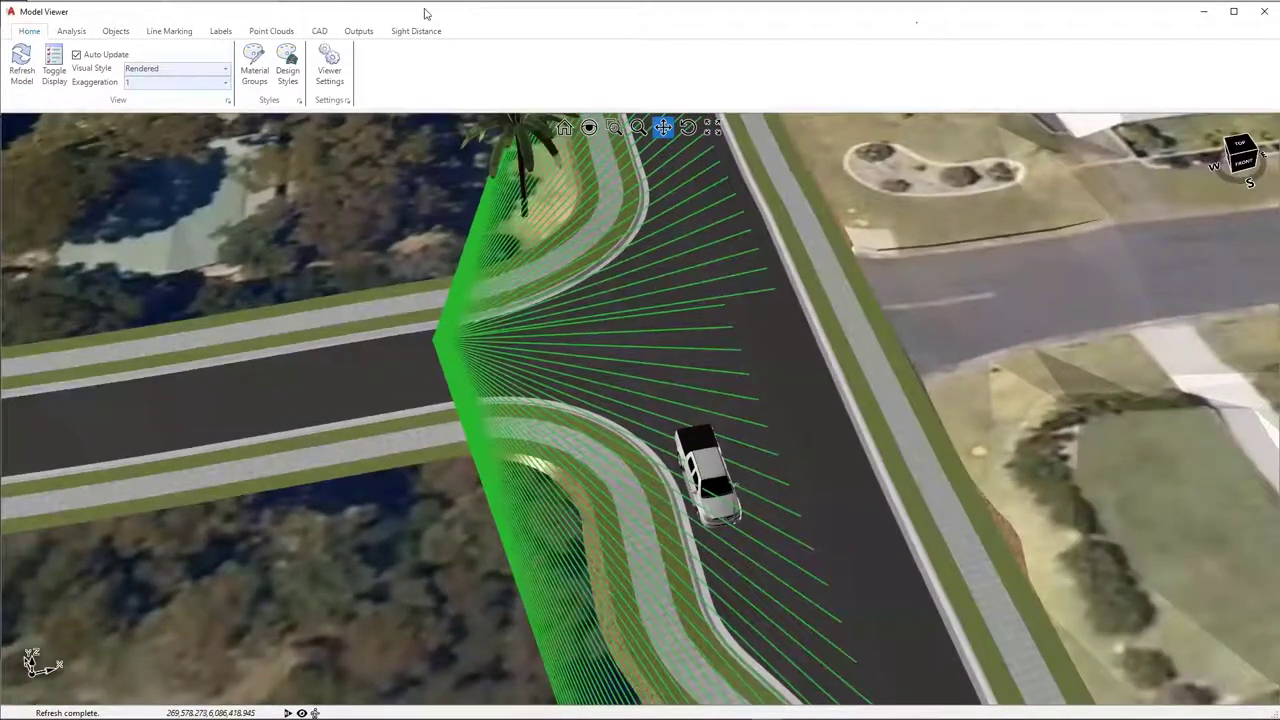
{"action": "middle_click_drag", "start_coordinate": [382, 296], "coordinate": [423, 177]}
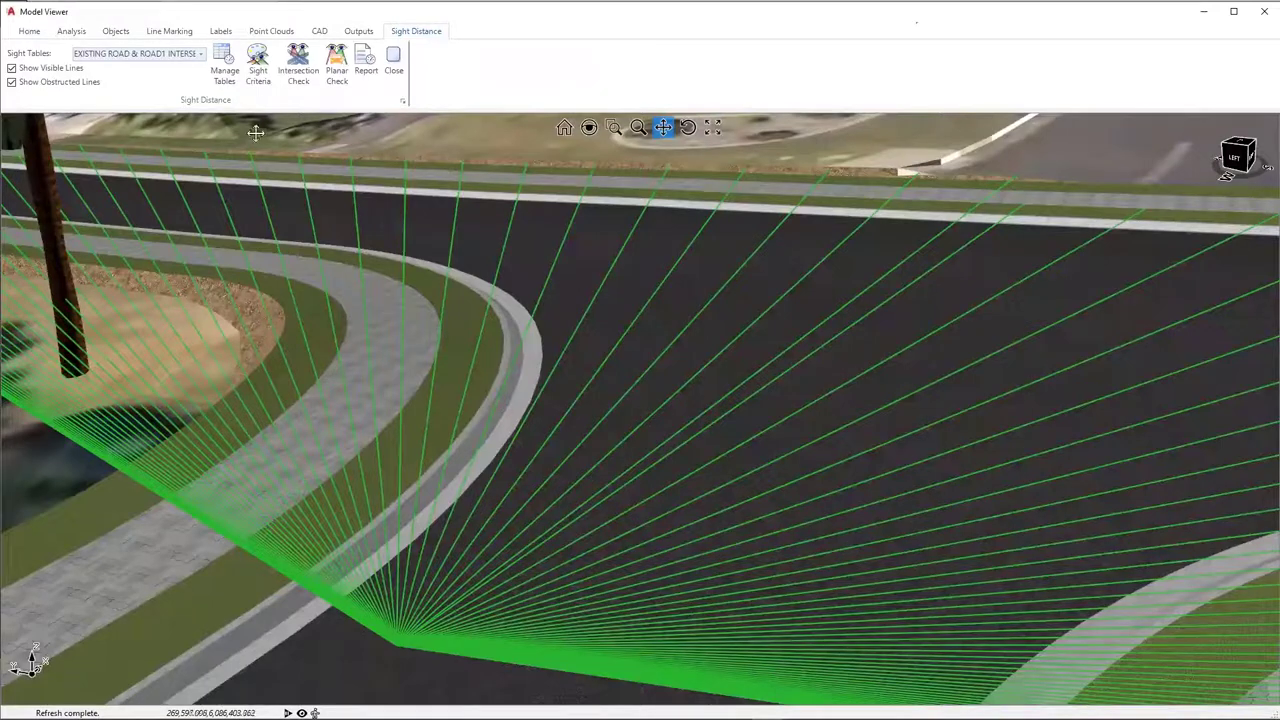
{"action": "left_click", "coordinate": [366, 66]}
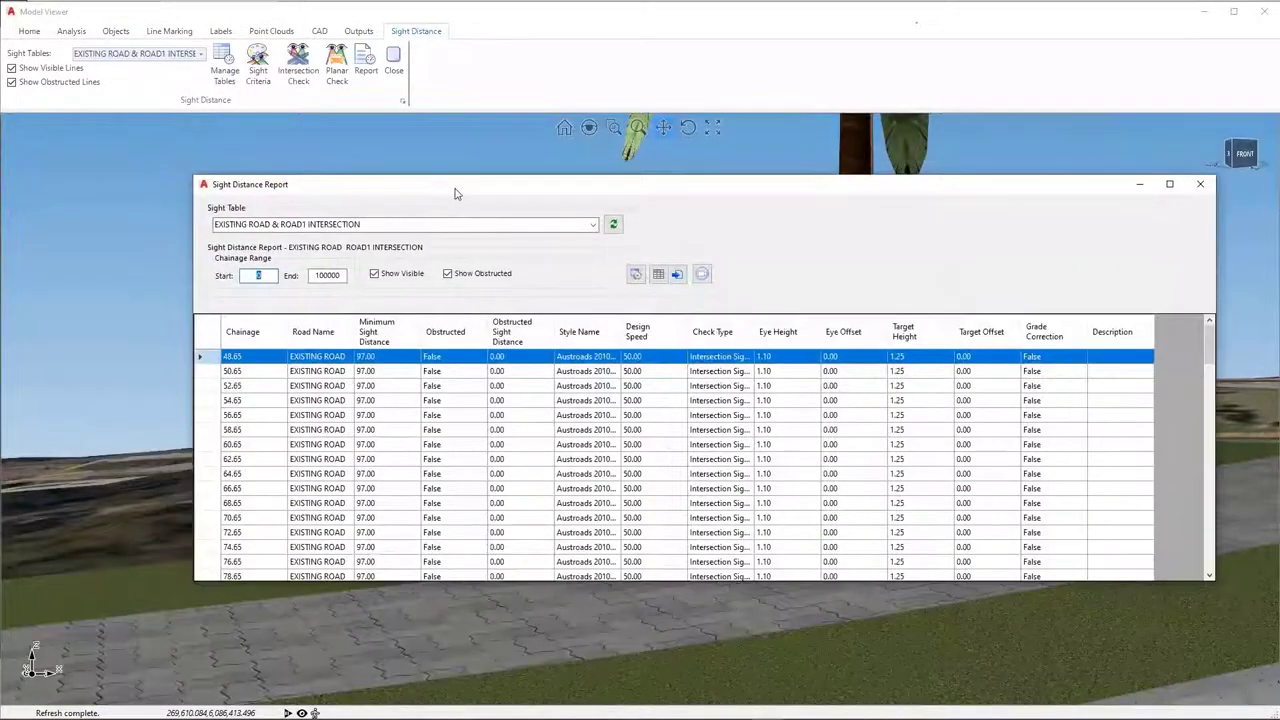
{"action": "key", "text": "super+Right"}
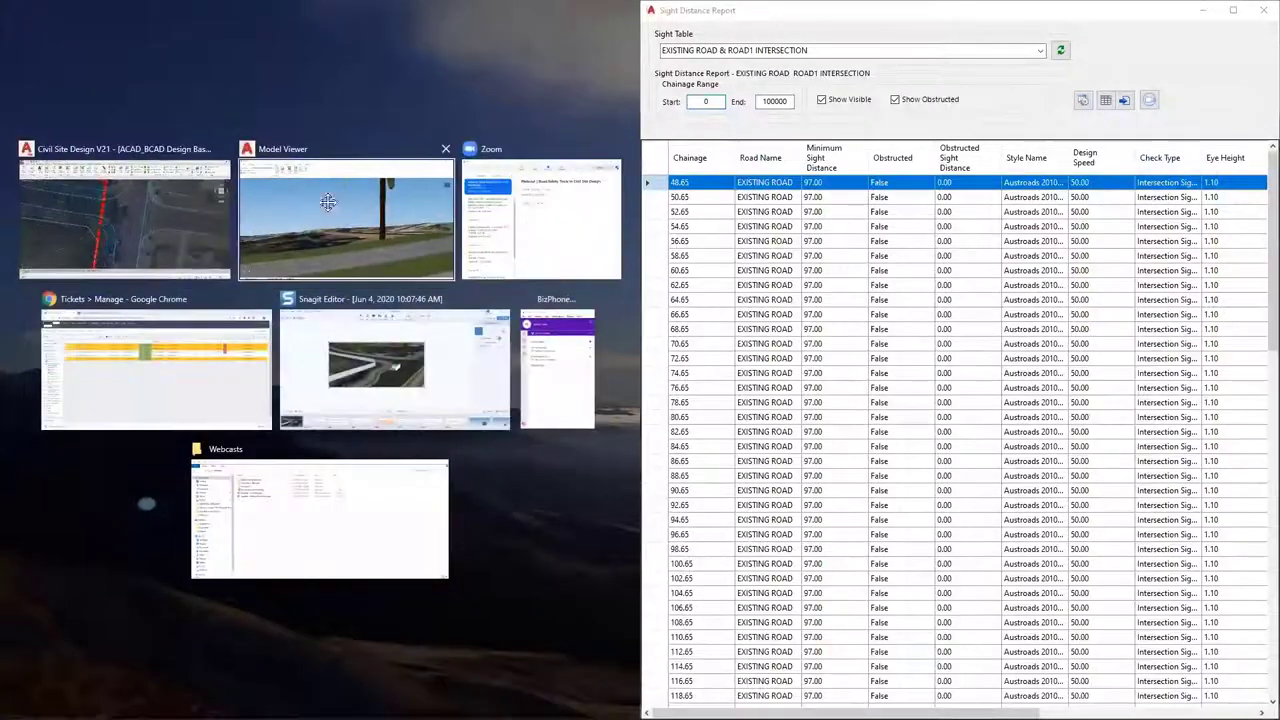
{"action": "left_click", "coordinate": [332, 196]}
{"action": "left_click", "coordinate": [742, 24]}
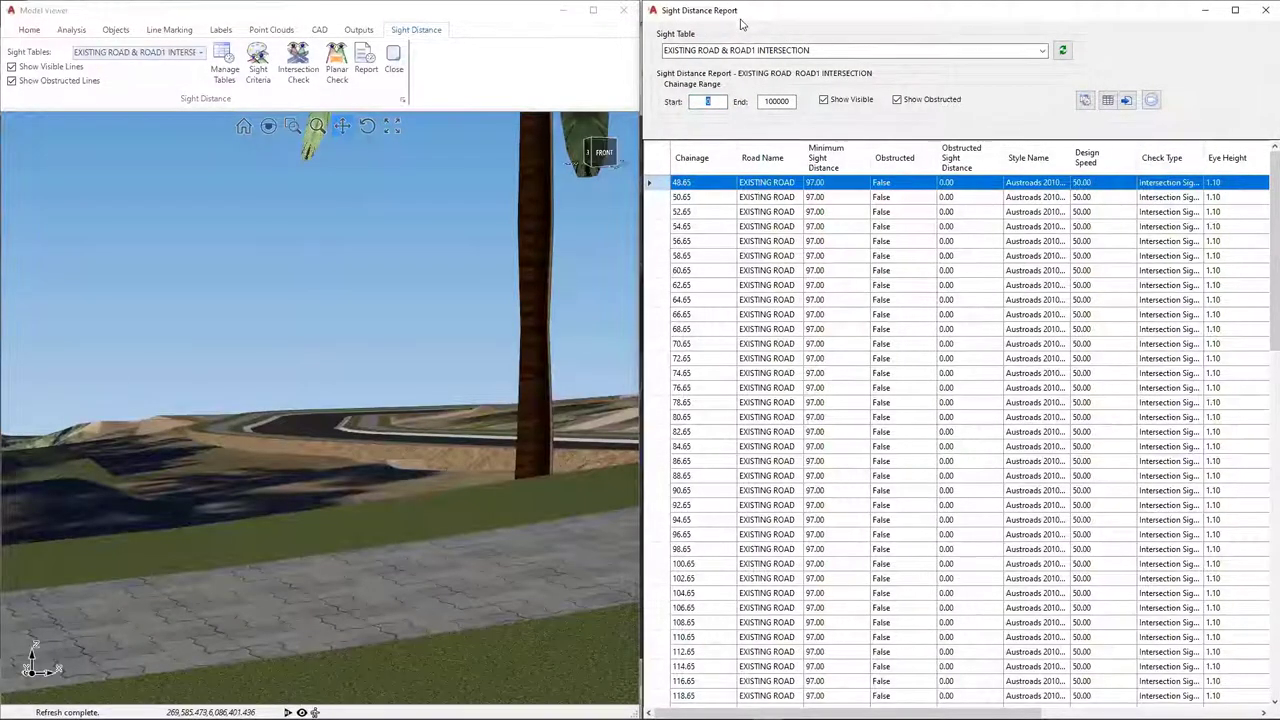
{"action": "key", "text": "super+Down"}
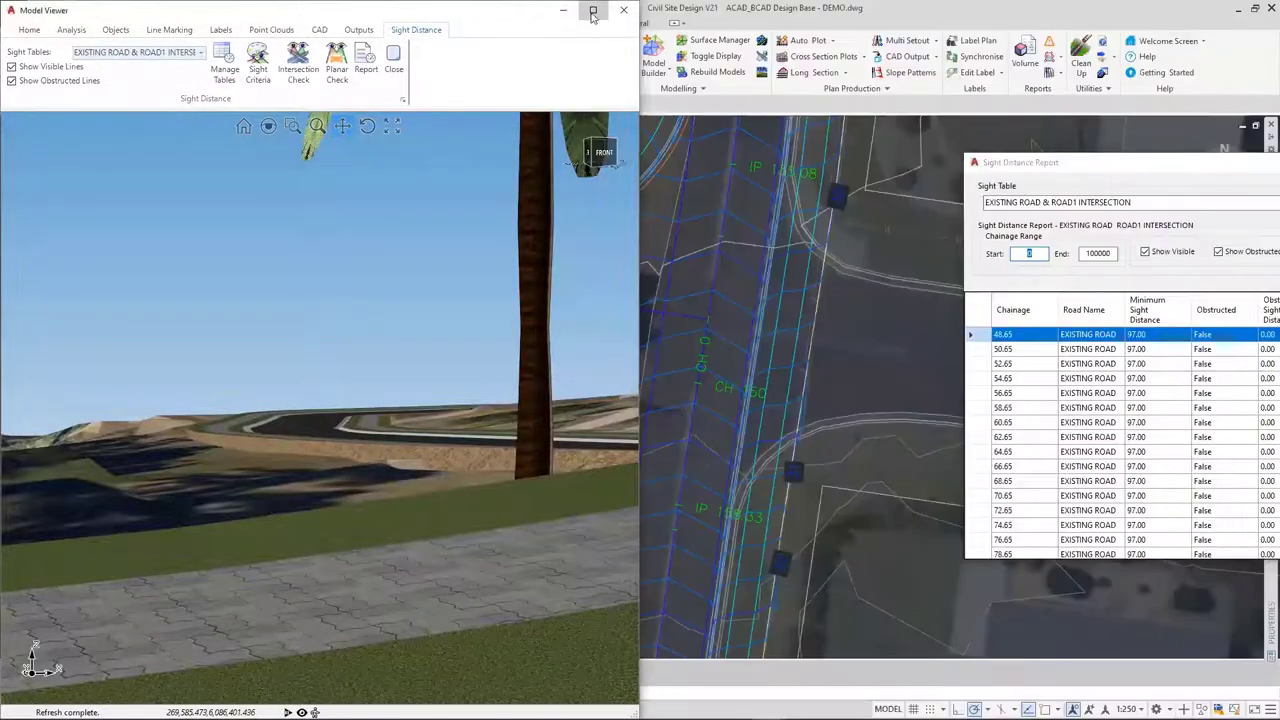
{"action": "left_click", "coordinate": [593, 10]}
{"action": "key", "text": "alt+Tab"}
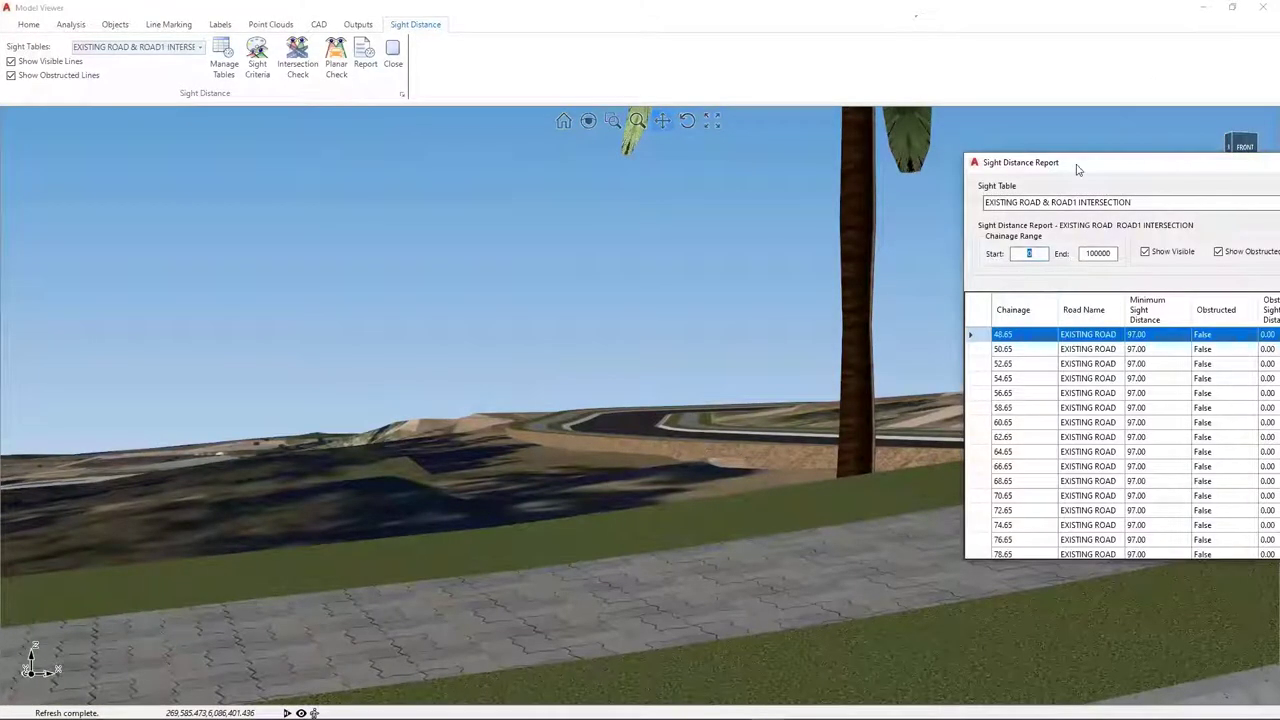
Step through the report's chainages from 50.65 to 106.65, examining the driver's view of the target past the palm tree
{"action": "left_click", "coordinate": [982, 350]}
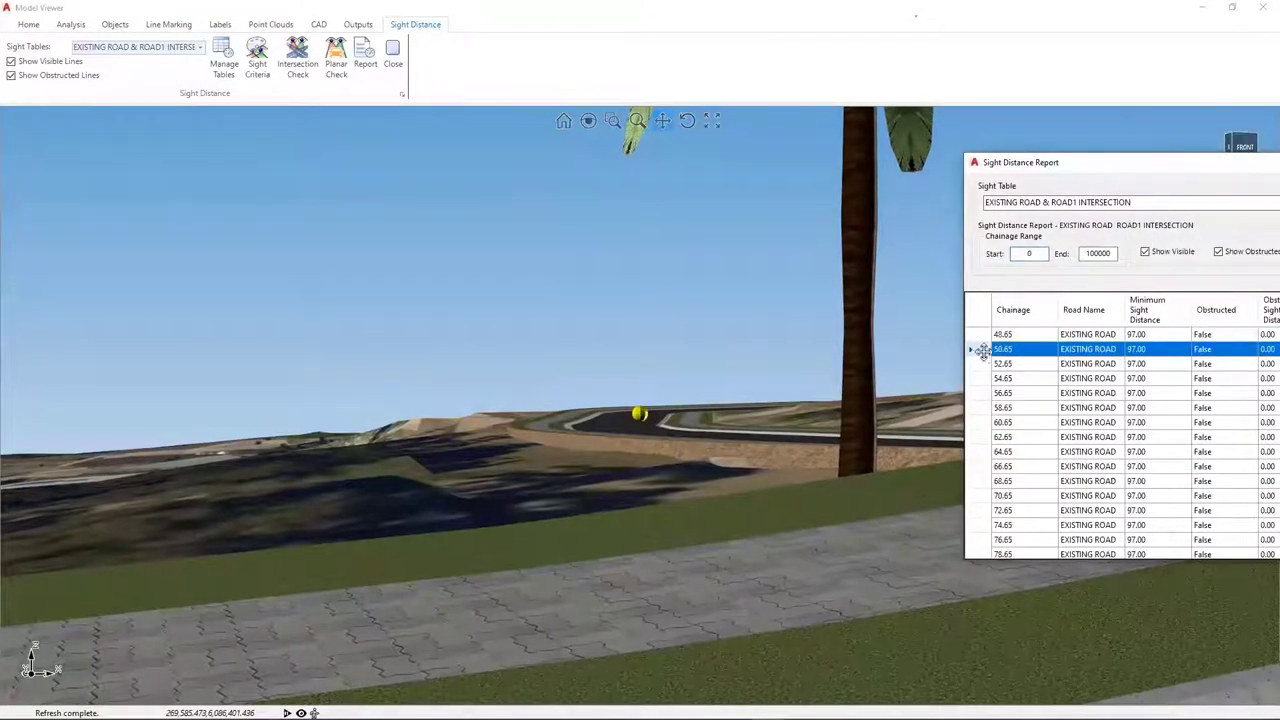
{"action": "key", "text": "Down"}
{"action": "key", "text": "Down"}
{"action": "key", "text": "Down"}
{"action": "key", "text": "Down"}
{"action": "key", "text": "Down"}
{"action": "key", "text": "Down"}
{"action": "key", "text": "Down"}
{"action": "key", "text": "Down"}
{"action": "key", "text": "Down"}
{"action": "key", "text": "Down"}
{"action": "key", "text": "Down"}
{"action": "key", "text": "Down"}
{"action": "key", "text": "Down"}
{"action": "key", "text": "Down"}
{"action": "key", "text": "Down"}
{"action": "key", "text": "Down"}
{"action": "key", "text": "Down"}
{"action": "key", "text": "Down"}
{"action": "key", "text": "Down"}
{"action": "key", "text": "Down"}
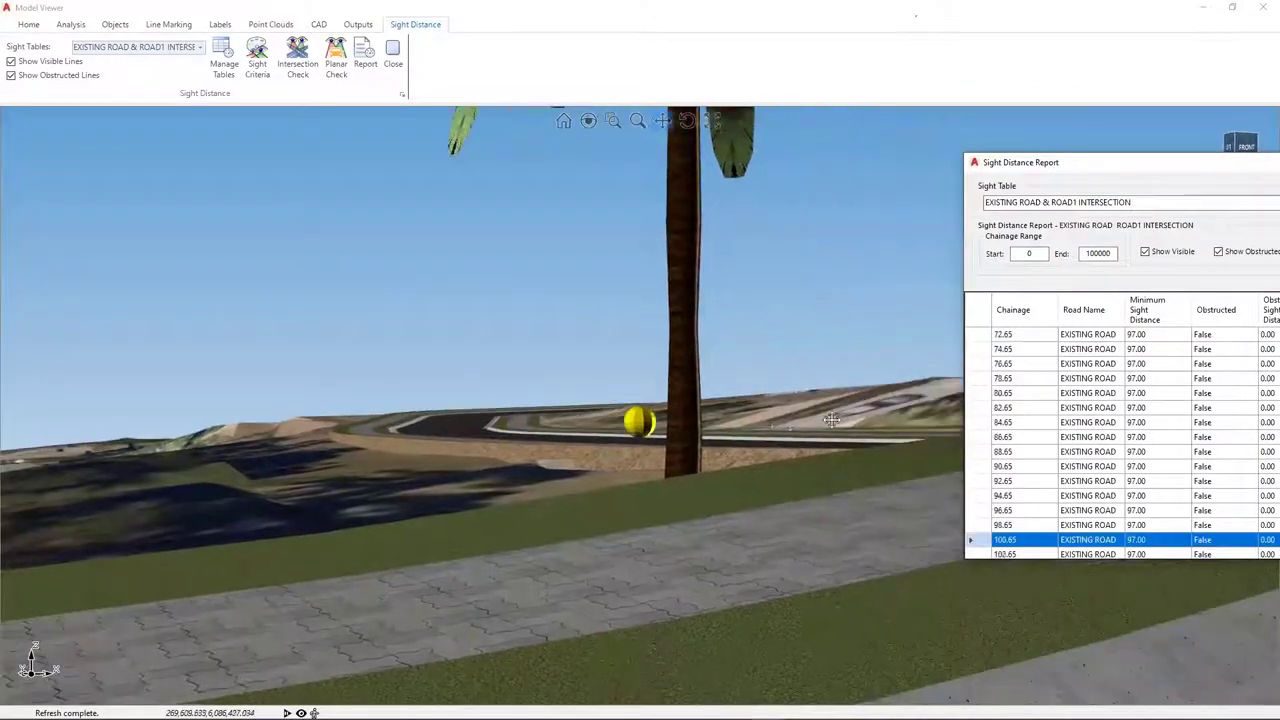
{"action": "key", "text": "Down"}
{"action": "key", "text": "Down"}
{"action": "key", "text": "Down"}
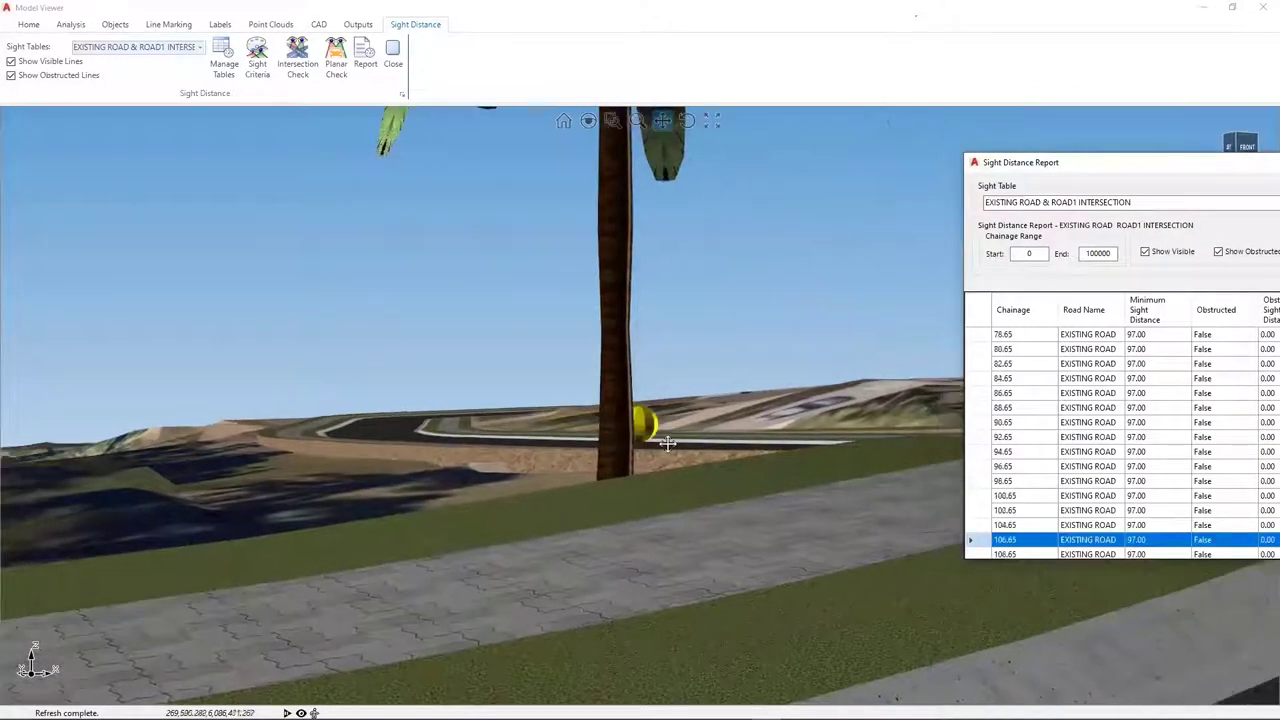
Step the report on to chainage 177.65 and back to 173.65, examining the driver's view past the white vehicle, and close the report
{"action": "key", "text": "Down"}
{"action": "key", "text": "Down"}
{"action": "key", "text": "Down"}
{"action": "key", "text": "Down"}
{"action": "key", "text": "Down"}
{"action": "key", "text": "Down"}
{"action": "key", "text": "Down"}
{"action": "key", "text": "Down"}
{"action": "key", "text": "Down"}
{"action": "key", "text": "Down"}
{"action": "key", "text": "Down"}
{"action": "key", "text": "Down"}
{"action": "key", "text": "Down"}
{"action": "key", "text": "Down"}
{"action": "key", "text": "Down"}
{"action": "key", "text": "Down"}
{"action": "key", "text": "Down"}
{"action": "key", "text": "Down"}
{"action": "key", "text": "Down"}
{"action": "key", "text": "Down"}
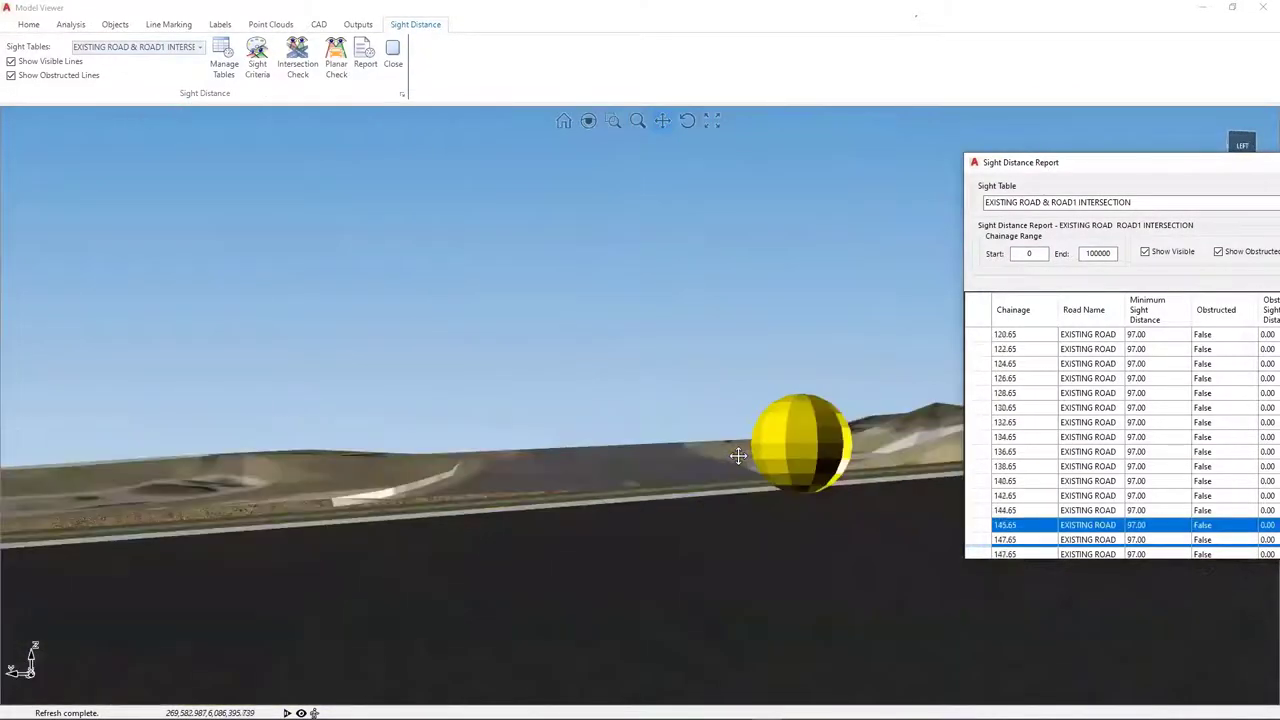
{"action": "key", "text": "Down"}
{"action": "key", "text": "Down"}
{"action": "key", "text": "Down"}
{"action": "key", "text": "Down"}
{"action": "key", "text": "Down"}
{"action": "key", "text": "Down"}
{"action": "key", "text": "Down"}
{"action": "key", "text": "Down"}
{"action": "key", "text": "Down"}
{"action": "key", "text": "Down"}
{"action": "key", "text": "Down"}
{"action": "key", "text": "Down"}
{"action": "key", "text": "Down"}
{"action": "key", "text": "Down"}
{"action": "key", "text": "Down"}
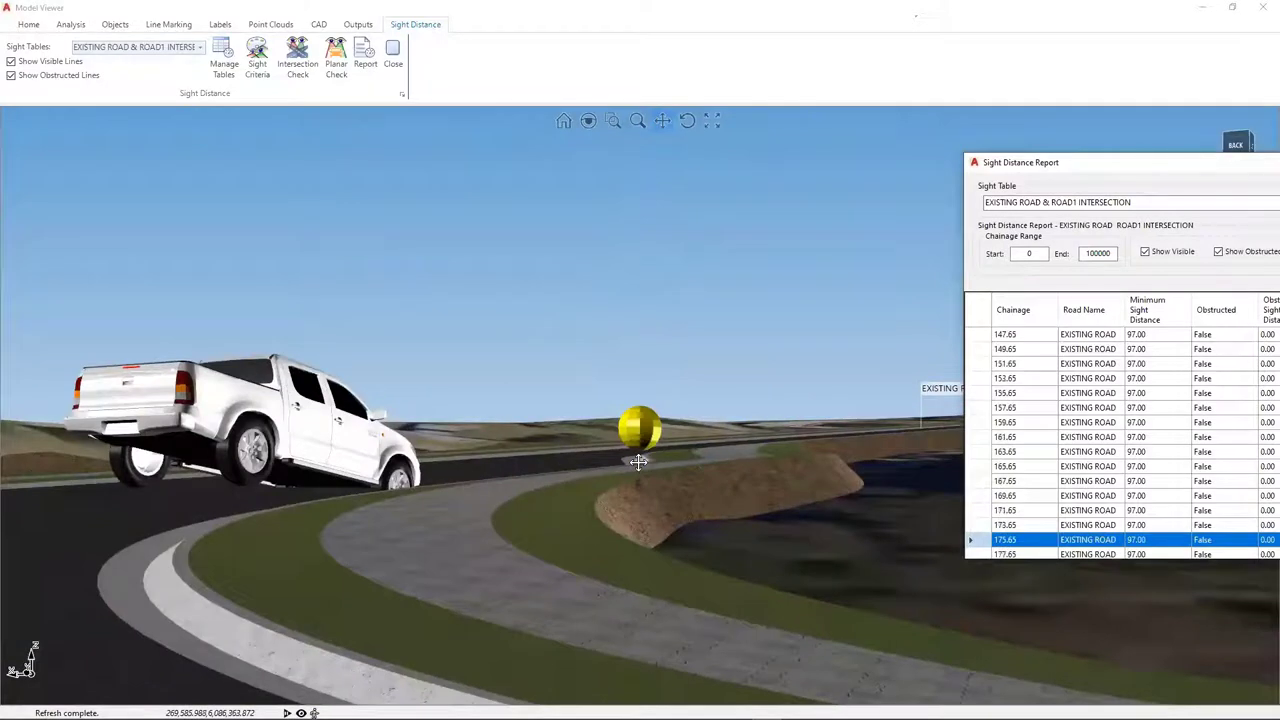
{"action": "key", "text": "Down"}
{"action": "key", "text": "Down"}
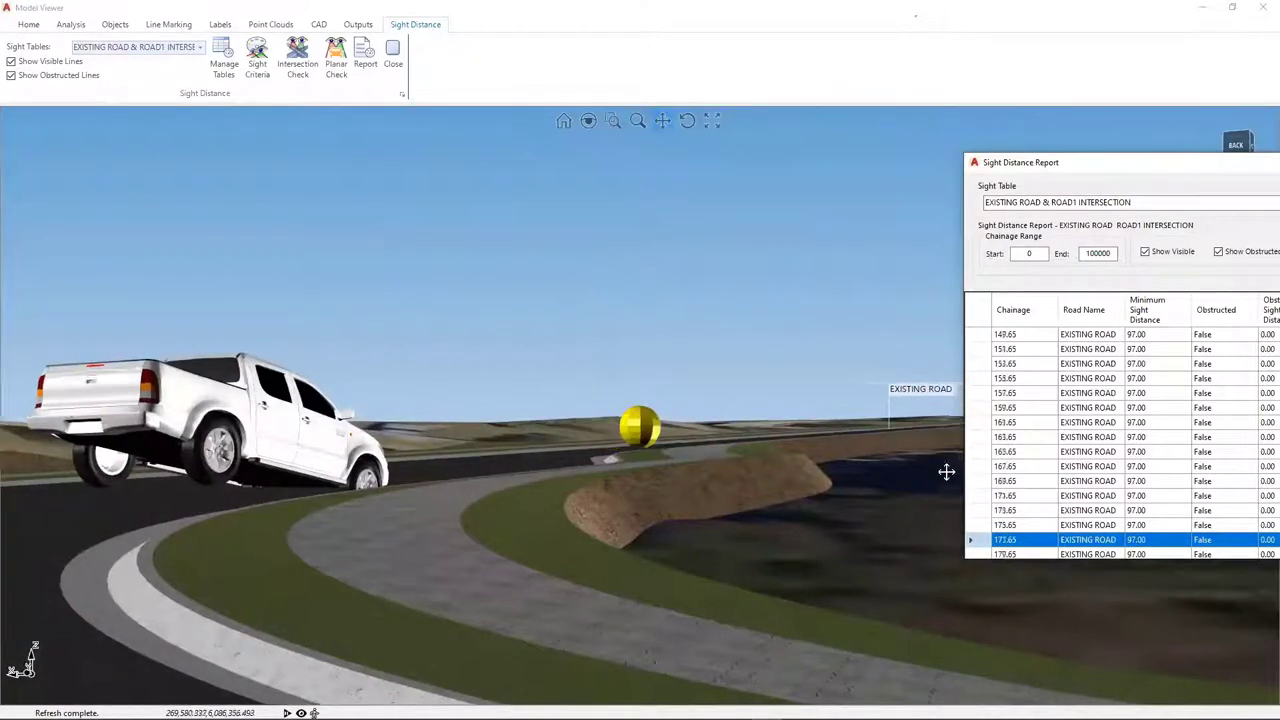
{"action": "key", "text": "Up"}
{"action": "key", "text": "Up"}
{"action": "key", "text": "Up"}
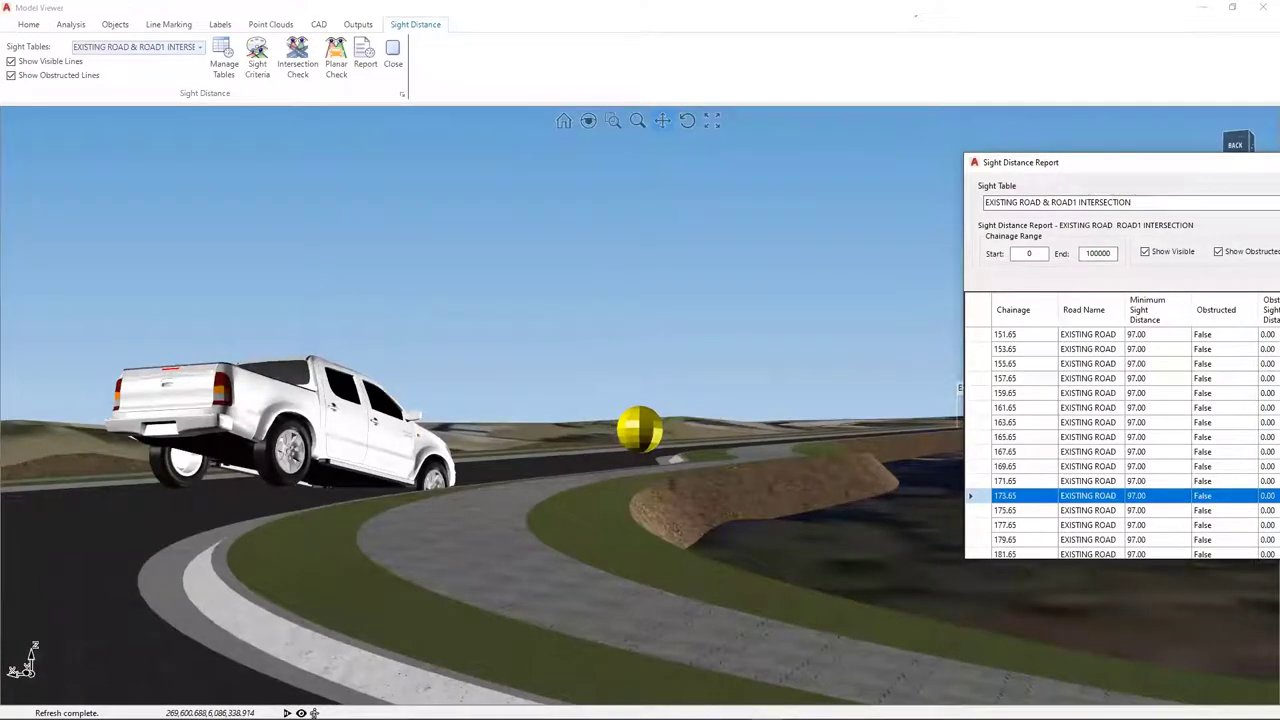
{"action": "key", "text": "Escape"}
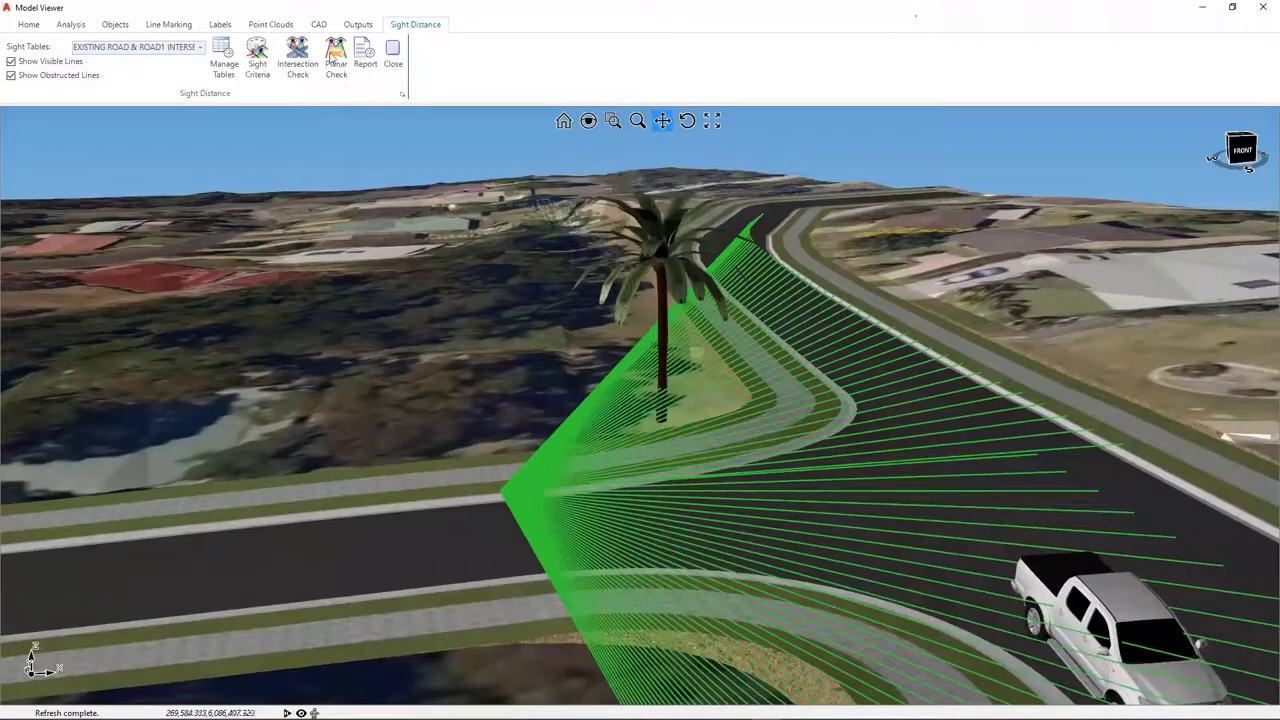
Close the sight distance tools, bring up the display commands for objects and extrusions, and switch to the design drawing
{"action": "left_click", "coordinate": [393, 55]}
{"action": "left_click", "coordinate": [114, 28]}
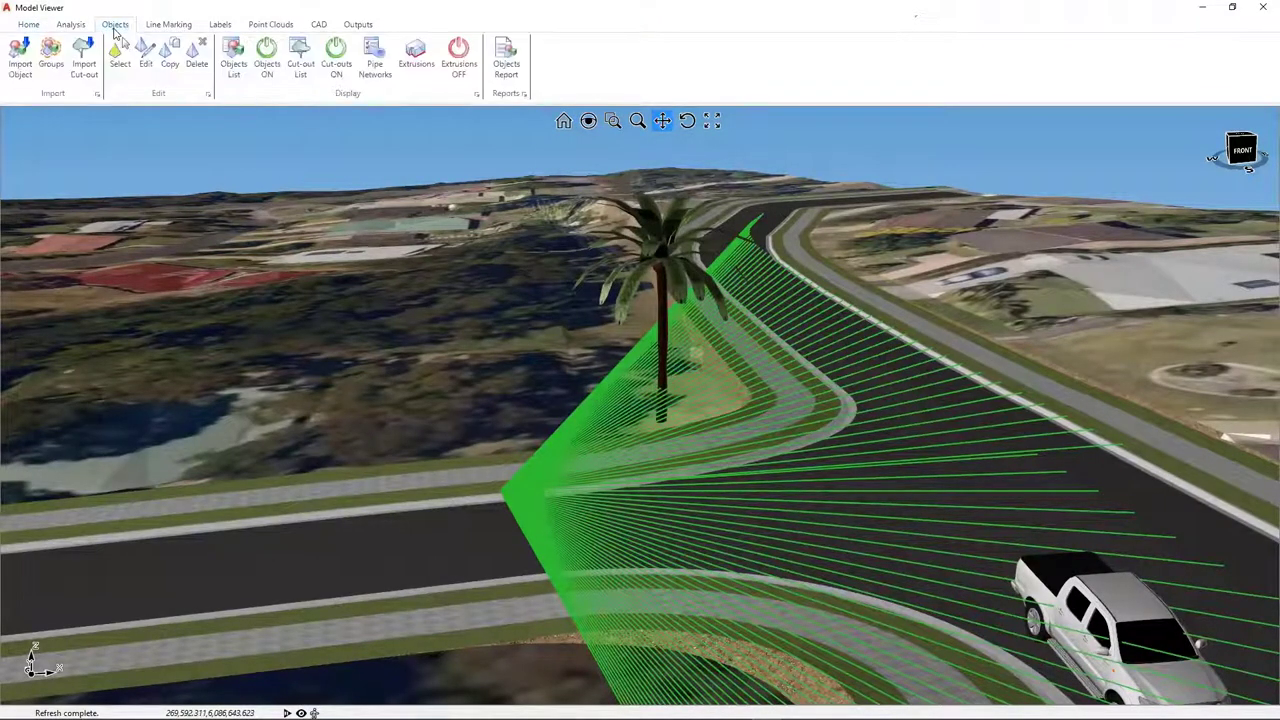
{"action": "left_click", "coordinate": [459, 68]}
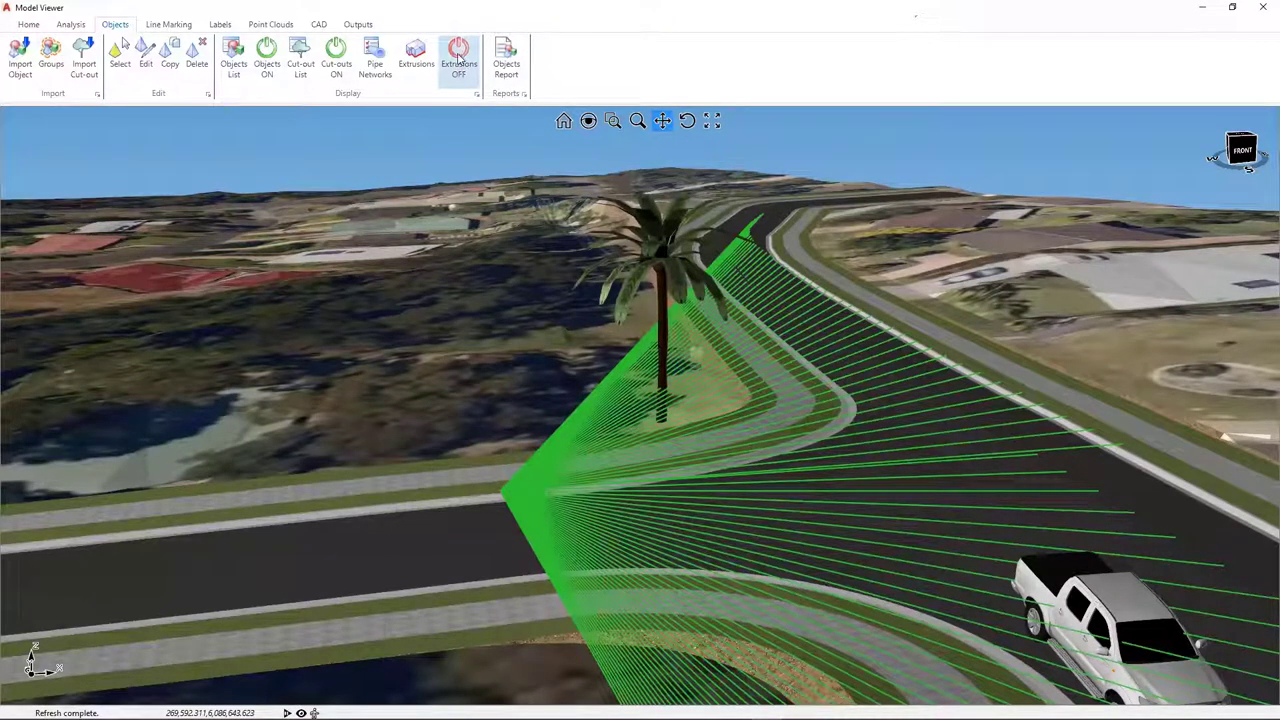
{"action": "left_click", "coordinate": [1204, 10]}
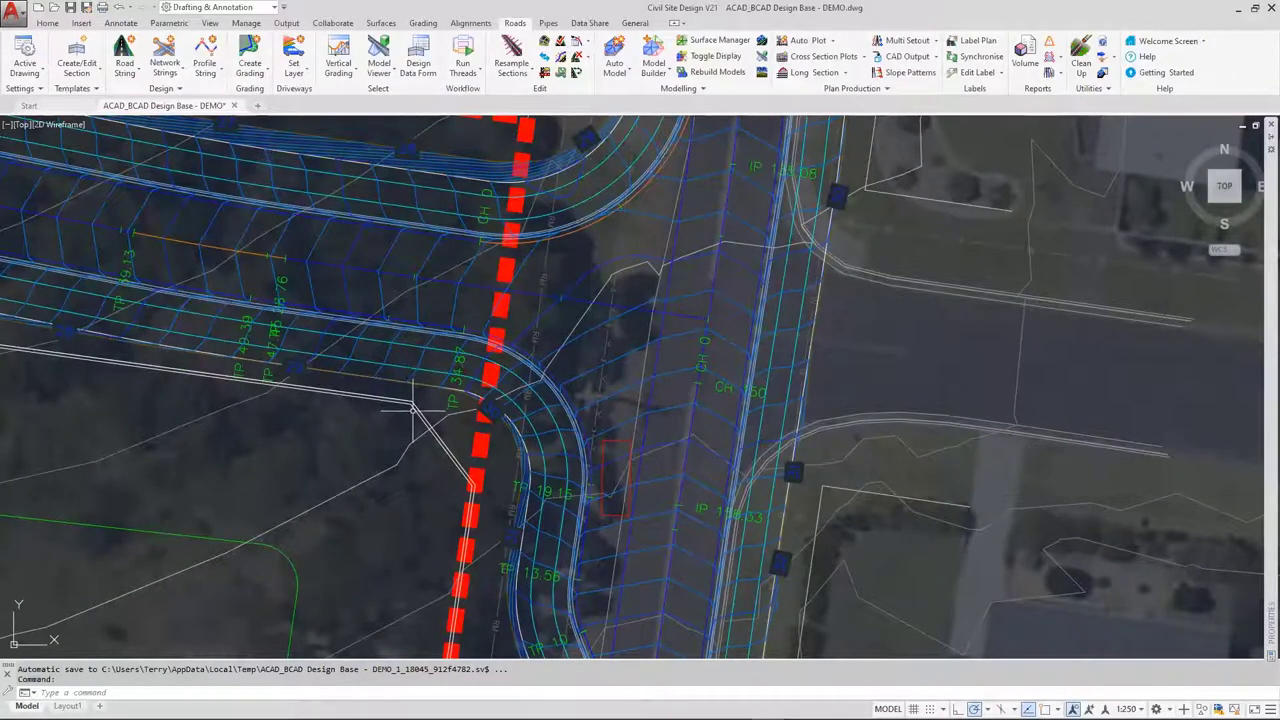
Inspect the layer and properties of the wall polyline that follows the boundary around the intersection corner
{"action": "left_click", "coordinate": [418, 418]}
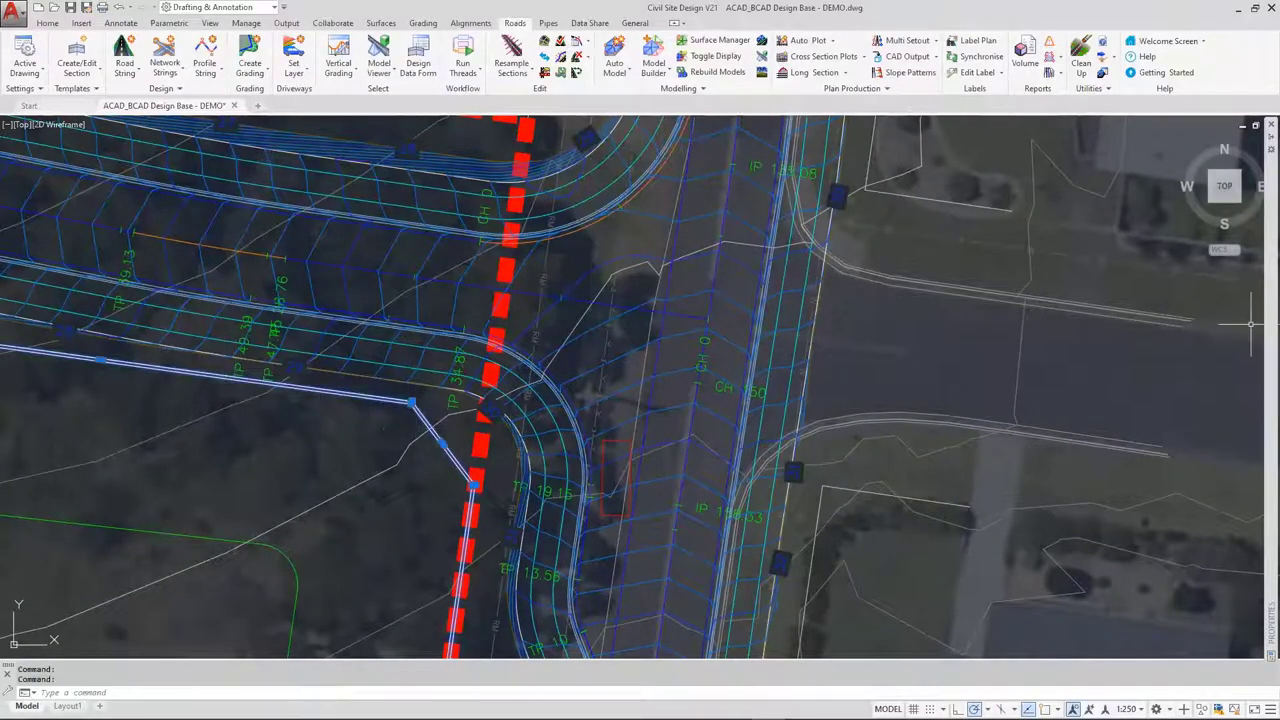
{"action": "mouse_move", "coordinate": [1268, 330]}
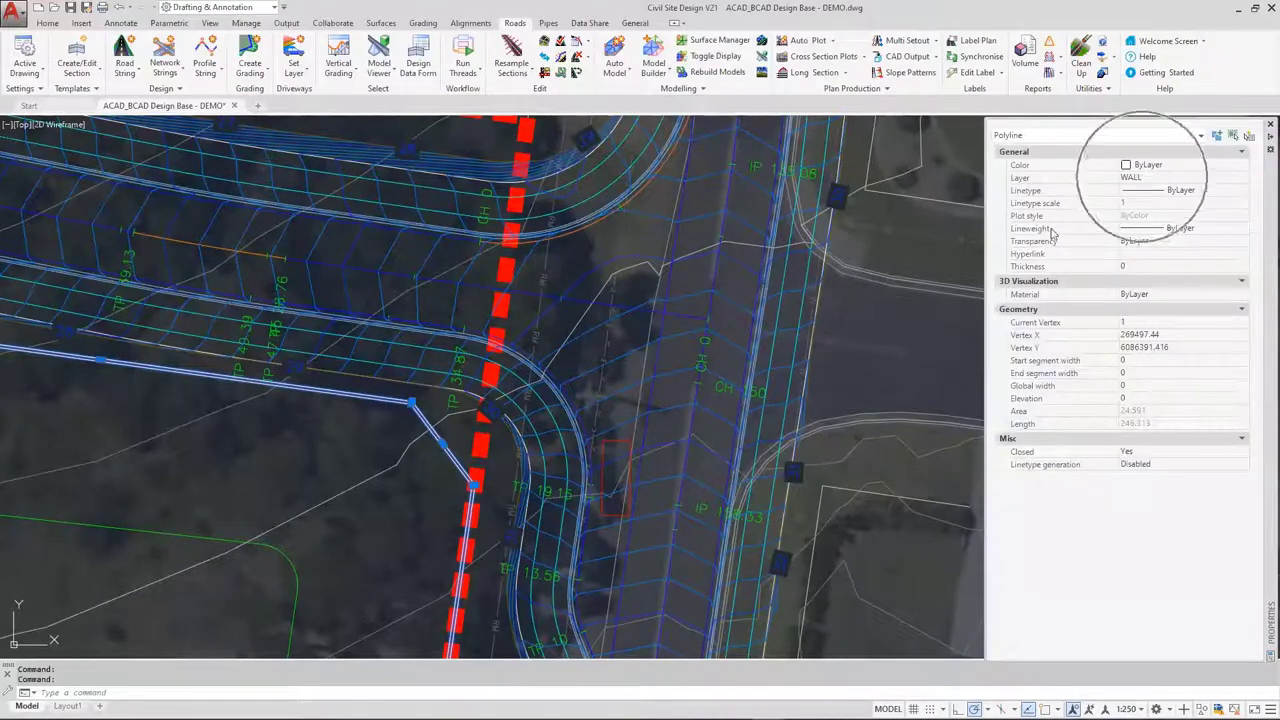
{"action": "middle_click_drag", "start_coordinate": [457, 486], "coordinate": [601, 379]}
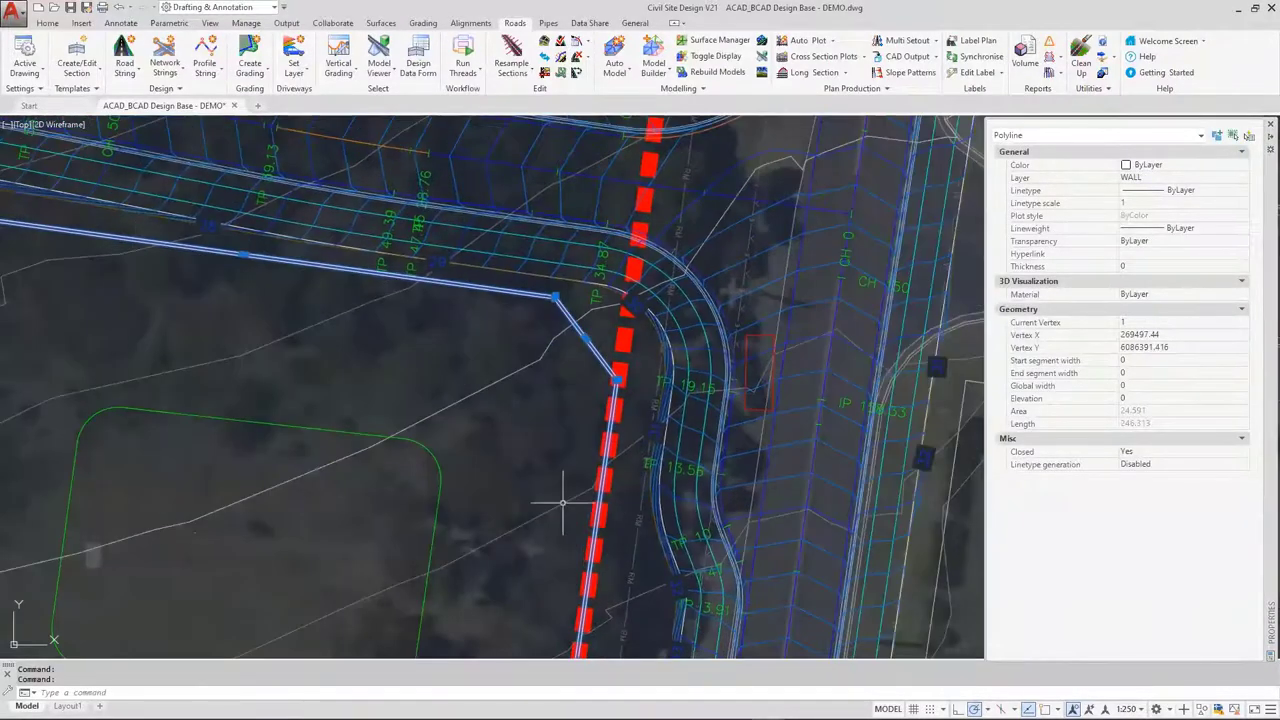
{"action": "scroll", "coordinate": [555, 503], "scroll_direction": "down", "scroll_amount": 2}
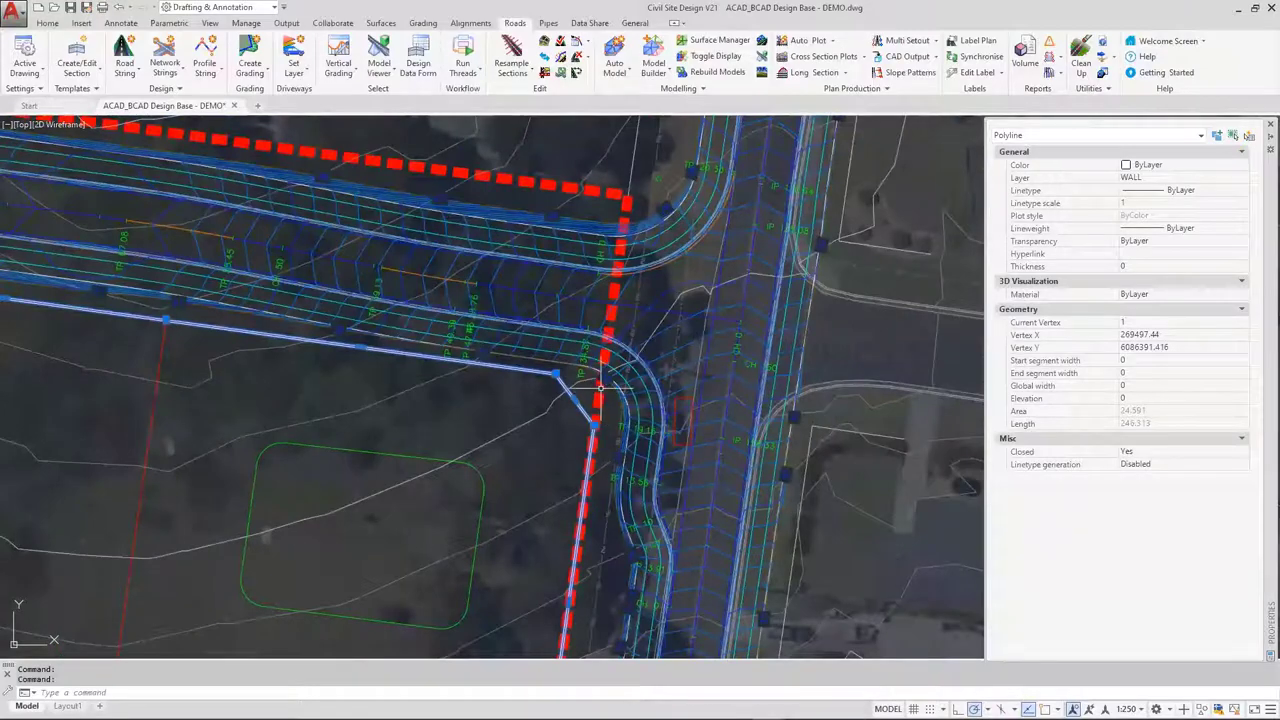
Deselect the wall and inspect the layer and properties of the red rectangle representing the vehicle beside the existing road
{"action": "scroll", "coordinate": [605, 390], "scroll_direction": "up", "scroll_amount": 2}
{"action": "scroll", "coordinate": [520, 416], "scroll_direction": "up", "scroll_amount": 2}
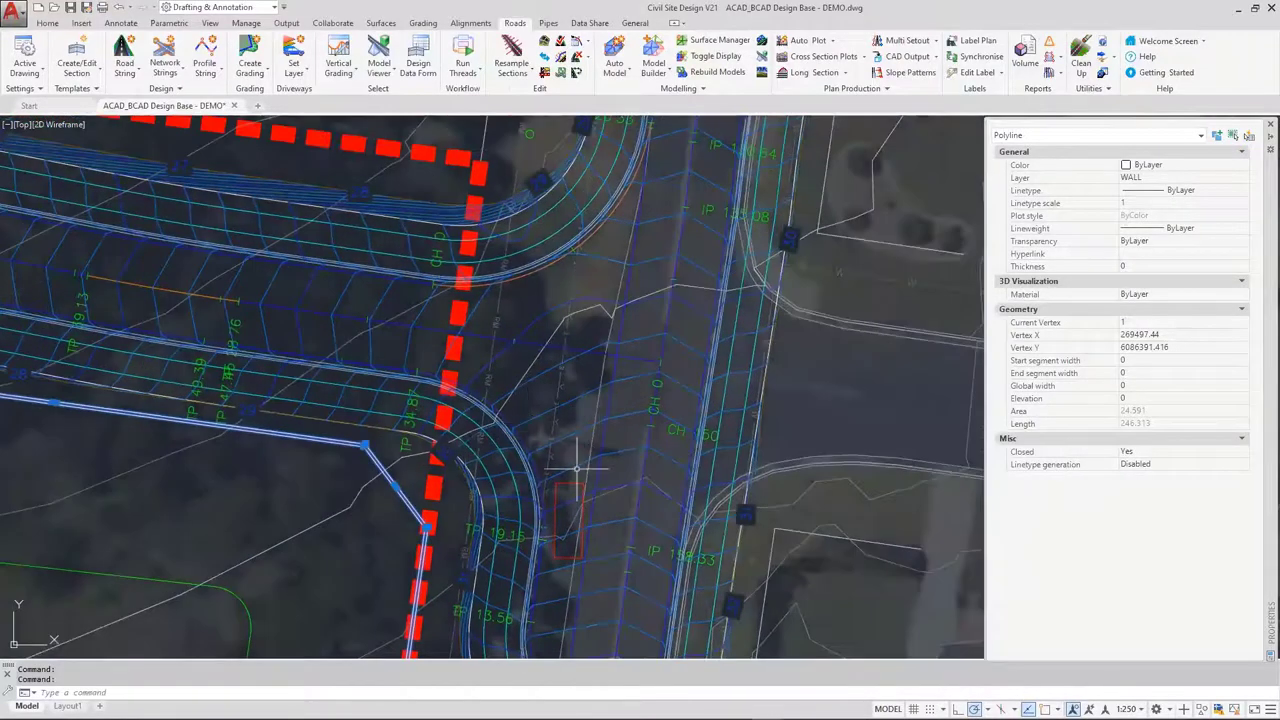
{"action": "scroll", "coordinate": [530, 422], "scroll_direction": "up", "scroll_amount": 4}
{"action": "key", "text": "Escape"}
{"action": "key", "text": "Escape"}
{"action": "left_click", "coordinate": [547, 435]}
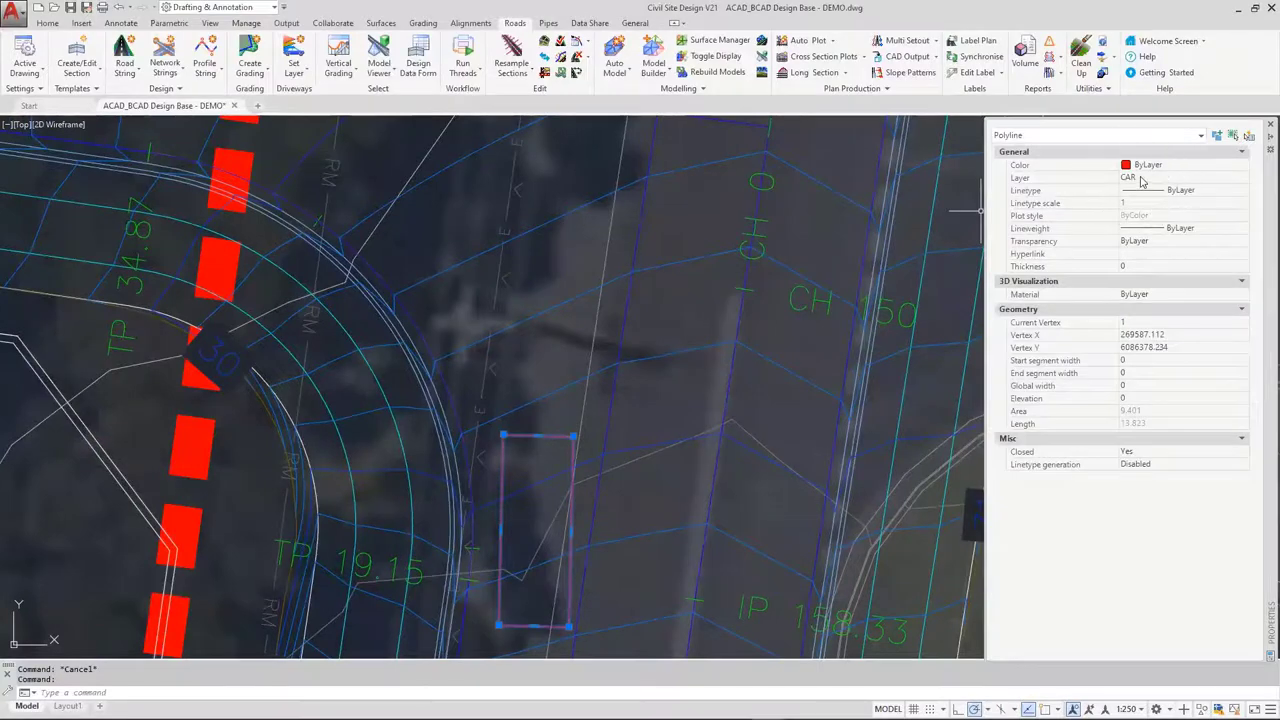
{"action": "scroll", "coordinate": [522, 562], "scroll_direction": "down", "scroll_amount": 3}
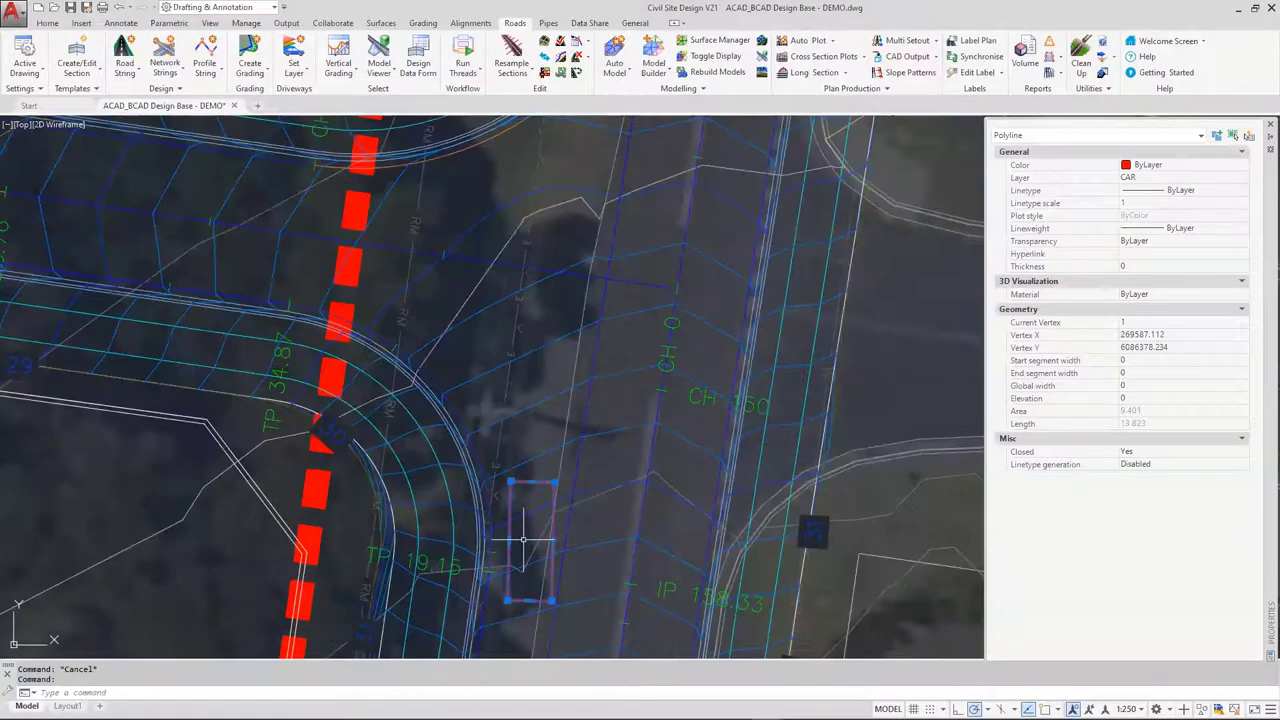
{"action": "key", "text": "Escape"}
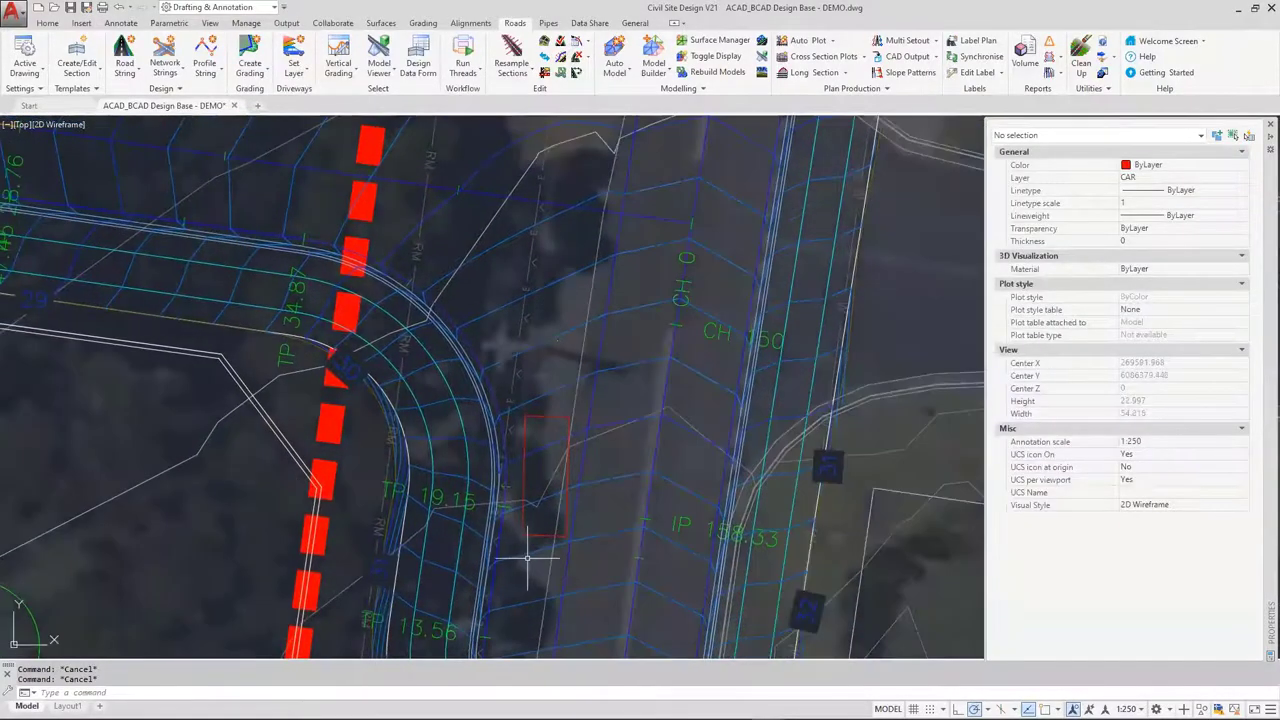
Inspect the layer and properties of the small green circle representing the tree at the intersection's northern corner, and deselect it
{"action": "scroll", "coordinate": [424, 323], "scroll_direction": "down", "scroll_amount": 2}
{"action": "scroll", "coordinate": [523, 410], "scroll_direction": "down", "scroll_amount": 3}
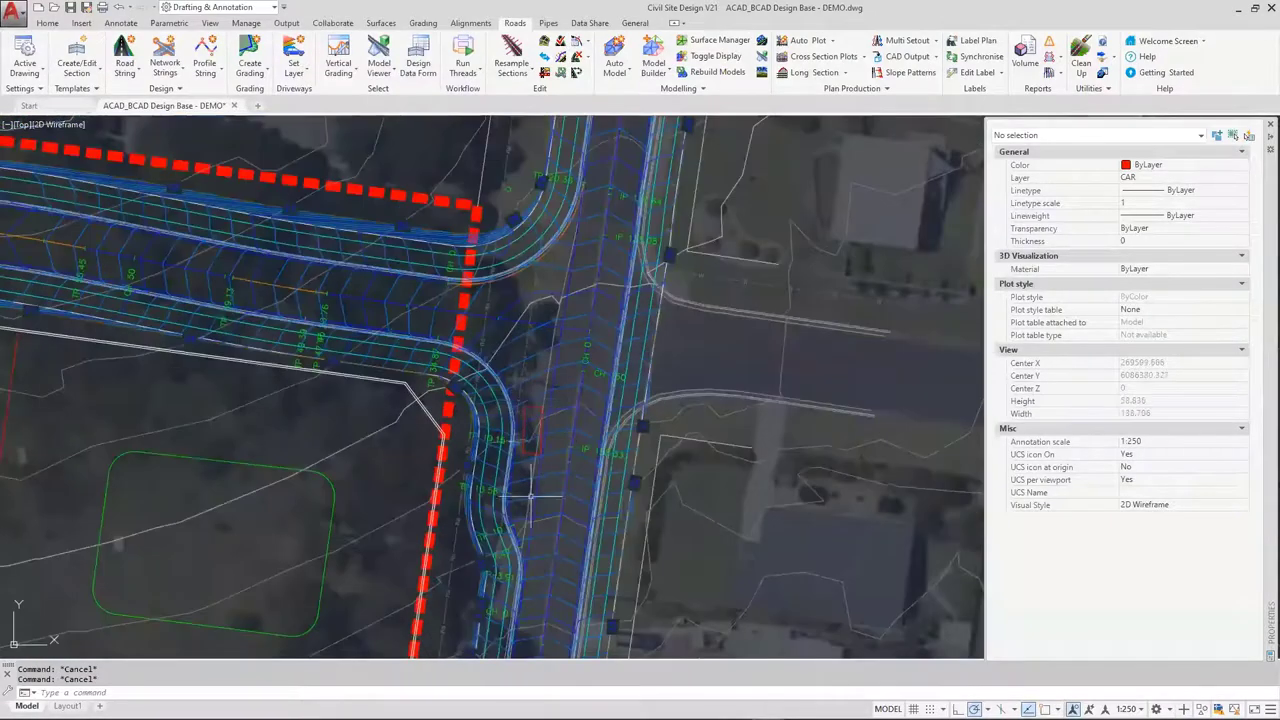
{"action": "scroll", "coordinate": [545, 293], "scroll_direction": "up", "scroll_amount": 10}
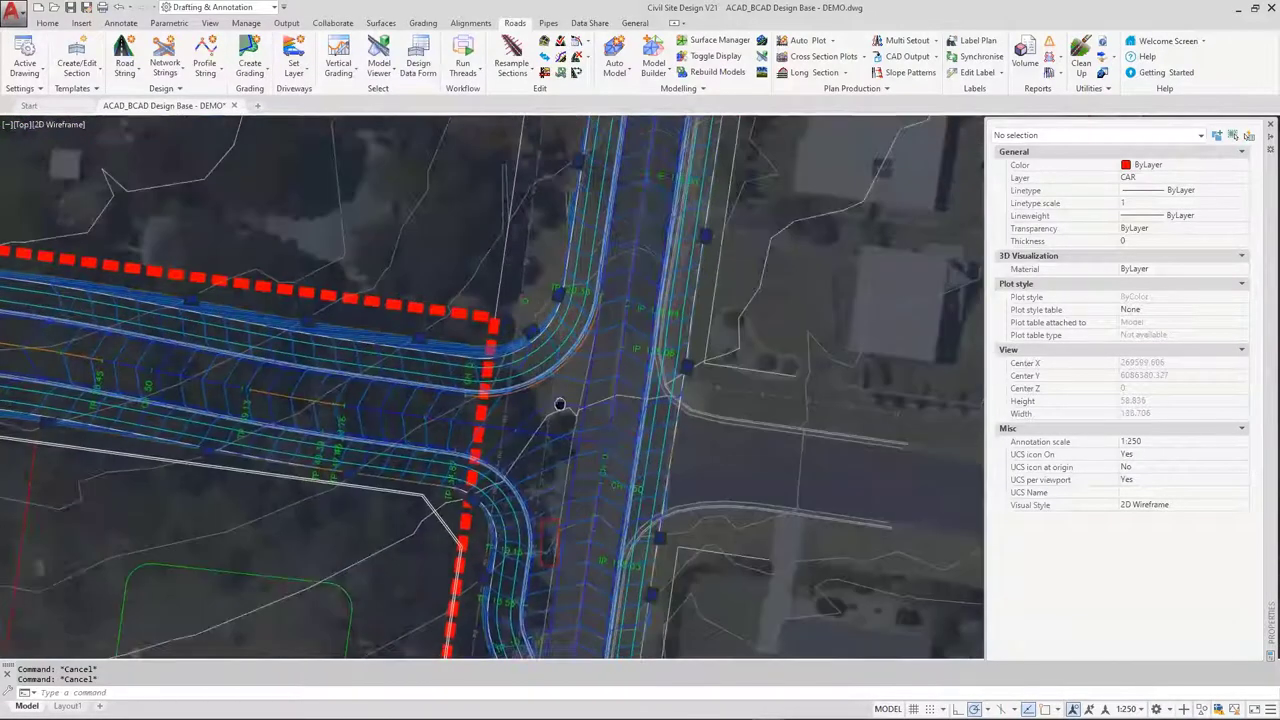
{"action": "left_click", "coordinate": [505, 328]}
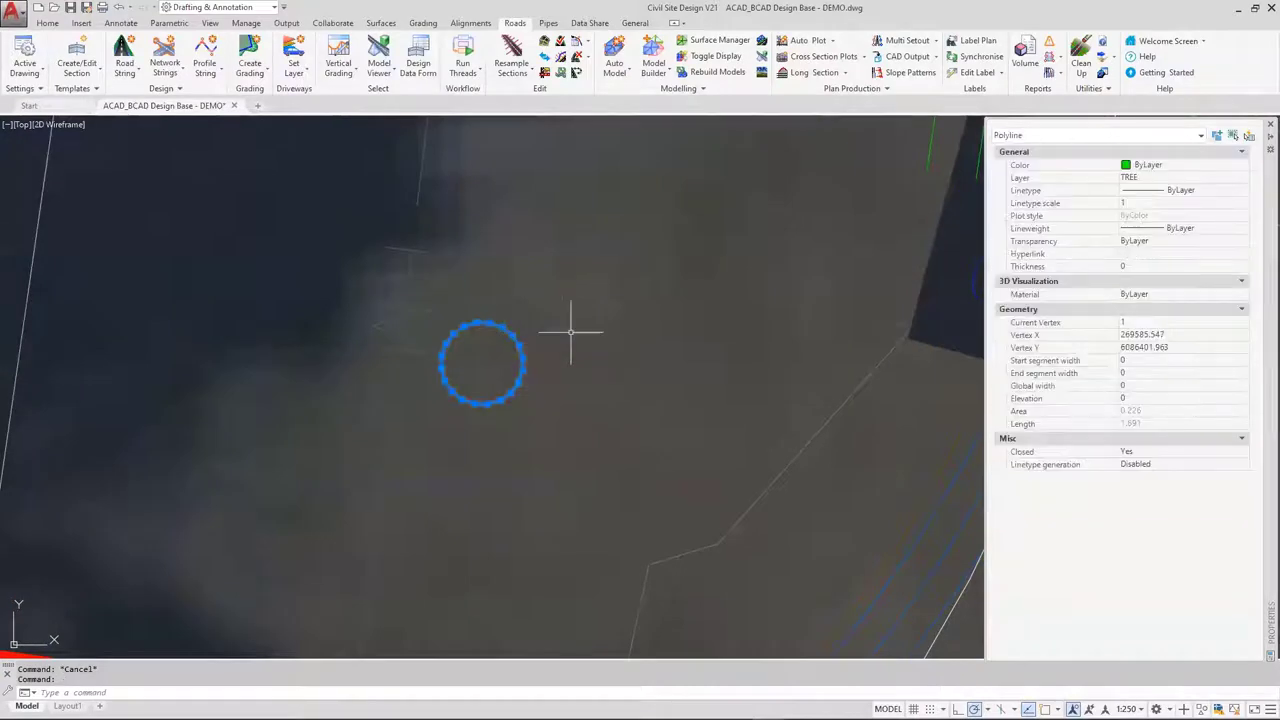
{"action": "scroll", "coordinate": [549, 310], "scroll_direction": "up", "scroll_amount": 2}
{"action": "scroll", "coordinate": [549, 308], "scroll_direction": "down", "scroll_amount": 2}
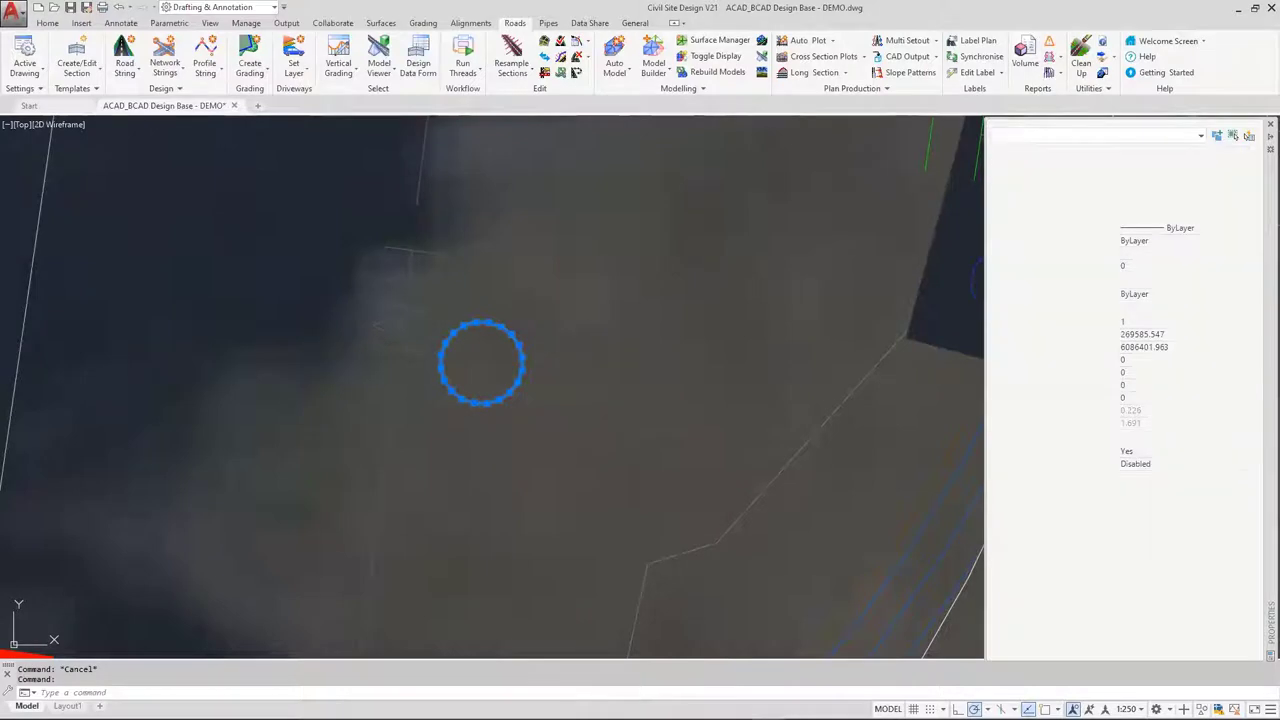
{"action": "key", "text": "Escape"}
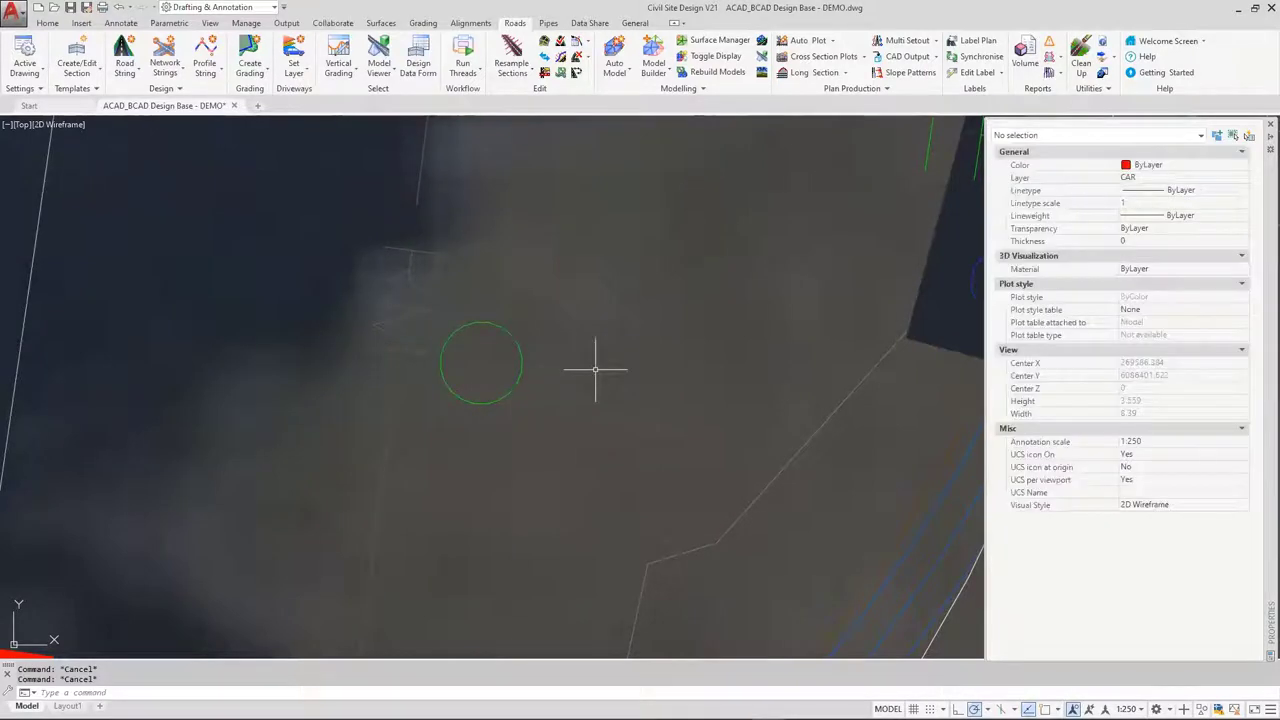
{"action": "left_click", "coordinate": [511, 335]}
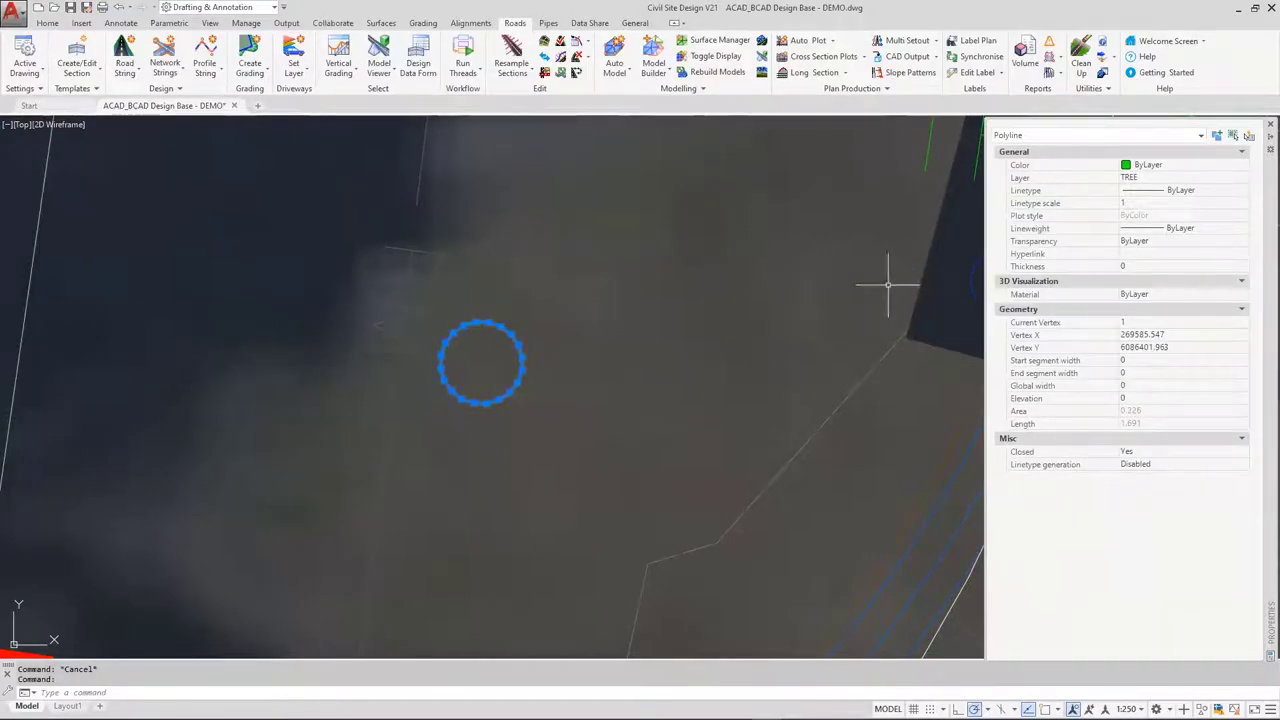
{"action": "scroll", "coordinate": [567, 333], "scroll_direction": "down", "scroll_amount": 4}
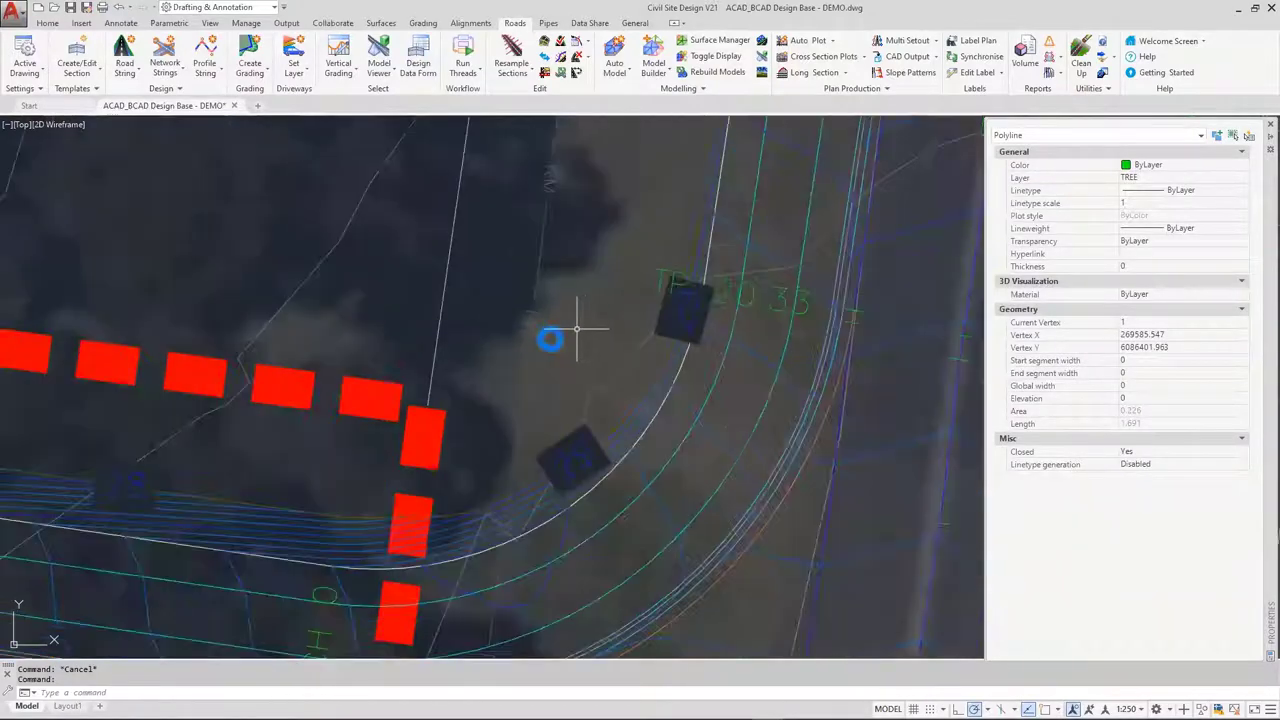
{"action": "key", "text": "Escape"}
{"action": "scroll", "coordinate": [457, 429], "scroll_direction": "up", "scroll_amount": 2}
{"action": "middle_click_drag", "start_coordinate": [457, 429], "coordinate": [541, 272]}
{"action": "scroll", "coordinate": [541, 272], "scroll_direction": "down", "scroll_amount": 4}
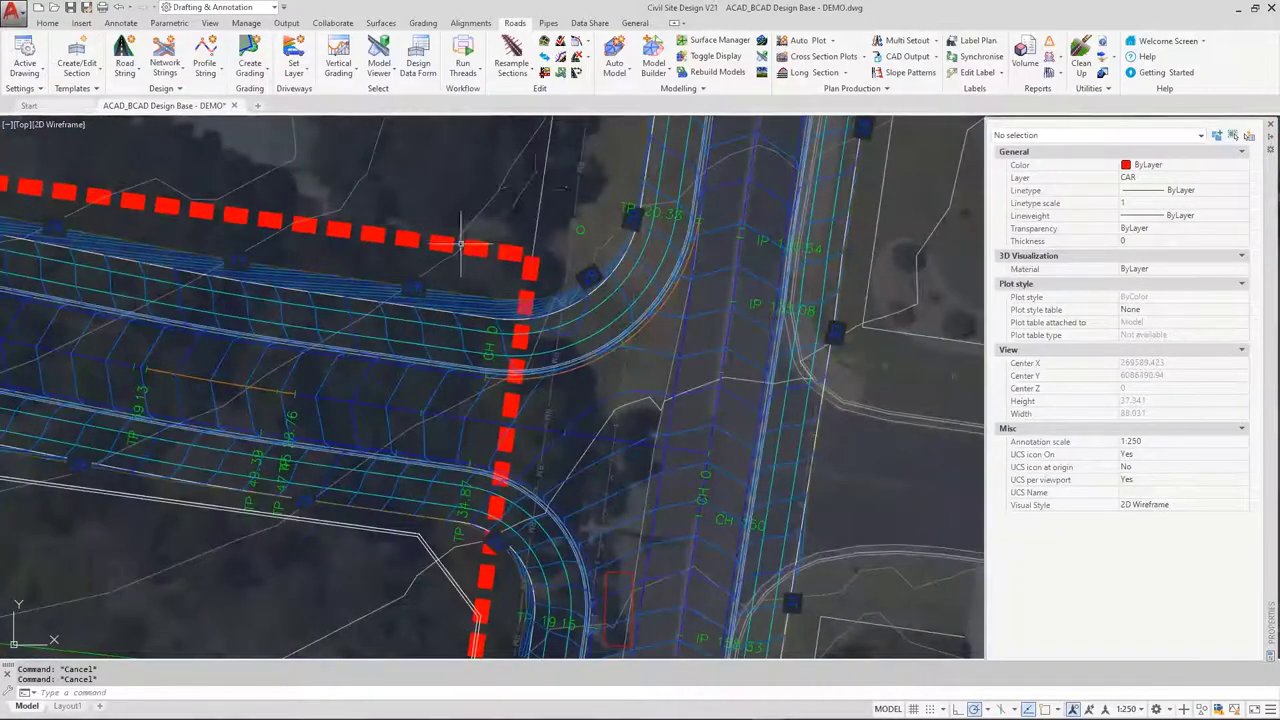
{"action": "scroll", "coordinate": [447, 258], "scroll_direction": "down", "scroll_amount": 1}
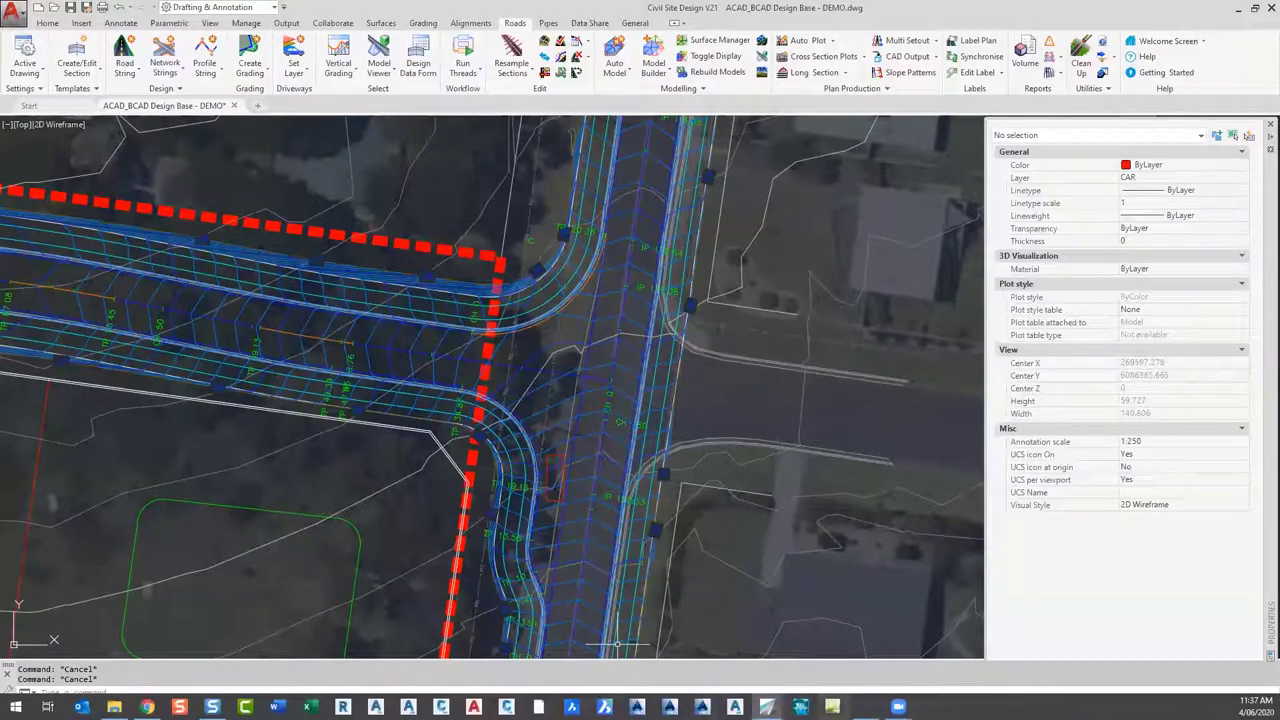
Switch to the Model Viewer and examine the extruded wall, vehicle and tree around the intersection in 3D
{"action": "mouse_move", "coordinate": [767, 707]}
{"action": "left_click", "coordinate": [822, 654]}
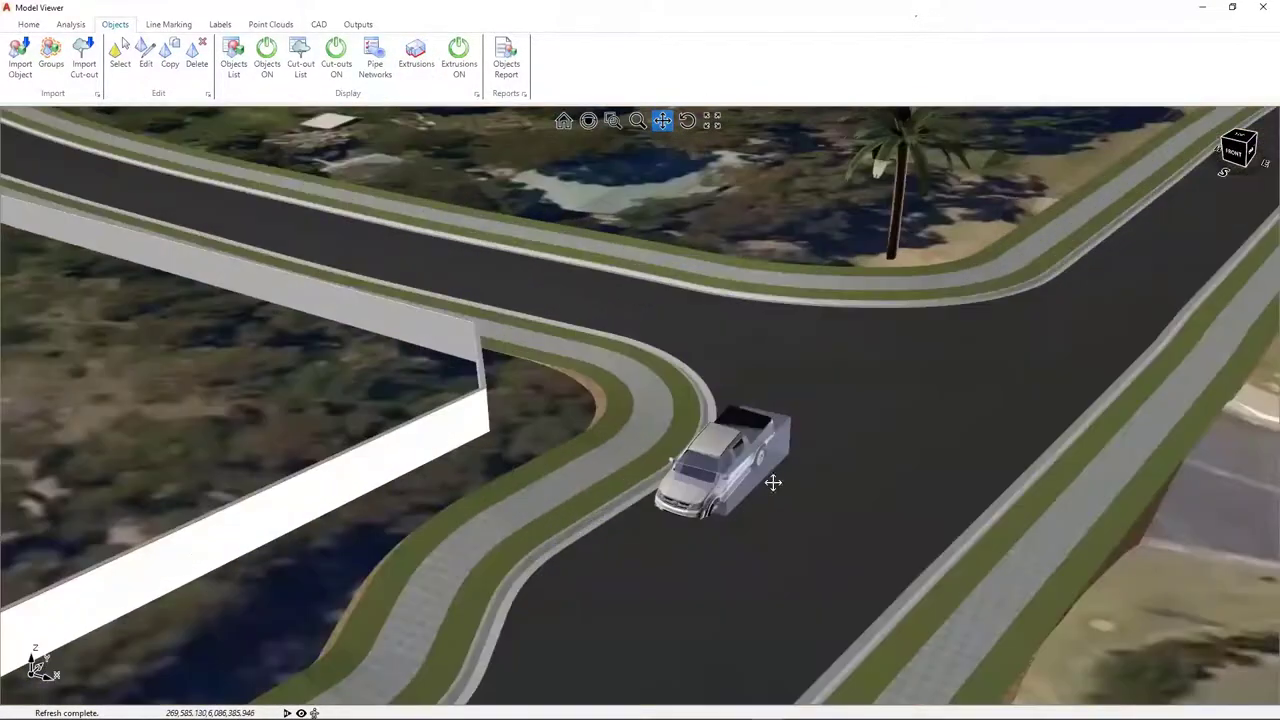
{"action": "scroll", "coordinate": [736, 486], "scroll_direction": "down", "scroll_amount": 1}
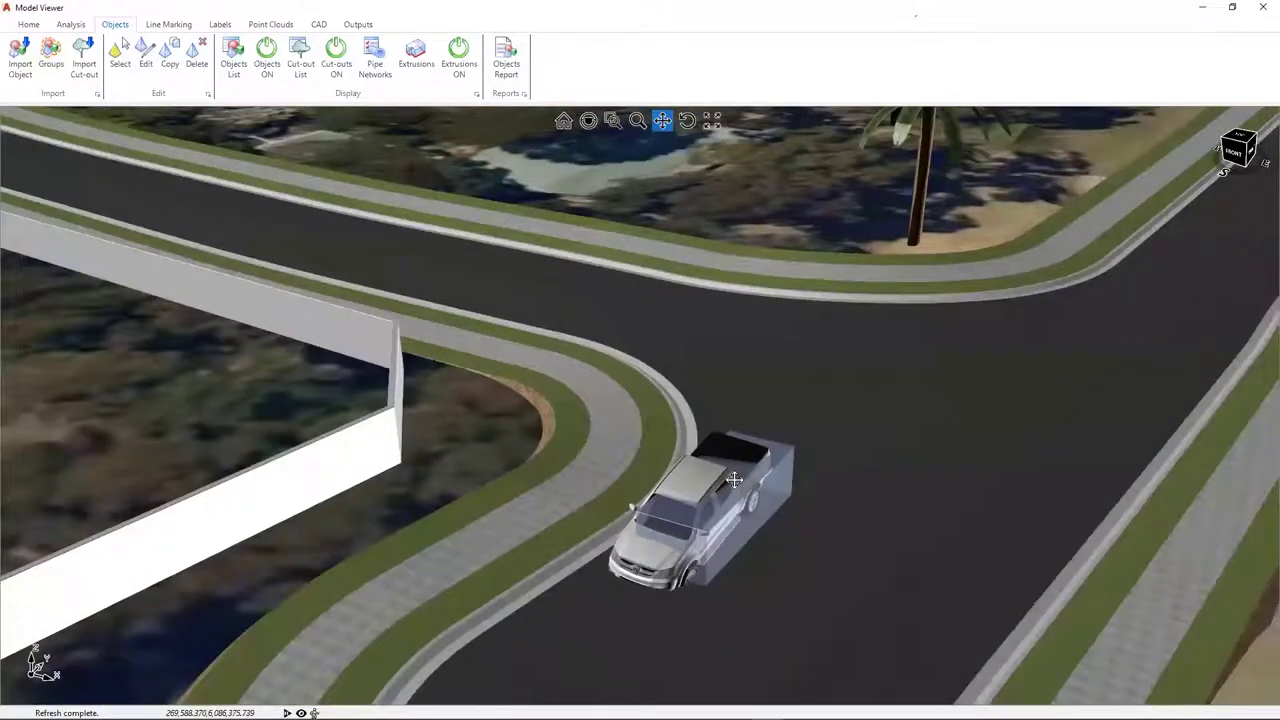
{"action": "scroll", "coordinate": [735, 480], "scroll_direction": "down", "scroll_amount": 2}
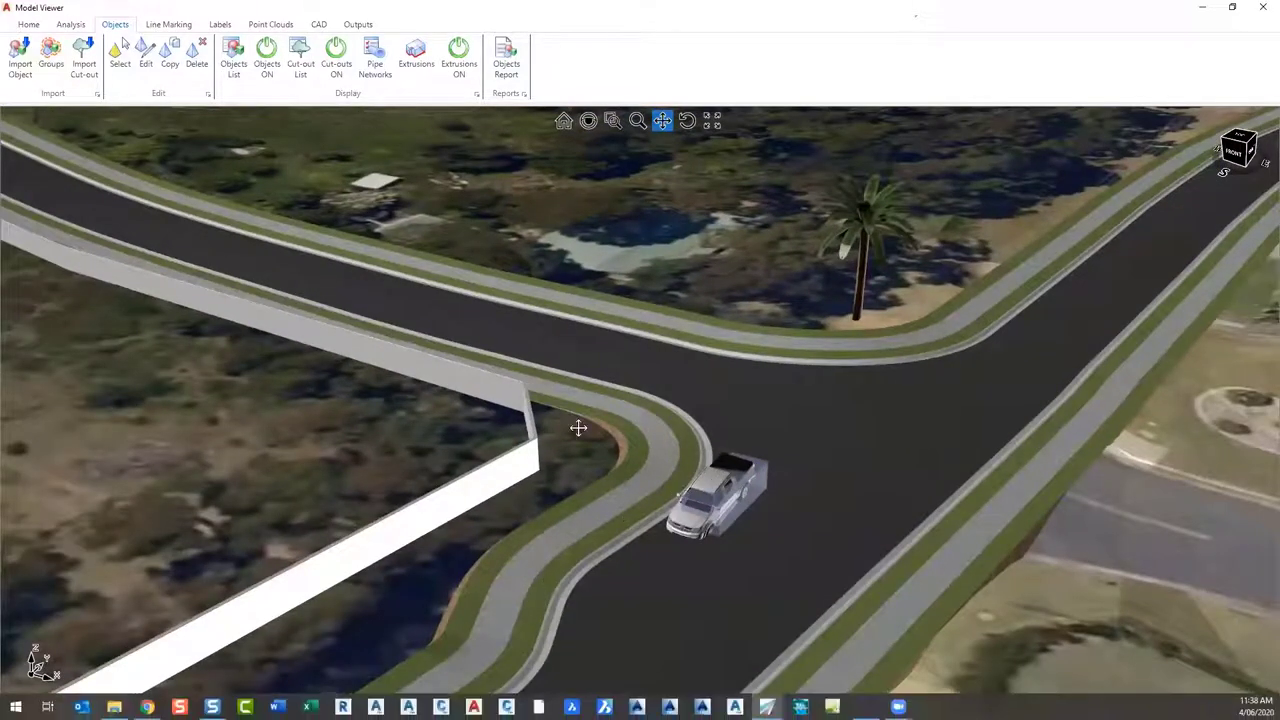
{"action": "left_click_drag", "start_coordinate": [577, 429], "coordinate": [864, 257]}
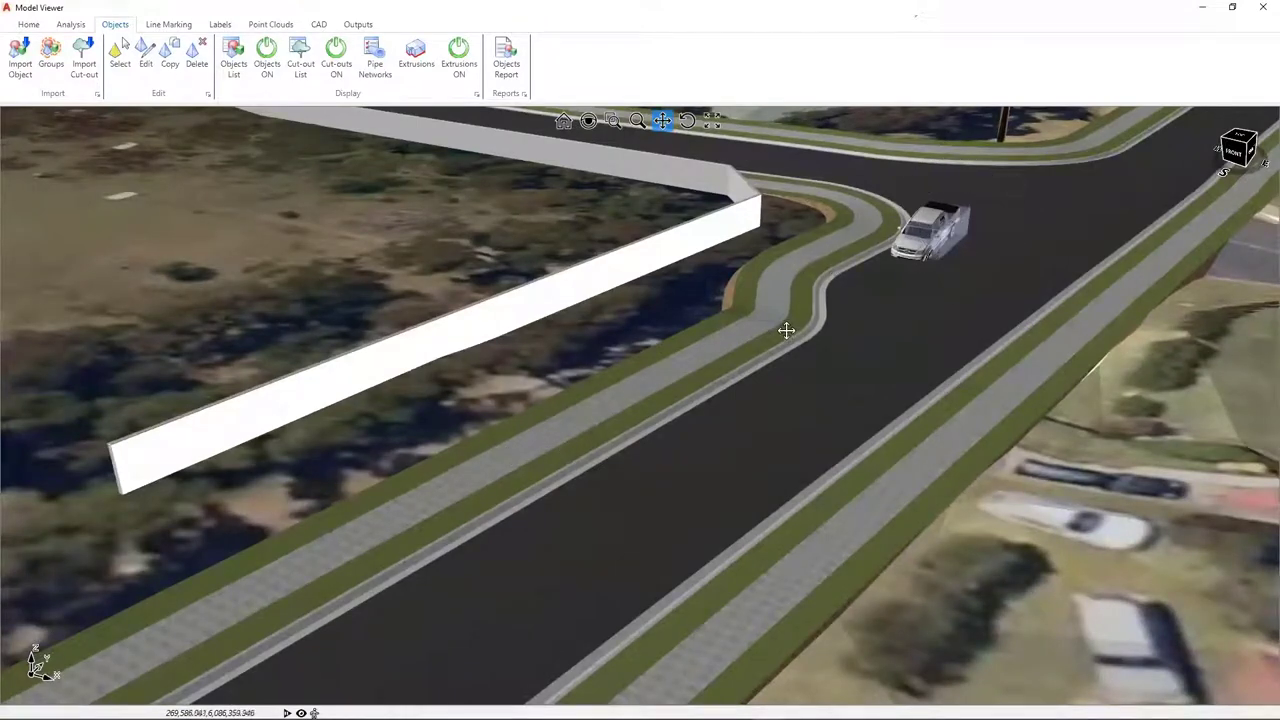
{"action": "left_click_drag", "start_coordinate": [833, 198], "coordinate": [874, 376]}
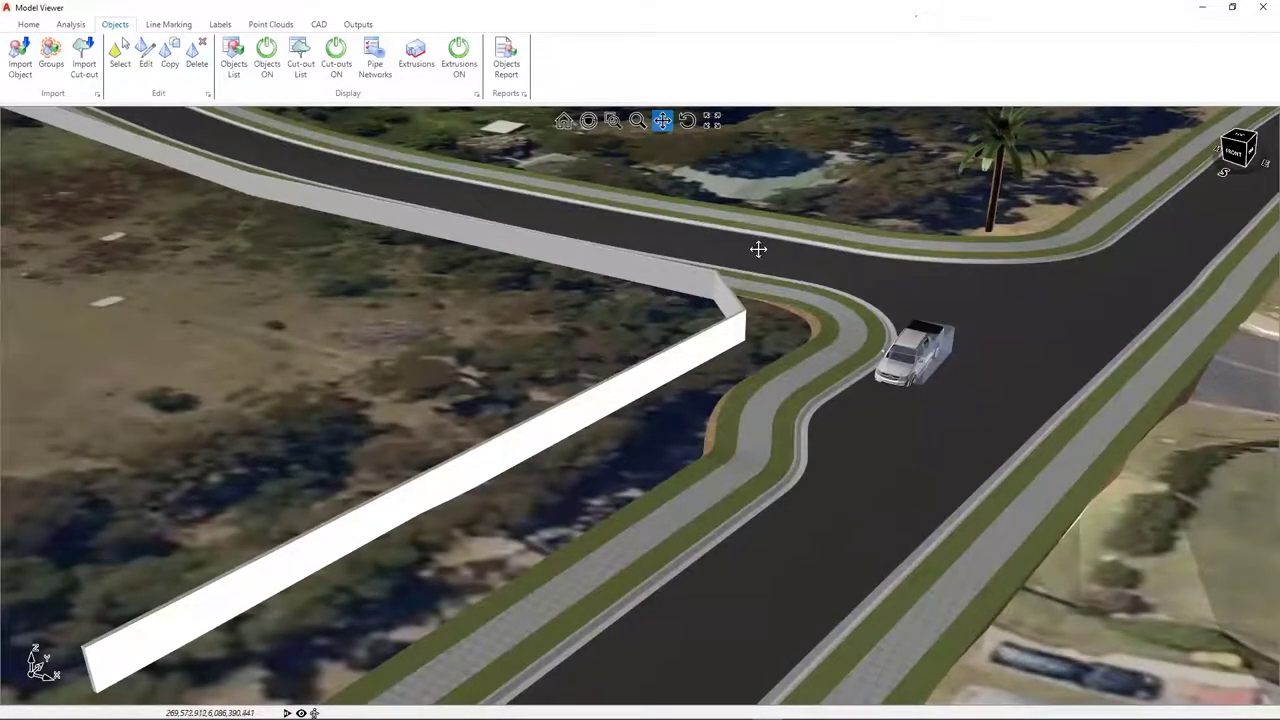
Open the polyline extrusion settings and review the TREE group's layer options and base elevation position, accepting the position as it is
{"action": "left_click", "coordinate": [420, 66]}
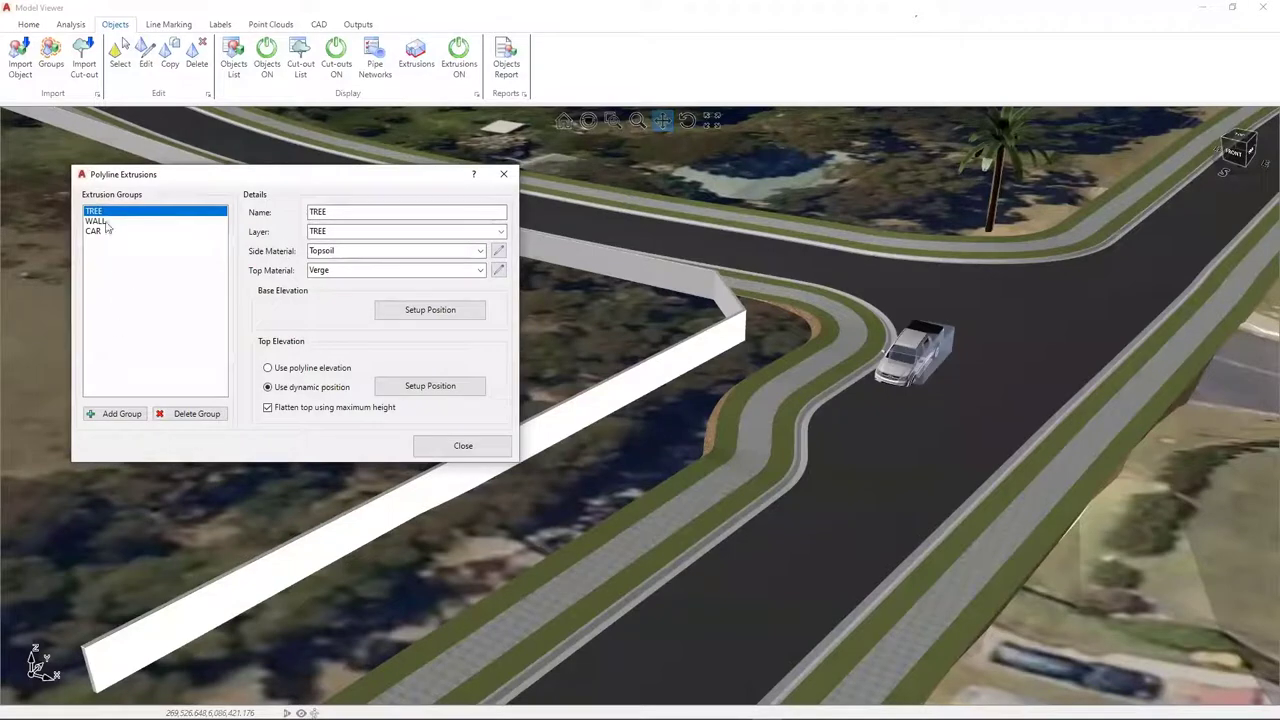
{"action": "left_click", "coordinate": [332, 212]}
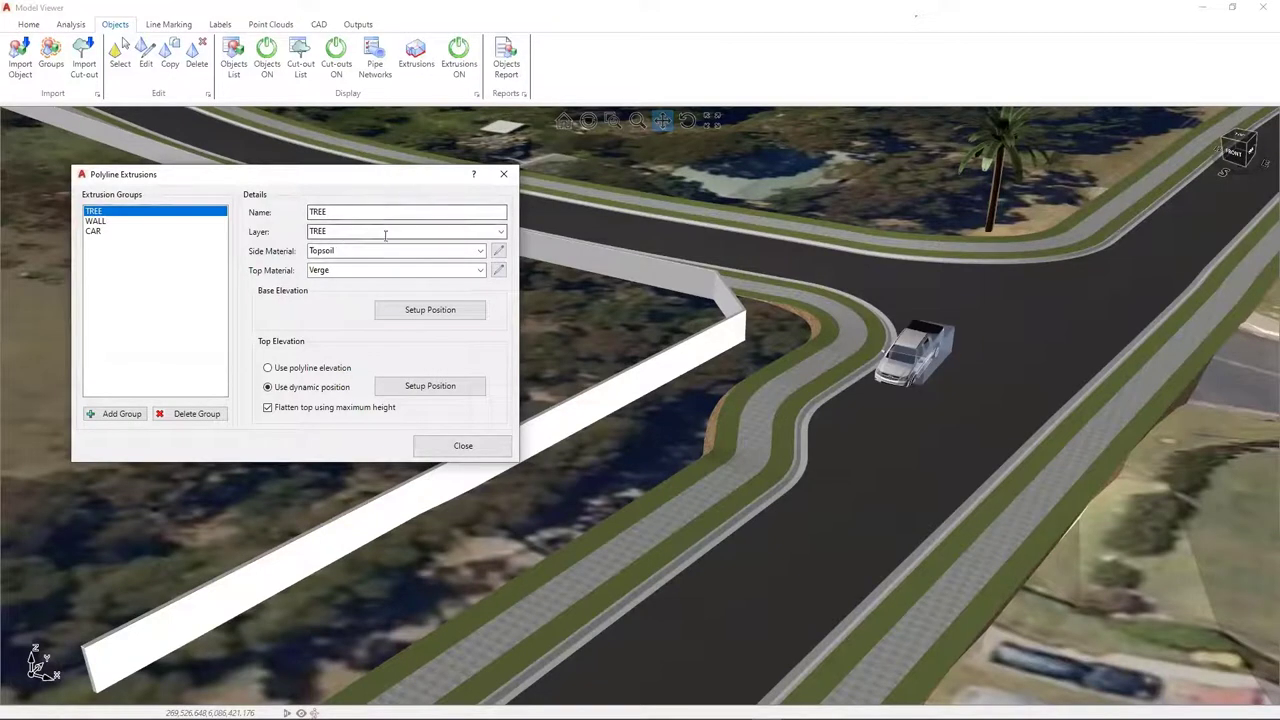
{"action": "left_click", "coordinate": [502, 232]}
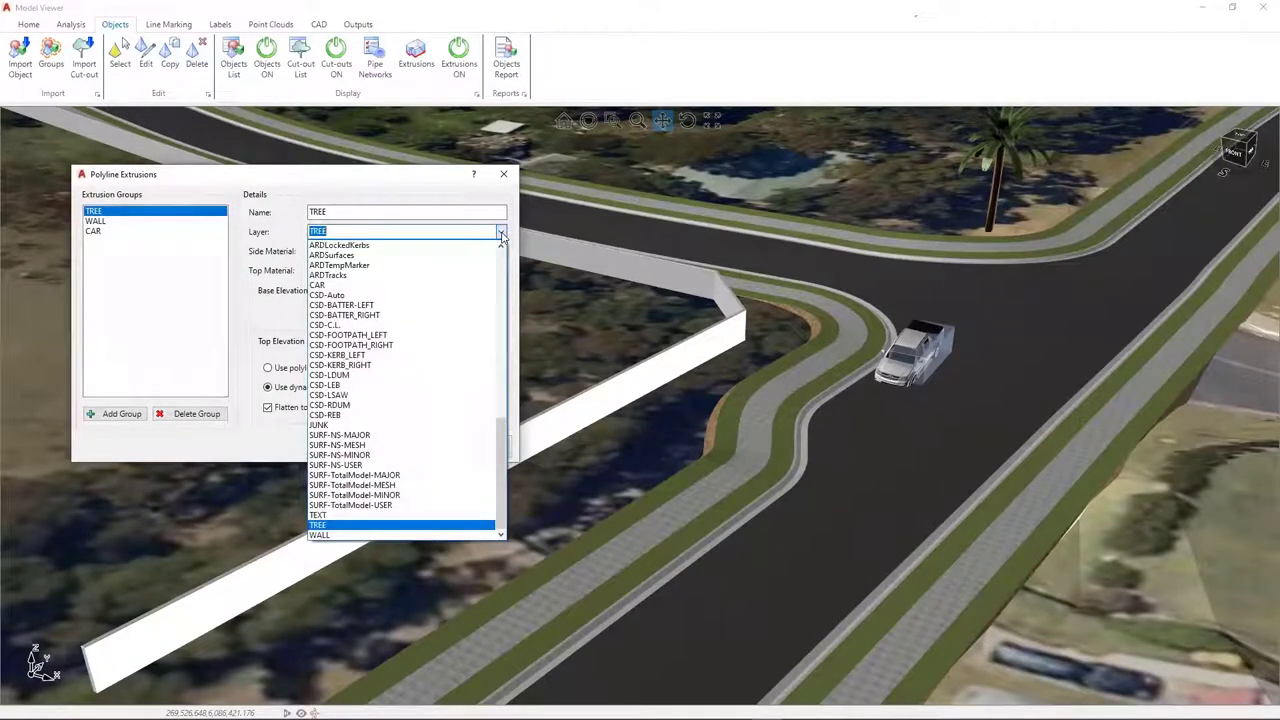
{"action": "left_click", "coordinate": [502, 232]}
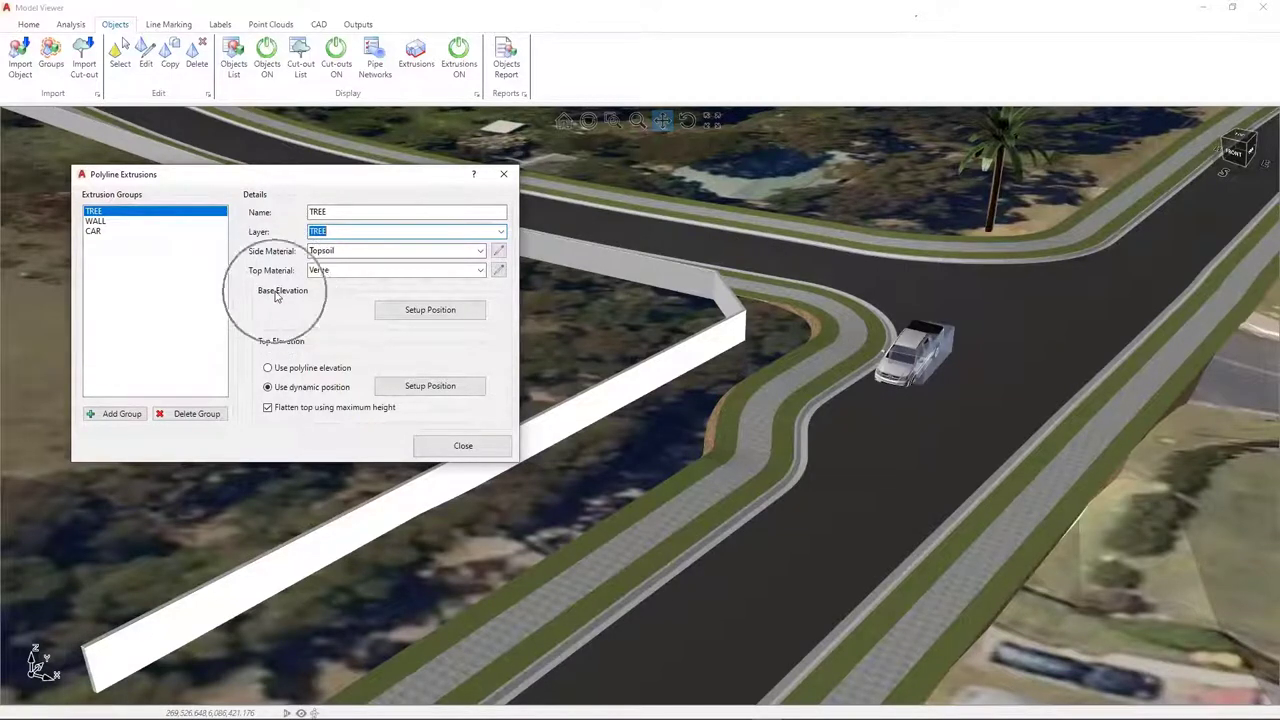
{"action": "left_click", "coordinate": [398, 317]}
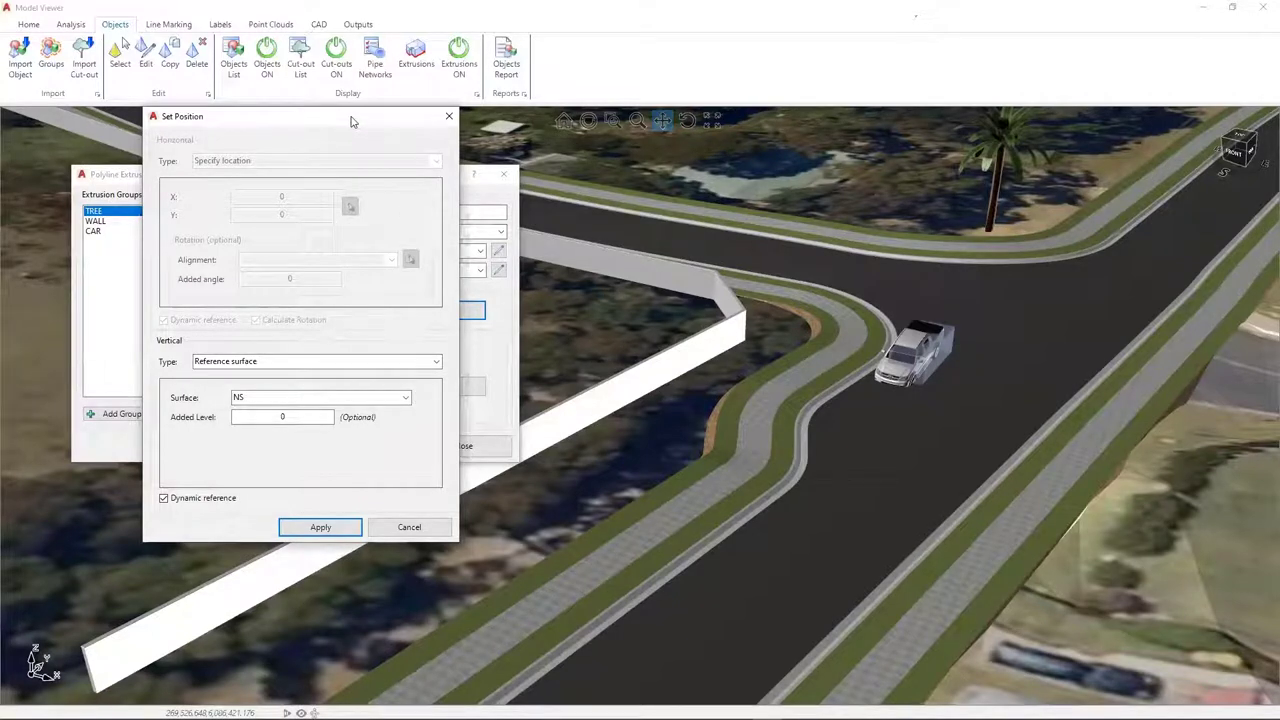
{"action": "left_click_drag", "start_coordinate": [351, 121], "coordinate": [460, 129]}
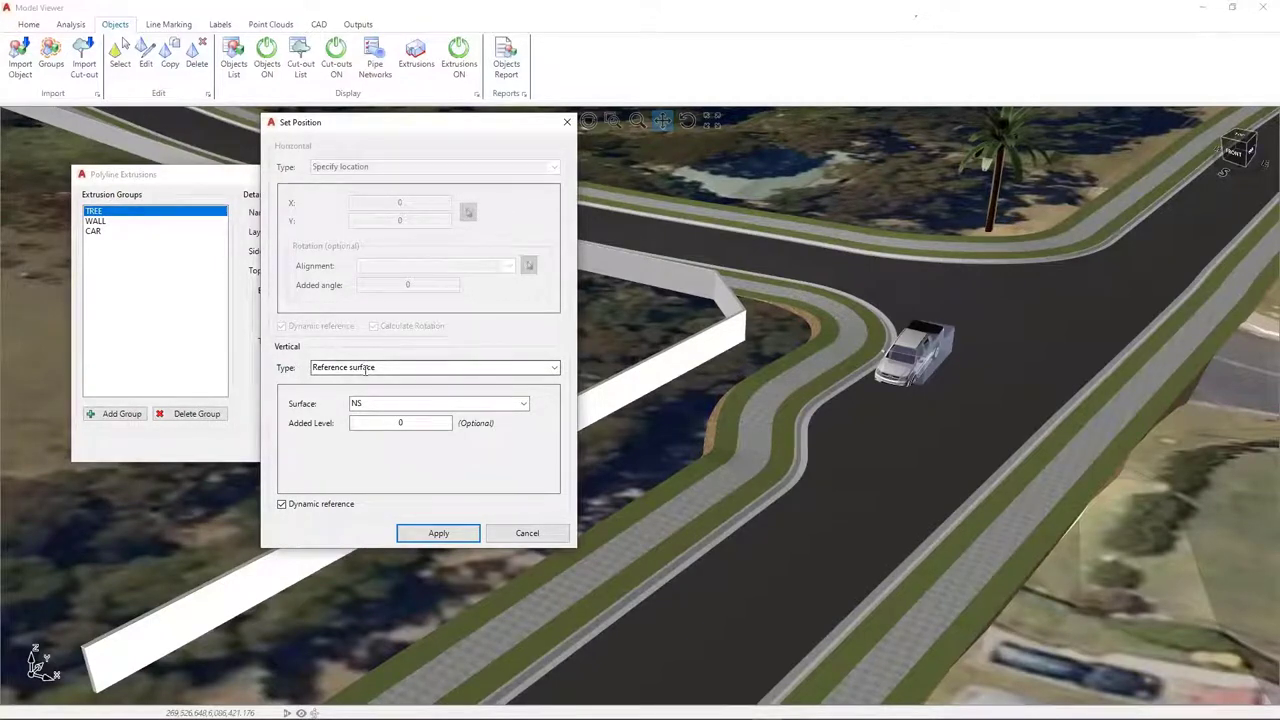
{"action": "left_click_drag", "start_coordinate": [504, 122], "coordinate": [776, 122]}
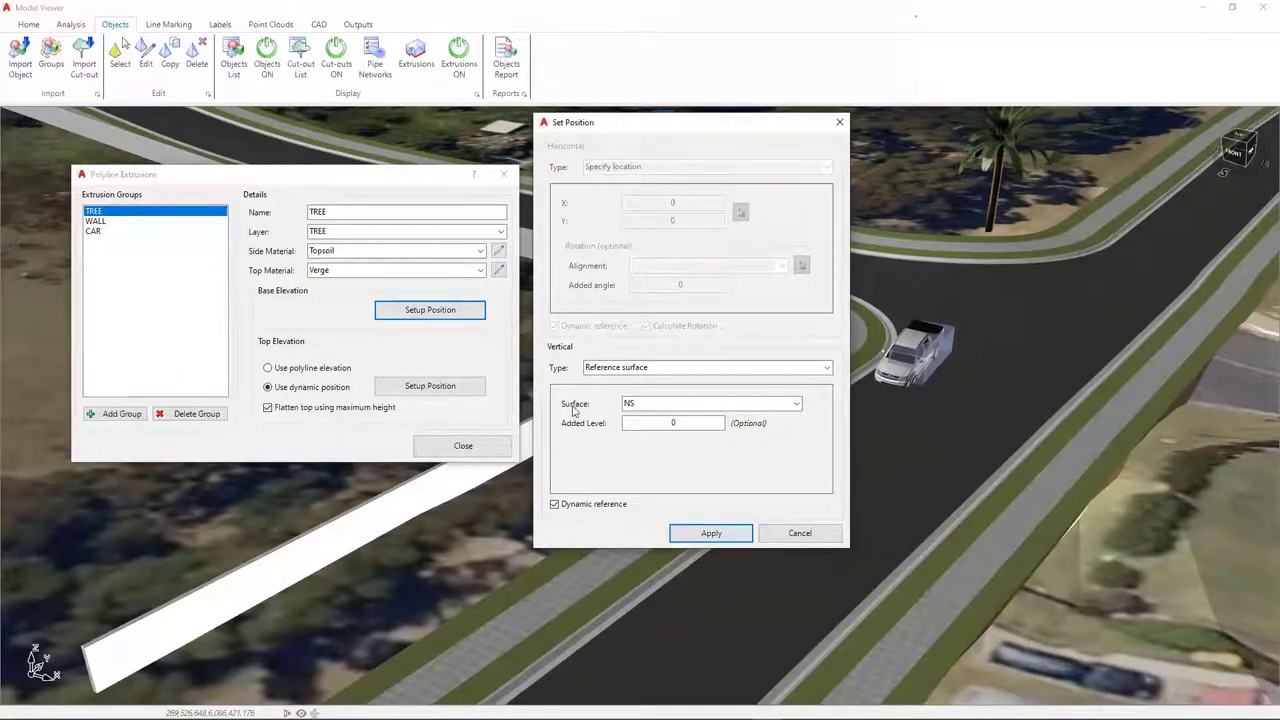
{"action": "left_click", "coordinate": [708, 532]}
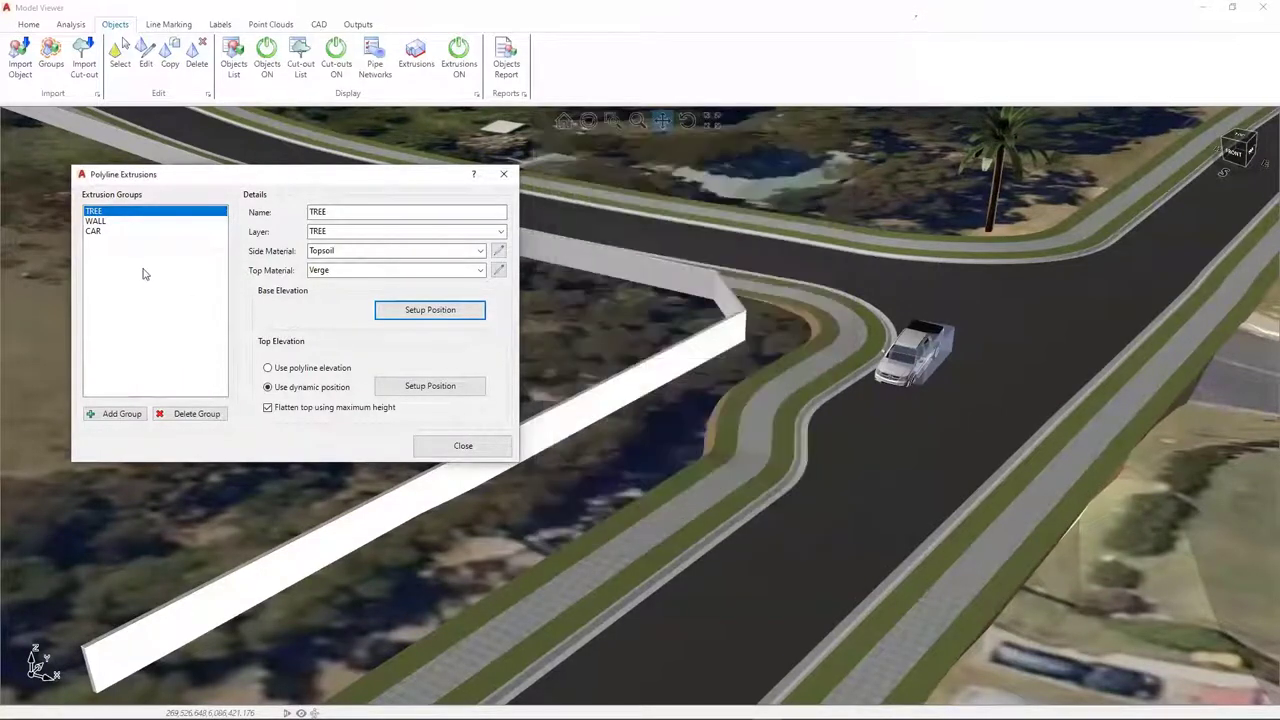
Review the WALL extrusion group's top elevation position, including its reference surface and added level, and accept it
{"action": "left_click", "coordinate": [95, 221]}
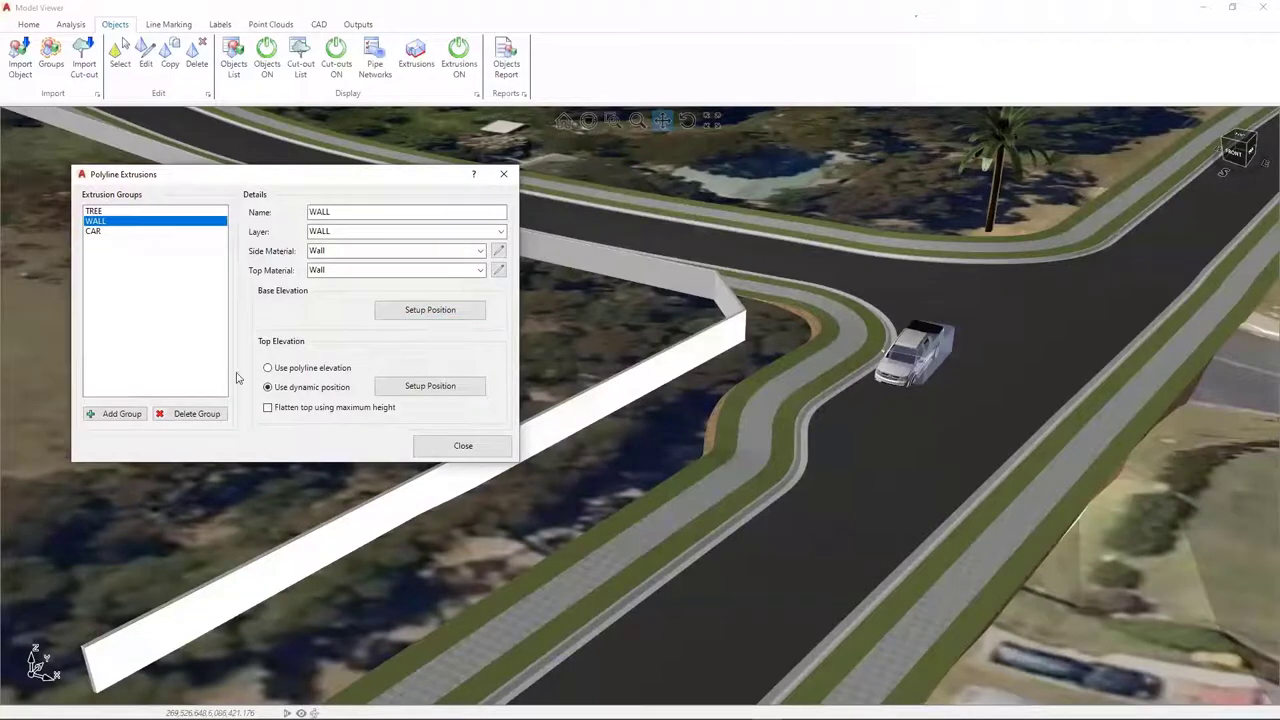
{"action": "left_click", "coordinate": [422, 388]}
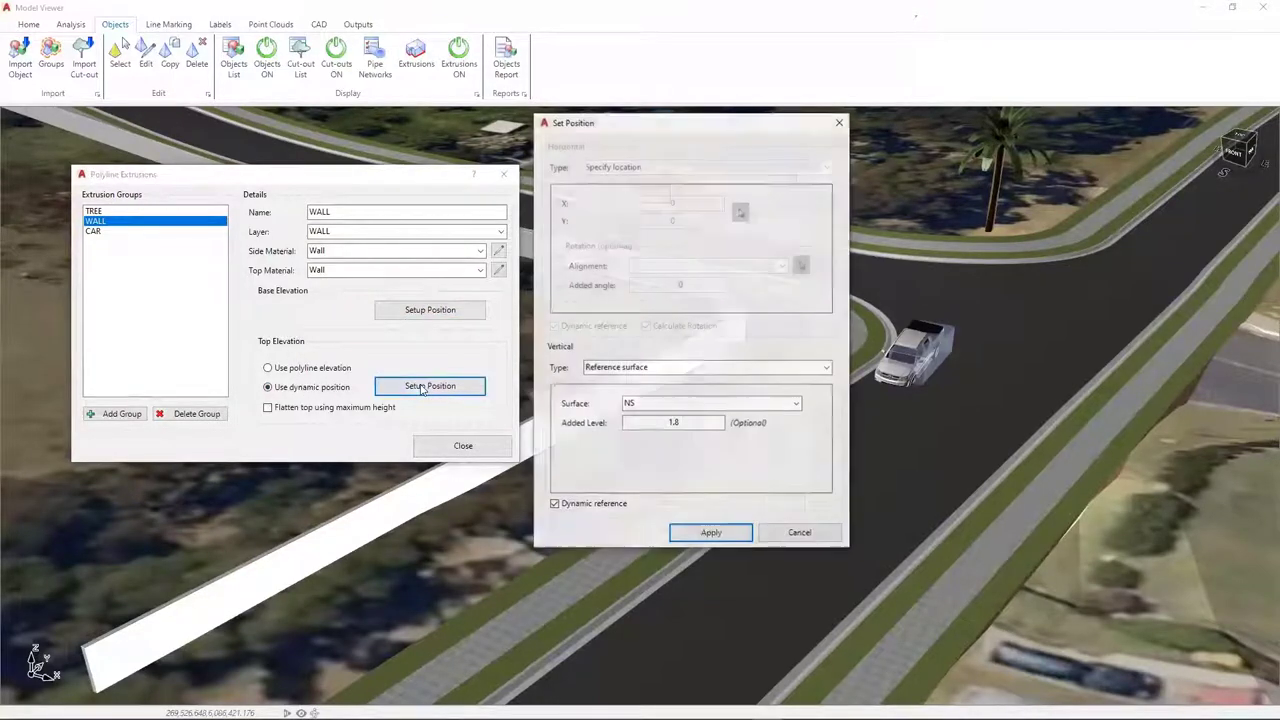
{"action": "left_click_drag", "start_coordinate": [650, 124], "coordinate": [713, 115]}
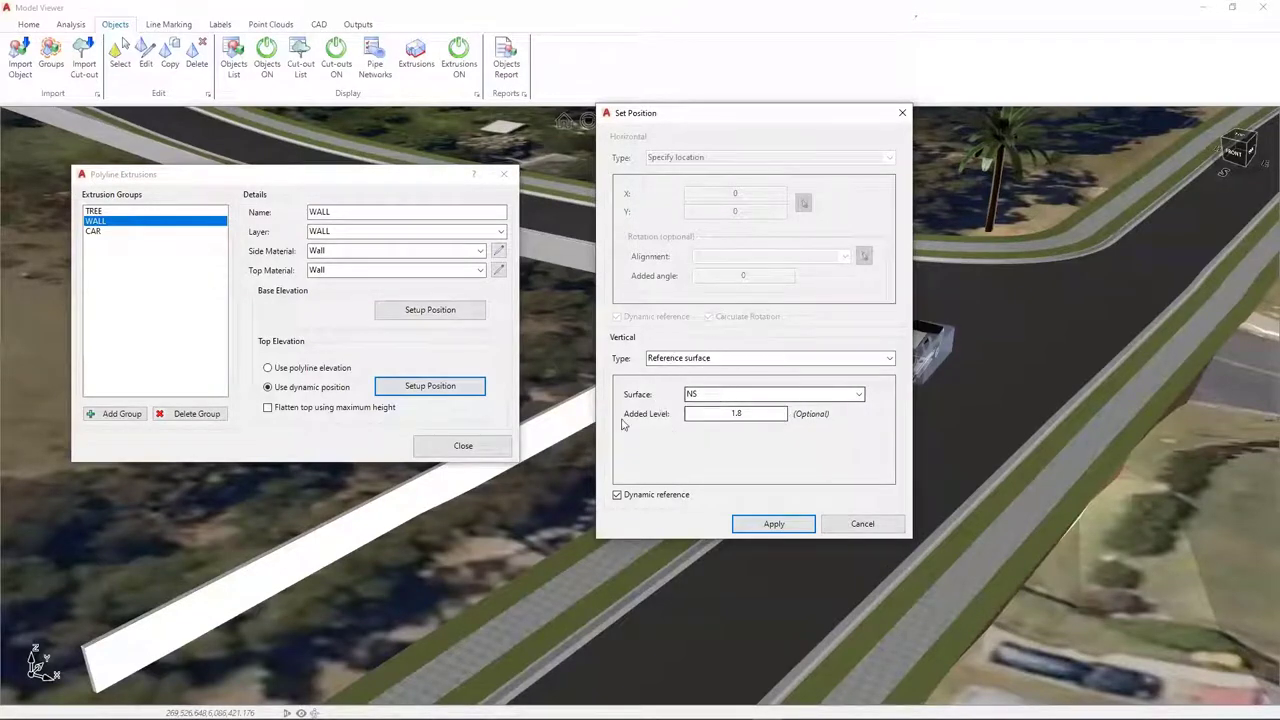
{"action": "left_click", "coordinate": [743, 414]}
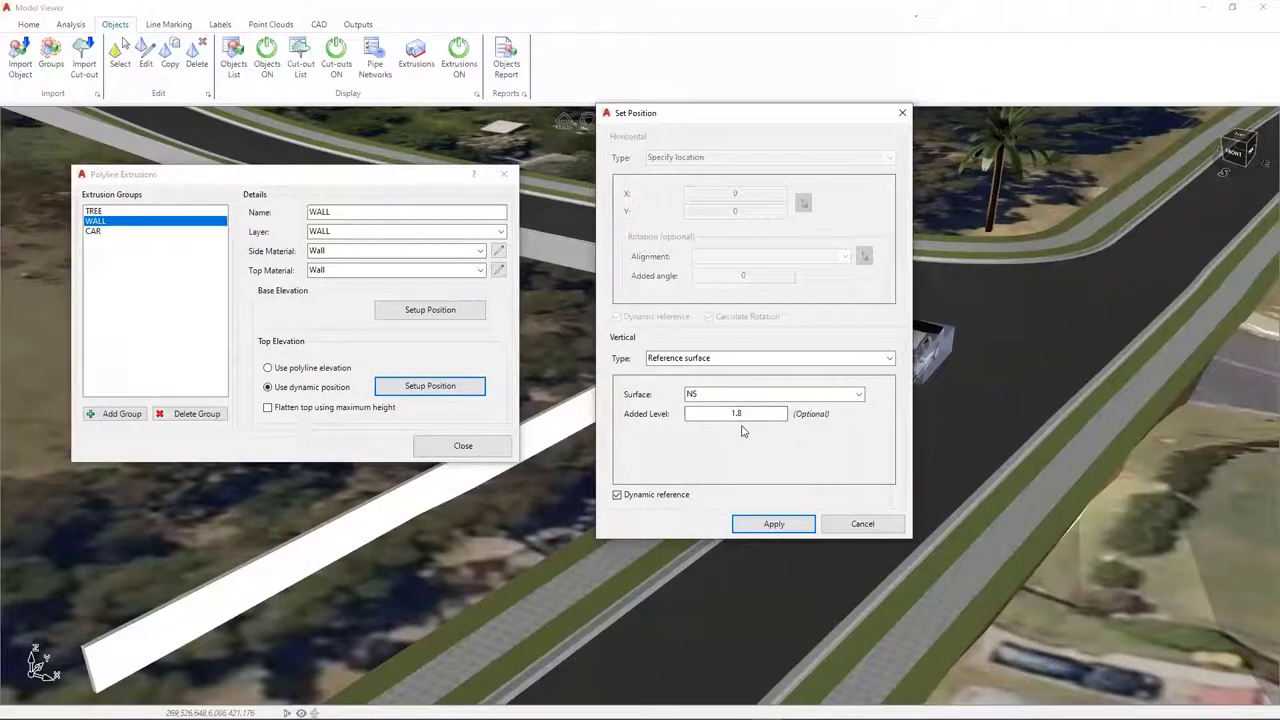
{"action": "left_click", "coordinate": [772, 524]}
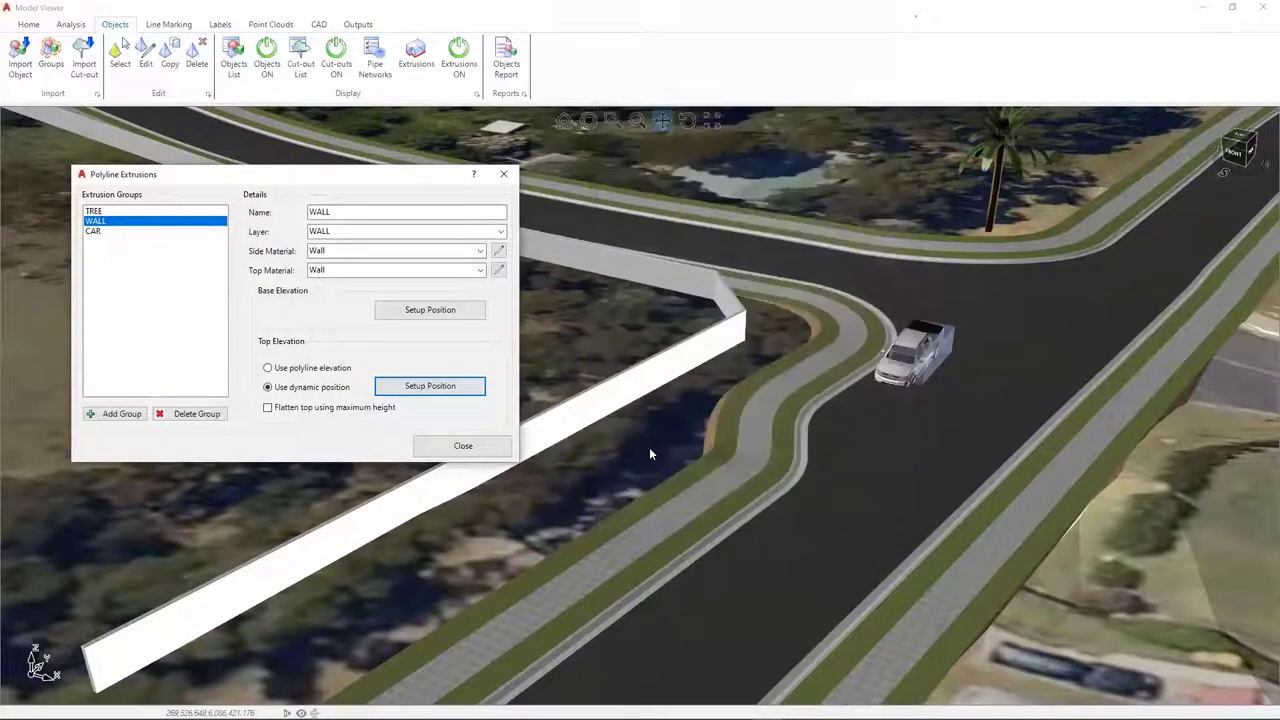
Check the option for flattening the top, review the CAR extrusion group's settings, and close the polyline extrusion settings
{"action": "left_click", "coordinate": [286, 410]}
{"action": "left_click", "coordinate": [95, 231]}
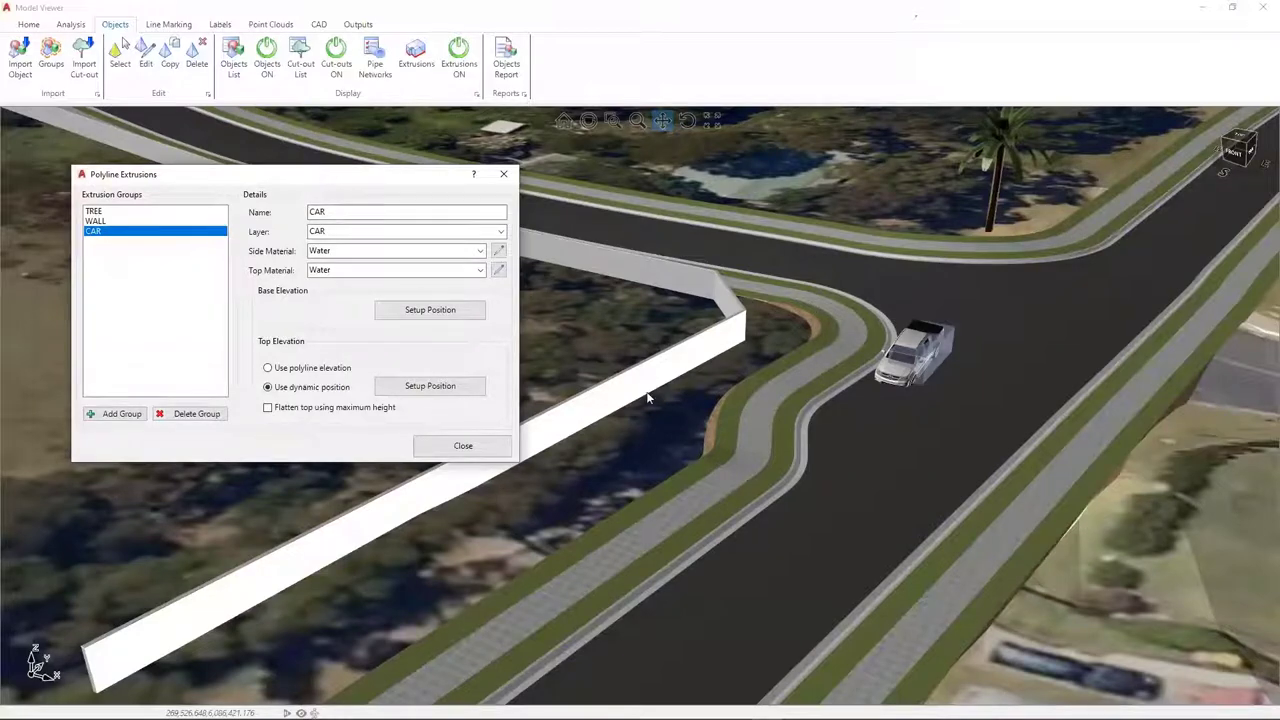
{"action": "left_click", "coordinate": [463, 445]}
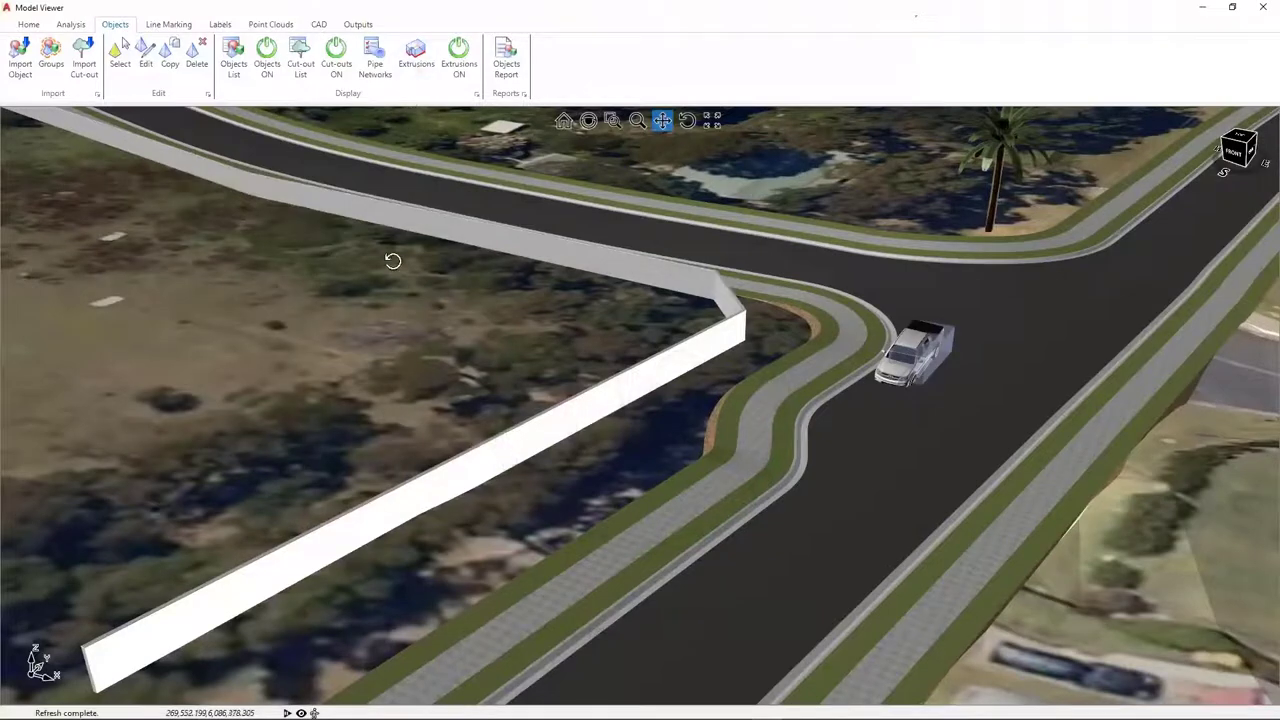
Open the Sight Distance tools, choose the EXISTING ROAD & ROAD1 INTERSECTION sight table, and show both visible and obstructed lines
{"action": "middle_click_drag", "start_coordinate": [393, 262], "coordinate": [457, 151]}
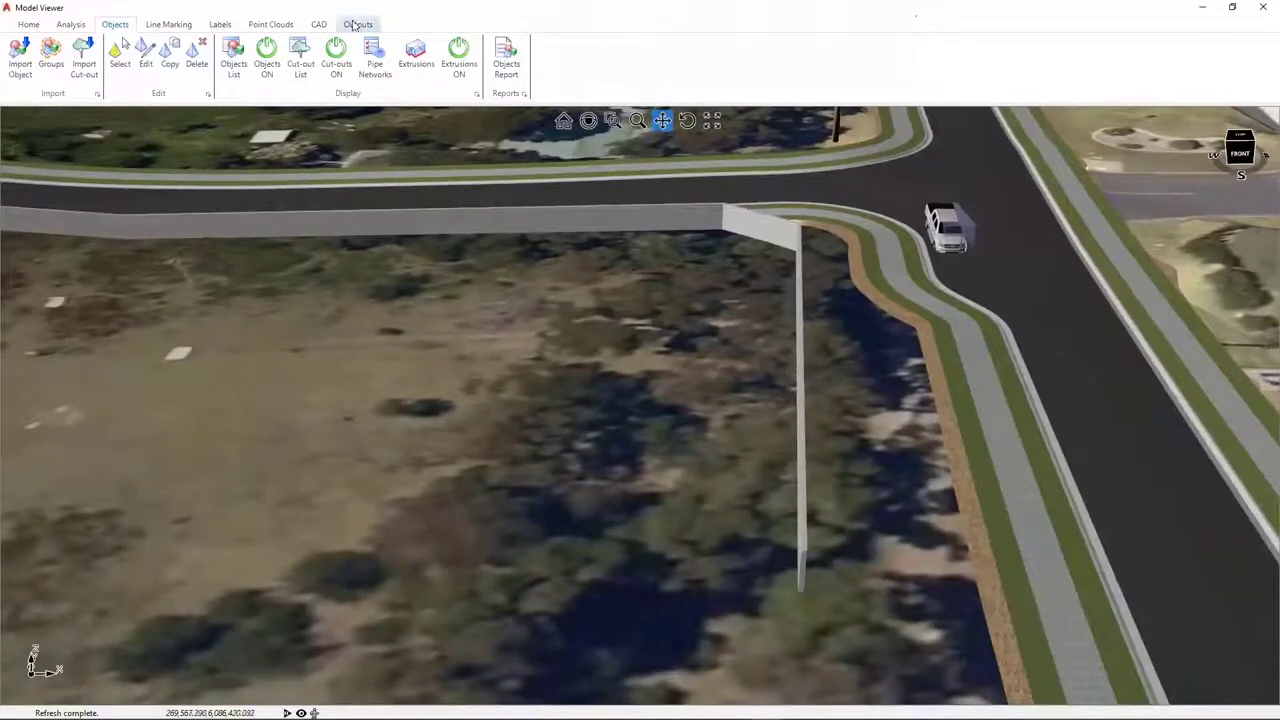
{"action": "left_click", "coordinate": [71, 24]}
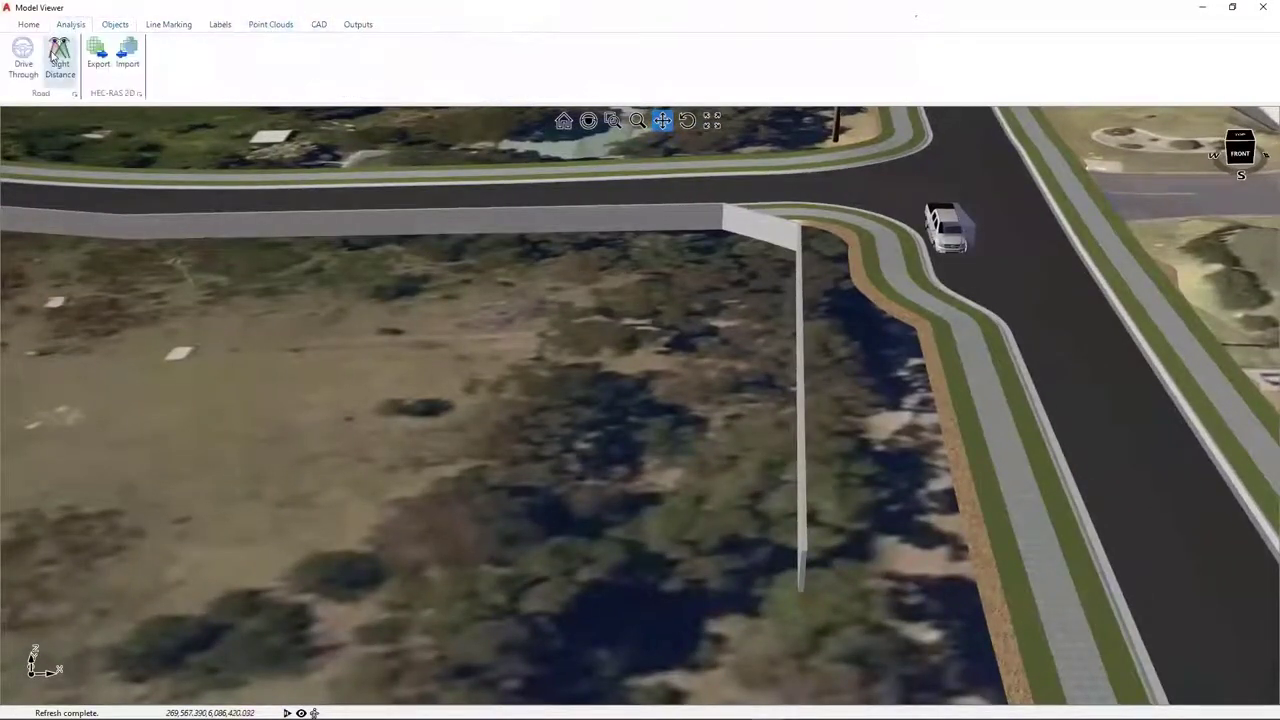
{"action": "left_click", "coordinate": [57, 55]}
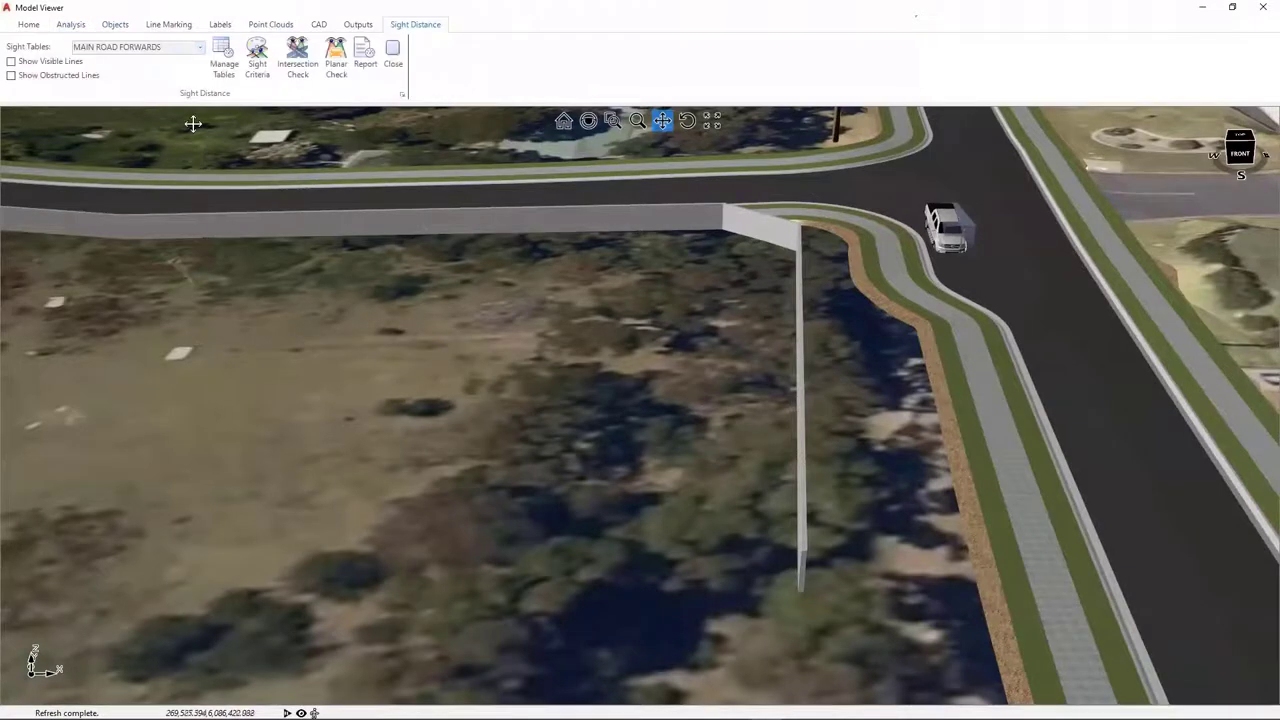
{"action": "left_click", "coordinate": [200, 47]}
{"action": "left_click", "coordinate": [165, 150]}
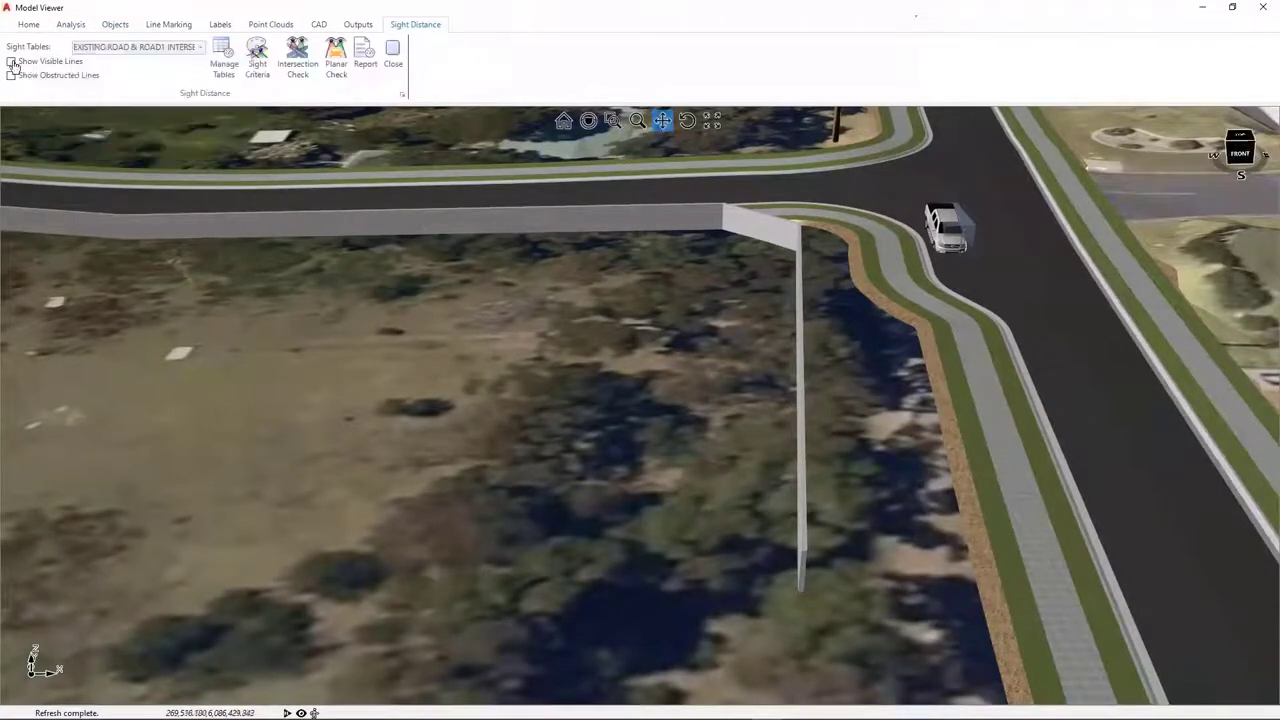
{"action": "left_click", "coordinate": [11, 61]}
{"action": "left_click", "coordinate": [11, 75]}
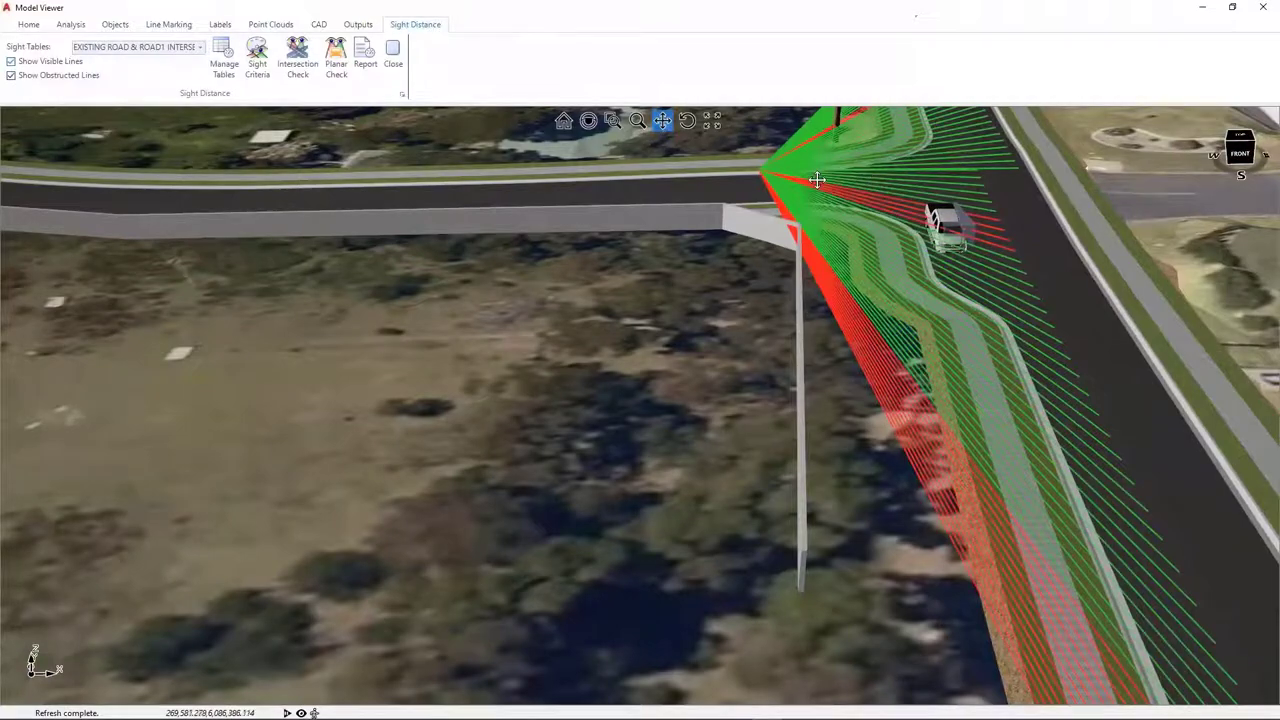
Examine the sight lines around the wall, vehicle and tree up close, and open the sight distance report
{"action": "left_click_drag", "start_coordinate": [815, 185], "coordinate": [623, 291]}
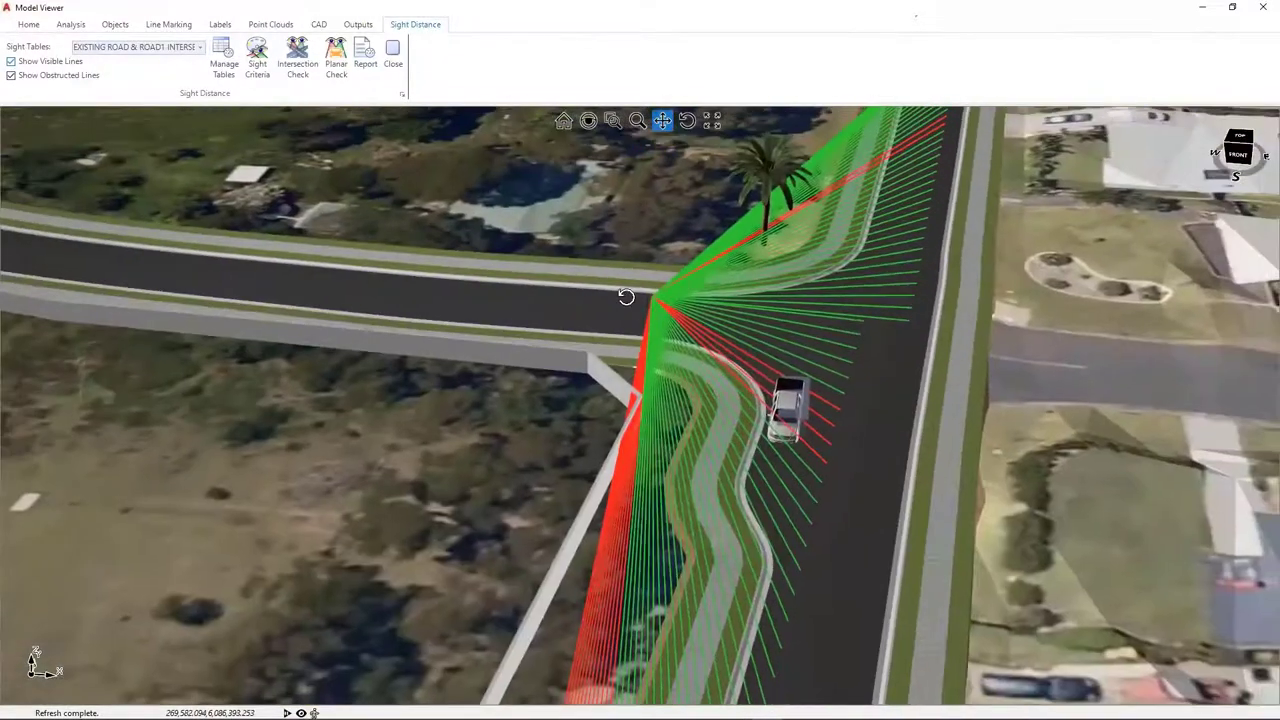
{"action": "scroll", "coordinate": [694, 309], "scroll_direction": "up", "scroll_amount": 5}
{"action": "middle_click_drag", "start_coordinate": [767, 307], "coordinate": [359, 274]}
{"action": "scroll", "coordinate": [663, 281], "scroll_direction": "up", "scroll_amount": 5}
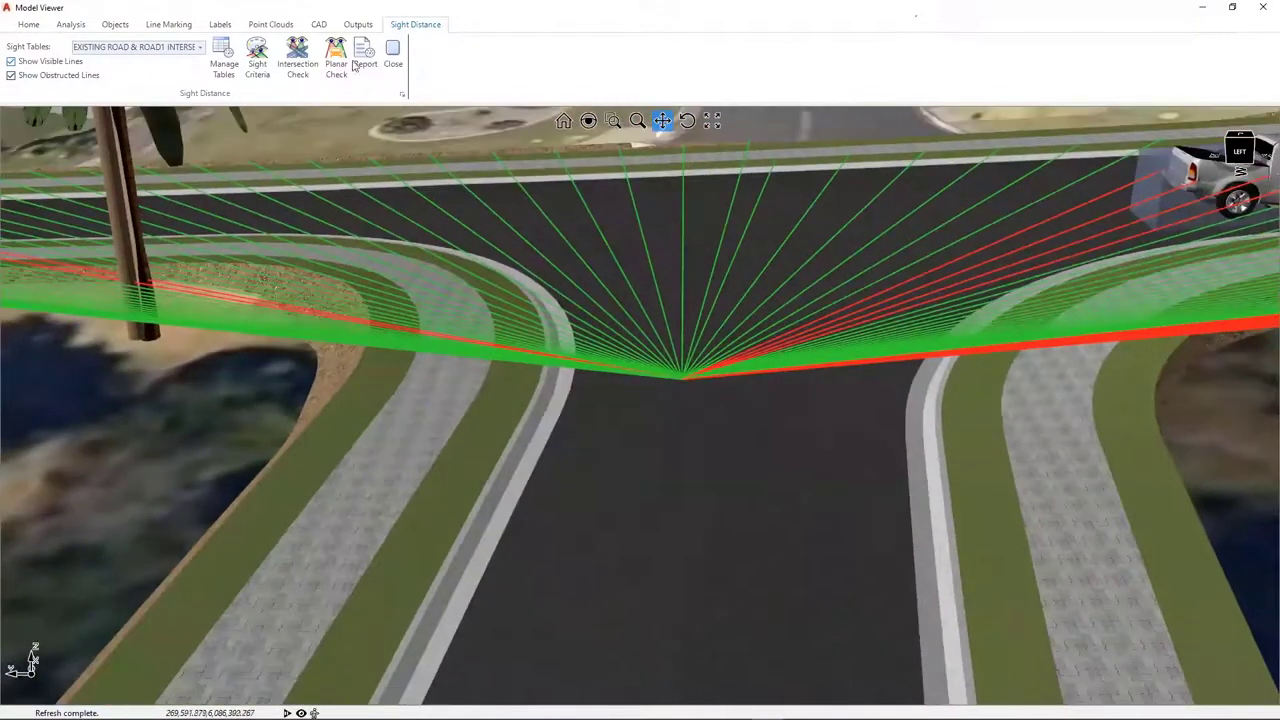
{"action": "left_click", "coordinate": [365, 60]}
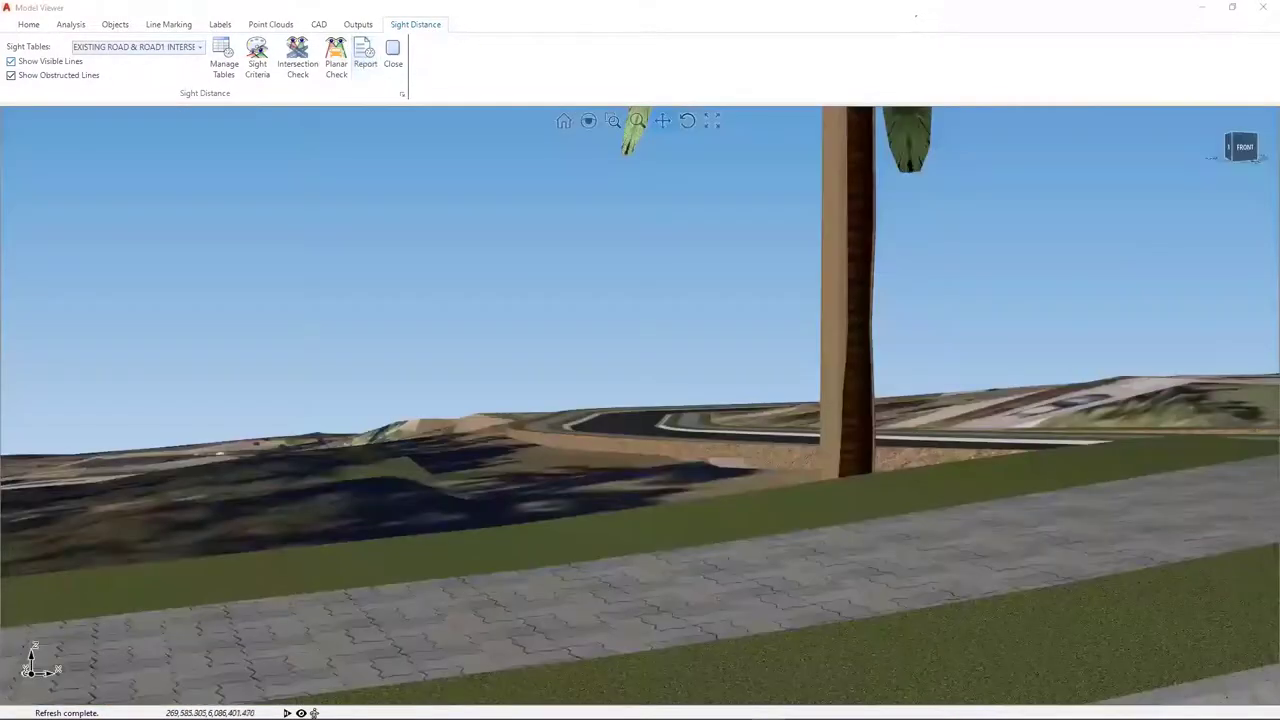
Step through the sight distance report rows from chainage 50.65 to 155.65, viewing each line of sight past the tree towards the vehicle
{"action": "left_click", "coordinate": [1069, 367]}
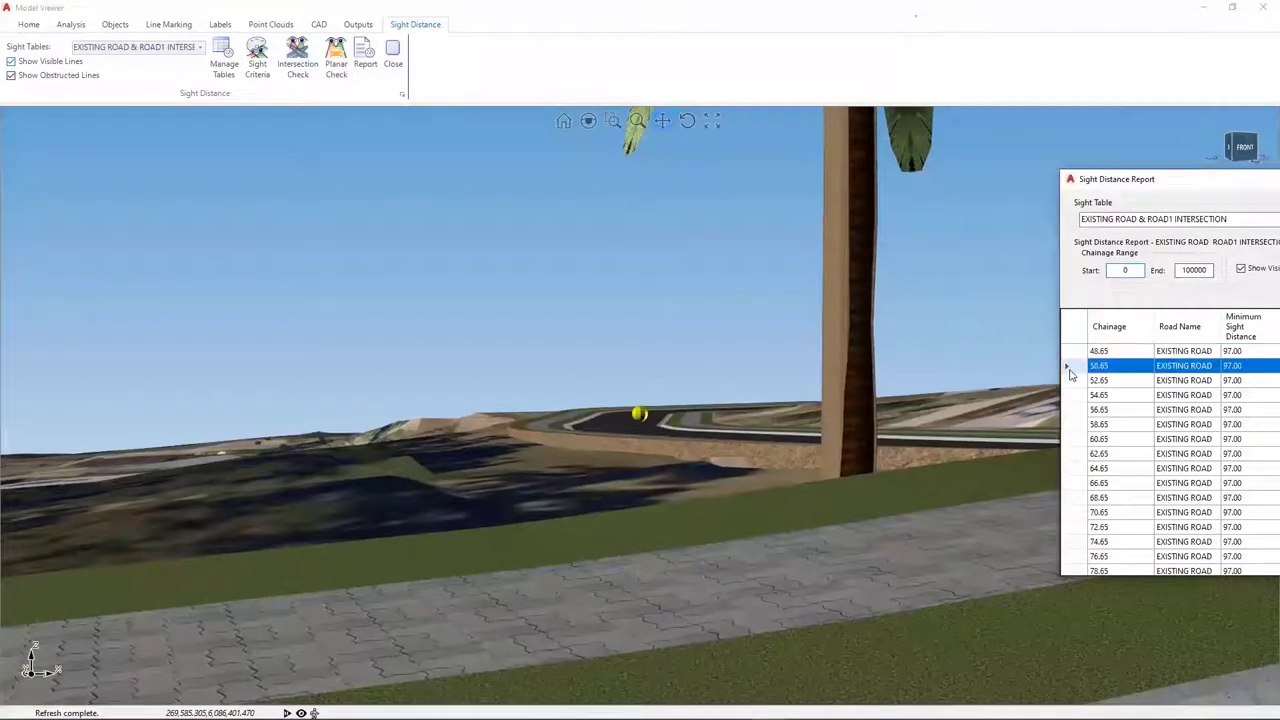
{"action": "key", "text": "Down"}
{"action": "key", "text": "Down"}
{"action": "key", "text": "Down"}
{"action": "key", "text": "Down"}
{"action": "key", "text": "Down"}
{"action": "key", "text": "Down"}
{"action": "key", "text": "Down"}
{"action": "key", "text": "Down"}
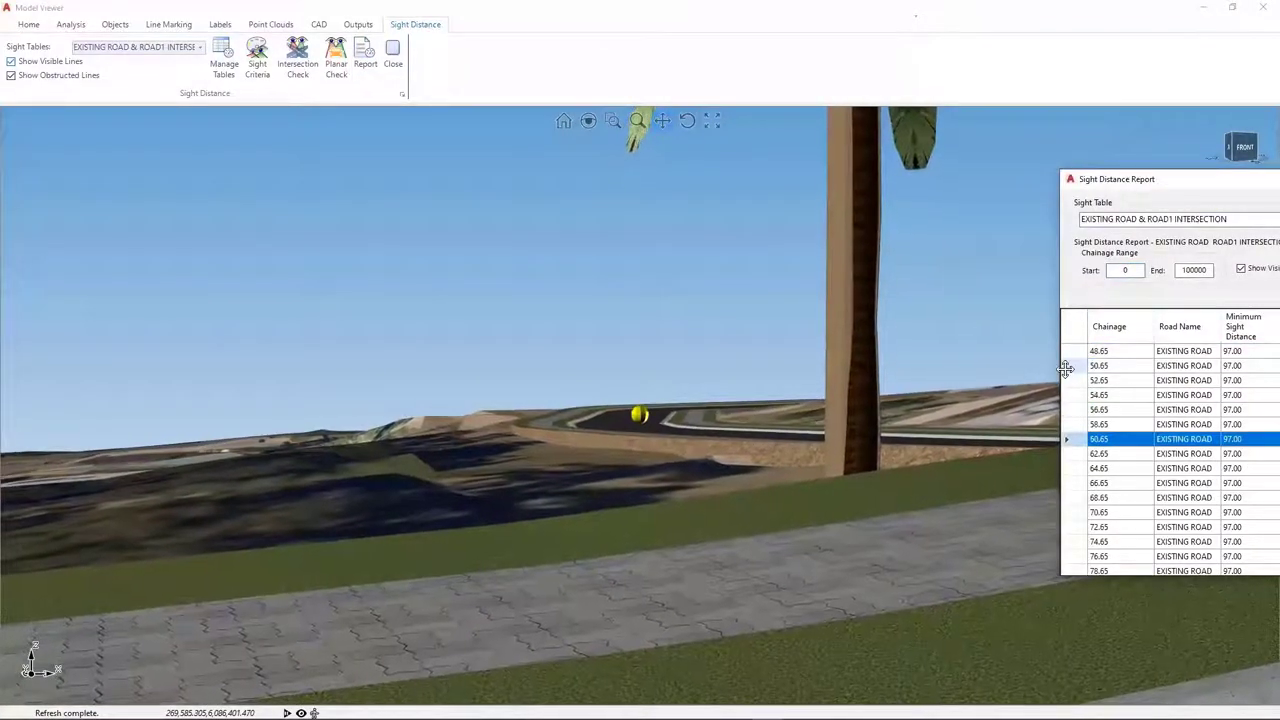
{"action": "key", "text": "Down"}
{"action": "key", "text": "Down"}
{"action": "key", "text": "Down"}
{"action": "key", "text": "Down"}
{"action": "key", "text": "Down"}
{"action": "key", "text": "Down"}
{"action": "key", "text": "Down"}
{"action": "key", "text": "Down"}
{"action": "key", "text": "Down"}
{"action": "key", "text": "Down"}
{"action": "key", "text": "Down"}
{"action": "key", "text": "Down"}
{"action": "key", "text": "Down"}
{"action": "key", "text": "Down"}
{"action": "key", "text": "Down"}
{"action": "key", "text": "Down"}
{"action": "key", "text": "Down"}
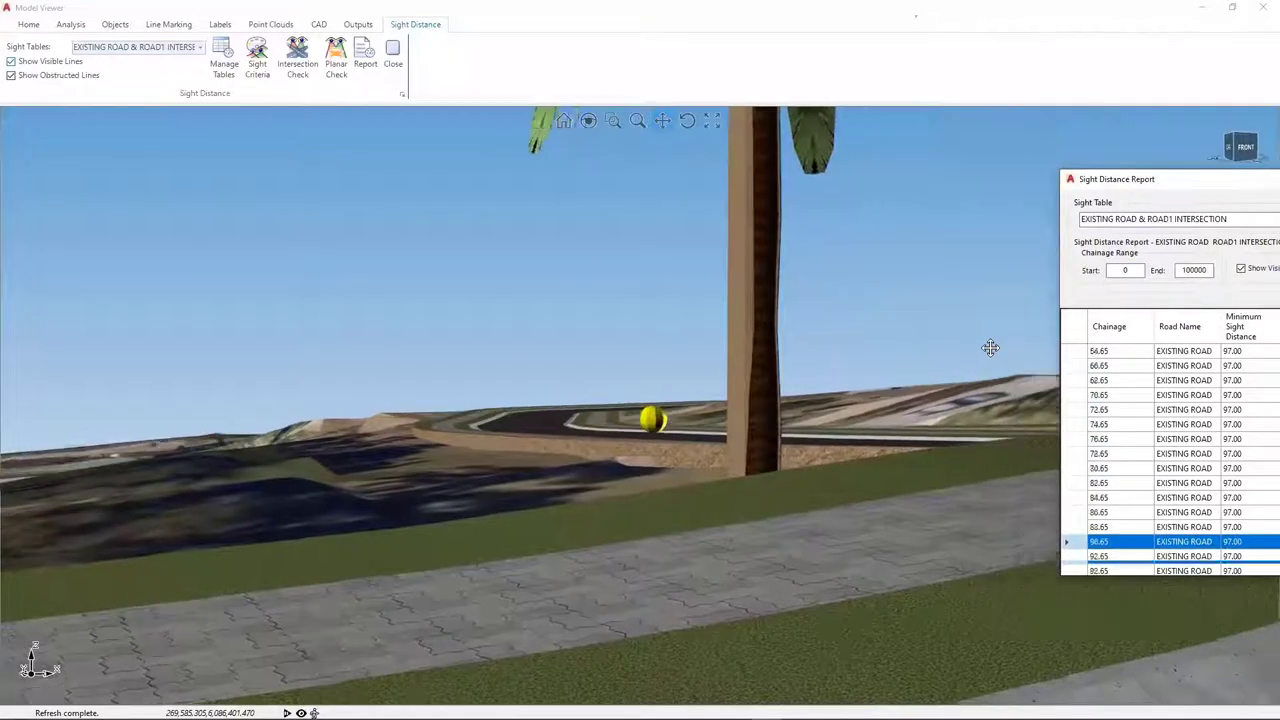
{"action": "key", "text": "Down"}
{"action": "key", "text": "Down"}
{"action": "key", "text": "Down"}
{"action": "key", "text": "Down"}
{"action": "key", "text": "Down"}
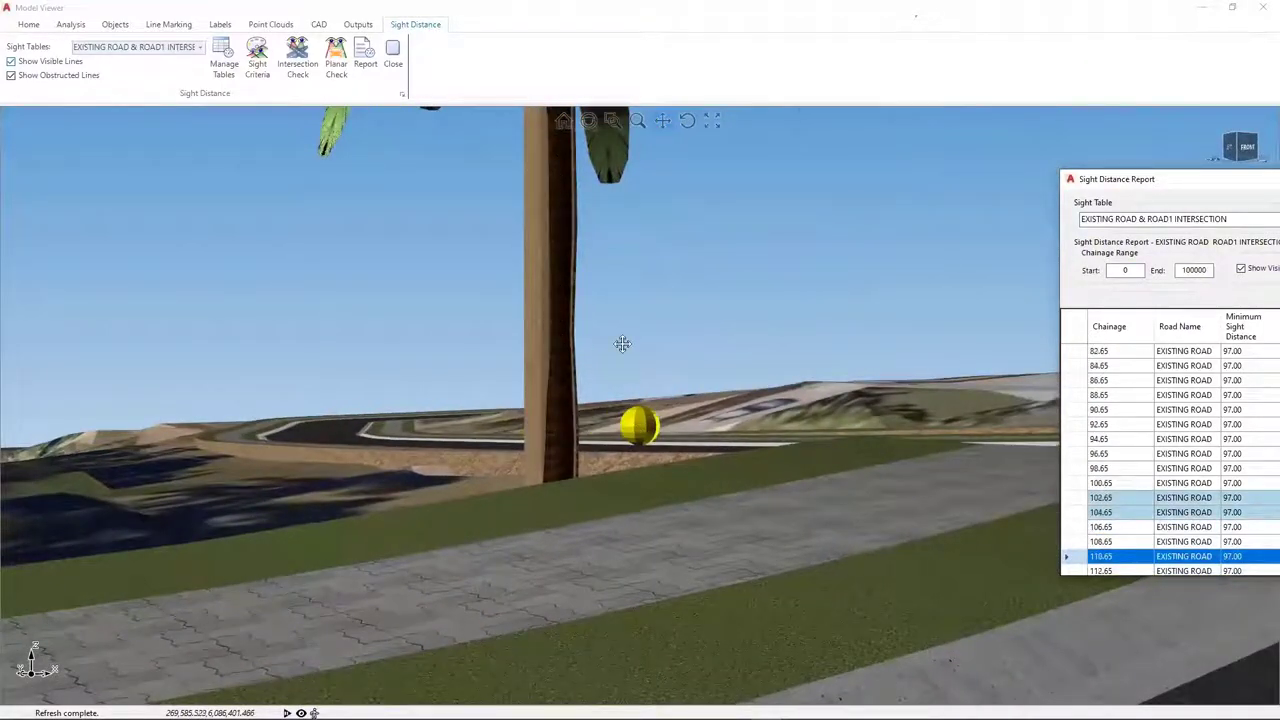
{"action": "key", "text": "Down"}
{"action": "key", "text": "Down"}
{"action": "key", "text": "Down"}
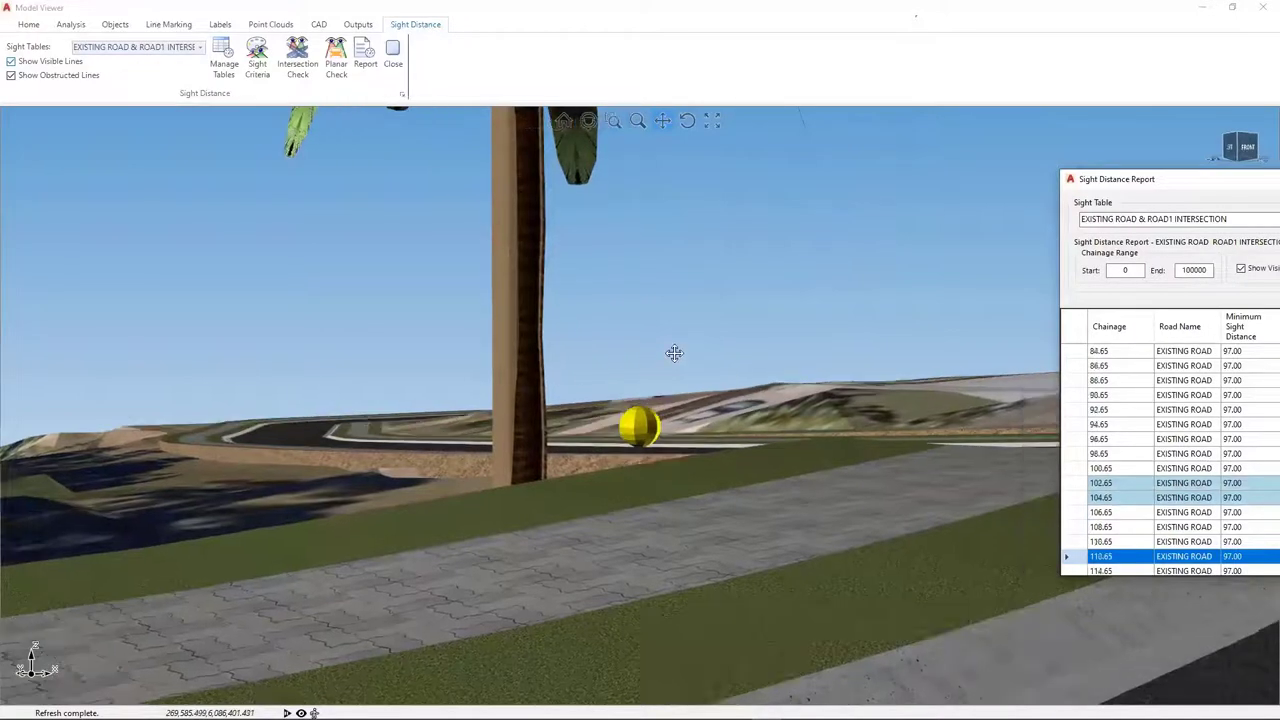
{"action": "key", "text": "Down"}
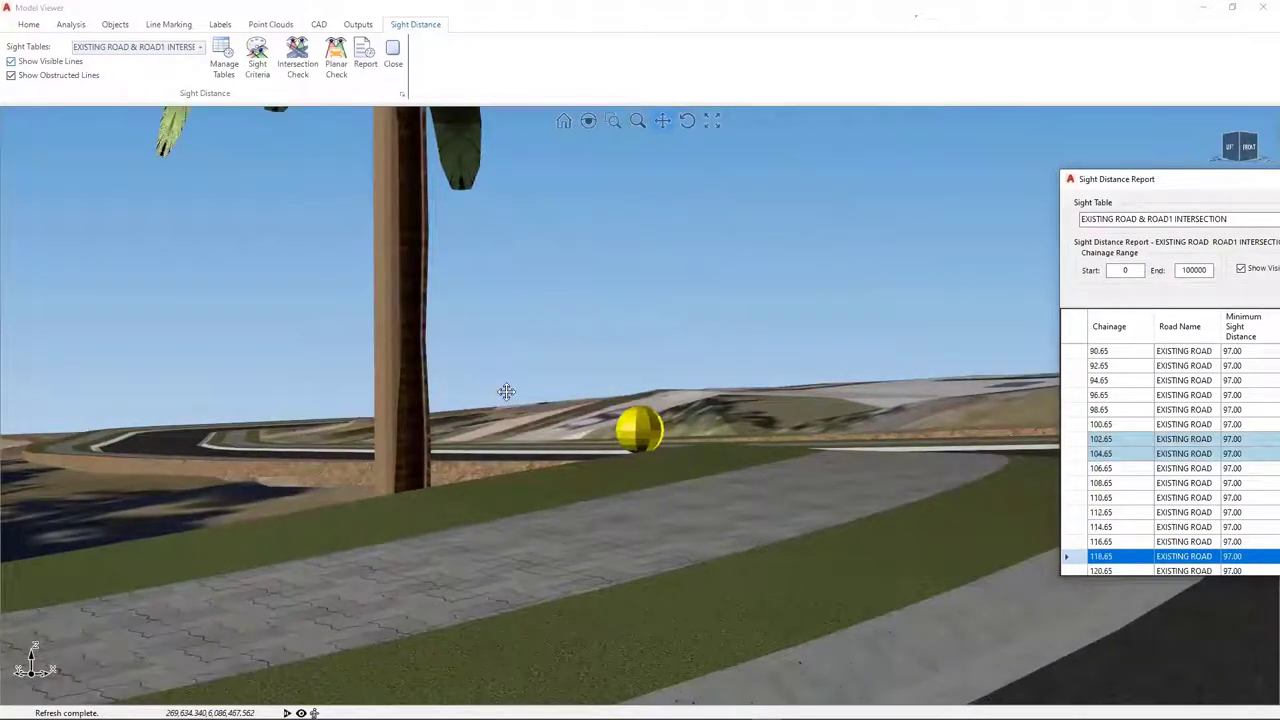
{"action": "key", "text": "Down"}
{"action": "key", "text": "Down"}
{"action": "key", "text": "Down"}
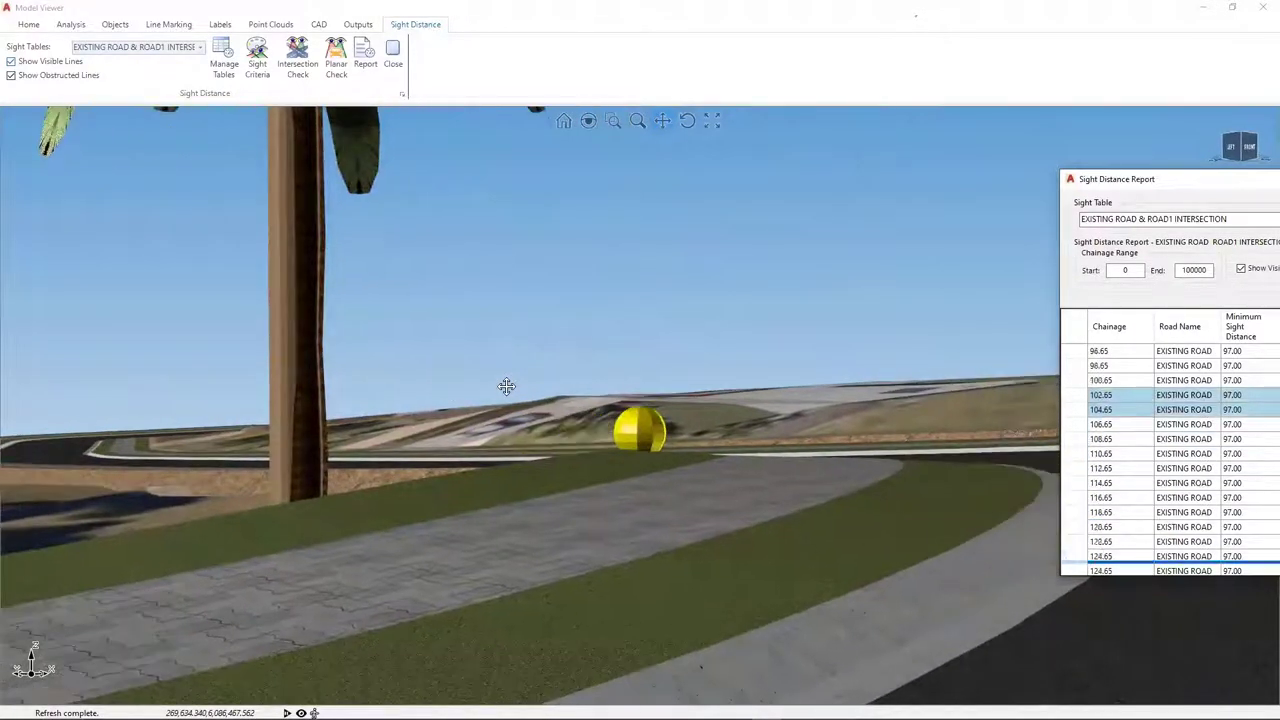
{"action": "key", "text": "Down"}
{"action": "key", "text": "Down"}
{"action": "key", "text": "Down"}
{"action": "key", "text": "Down"}
{"action": "key", "text": "Down"}
{"action": "key", "text": "Down"}
{"action": "key", "text": "Down"}
{"action": "key", "text": "Down"}
{"action": "key", "text": "Down"}
{"action": "key", "text": "Down"}
{"action": "key", "text": "Down"}
{"action": "key", "text": "Down"}
{"action": "key", "text": "Down"}
{"action": "key", "text": "Down"}
{"action": "key", "text": "Down"}
{"action": "key", "text": "Down"}
{"action": "key", "text": "Down"}
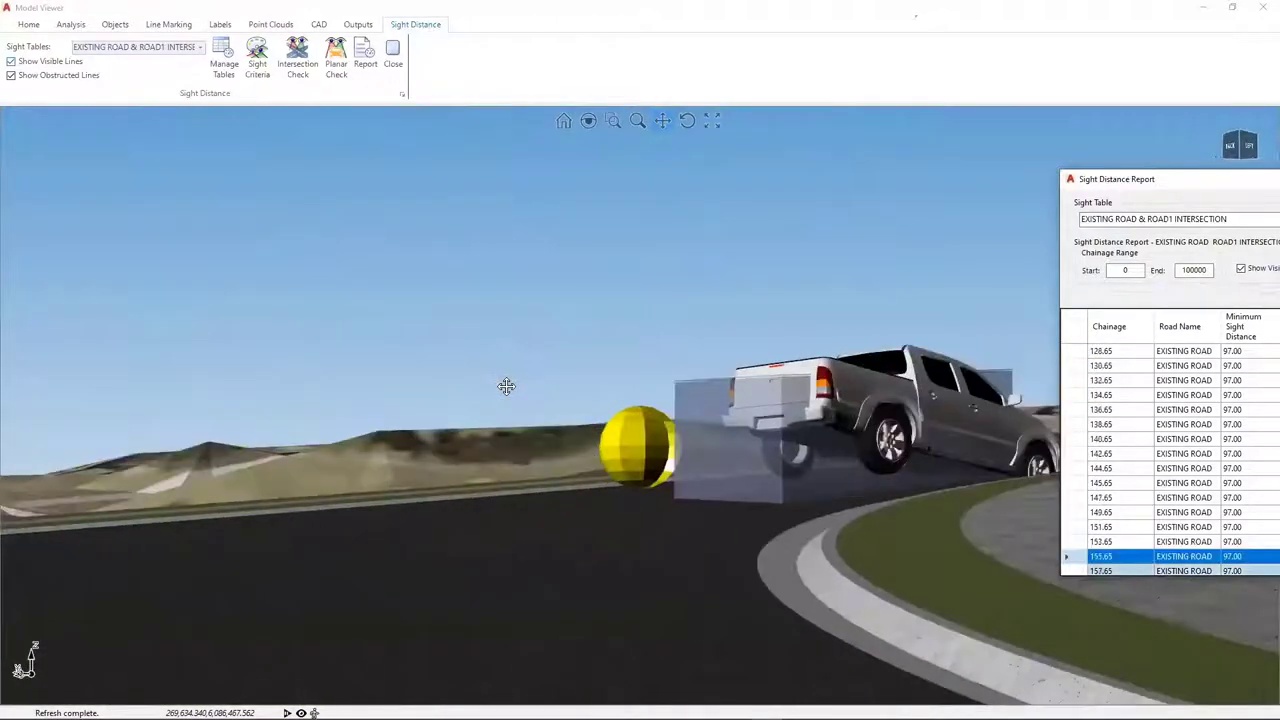
Move the report aside, examine the obstructed rows from chainage 157.65 to 241.65, and return to an overview of the intersection's sight lines
{"action": "left_click_drag", "start_coordinate": [1173, 179], "coordinate": [1061, 144]}
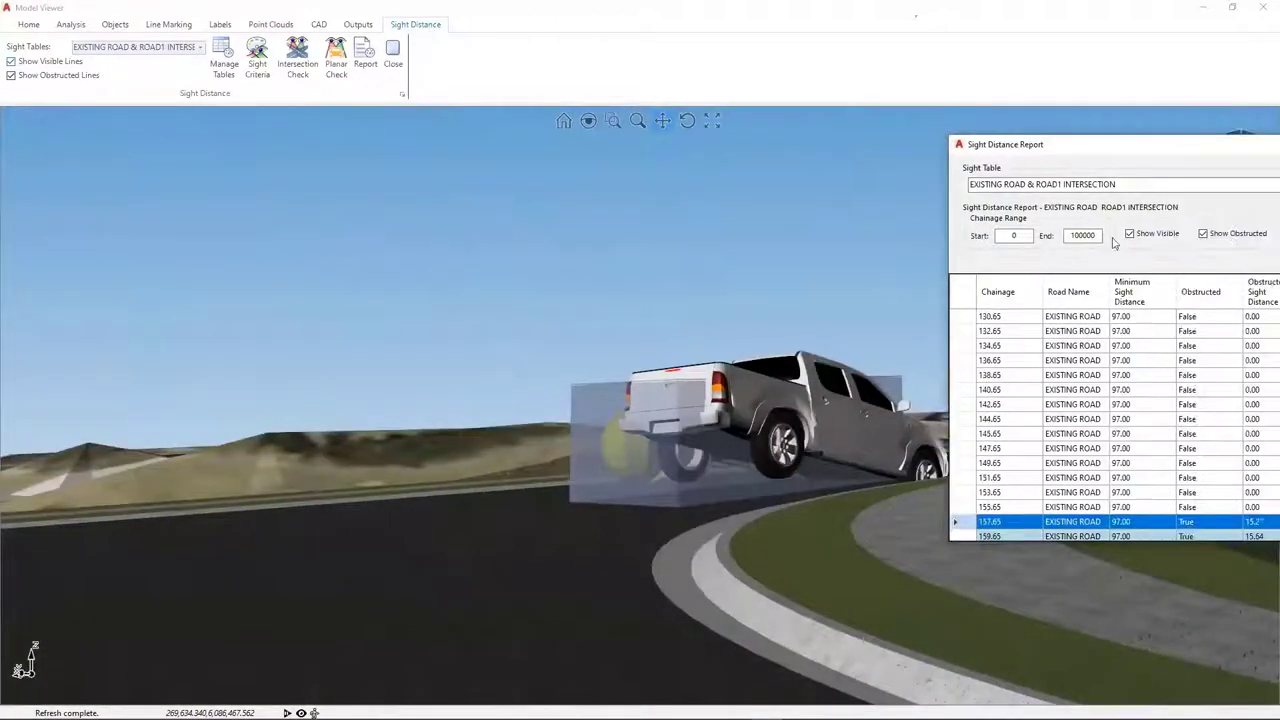
{"action": "left_click", "coordinate": [1011, 538]}
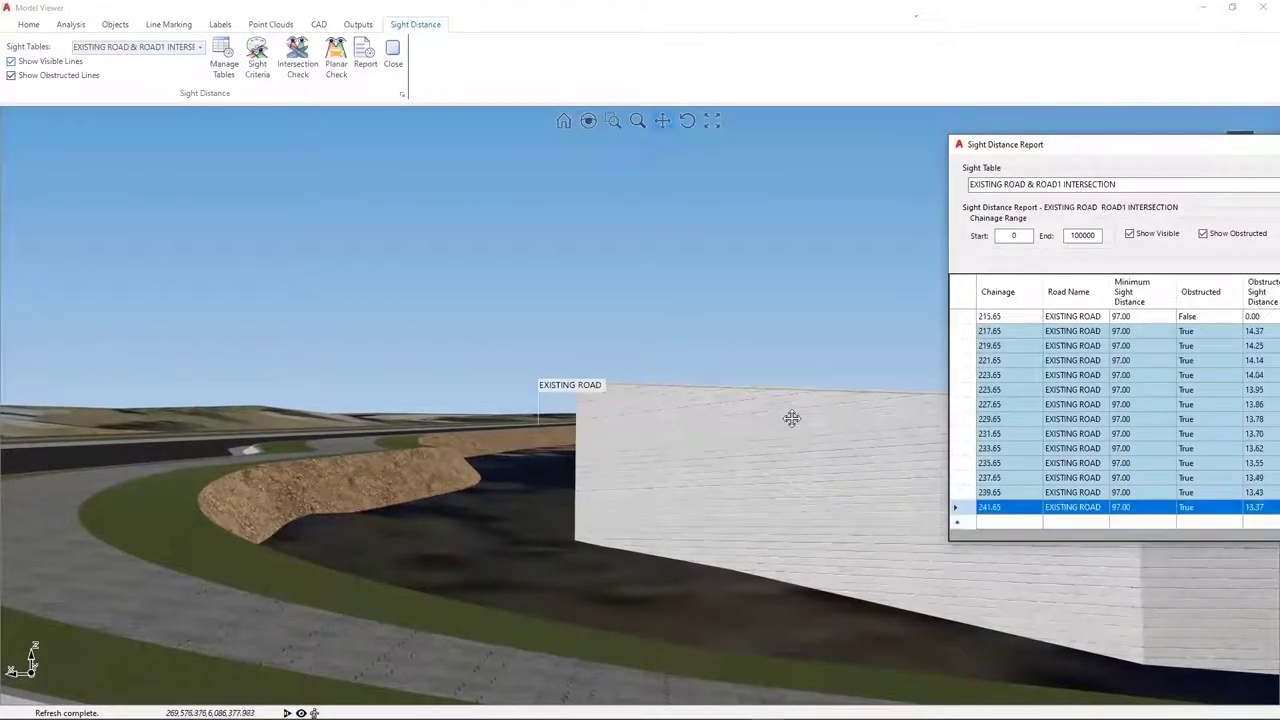
{"action": "middle_click_drag", "start_coordinate": [880, 357], "coordinate": [189, 489]}
{"action": "scroll", "coordinate": [665, 426], "scroll_direction": "down", "scroll_amount": 10}
{"action": "middle_click_drag", "start_coordinate": [426, 377], "coordinate": [654, 389]}
{"action": "middle_click_drag", "start_coordinate": [901, 316], "coordinate": [640, 340]}
Switch to the Civil Site Design drawing and move the TREE circle polyline away from the road, just west of the thin boundary line
{"action": "left_click", "coordinate": [1205, 15]}
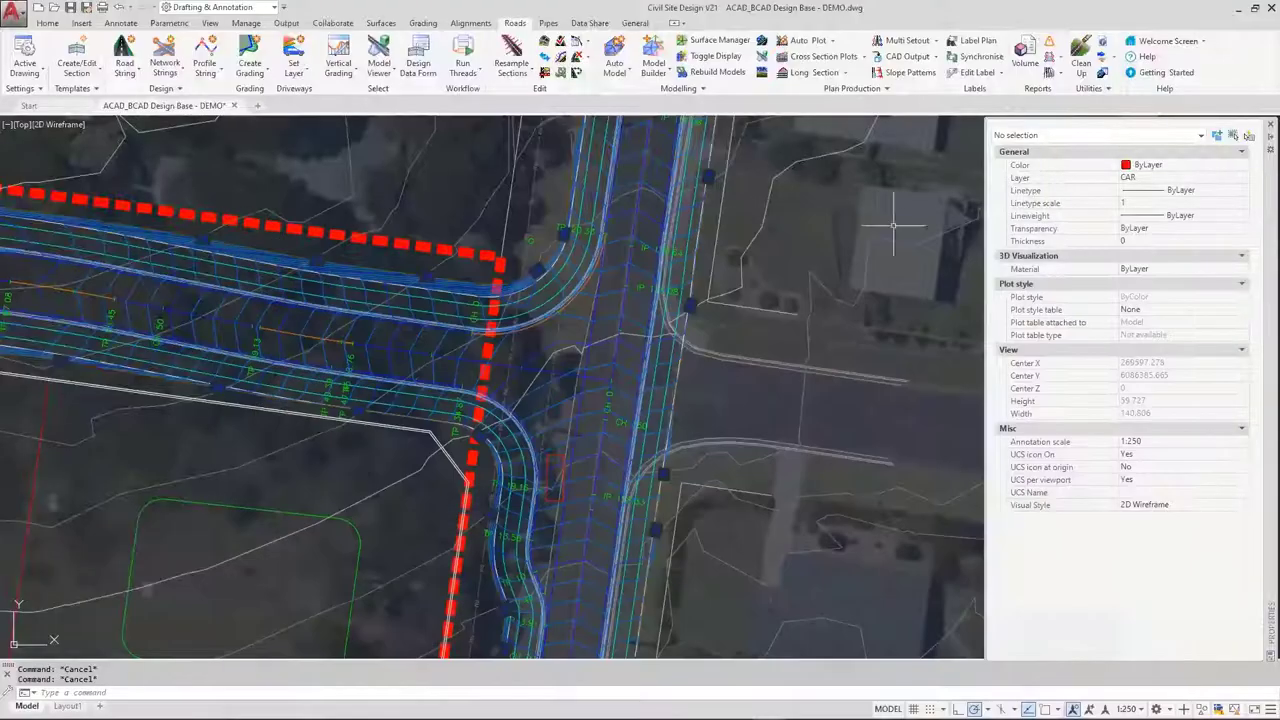
{"action": "left_click", "coordinate": [453, 207]}
{"action": "left_click", "coordinate": [457, 220]}
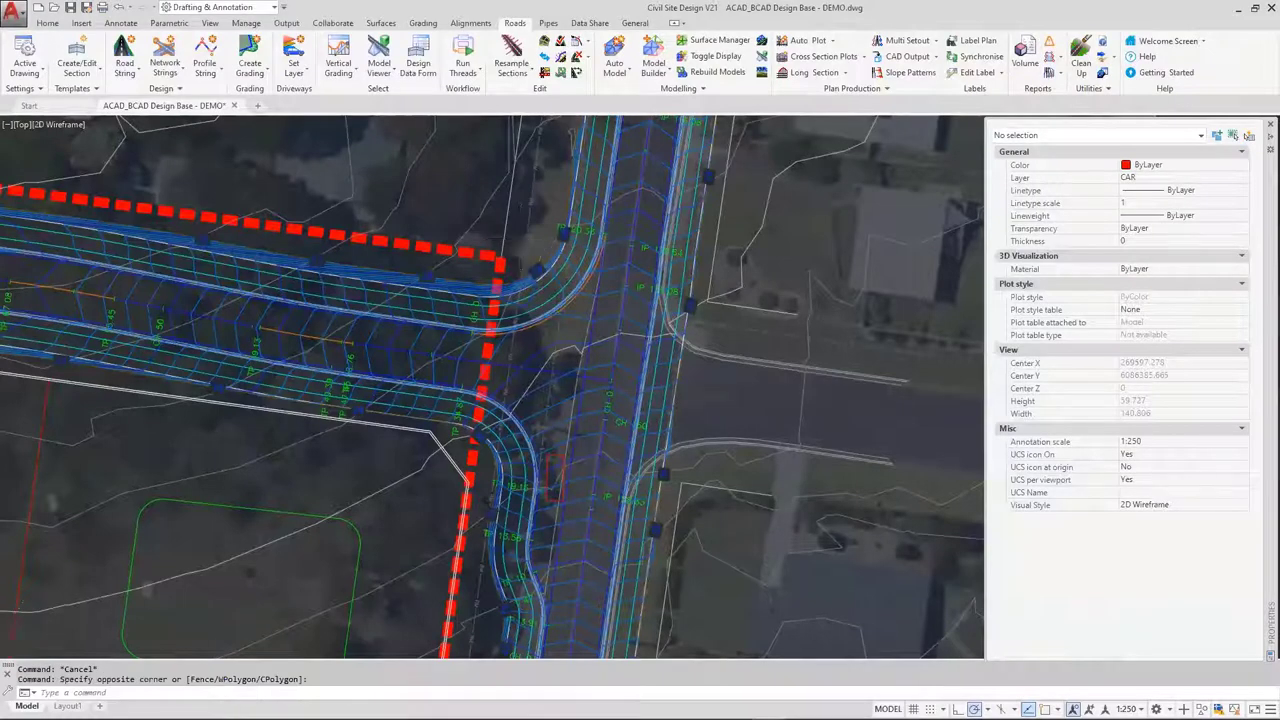
{"action": "scroll", "coordinate": [450, 225], "scroll_direction": "up", "scroll_amount": 4}
{"action": "scroll", "coordinate": [543, 245], "scroll_direction": "up", "scroll_amount": 6}
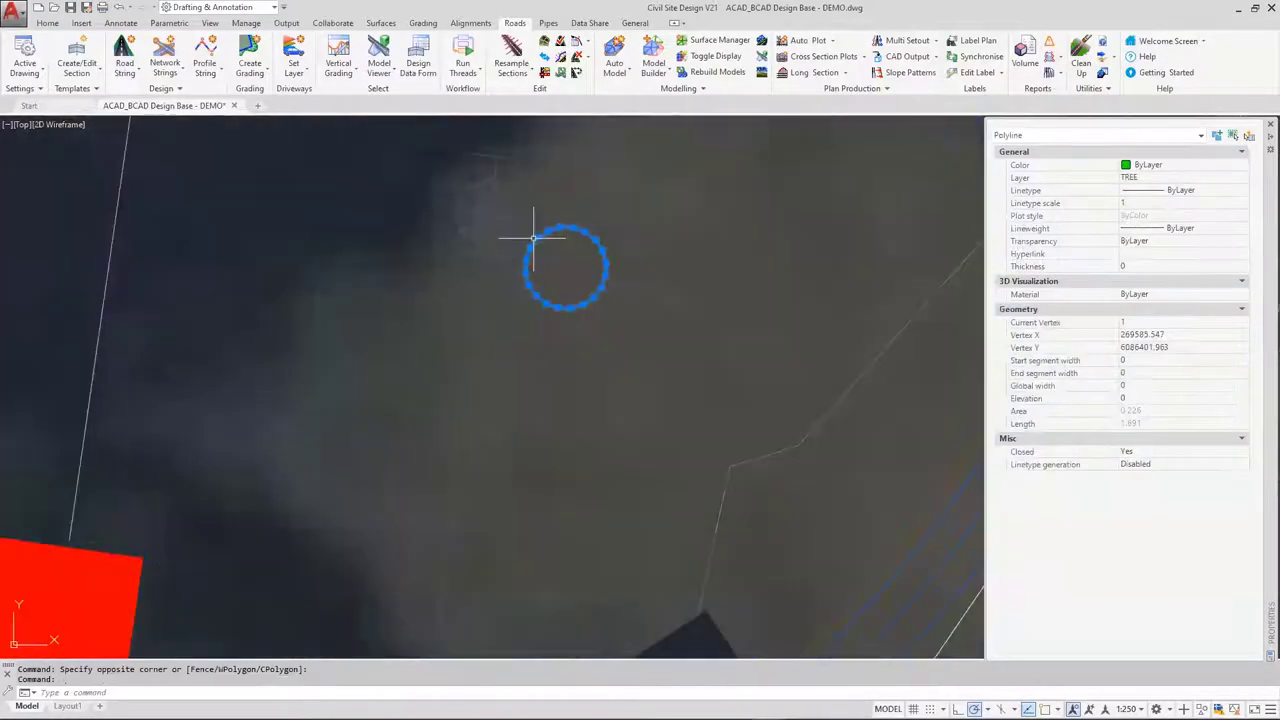
{"action": "left_click", "coordinate": [527, 261]}
{"action": "key", "text": "space"}
{"action": "scroll", "coordinate": [390, 270], "scroll_direction": "down", "scroll_amount": 6}
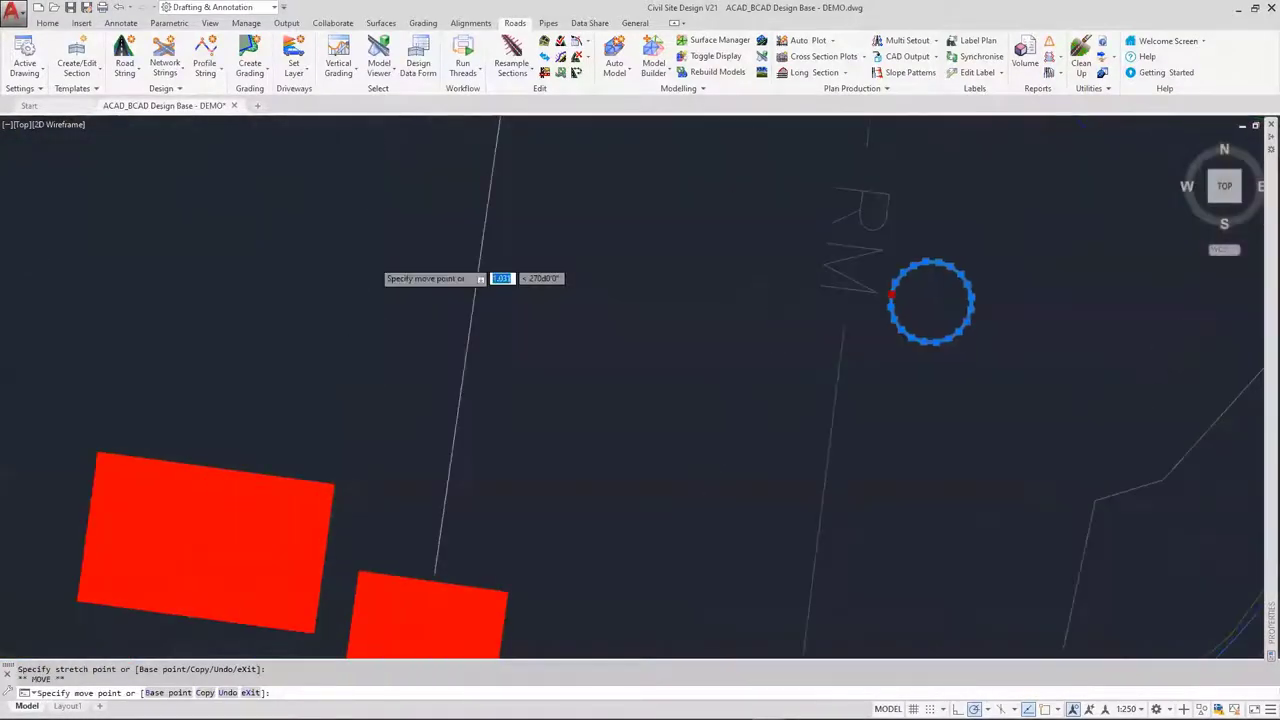
{"action": "key", "text": "Escape"}
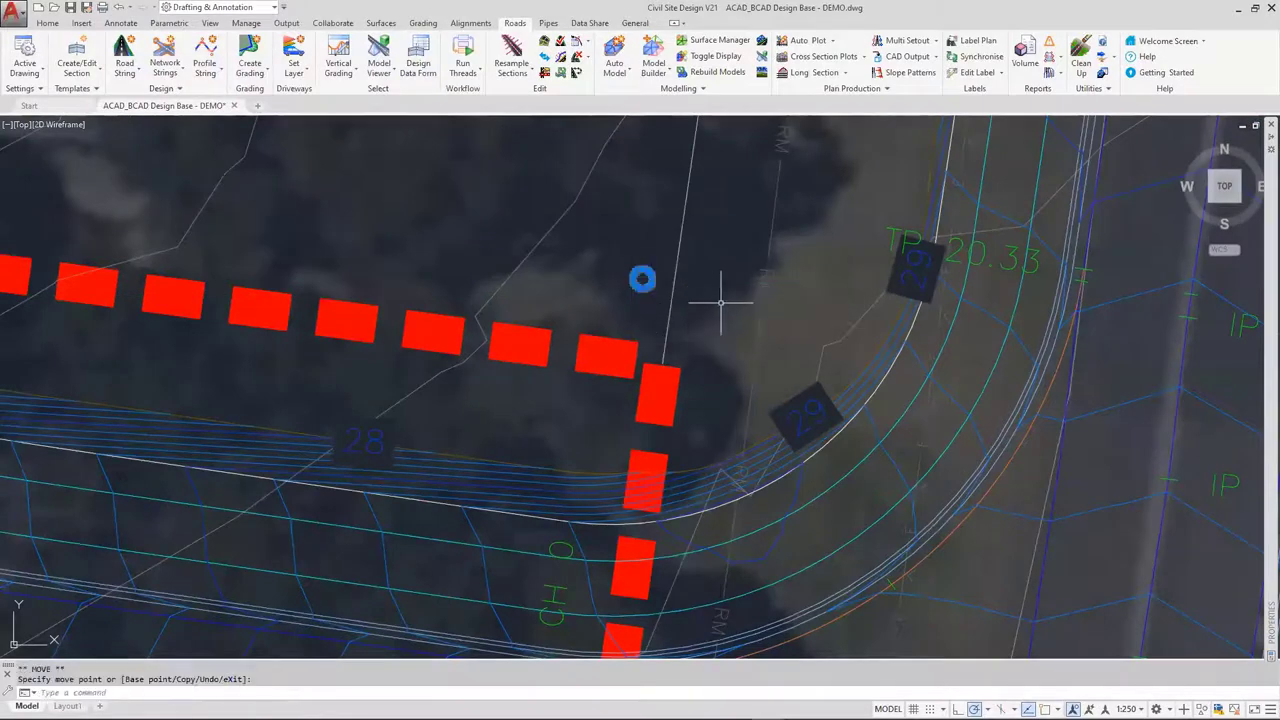
{"action": "key", "text": "Escape"}
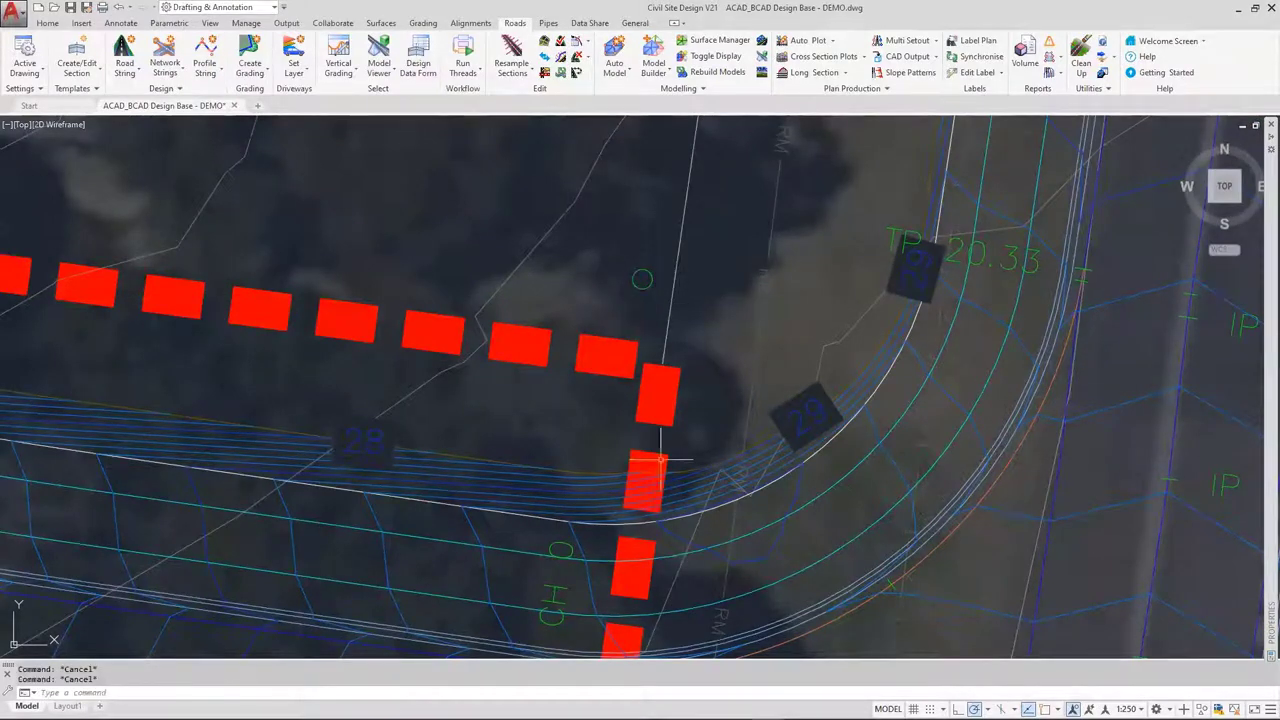
Return to the Model Viewer, refresh the model, and inspect the sight lines around the relocated tree extrusion, vehicle and wall
{"action": "mouse_move", "coordinate": [767, 707]}
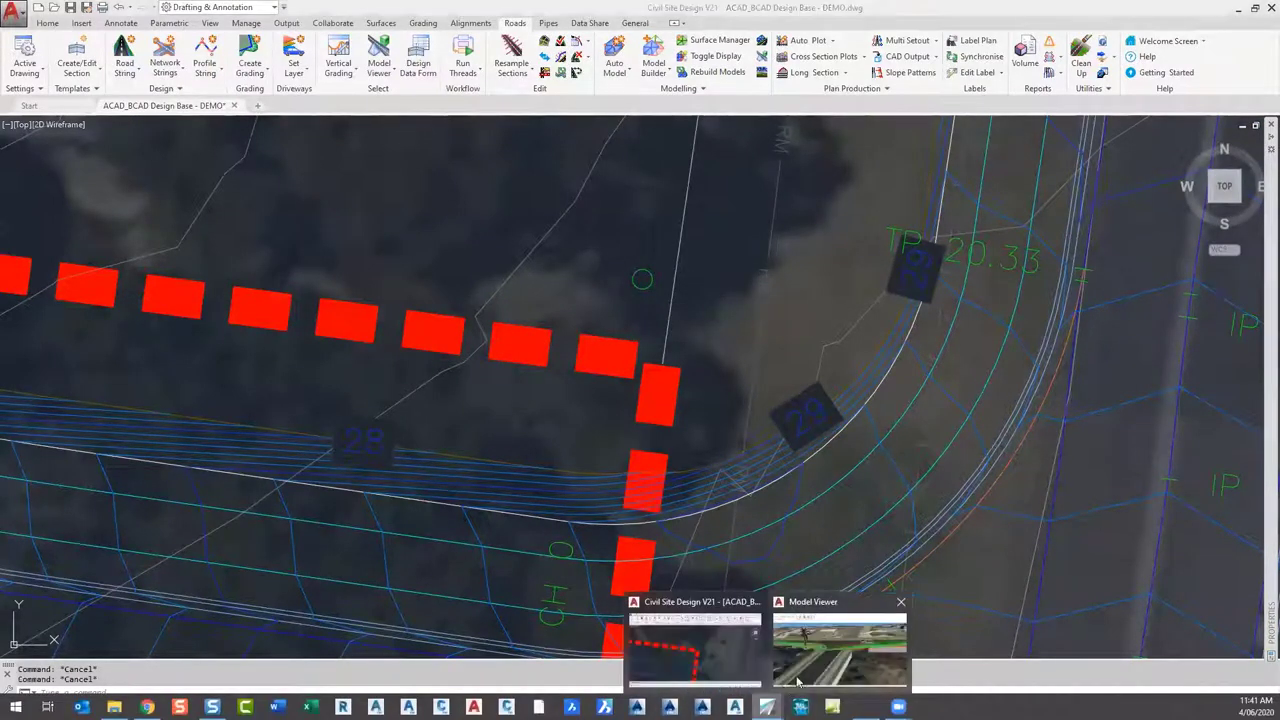
{"action": "left_click", "coordinate": [840, 650]}
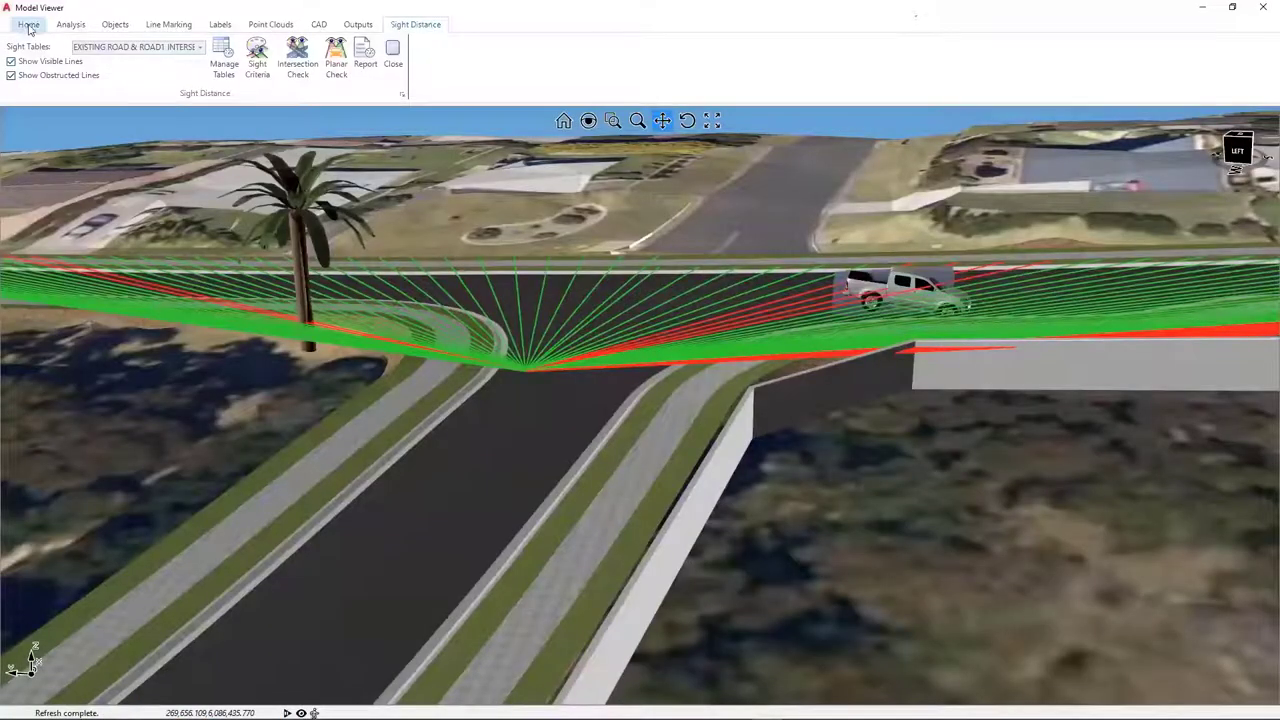
{"action": "left_click", "coordinate": [29, 24]}
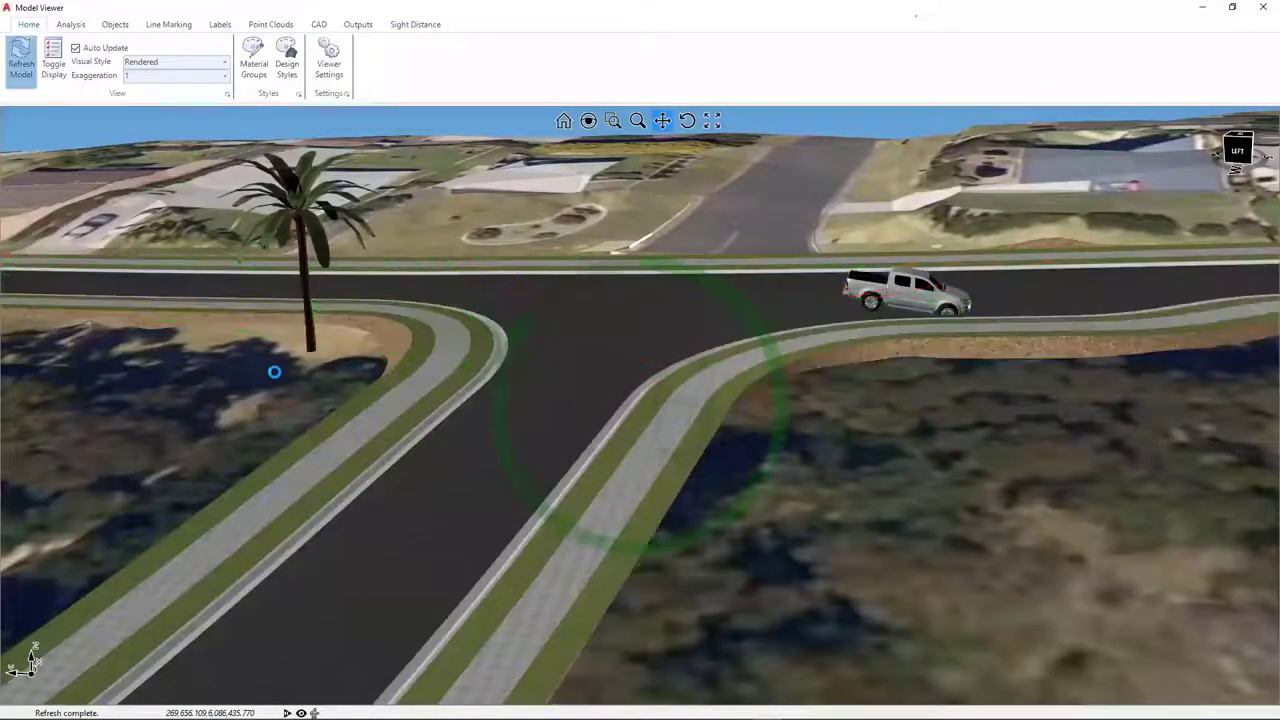
{"action": "middle_click_drag", "start_coordinate": [309, 369], "coordinate": [268, 127]}
{"action": "middle_click_drag", "start_coordinate": [374, 388], "coordinate": [648, 236]}
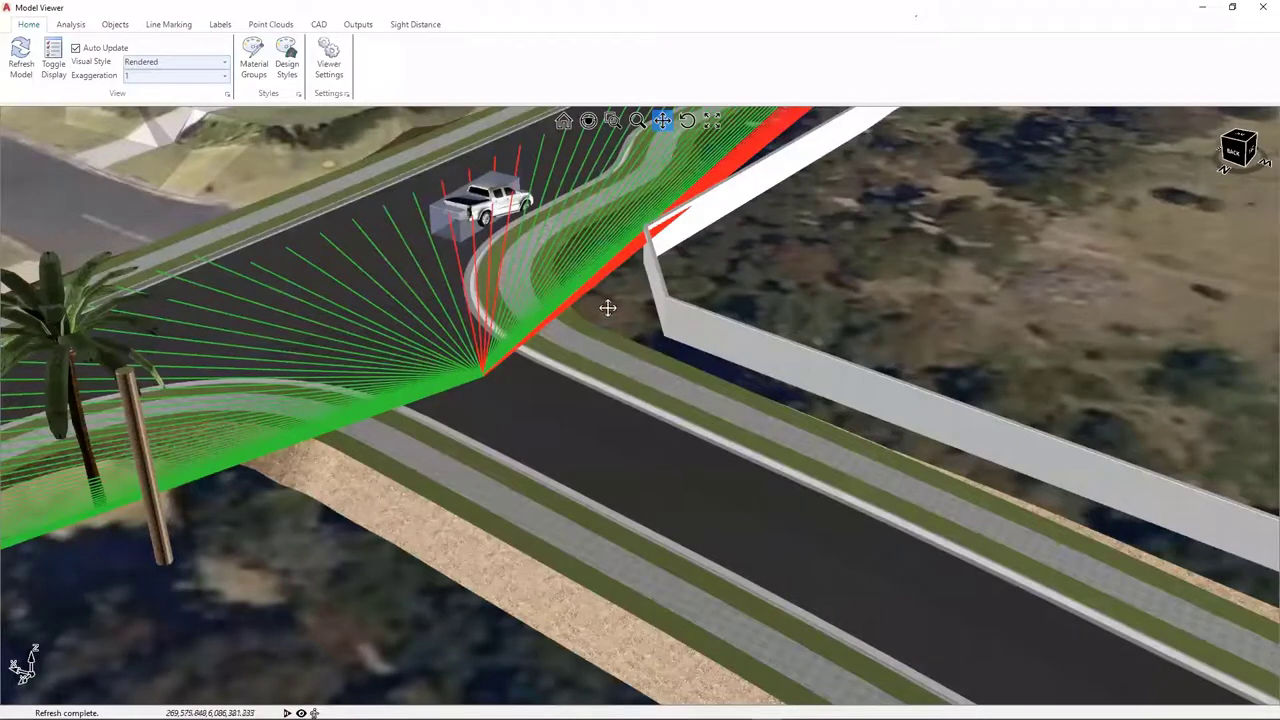
{"action": "middle_click_drag", "start_coordinate": [607, 308], "coordinate": [555, 190]}
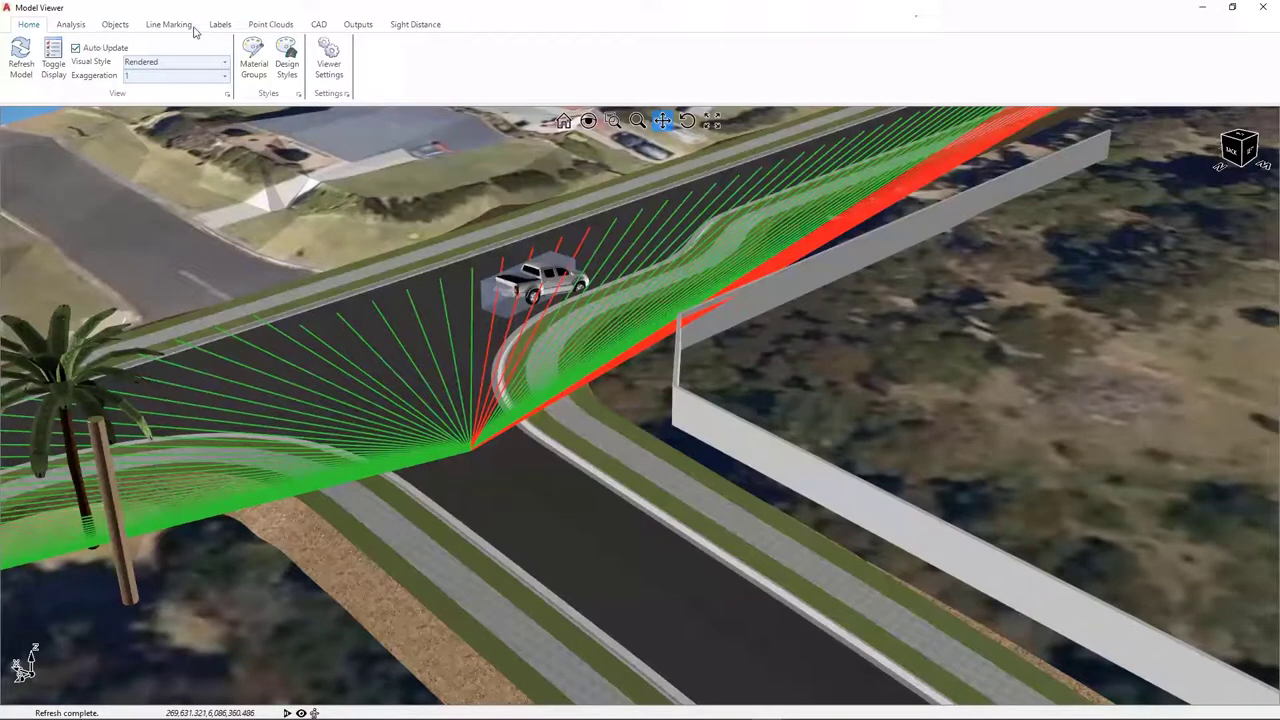
Lower the WALL extrusion group's top elevation by reducing its added level above the NS surface, and close the polyline extrusion settings
{"action": "left_click", "coordinate": [114, 27]}
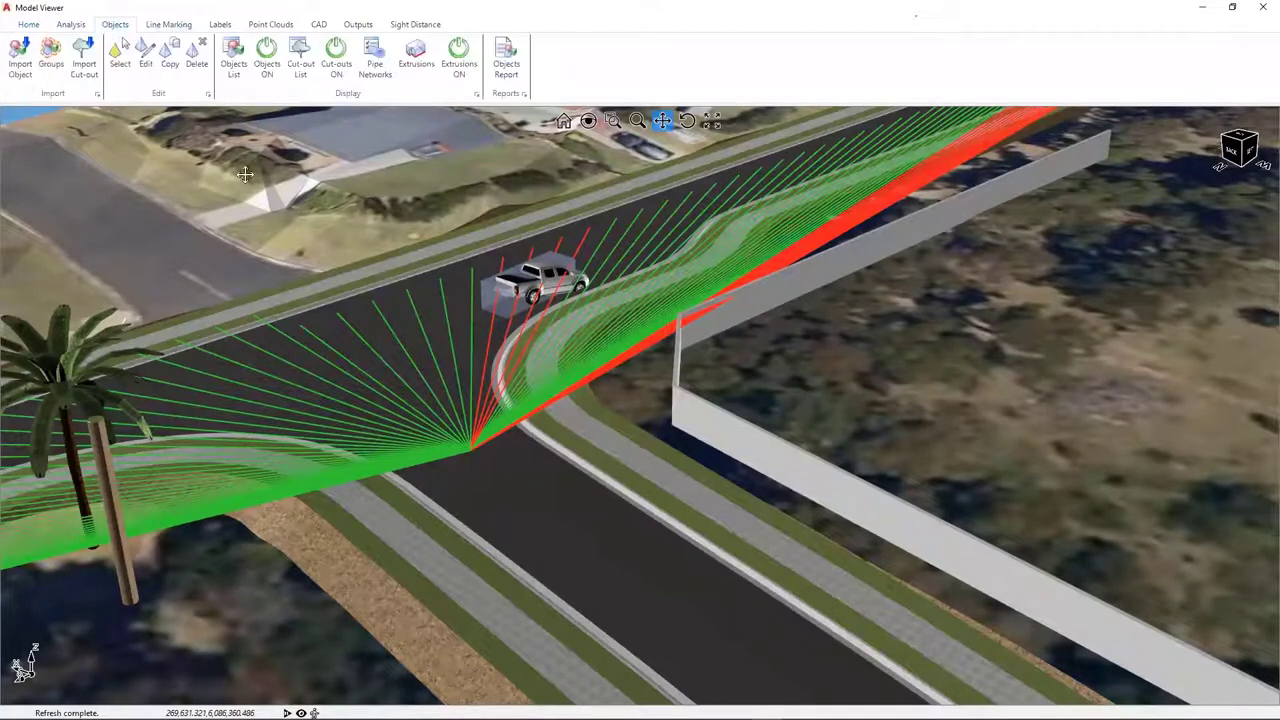
{"action": "left_click", "coordinate": [416, 58]}
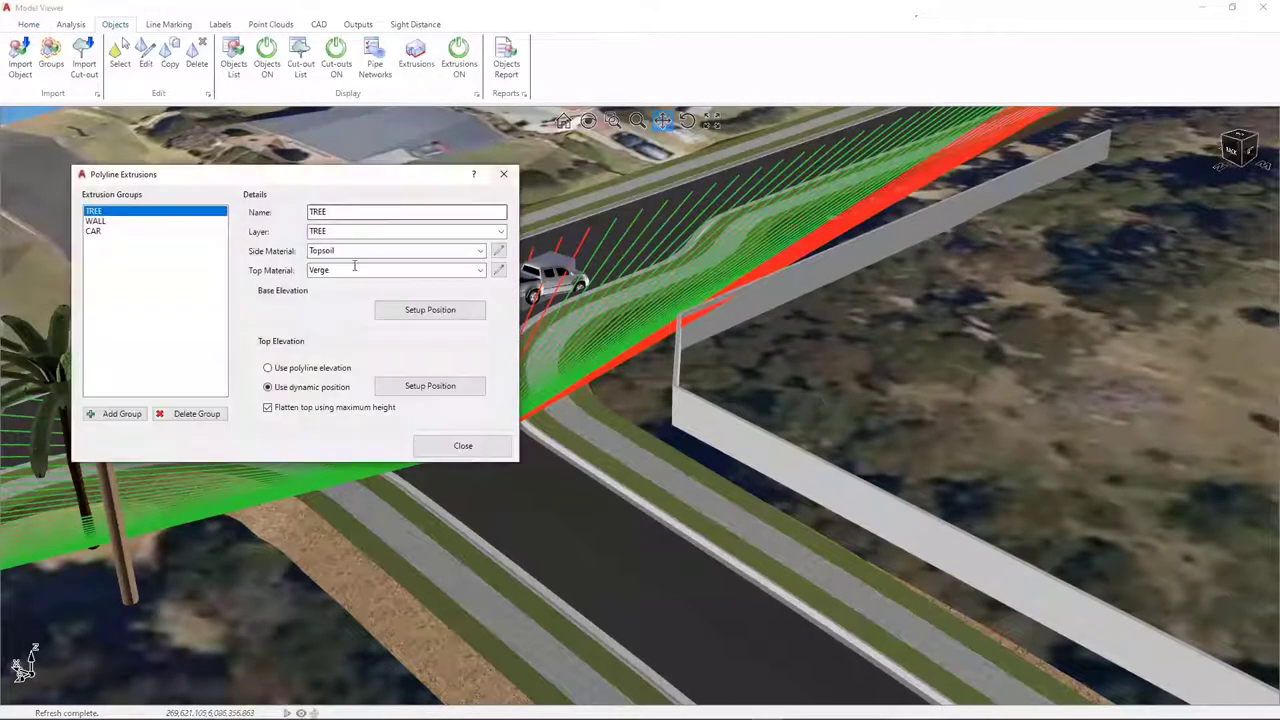
{"action": "left_click", "coordinate": [96, 222]}
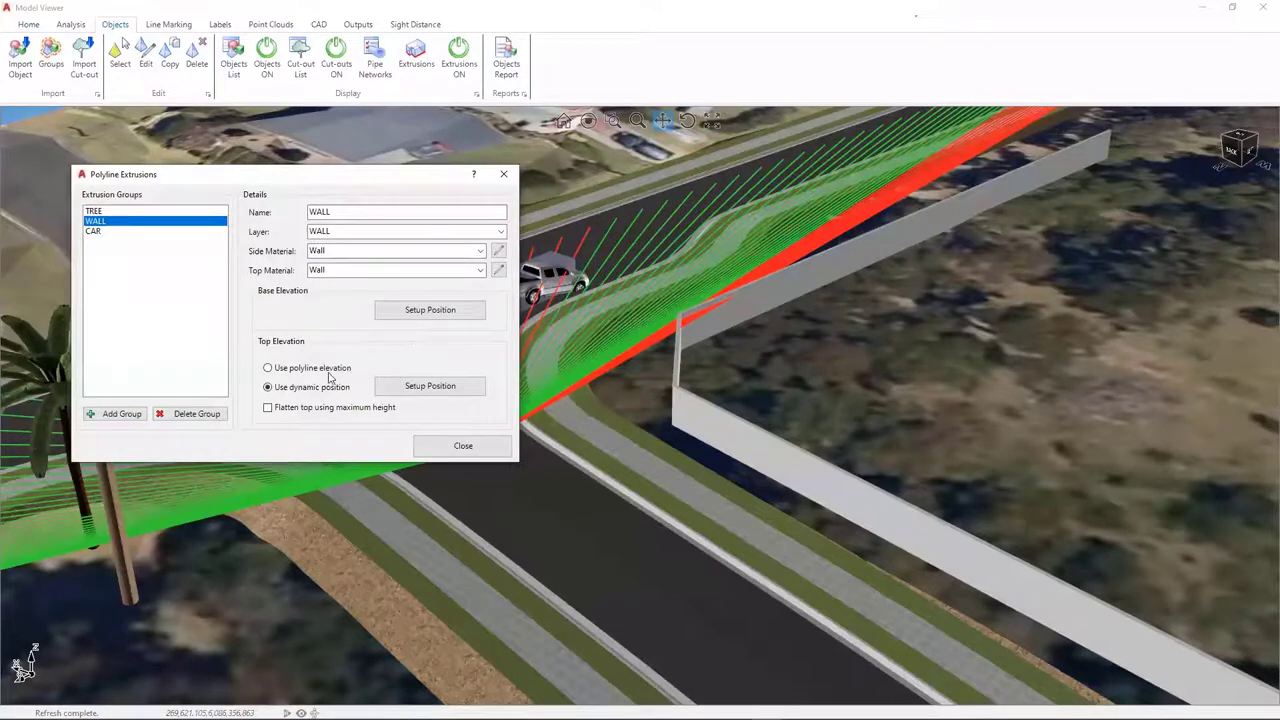
{"action": "left_click", "coordinate": [437, 391]}
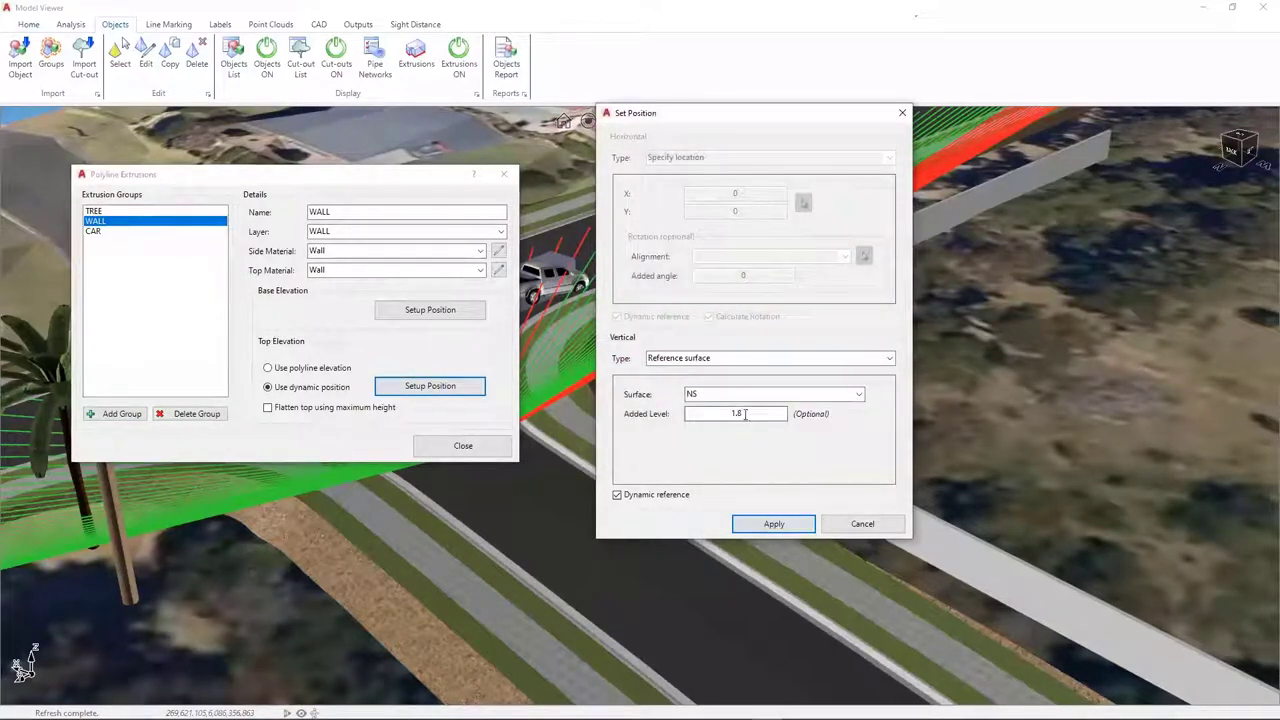
{"action": "left_click_drag", "start_coordinate": [745, 414], "coordinate": [698, 412]}
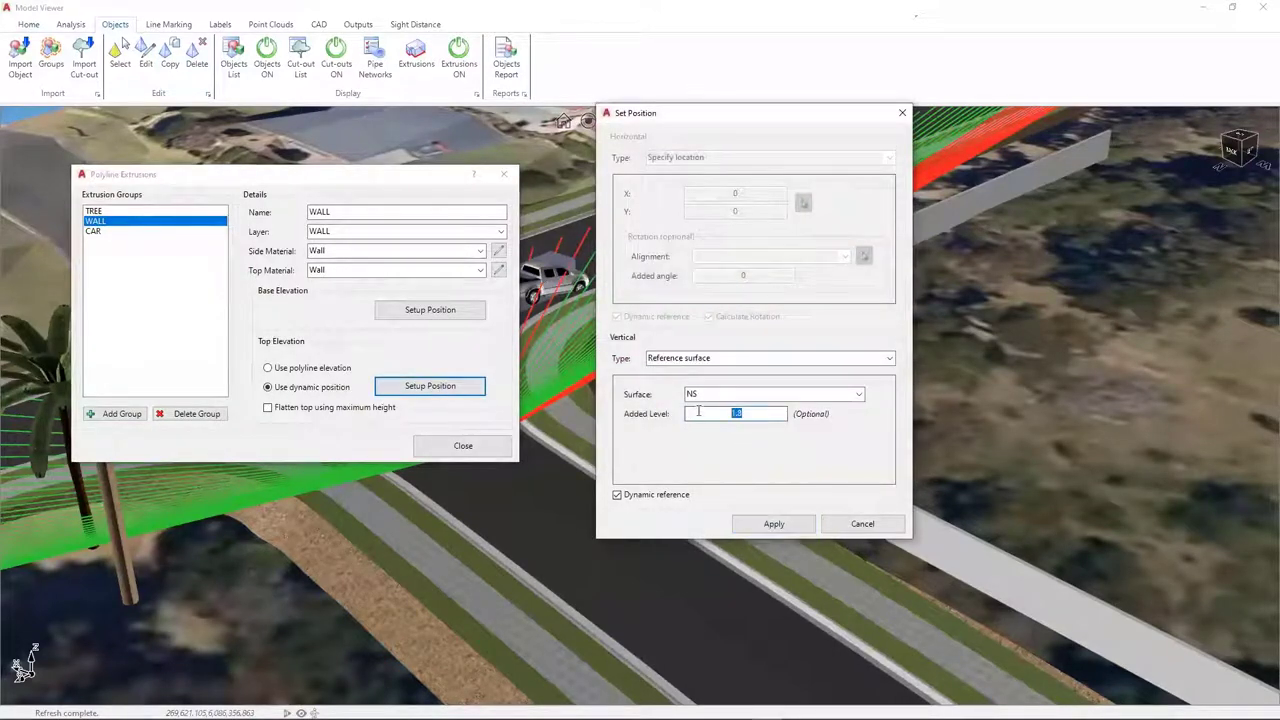
{"action": "left_click", "coordinate": [774, 523]}
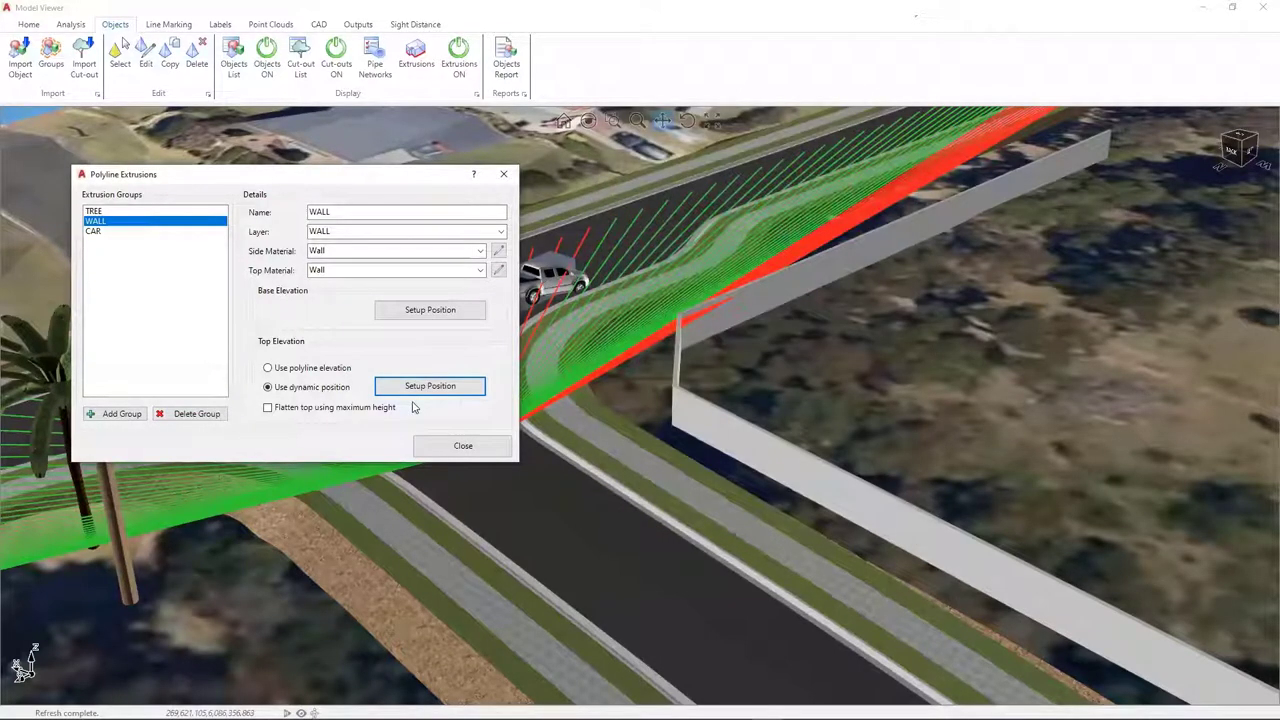
{"action": "left_click", "coordinate": [450, 448]}
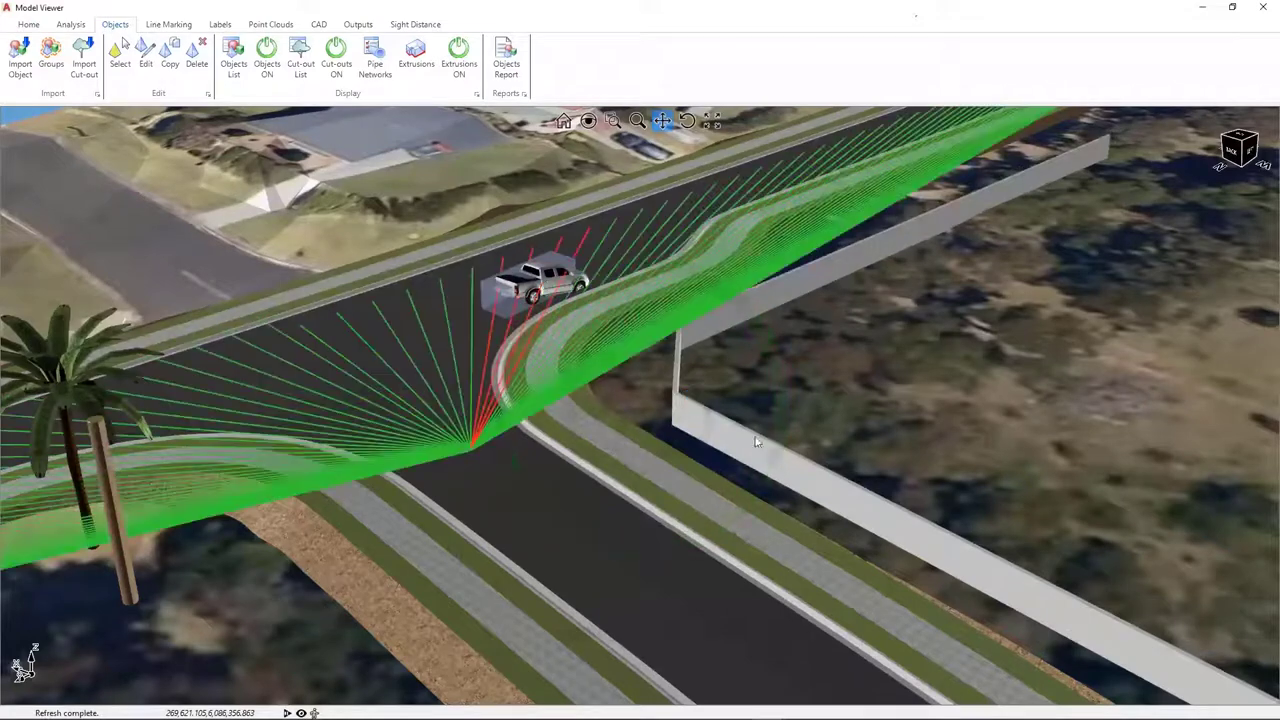
Inspect the sight lines passing over the lowered wall and around the vehicle and tree from several angles
{"action": "middle_click_drag", "start_coordinate": [754, 455], "coordinate": [680, 484]}
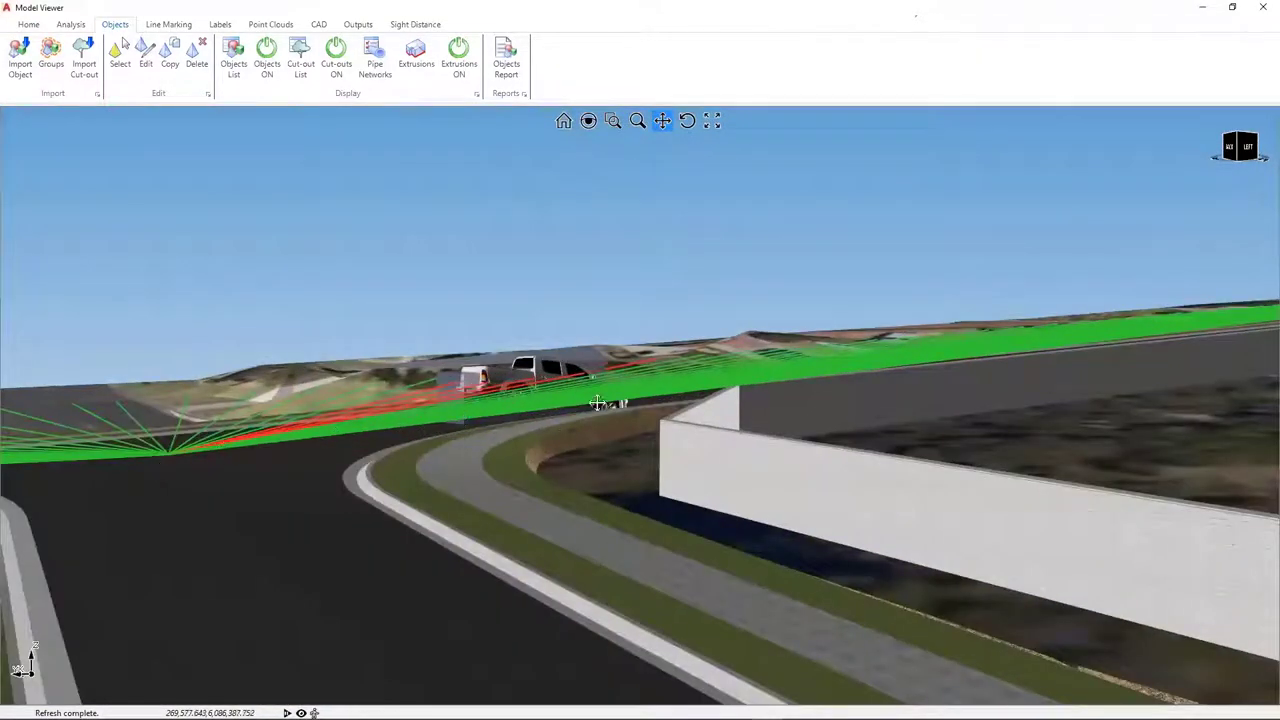
{"action": "middle_click_drag", "start_coordinate": [643, 387], "coordinate": [397, 523]}
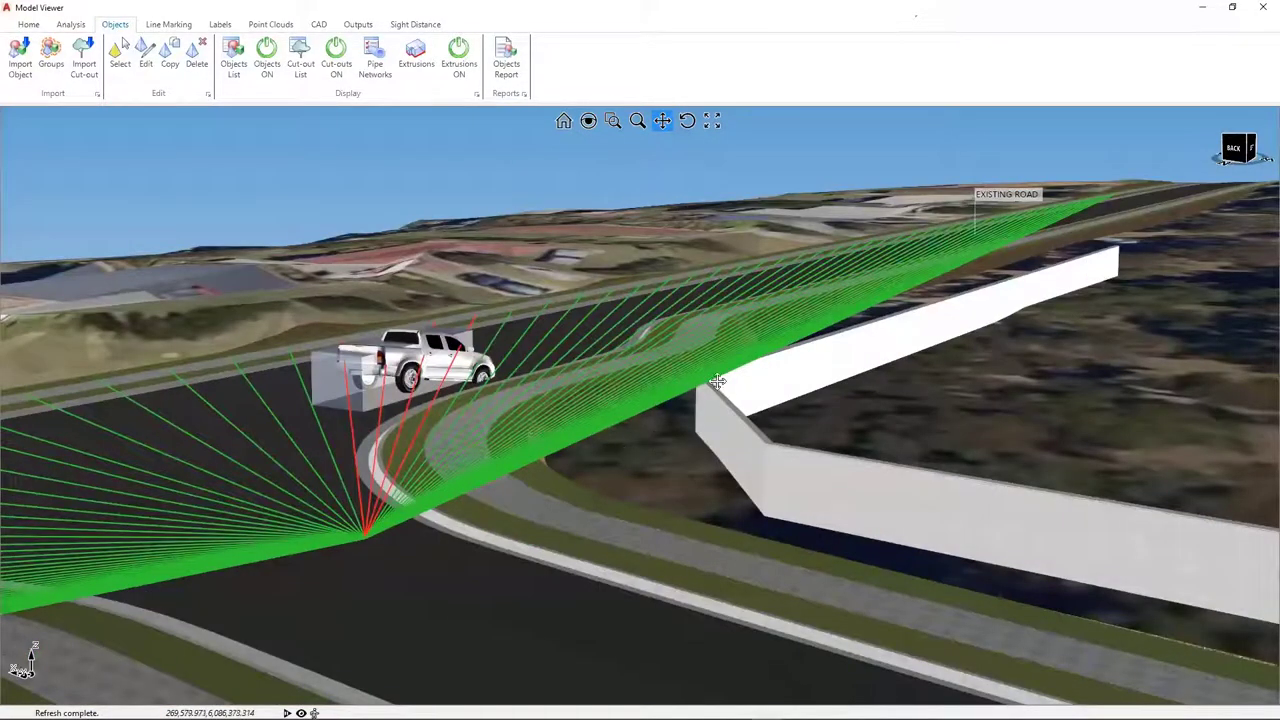
{"action": "scroll", "coordinate": [700, 388], "scroll_direction": "up", "scroll_amount": 2}
{"action": "middle_click_drag", "start_coordinate": [640, 396], "coordinate": [568, 483]}
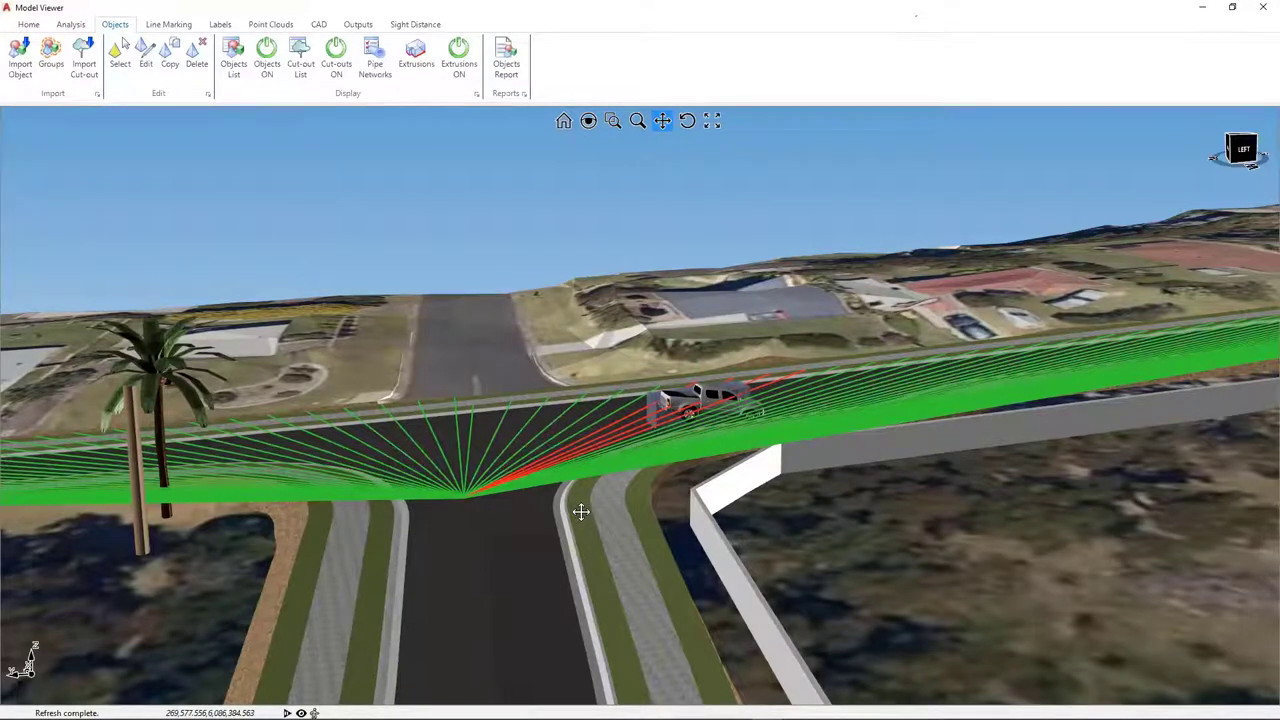
{"action": "middle_click_drag", "start_coordinate": [629, 511], "coordinate": [387, 433]}
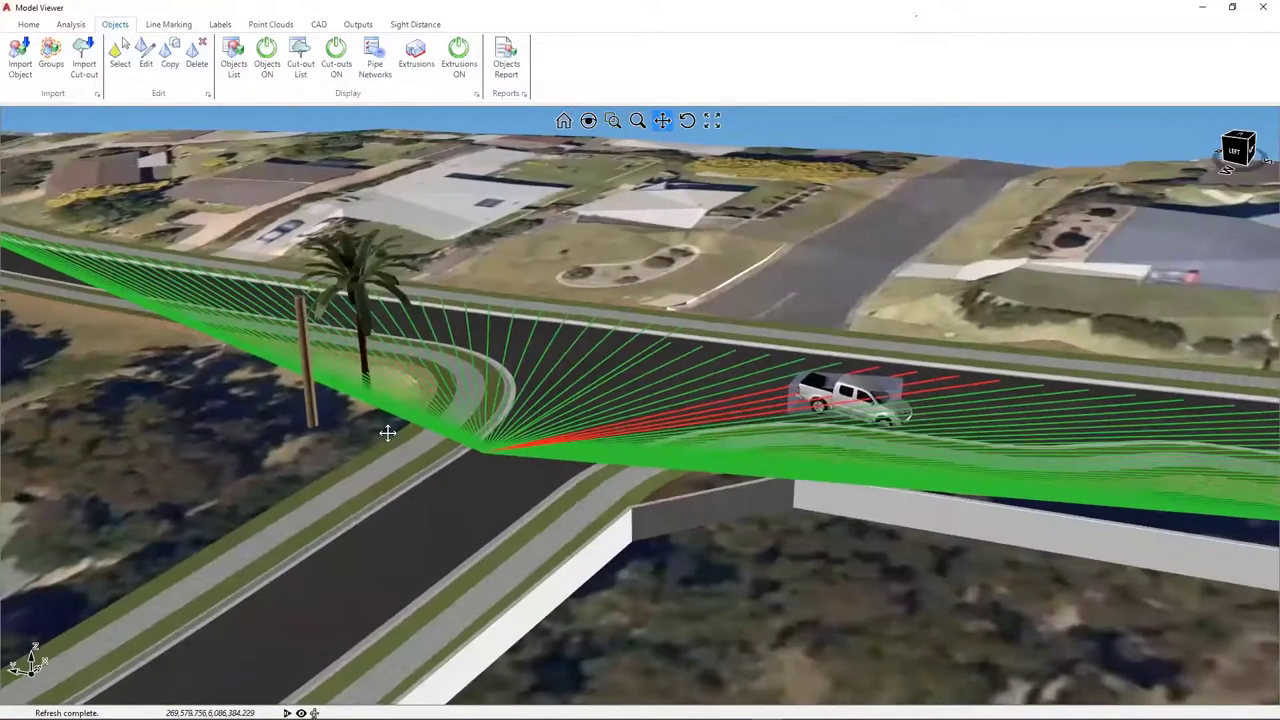
Switch from the Model Viewer to the Civil Site Design drawing
{"action": "left_click", "coordinate": [1203, 12]}
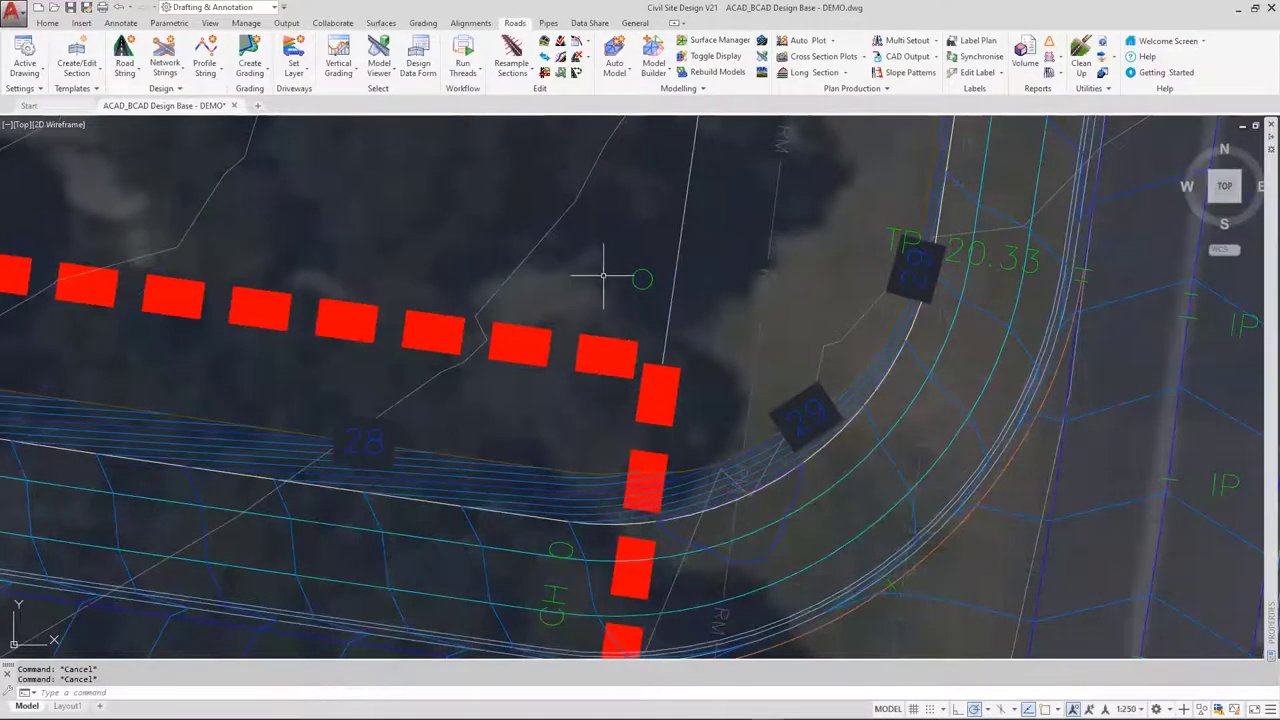
{"action": "left_click", "coordinate": [661, 248]}
{"action": "left_click", "coordinate": [600, 294]}
{"action": "left_click", "coordinate": [642, 278]}
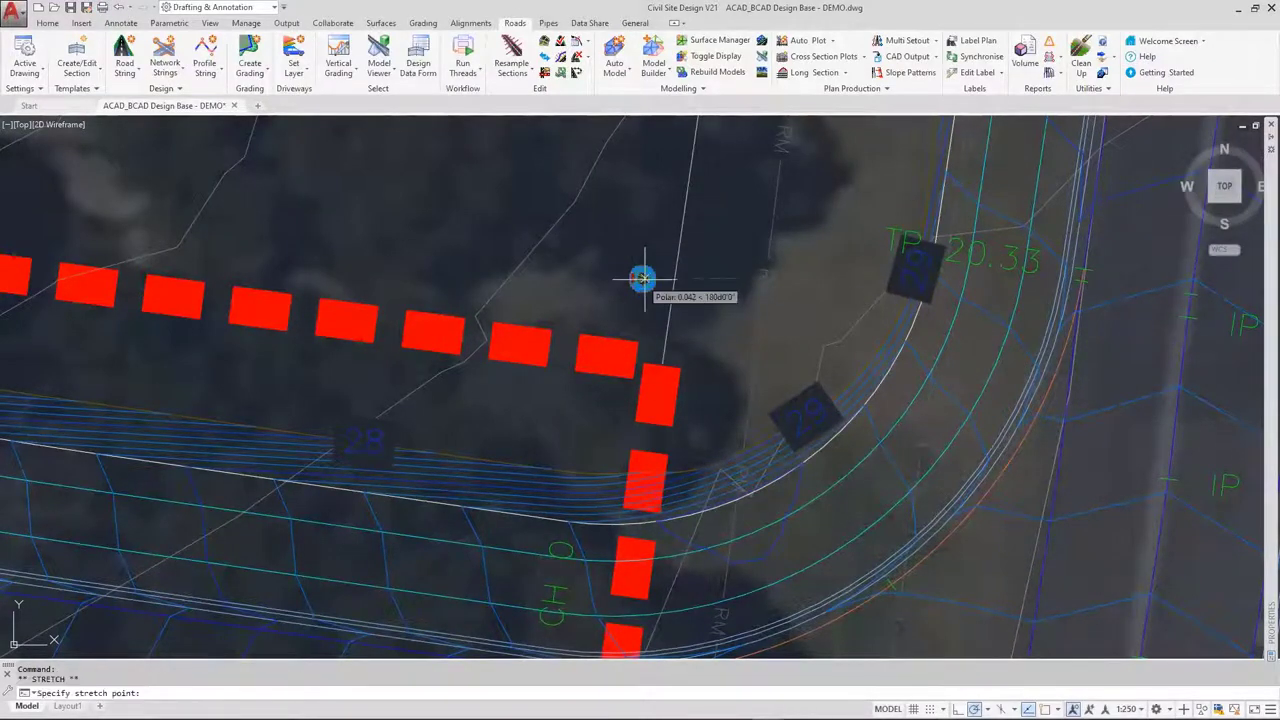
{"action": "key", "text": "space"}
{"action": "type", "text": "c"}
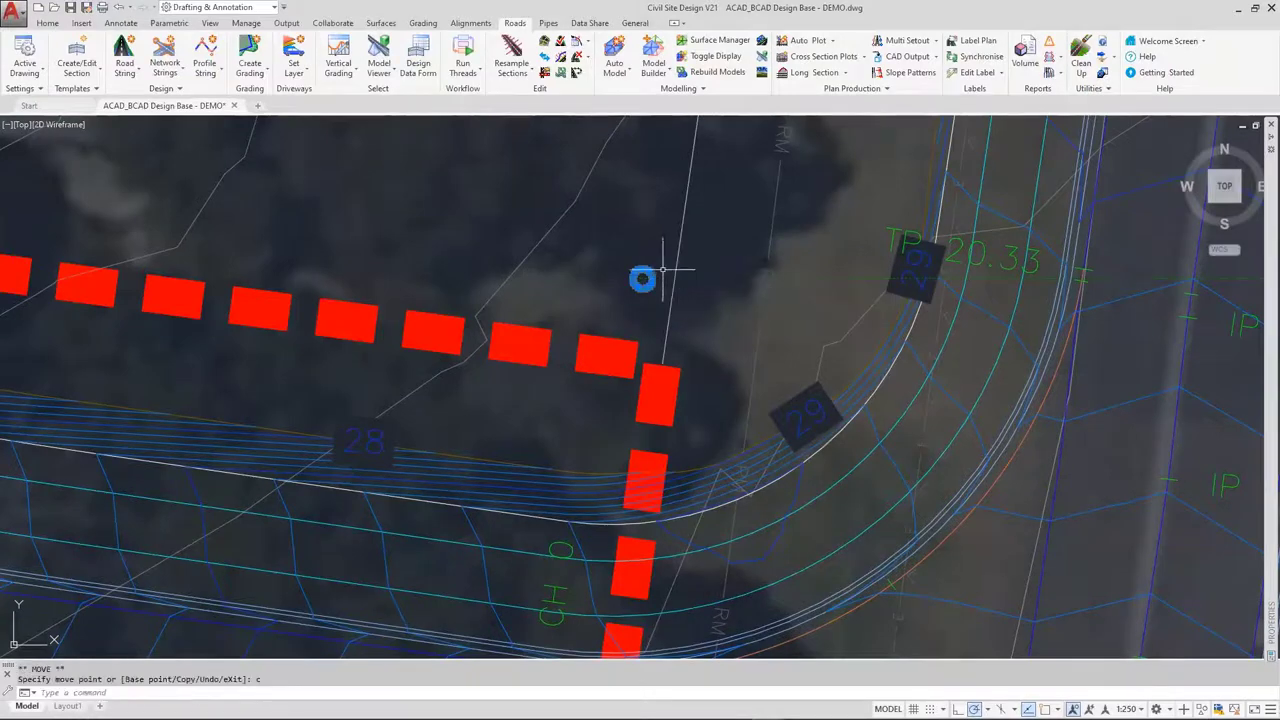
{"action": "key", "text": "Escape"}
Copy the TREE circle polyline to three spots east of the original, between the thin boundary line and the kerb return
{"action": "scroll", "coordinate": [642, 244], "scroll_direction": "up", "scroll_amount": 5}
{"action": "left_click", "coordinate": [574, 354]}
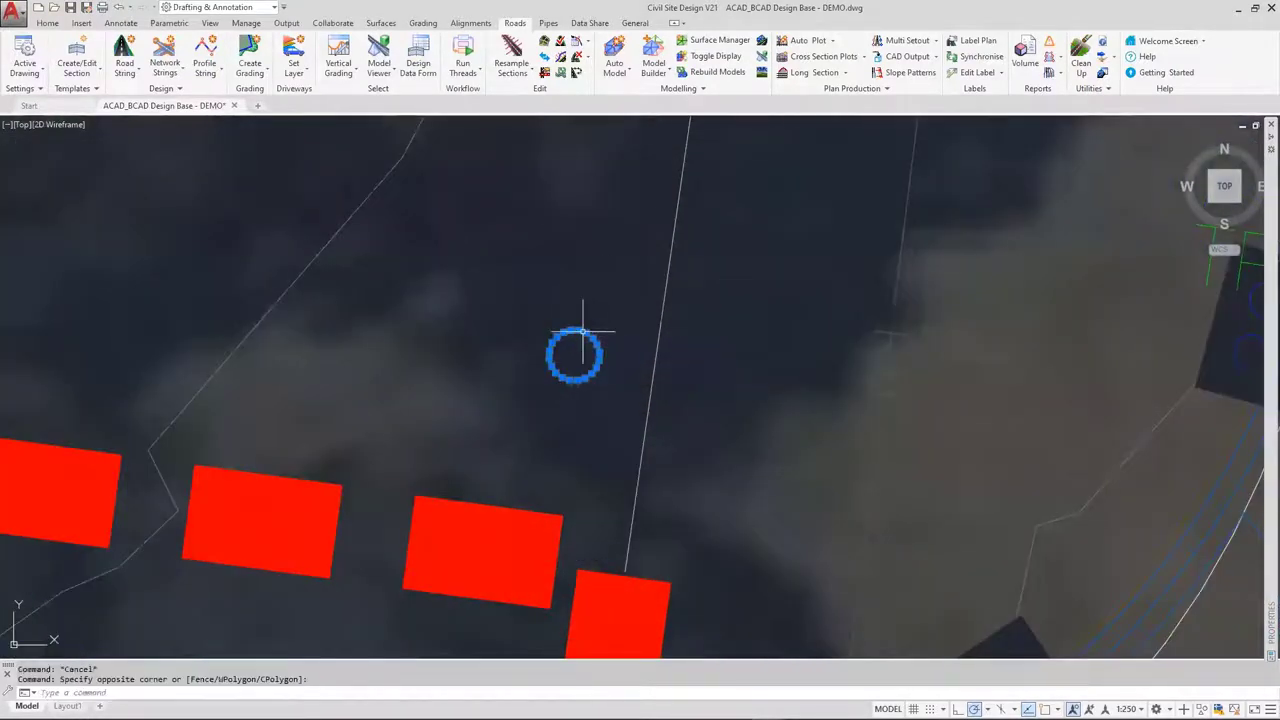
{"action": "left_click", "coordinate": [580, 325]}
{"action": "key", "text": "space"}
{"action": "type", "text": "c"}
{"action": "key", "text": "Return"}
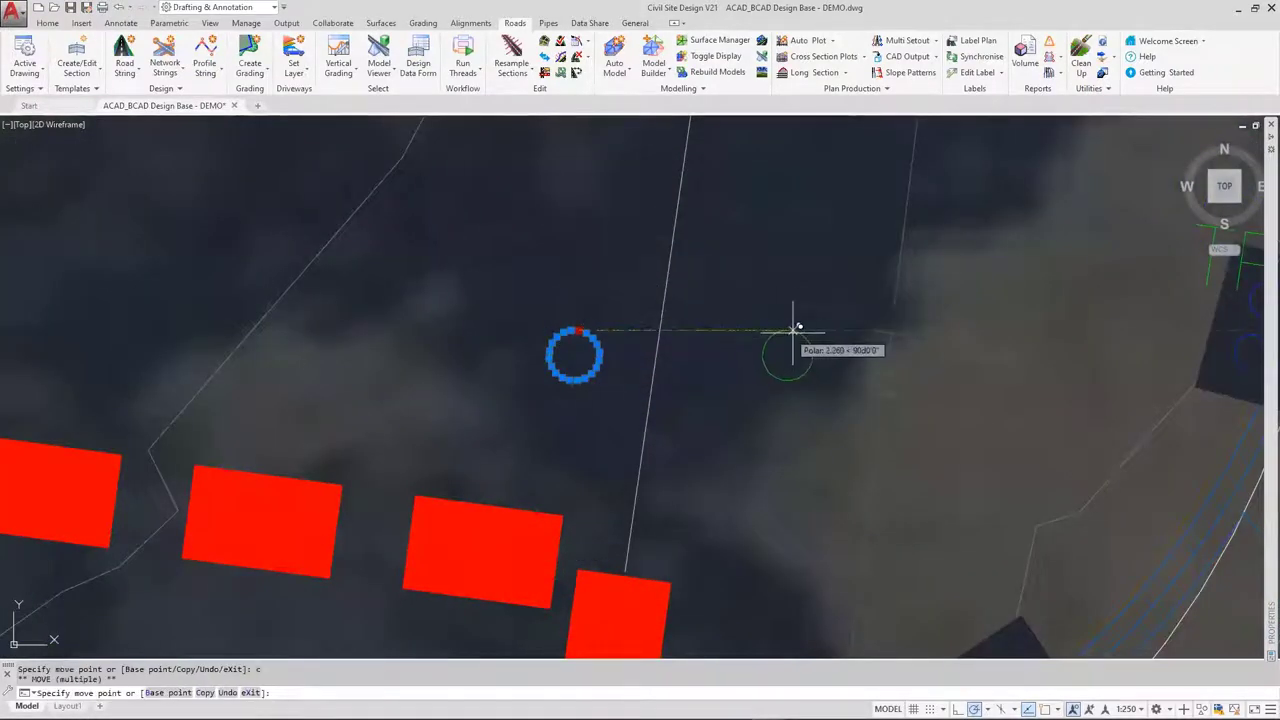
{"action": "middle_click_drag", "start_coordinate": [786, 337], "coordinate": [609, 336]}
{"action": "scroll", "coordinate": [609, 336], "scroll_direction": "down", "scroll_amount": 2}
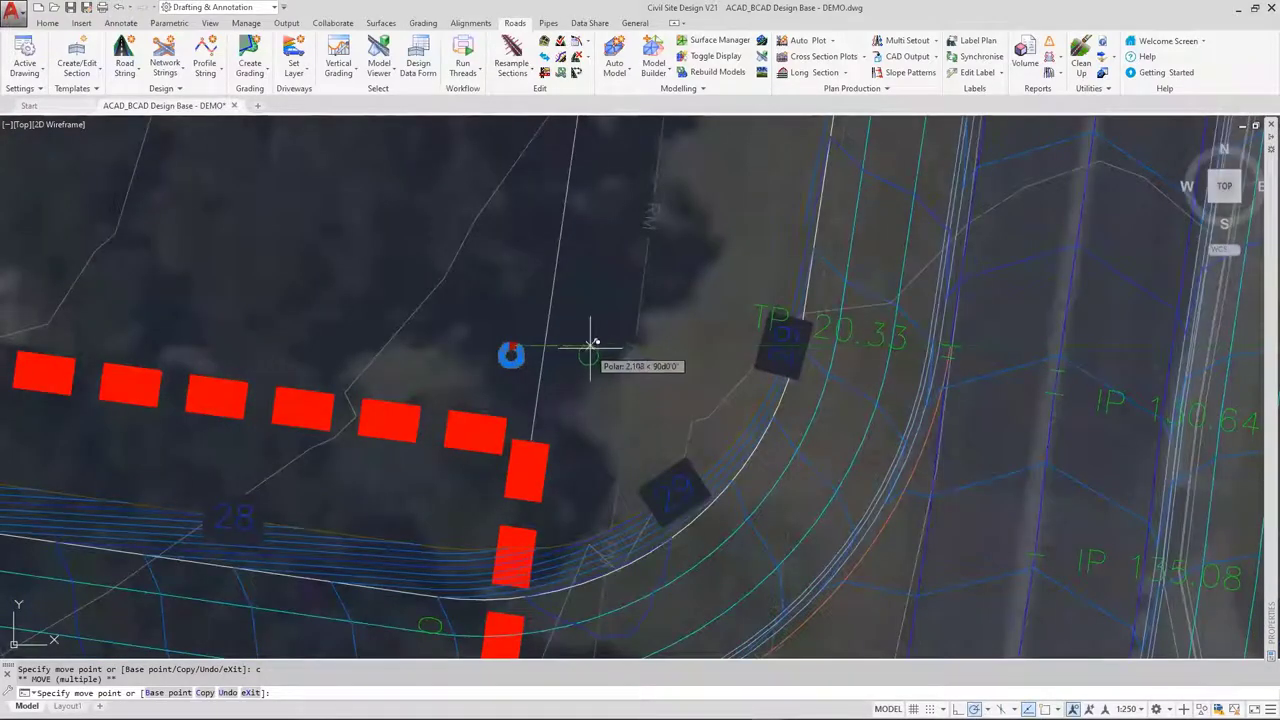
{"action": "left_click", "coordinate": [608, 359]}
{"action": "left_click", "coordinate": [708, 364]}
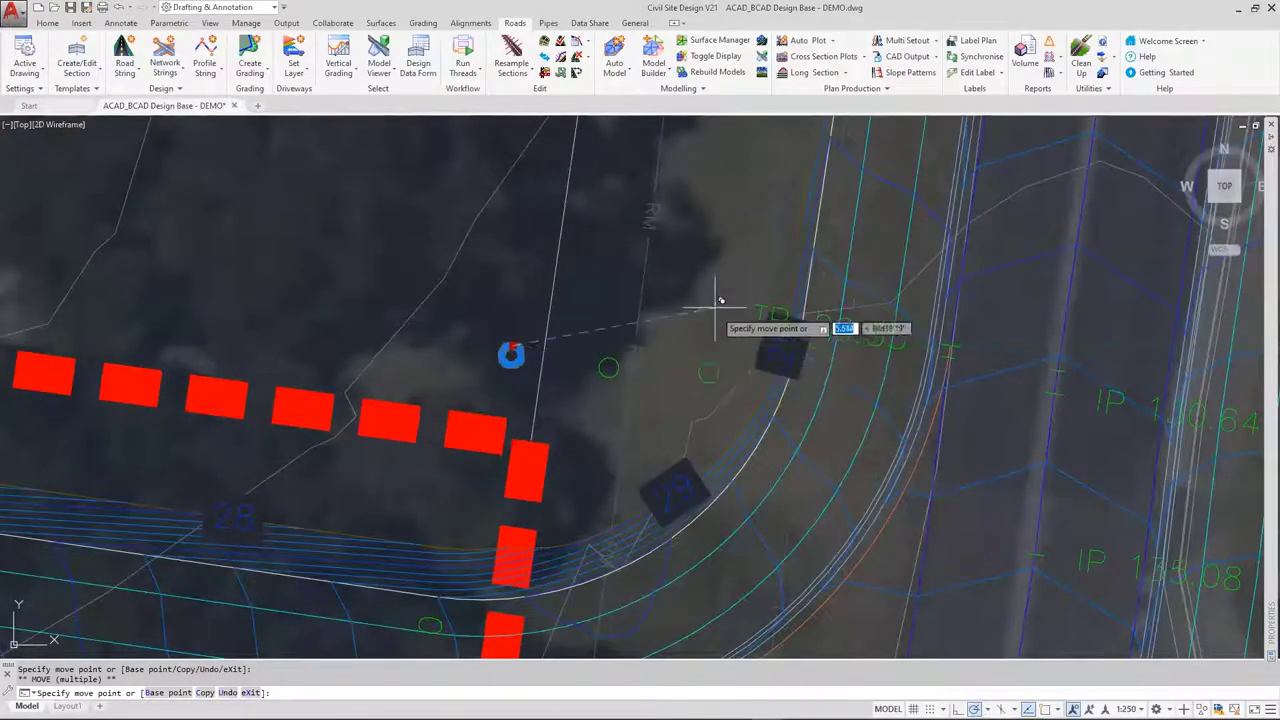
{"action": "scroll", "coordinate": [666, 286], "scroll_direction": "down", "scroll_amount": 4}
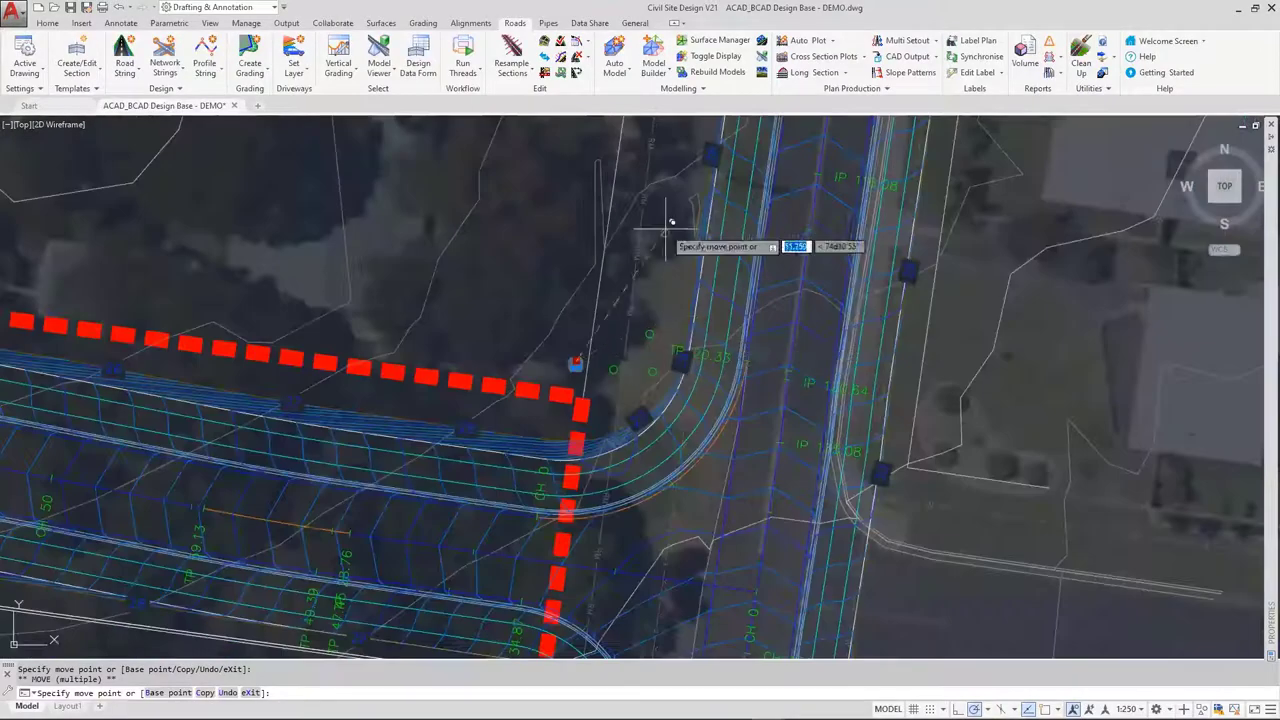
{"action": "key", "text": "Escape"}
Stretch the lower corner vertex of the wall polyline's splayed segment northward along the red dashed boundary, towards the southern kerb return
{"action": "middle_click_drag", "start_coordinate": [580, 353], "coordinate": [618, 317]}
{"action": "scroll", "coordinate": [650, 340], "scroll_direction": "up", "scroll_amount": 6}
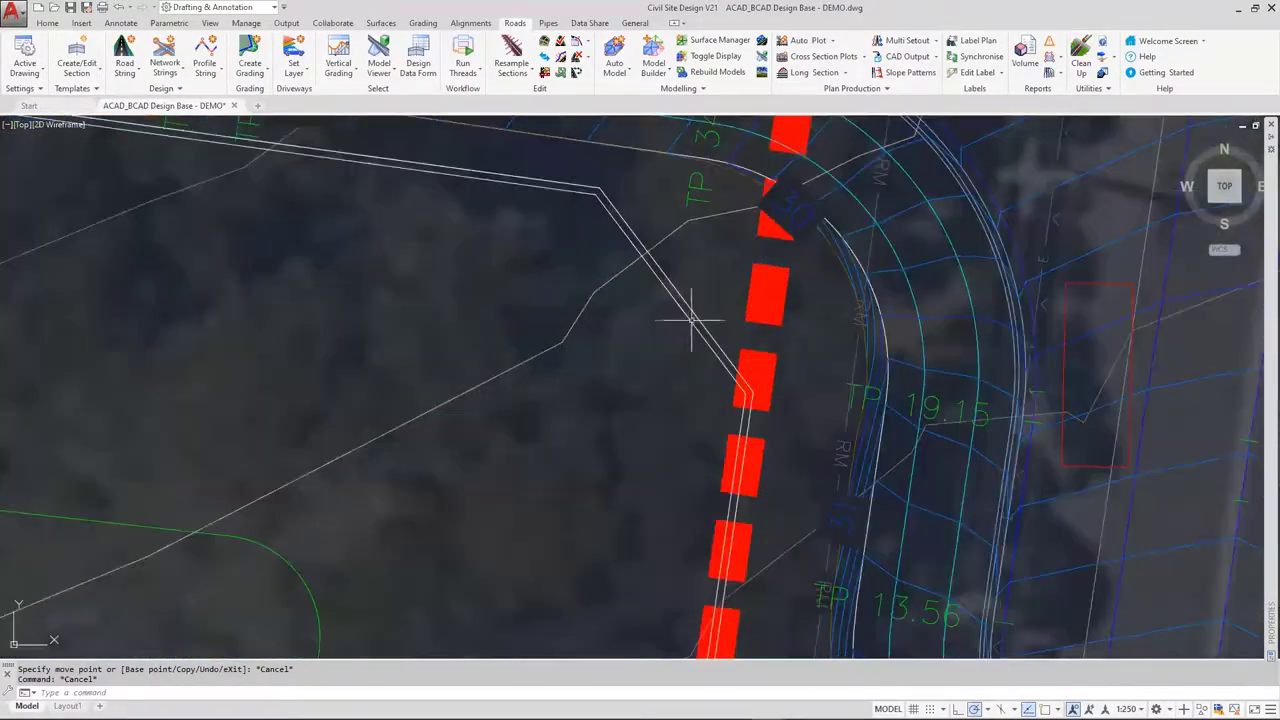
{"action": "left_click", "coordinate": [690, 318]}
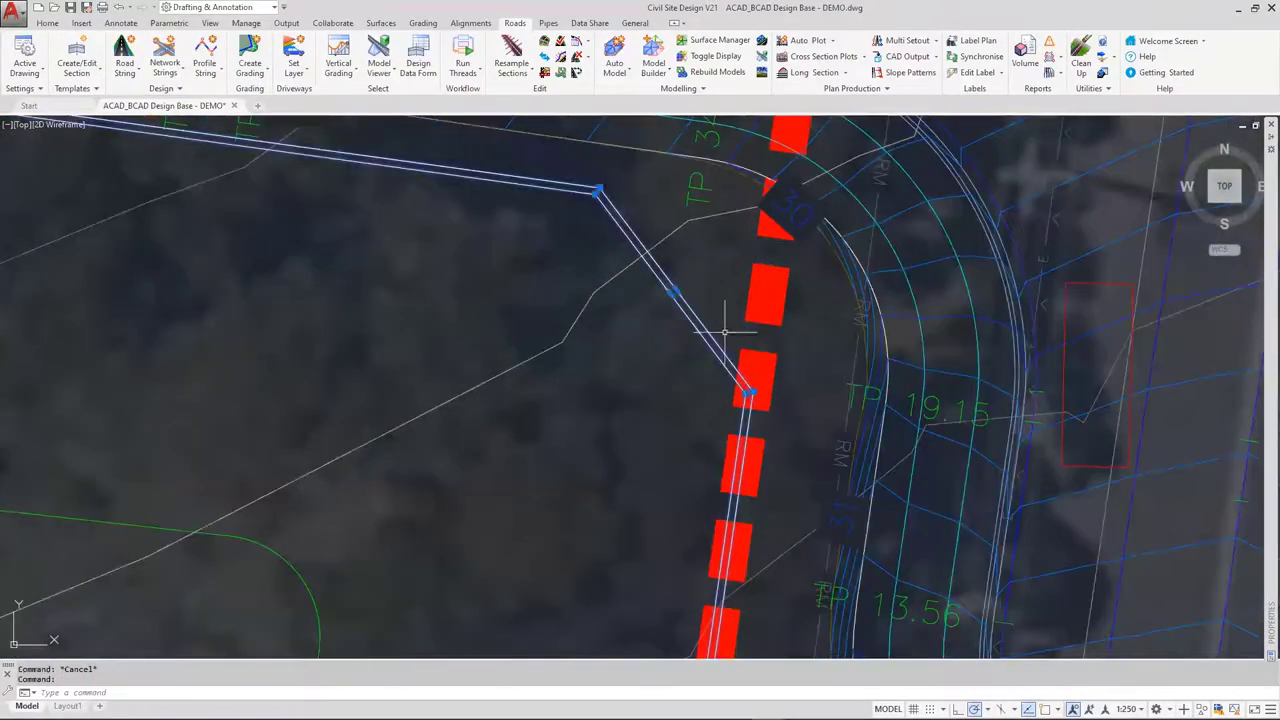
{"action": "left_click", "coordinate": [752, 392]}
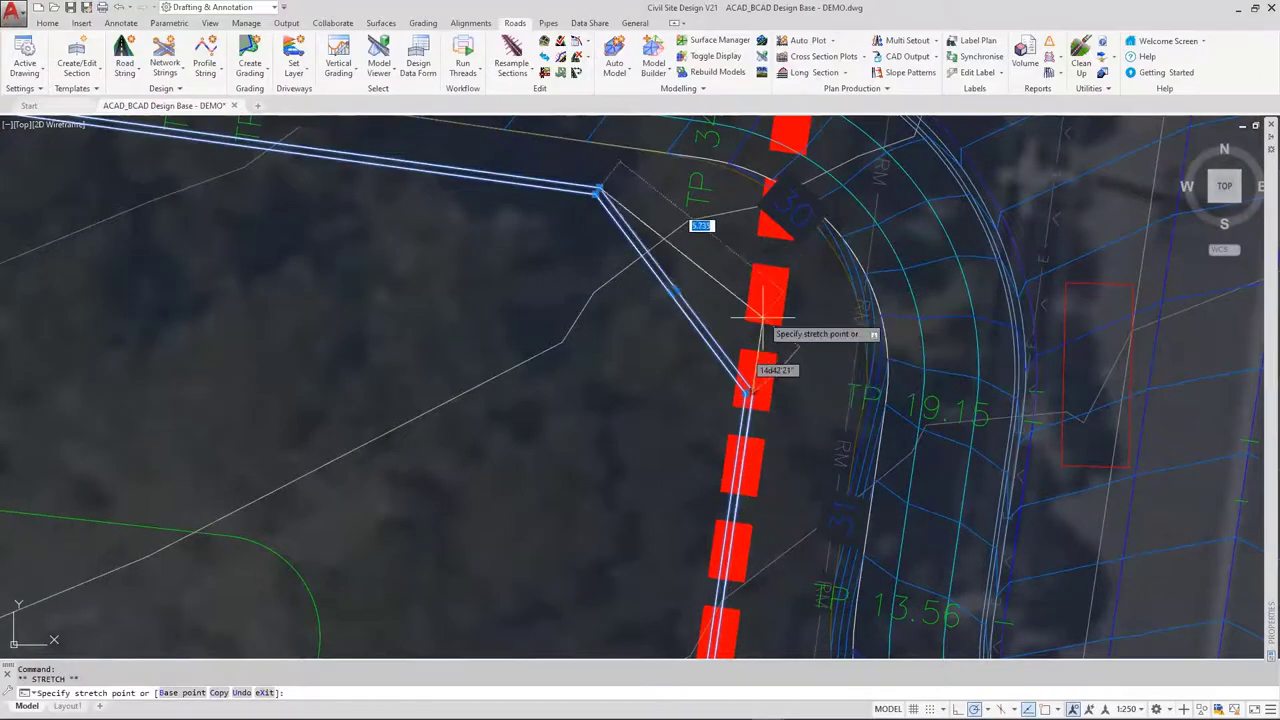
{"action": "middle_click_drag", "start_coordinate": [766, 363], "coordinate": [726, 463]}
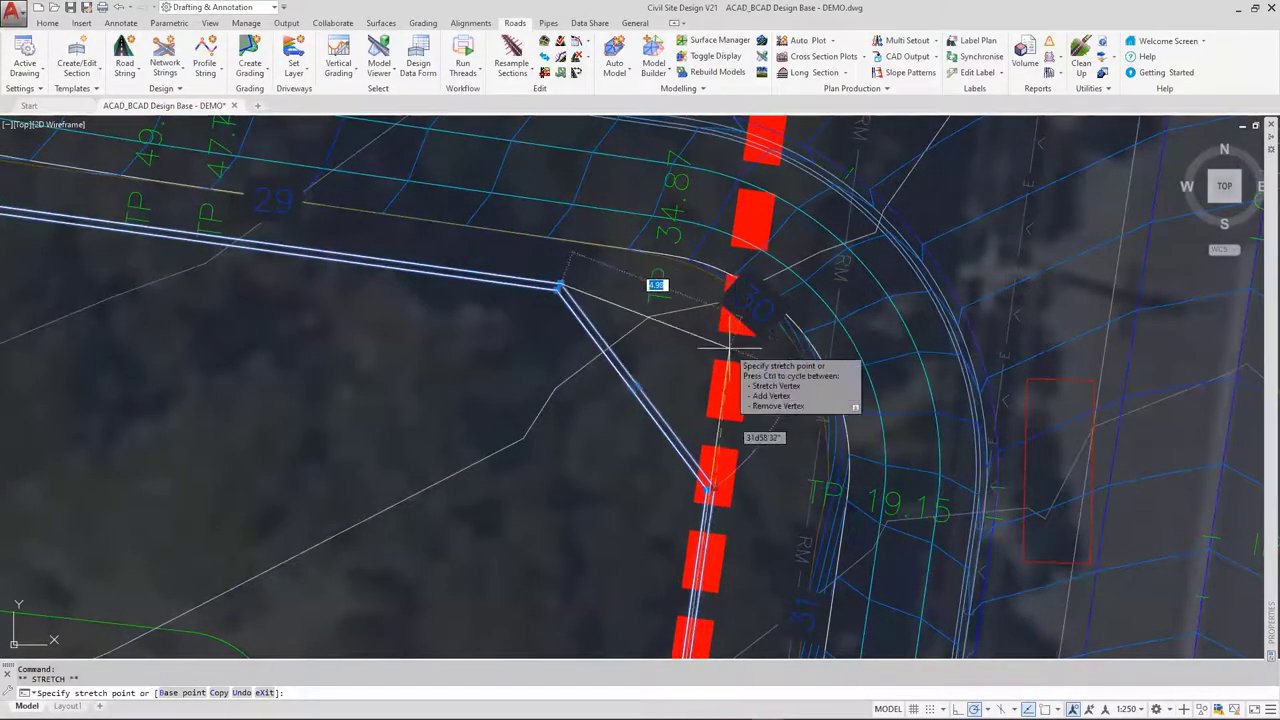
{"action": "left_click", "coordinate": [736, 350]}
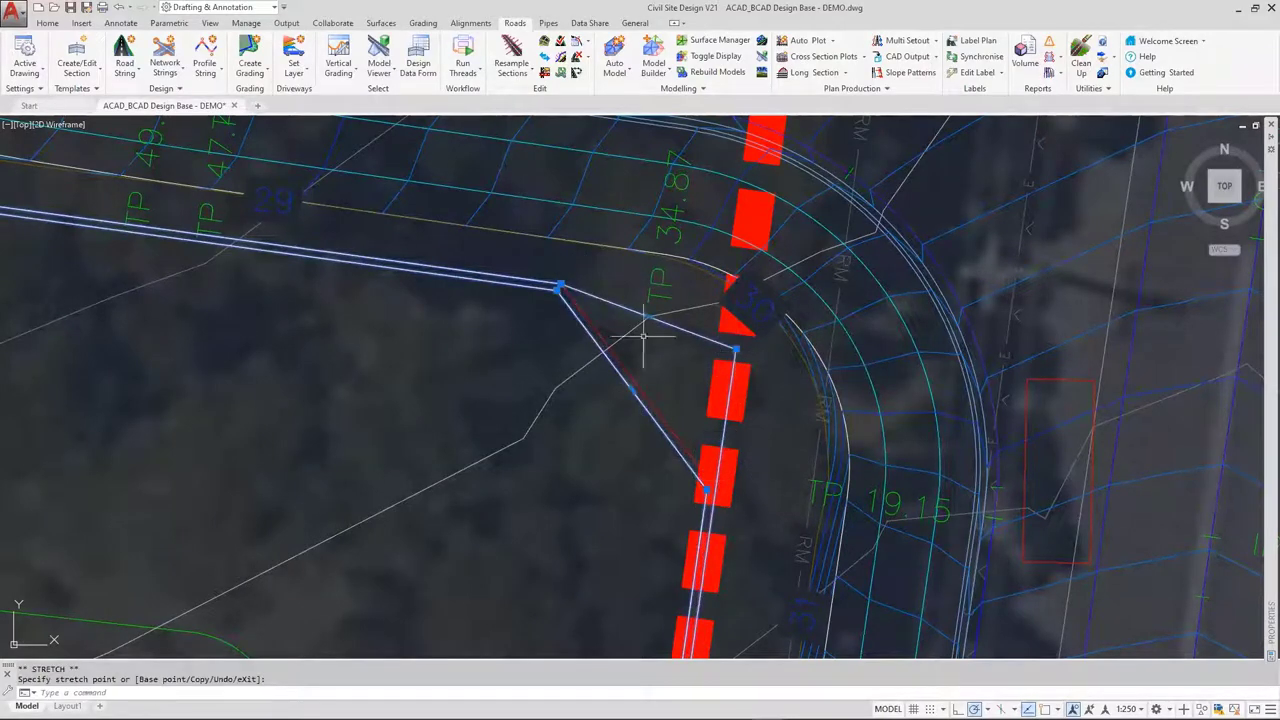
{"action": "scroll", "coordinate": [680, 368], "scroll_direction": "down", "scroll_amount": 7}
{"action": "key", "text": "Escape"}
{"action": "key", "text": "Escape"}
{"action": "middle_click_drag", "start_coordinate": [690, 352], "coordinate": [688, 450]}
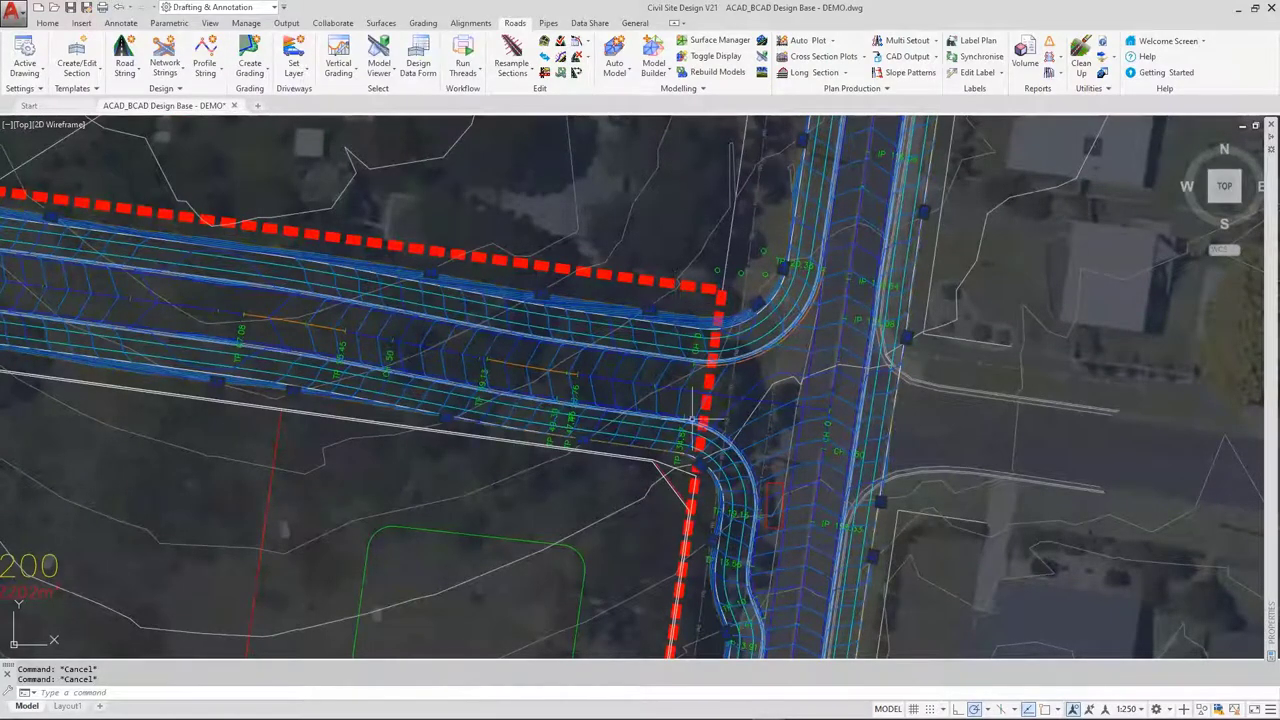
Return to the Model Viewer and refresh the model to update the sight lines for the copied trees and reshaped wall
{"action": "mouse_move", "coordinate": [700, 716]}
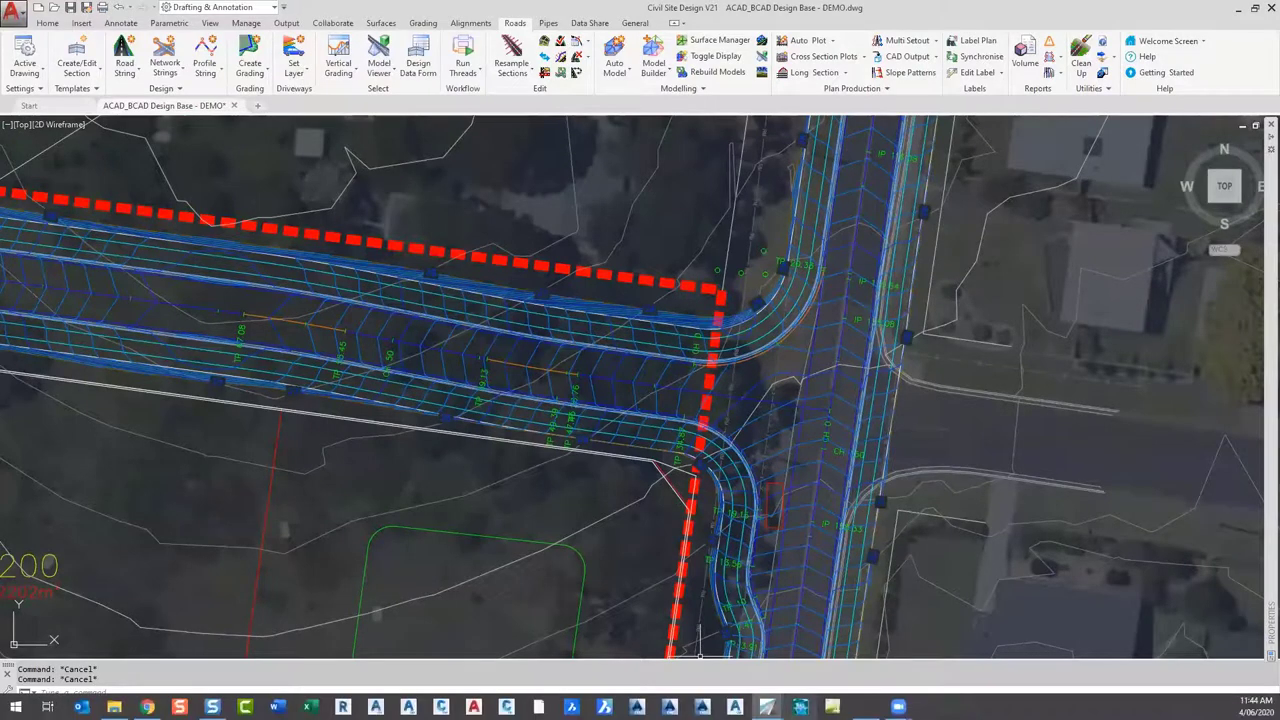
{"action": "left_click", "coordinate": [800, 706]}
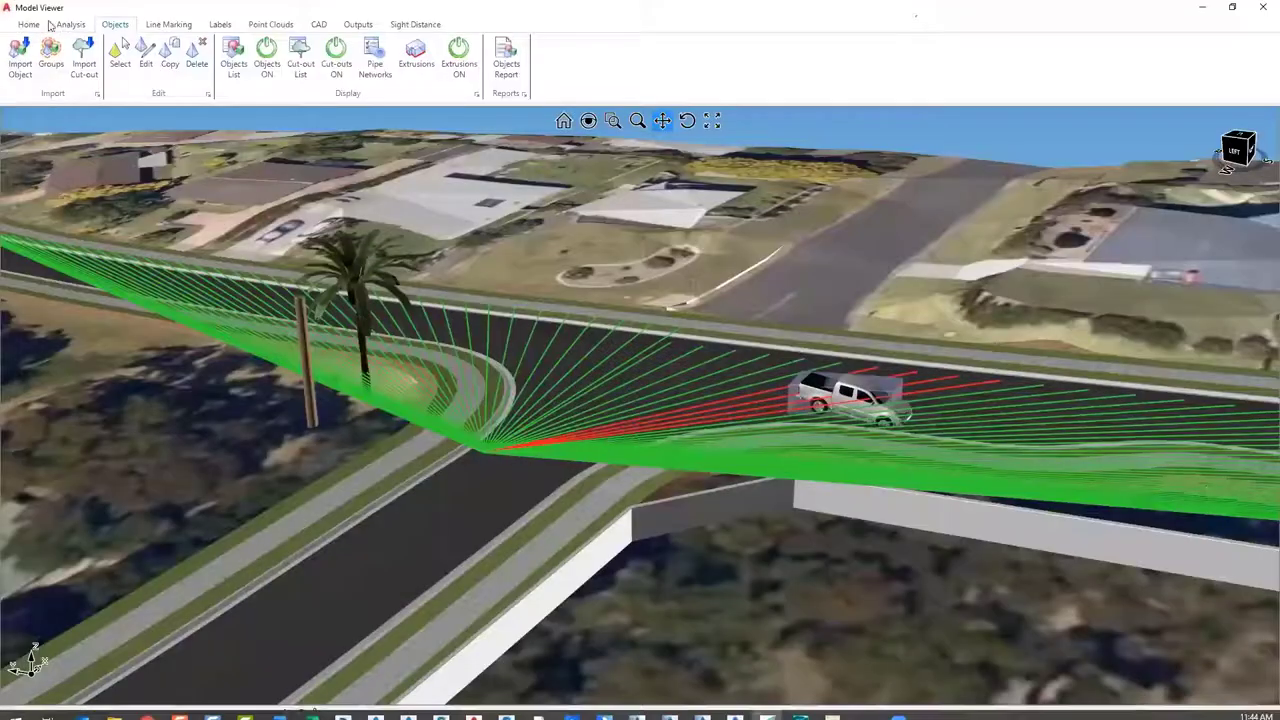
{"action": "left_click", "coordinate": [28, 24]}
{"action": "left_click", "coordinate": [21, 60]}
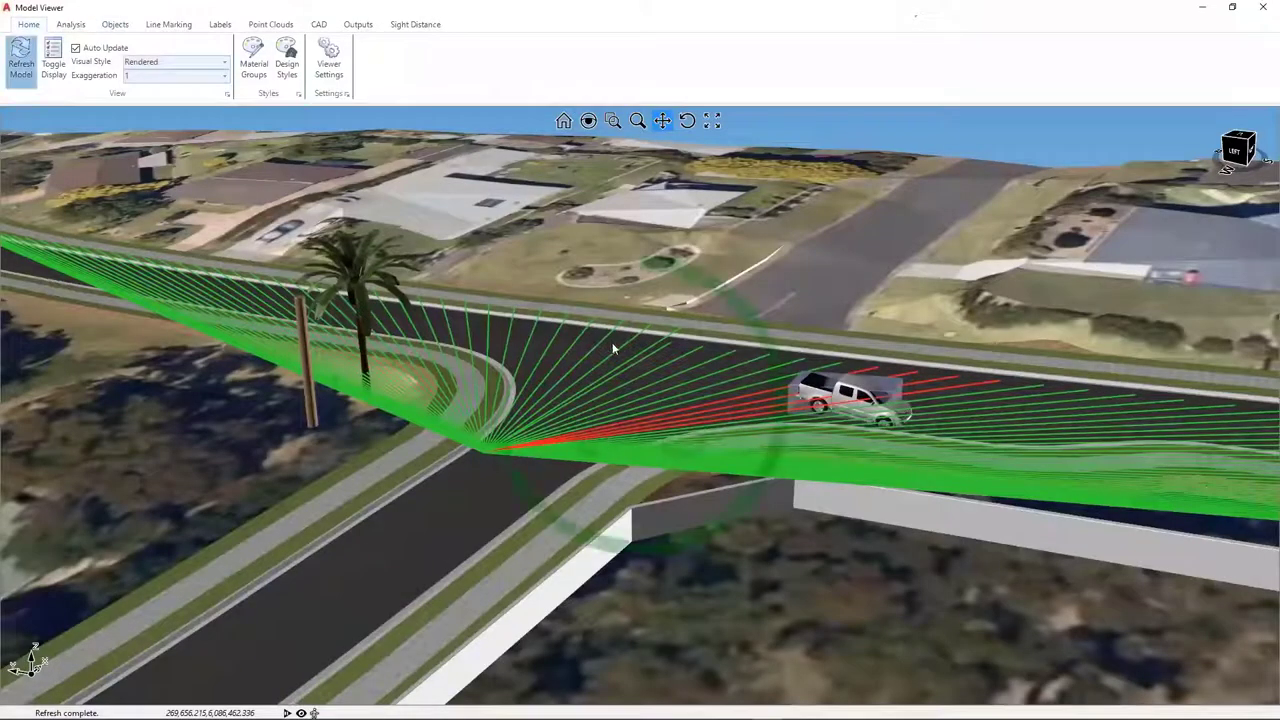
{"action": "scroll", "coordinate": [608, 343], "scroll_direction": "up", "scroll_amount": 3}
{"action": "scroll", "coordinate": [583, 432], "scroll_direction": "up", "scroll_amount": 2}
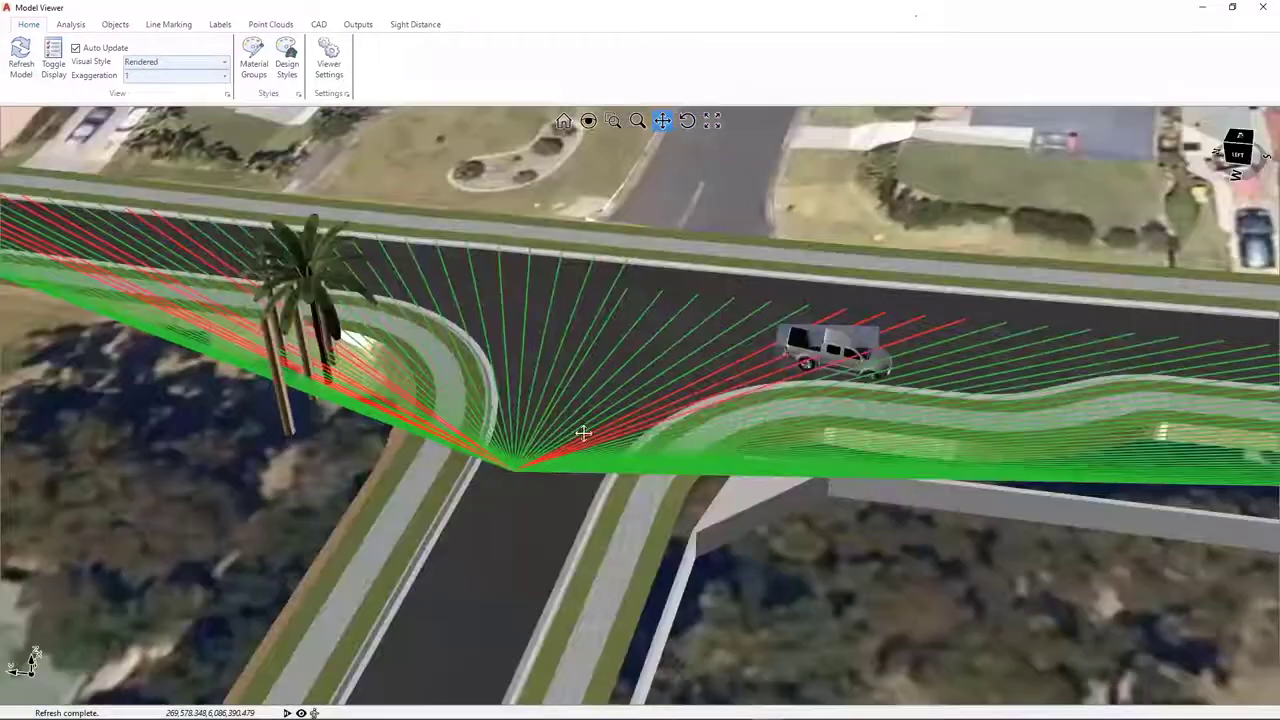
{"action": "middle_click_drag", "start_coordinate": [583, 432], "coordinate": [637, 417], "text": "shift"}
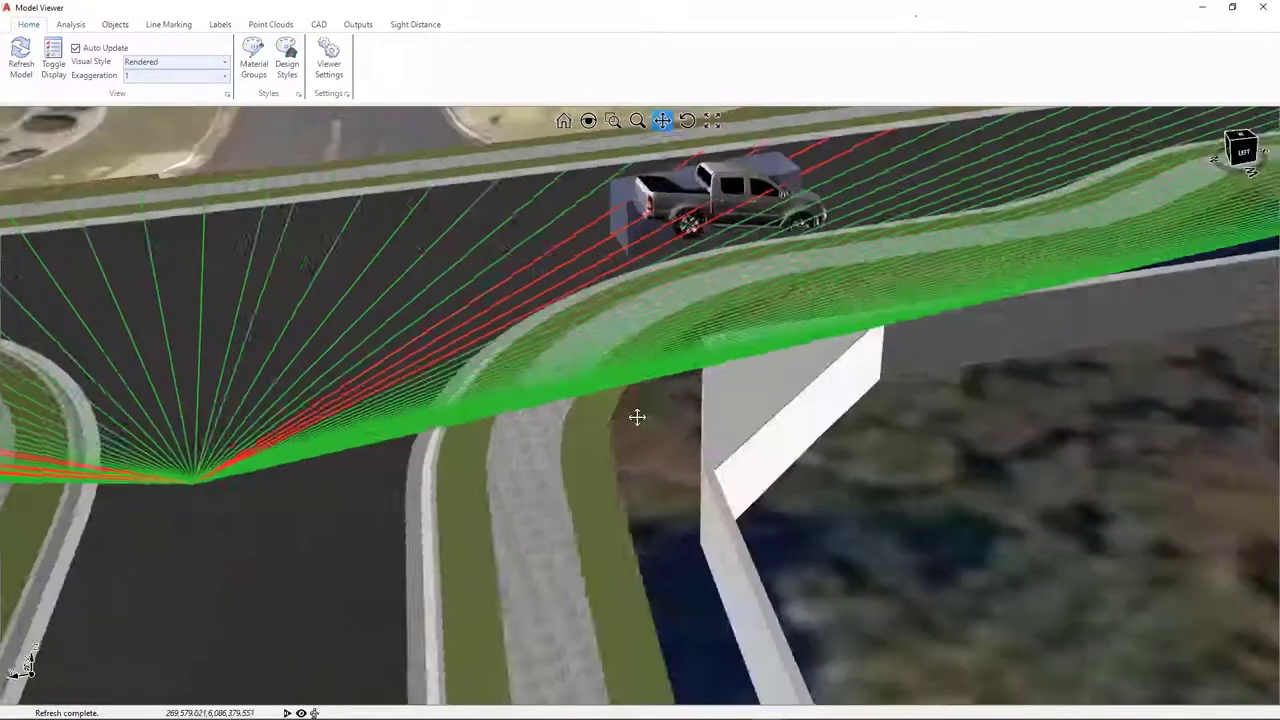
{"action": "scroll", "coordinate": [637, 417], "scroll_direction": "down", "scroll_amount": 2}
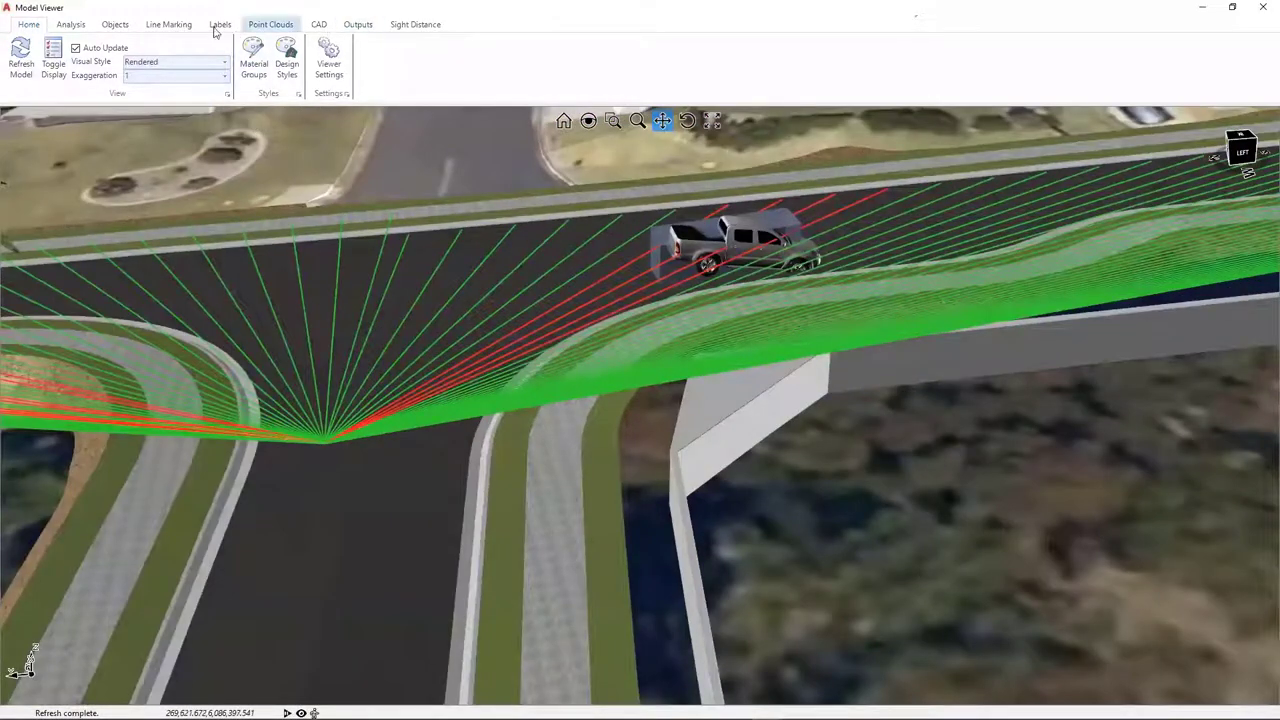
Set the WALL extrusion group's top elevation to an added level of 1.8 above the NS surface, and close the extrusion settings
{"action": "left_click", "coordinate": [115, 25]}
{"action": "left_click", "coordinate": [418, 63]}
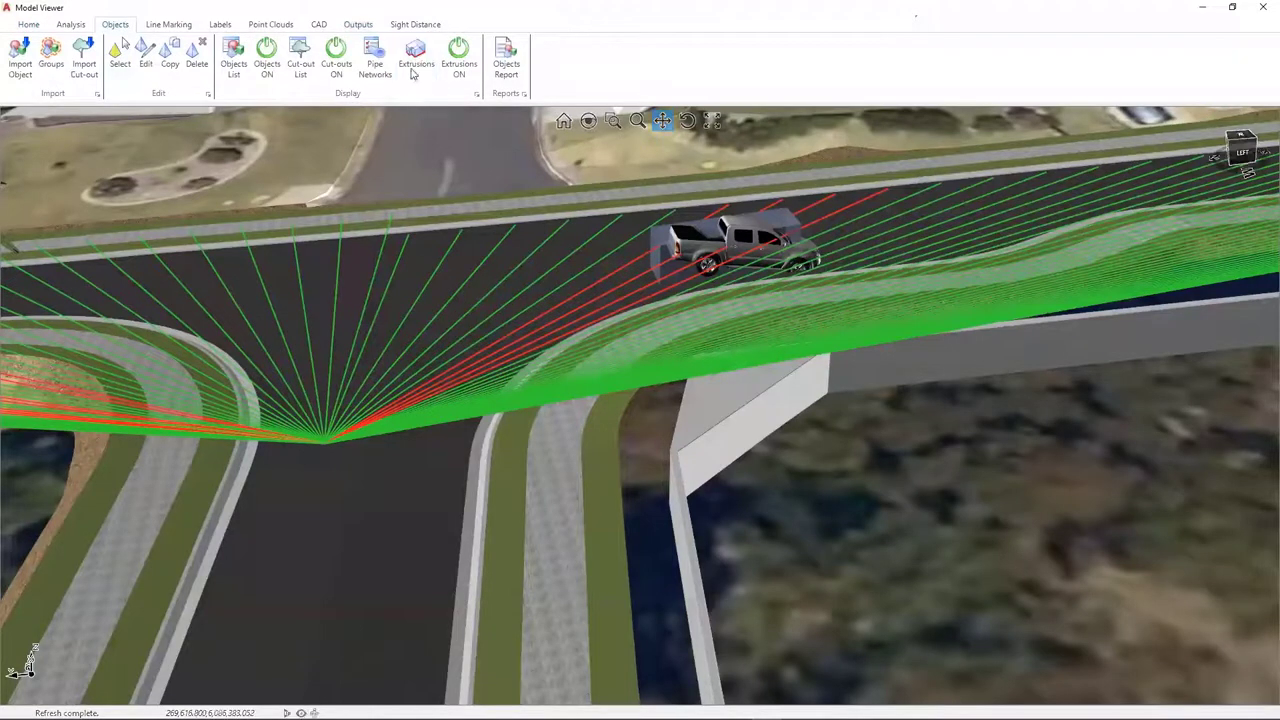
{"action": "left_click", "coordinate": [112, 222]}
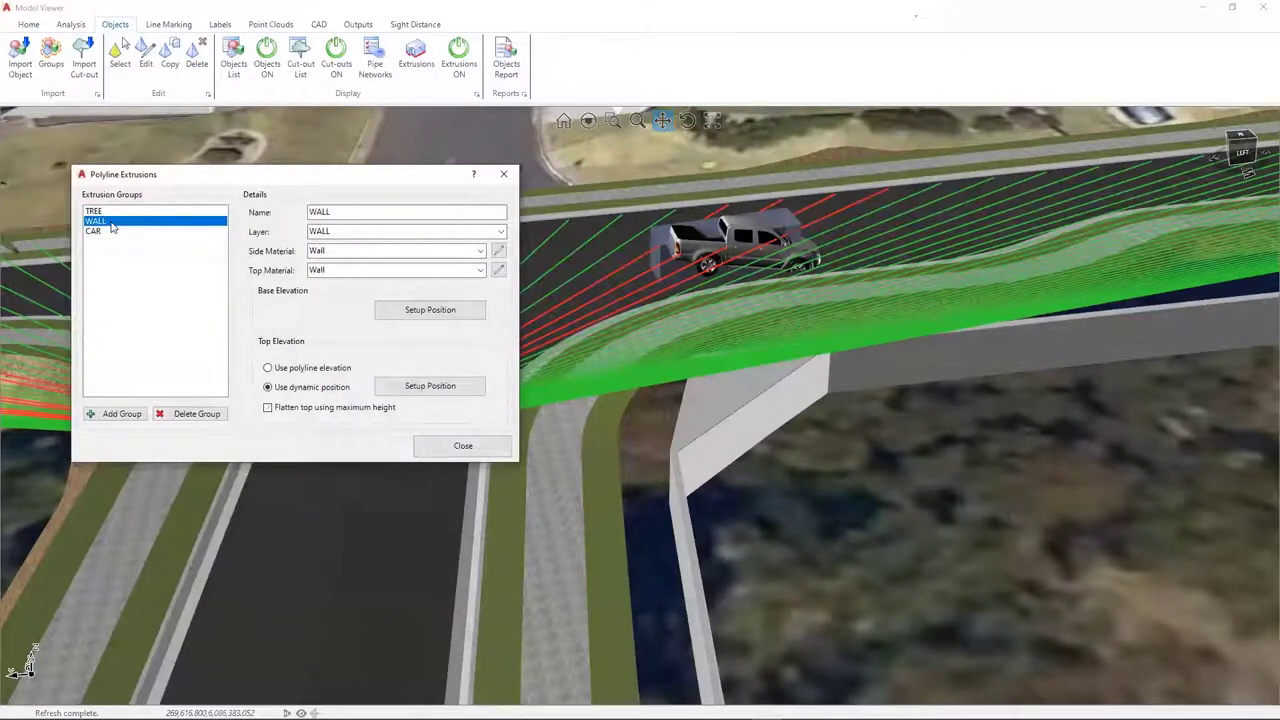
{"action": "left_click", "coordinate": [432, 388]}
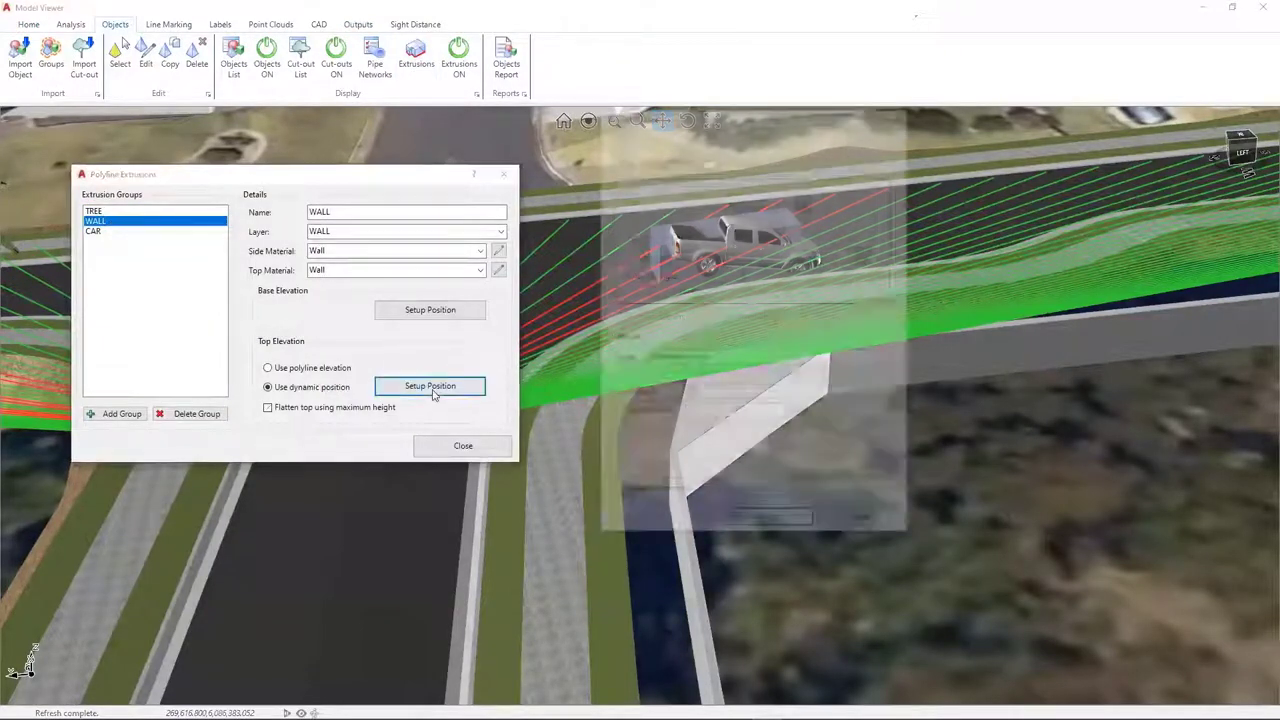
{"action": "double_click", "coordinate": [746, 414]}
{"action": "type", "text": "1.8"}
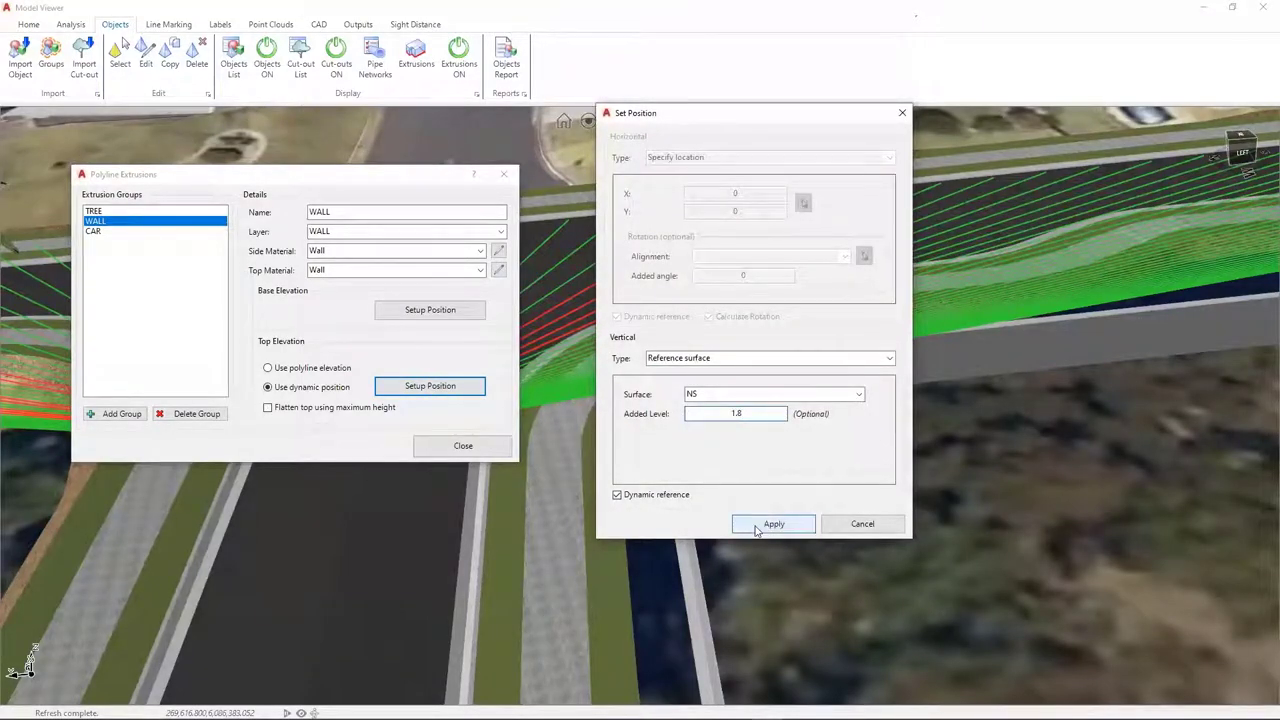
{"action": "left_click", "coordinate": [772, 523]}
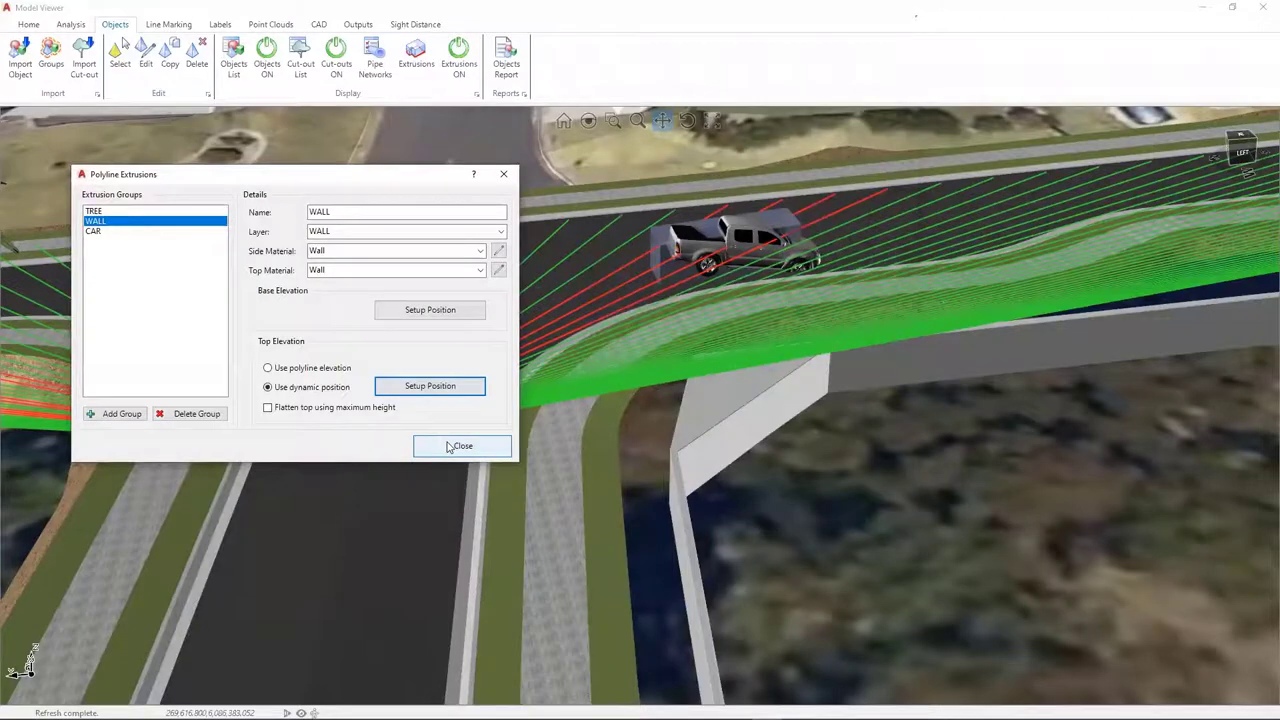
{"action": "left_click", "coordinate": [429, 386]}
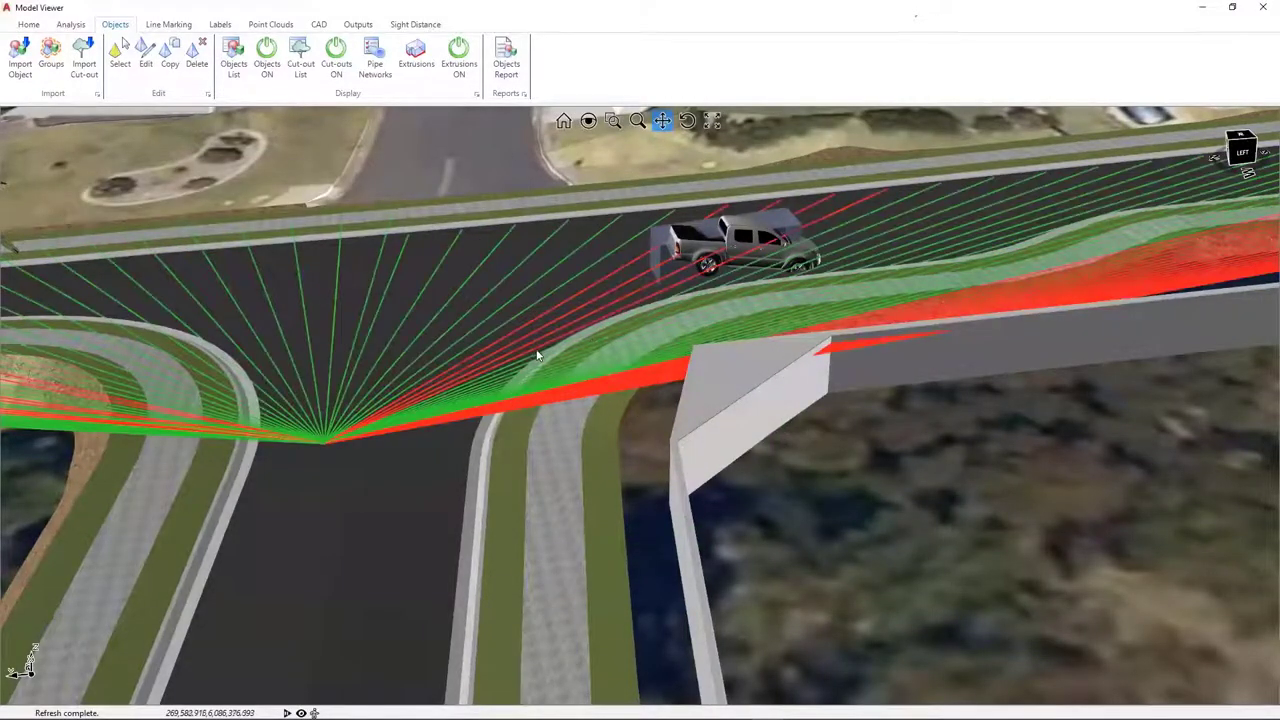
Inspect the sight lines around the raised wall, the parked vehicle and the group of trees from several angles
{"action": "middle_click_drag", "start_coordinate": [537, 354], "coordinate": [1024, 293]}
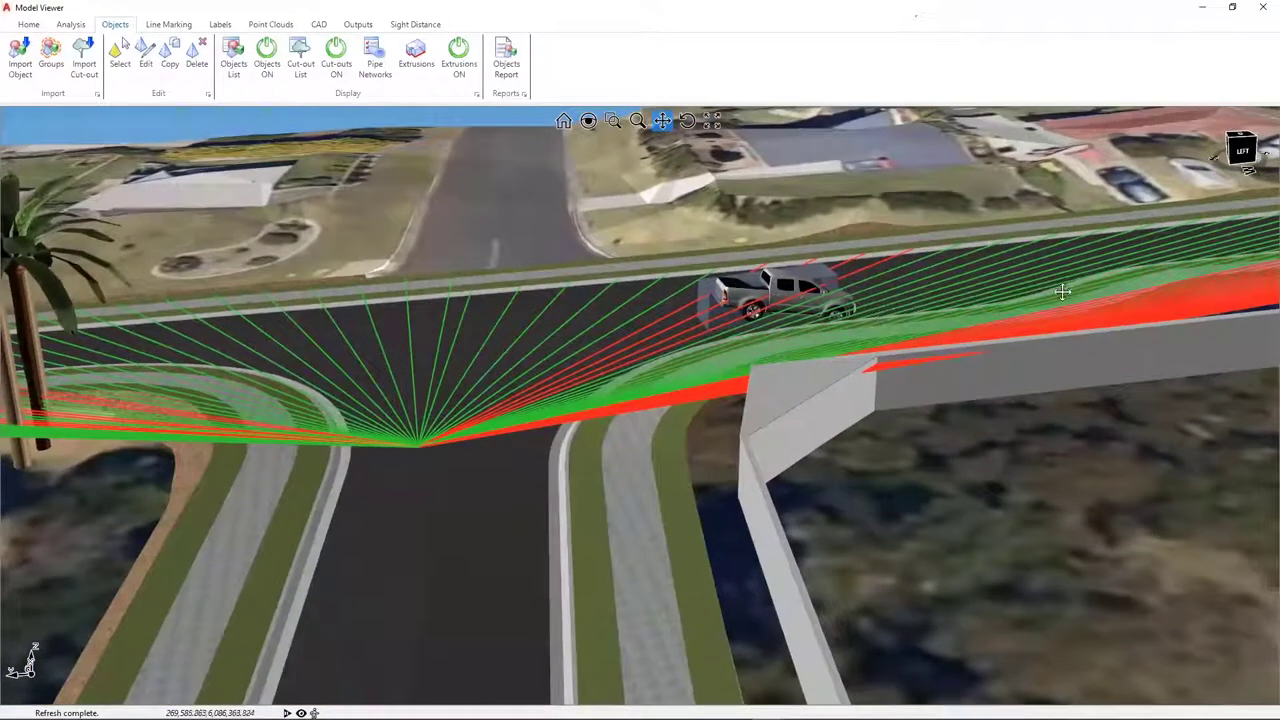
{"action": "middle_click_drag", "start_coordinate": [554, 317], "coordinate": [600, 441]}
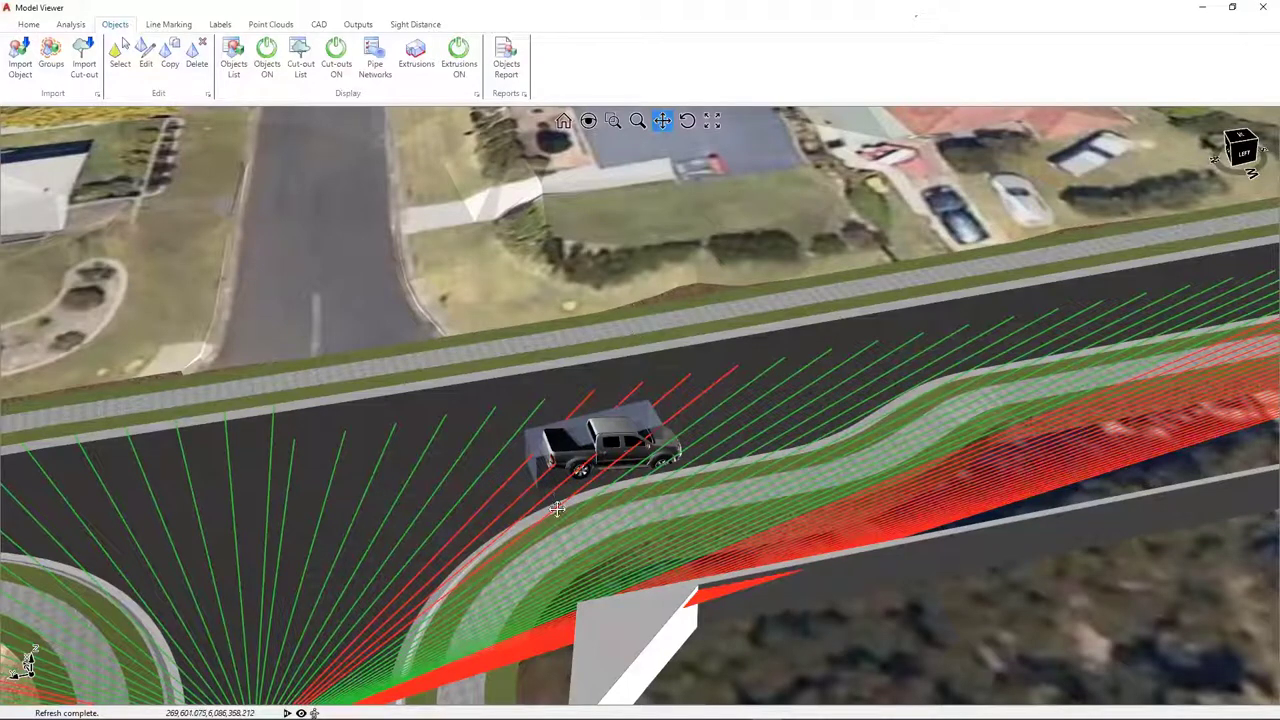
{"action": "scroll", "coordinate": [530, 485], "scroll_direction": "up", "scroll_amount": 1}
{"action": "scroll", "coordinate": [576, 465], "scroll_direction": "up", "scroll_amount": 2}
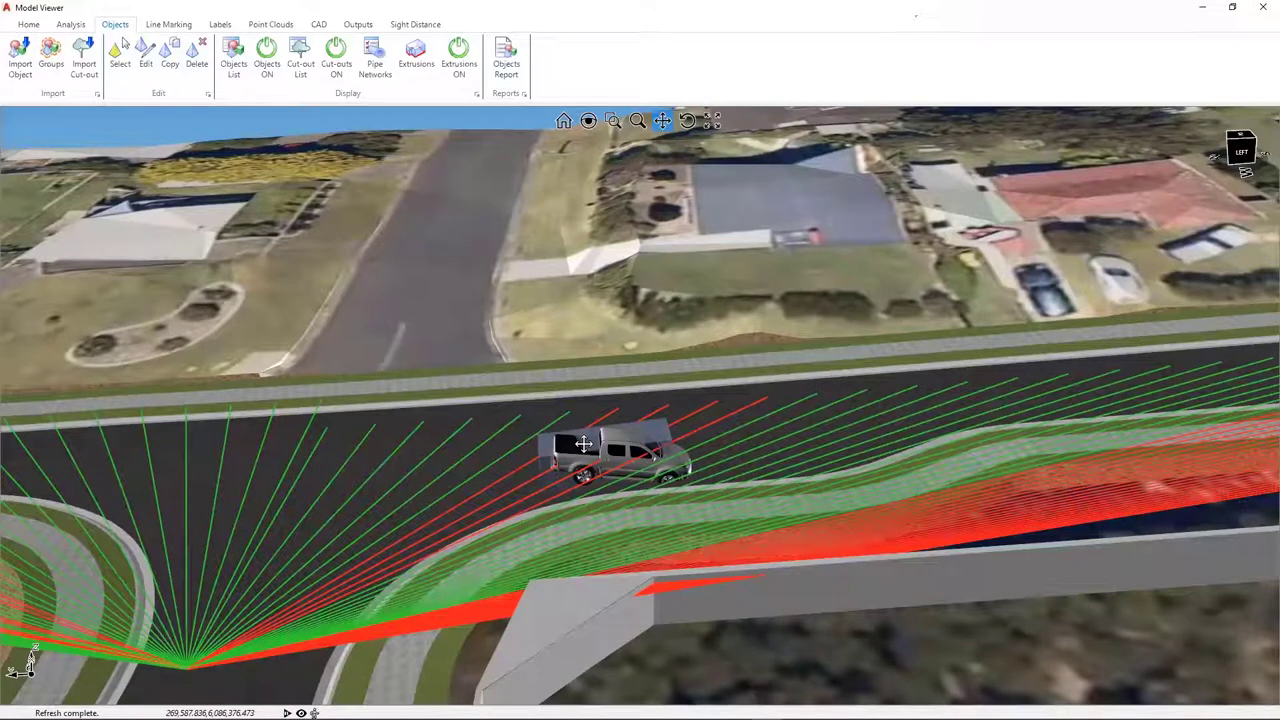
{"action": "scroll", "coordinate": [540, 425], "scroll_direction": "down", "scroll_amount": 2}
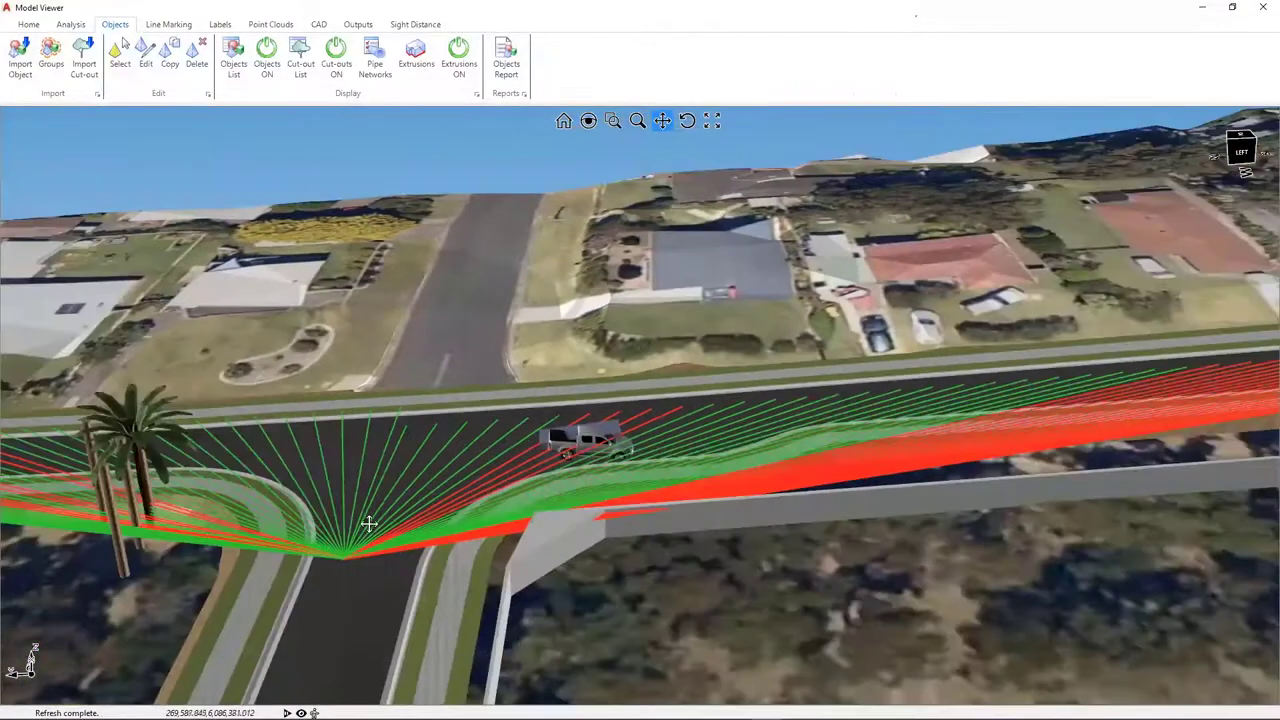
{"action": "middle_click_drag", "start_coordinate": [354, 517], "coordinate": [199, 516]}
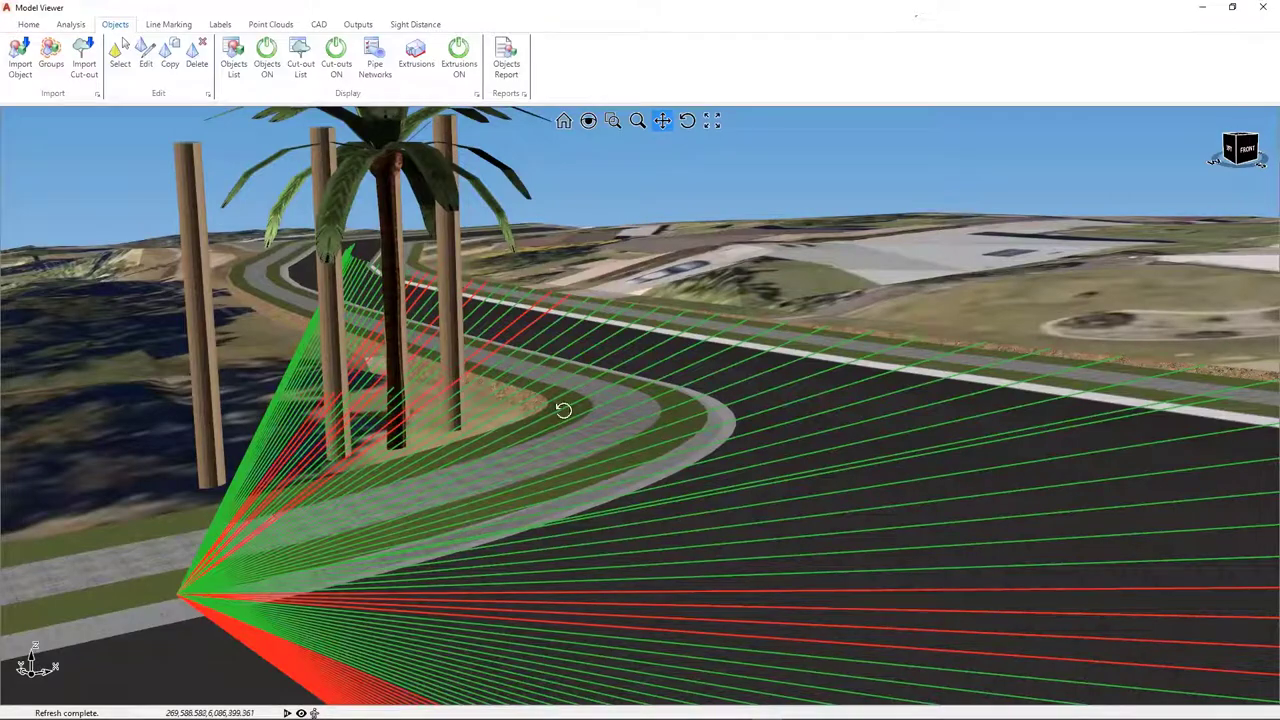
{"action": "scroll", "coordinate": [535, 400], "scroll_direction": "up", "scroll_amount": 2}
{"action": "scroll", "coordinate": [537, 400], "scroll_direction": "down", "scroll_amount": 5}
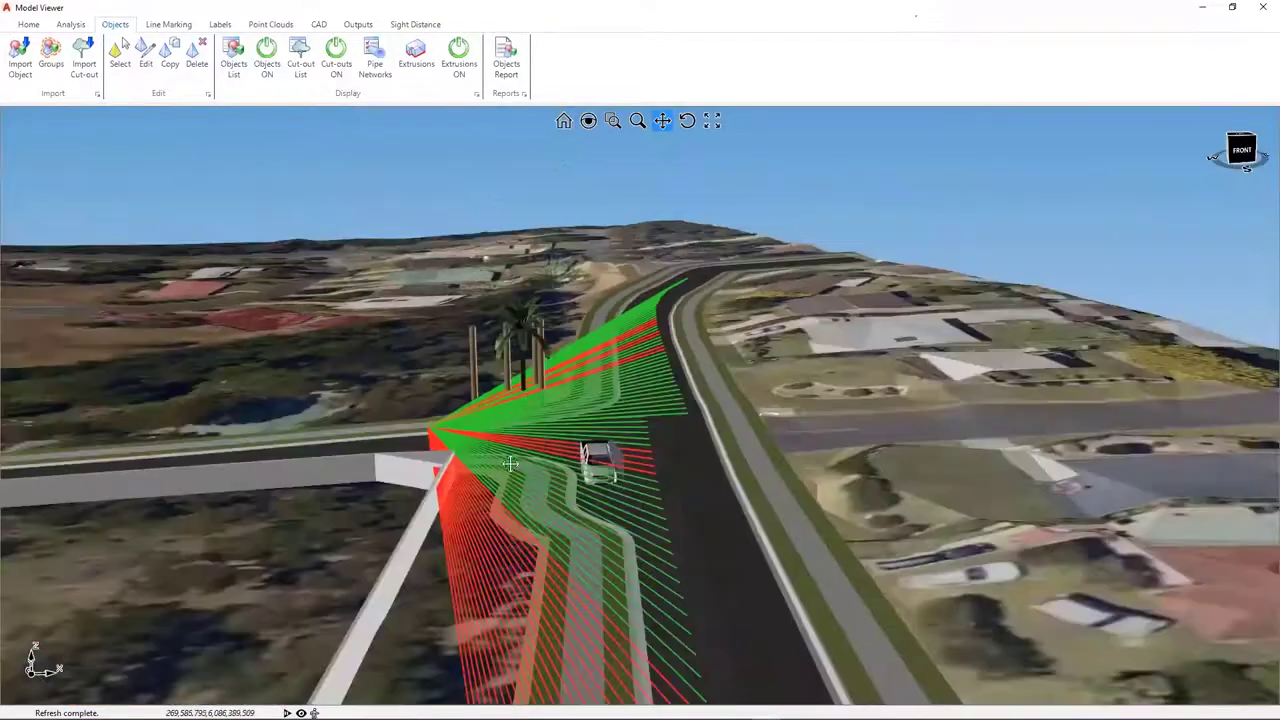
{"action": "scroll", "coordinate": [586, 430], "scroll_direction": "up", "scroll_amount": 2}
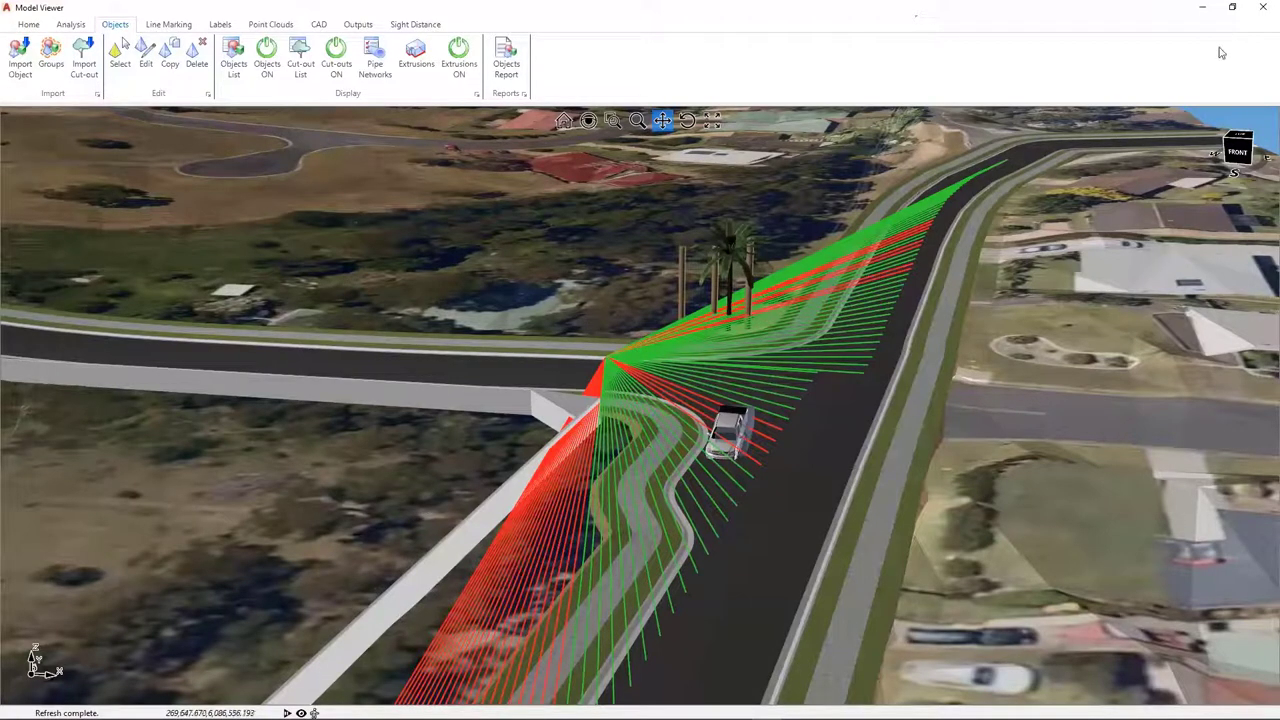
Switch back to the Civil Site Design drawing and create a new layer named bld, making it the current layer
{"action": "left_click", "coordinate": [1202, 7]}
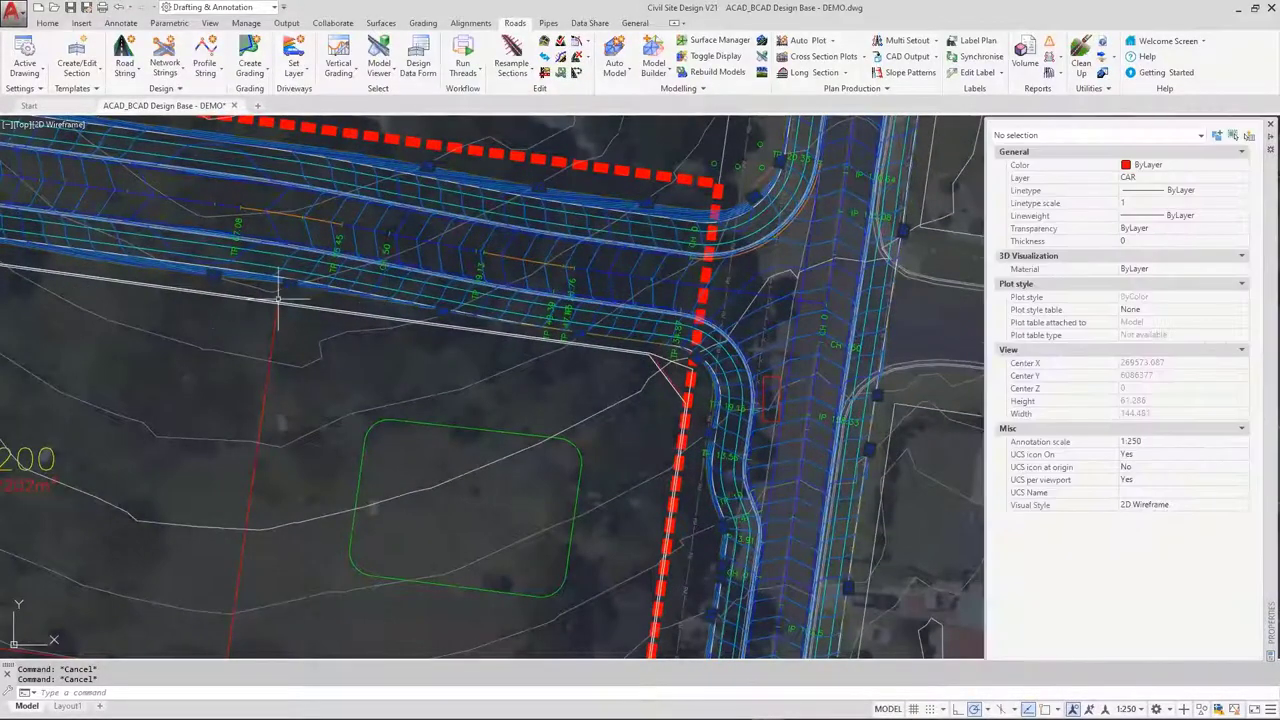
{"action": "type", "text": "LA"}
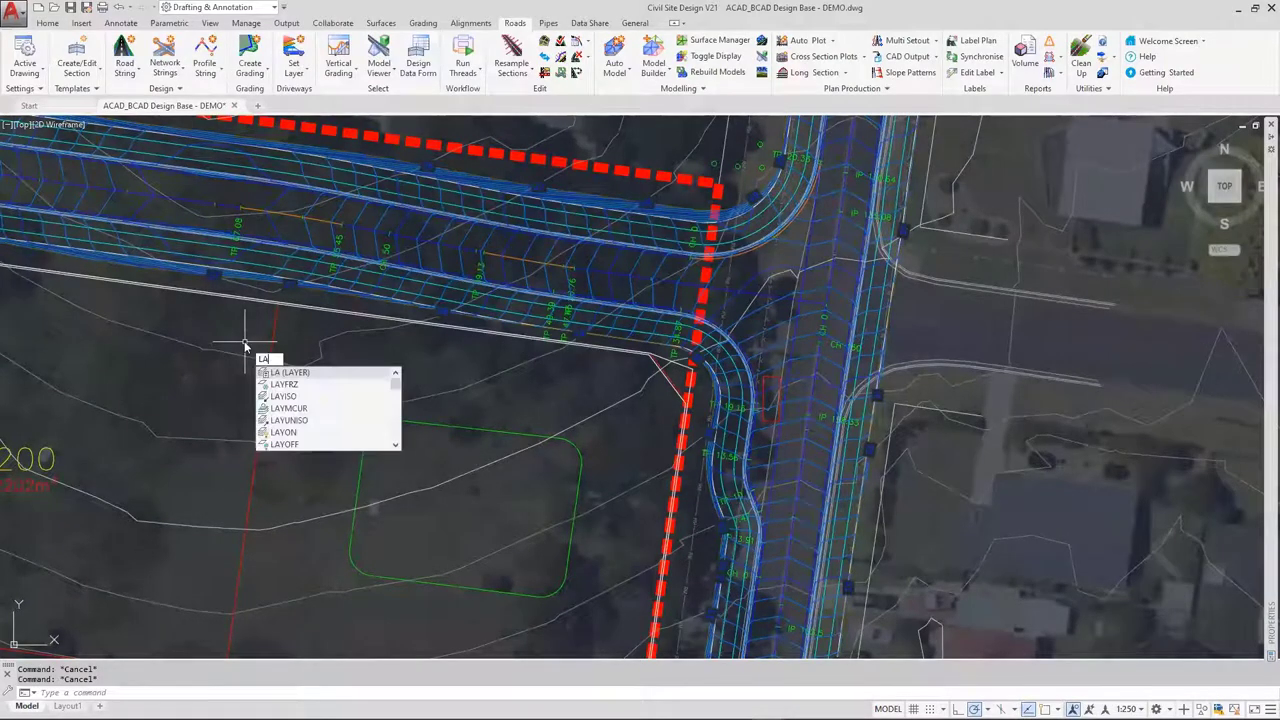
{"action": "key", "text": "Return"}
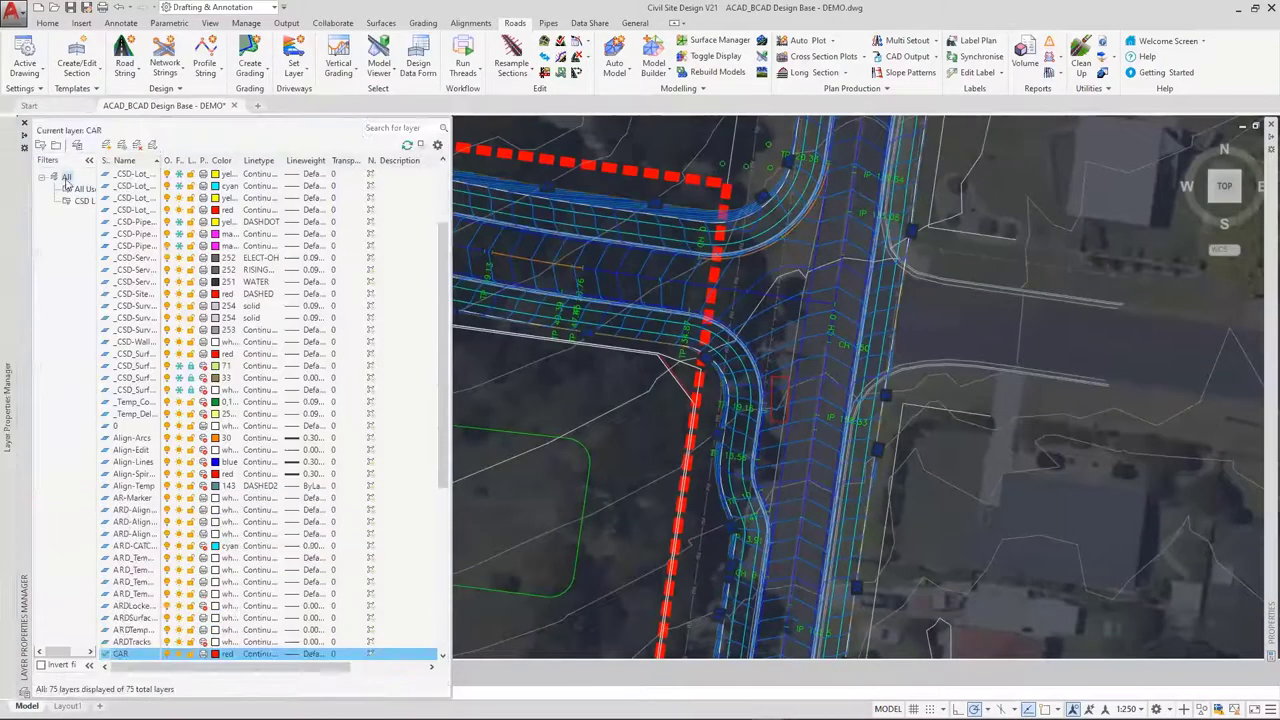
{"action": "left_click", "coordinate": [107, 146]}
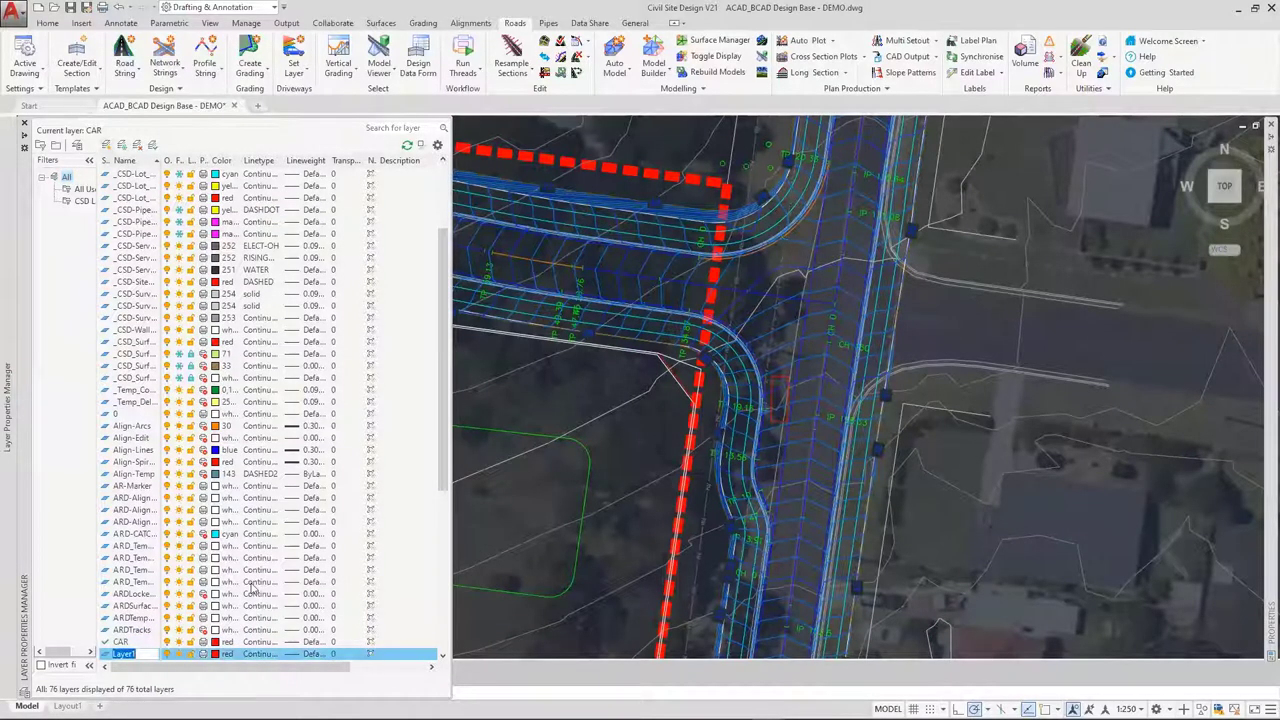
{"action": "type", "text": "bld"}
{"action": "double_click", "coordinate": [106, 654]}
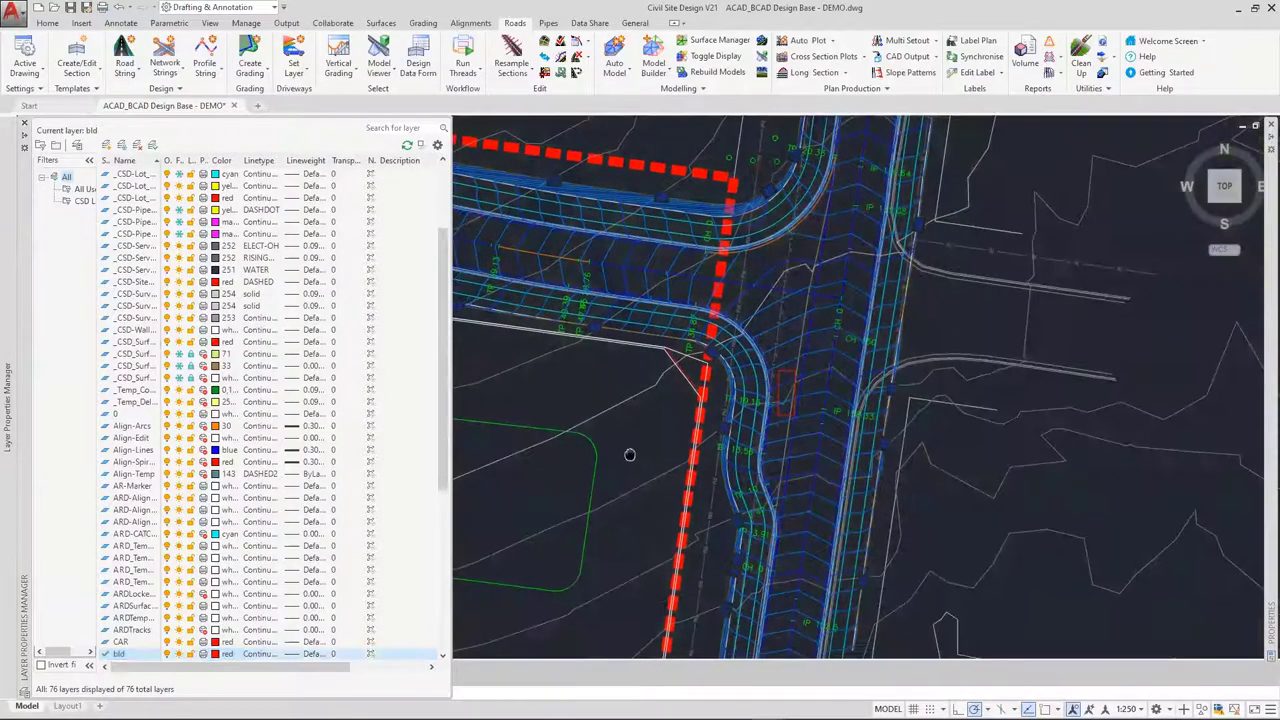
Draw a four-sided building outline polyline of about 236 m² in lot 200, just inside the red dashed boundary near the intersection
{"action": "mouse_move", "coordinate": [628, 451]}
{"action": "middle_mouse_down"}
{"action": "mouse_move", "coordinate": [666, 449]}
{"action": "mouse_move", "coordinate": [659, 420]}
{"action": "middle_mouse_up"}
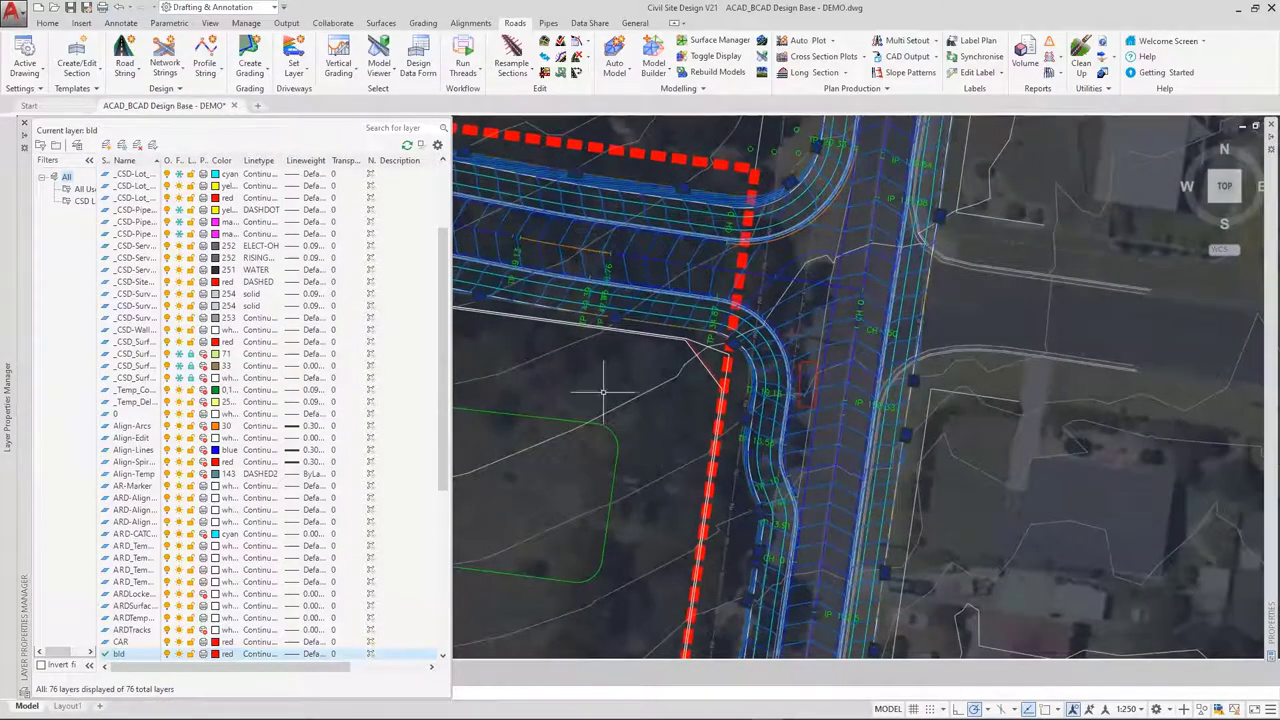
{"action": "type", "text": "PL"}
{"action": "key", "text": "Return"}
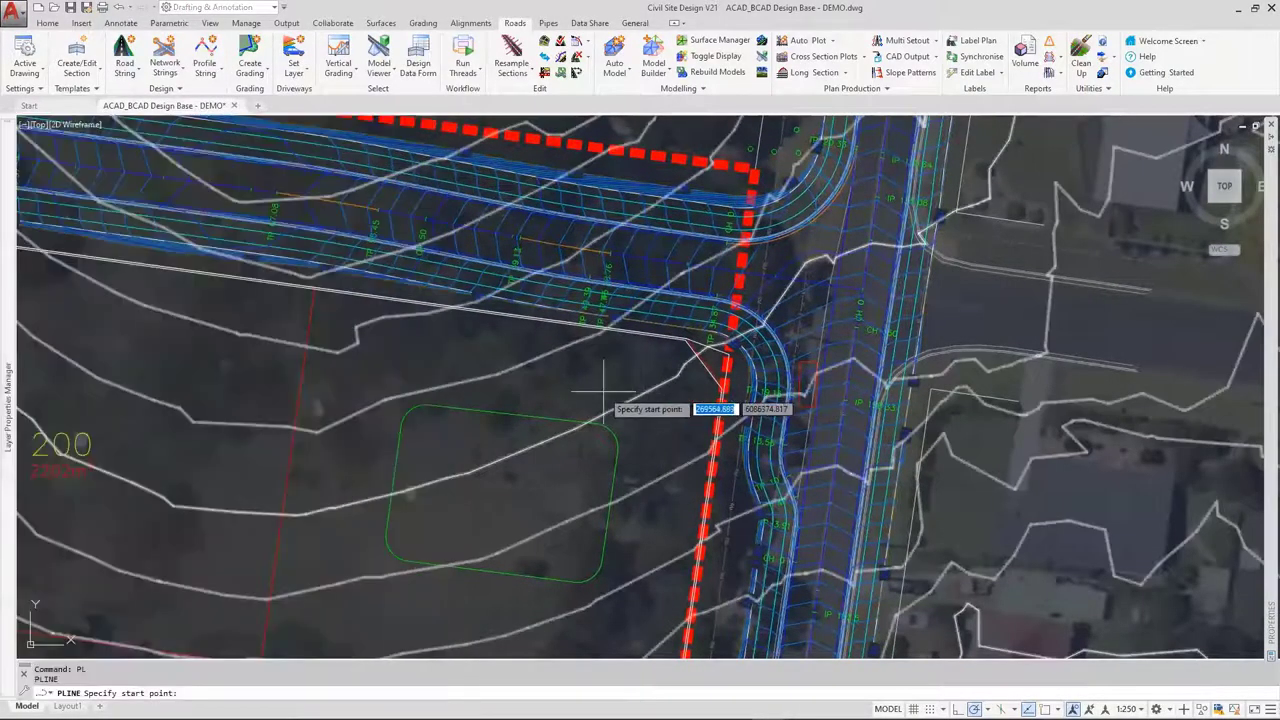
{"action": "scroll", "coordinate": [590, 388], "scroll_direction": "up", "scroll_amount": 3}
{"action": "scroll", "coordinate": [600, 390], "scroll_direction": "down", "scroll_amount": 5}
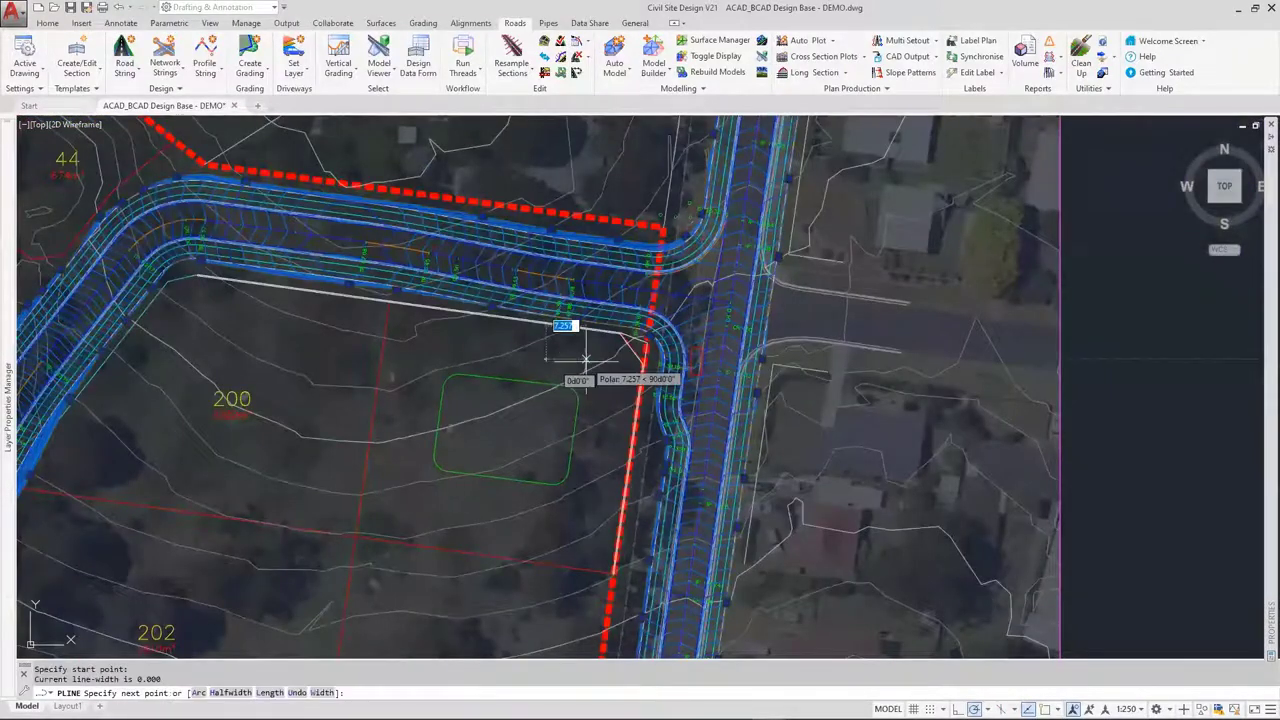
{"action": "scroll", "coordinate": [563, 340], "scroll_direction": "up", "scroll_amount": 4}
{"action": "left_click", "coordinate": [672, 253]}
{"action": "left_click", "coordinate": [501, 239]}
{"action": "scroll", "coordinate": [657, 384], "scroll_direction": "down", "scroll_amount": 2}
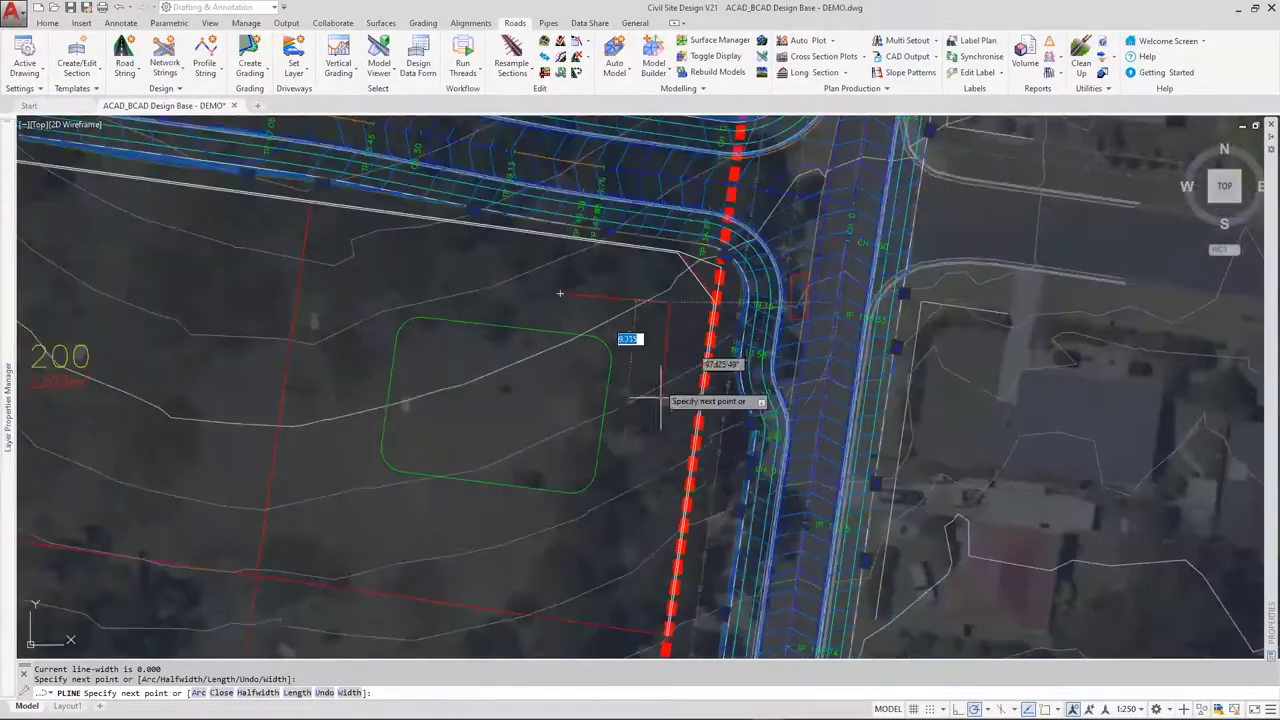
{"action": "left_click", "coordinate": [580, 460]}
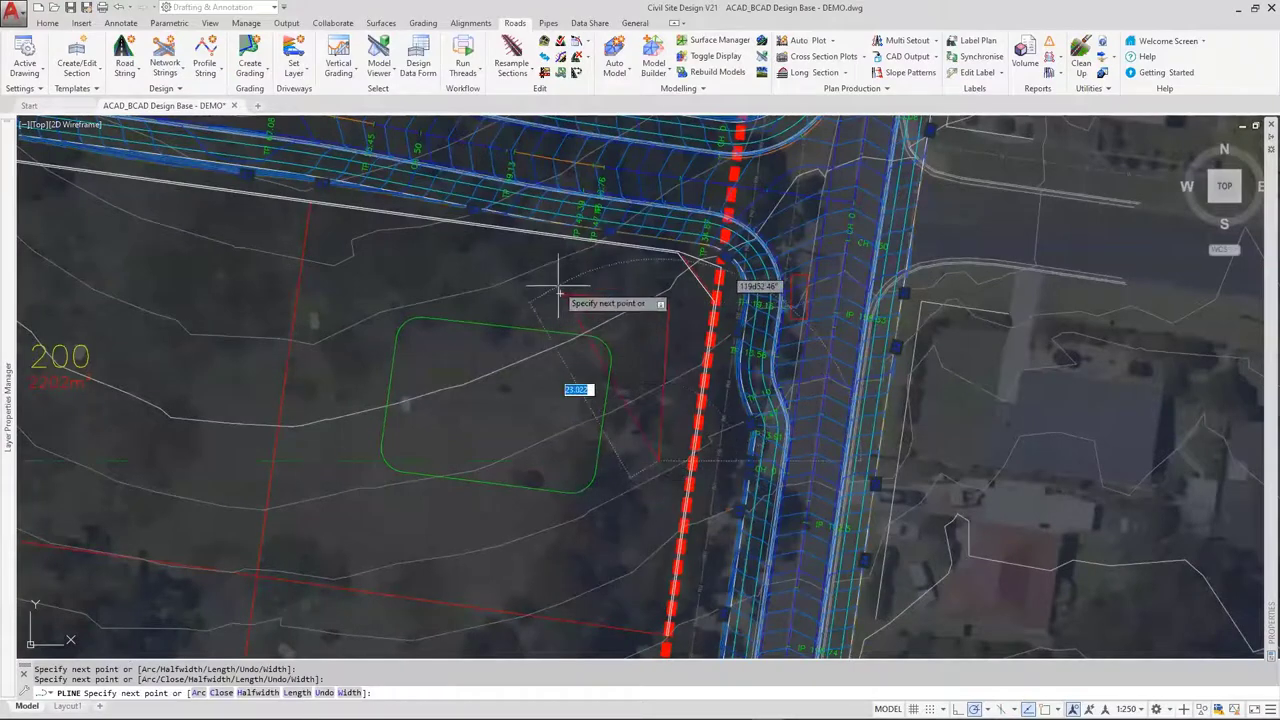
{"action": "key", "text": "F3"}
{"action": "left_click", "coordinate": [560, 293]}
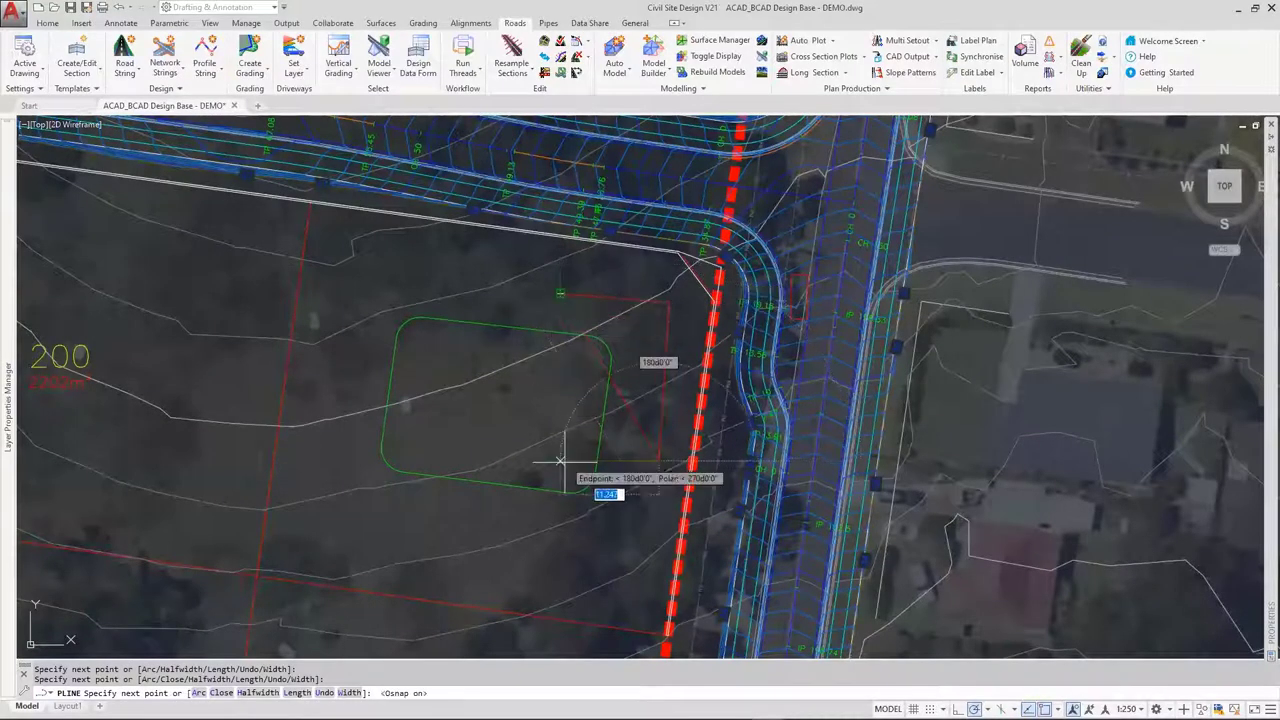
{"action": "left_click", "coordinate": [548, 460]}
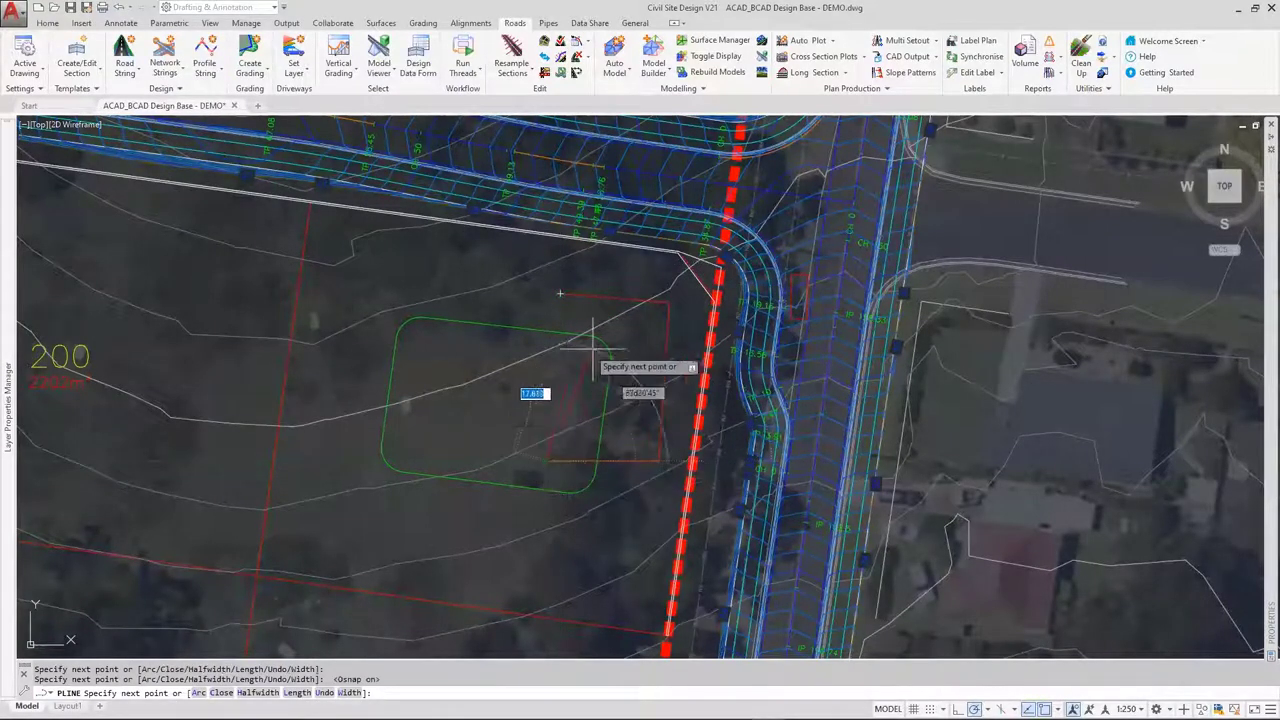
{"action": "key", "text": "Escape"}
{"action": "key", "text": "Escape"}
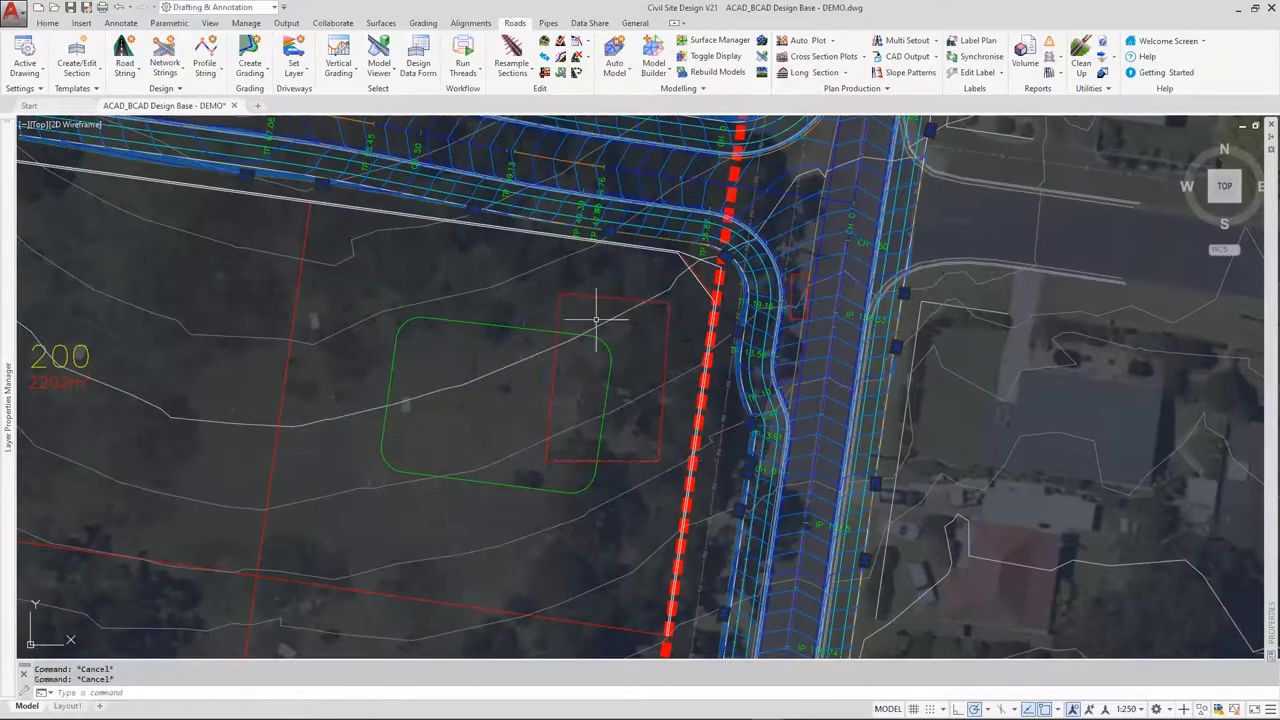
Check the corner where the building outline meets its start point, and review the polyline's layer and properties
{"action": "scroll", "coordinate": [560, 292], "scroll_direction": "up", "scroll_amount": 3}
{"action": "left_click", "coordinate": [592, 280]}
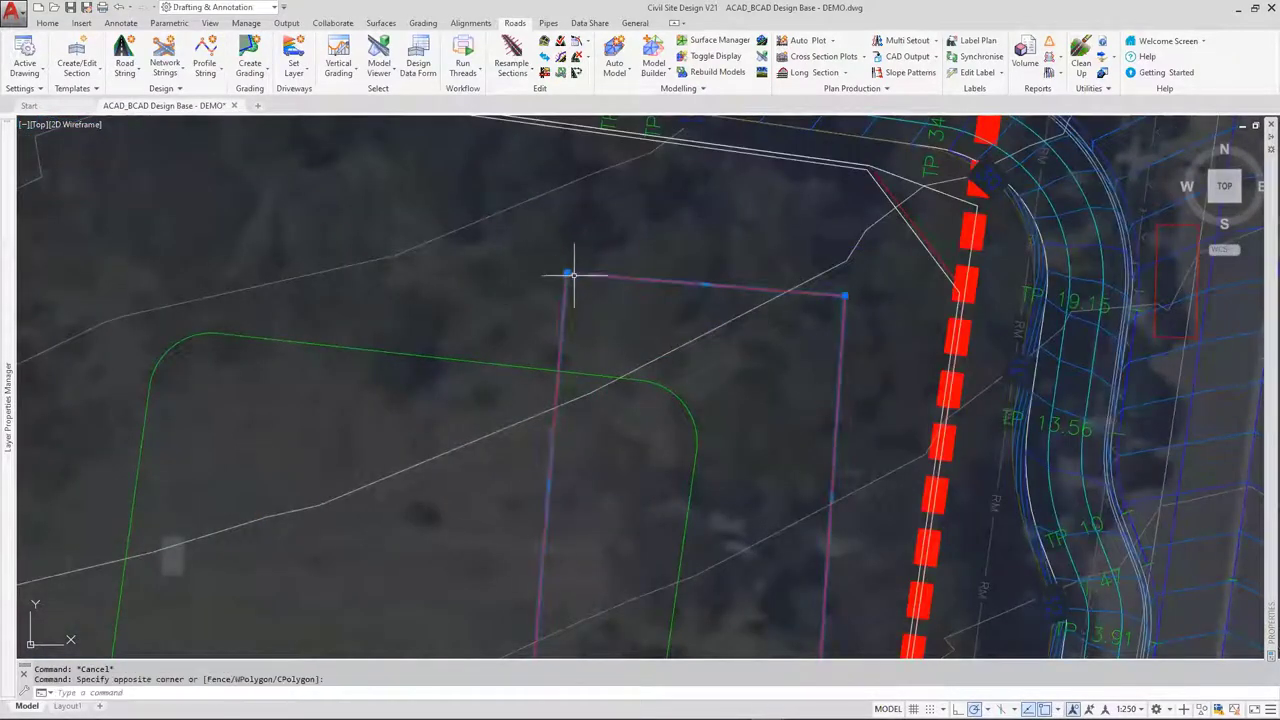
{"action": "left_click", "coordinate": [572, 270]}
{"action": "scroll", "coordinate": [605, 305], "scroll_direction": "down", "scroll_amount": 4}
{"action": "key", "text": "Escape"}
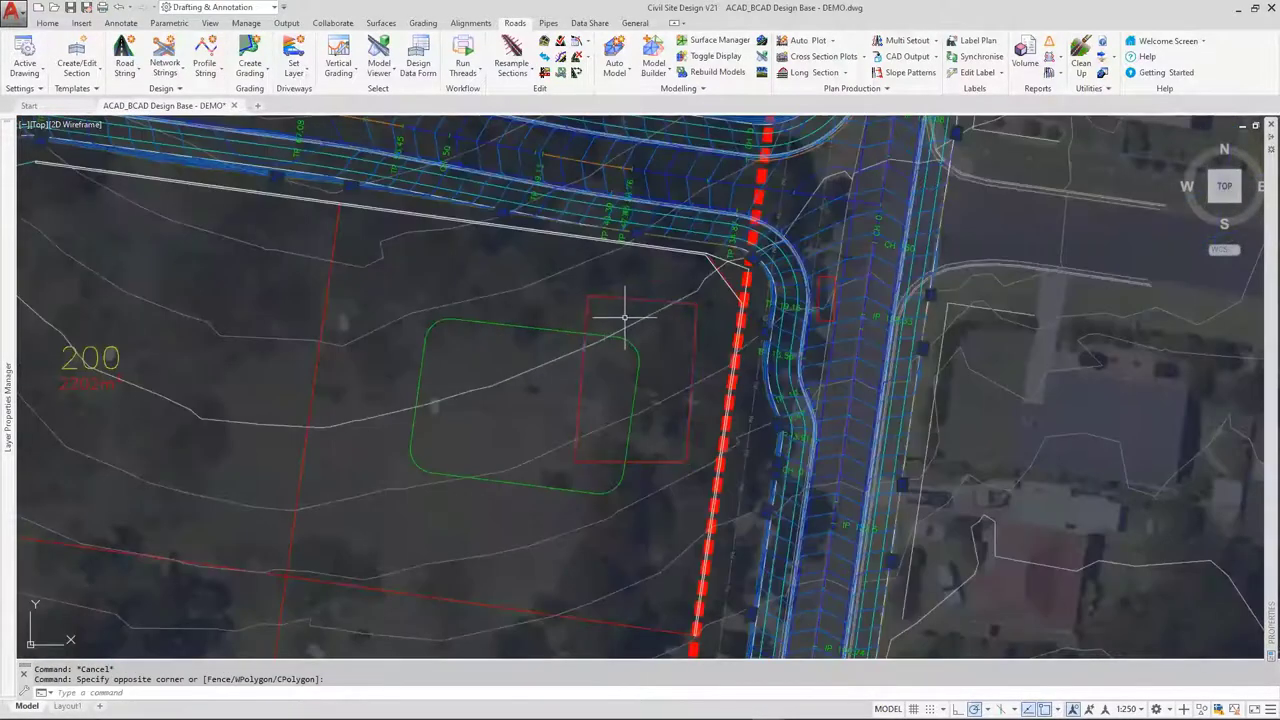
{"action": "scroll", "coordinate": [545, 268], "scroll_direction": "up", "scroll_amount": 6}
{"action": "scroll", "coordinate": [531, 280], "scroll_direction": "down", "scroll_amount": 5}
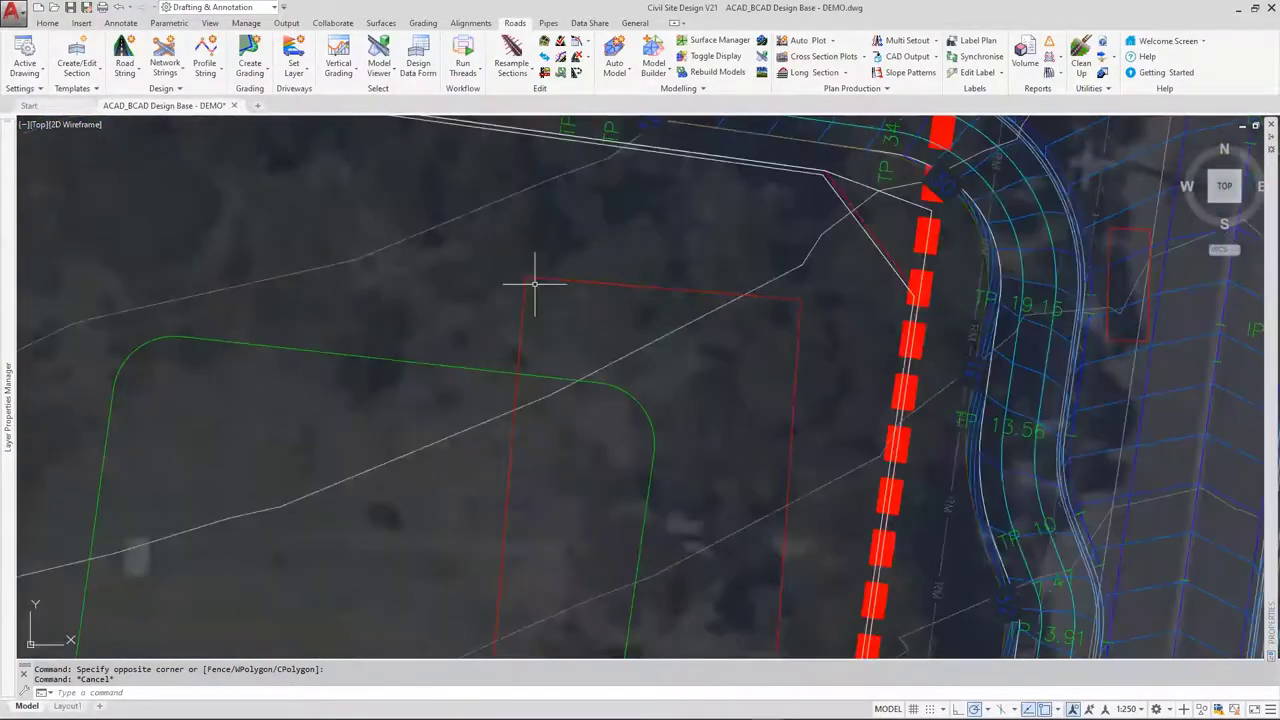
{"action": "left_click", "coordinate": [548, 300]}
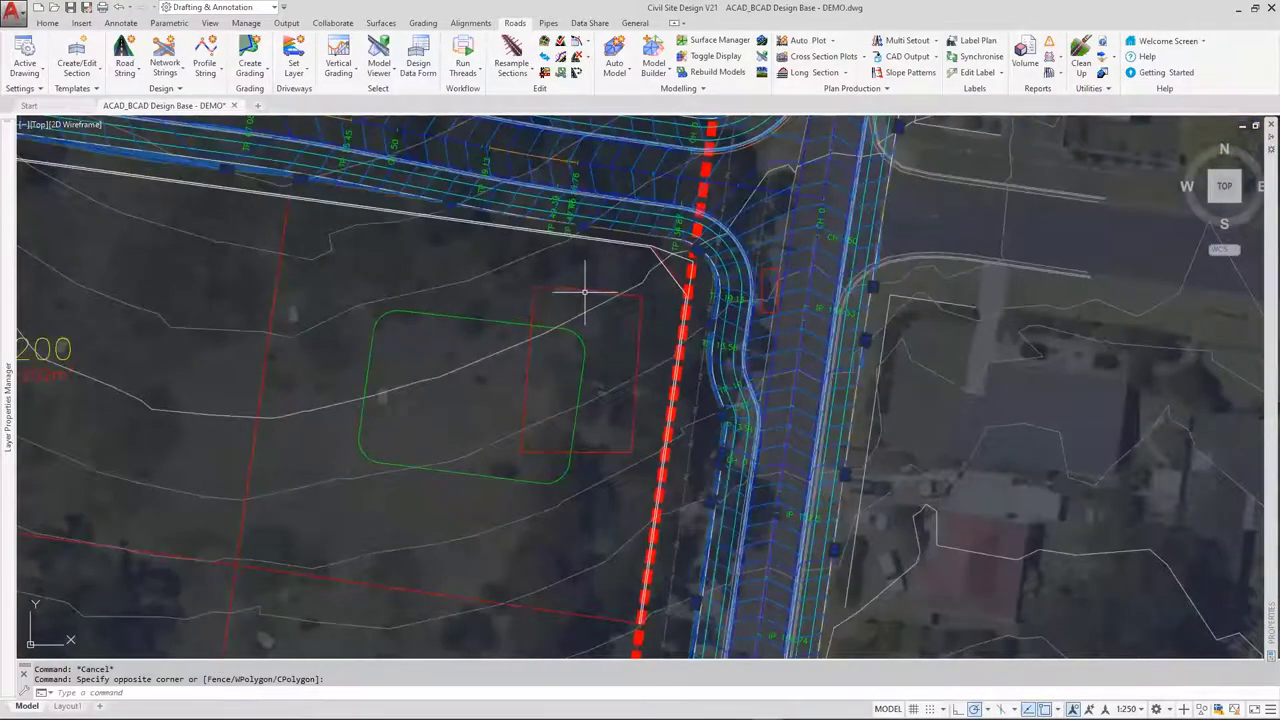
{"action": "left_click", "coordinate": [582, 290]}
{"action": "mouse_move", "coordinate": [1262, 333]}
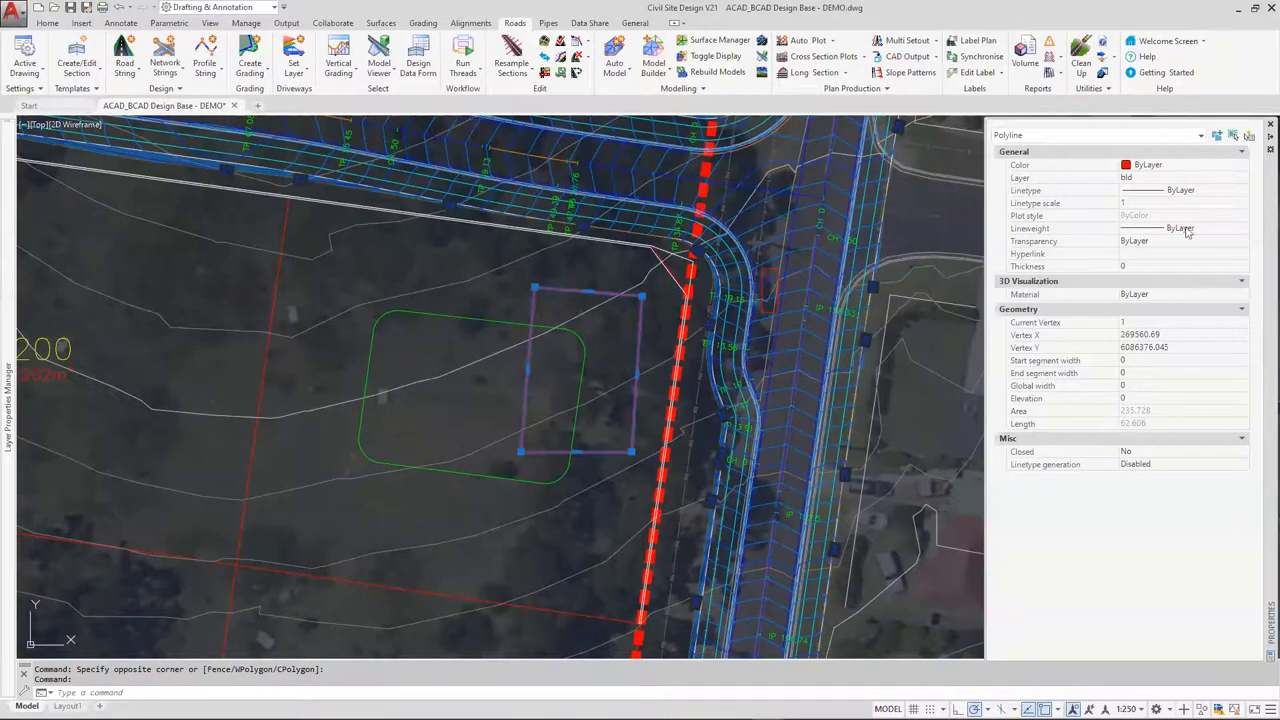
{"action": "left_click", "coordinate": [1150, 180]}
Add a vertex midway along the building outline's western side and place it inward so that side becomes indented
{"action": "left_click", "coordinate": [528, 368]}
{"action": "key", "text": "ctrl"}
{"action": "scroll", "coordinate": [549, 365], "scroll_direction": "down", "scroll_amount": 2}
{"action": "scroll", "coordinate": [549, 371], "scroll_direction": "up", "scroll_amount": 3}
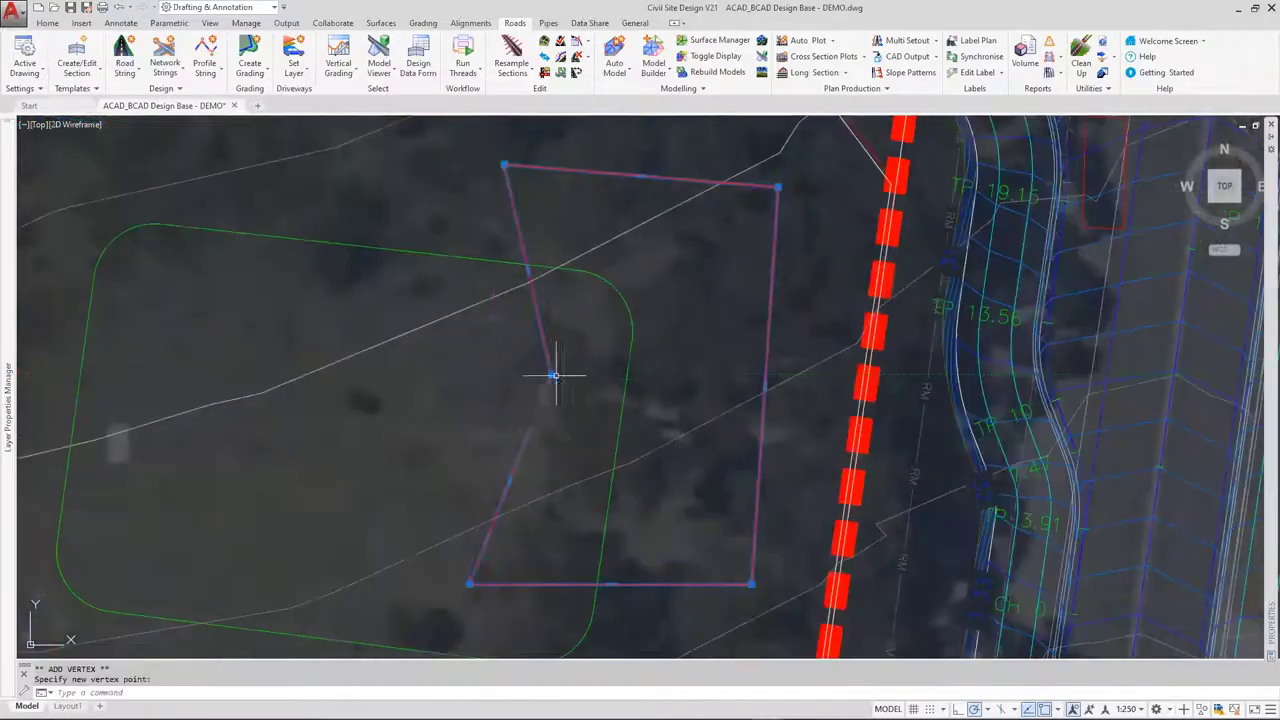
{"action": "scroll", "coordinate": [549, 371], "scroll_direction": "down", "scroll_amount": 1}
{"action": "left_click", "coordinate": [566, 396]}
{"action": "key", "text": "Escape"}
{"action": "scroll", "coordinate": [575, 409], "scroll_direction": "down", "scroll_amount": 2}
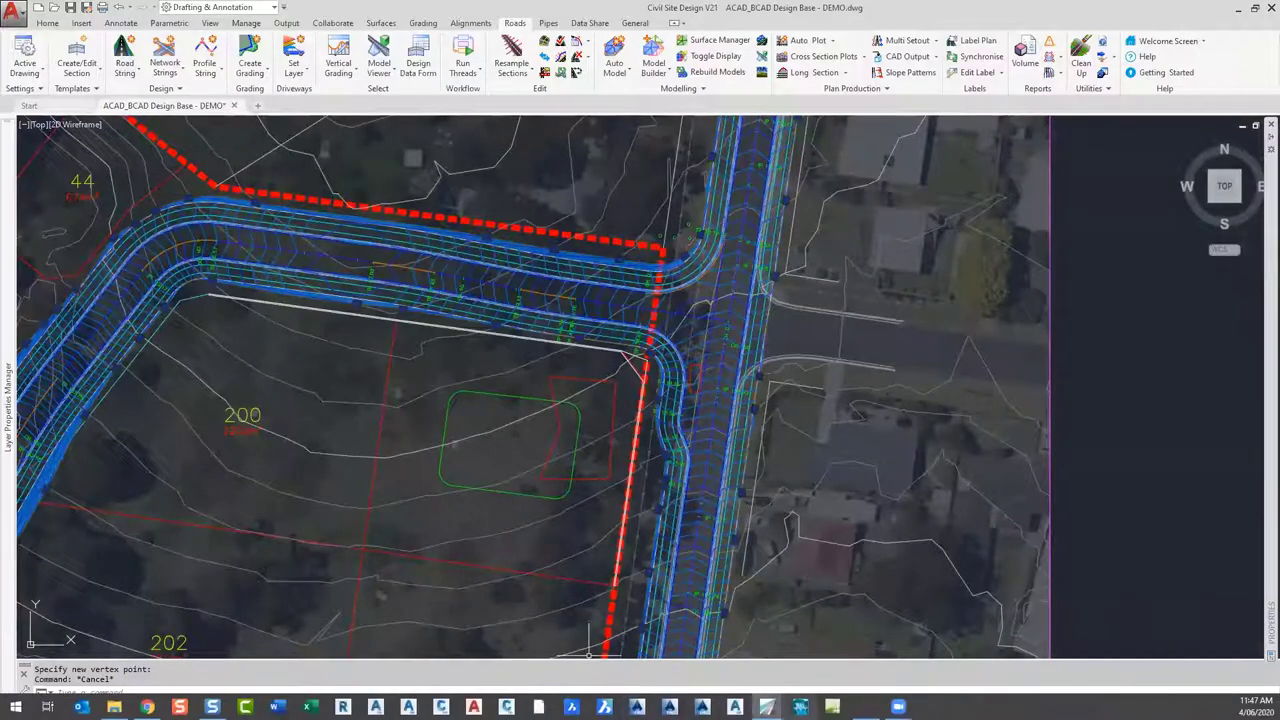
Return to the Model Viewer and add a new polyline extrusion group named building
{"action": "mouse_move", "coordinate": [767, 707]}
{"action": "left_click", "coordinate": [793, 683]}
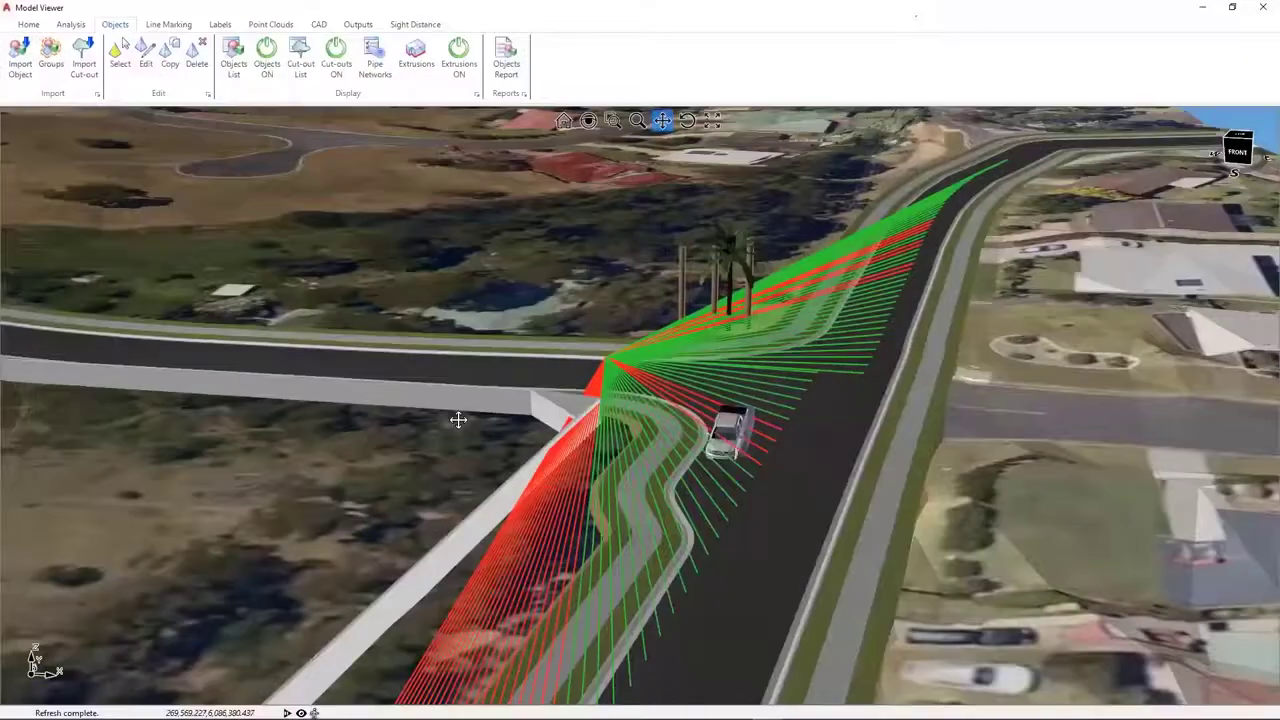
{"action": "middle_click_drag", "start_coordinate": [457, 420], "coordinate": [589, 416]}
{"action": "middle_click_drag", "start_coordinate": [399, 155], "coordinate": [416, 80]}
{"action": "left_click", "coordinate": [416, 55]}
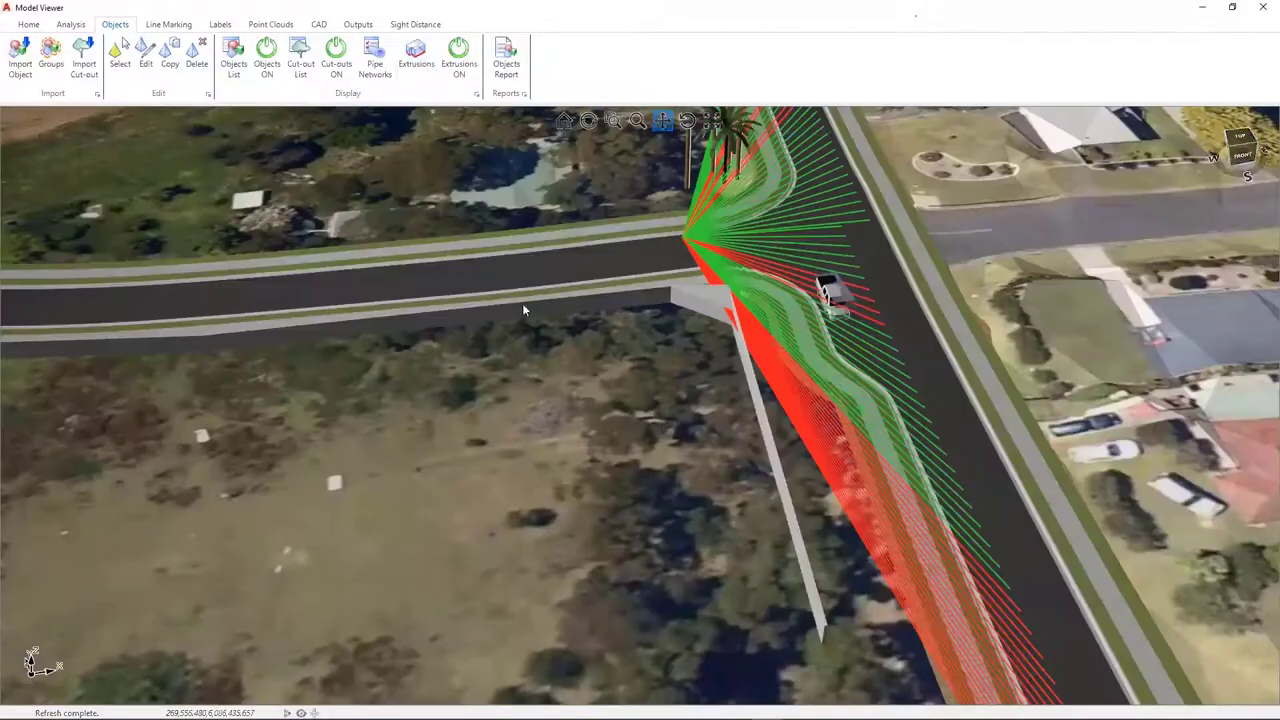
{"action": "left_click", "coordinate": [118, 414]}
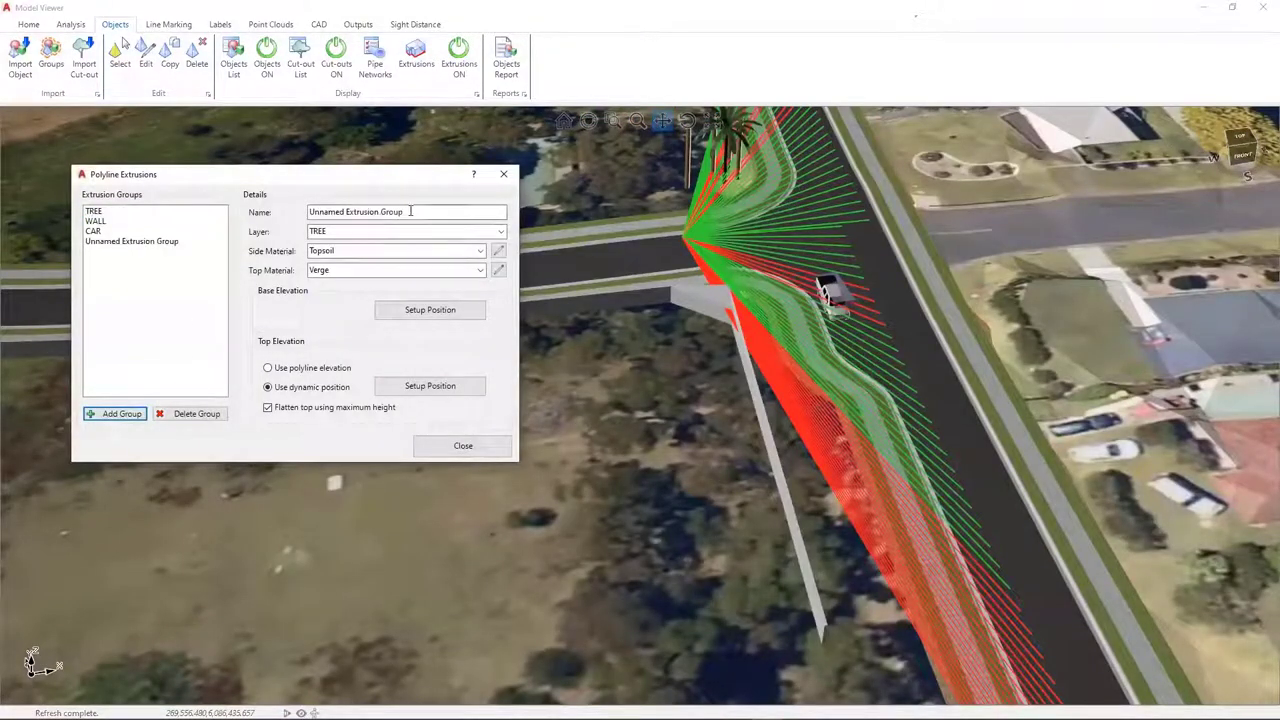
{"action": "left_click_drag", "start_coordinate": [412, 211], "coordinate": [326, 211]}
{"action": "type", "text": "building"}
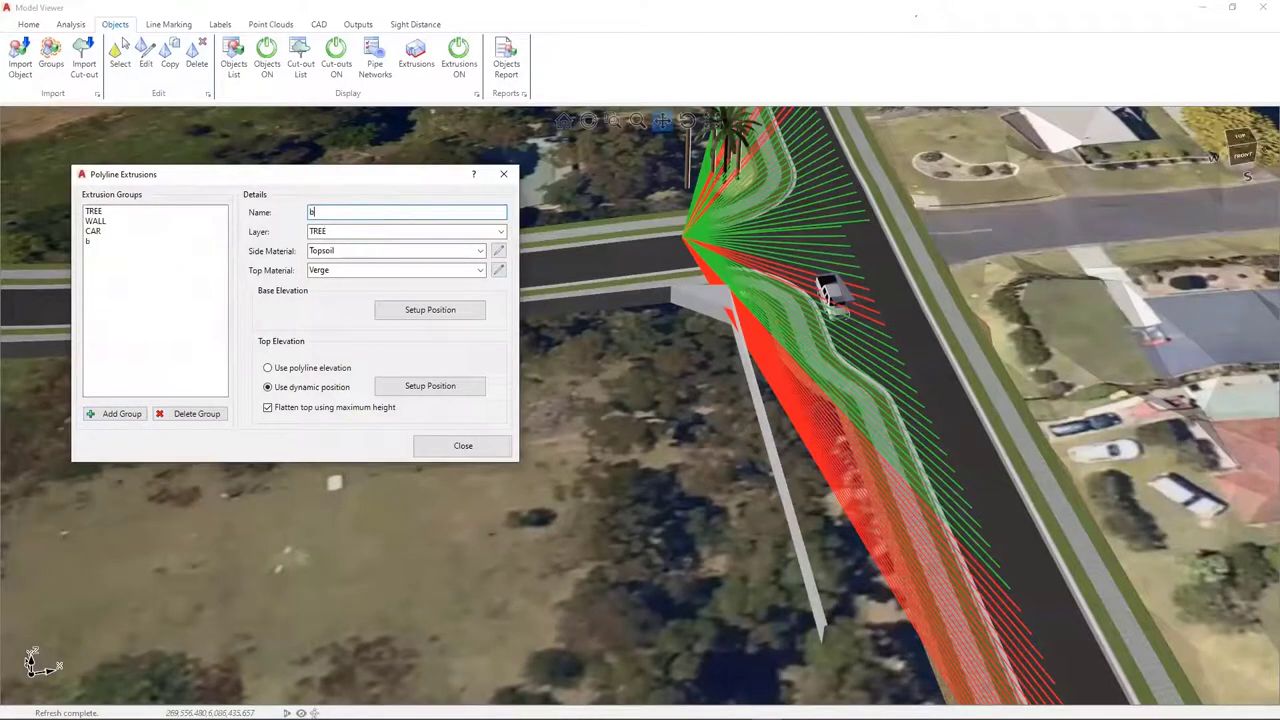
Assign the bld layer to the building extrusion group, with Building as the side material and Roof as the top material
{"action": "left_click", "coordinate": [500, 231]}
{"action": "left_click_drag", "start_coordinate": [501, 462], "coordinate": [506, 305]}
{"action": "scroll", "coordinate": [420, 420], "scroll_direction": "down", "scroll_amount": 3}
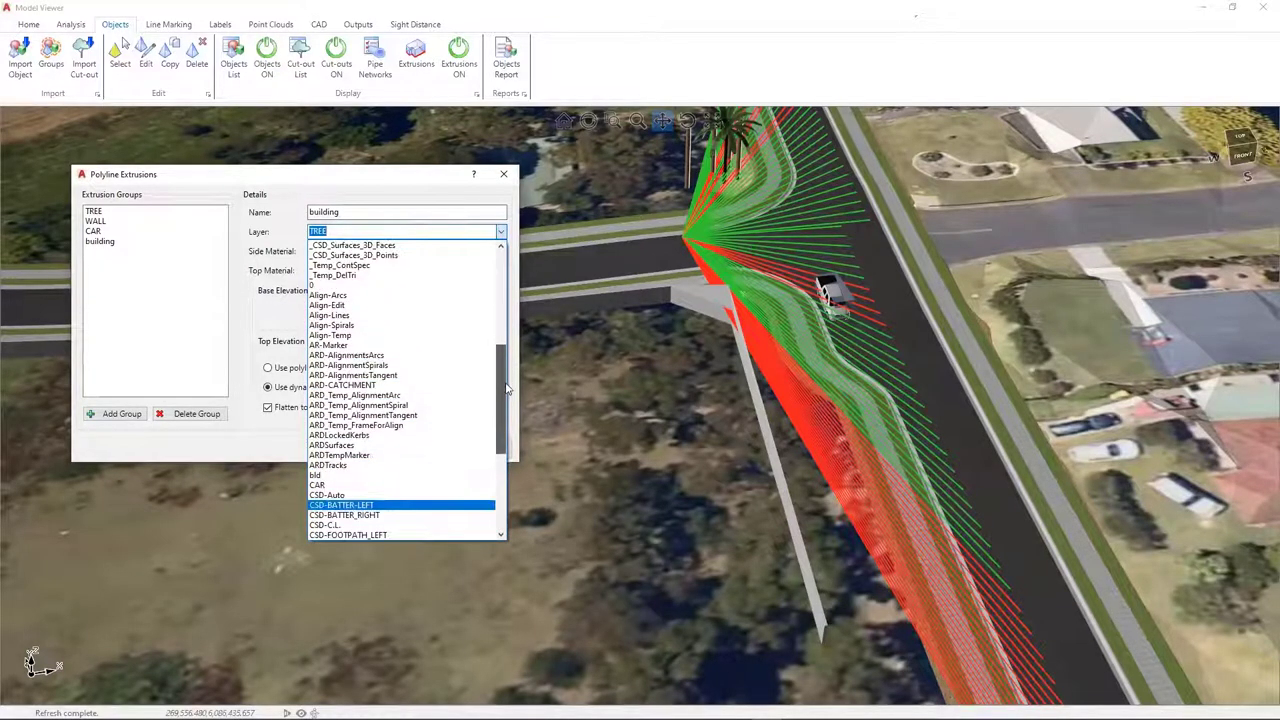
{"action": "left_click", "coordinate": [330, 484]}
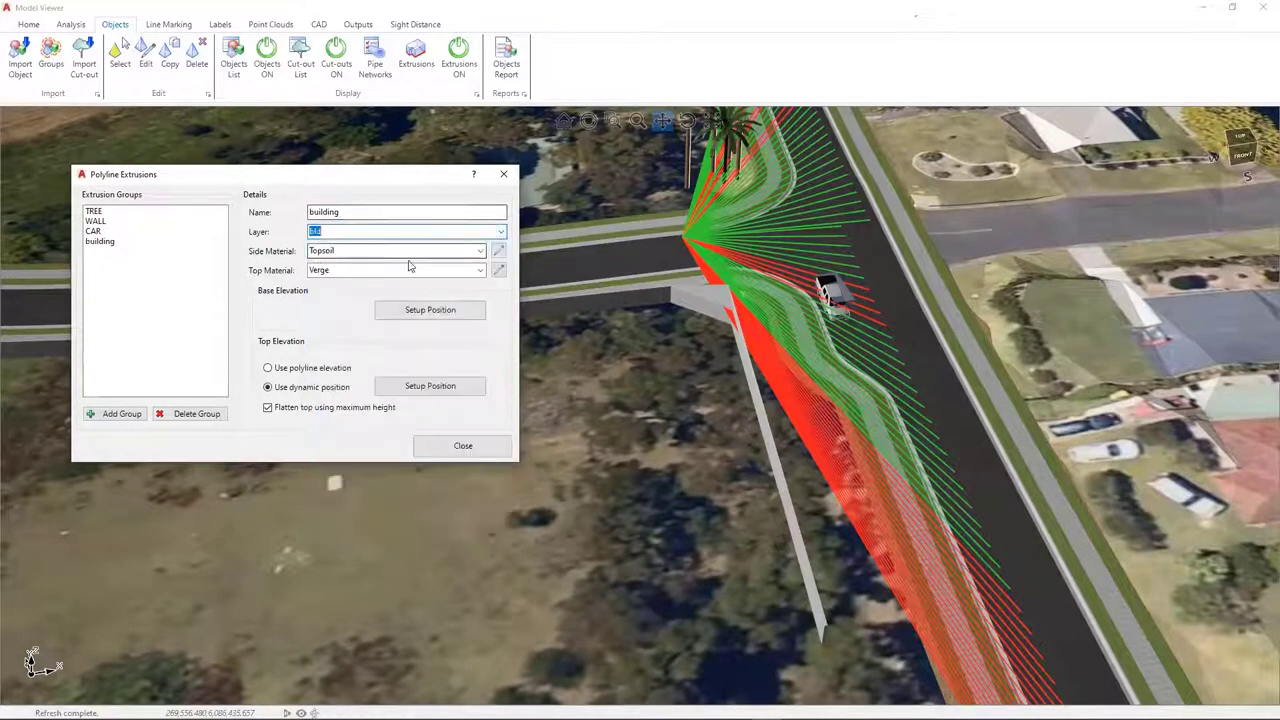
{"action": "left_click", "coordinate": [481, 251]}
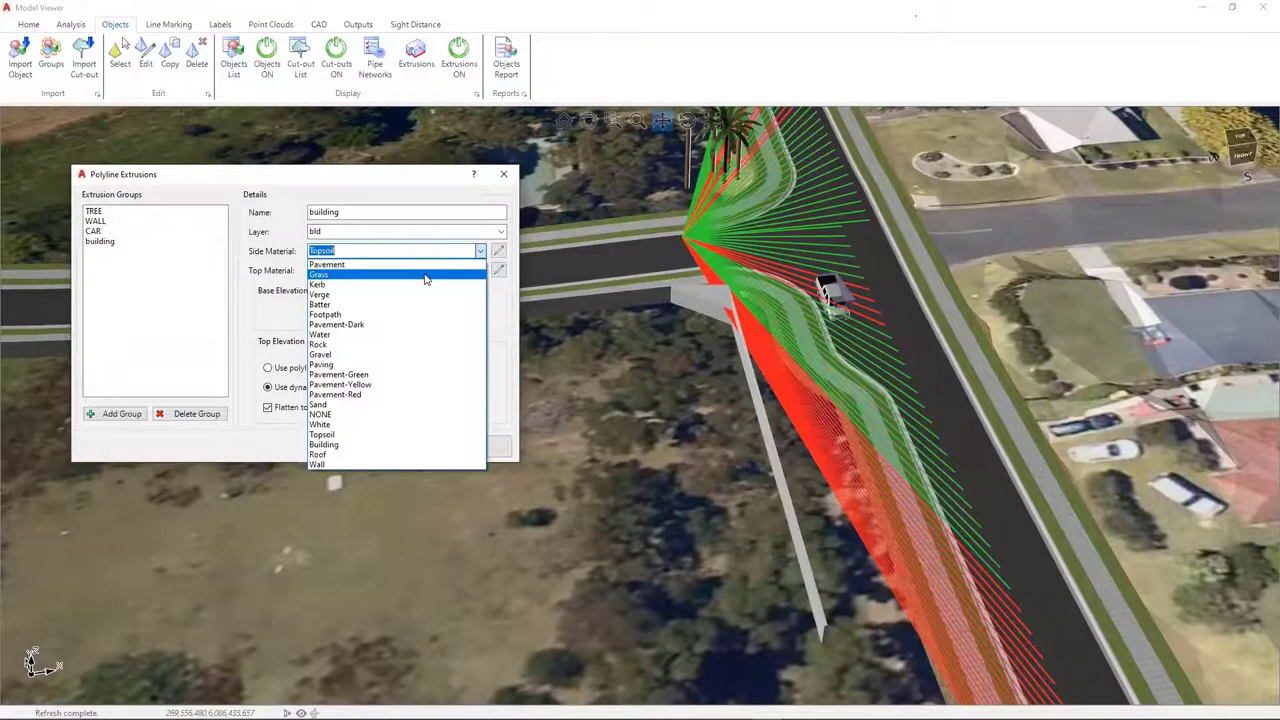
{"action": "left_click", "coordinate": [345, 444]}
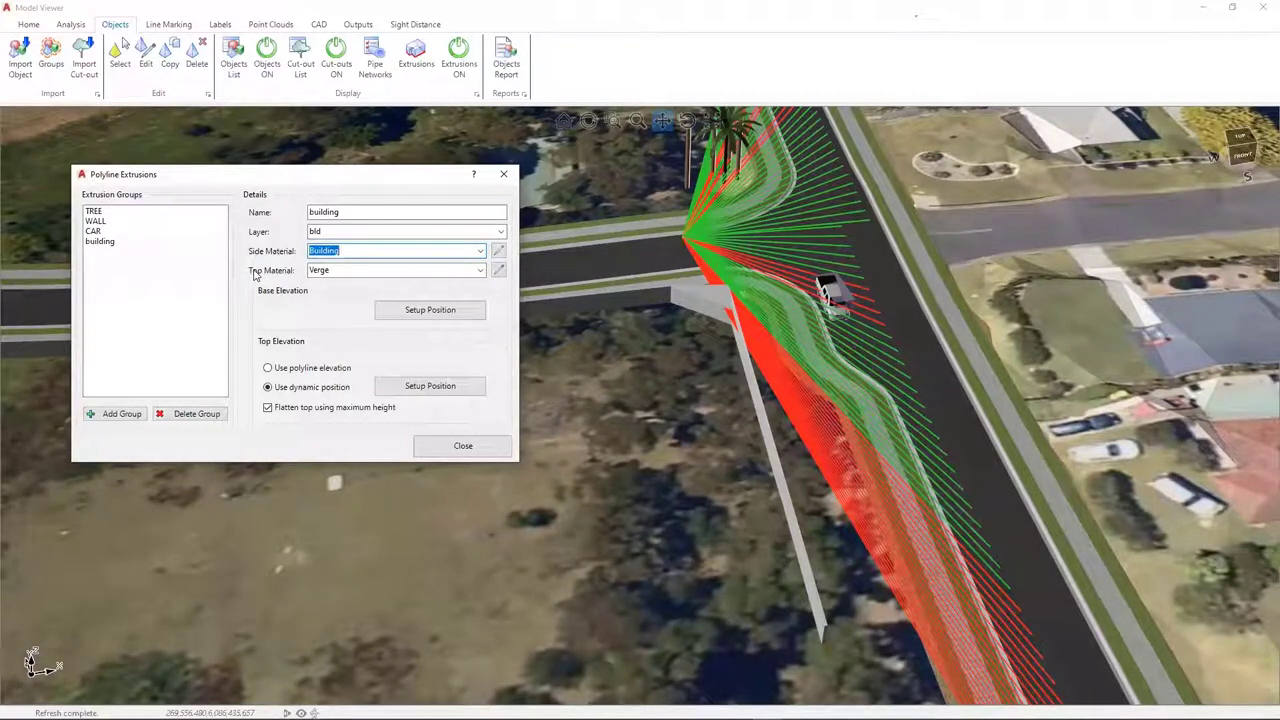
{"action": "left_click", "coordinate": [479, 273]}
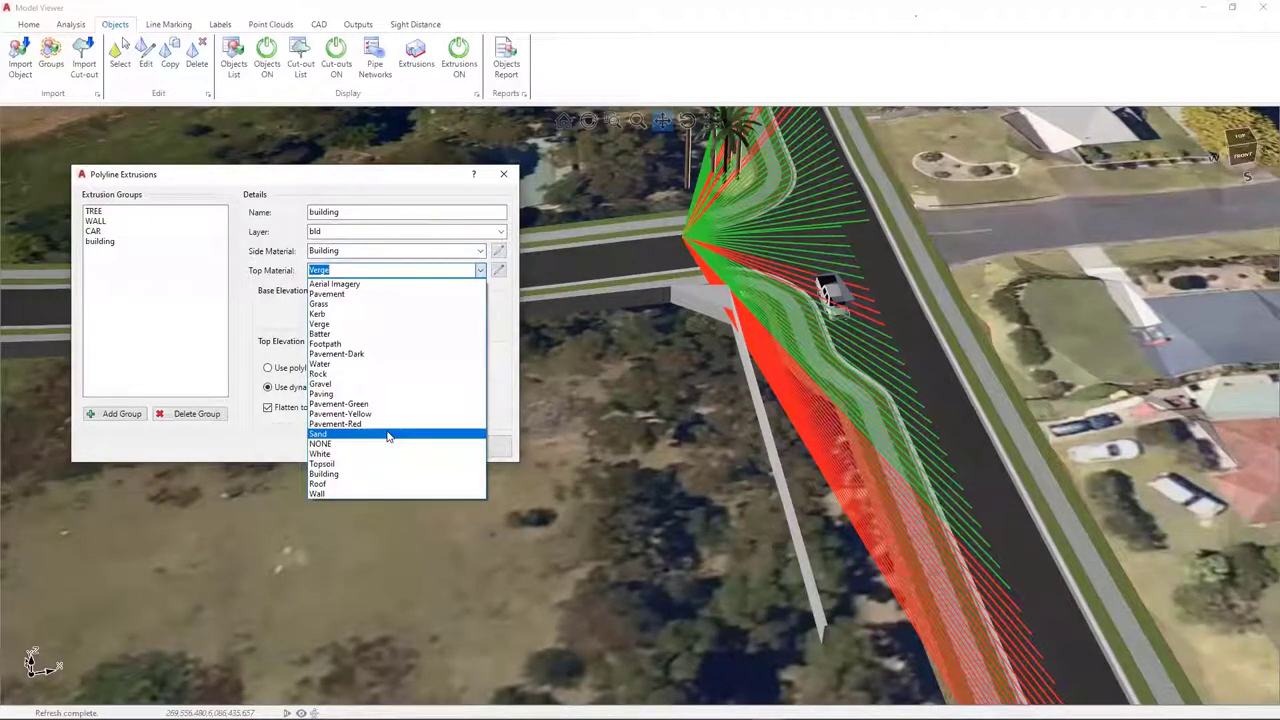
{"action": "left_click", "coordinate": [340, 484]}
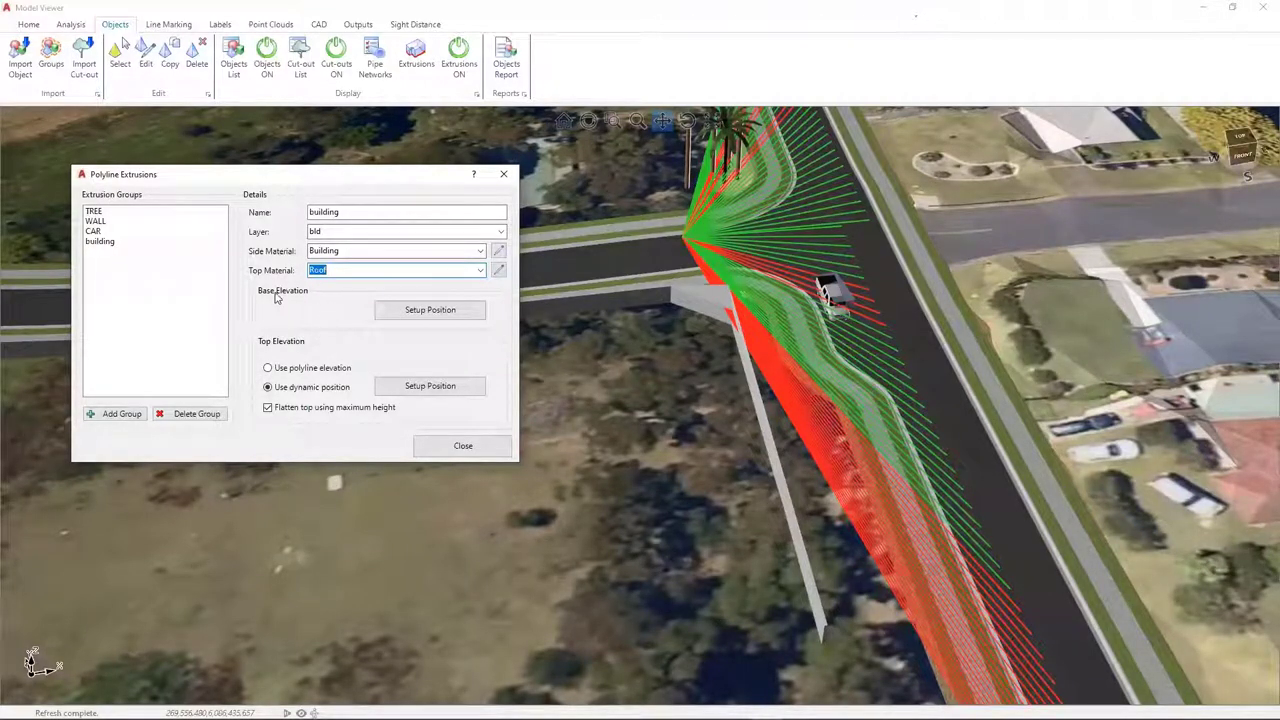
Set the building group's base elevation to reference the NS surface with an added level of 0
{"action": "left_click", "coordinate": [413, 310]}
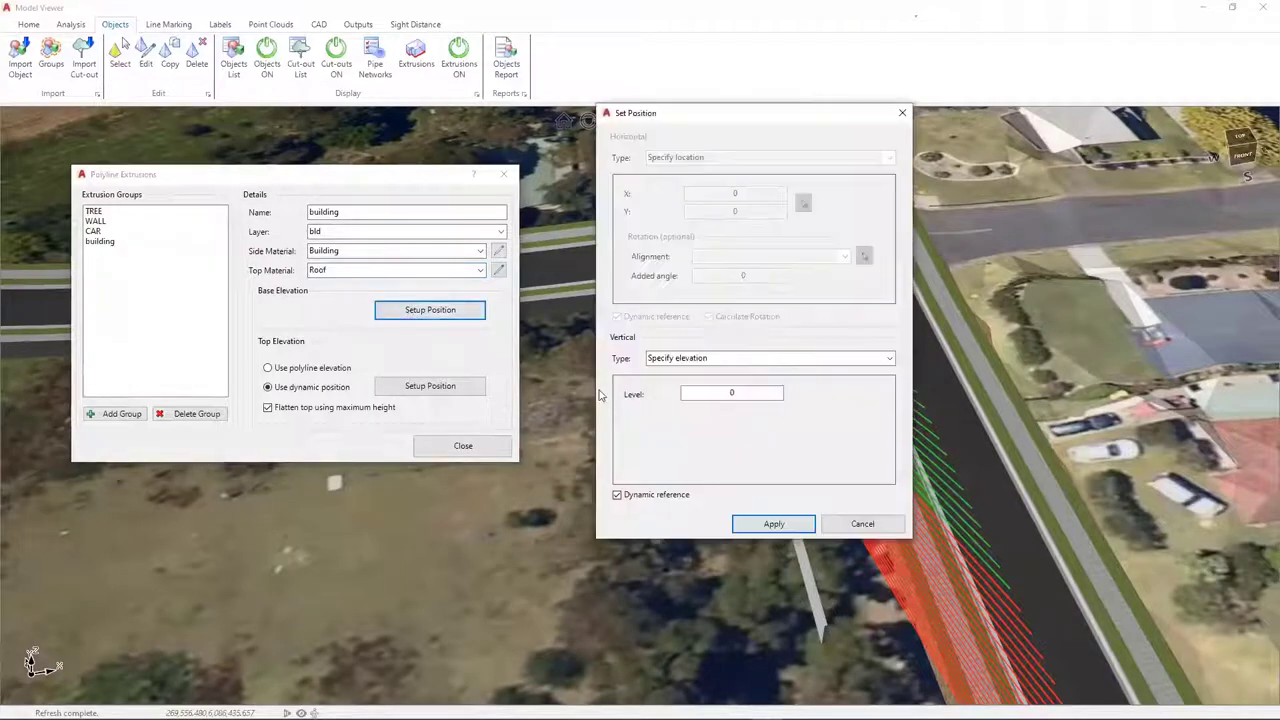
{"action": "left_click", "coordinate": [889, 358]}
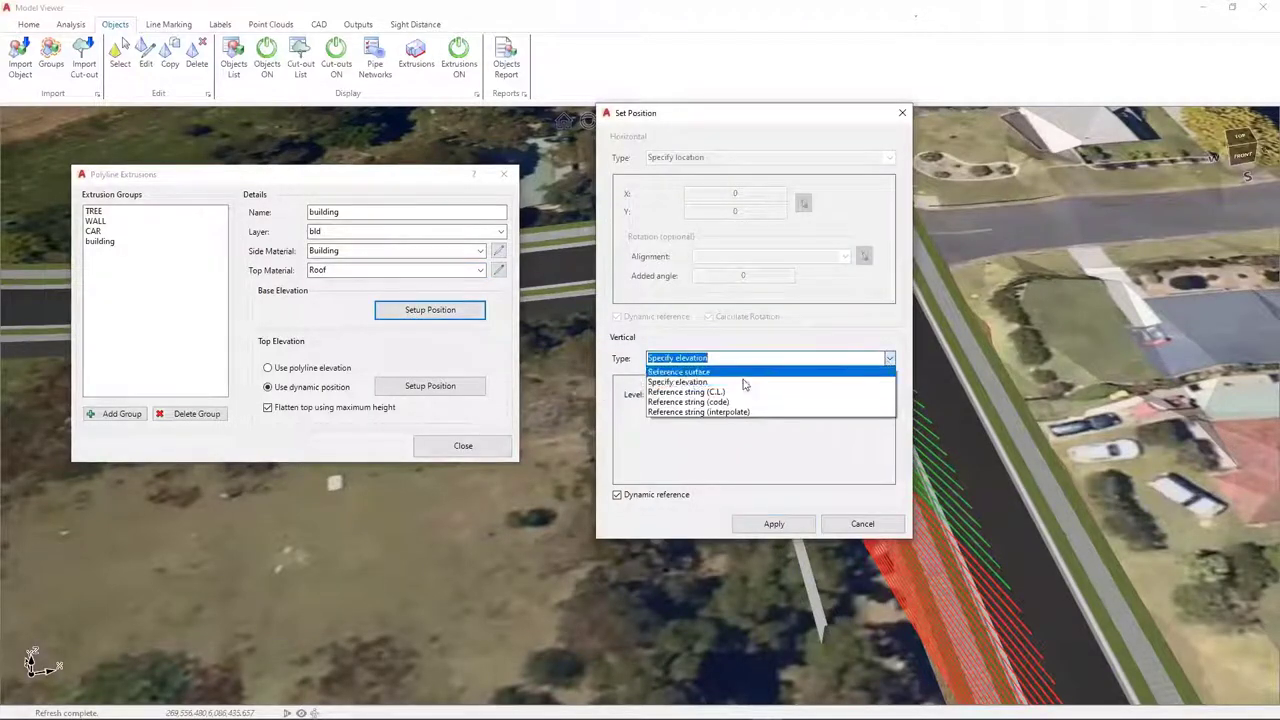
{"action": "left_click", "coordinate": [736, 372]}
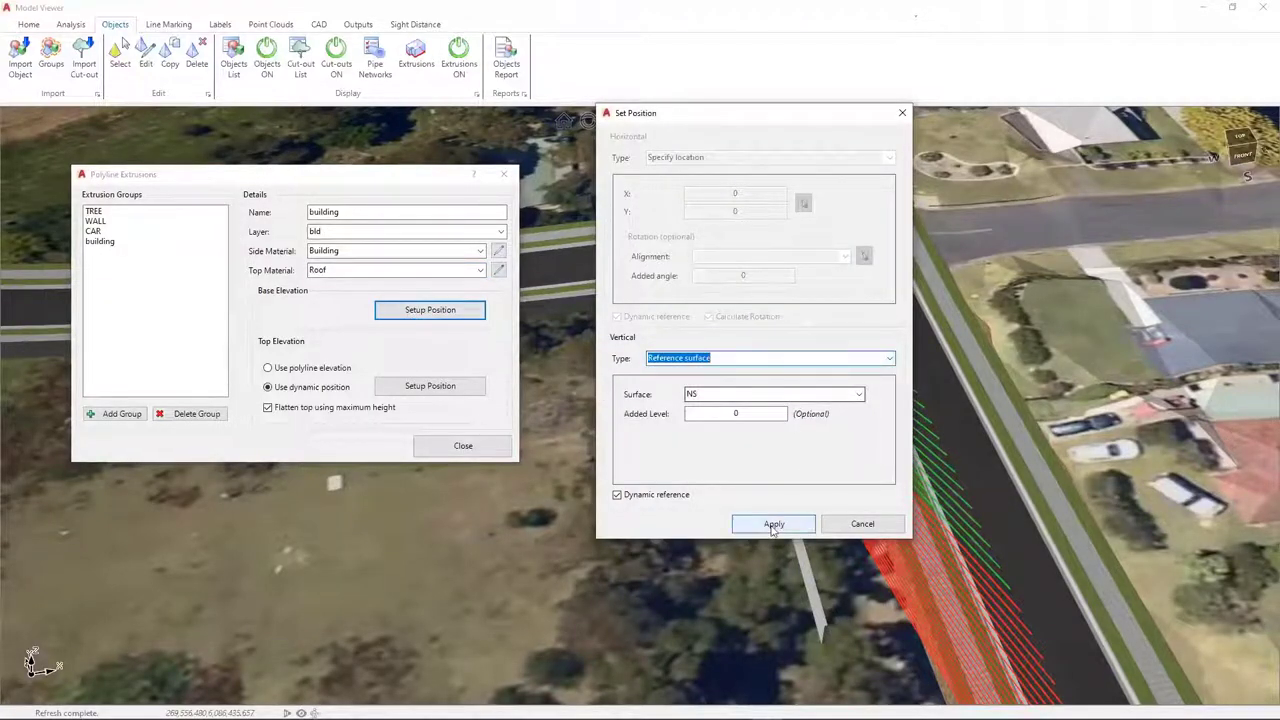
{"action": "left_click", "coordinate": [774, 523]}
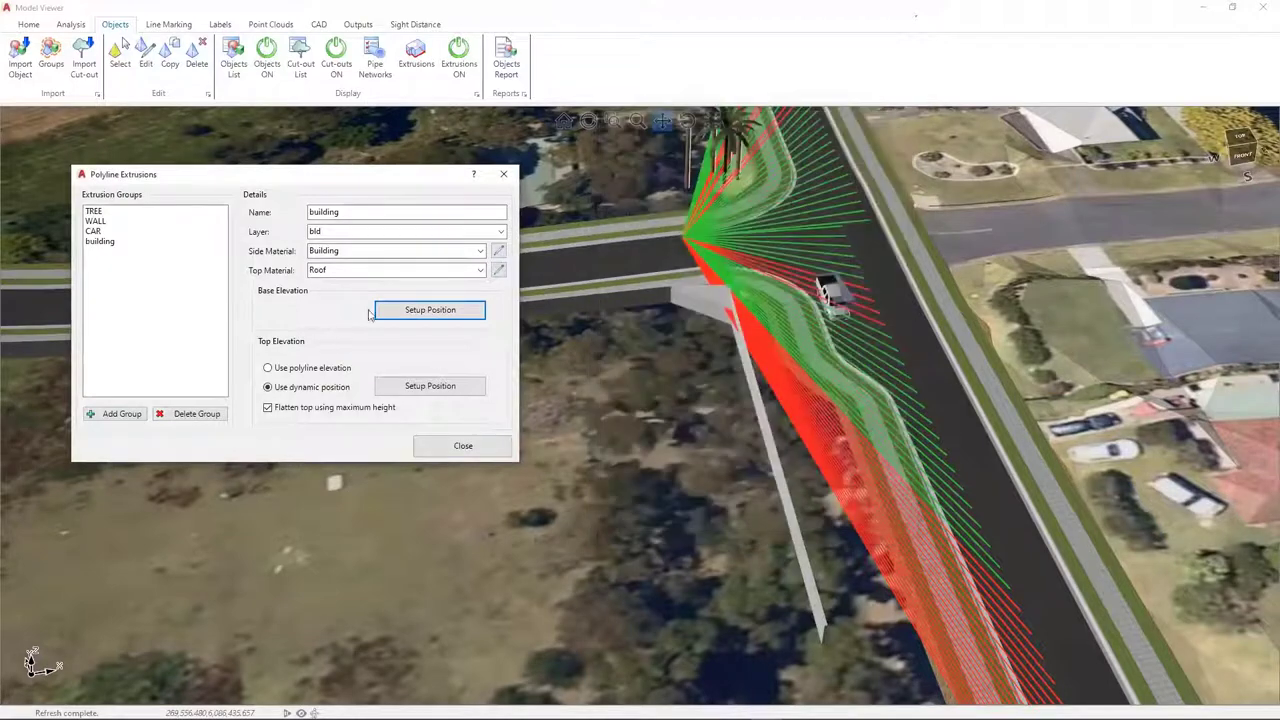
Set the building group's top elevation to reference the NS surface with an added level of 3, and close the extrusion settings
{"action": "left_click", "coordinate": [431, 392]}
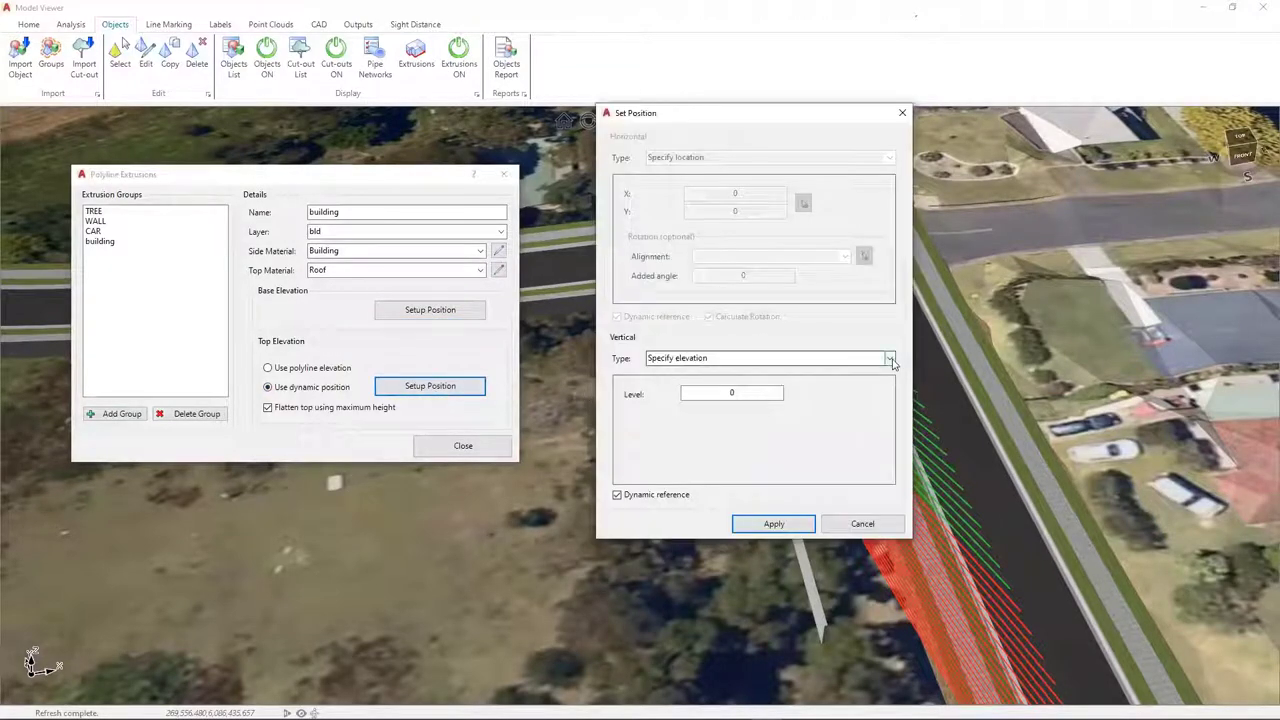
{"action": "left_click", "coordinate": [889, 358]}
{"action": "left_click", "coordinate": [740, 386]}
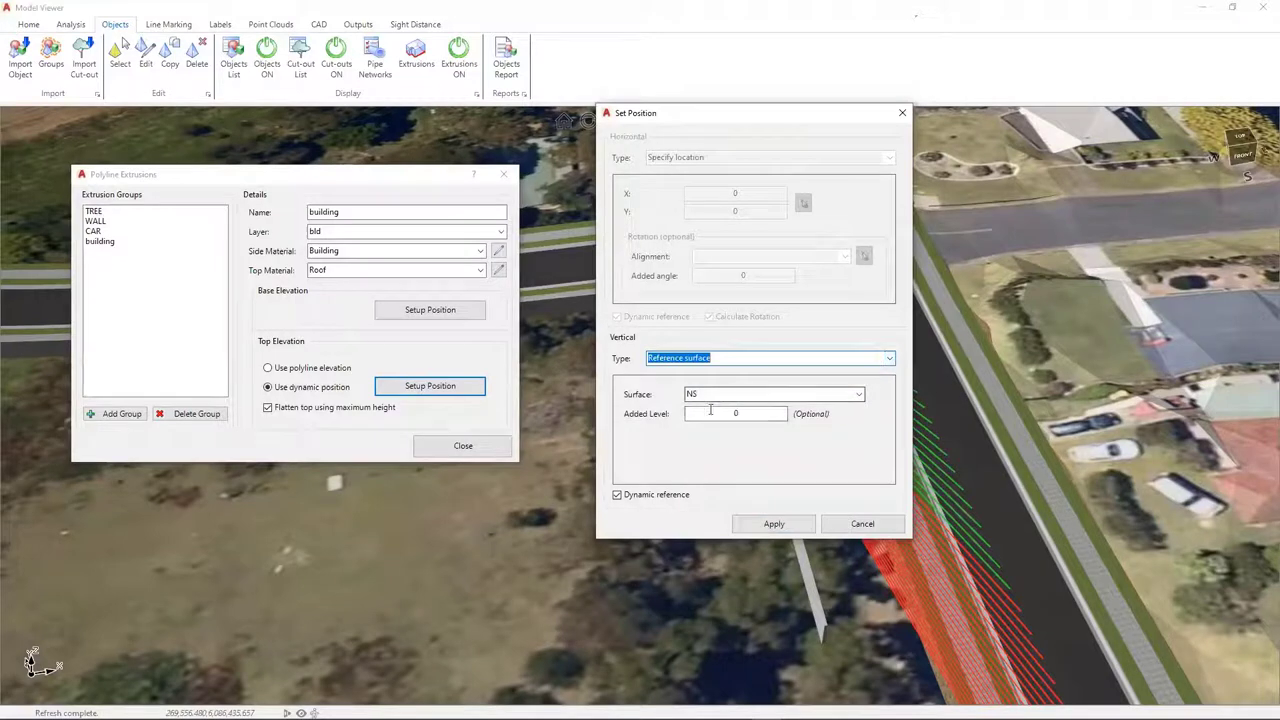
{"action": "left_click", "coordinate": [707, 418]}
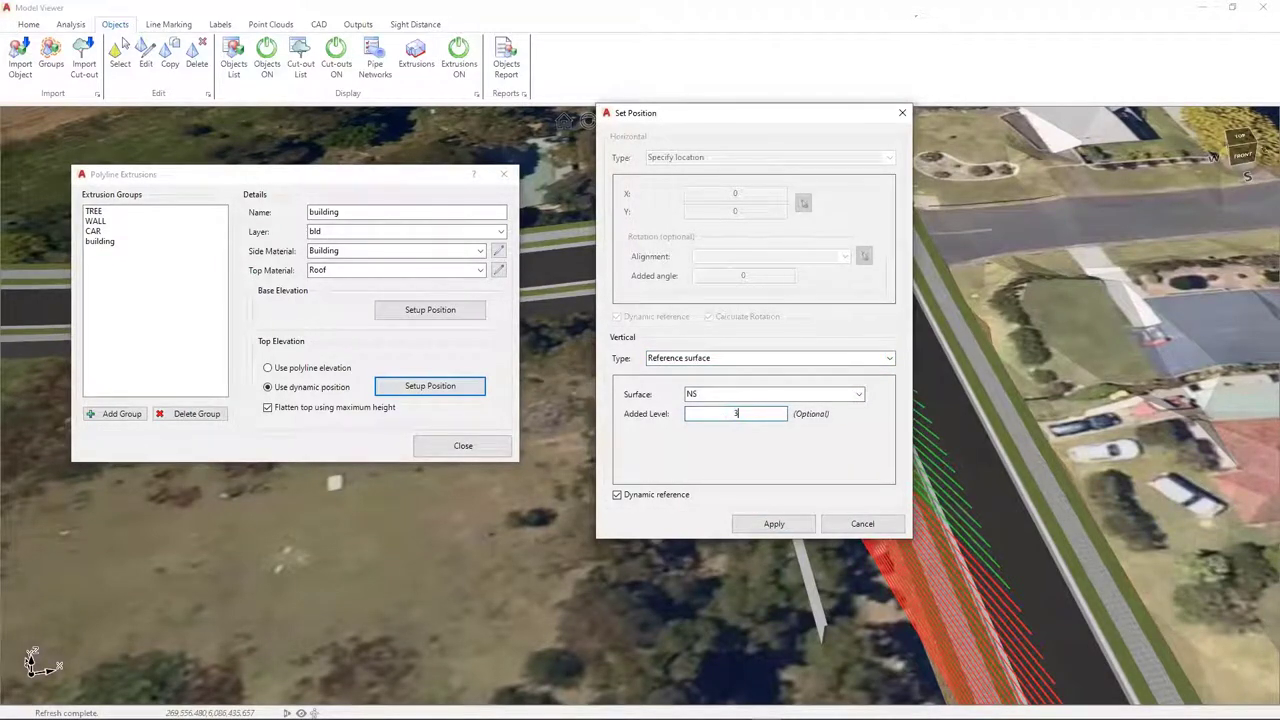
{"action": "left_click", "coordinate": [774, 523]}
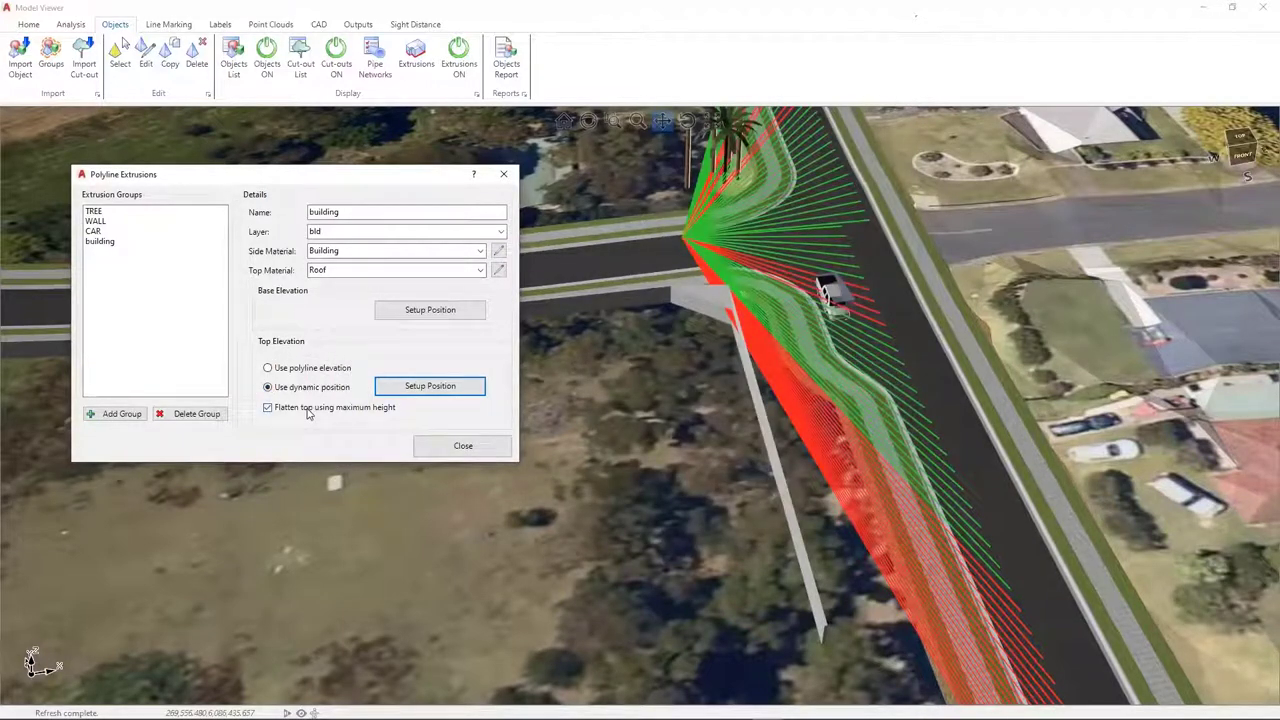
{"action": "left_click", "coordinate": [446, 450]}
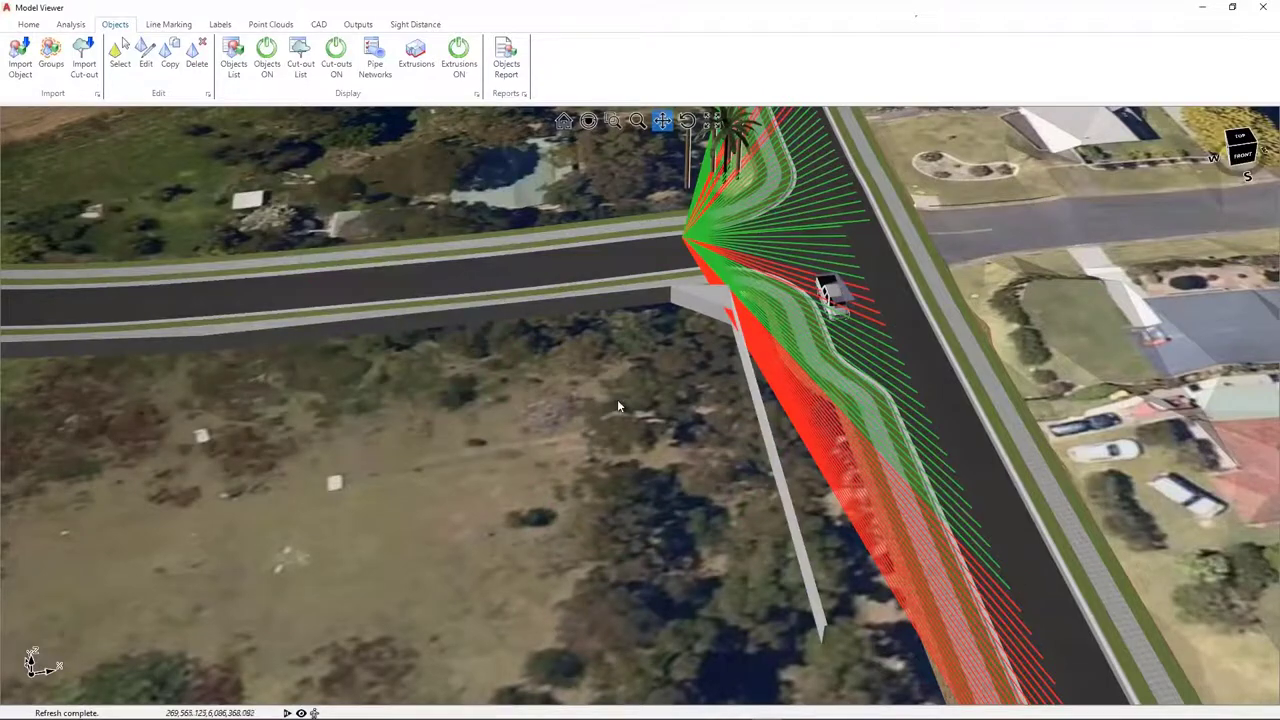
Refresh the model to apply the new building extrusion group
{"action": "mouse_move", "coordinate": [603, 403]}
{"action": "middle_mouse_down"}
{"action": "mouse_move", "coordinate": [617, 403]}
{"action": "mouse_move", "coordinate": [634, 366]}
{"action": "mouse_move", "coordinate": [640, 403]}
{"action": "mouse_move", "coordinate": [617, 411]}
{"action": "middle_mouse_up"}
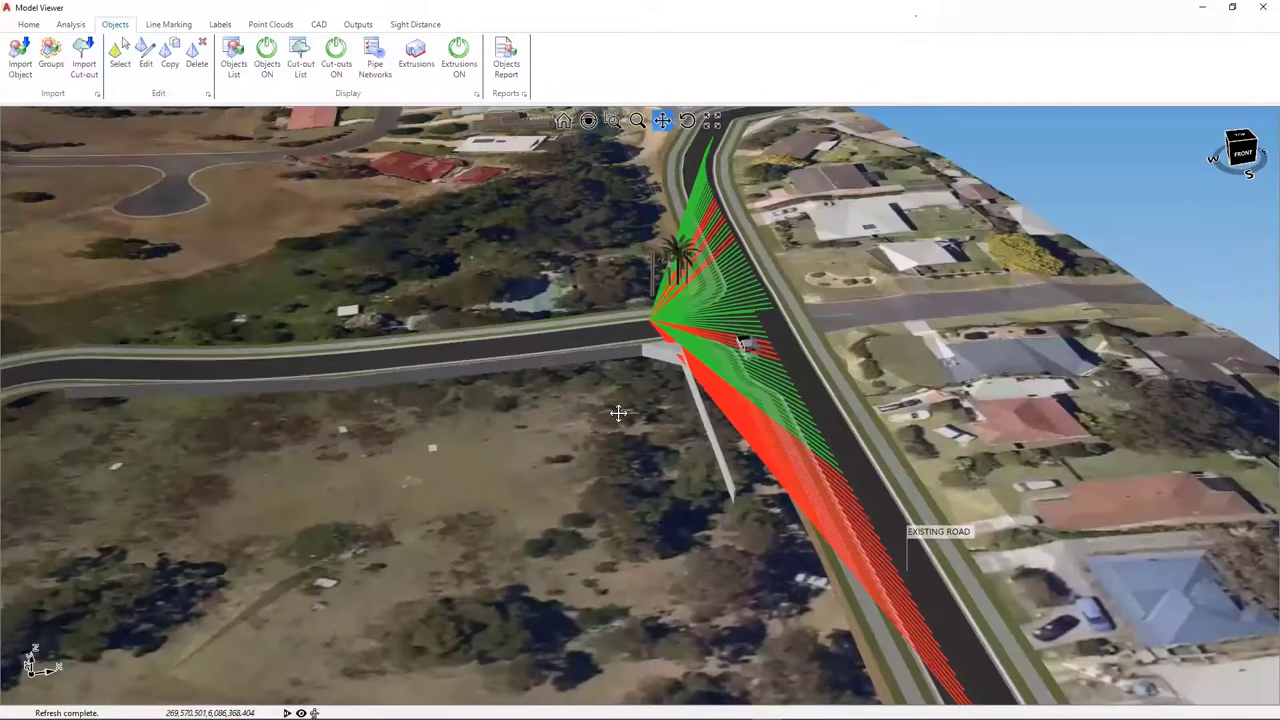
{"action": "scroll", "coordinate": [618, 413], "scroll_direction": "up", "scroll_amount": 3}
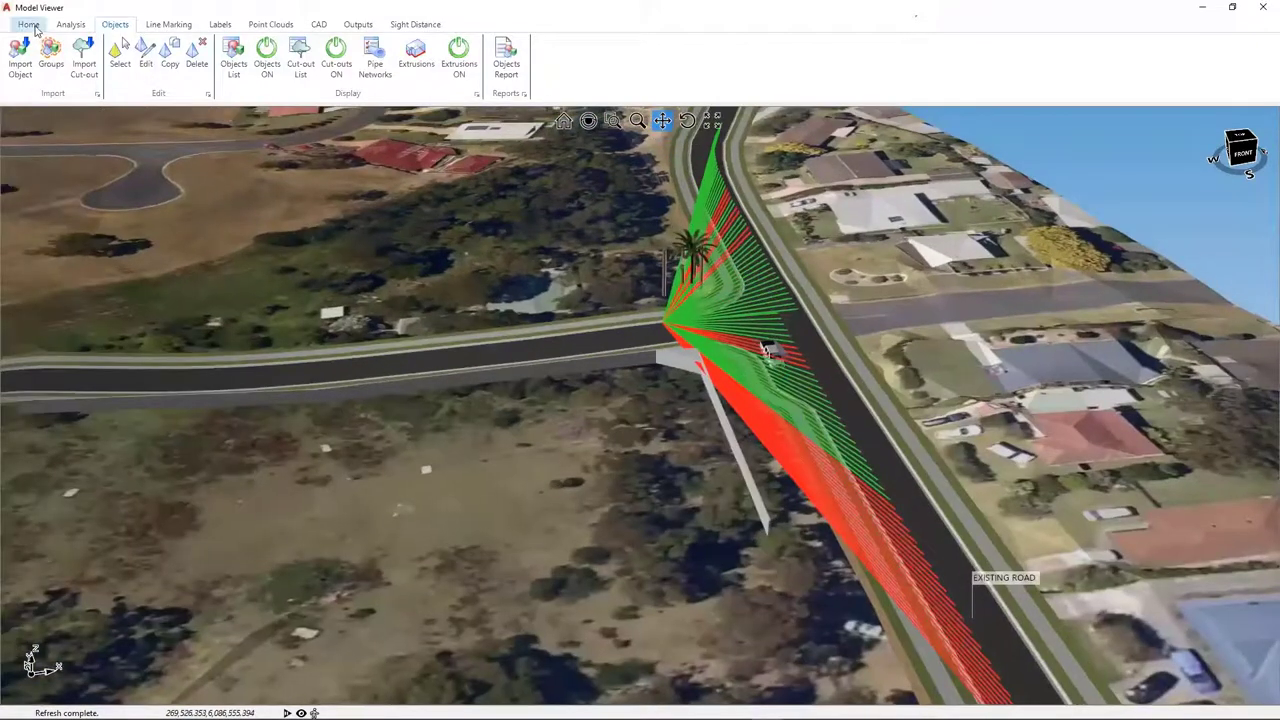
{"action": "left_click", "coordinate": [29, 24]}
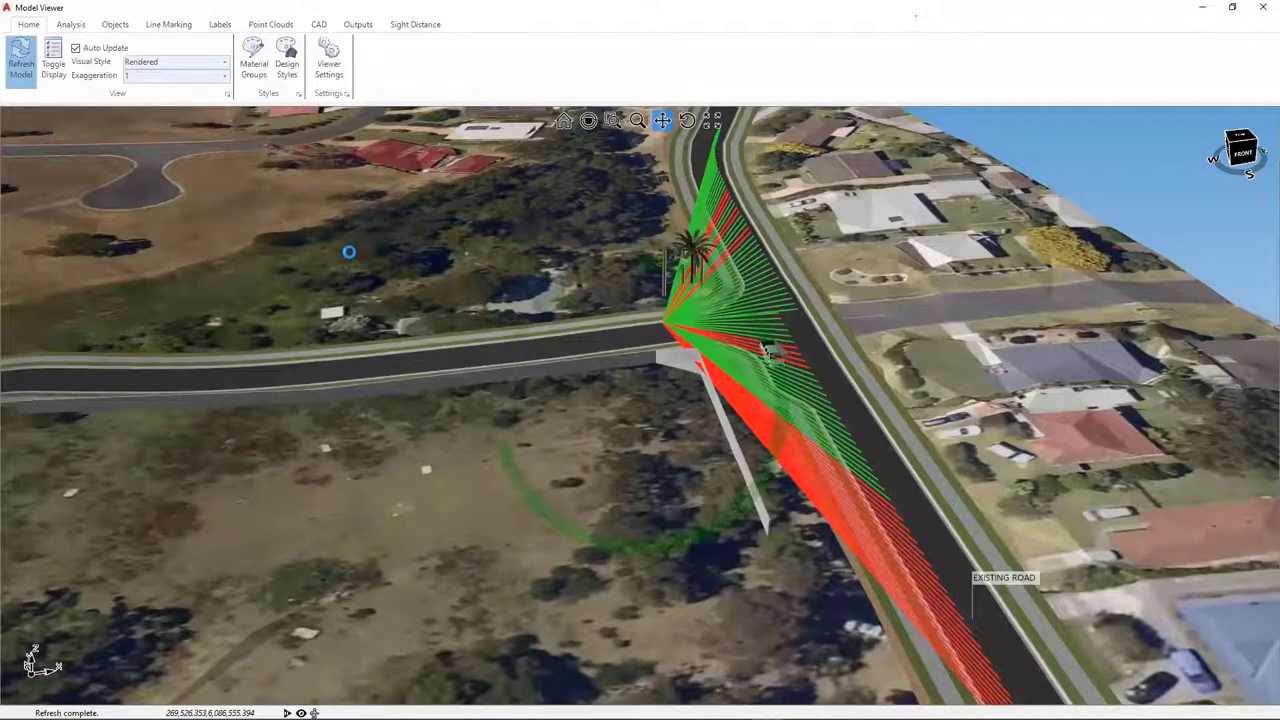
Recheck the building extrusion group's layer, materials and base elevation setup, keeping the settings as they are
{"action": "left_click", "coordinate": [115, 24]}
{"action": "left_click", "coordinate": [416, 56]}
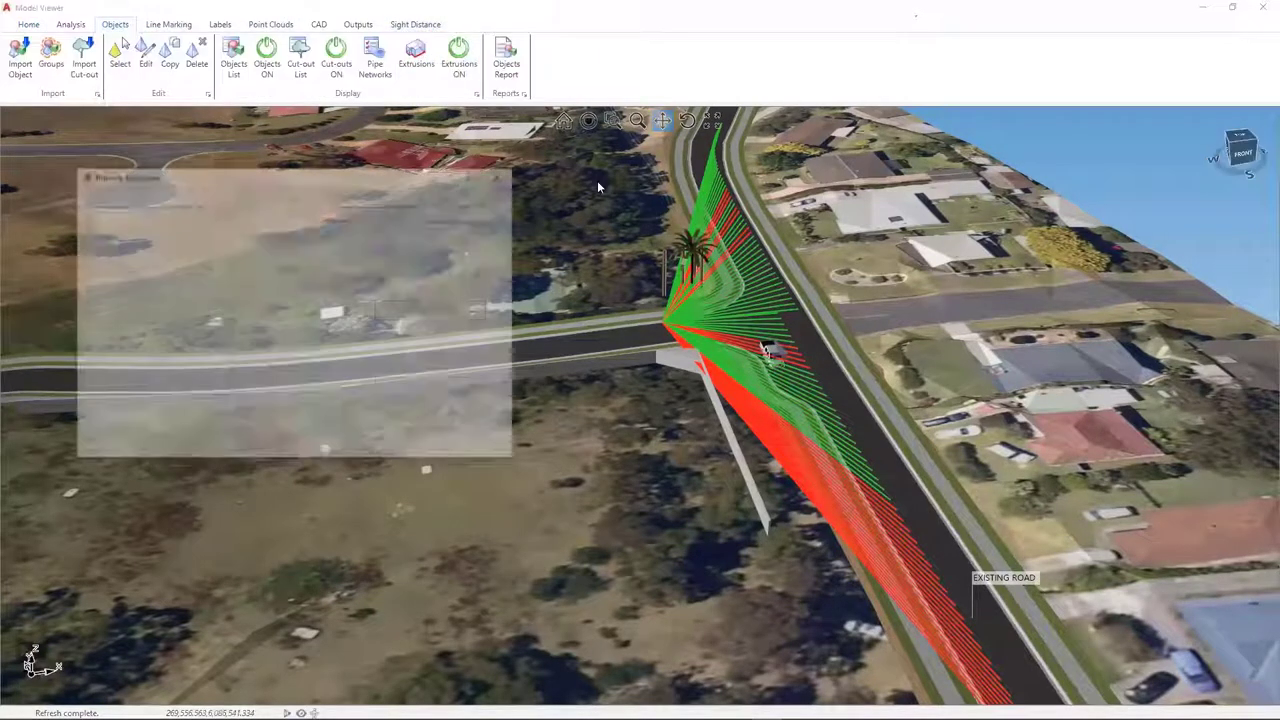
{"action": "left_click", "coordinate": [104, 240]}
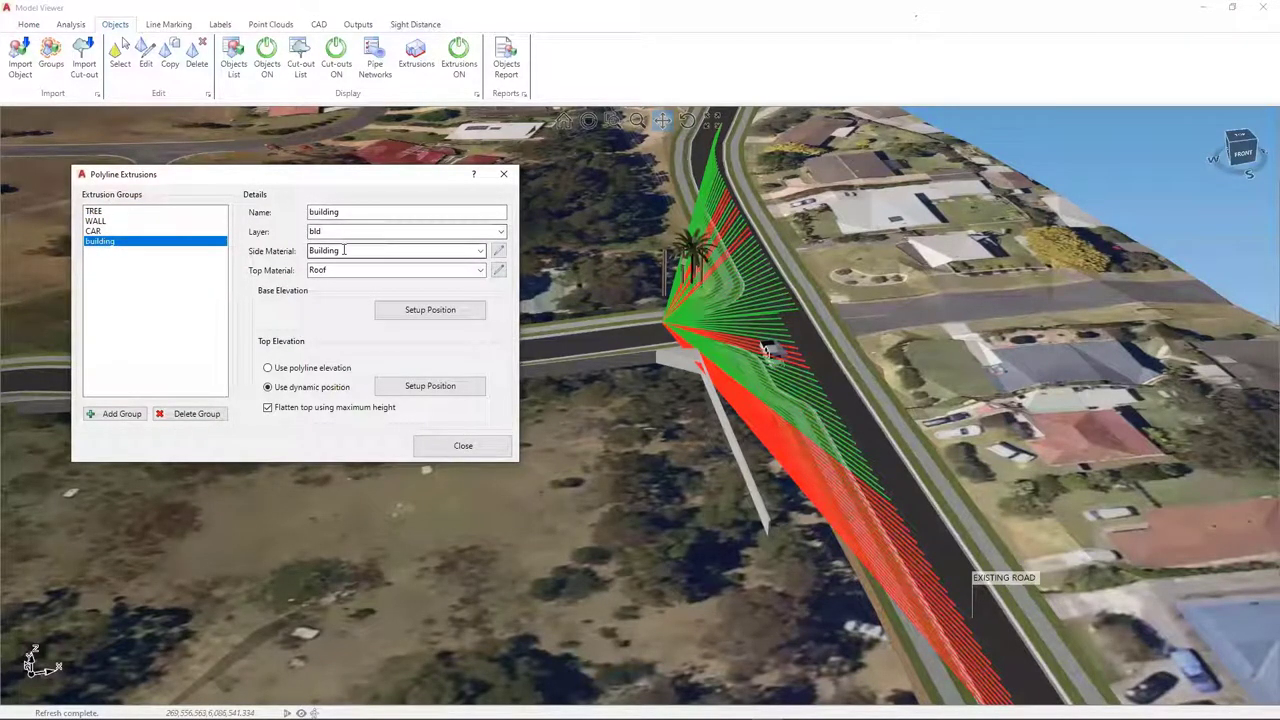
{"action": "left_click", "coordinate": [407, 317]}
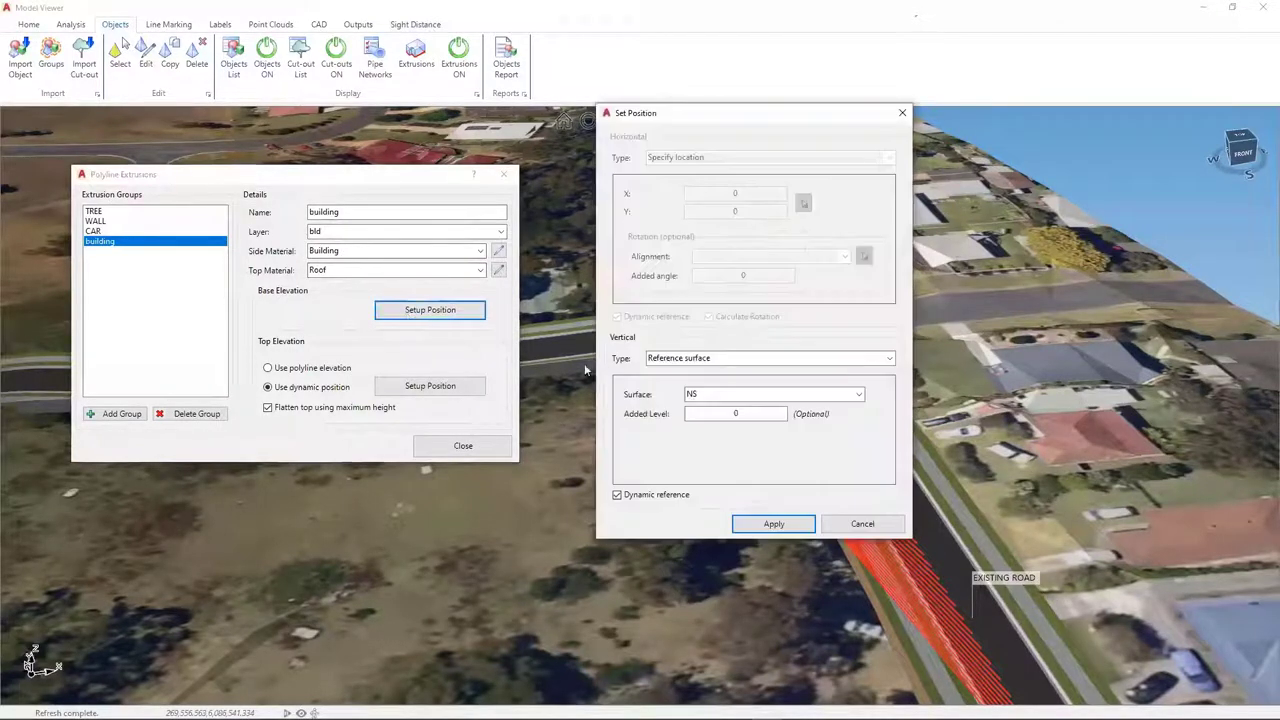
{"action": "left_click", "coordinate": [774, 528]}
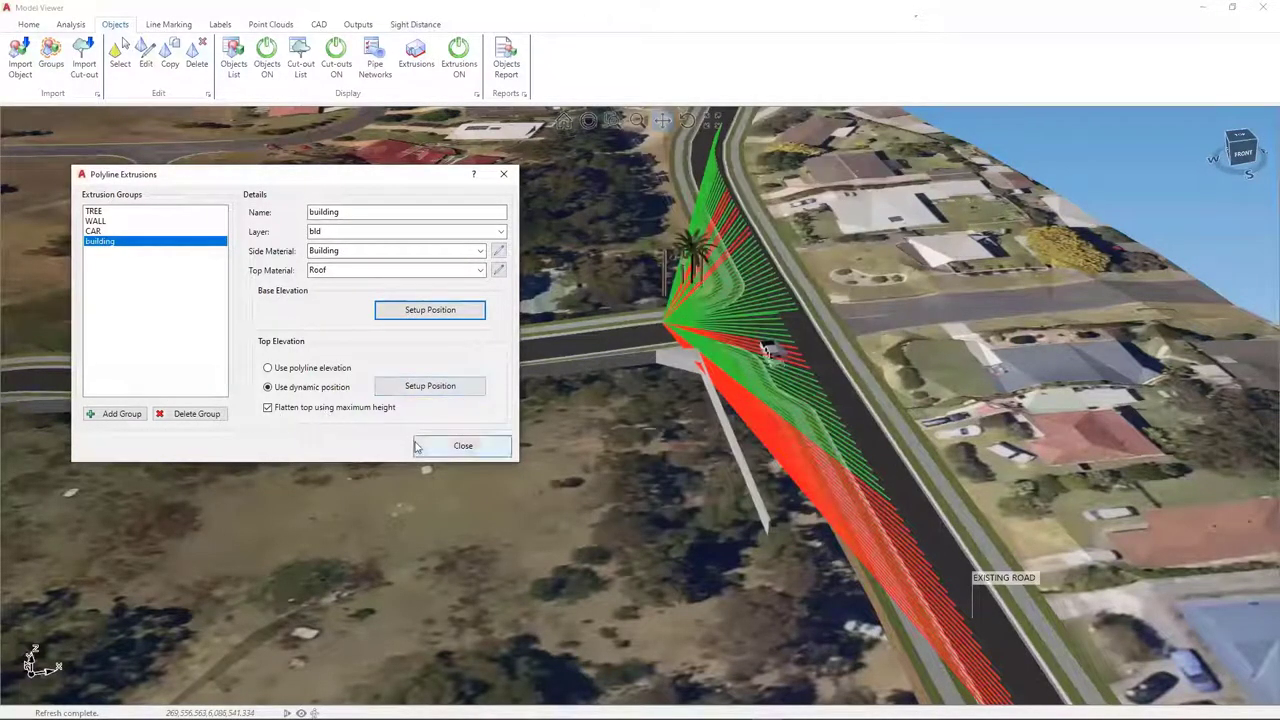
{"action": "left_click", "coordinate": [461, 447]}
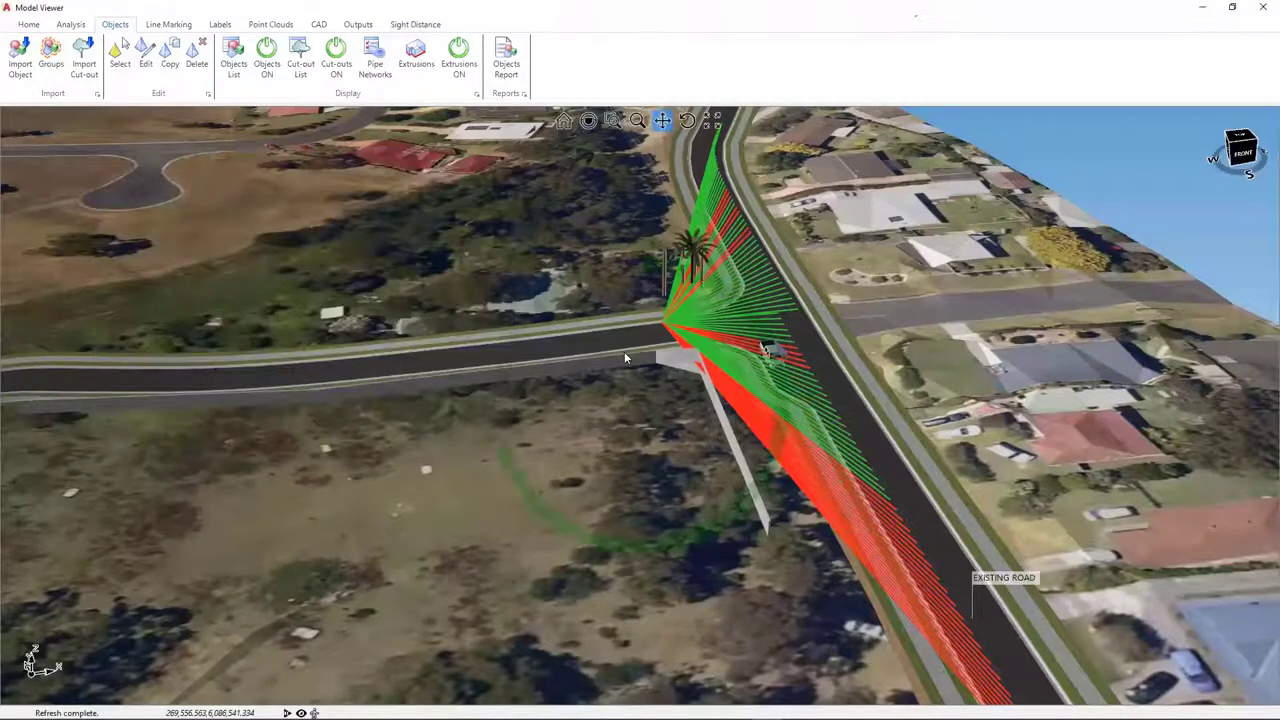
Examine the intersection's sight lines around the extrusions and the brick texture on the wall at close range
{"action": "scroll", "coordinate": [634, 366], "scroll_direction": "down", "scroll_amount": 3}
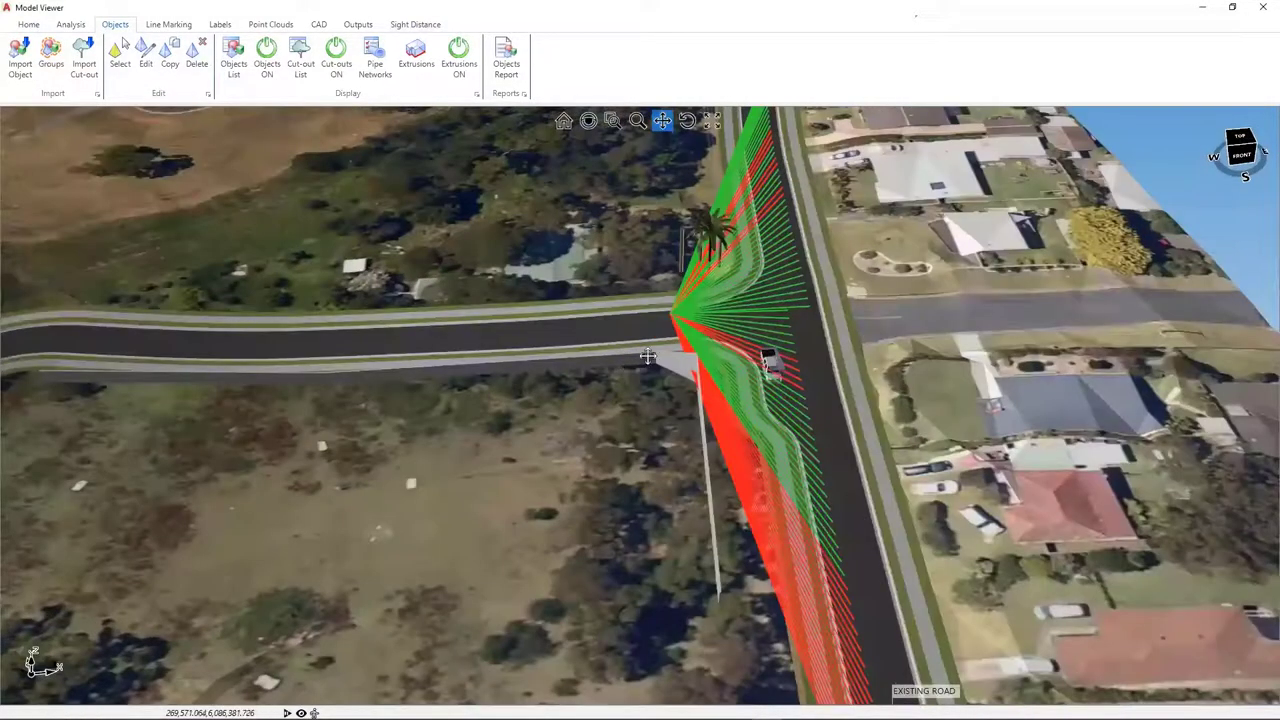
{"action": "mouse_move", "coordinate": [697, 404]}
{"action": "middle_mouse_down"}
{"action": "mouse_move", "coordinate": [694, 324]}
{"action": "mouse_move", "coordinate": [676, 408]}
{"action": "mouse_move", "coordinate": [700, 395]}
{"action": "middle_mouse_up"}
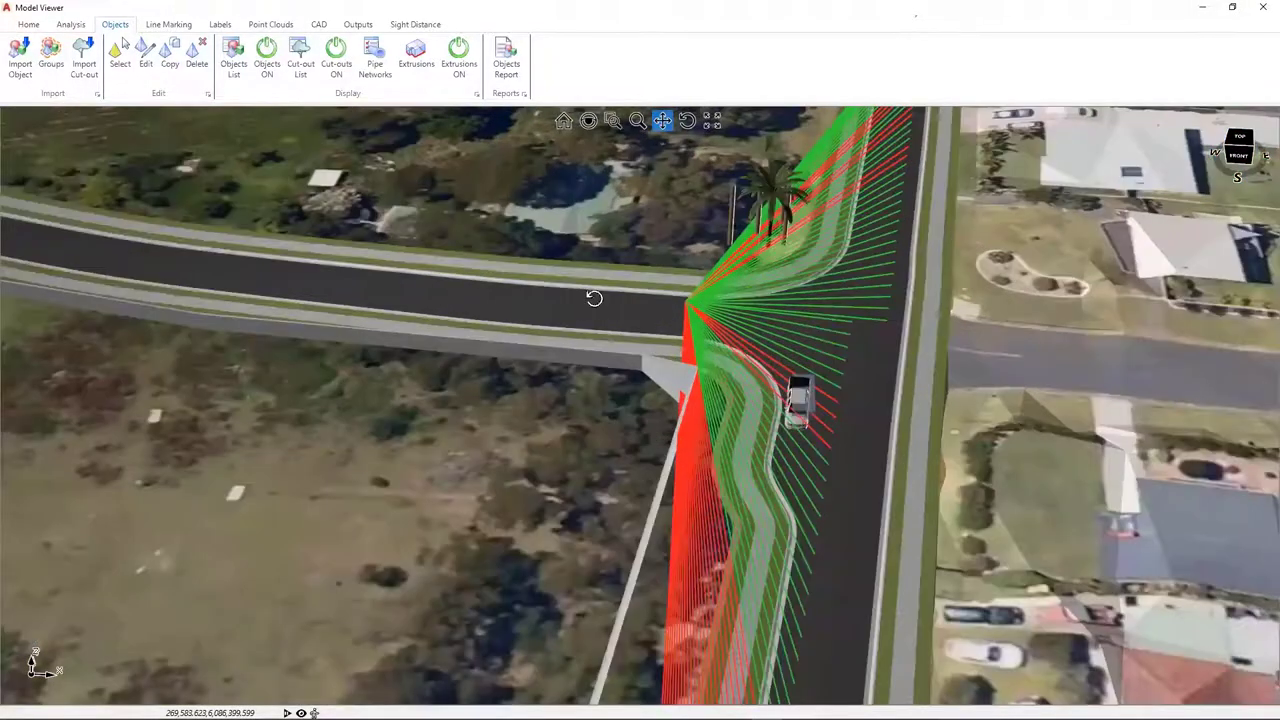
{"action": "scroll", "coordinate": [720, 290], "scroll_direction": "up", "scroll_amount": 3}
{"action": "middle_click_drag", "start_coordinate": [720, 284], "coordinate": [908, 277]}
{"action": "scroll", "coordinate": [790, 277], "scroll_direction": "up", "scroll_amount": 2}
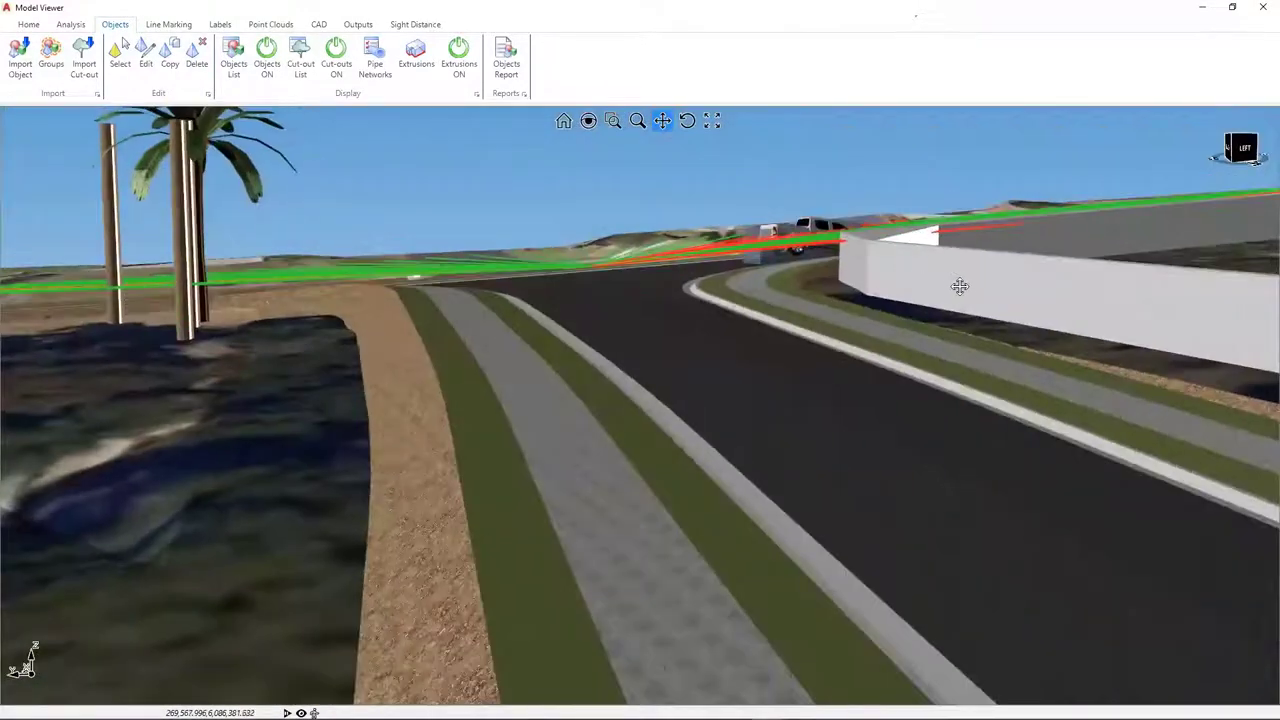
{"action": "middle_click_drag", "start_coordinate": [1038, 289], "coordinate": [931, 191]}
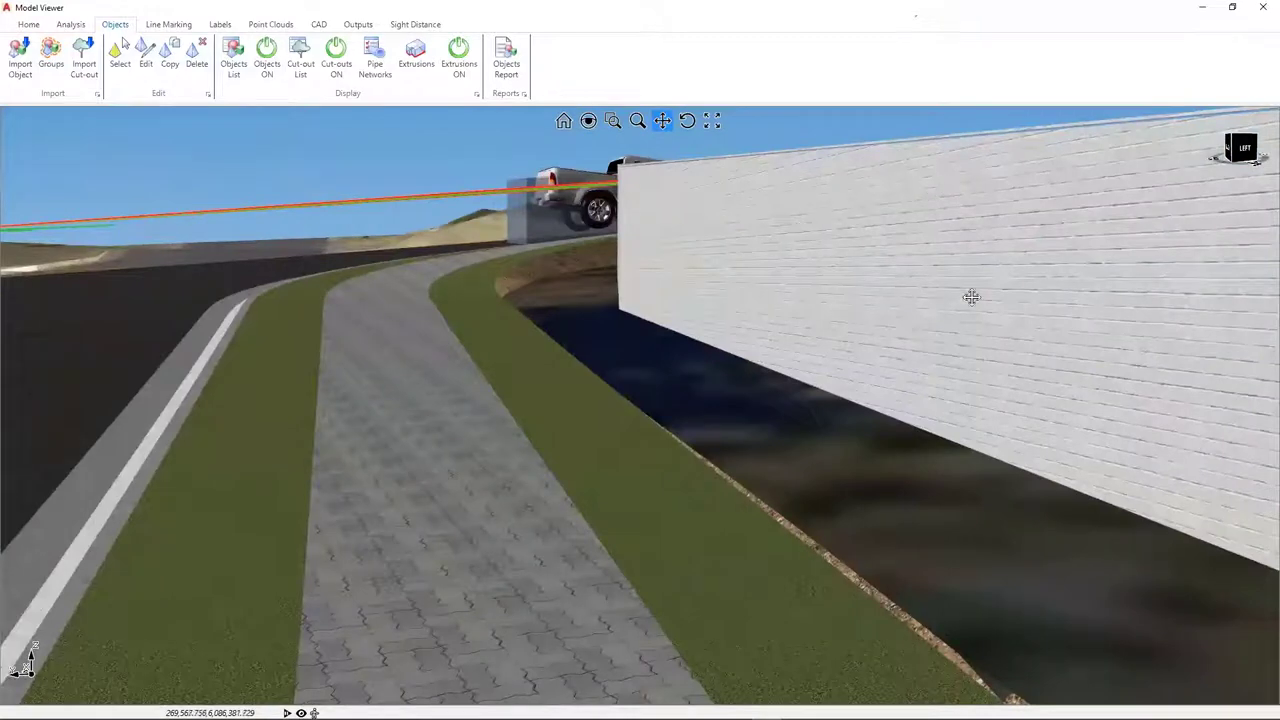
{"action": "scroll", "coordinate": [998, 285], "scroll_direction": "up", "scroll_amount": 2}
{"action": "scroll", "coordinate": [990, 286], "scroll_direction": "up", "scroll_amount": 2}
{"action": "middle_click_drag", "start_coordinate": [914, 289], "coordinate": [943, 294]}
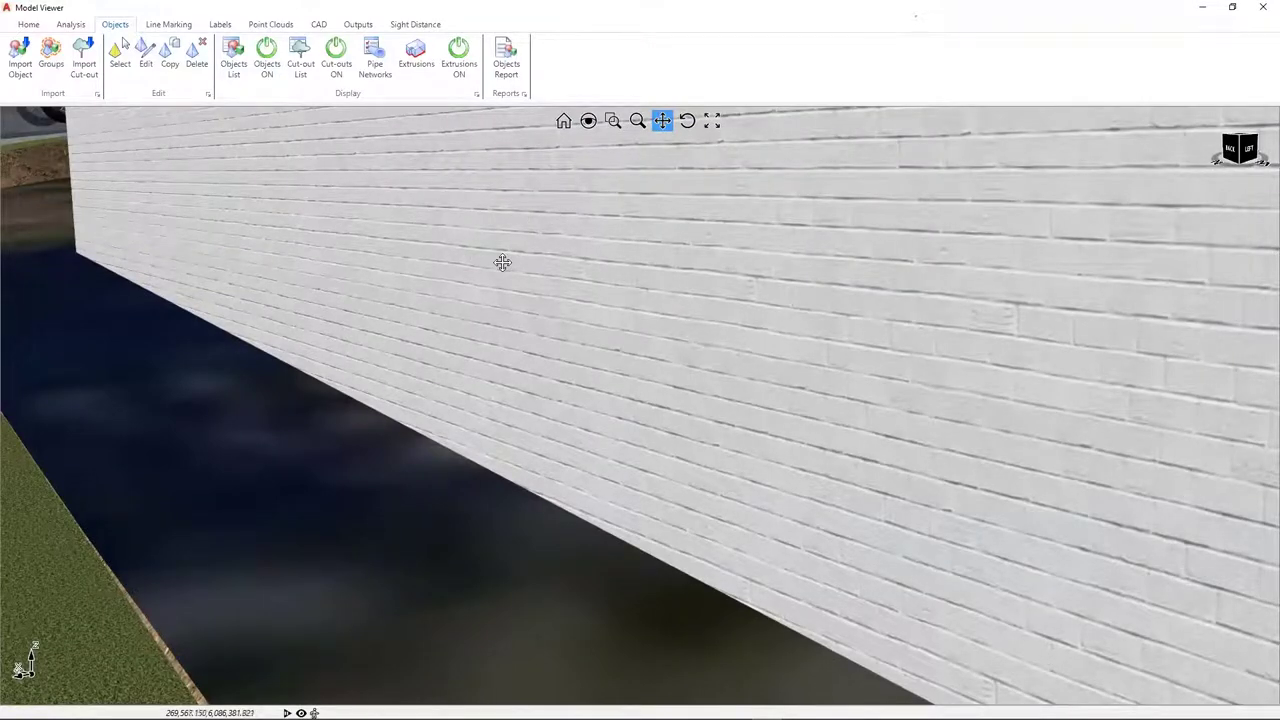
Open the material group editor and review the Water group's material and transparency
{"action": "left_click", "coordinate": [28, 24]}
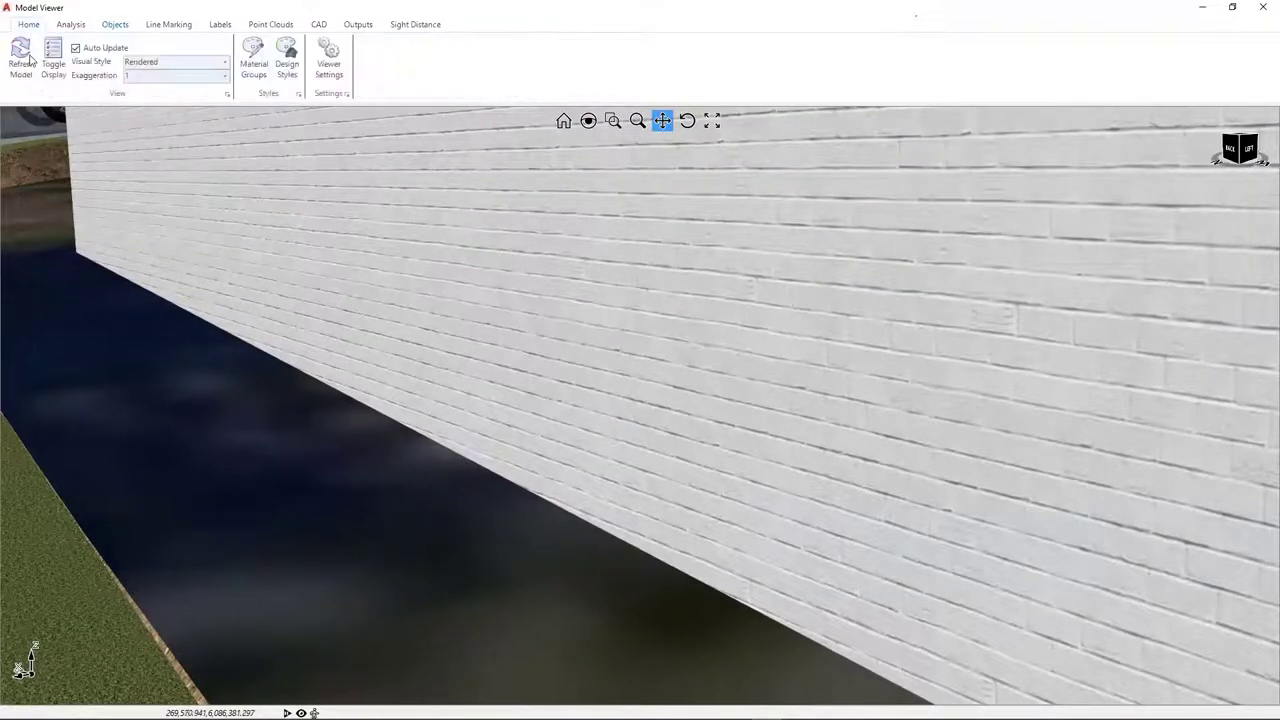
{"action": "left_click", "coordinate": [254, 62]}
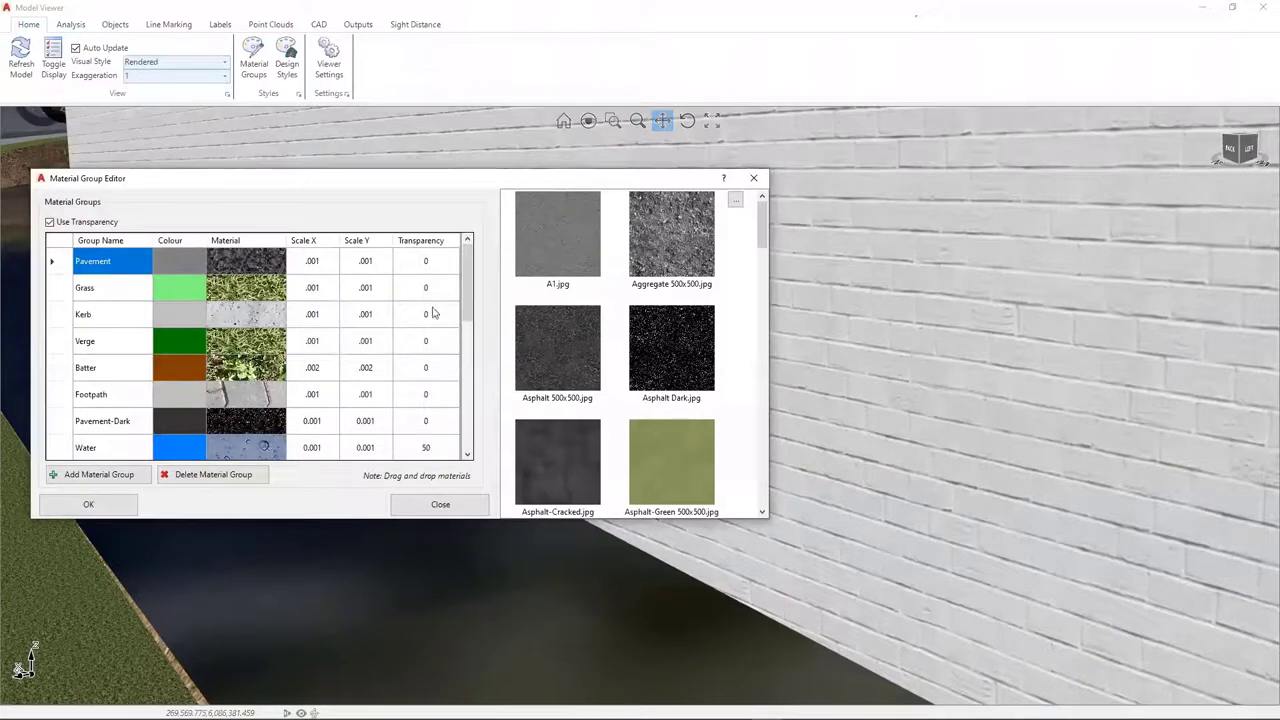
{"action": "left_click", "coordinate": [97, 636]}
{"action": "left_click_drag", "start_coordinate": [468, 298], "coordinate": [472, 340]}
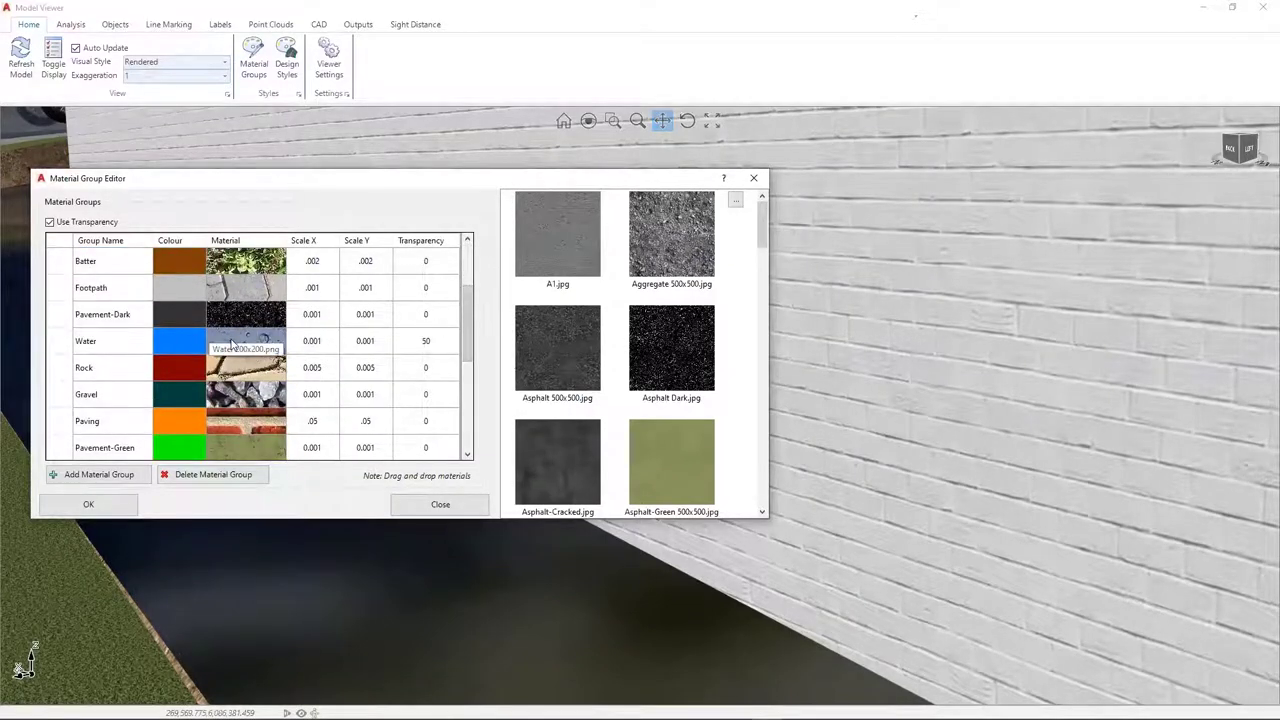
{"action": "left_click", "coordinate": [433, 345]}
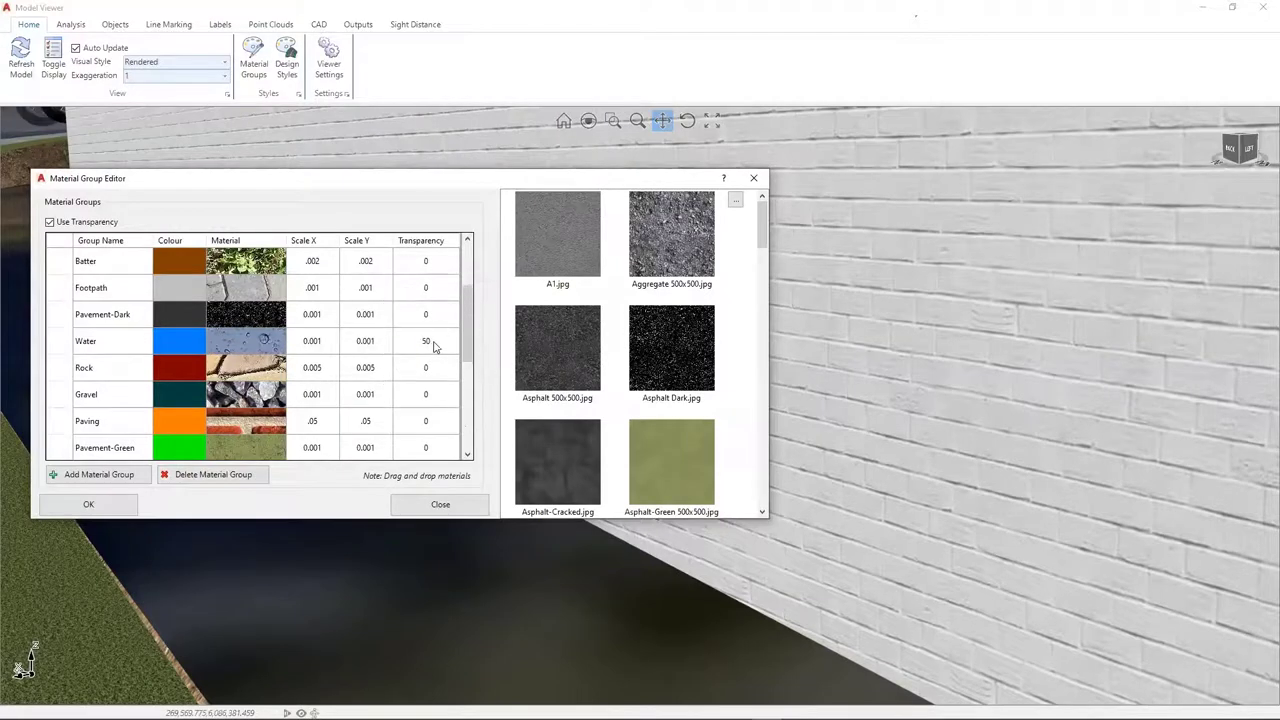
Review the textures assigned to the Building, Roof and Wall groups and the available material images, and accept the editor
{"action": "left_click_drag", "start_coordinate": [465, 325], "coordinate": [469, 421]}
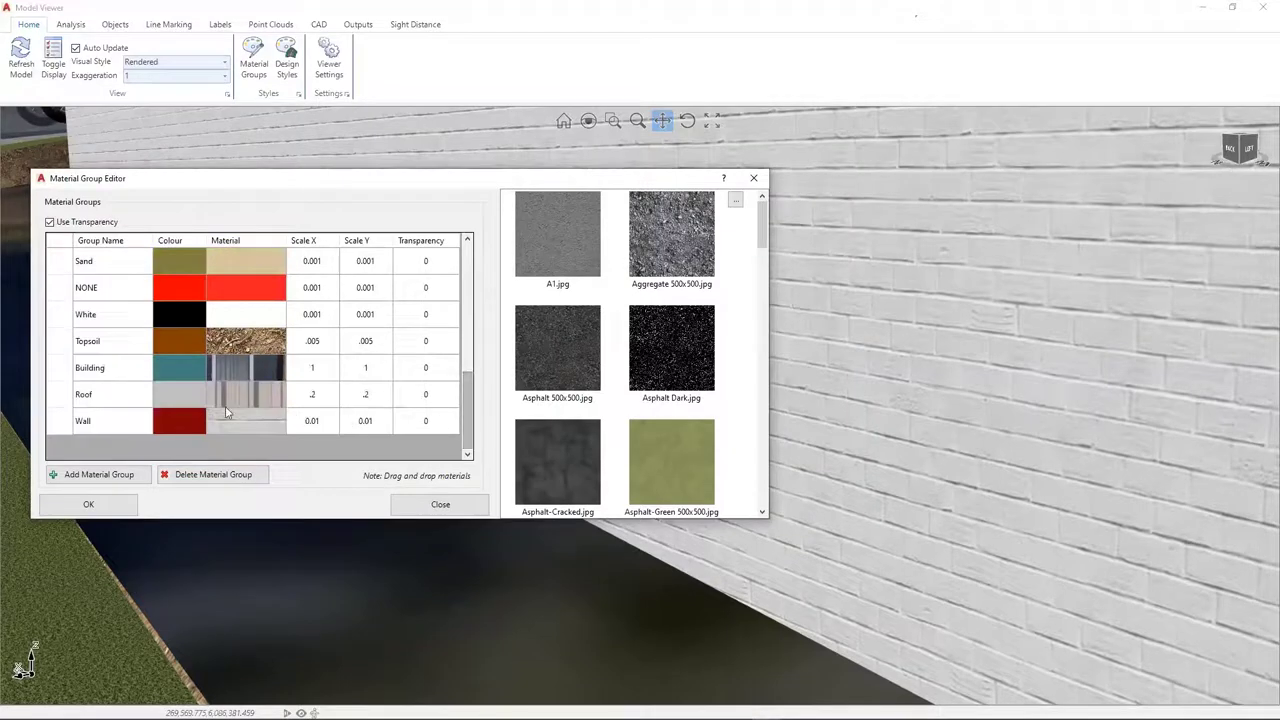
{"action": "left_click", "coordinate": [235, 372]}
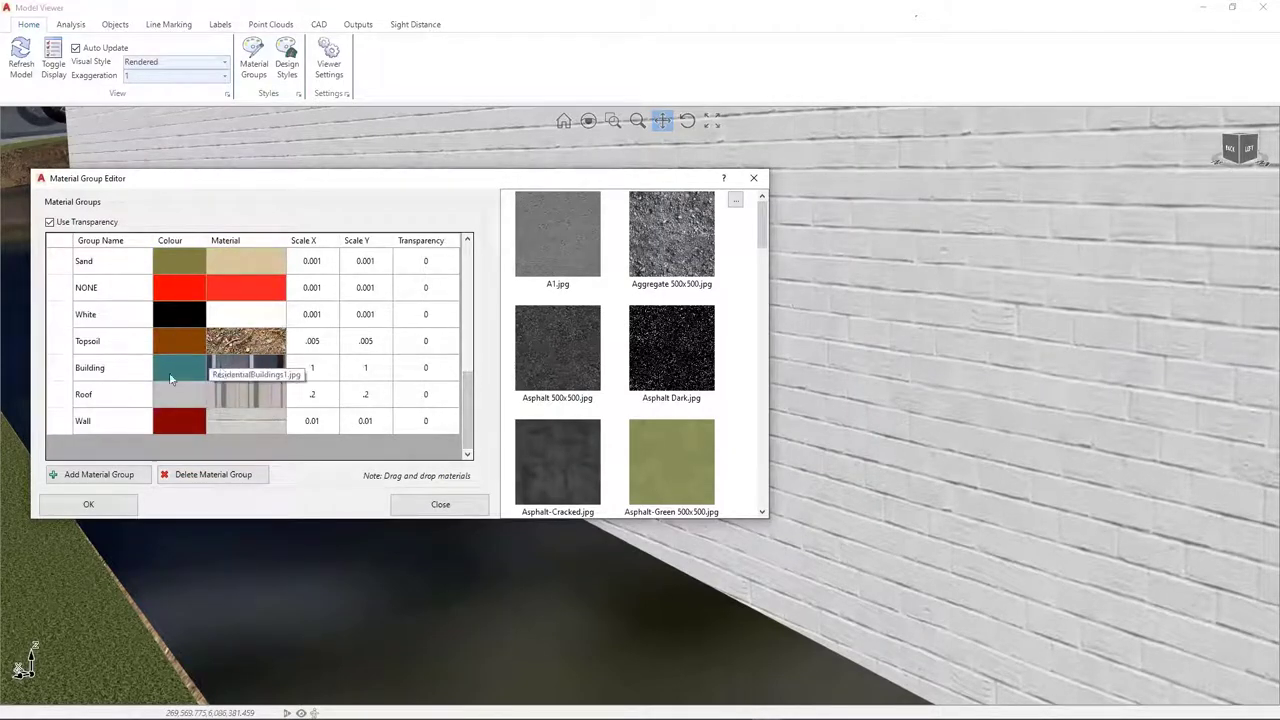
{"action": "left_click", "coordinate": [257, 392]}
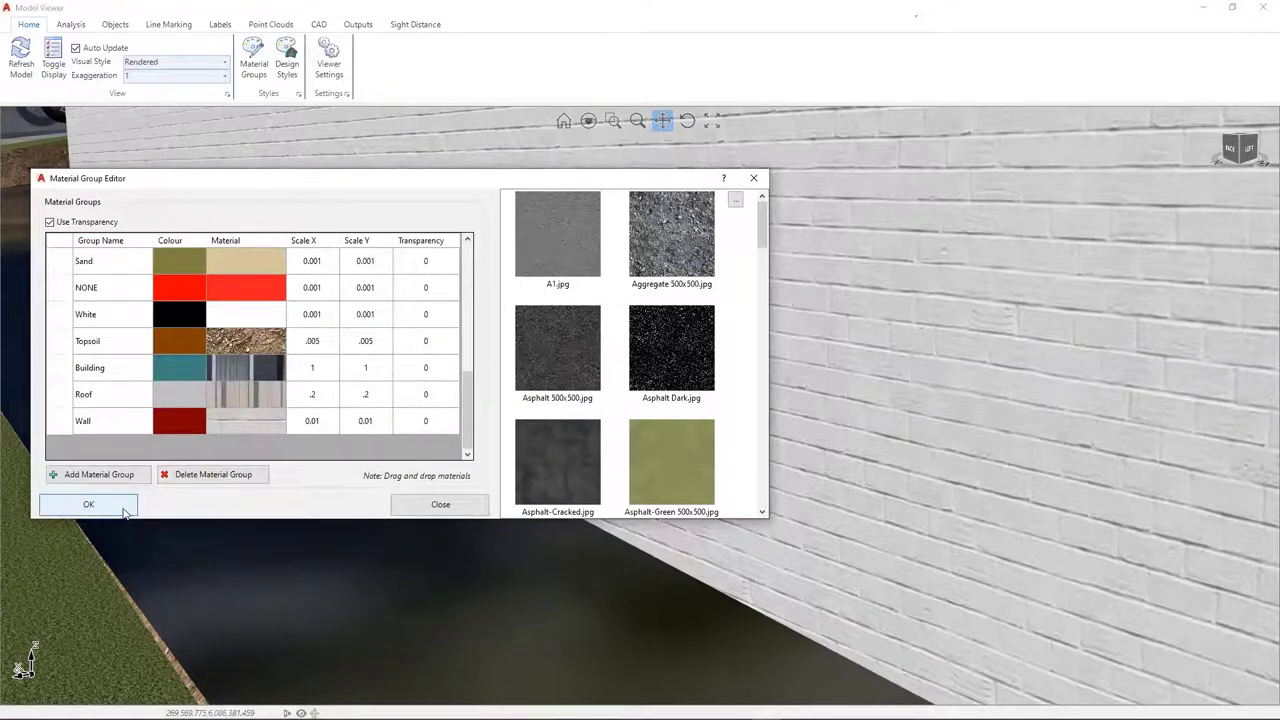
{"action": "left_click", "coordinate": [126, 478]}
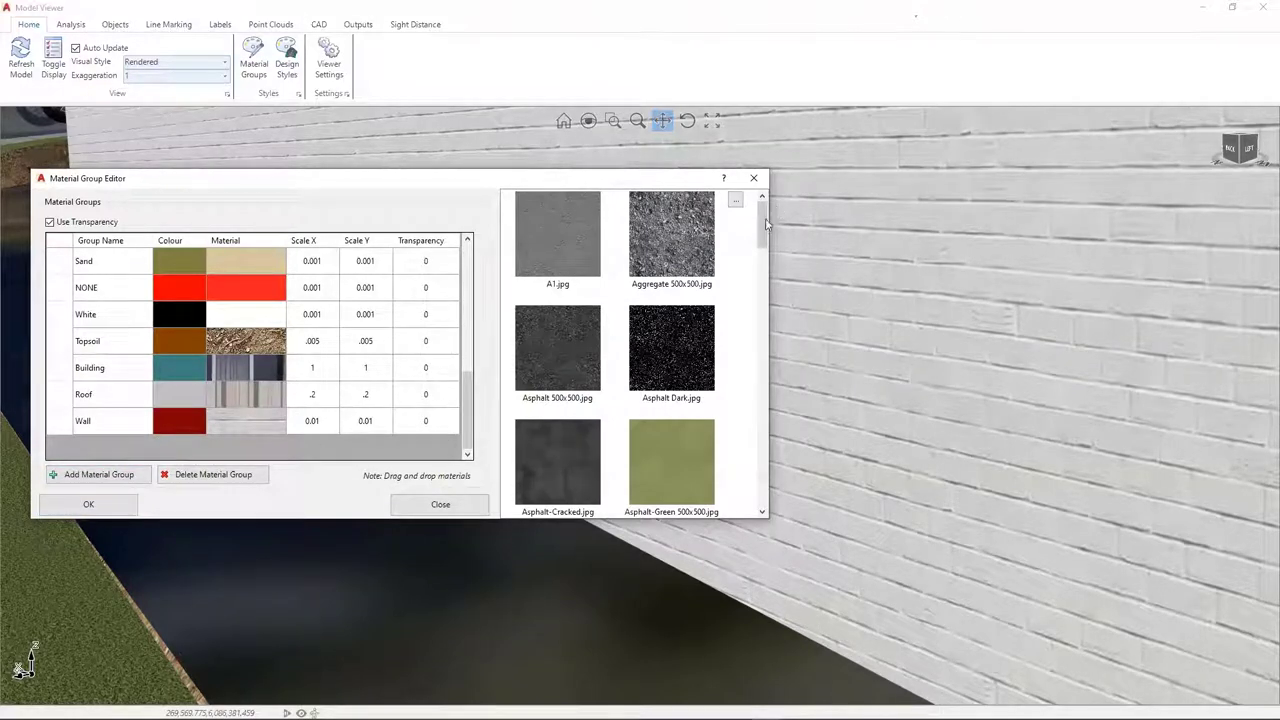
{"action": "left_click_drag", "start_coordinate": [762, 226], "coordinate": [763, 497]}
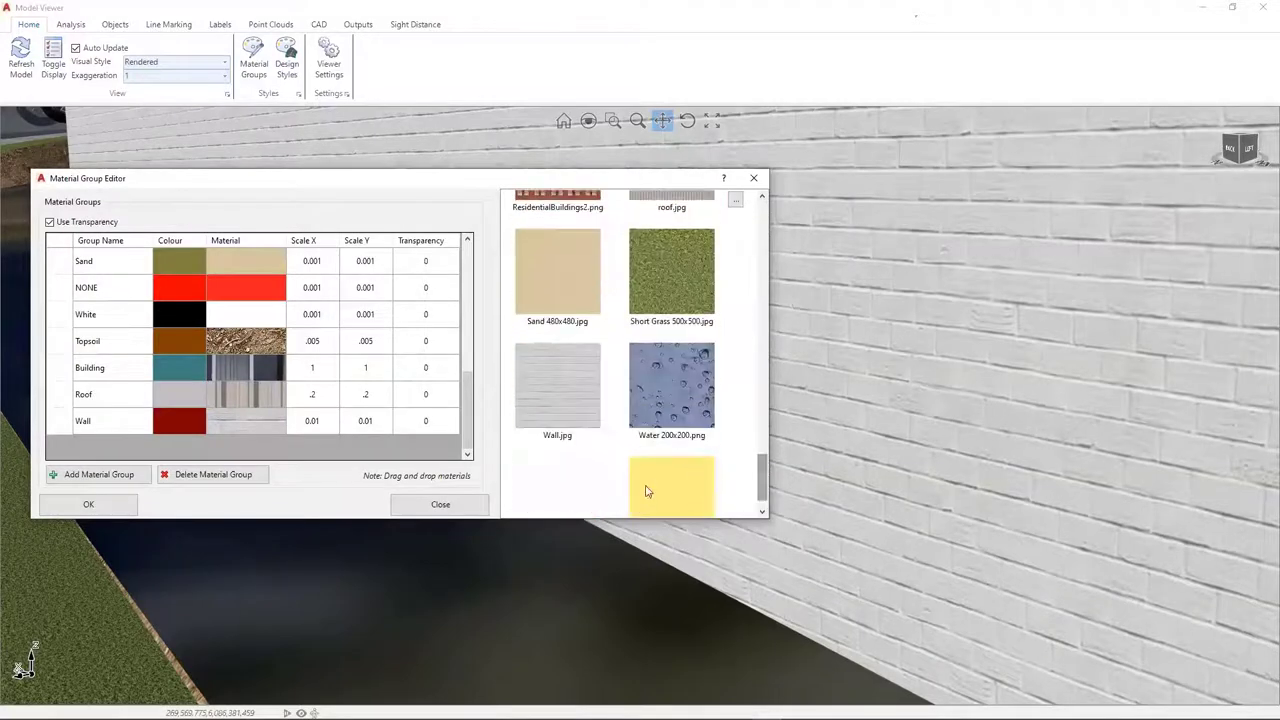
{"action": "left_click", "coordinate": [114, 505]}
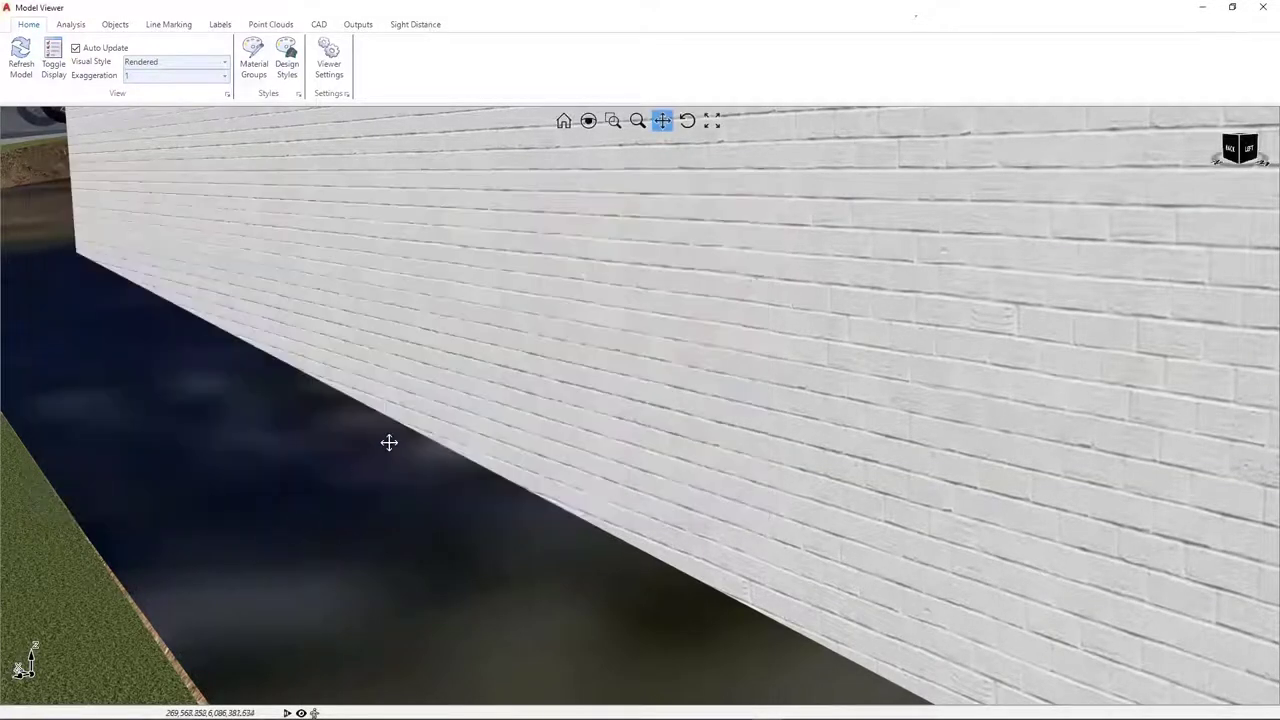
Look over the wall and sight lines from the side road, and close the Model Viewer to return to the drawing
{"action": "scroll", "coordinate": [390, 442], "scroll_direction": "down", "scroll_amount": 5}
{"action": "left_click_drag", "start_coordinate": [512, 481], "coordinate": [606, 417]}
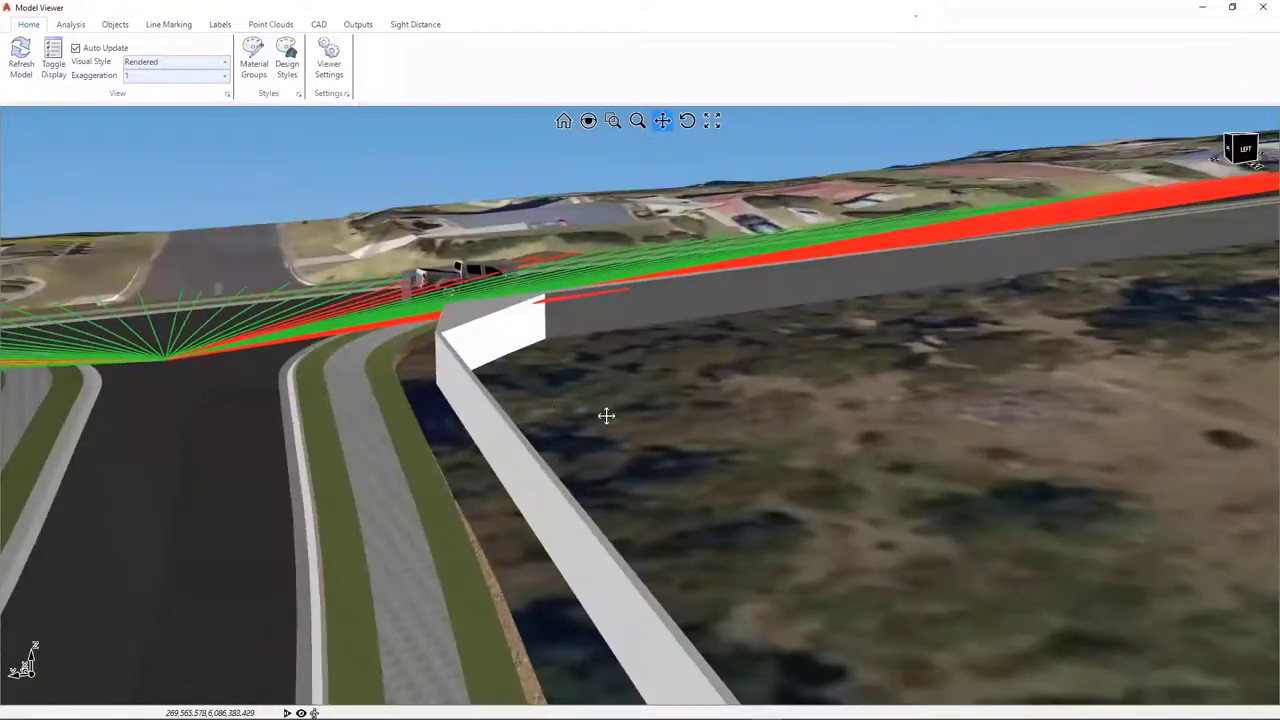
{"action": "scroll", "coordinate": [597, 429], "scroll_direction": "up", "scroll_amount": 3}
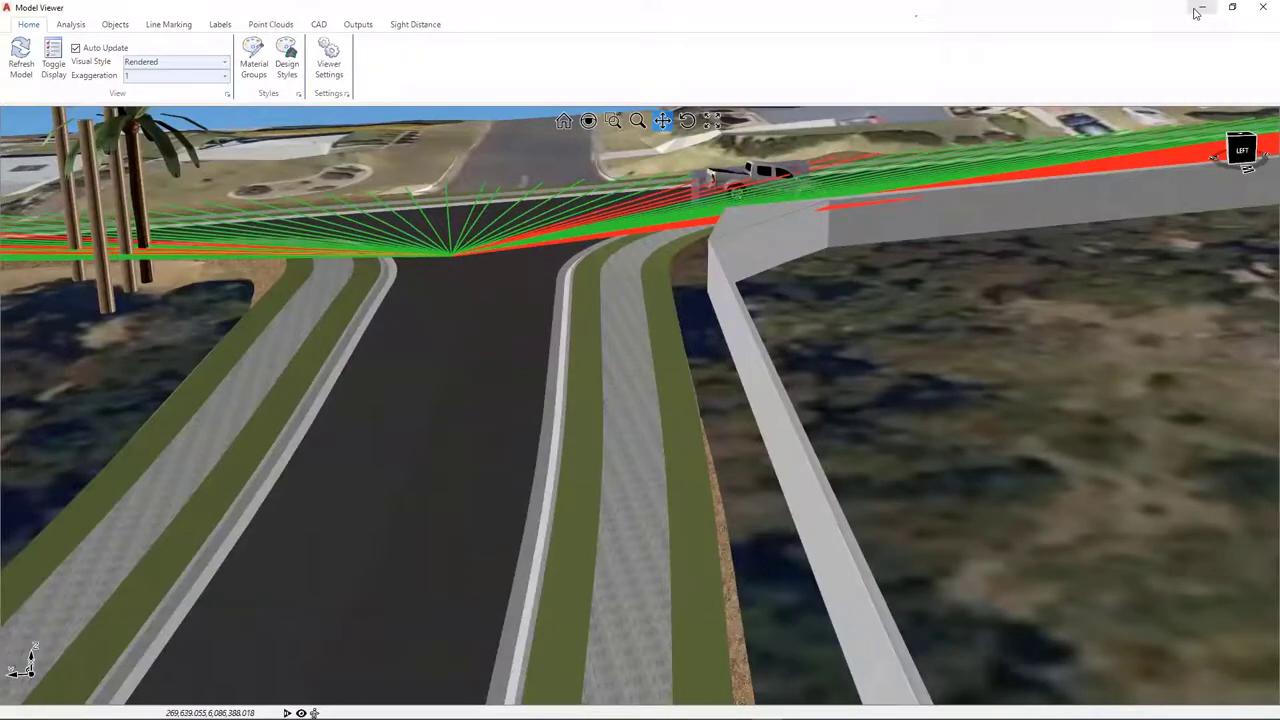
{"action": "left_click", "coordinate": [1262, 8]}
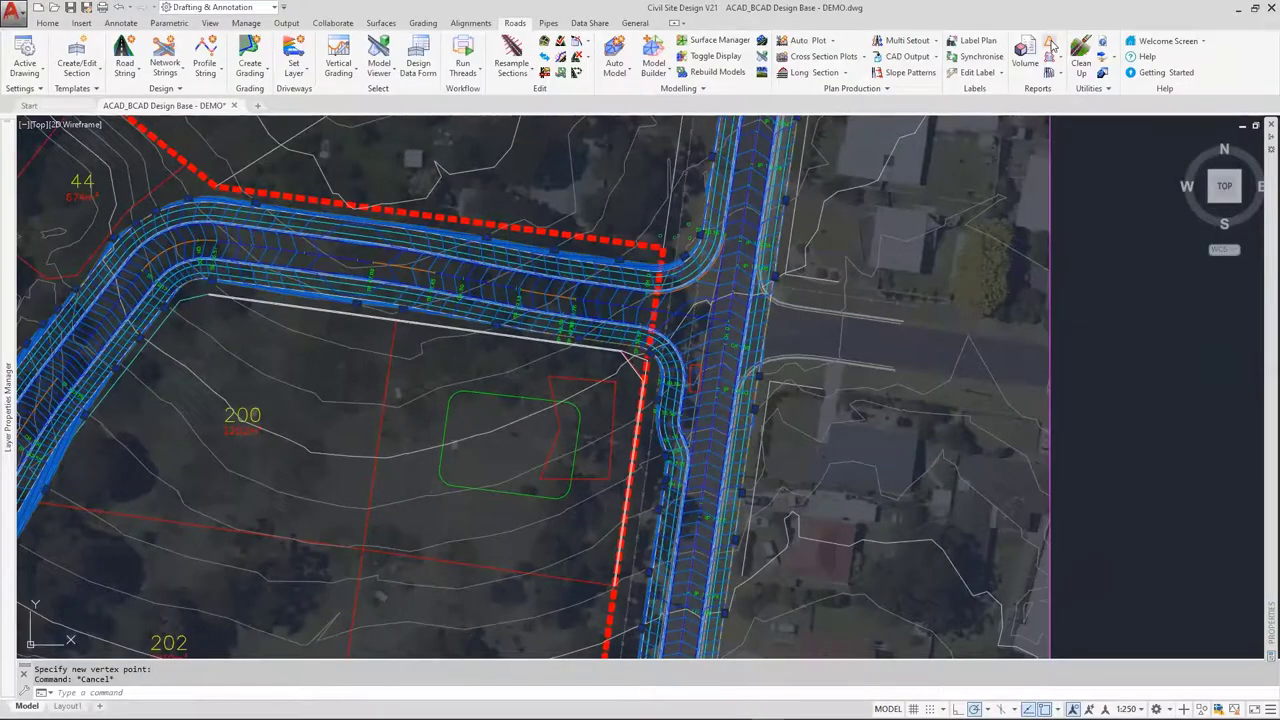
Run the road safety standards check on the MAIN ROAD alignment and place the cursor in the project name field
{"action": "left_click", "coordinate": [1052, 44]}
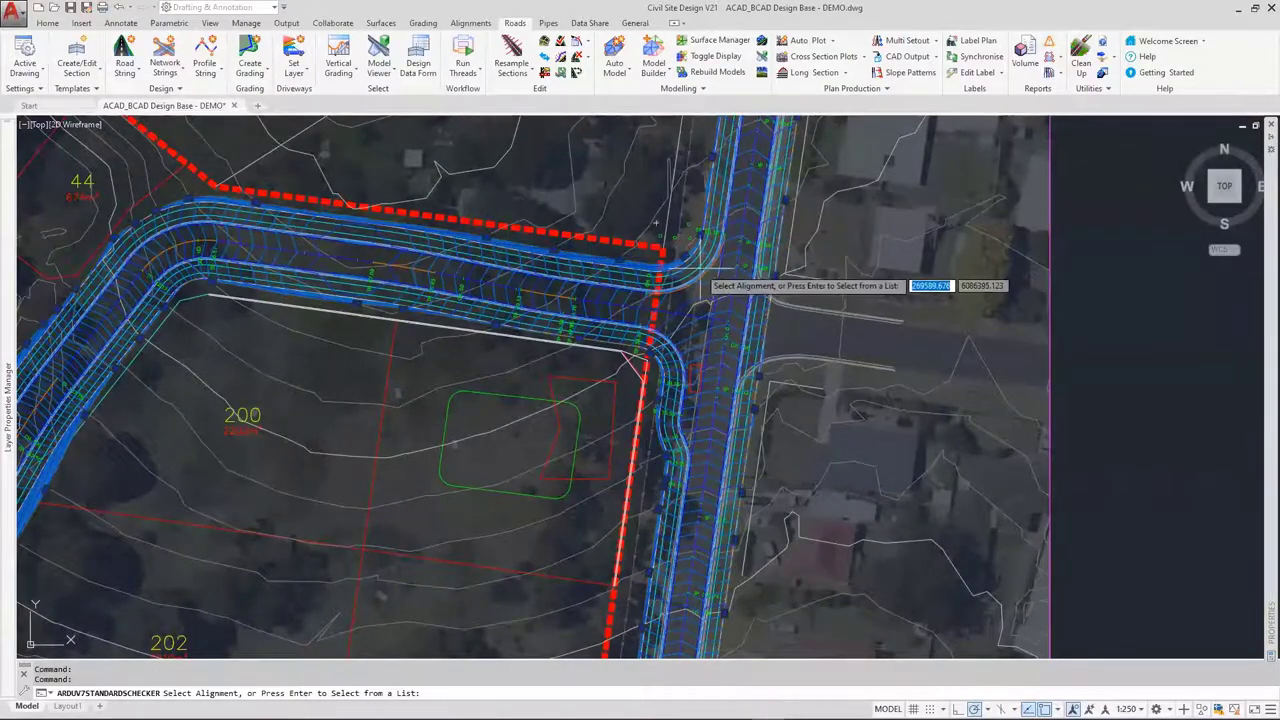
{"action": "scroll", "coordinate": [668, 282], "scroll_direction": "down", "scroll_amount": 3}
{"action": "scroll", "coordinate": [545, 428], "scroll_direction": "up", "scroll_amount": 1}
{"action": "scroll", "coordinate": [547, 430], "scroll_direction": "up", "scroll_amount": 4}
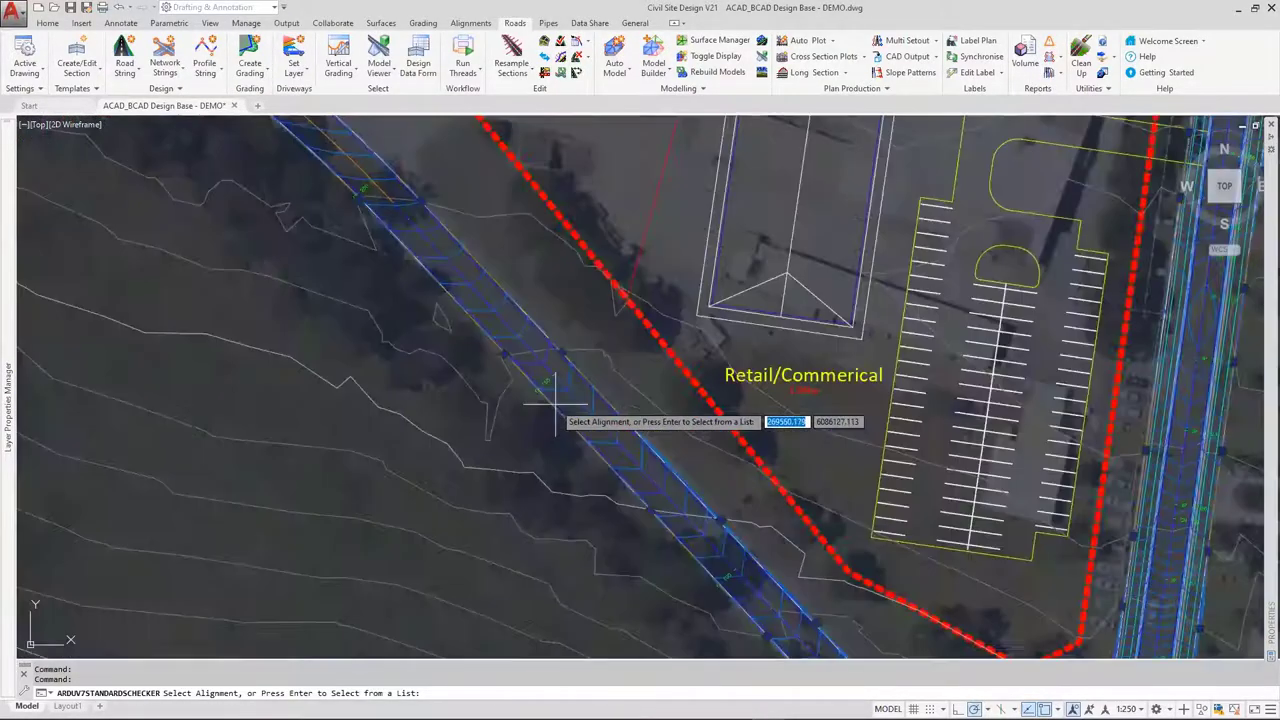
{"action": "left_click", "coordinate": [557, 409]}
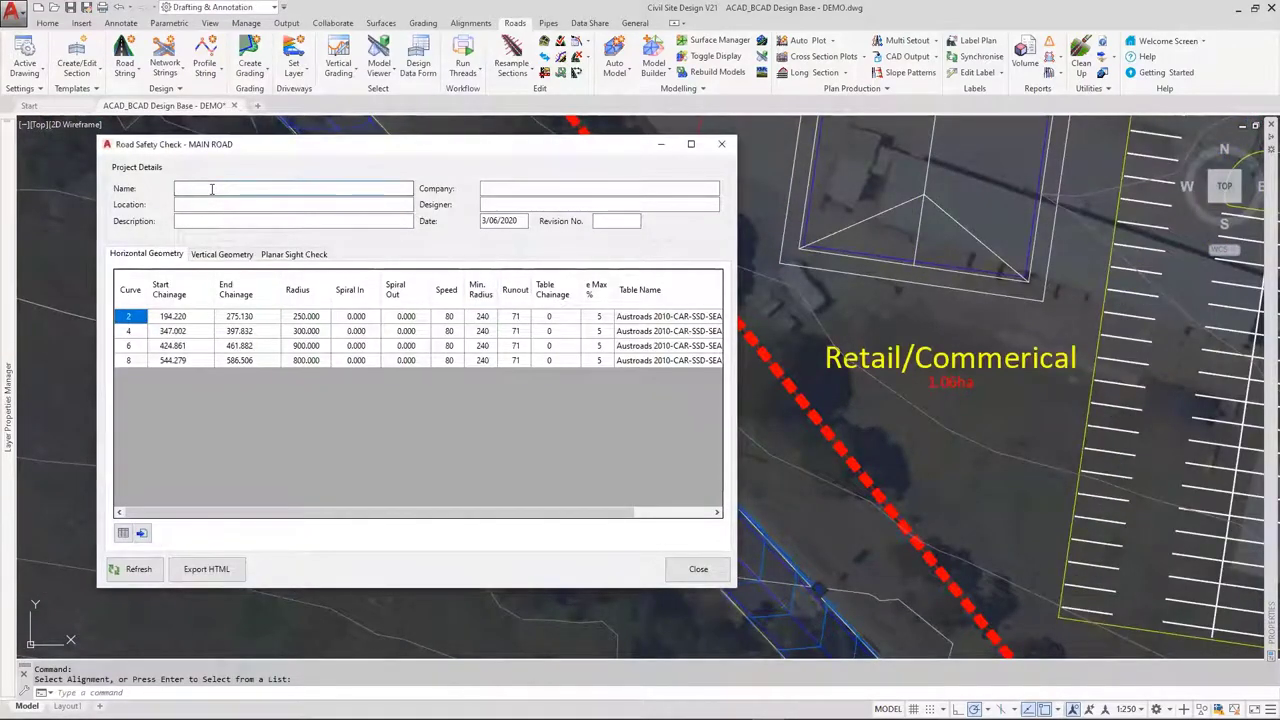
{"action": "left_click", "coordinate": [204, 199]}
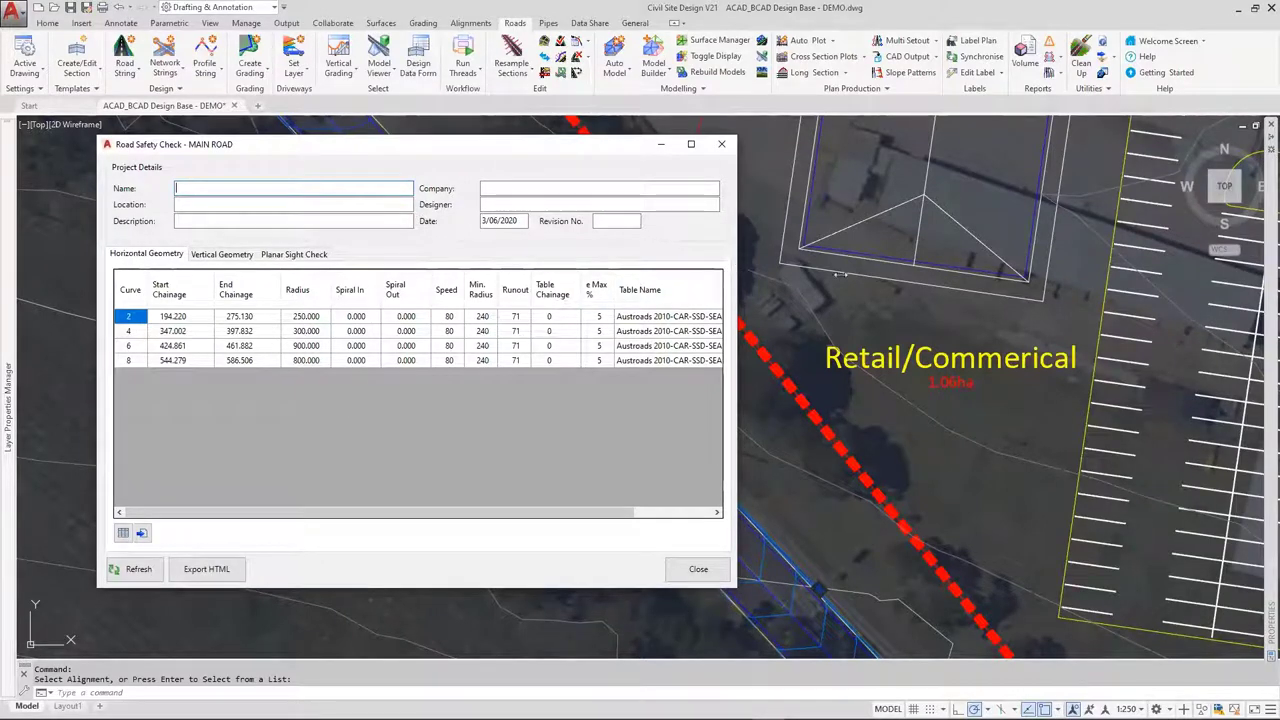
Widen the road safety report to show its full table and review the horizontal and vertical geometry checks for each curve
{"action": "left_click_drag", "start_coordinate": [737, 450], "coordinate": [838, 450]}
{"action": "left_click", "coordinate": [225, 255]}
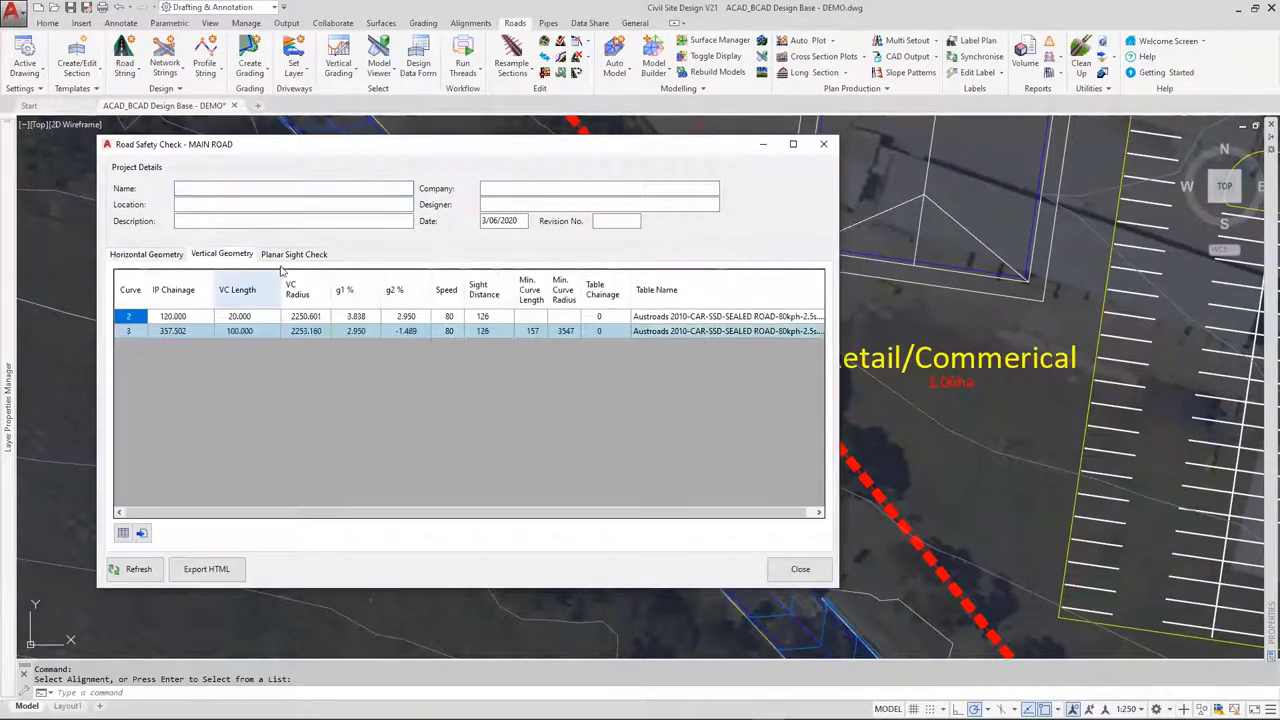
{"action": "left_click", "coordinate": [145, 256]}
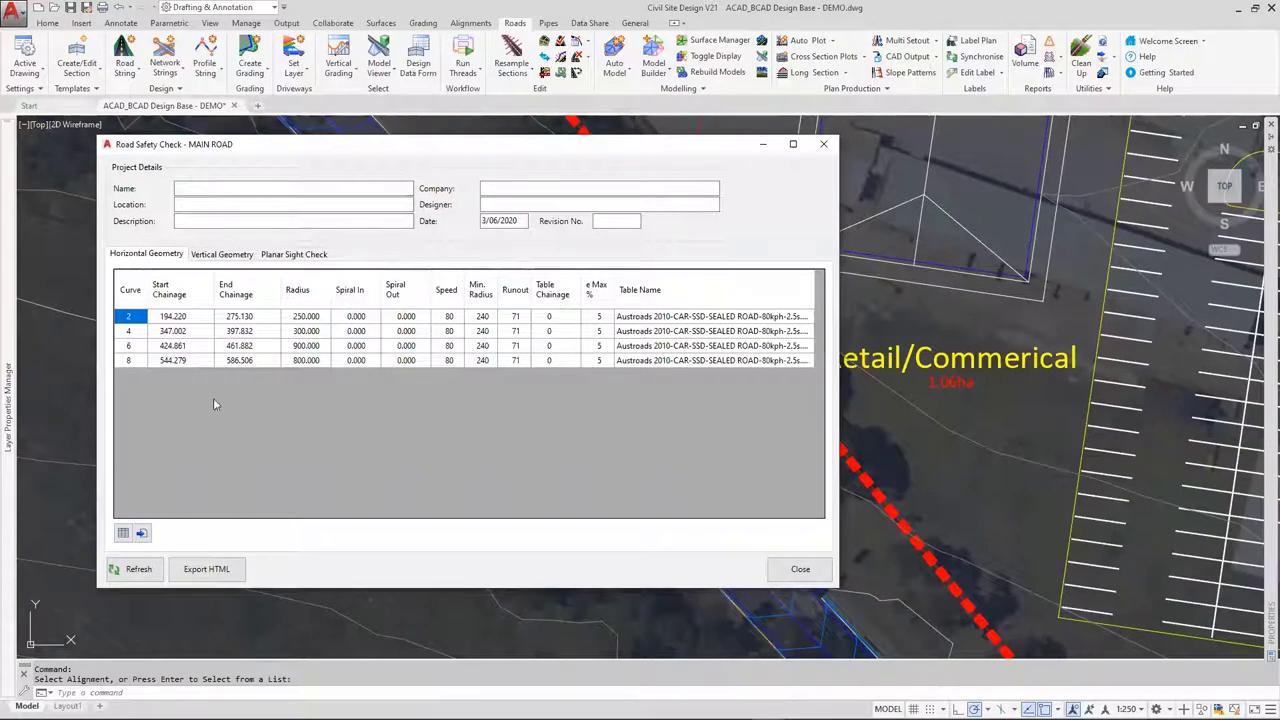
{"action": "left_click", "coordinate": [212, 256]}
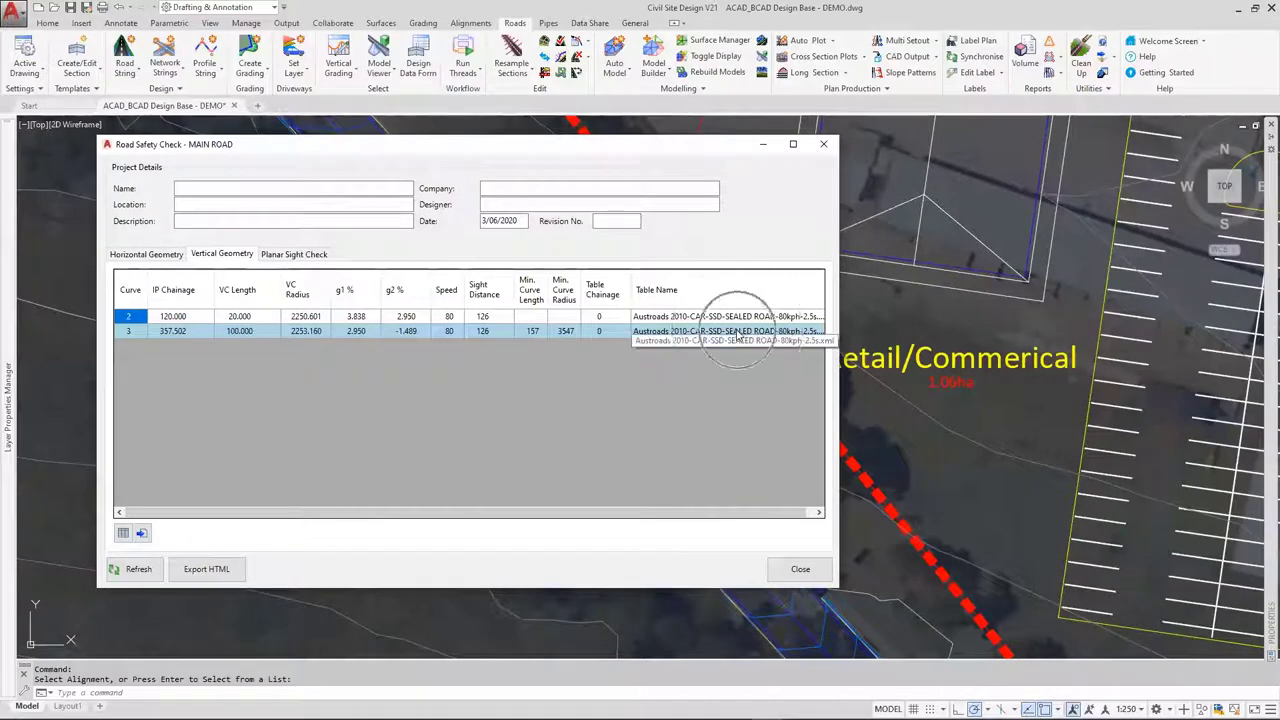
Review the planar sight check for MAIN ROAD FORWARDS, stepping through the driver's view at each section up to chainage 360
{"action": "left_click", "coordinate": [300, 255]}
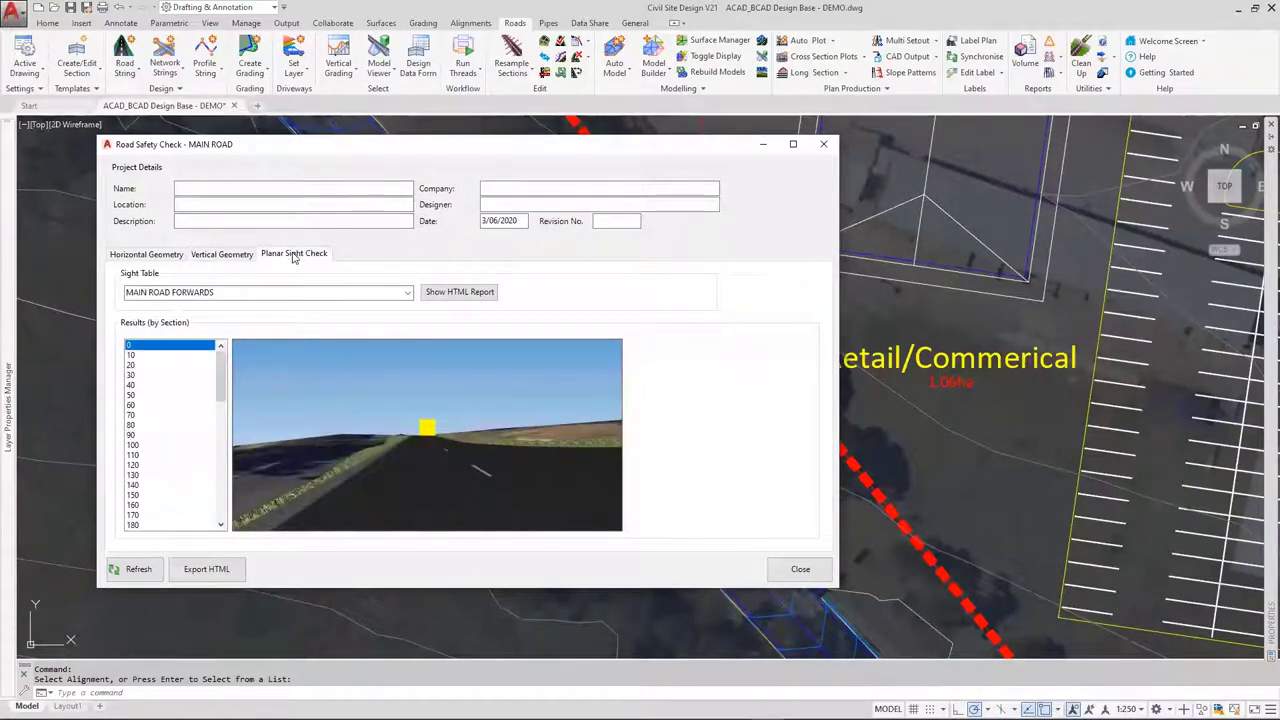
{"action": "left_click", "coordinate": [409, 292]}
{"action": "left_click", "coordinate": [197, 307]}
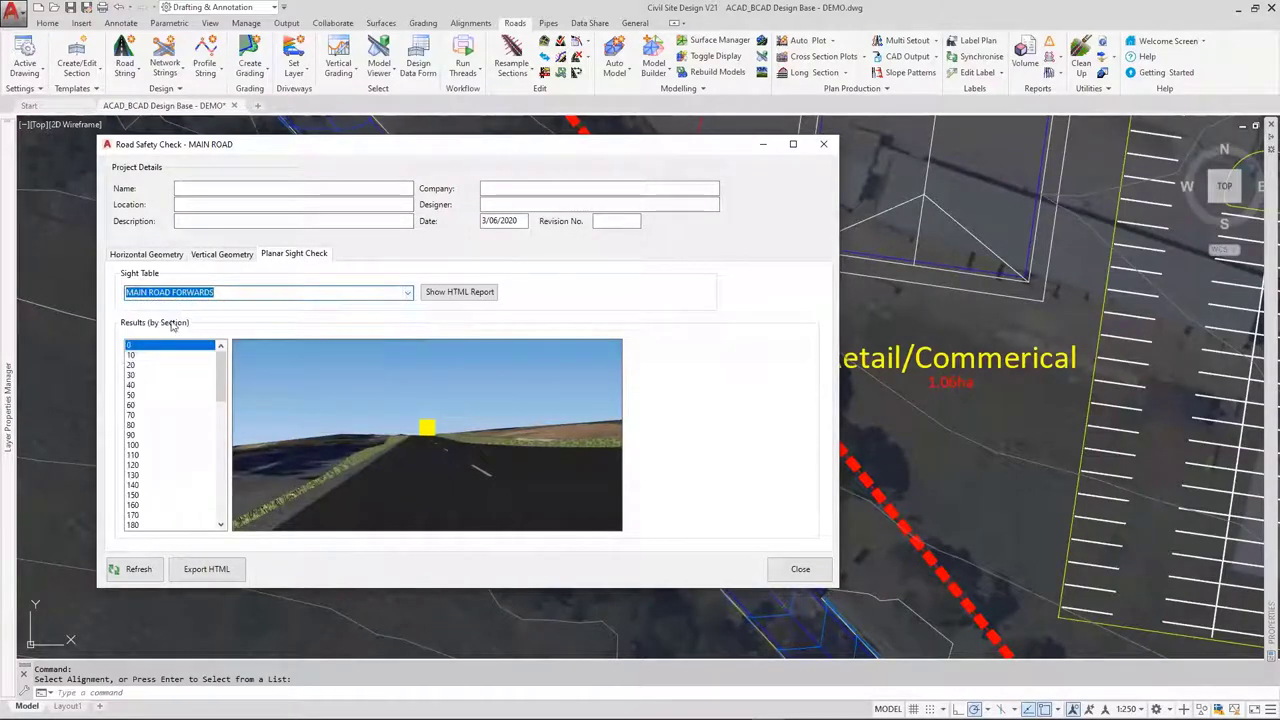
{"action": "left_click", "coordinate": [142, 356]}
{"action": "left_click", "coordinate": [142, 366]}
{"action": "left_click", "coordinate": [143, 376]}
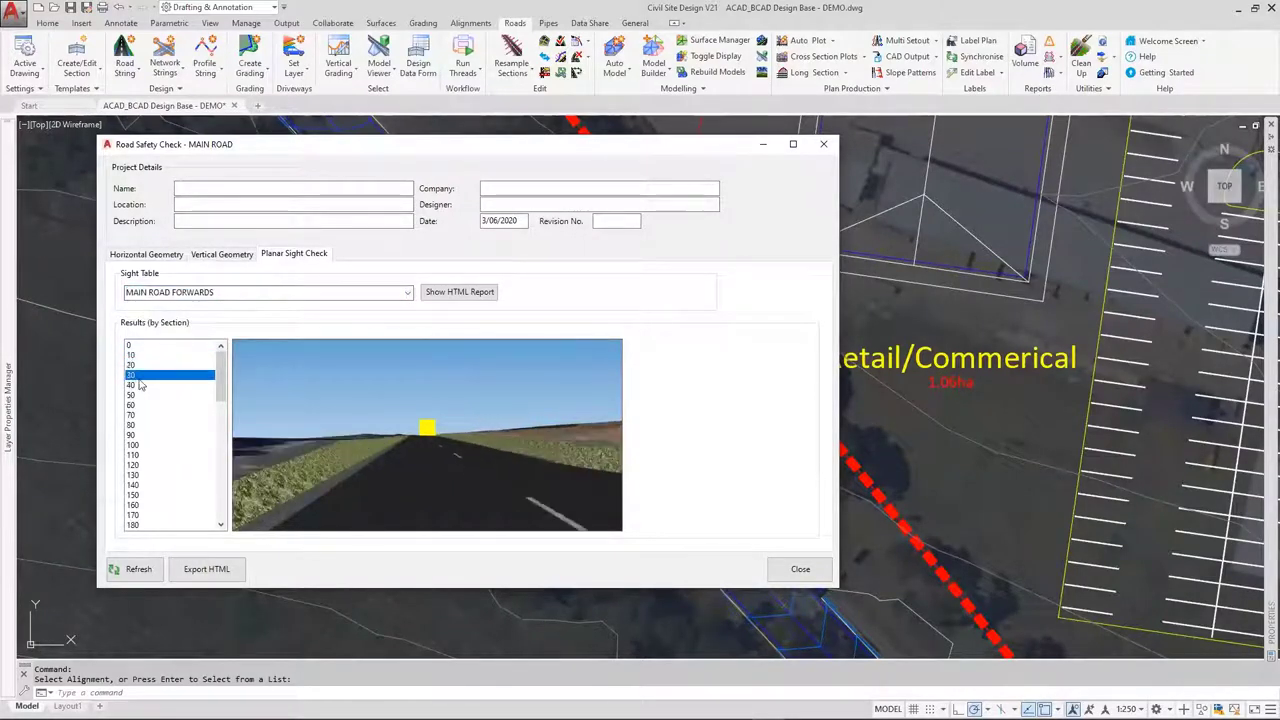
{"action": "key", "text": "Down"}
{"action": "key", "text": "Down"}
{"action": "key", "text": "Down"}
{"action": "key", "text": "Down"}
{"action": "key", "text": "Down"}
{"action": "key", "text": "Down"}
{"action": "key", "text": "Down"}
{"action": "key", "text": "Down"}
{"action": "key", "text": "Down"}
{"action": "key", "text": "Down"}
{"action": "key", "text": "Down"}
{"action": "key", "text": "Down"}
{"action": "key", "text": "Down"}
{"action": "key", "text": "Down"}
{"action": "key", "text": "Down"}
{"action": "key", "text": "Down"}
{"action": "key", "text": "Down"}
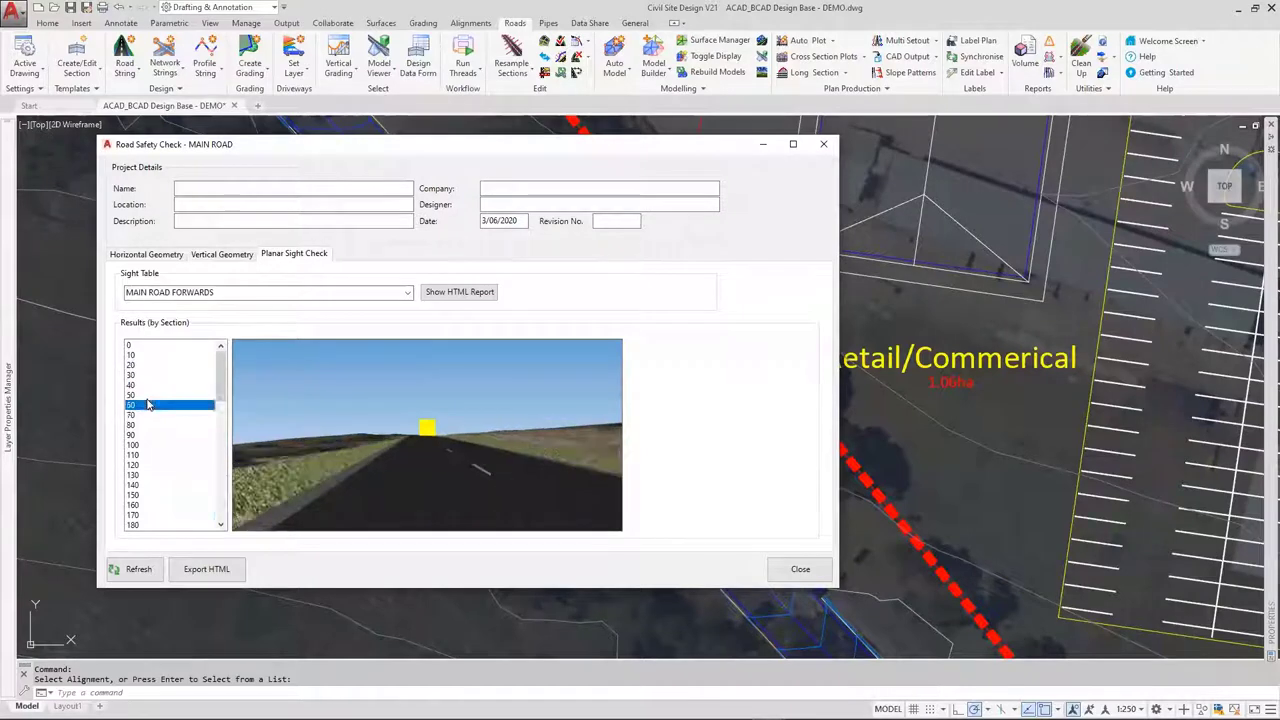
{"action": "key", "text": "Down"}
{"action": "key", "text": "Down"}
{"action": "key", "text": "Down"}
{"action": "key", "text": "Down"}
{"action": "key", "text": "Down"}
{"action": "key", "text": "Down"}
{"action": "key", "text": "Down"}
{"action": "key", "text": "Down"}
{"action": "key", "text": "Down"}
{"action": "key", "text": "Down"}
{"action": "key", "text": "Down"}
{"action": "key", "text": "Down"}
{"action": "key", "text": "Down"}
{"action": "key", "text": "Down"}
{"action": "key", "text": "Down"}
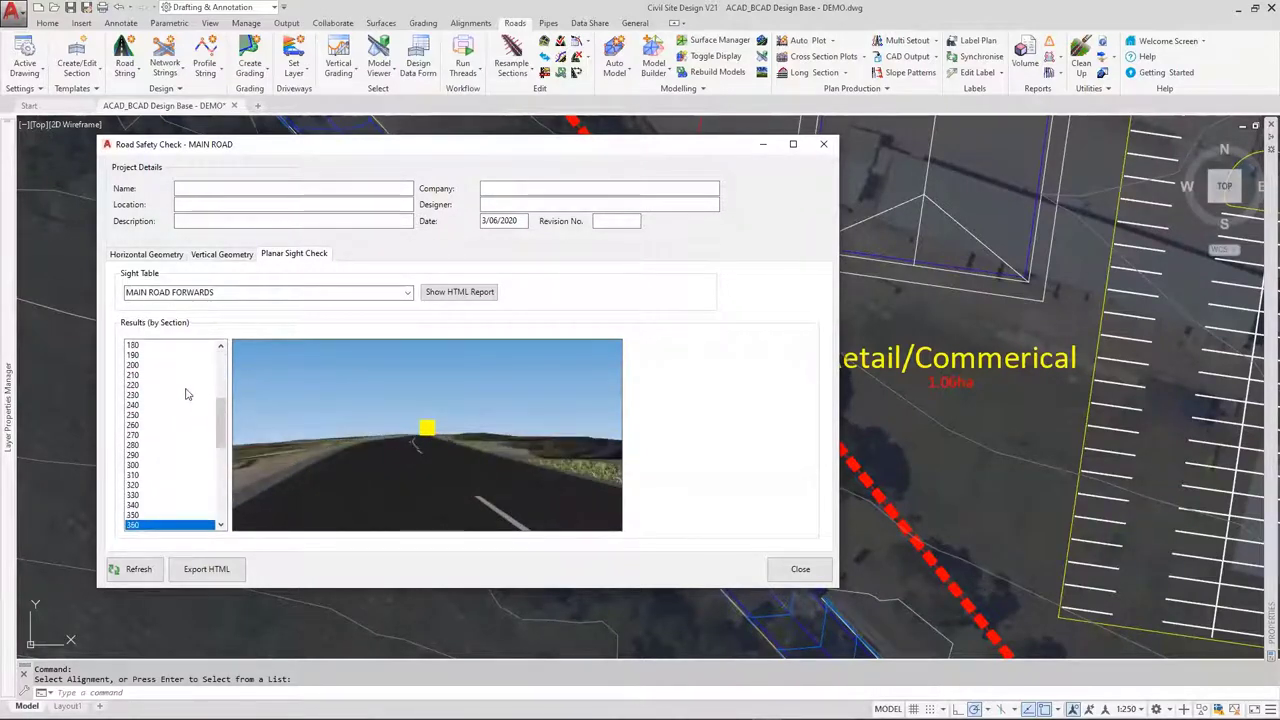
Close the road safety check and look over the retail site, lots 200 to 203 and the adjoining road junction in plan
{"action": "left_click", "coordinate": [812, 574]}
{"action": "scroll", "coordinate": [814, 586], "scroll_direction": "down", "scroll_amount": 4}
{"action": "middle_click_drag", "start_coordinate": [800, 514], "coordinate": [610, 440]}
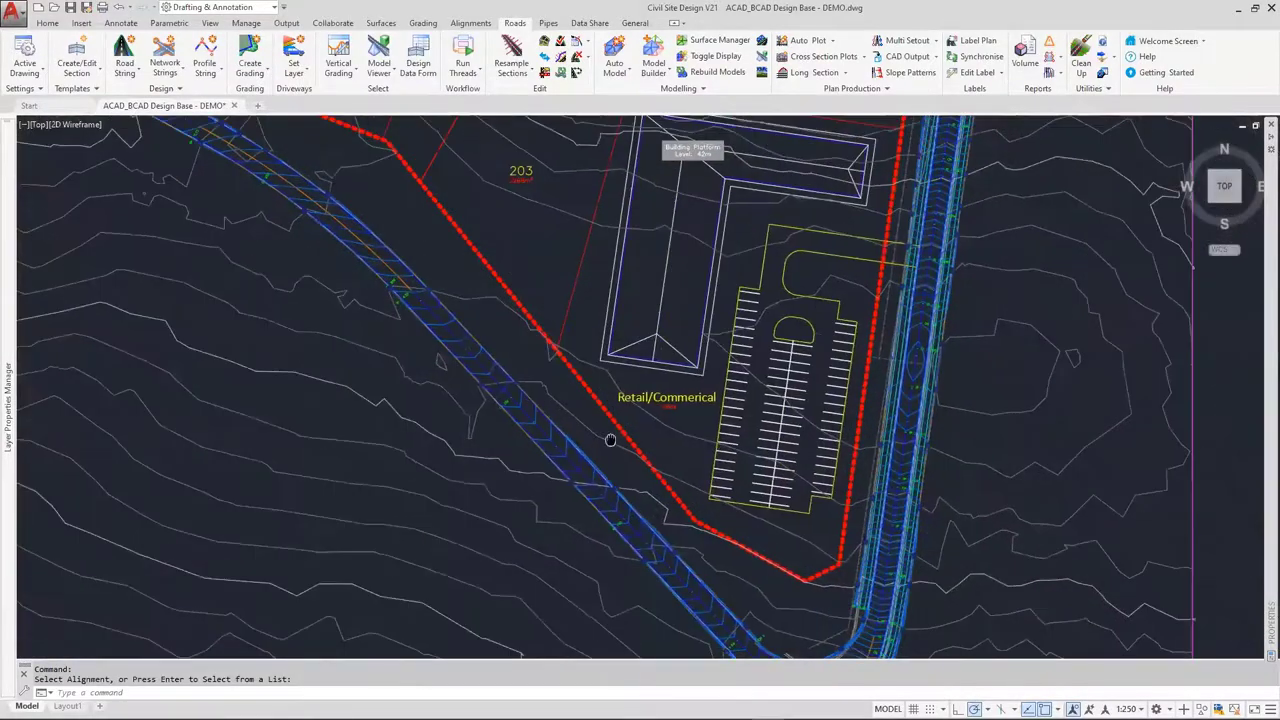
{"action": "scroll", "coordinate": [610, 440], "scroll_direction": "down", "scroll_amount": 2}
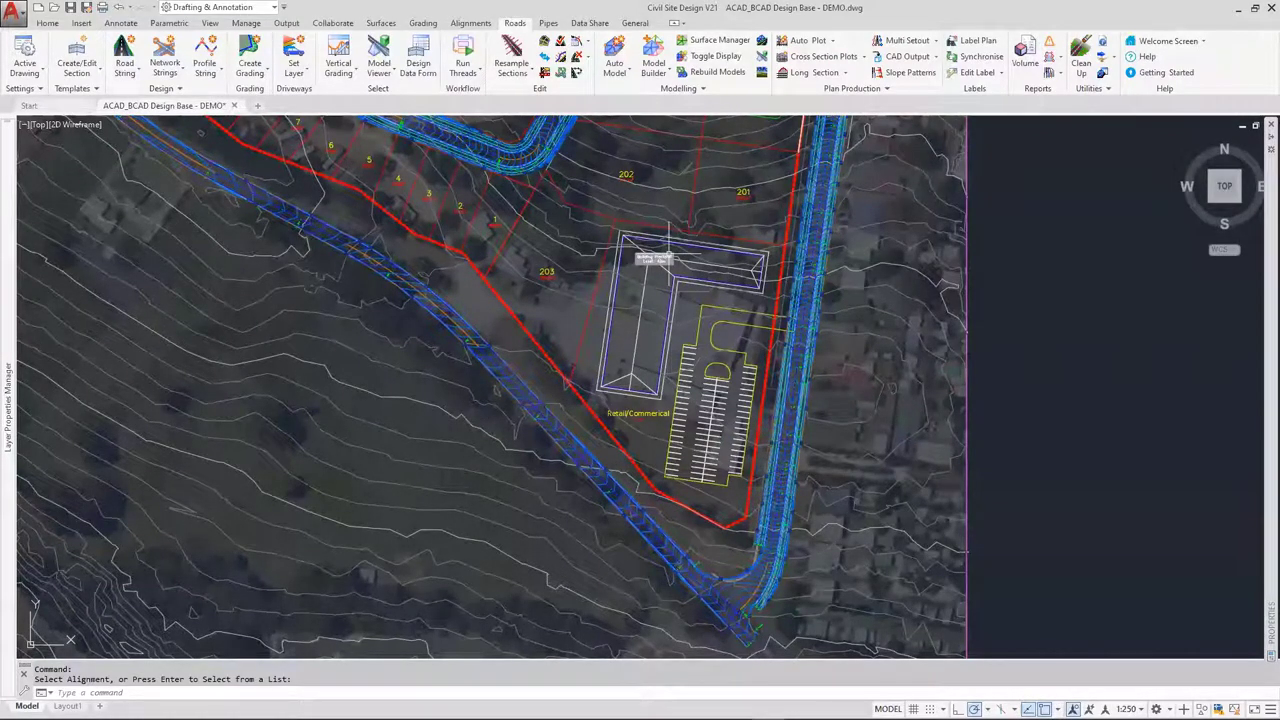
{"action": "mouse_move", "coordinate": [749, 193]}
{"action": "middle_mouse_down"}
{"action": "mouse_move", "coordinate": [705, 284]}
{"action": "mouse_move", "coordinate": [680, 415]}
{"action": "middle_mouse_up"}
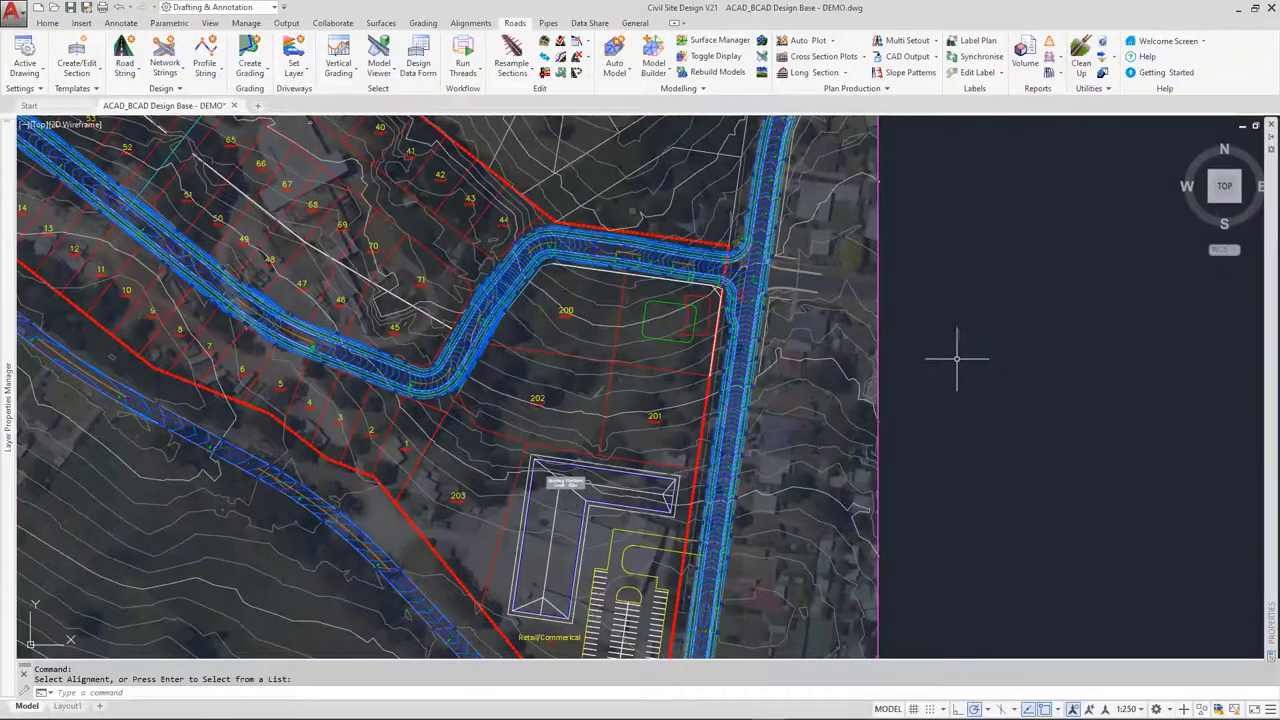
Bring up the alignment design and editing commands
{"action": "left_click", "coordinate": [477, 26]}
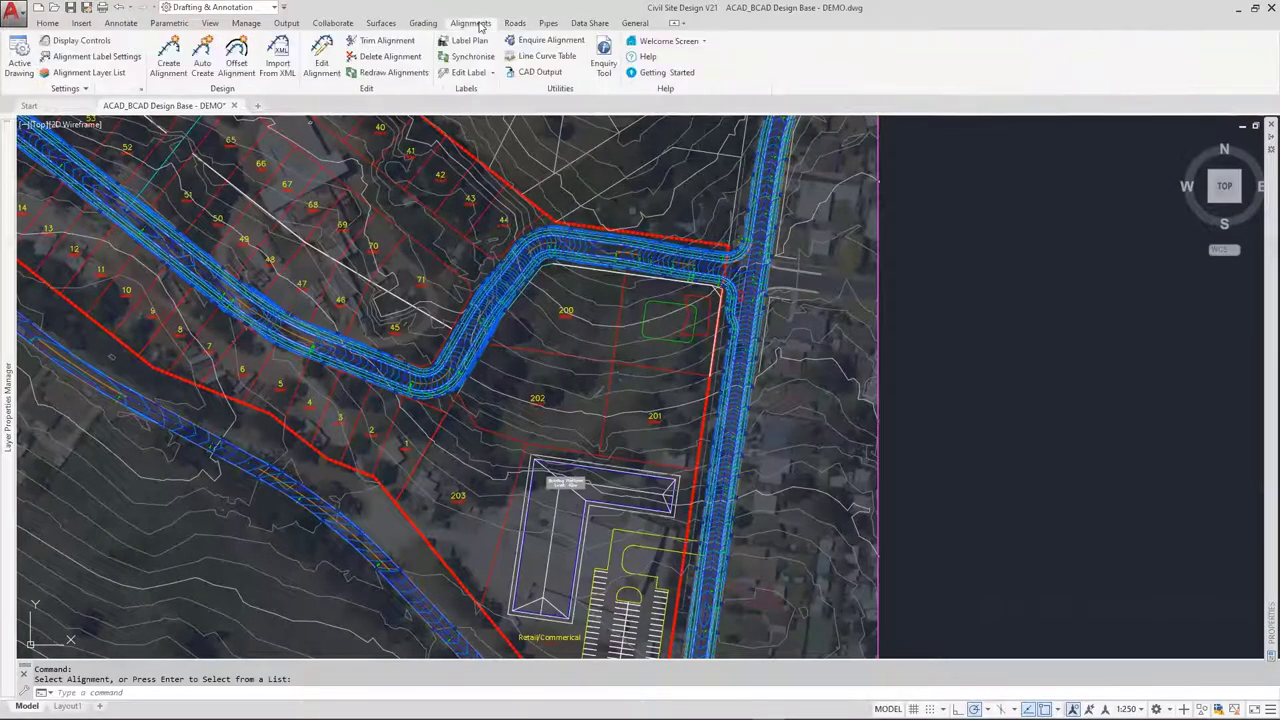